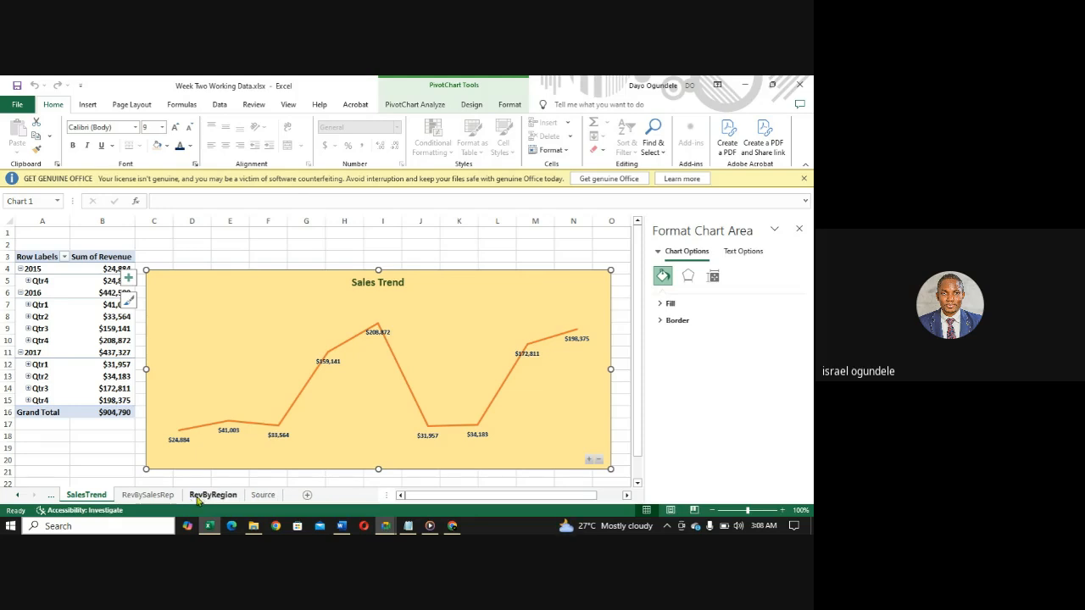
- Review the report requirements in the Word brief and compare them with the RevByRegion, RevBySalesRep and SalesTrend sheets in Excel
click(338, 527)
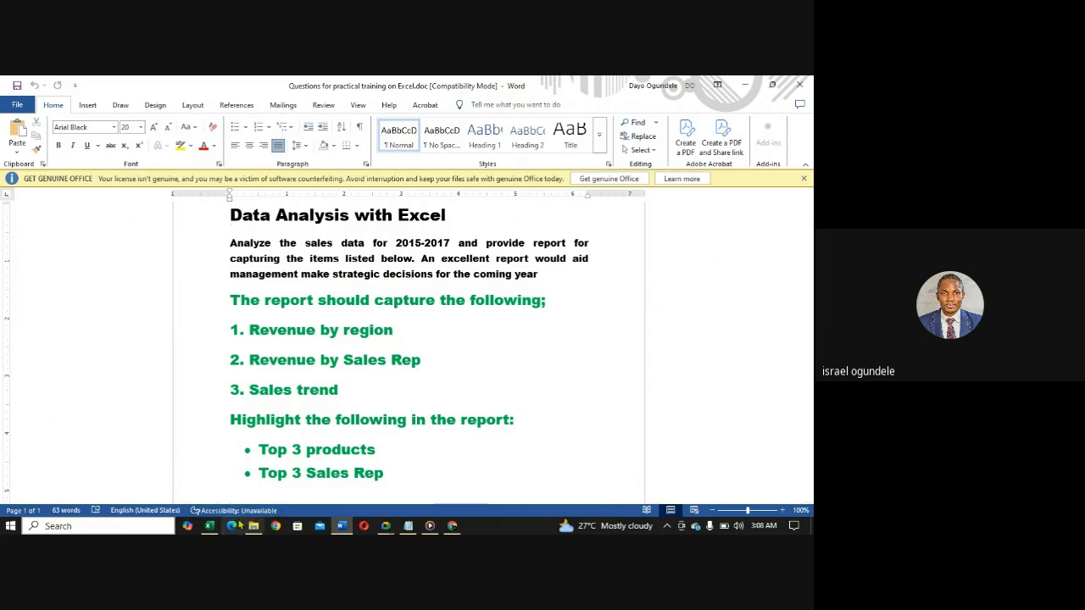
click(208, 526)
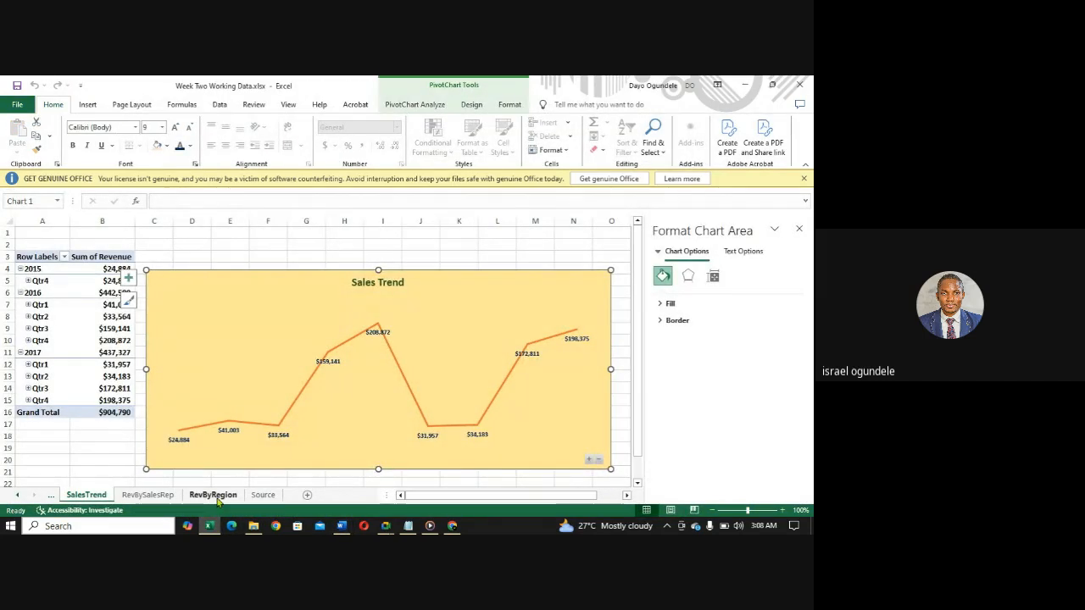
click(214, 497)
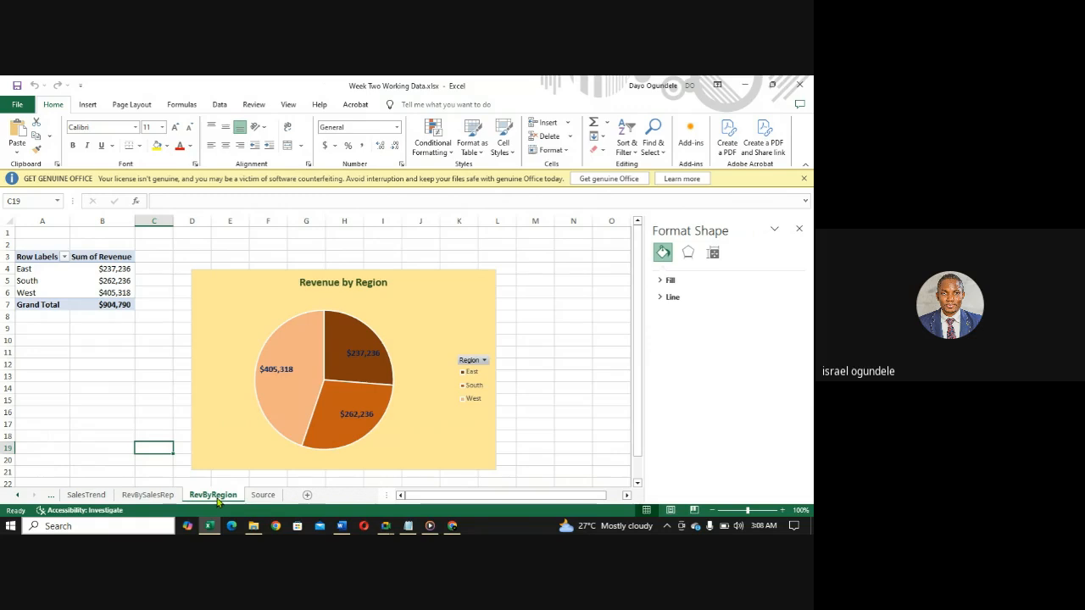
click(152, 496)
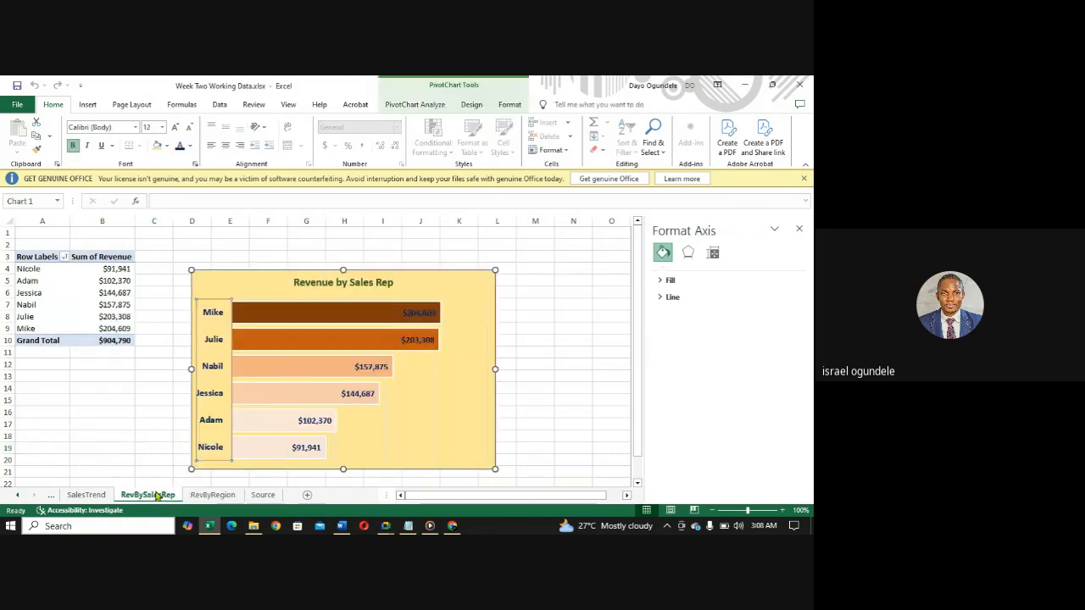
click(85, 496)
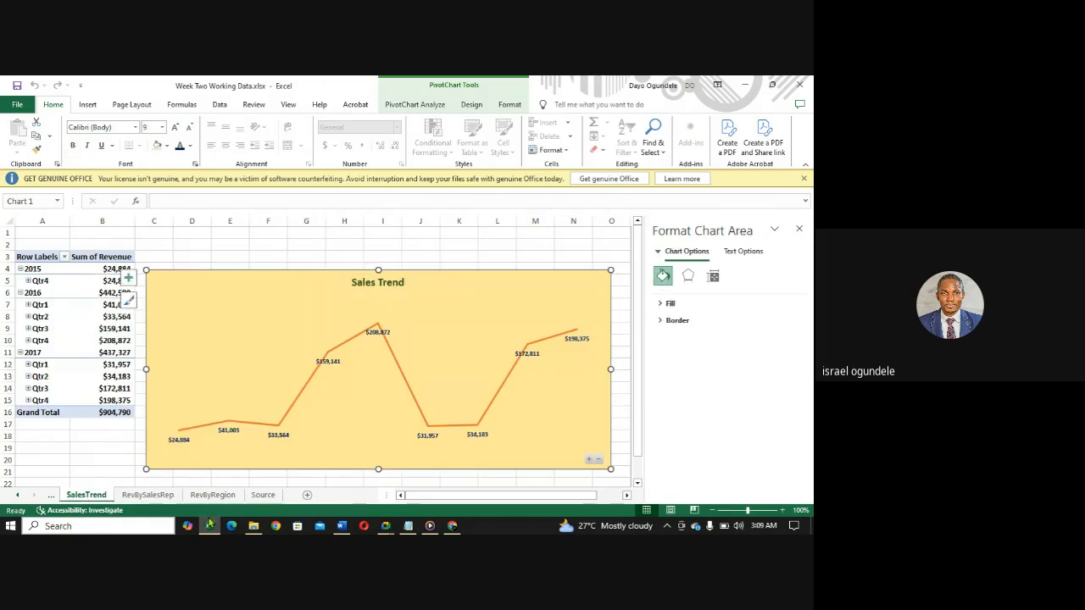
mouse_move(214, 529)
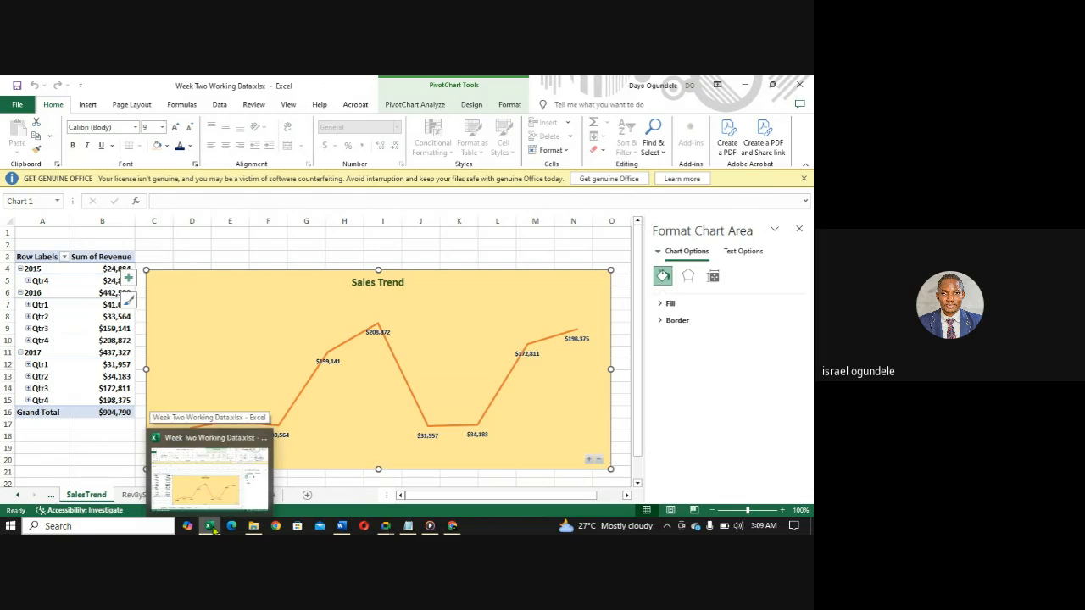
click(210, 527)
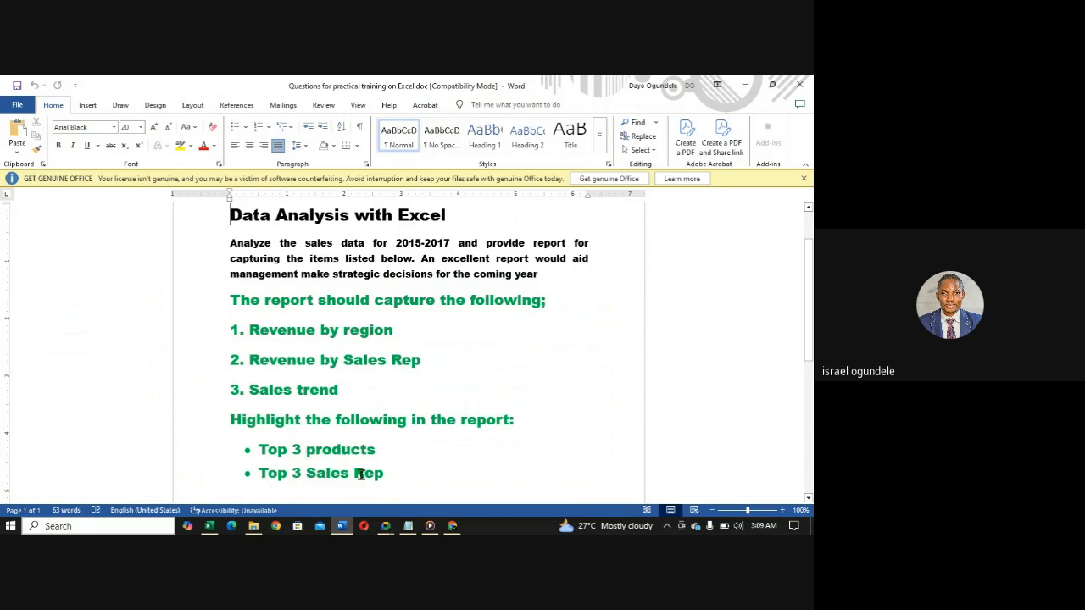
click(210, 526)
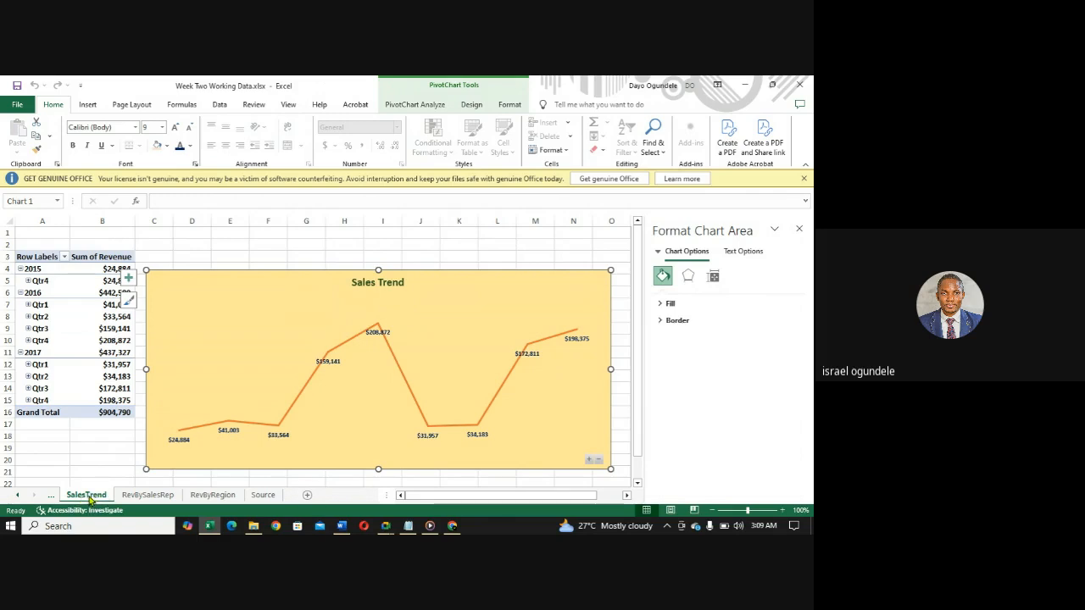
- Create a copy of the SalesTrend sheet and place it before Top3SalesRep in the same workbook
right_click(90, 499)
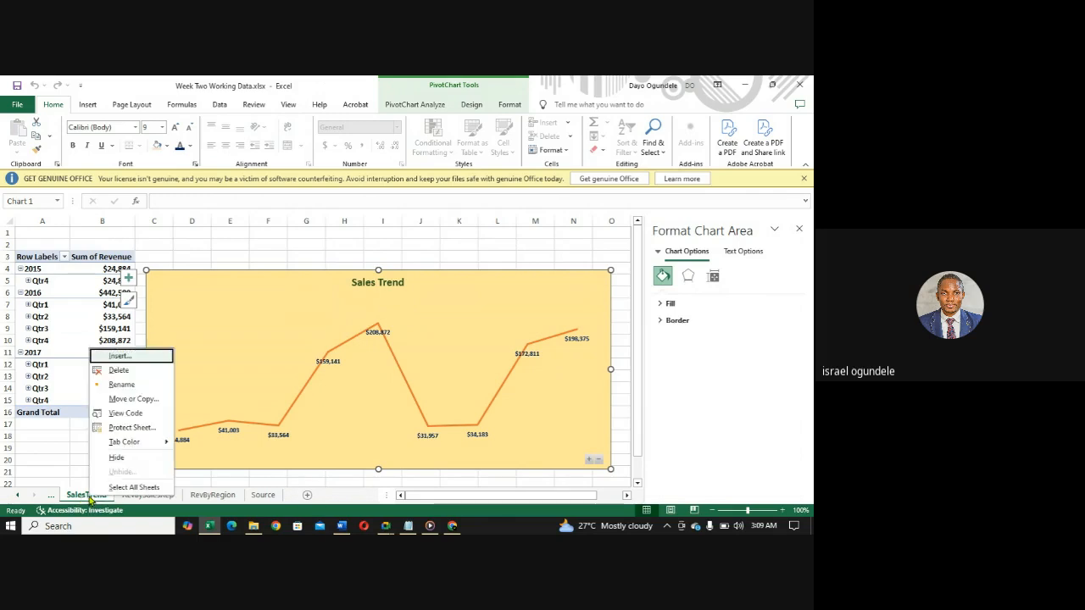
click(136, 399)
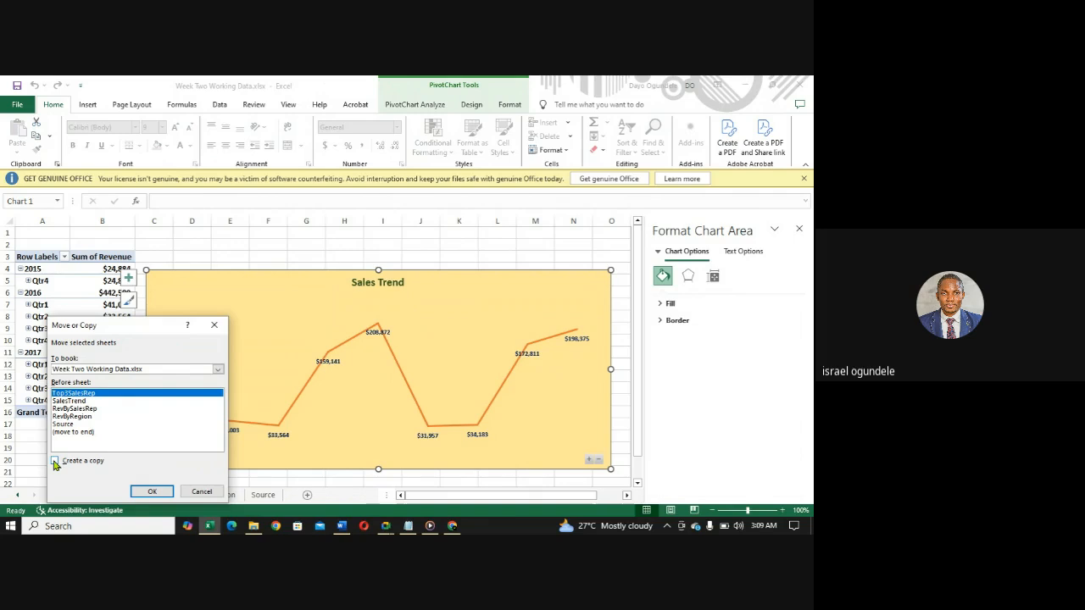
click(54, 461)
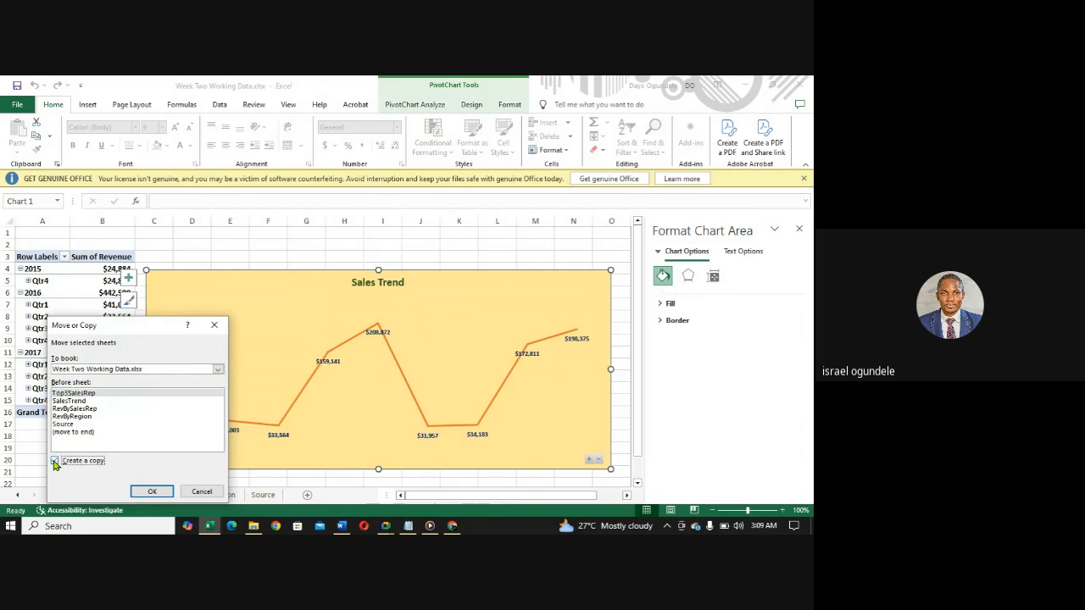
click(149, 492)
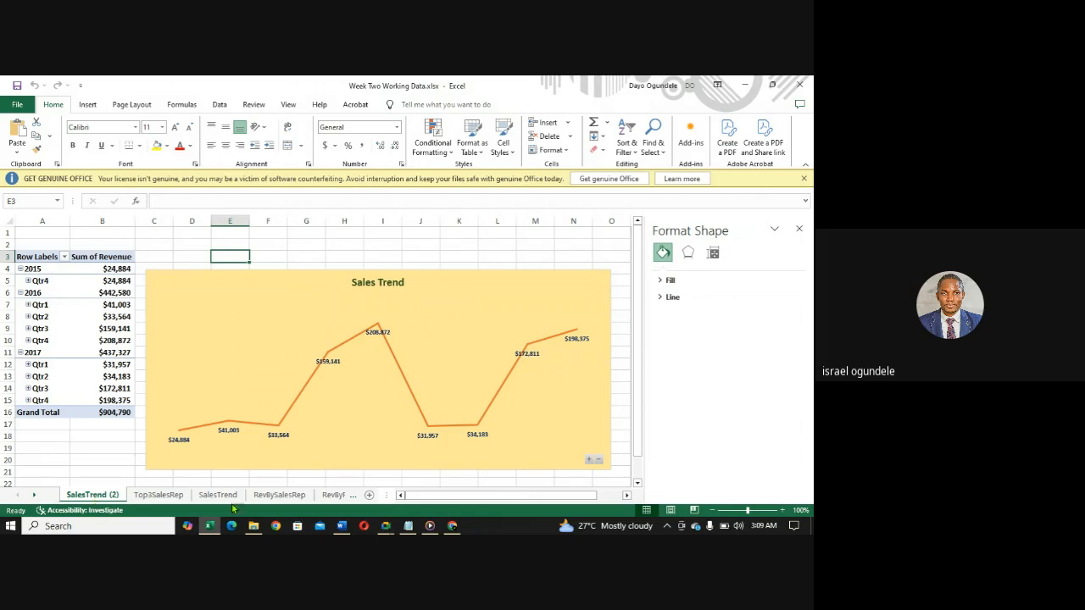
- Check the Word brief for the items the report must highlight and return to the Excel workbook
click(341, 527)
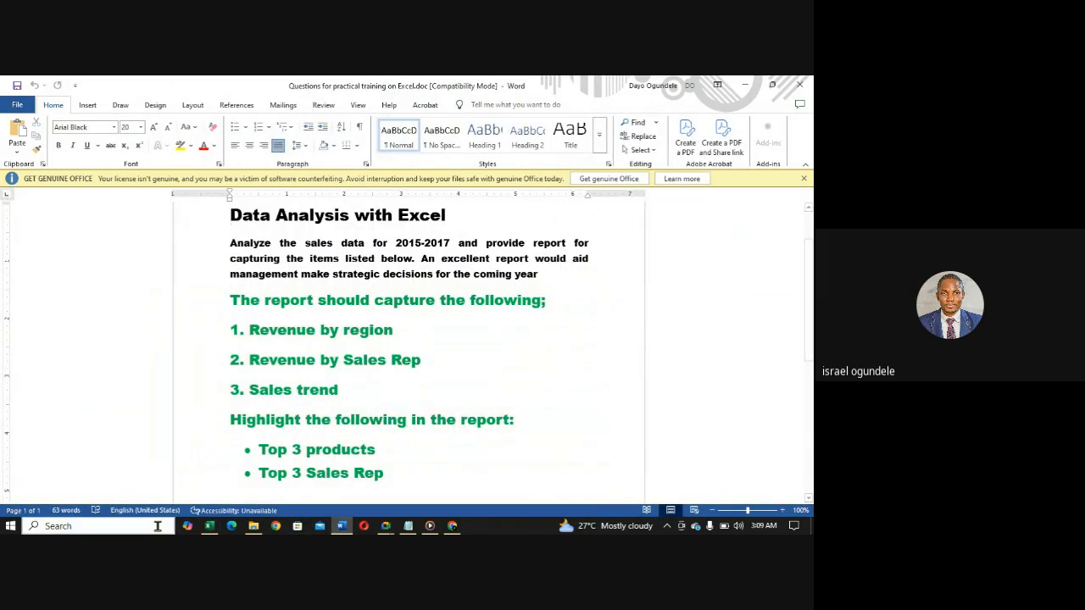
mouse_move(209, 526)
click(209, 477)
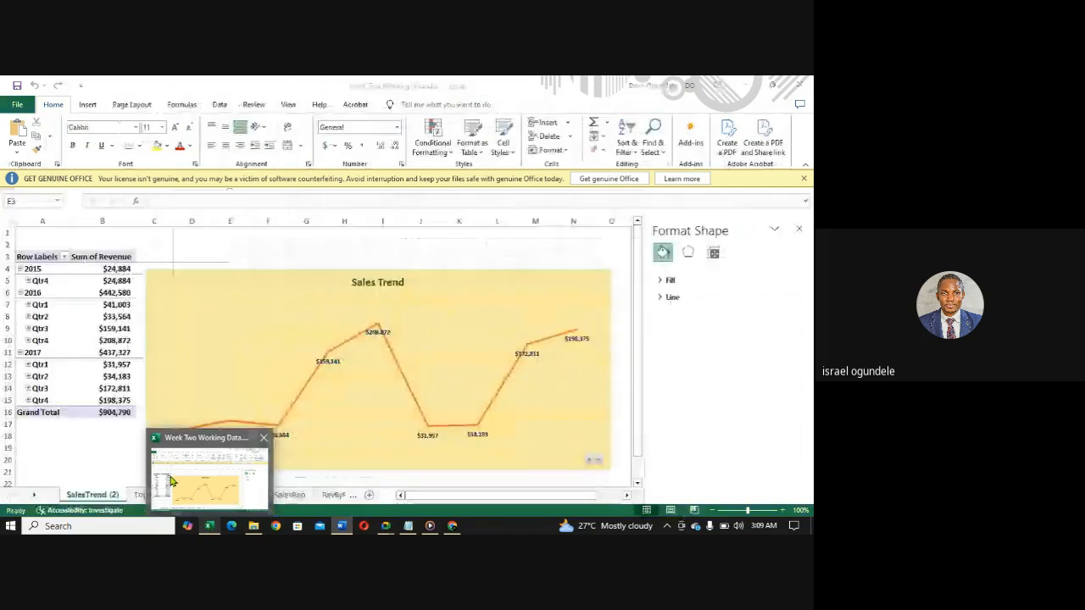
right_click(96, 498)
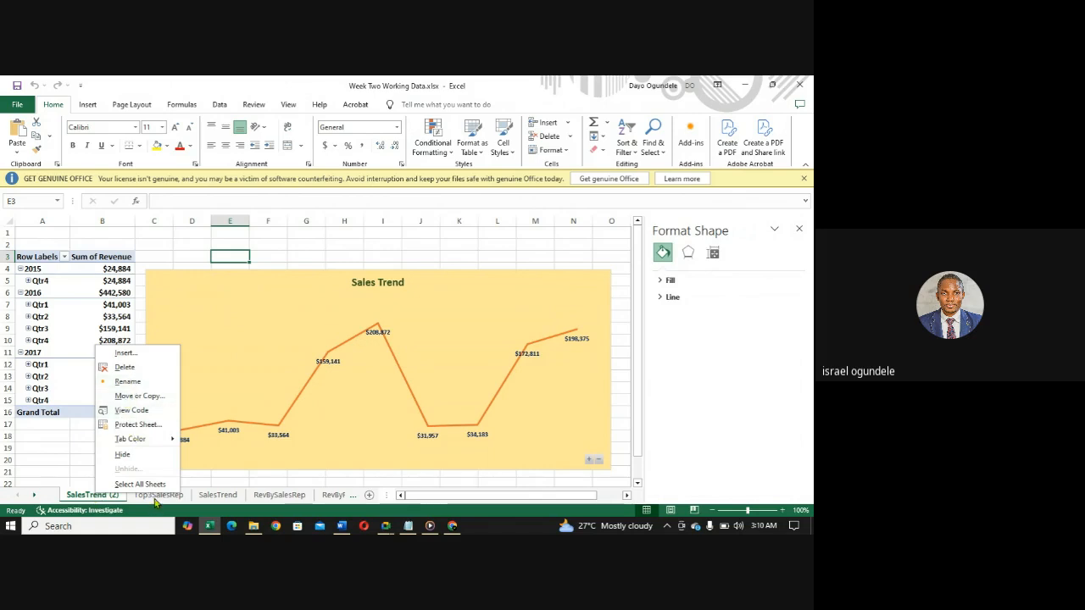
key(Escape)
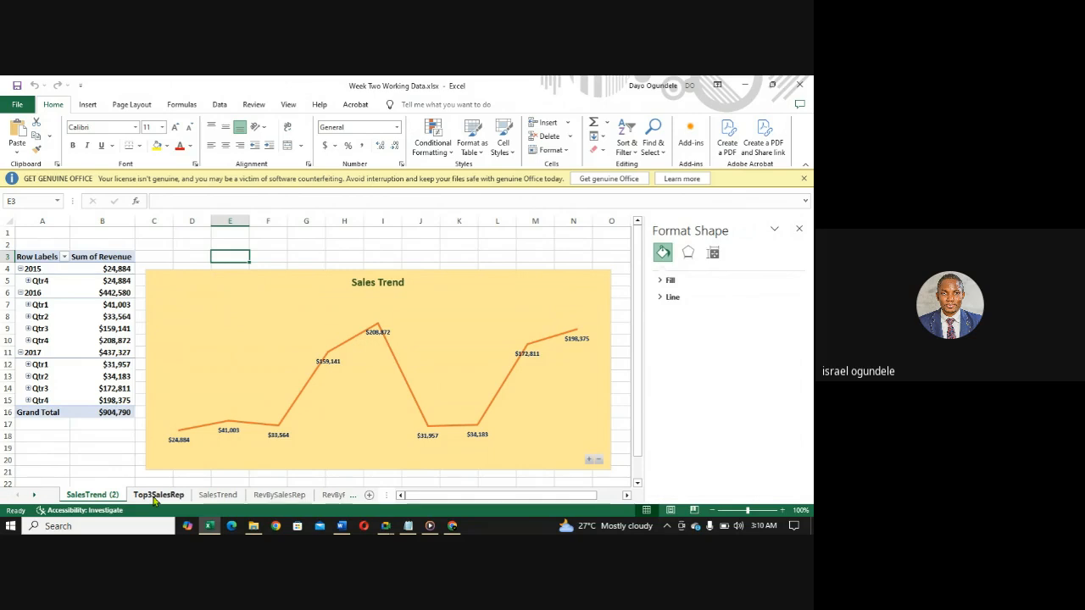
- Delete the Top3SalesRep sheet from the workbook permanently
click(158, 494)
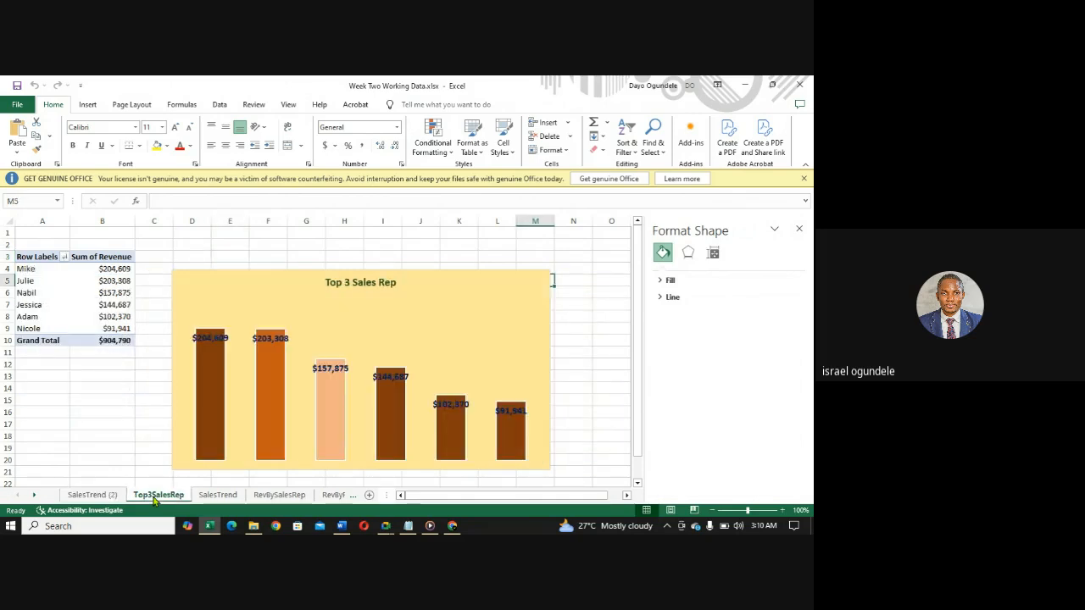
right_click(155, 500)
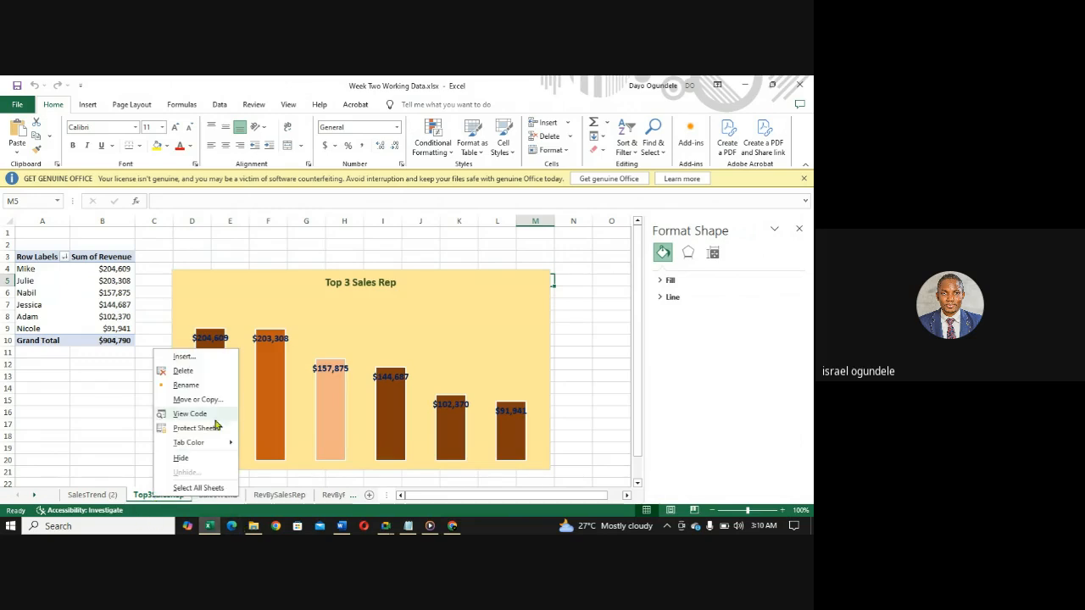
click(182, 371)
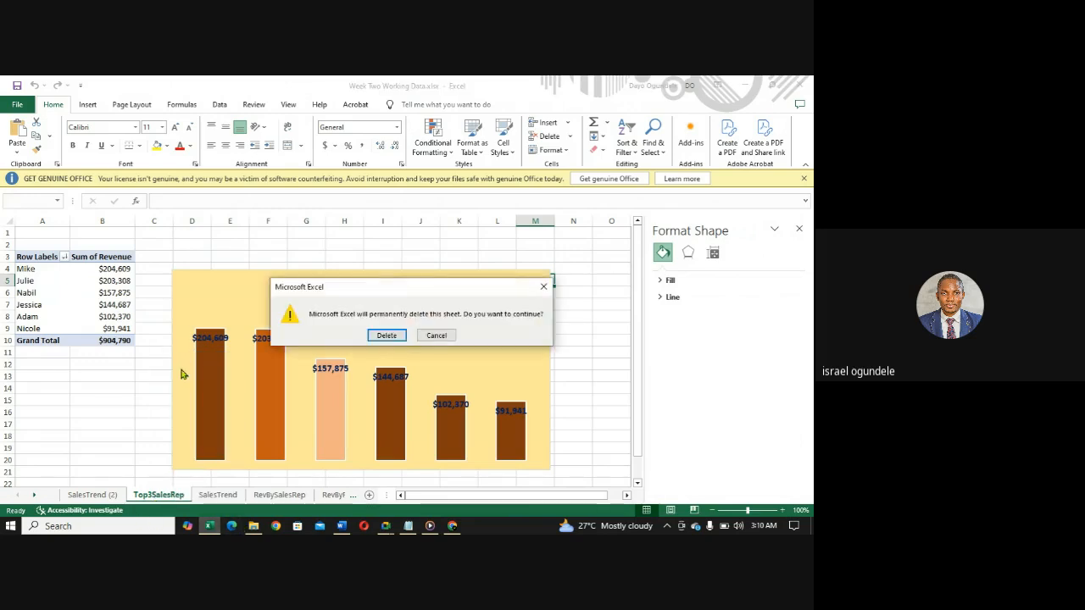
click(387, 335)
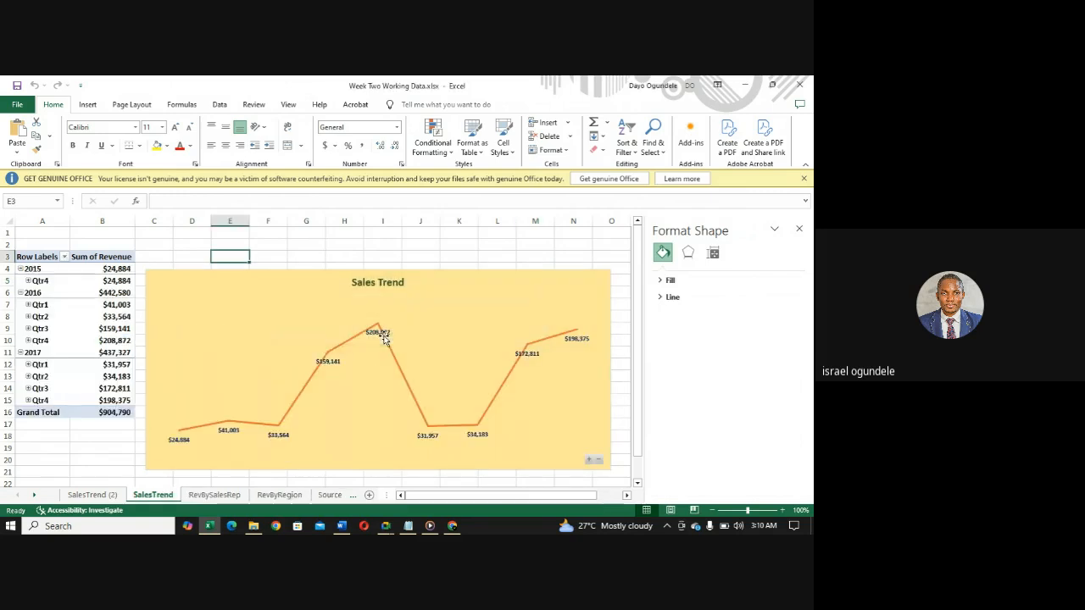
- Rename the copied sheet SalesTrend (2) as Top3Product
click(93, 495)
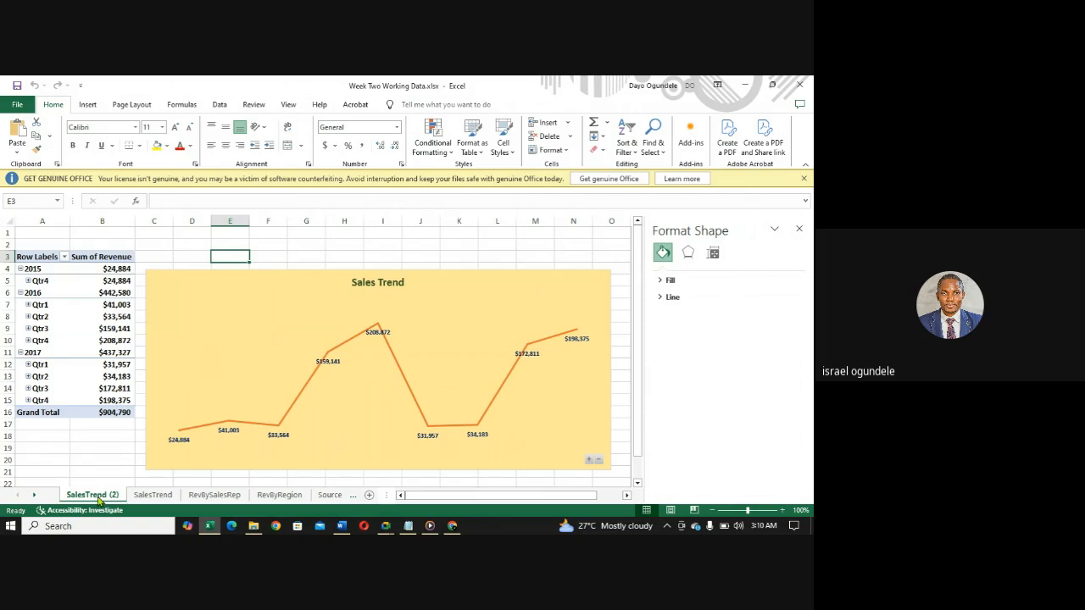
right_click(98, 500)
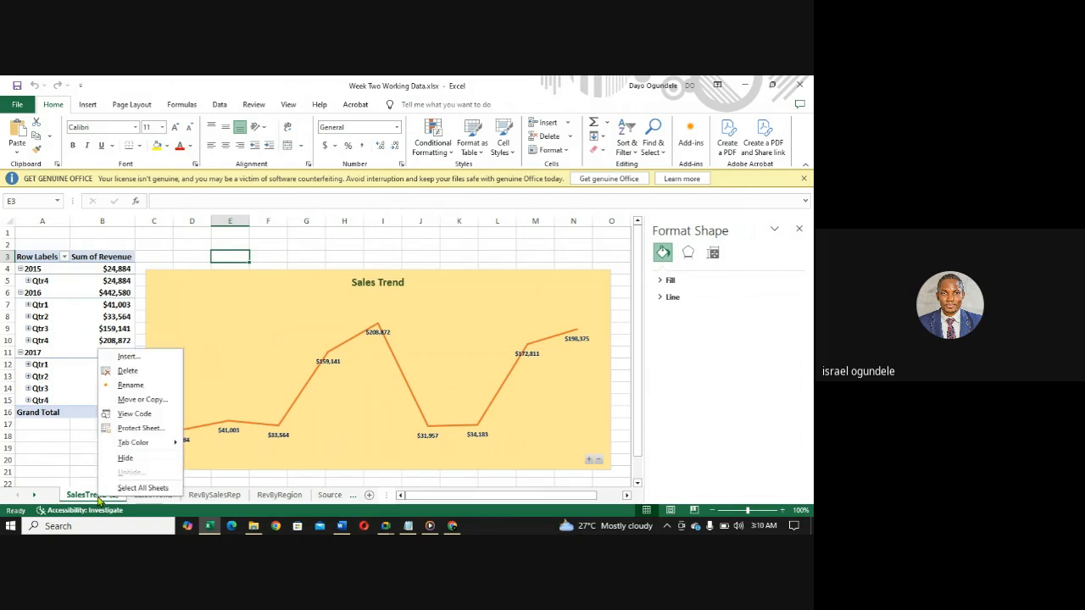
click(127, 388)
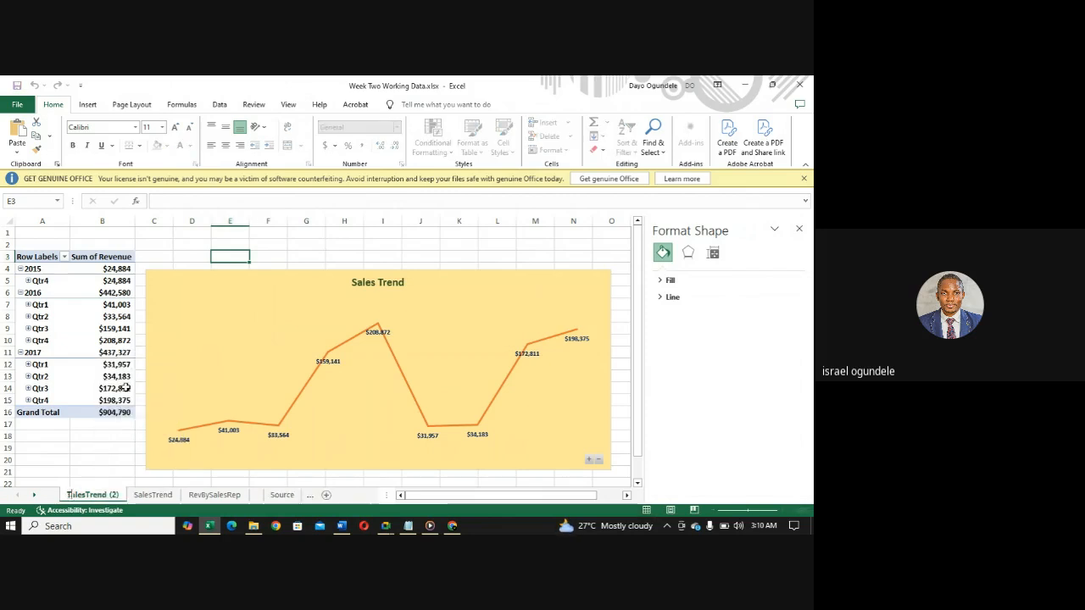
text(Top3)
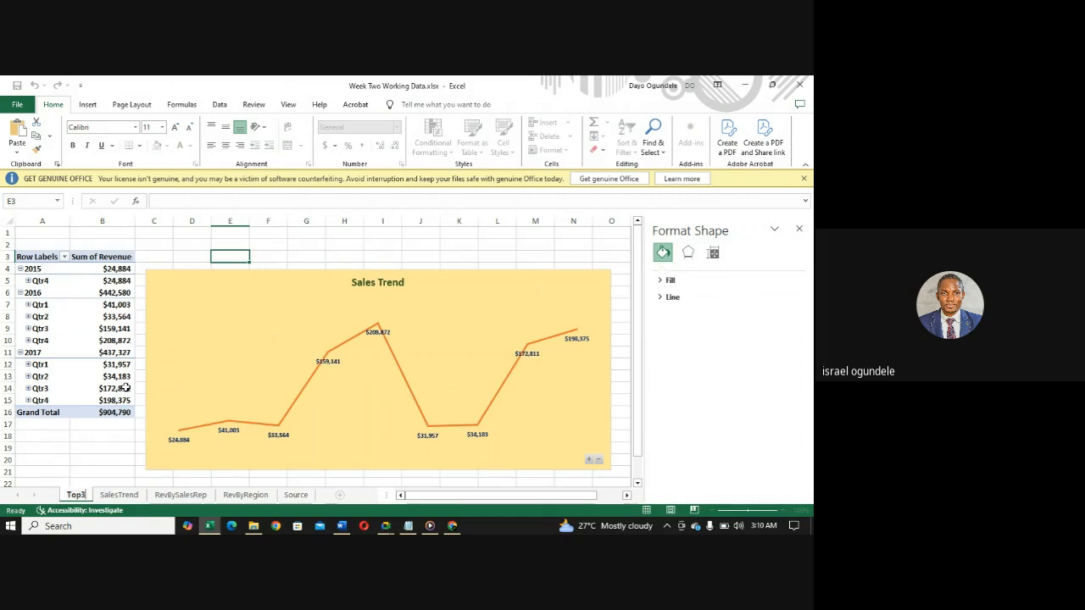
text(Product)
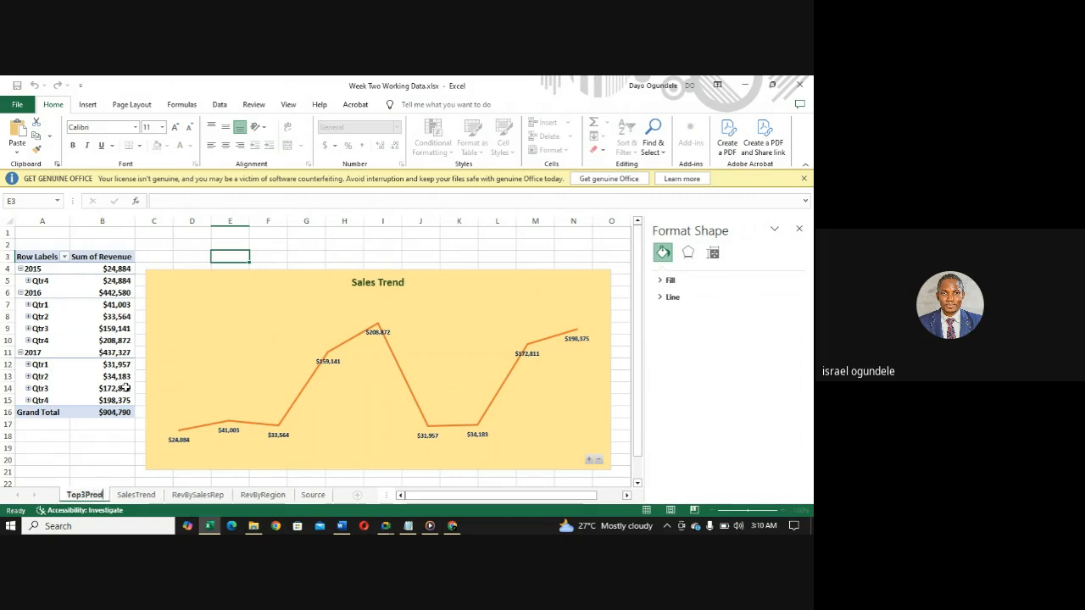
- Replace the chart title on the Top3Product sheet with "Top 3 Products"
click(373, 282)
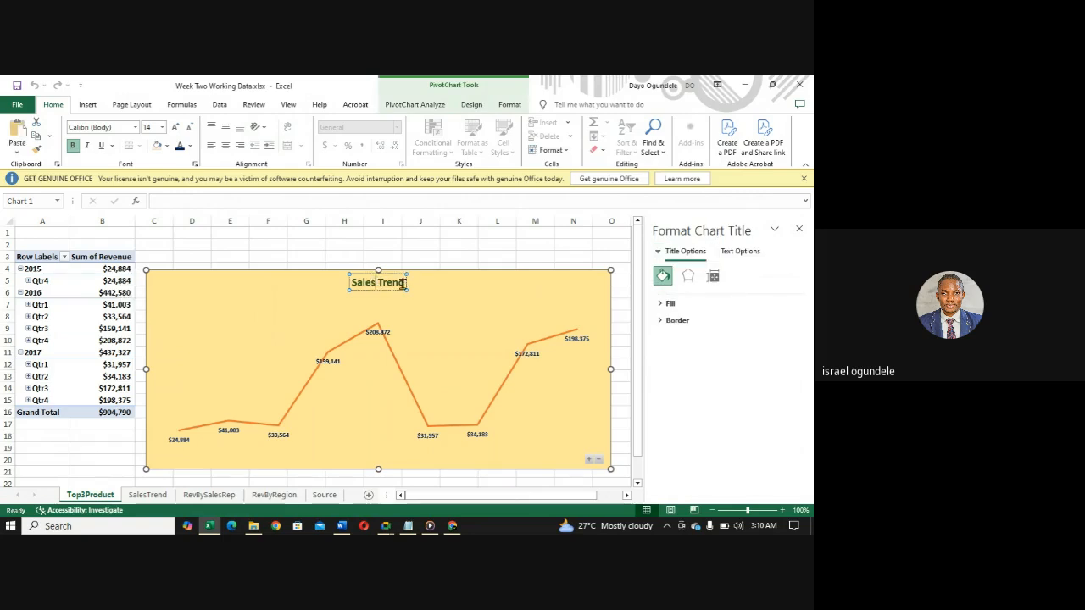
drag(405, 283, 351, 283)
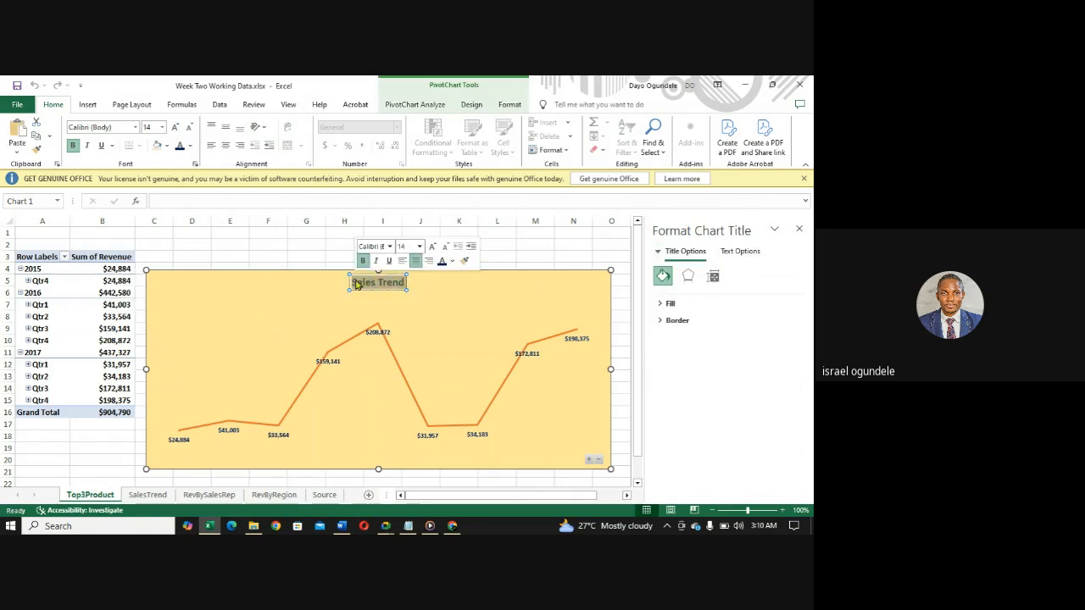
key(BackSpace)
text(Top 3)
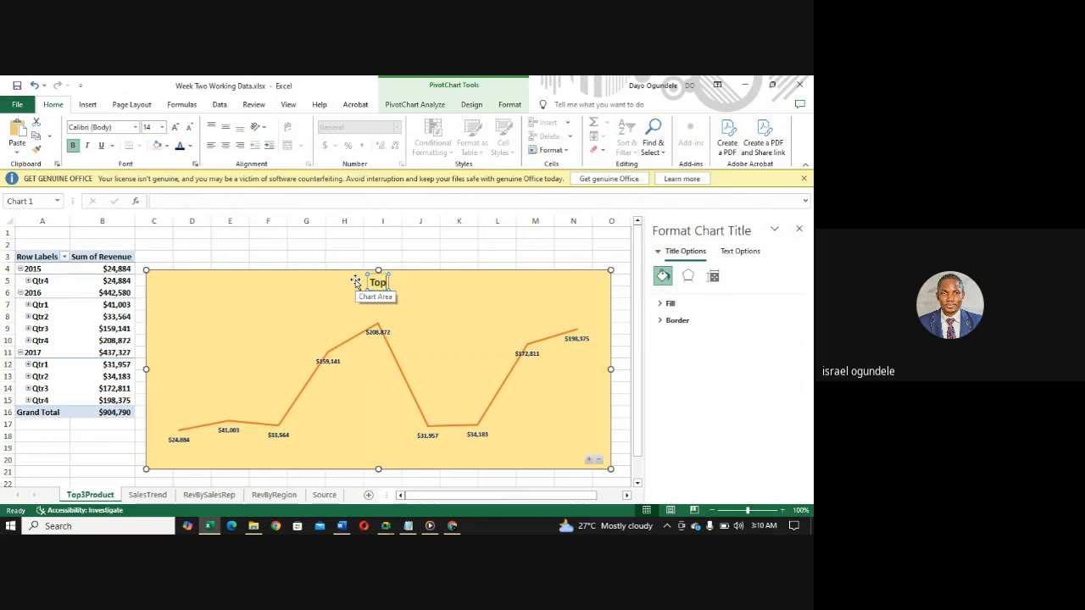
text(P)
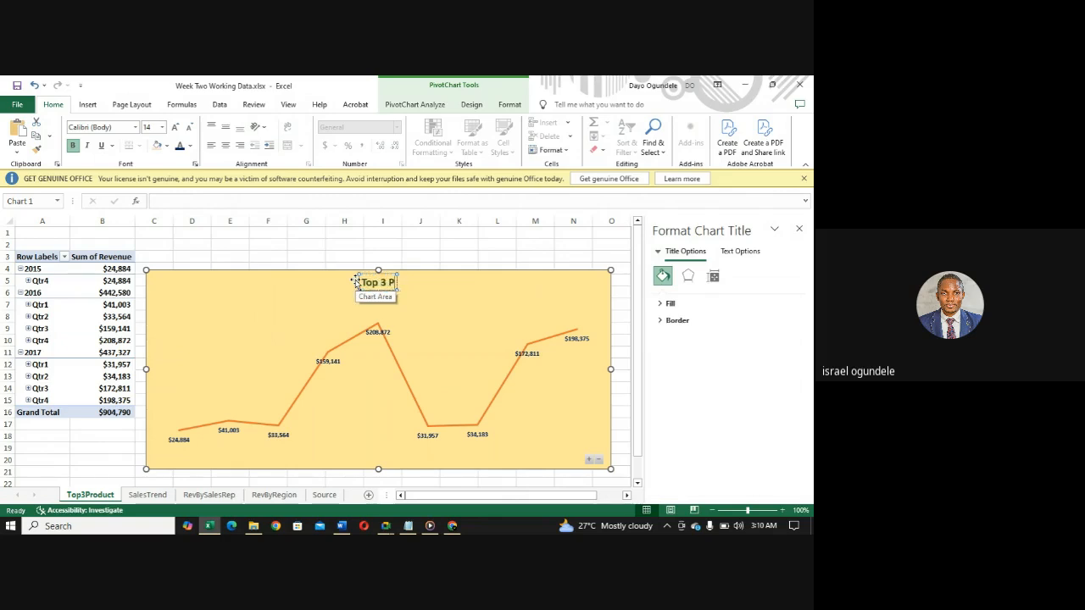
text(roducts)
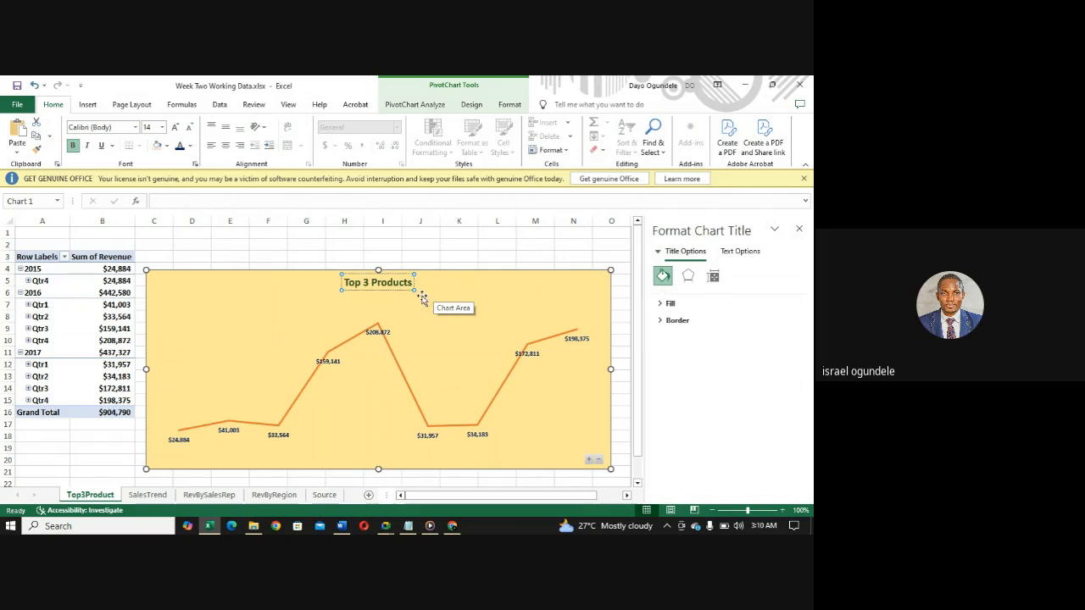
click(296, 332)
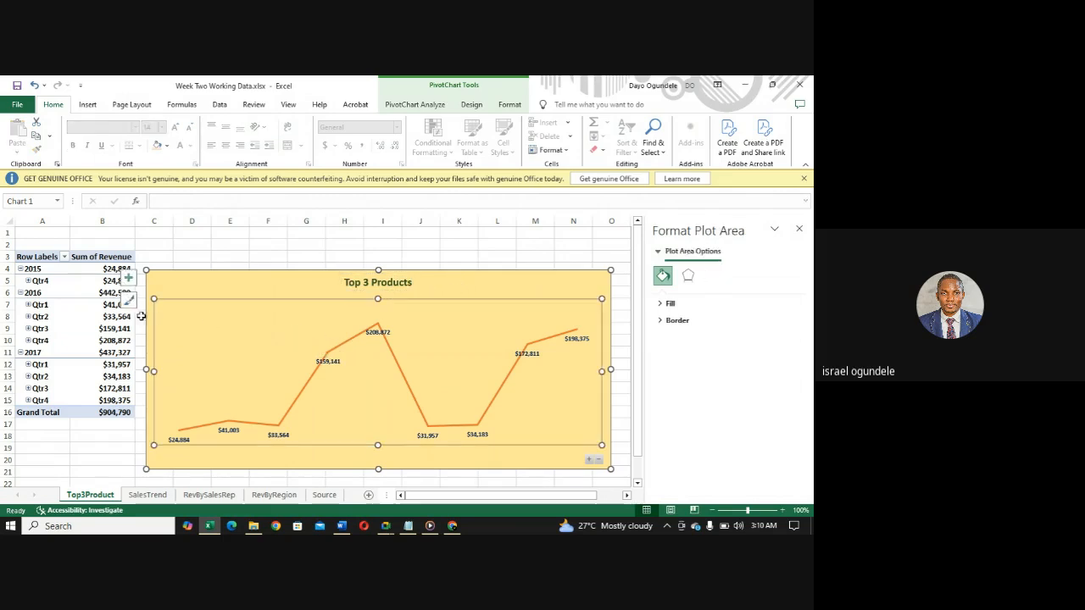
- Show the PivotChart field list for the Top 3 Products chart and close the Format Plot Area pane
click(109, 318)
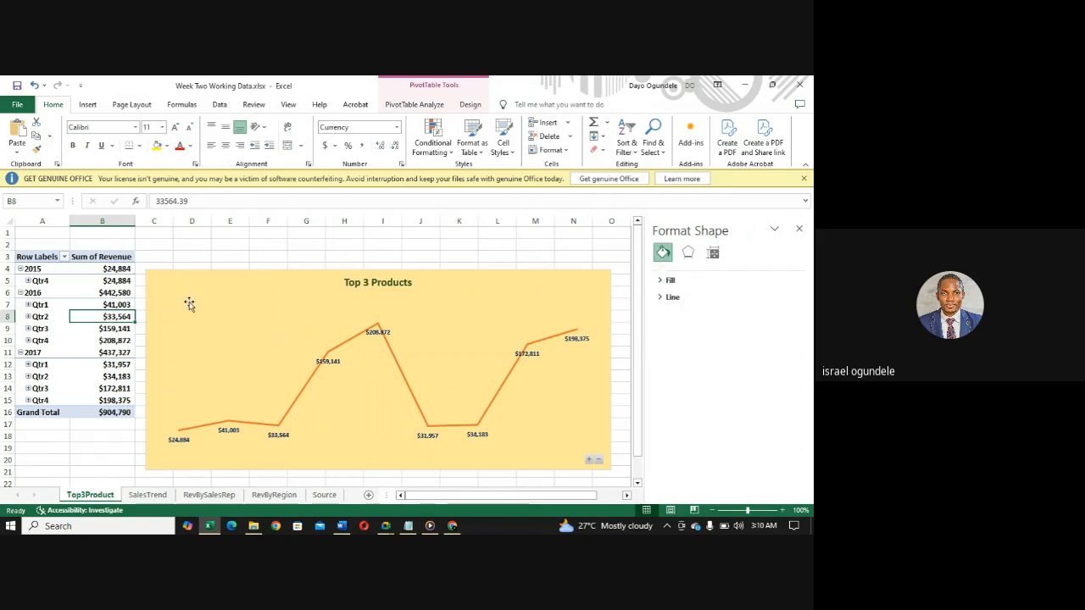
click(314, 329)
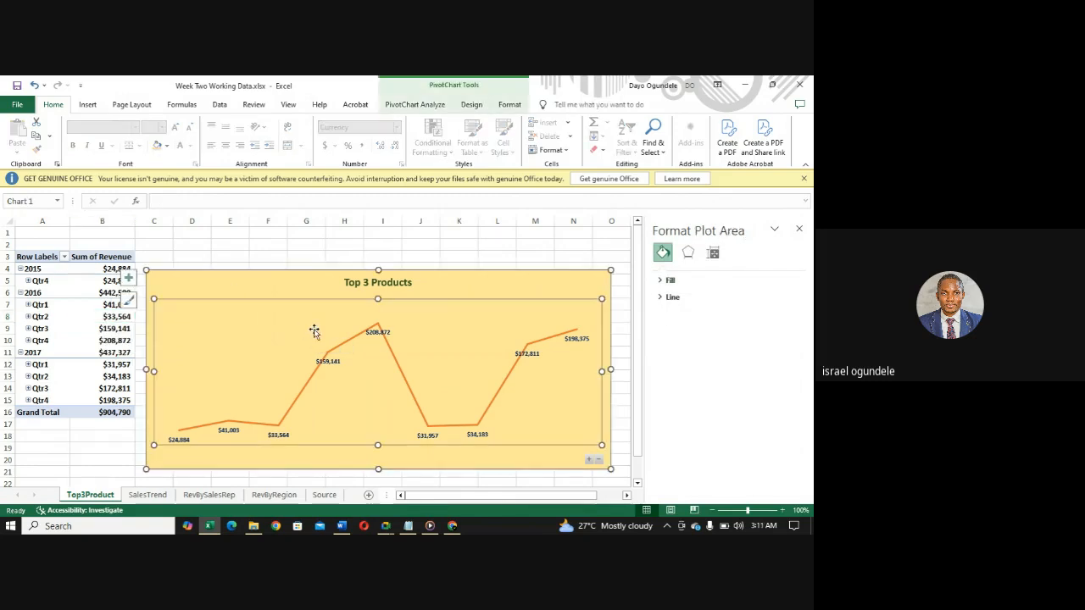
click(407, 106)
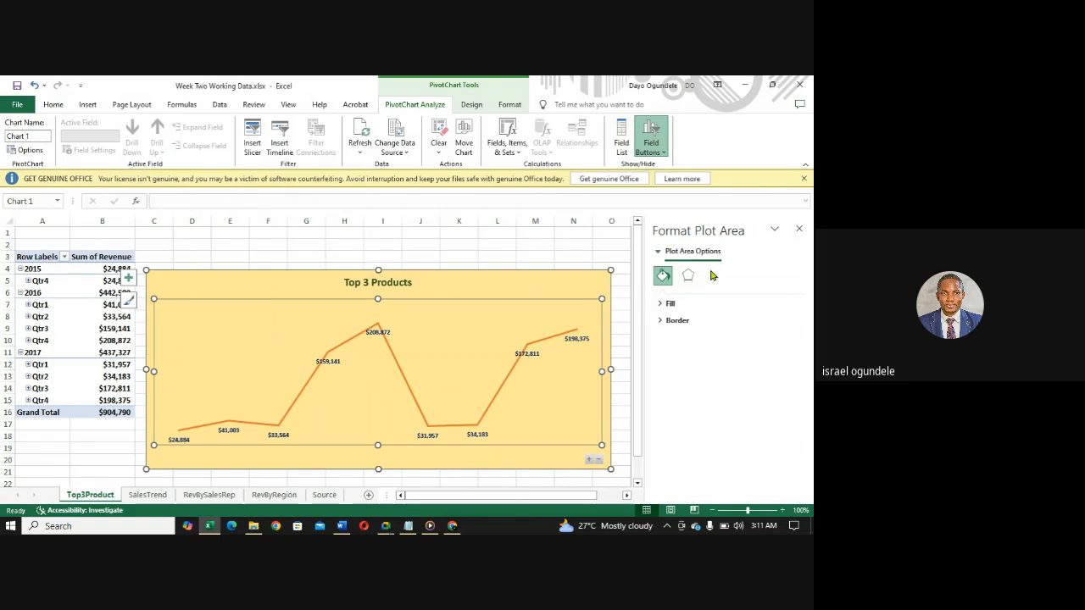
click(618, 151)
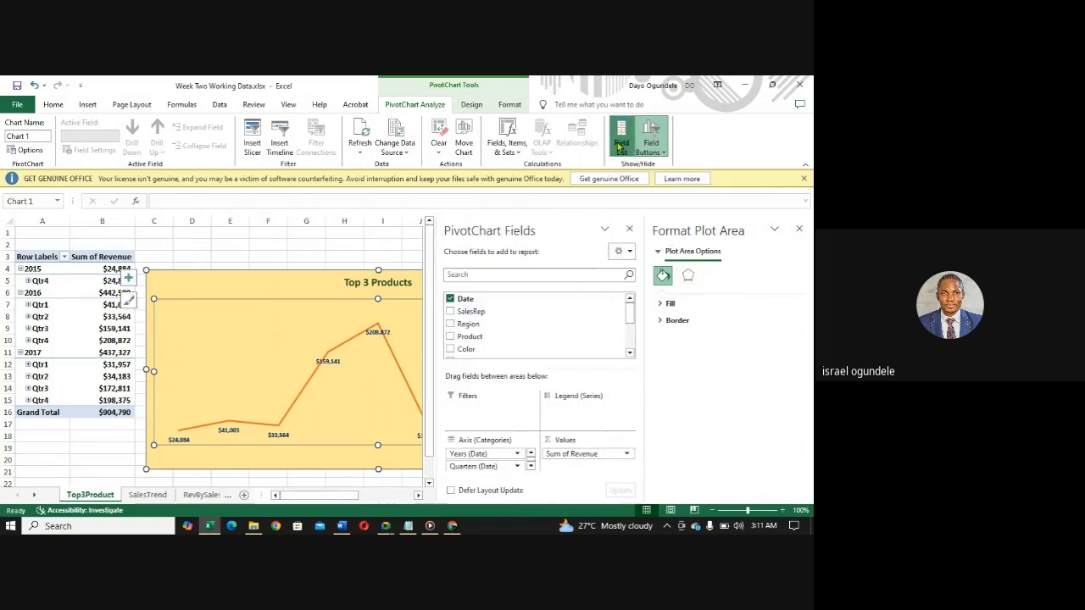
click(799, 229)
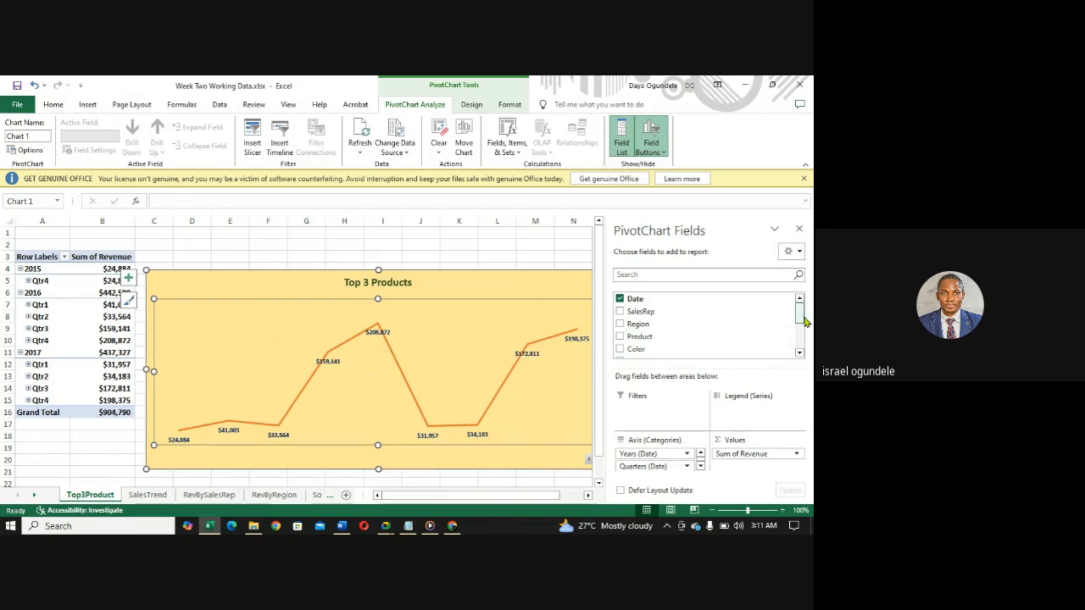
- Remove the Date, Months (Date), Quarters (Date) and Years (Date) fields from the pivot chart, keeping Revenue
click(619, 300)
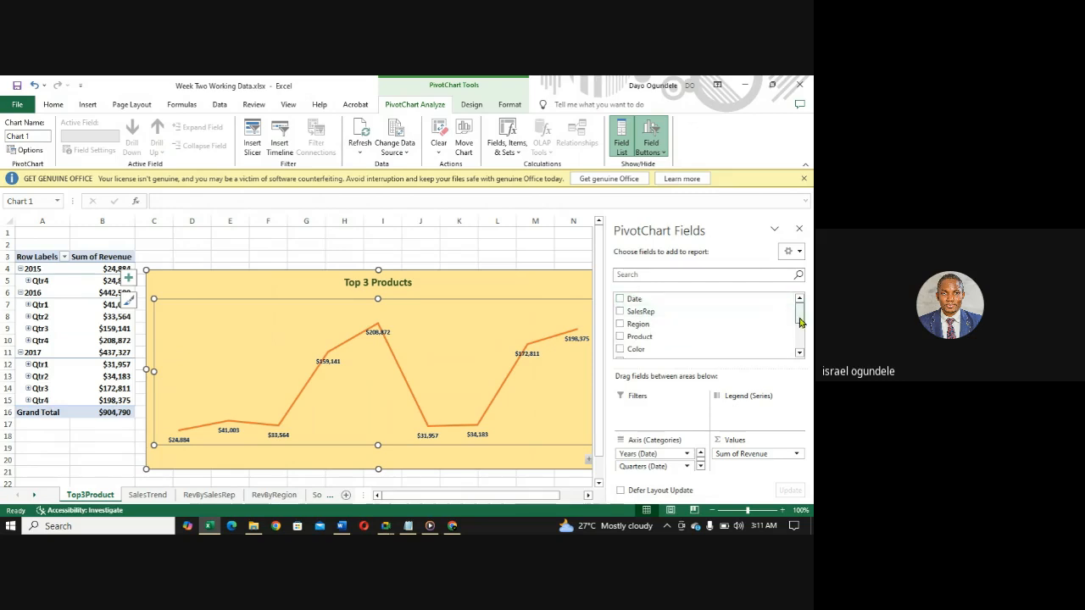
drag(799, 322, 799, 341)
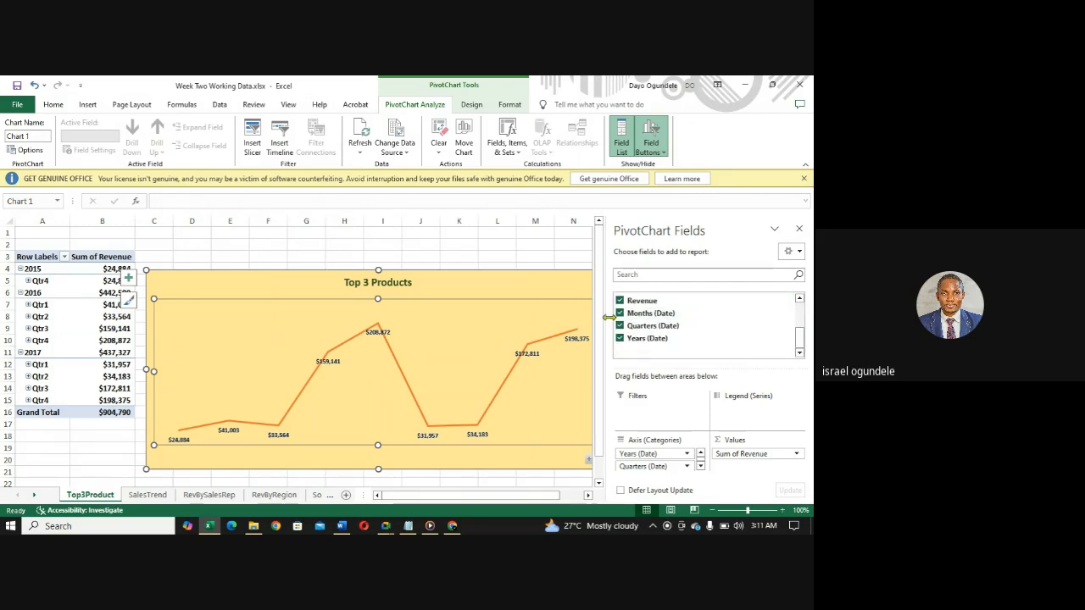
click(619, 316)
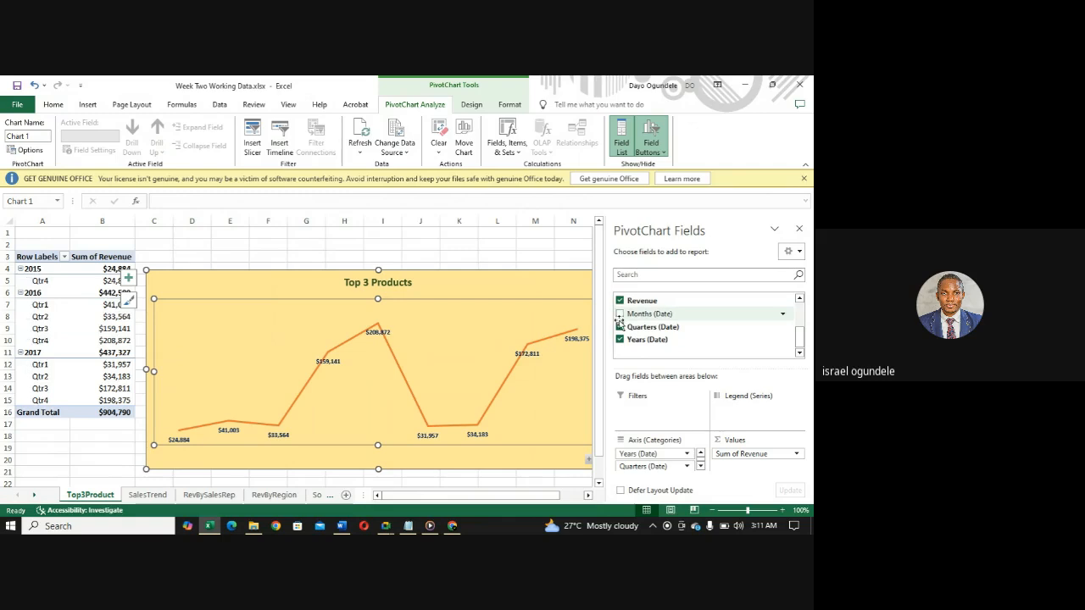
click(620, 326)
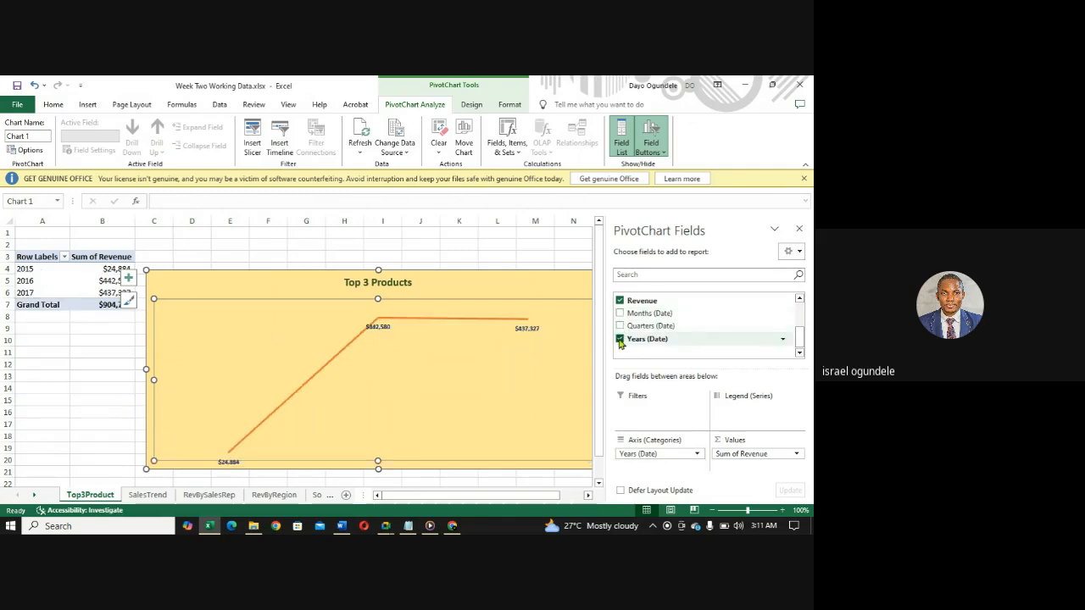
click(619, 339)
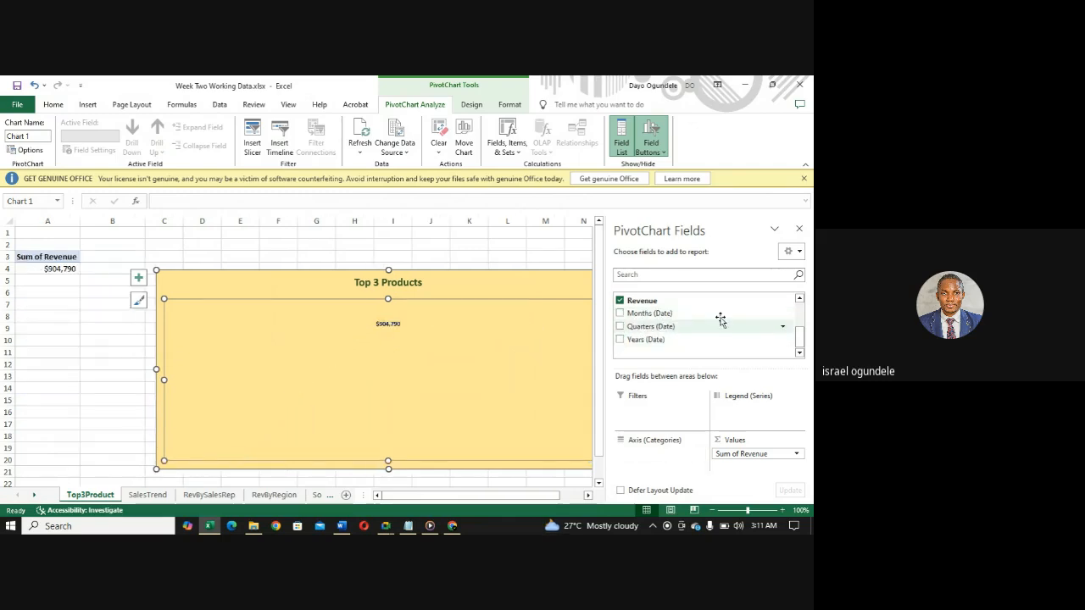
- Add the Product field to the pivot chart as its axis category
drag(801, 339, 798, 307)
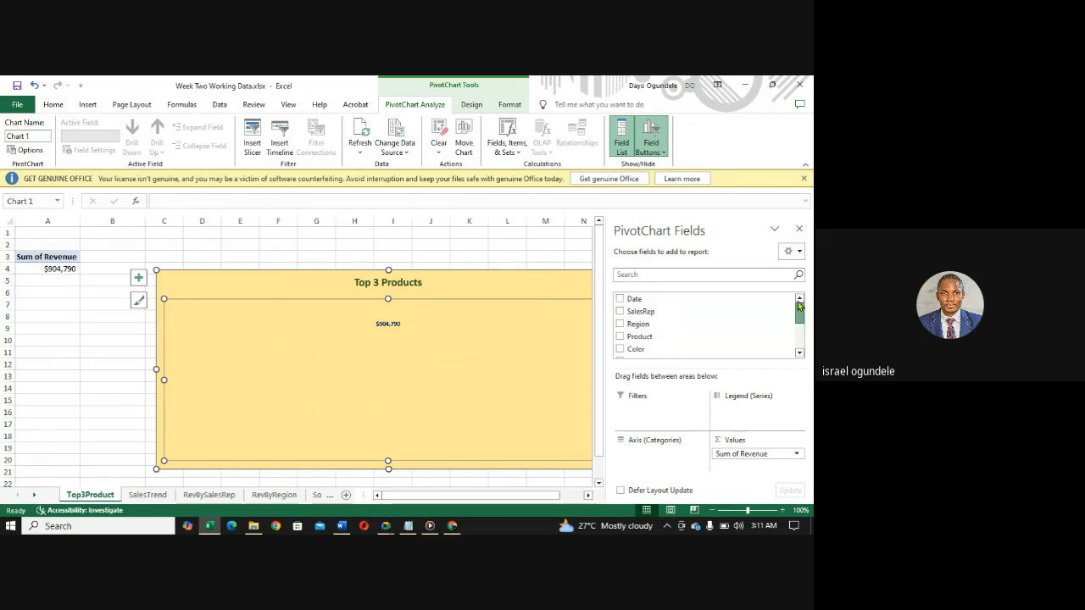
click(620, 339)
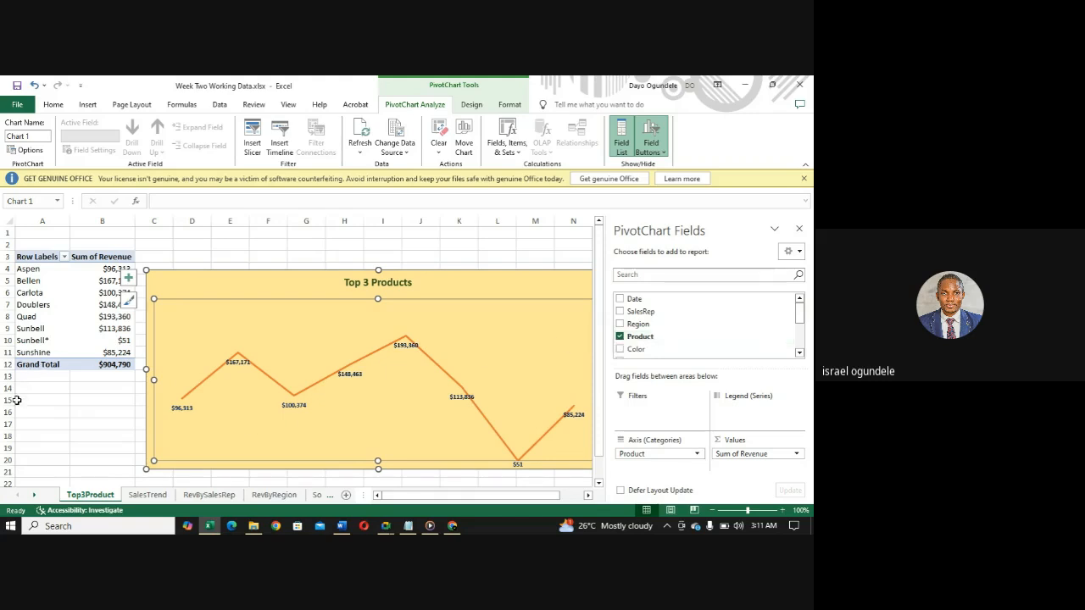
click(284, 247)
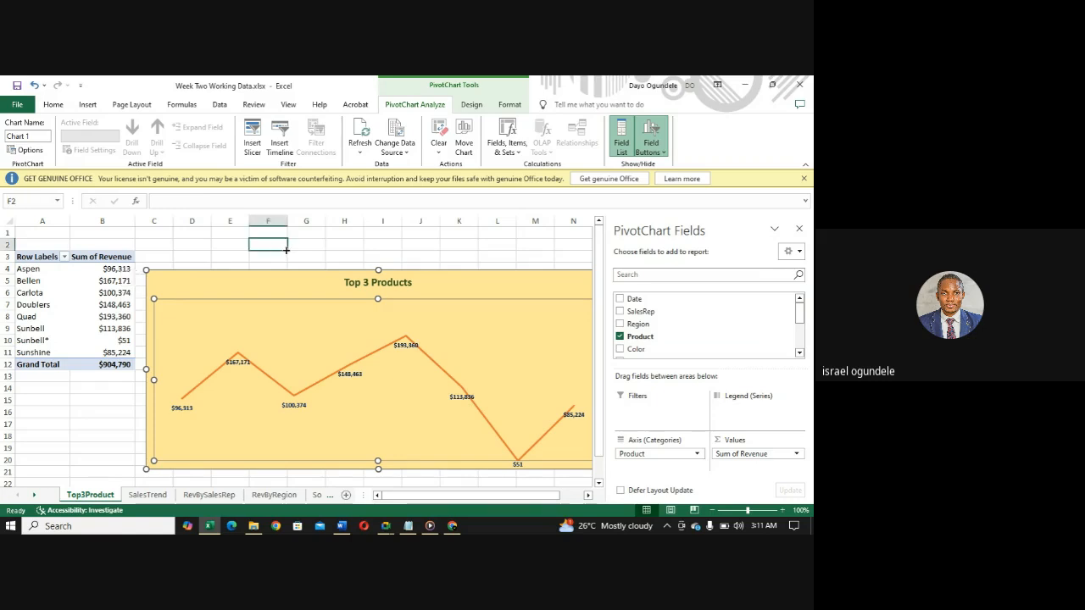
- Change the Top 3 Products chart from a line chart to a bar chart
click(370, 317)
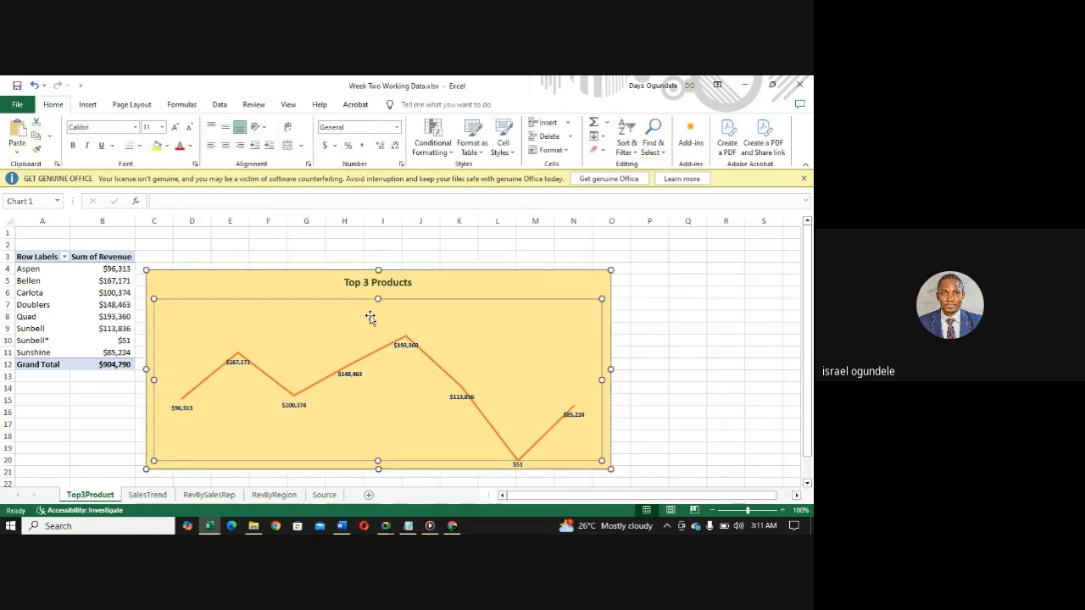
click(256, 288)
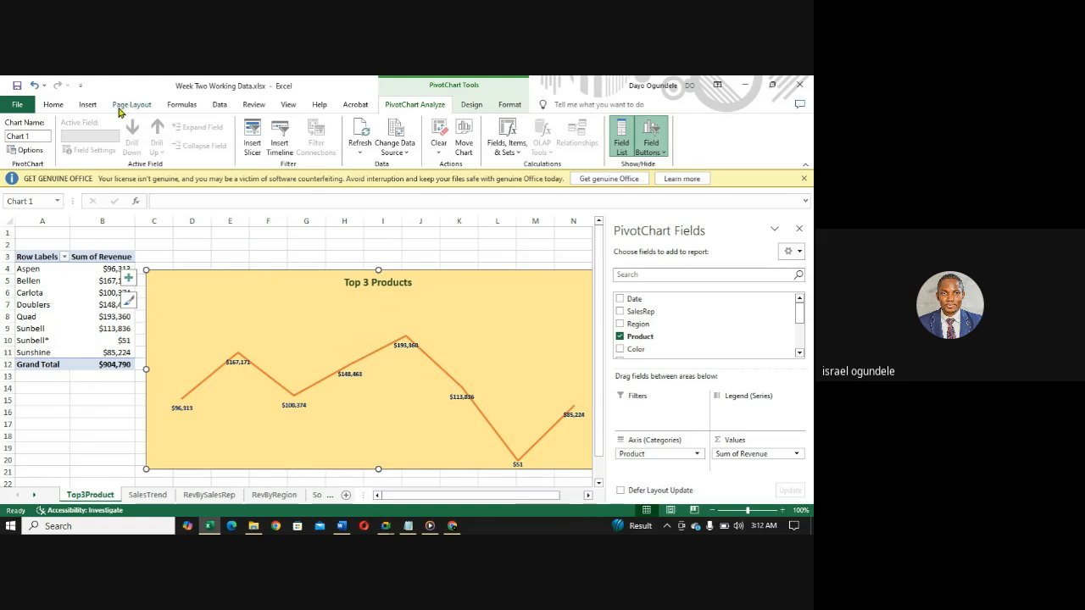
click(88, 105)
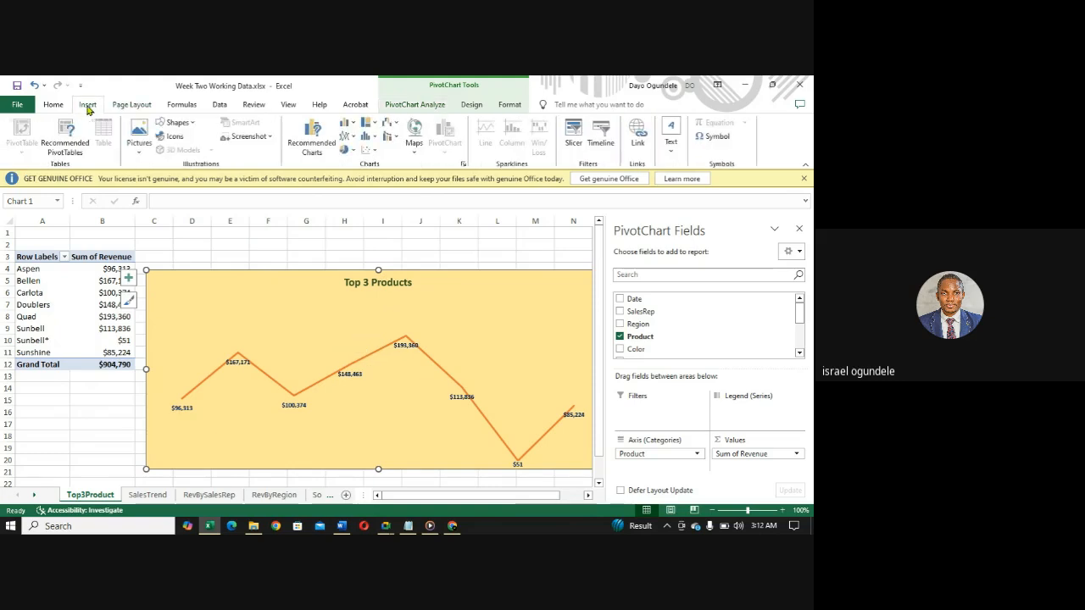
click(309, 134)
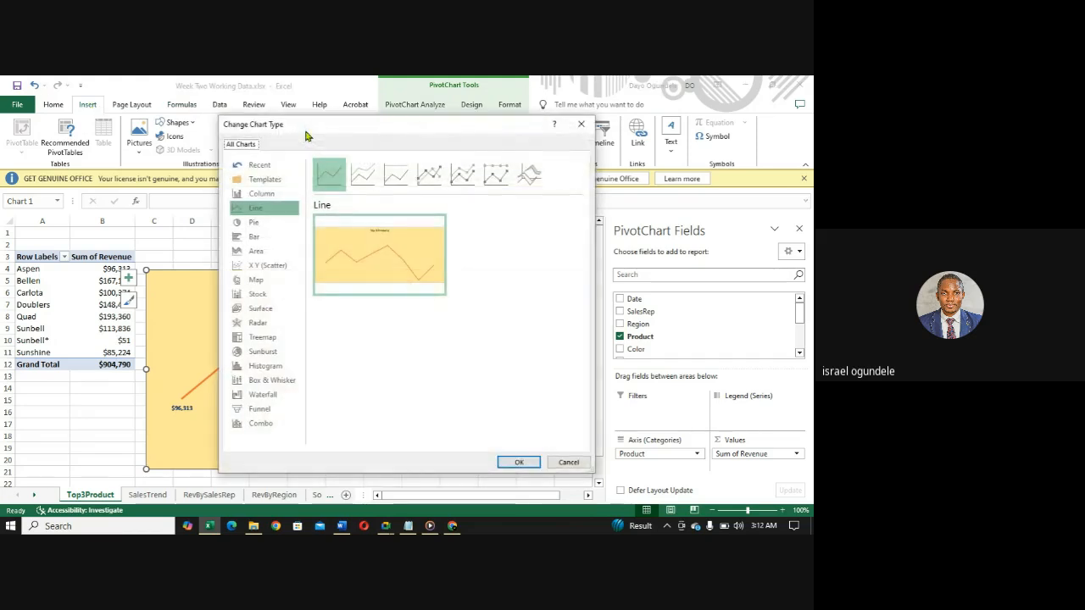
click(252, 240)
click(517, 462)
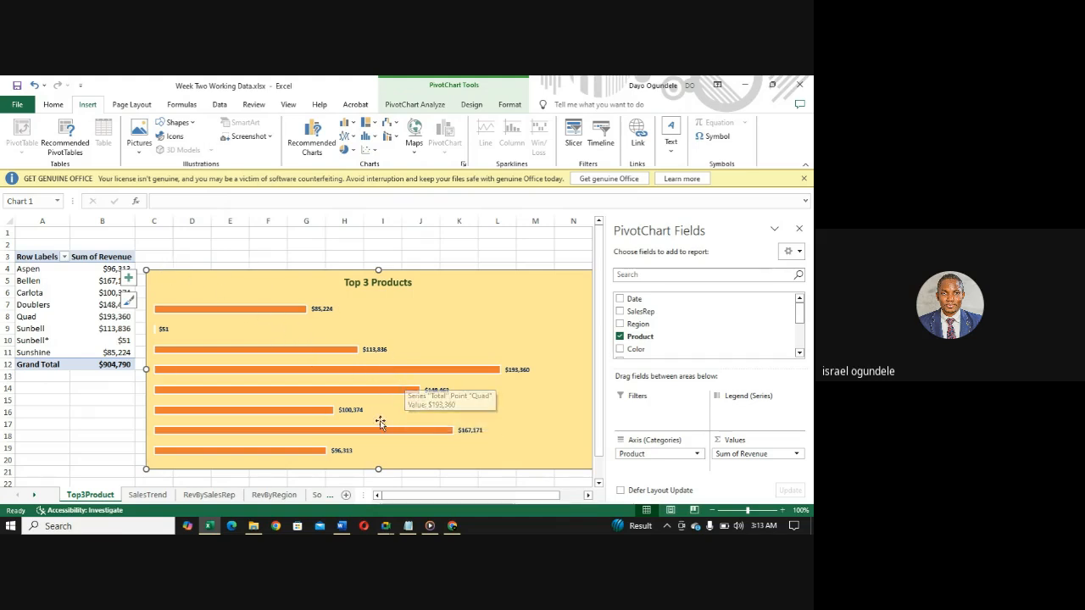
- Filter the pivot table's products to the top 3 items by Sum of Revenue
click(64, 258)
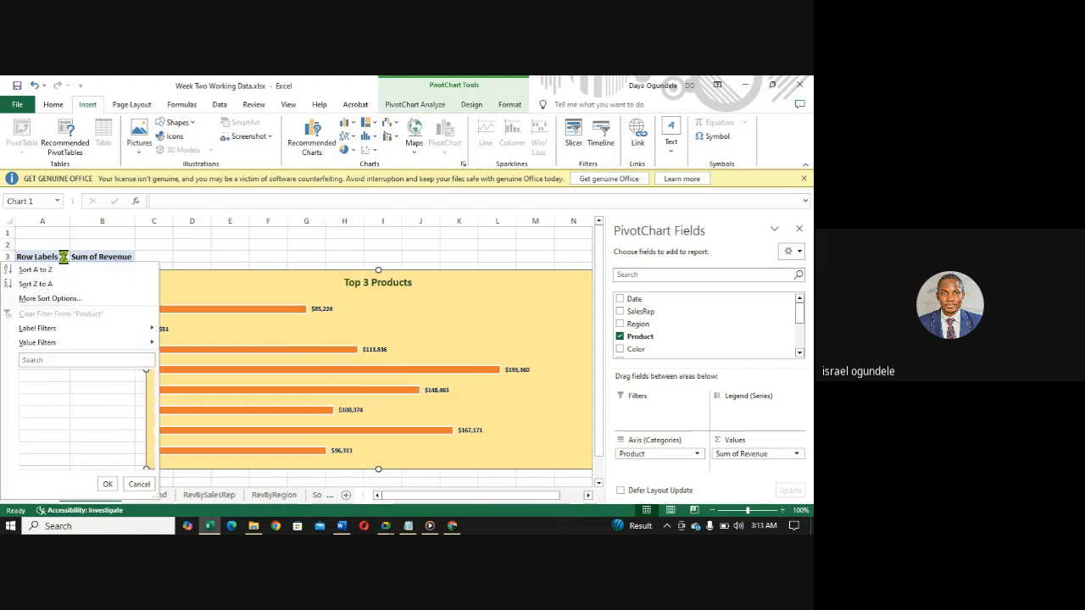
mouse_move(66, 340)
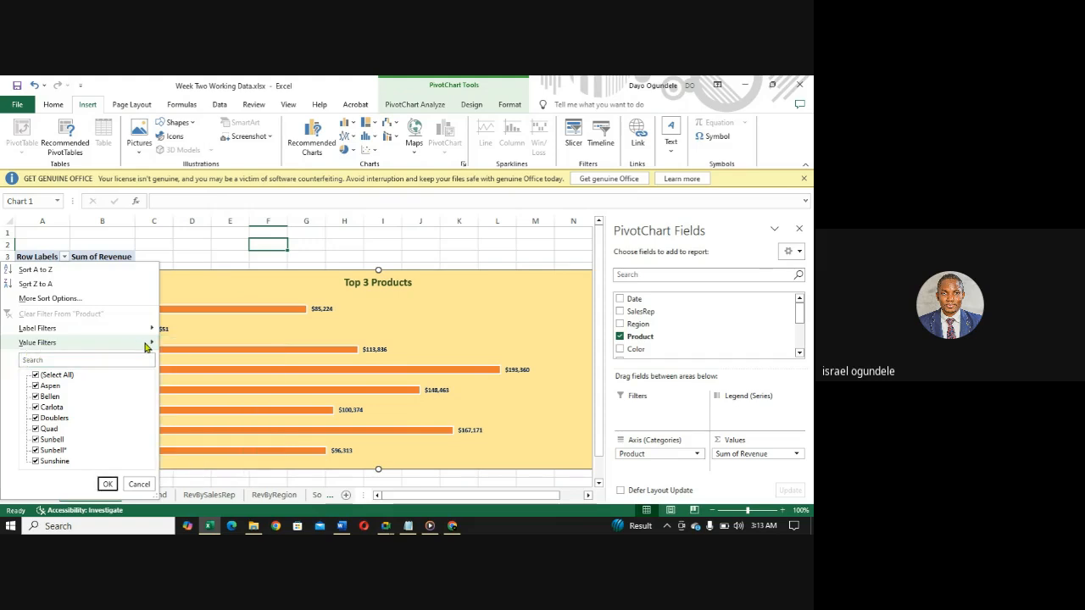
mouse_move(151, 346)
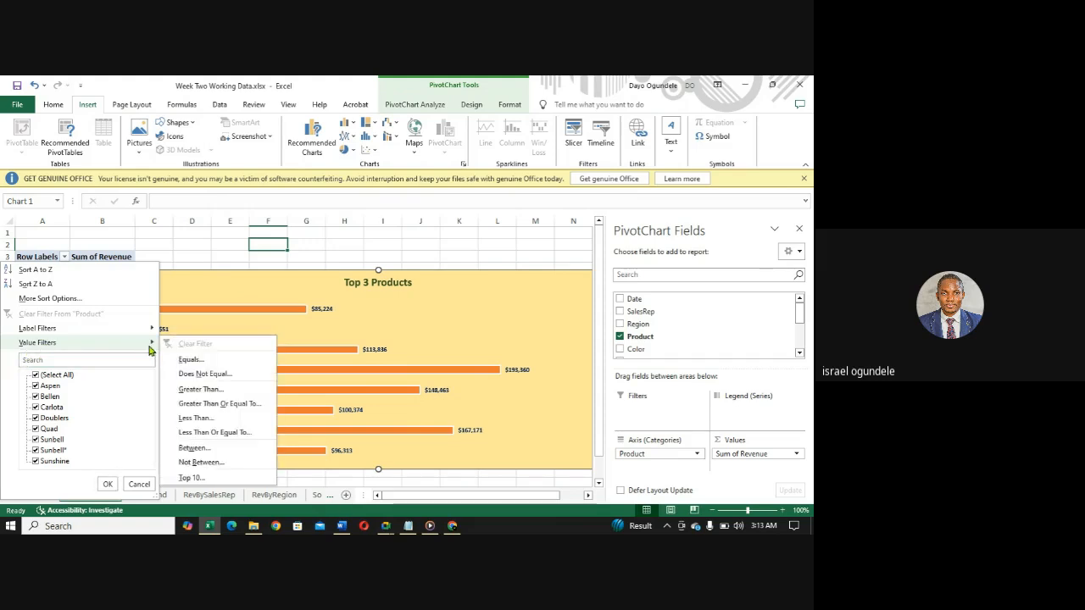
click(191, 478)
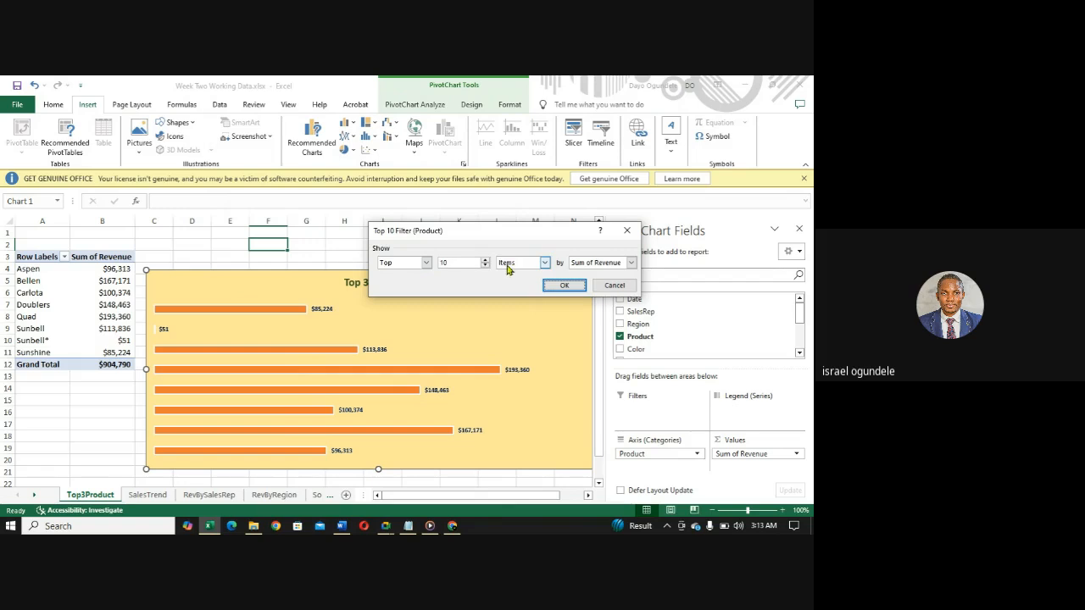
click(426, 265)
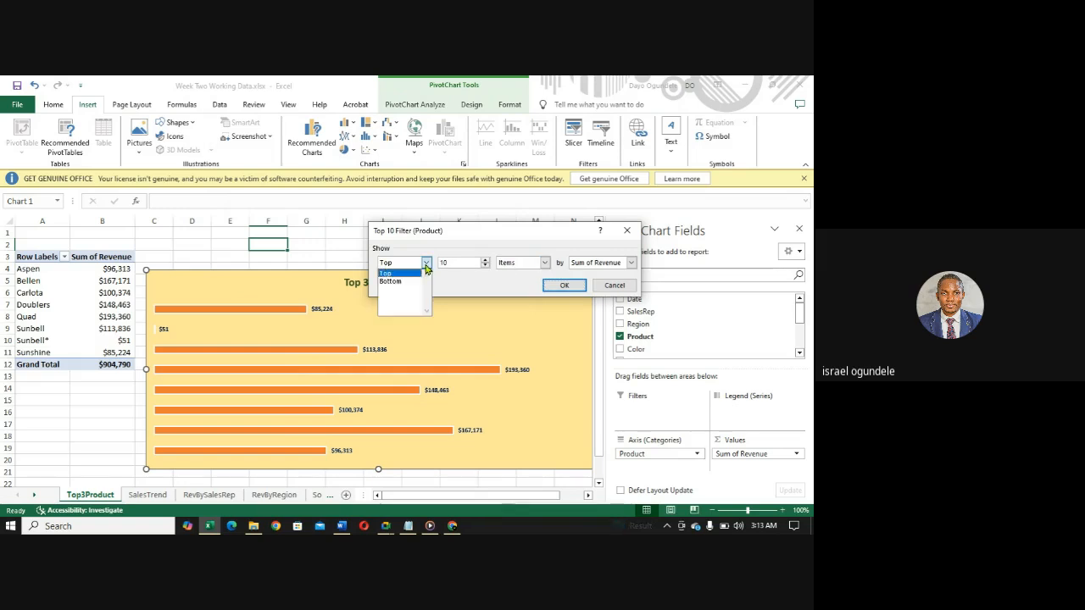
click(427, 265)
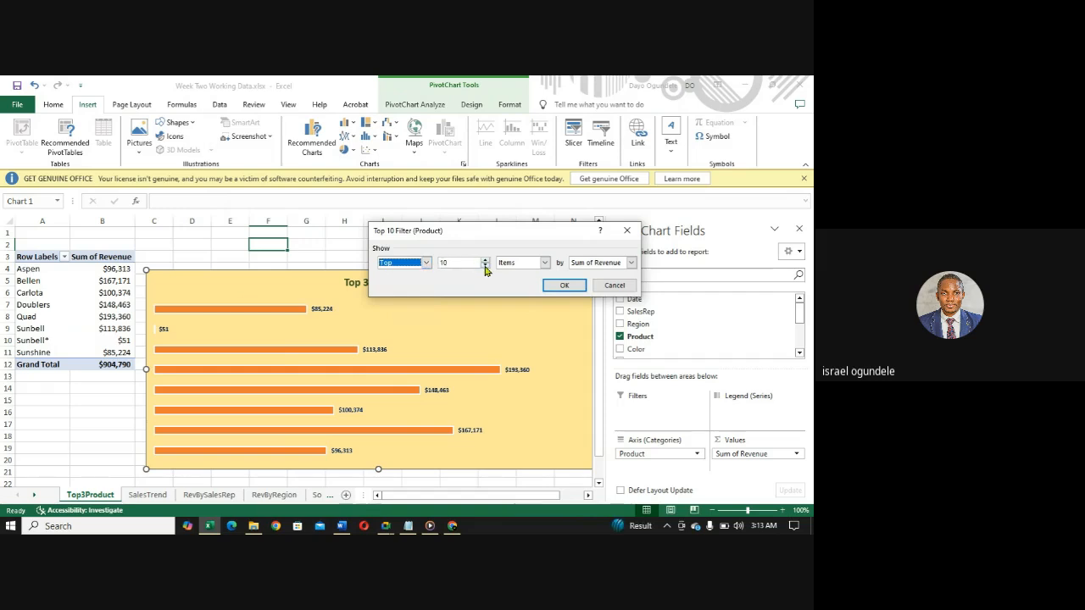
click(425, 263)
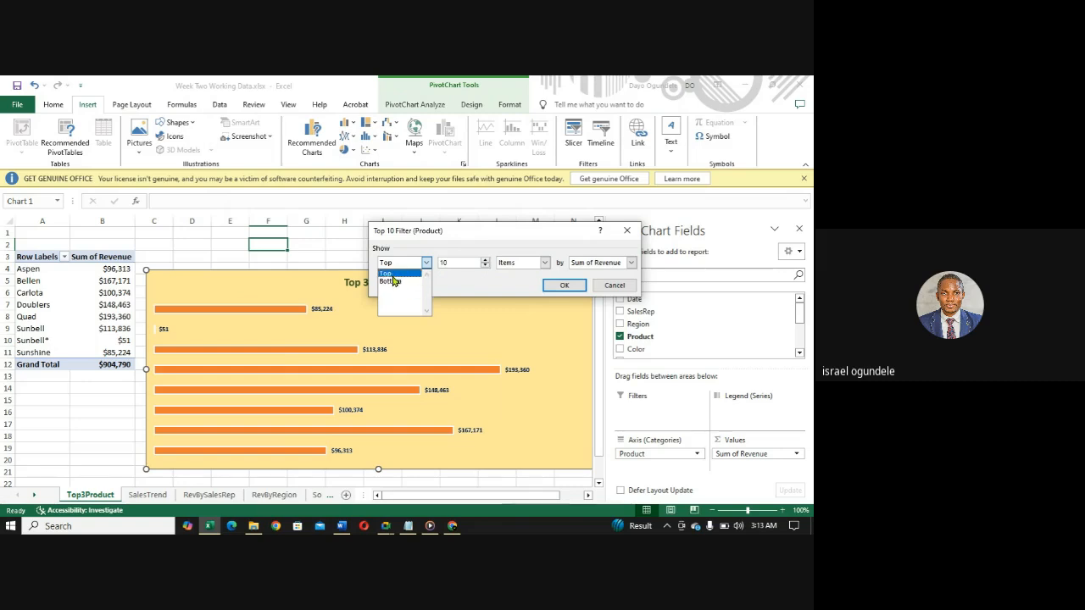
click(392, 275)
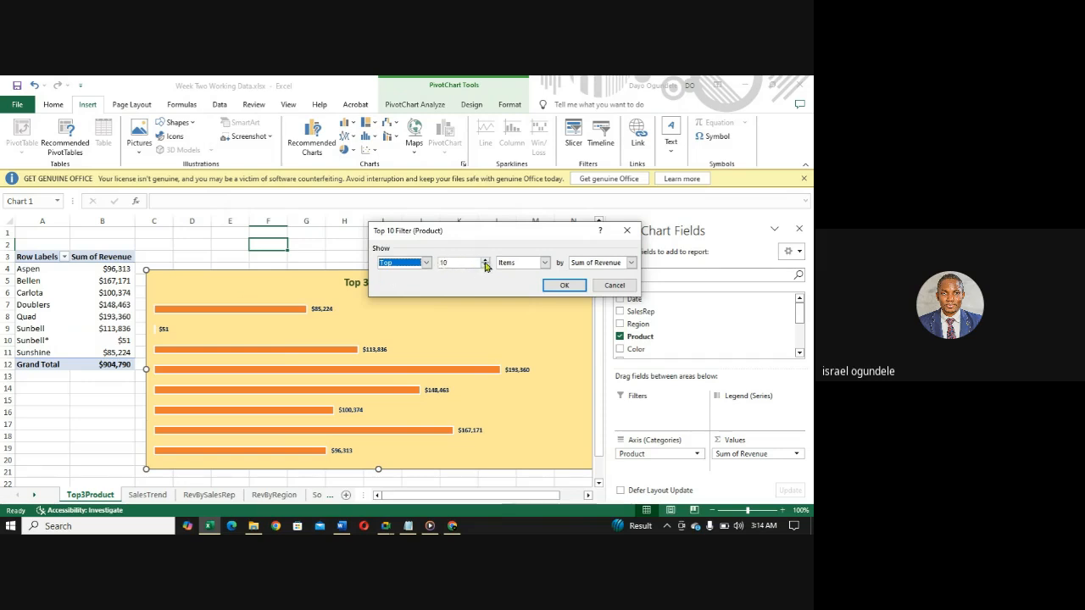
click(486, 262)
click(486, 267)
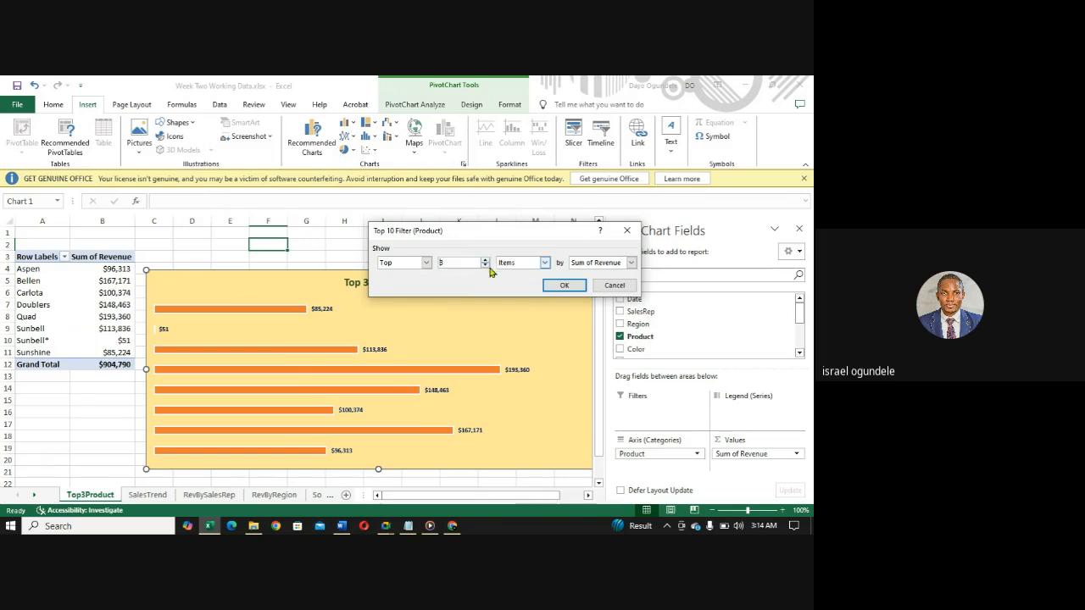
click(564, 285)
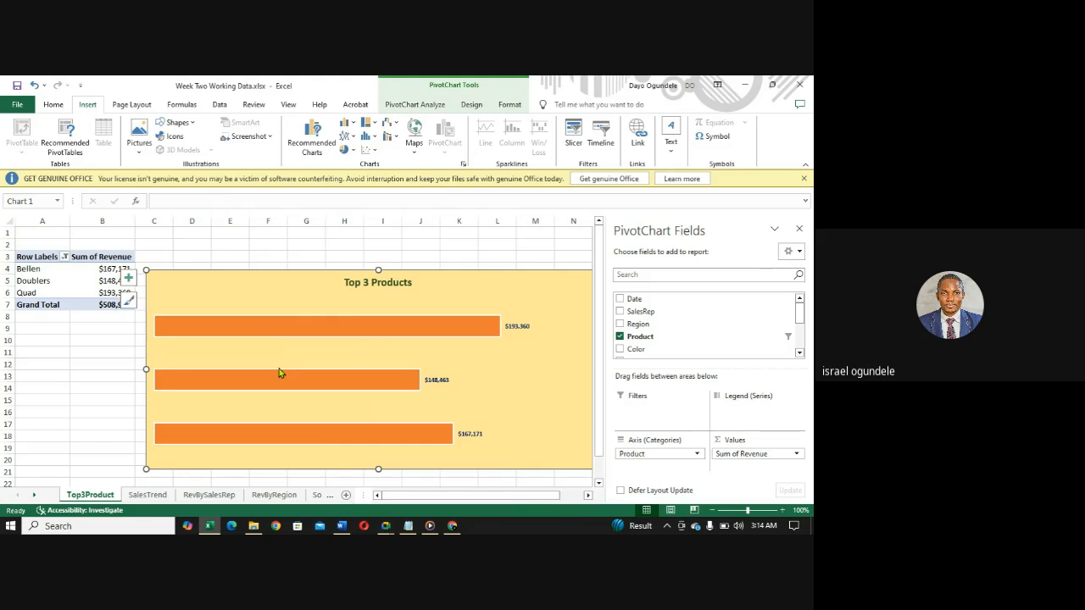
- Sort the products in the pivot table in descending order by Sum of Revenue
click(66, 257)
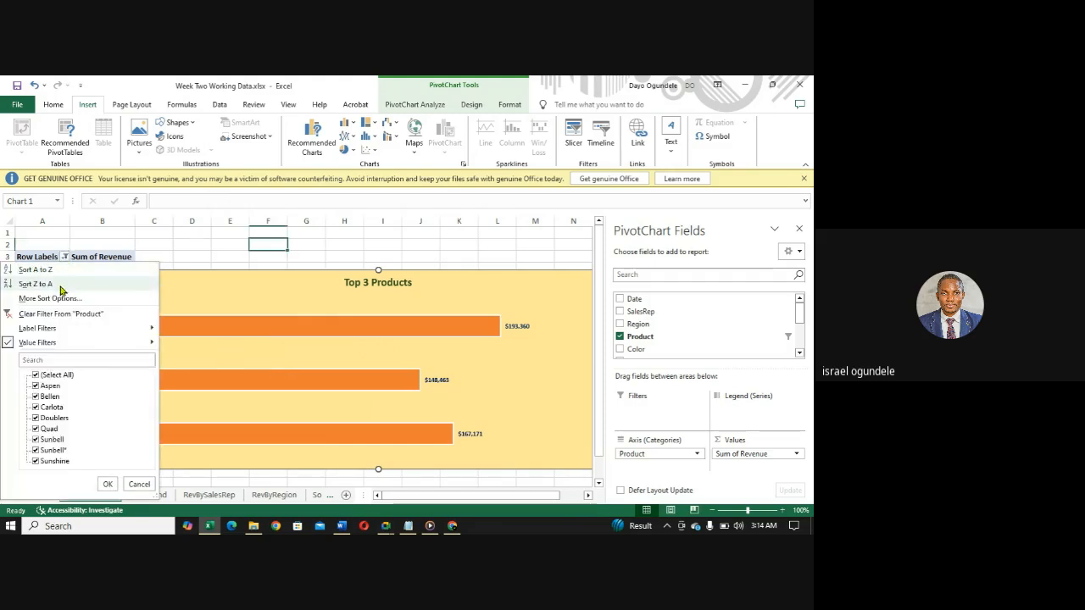
click(64, 300)
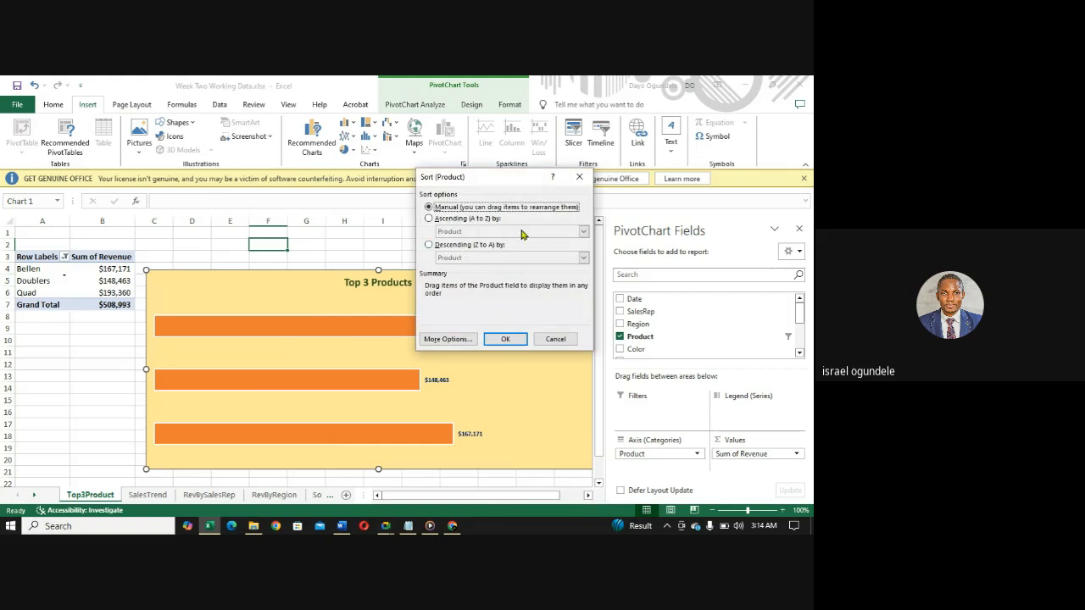
click(429, 246)
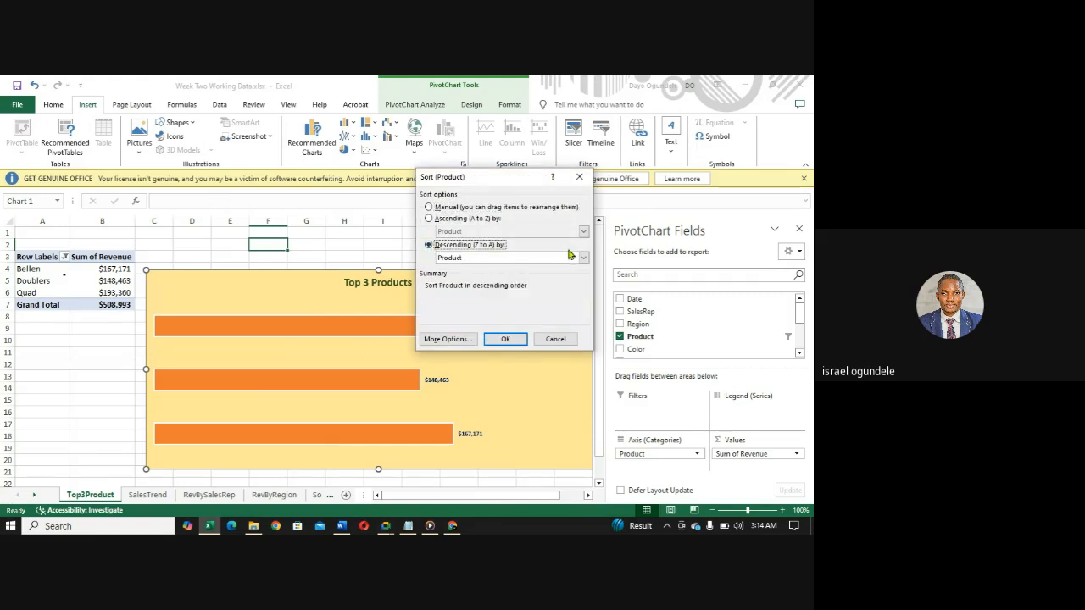
click(584, 258)
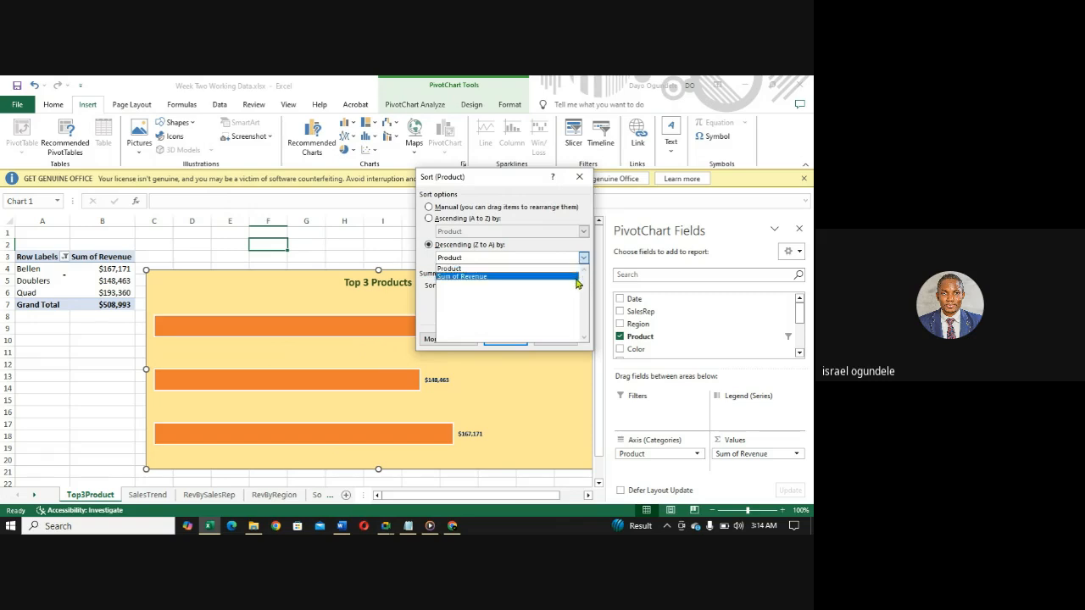
click(576, 273)
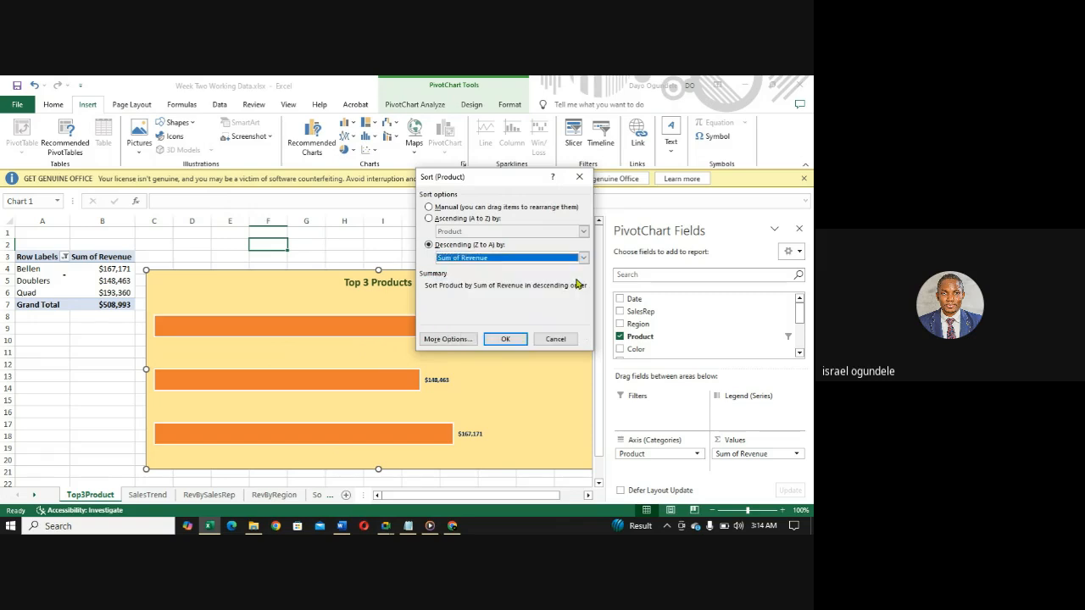
click(496, 346)
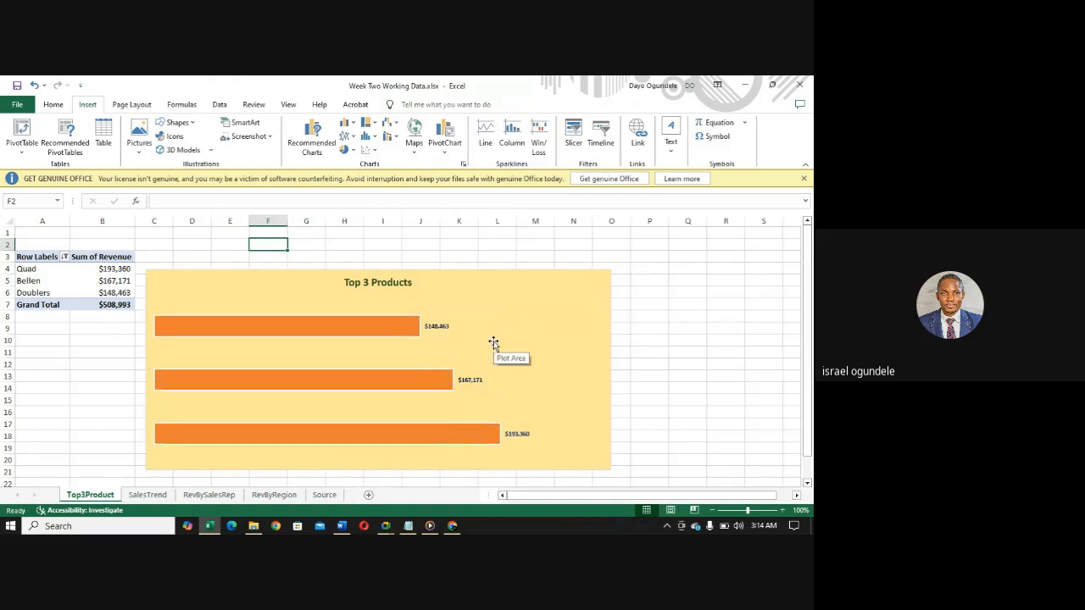
- Sort the products in the pivot table in ascending order by Sum of Revenue
click(64, 258)
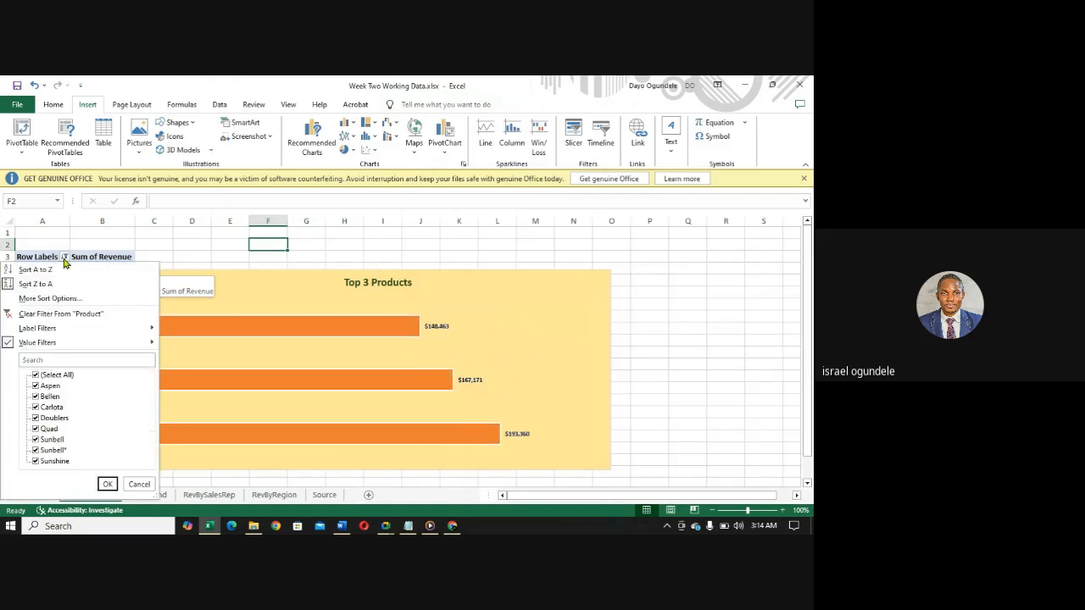
click(51, 299)
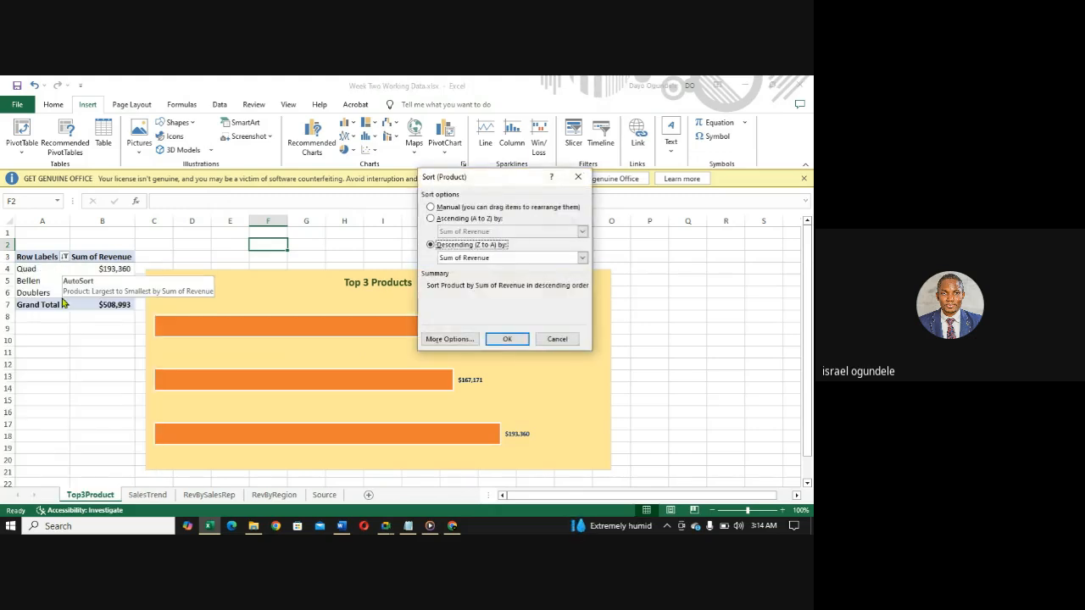
click(431, 220)
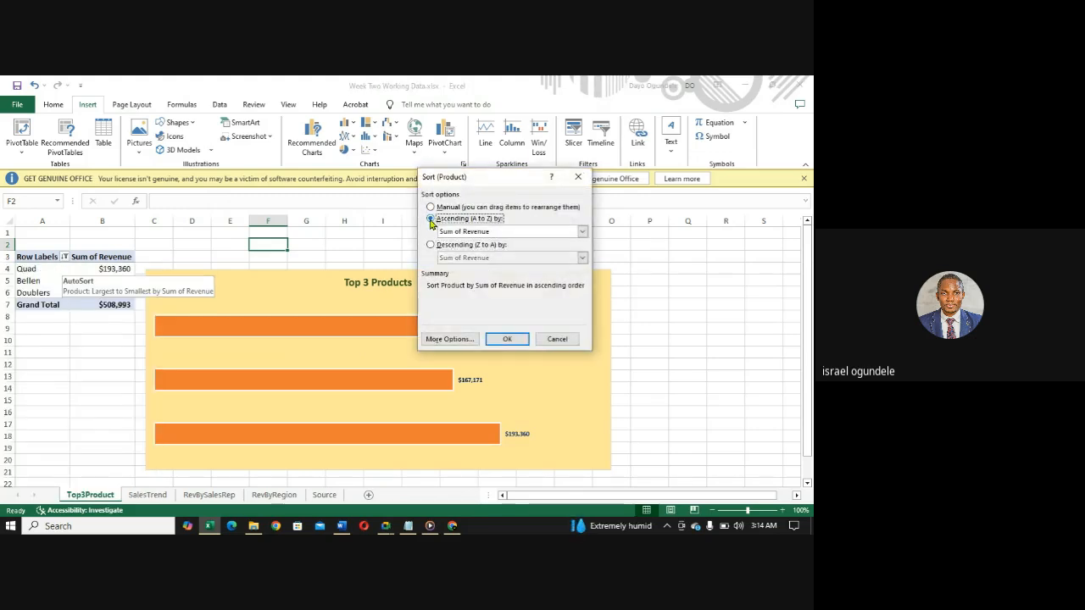
click(582, 233)
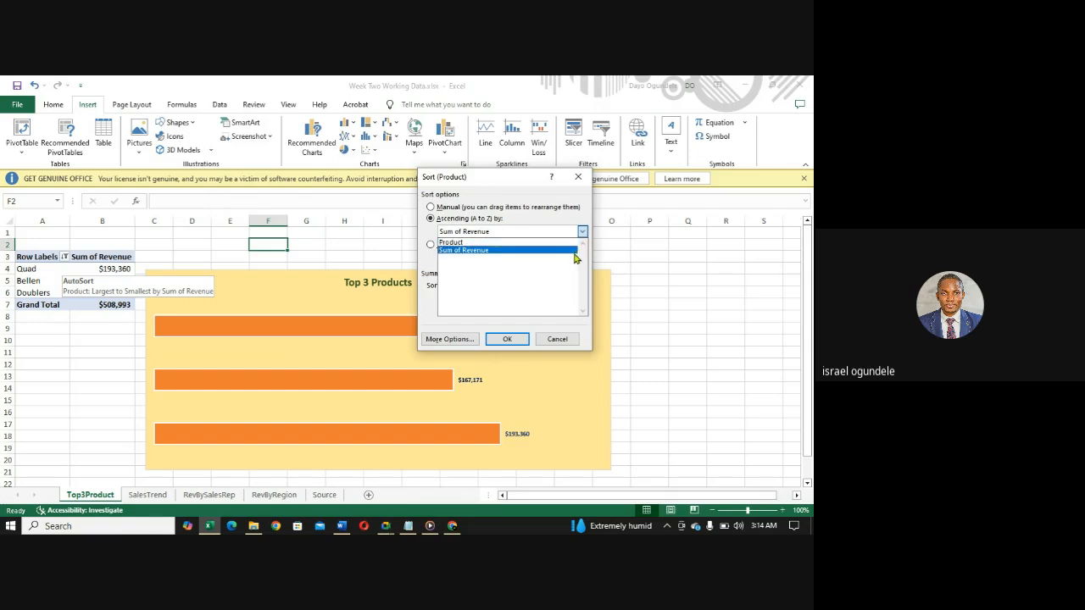
click(563, 263)
click(507, 339)
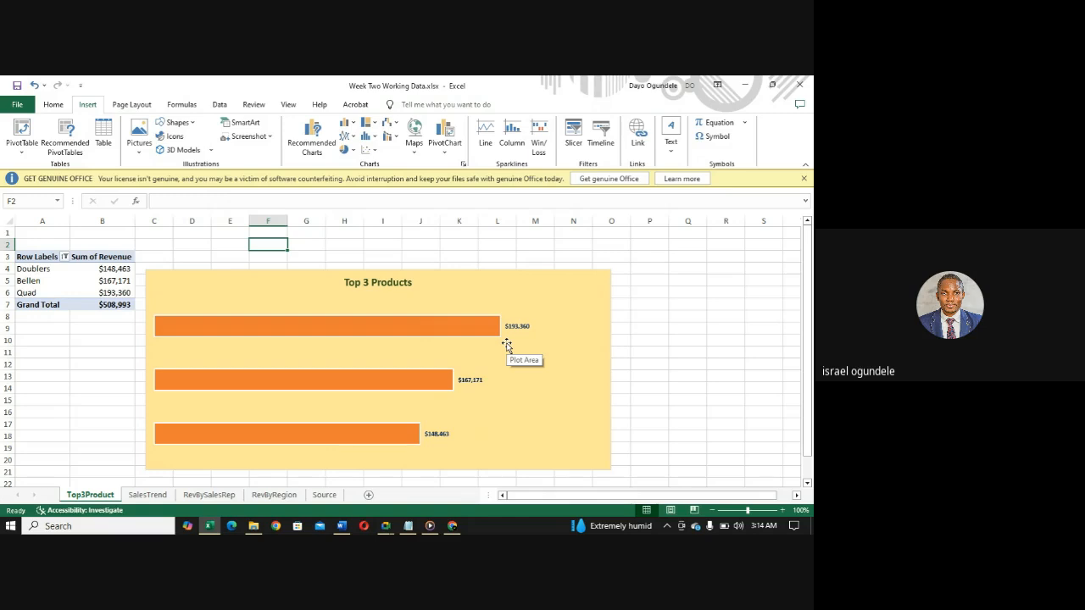
- Narrow the Top 3 Products chart from its left edge and move it next to the pivot table, level with row 3
click(443, 301)
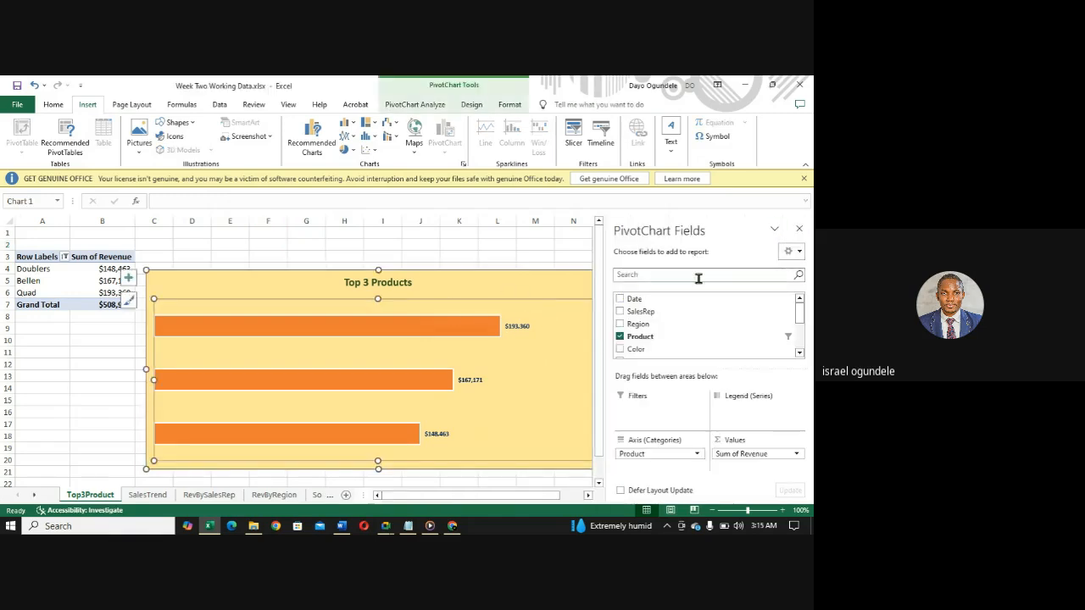
click(143, 369)
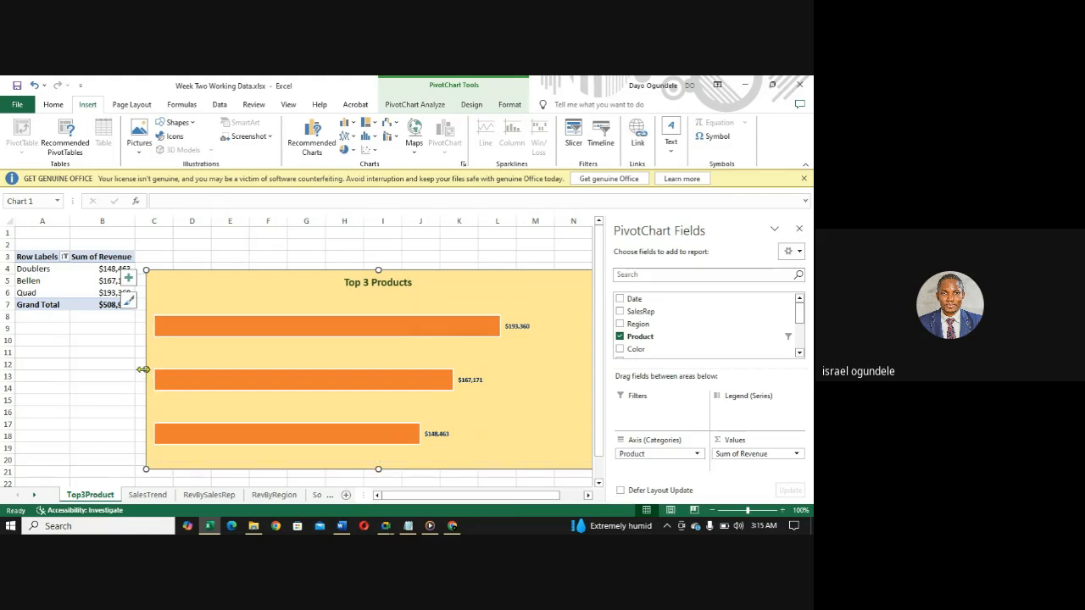
drag(143, 370, 238, 373)
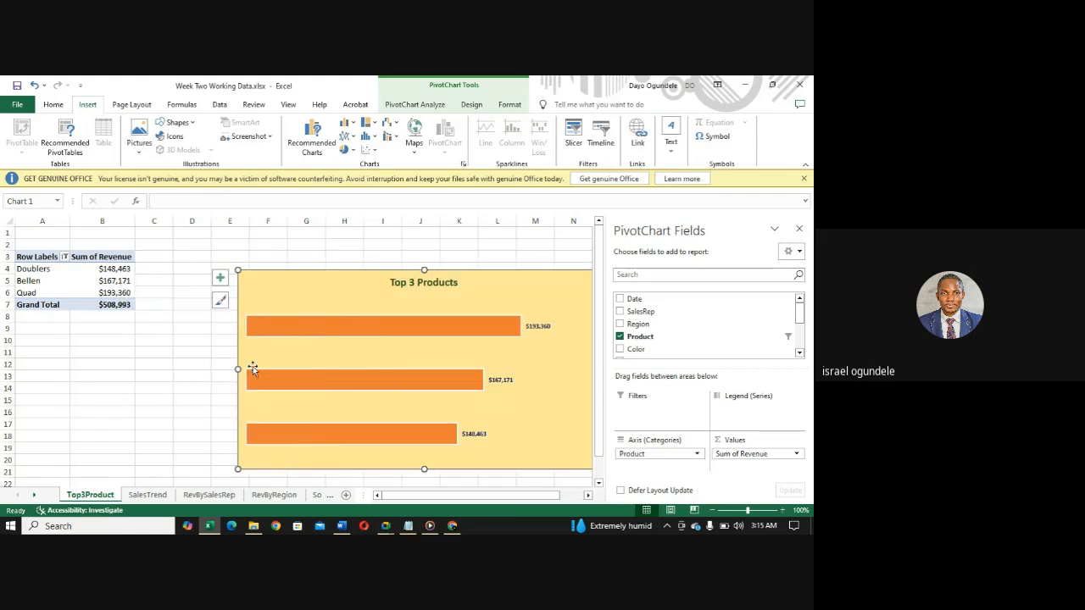
mouse_move(378, 287)
mouse_down()
mouse_move(281, 262)
mouse_move(307, 269)
mouse_up()
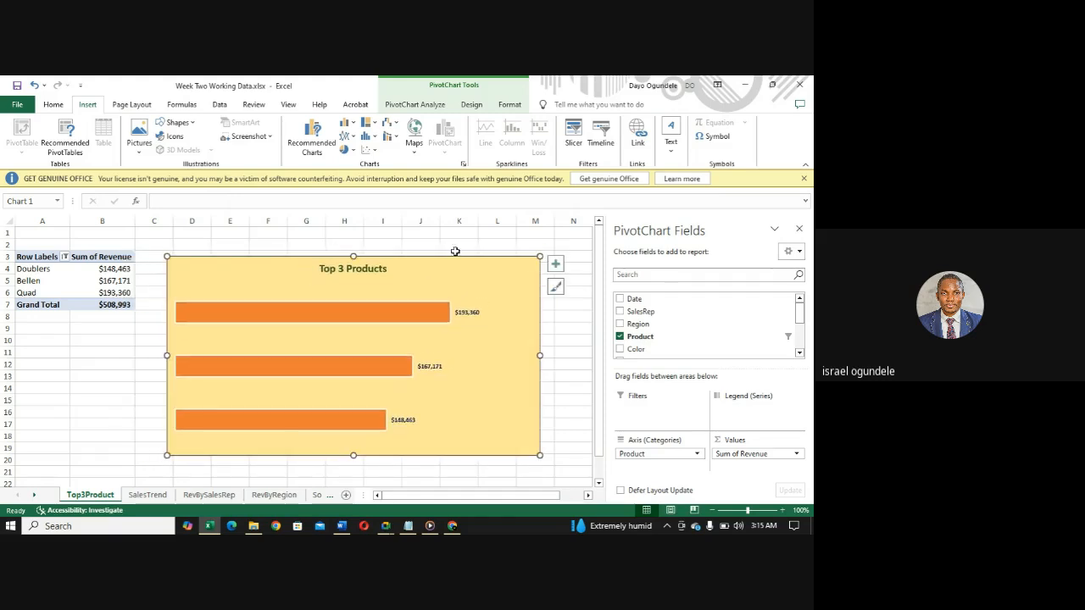
- Set the data labels of the Top 3 Products chart to Inside End, leaving the data table off
click(556, 266)
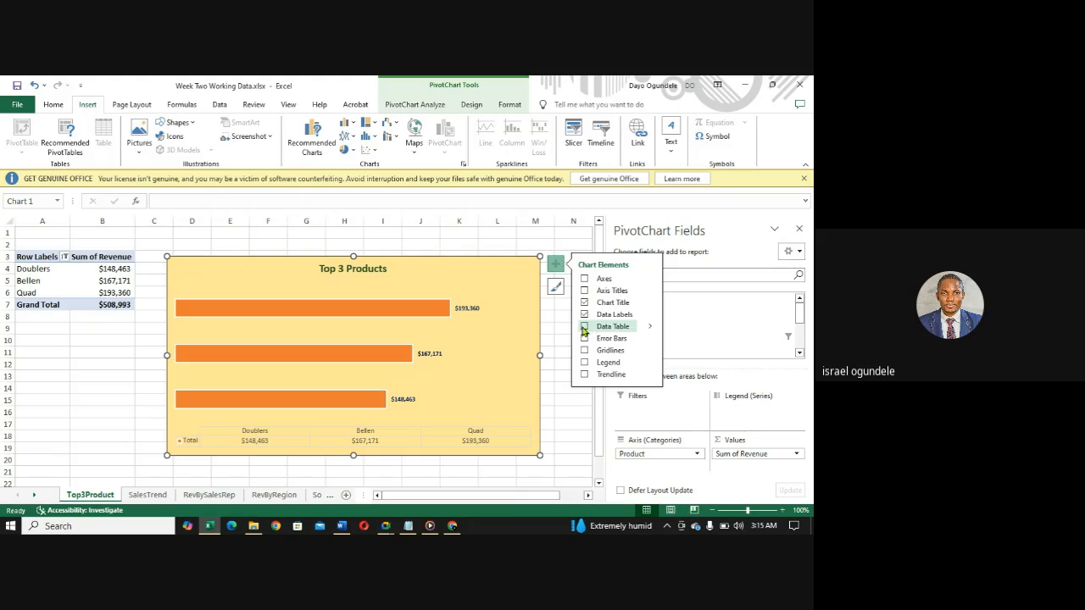
click(583, 330)
click(583, 330)
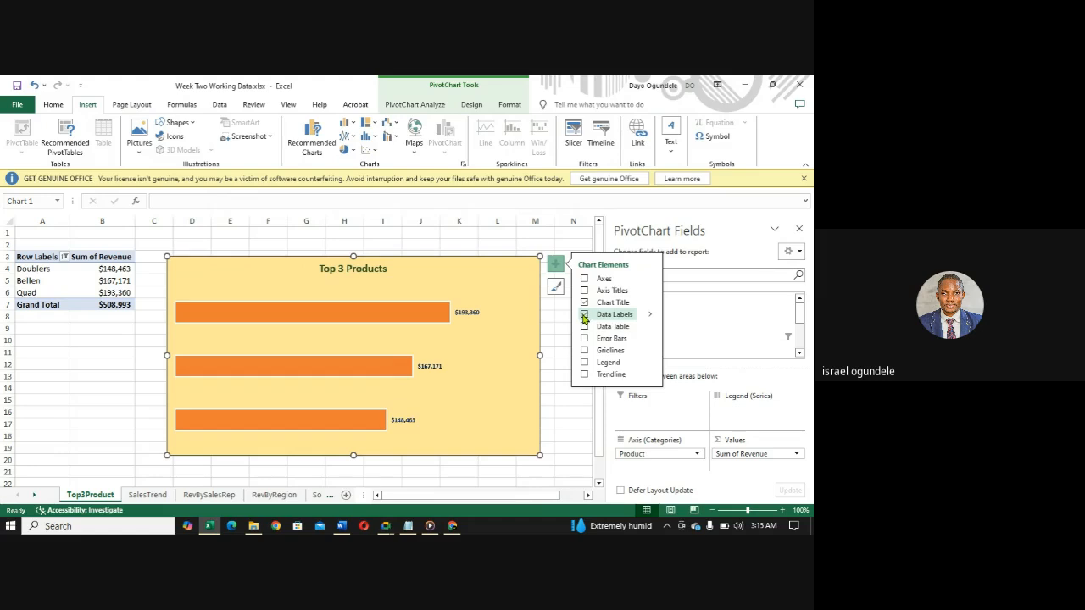
click(653, 317)
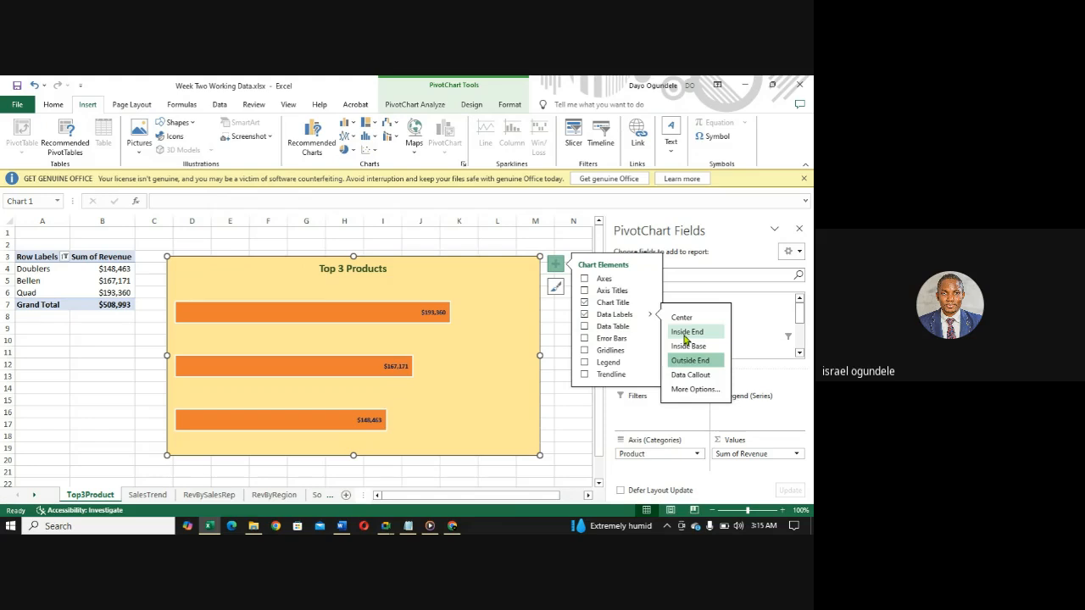
click(685, 333)
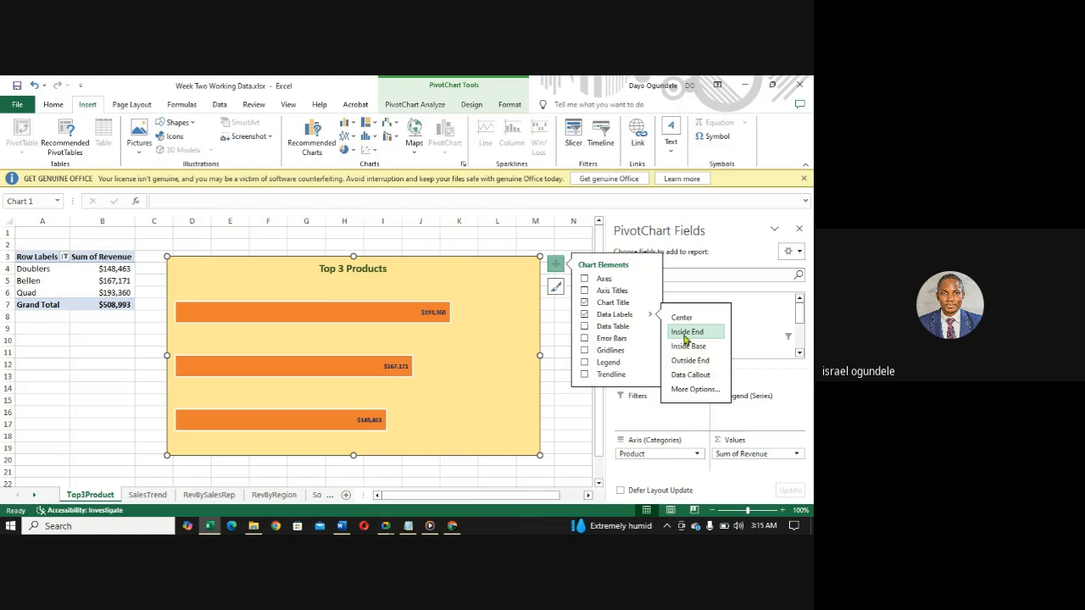
click(584, 291)
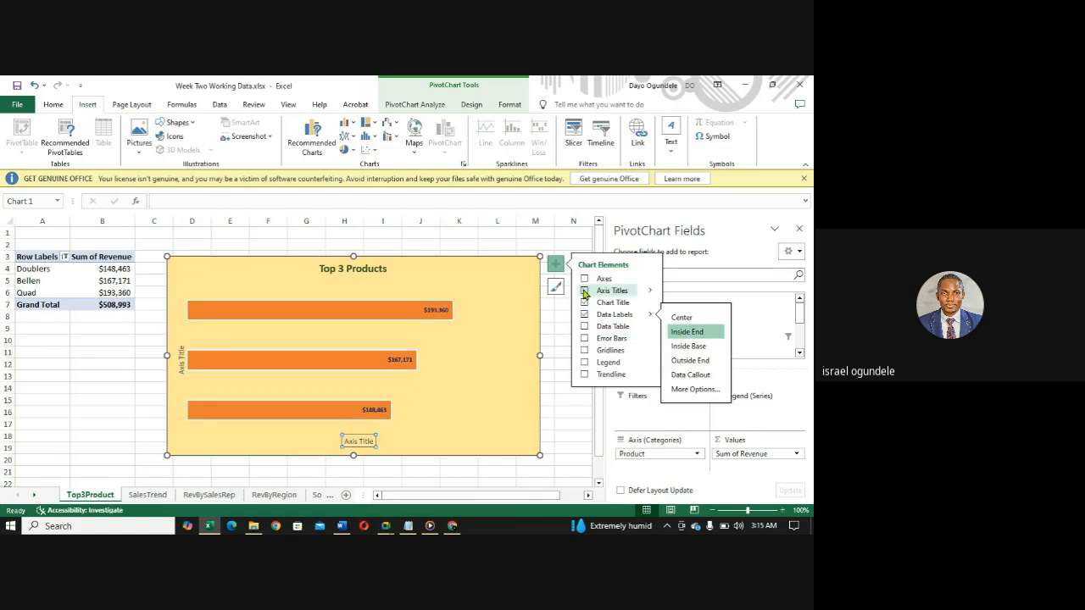
click(584, 290)
click(584, 279)
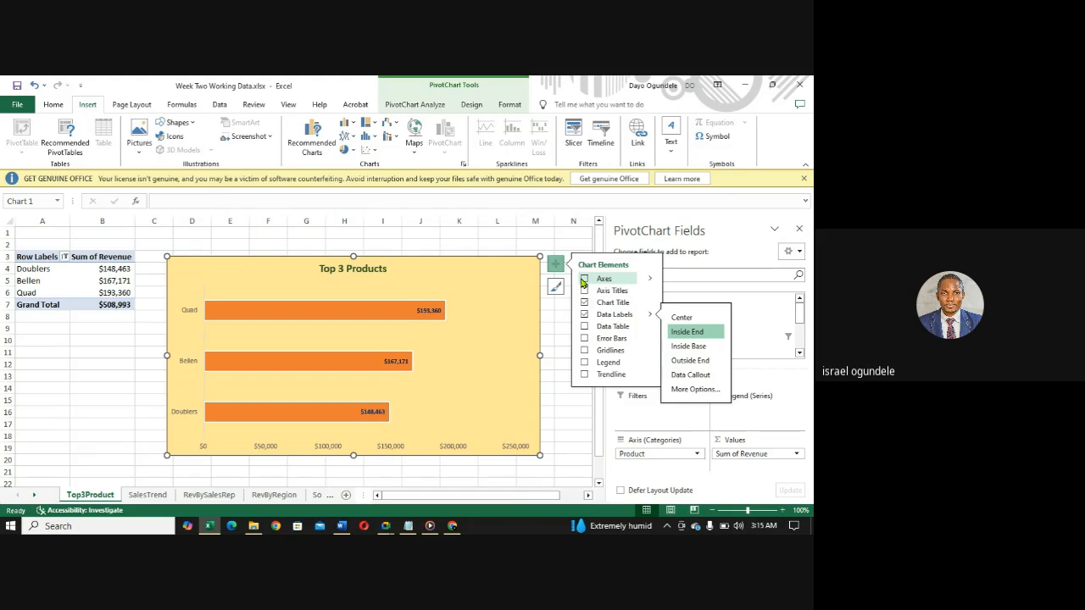
click(584, 279)
click(584, 291)
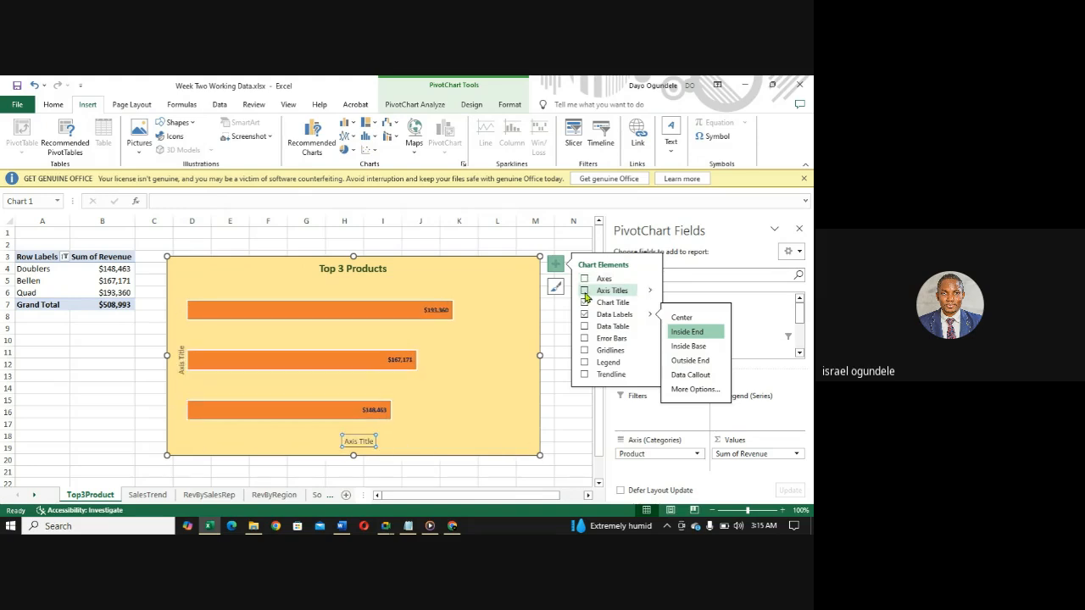
- Try showing the chart's axes with the horizontal revenue axis deleted, and undo both changes
click(584, 281)
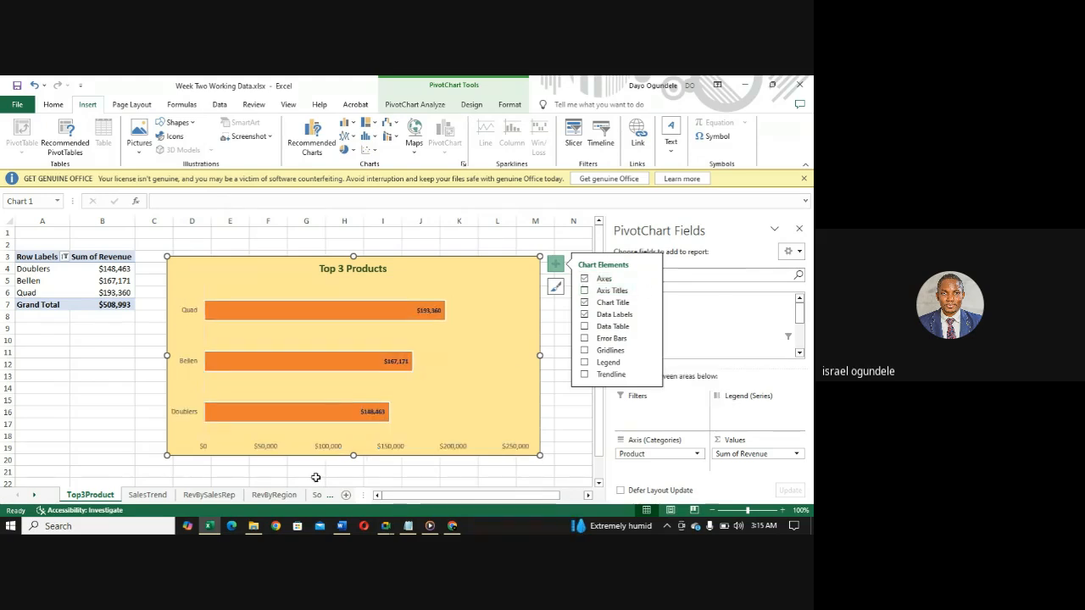
click(327, 450)
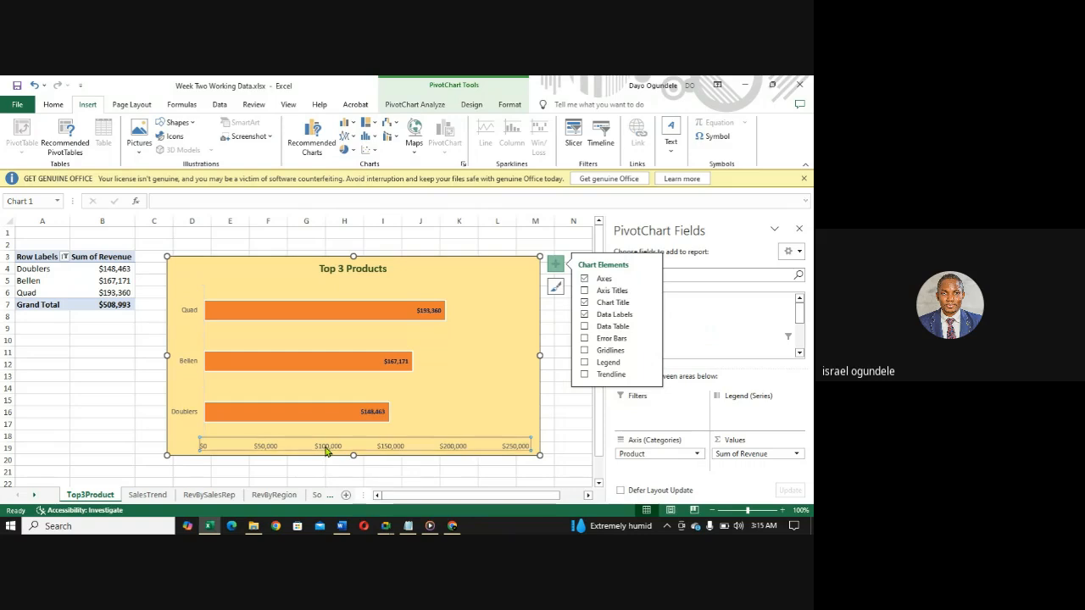
key(Delete)
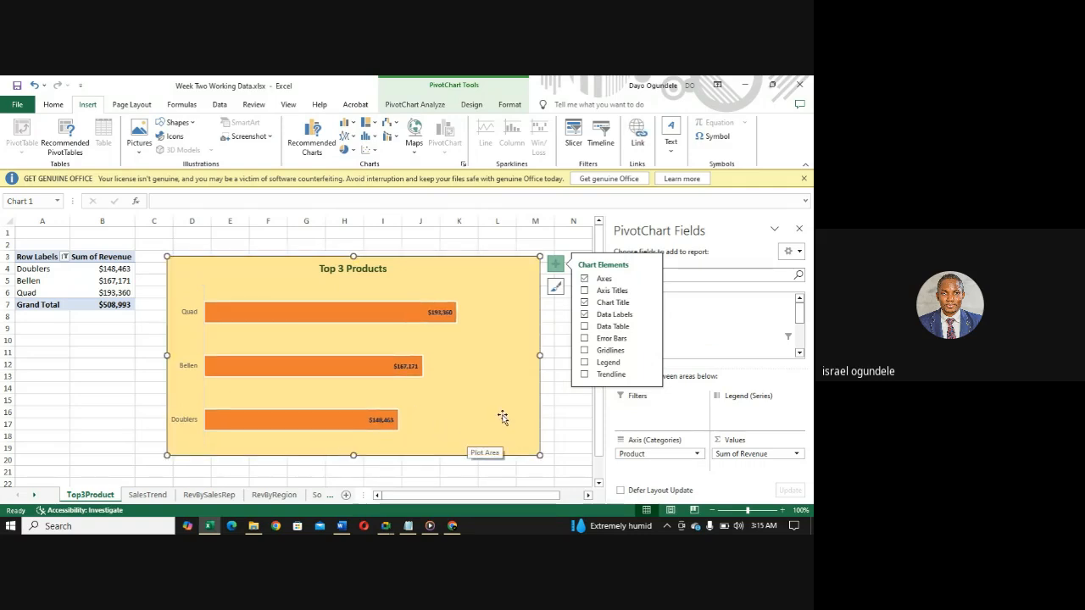
key(ctrl+z)
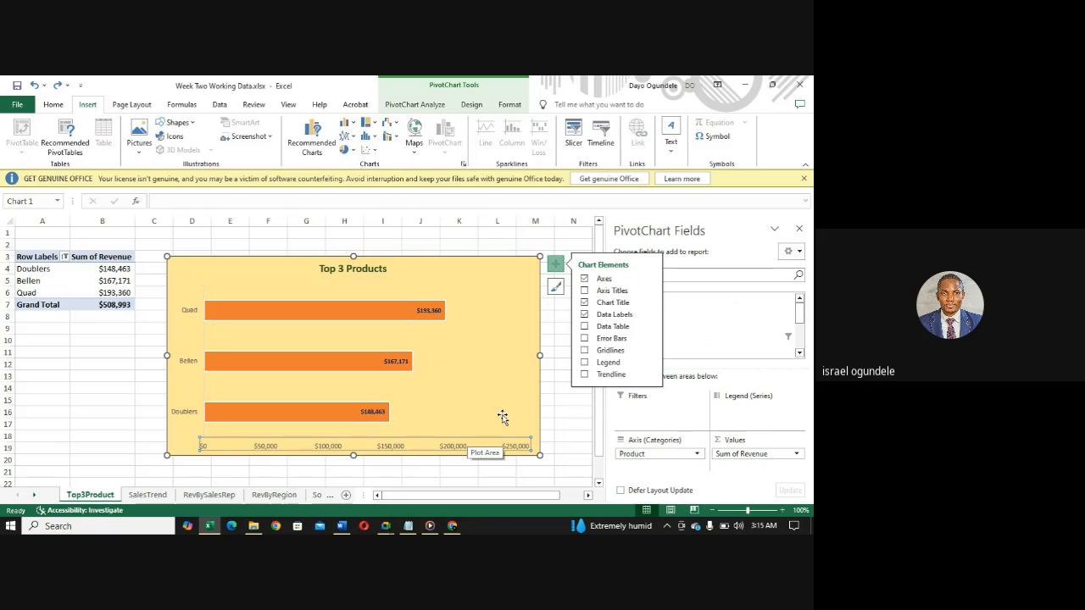
key(ctrl+z)
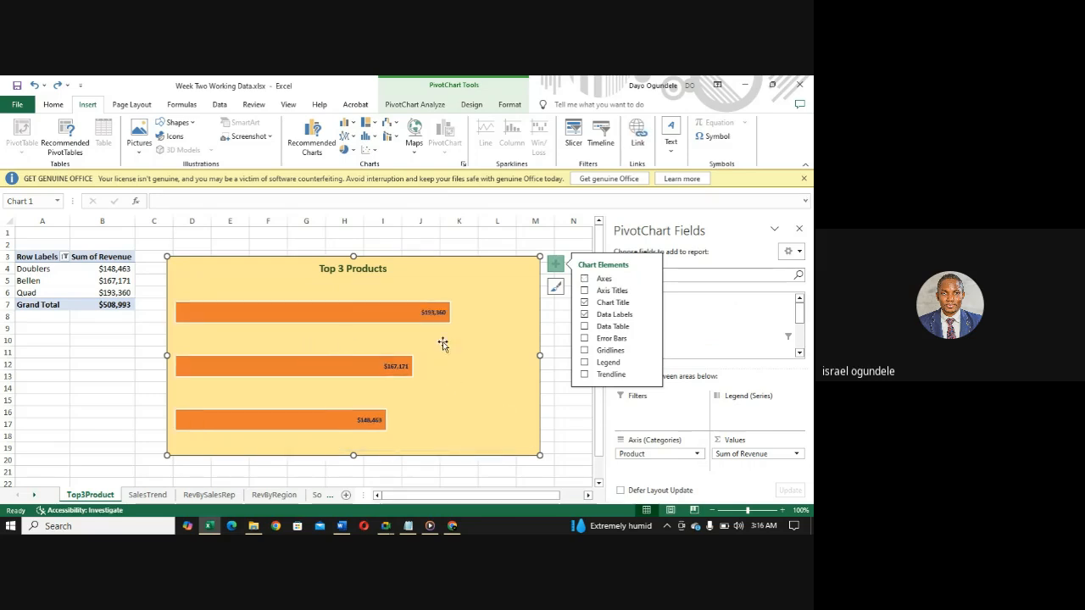
- Show the axes on the Top 3 Products chart and delete the horizontal revenue axis, keeping the product names
click(584, 279)
click(584, 279)
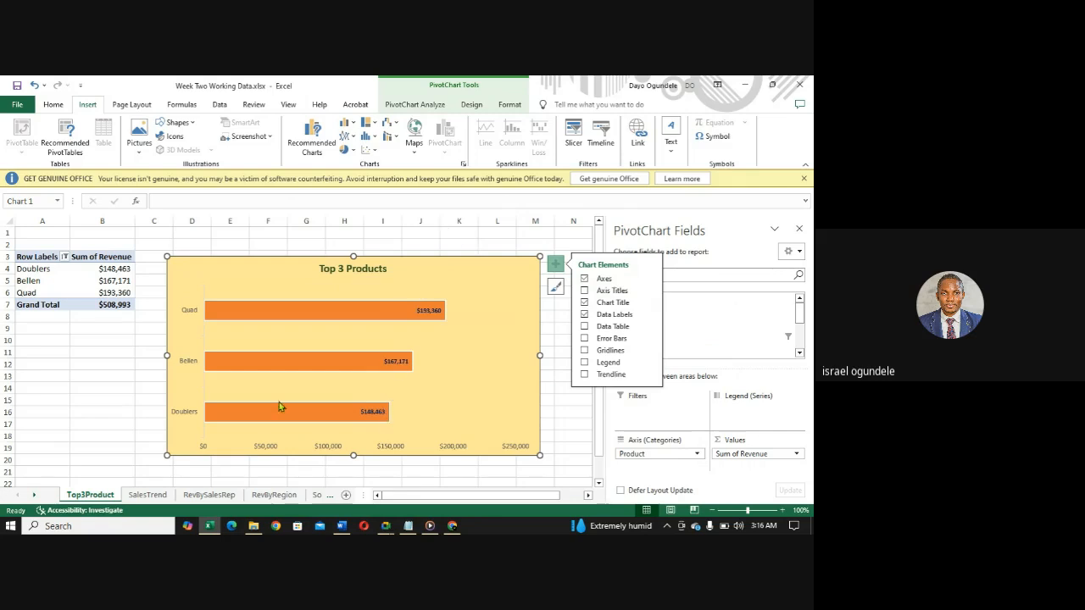
click(262, 447)
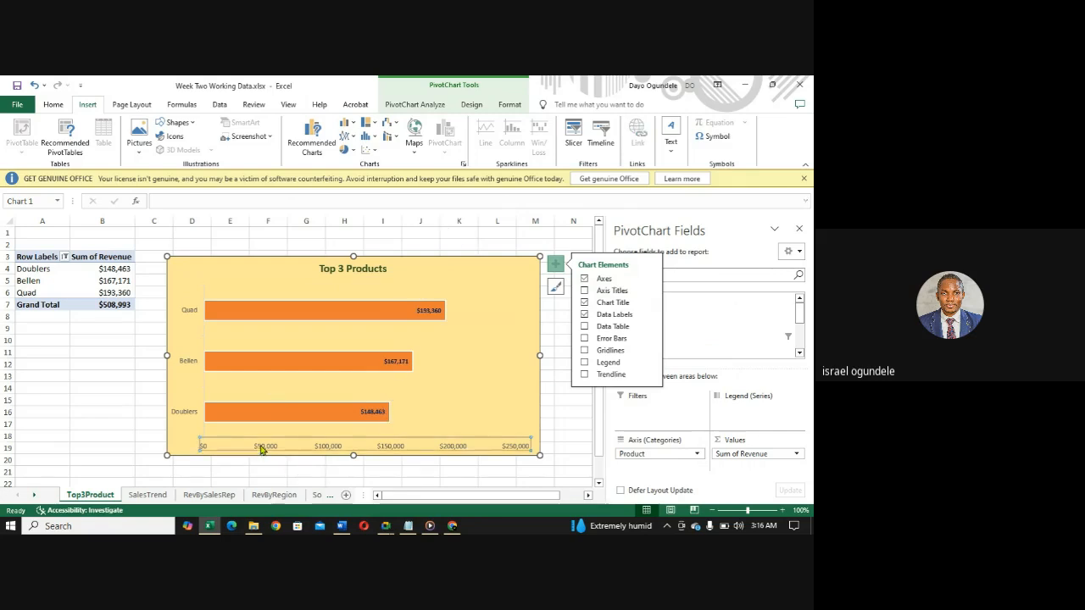
key(Delete)
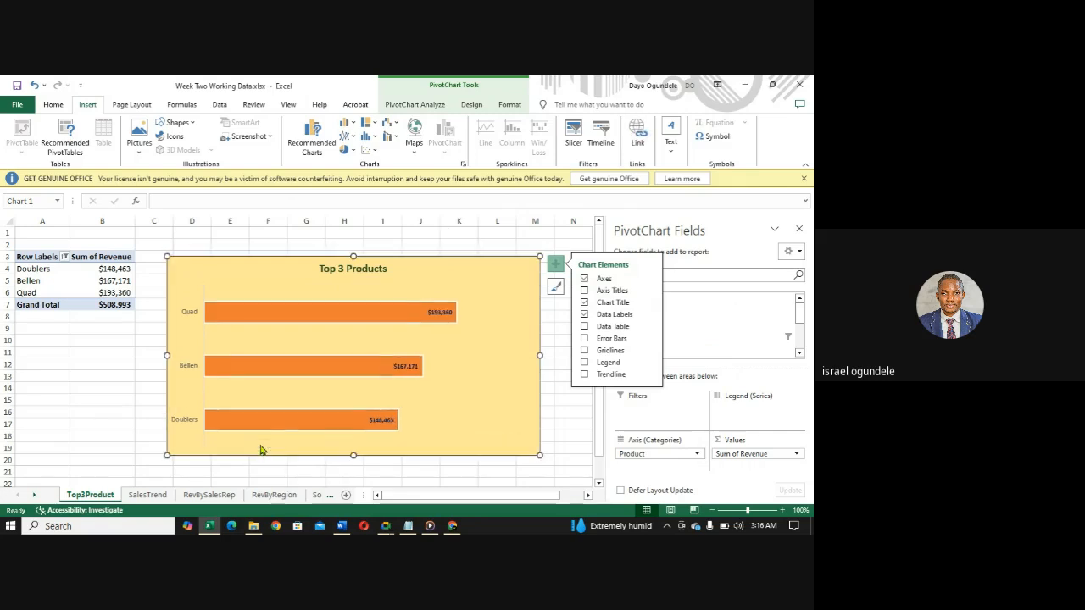
- Format the product name labels on the vertical axis as size 12, bold and dark blue
click(190, 316)
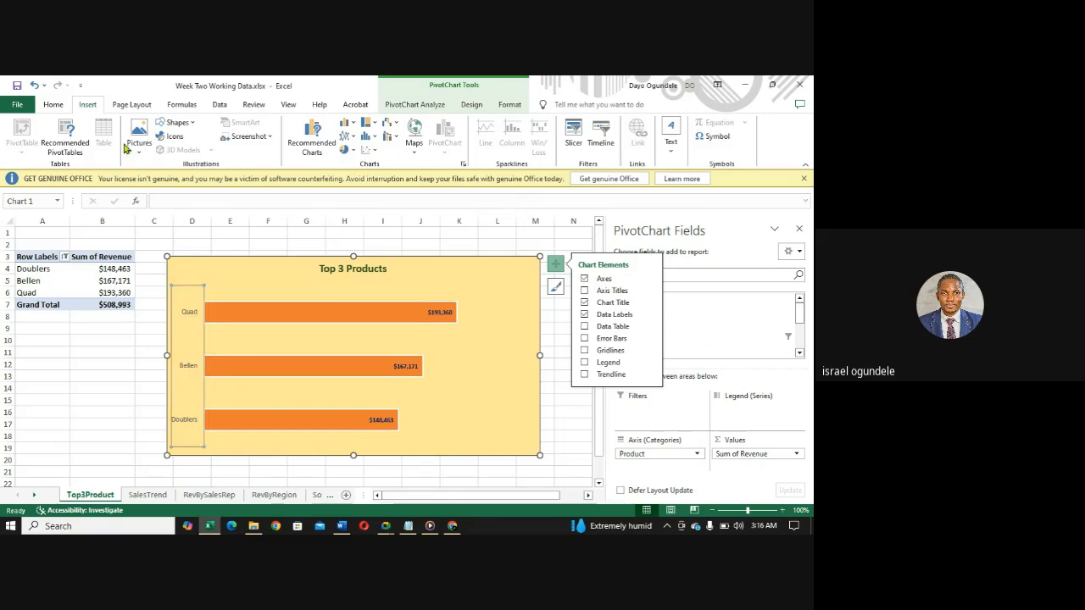
click(53, 104)
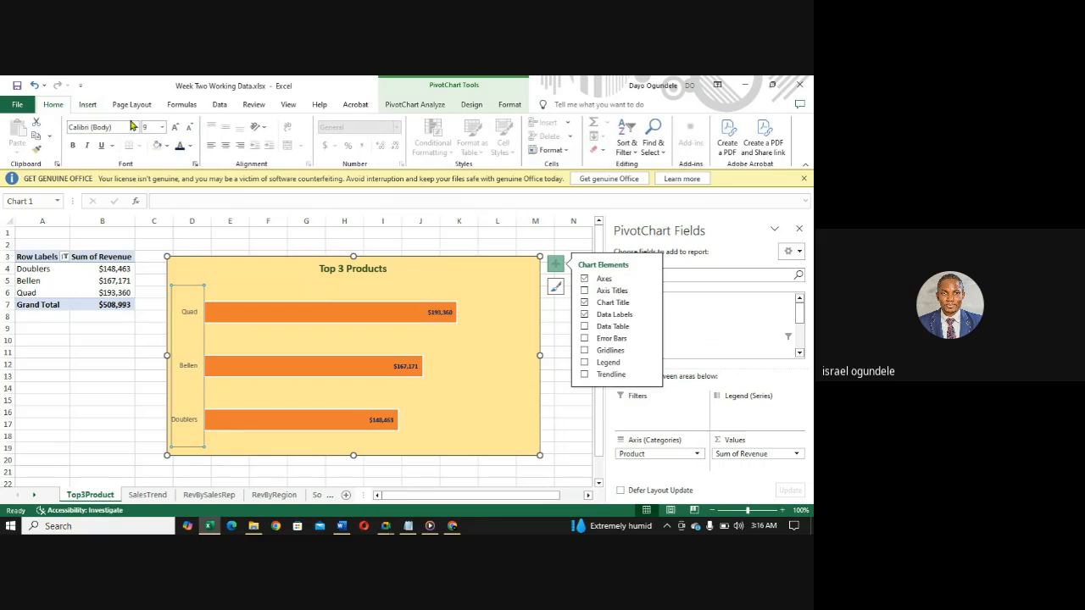
click(162, 127)
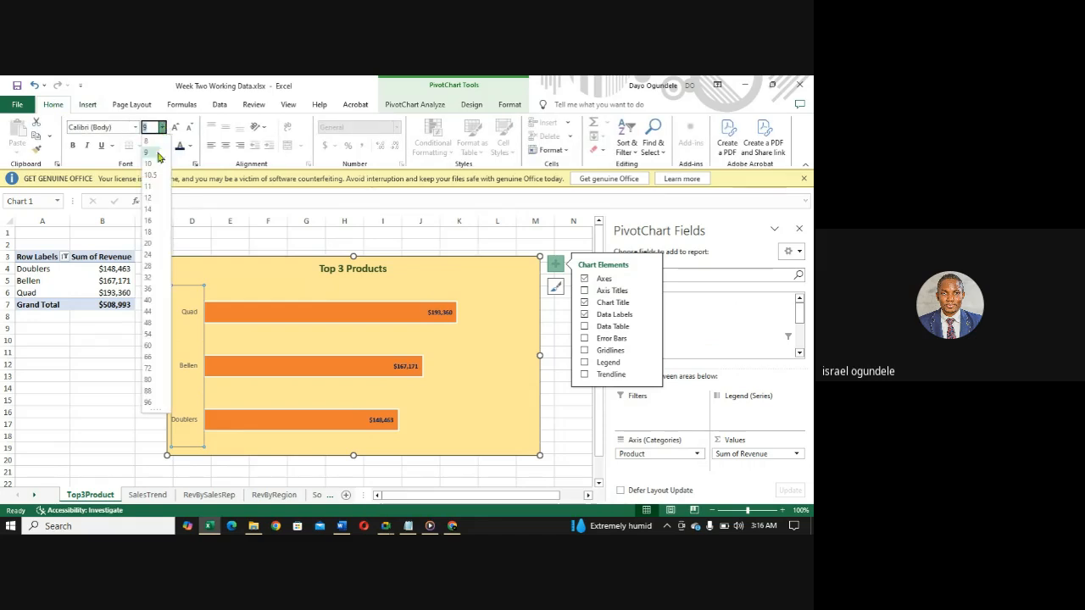
click(150, 203)
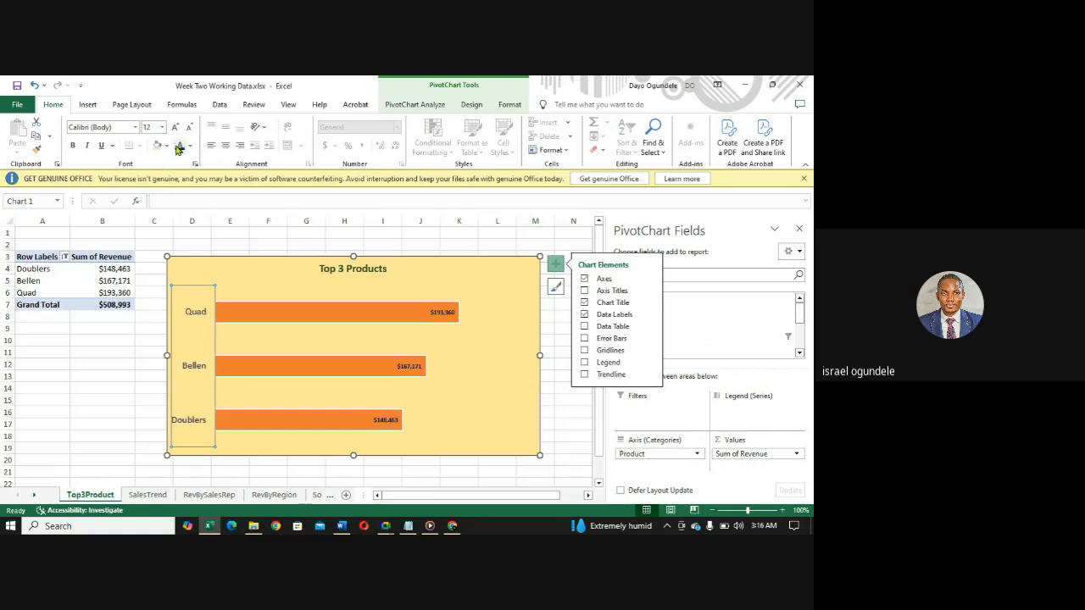
key(ctrl+b)
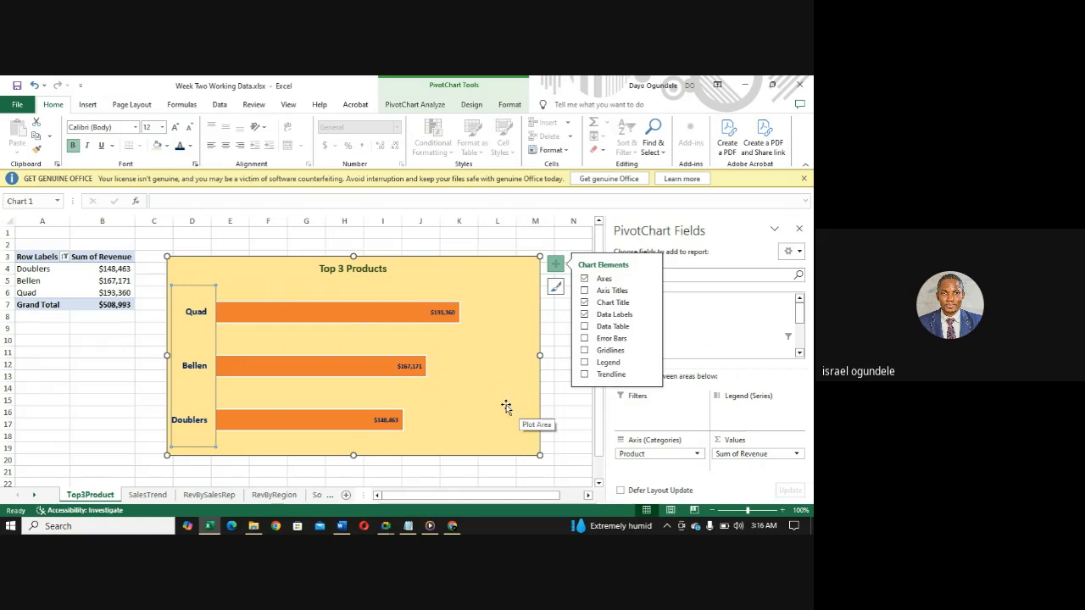
- Fill only the Quad bar with the darkest orange (brown) theme shade
click(335, 312)
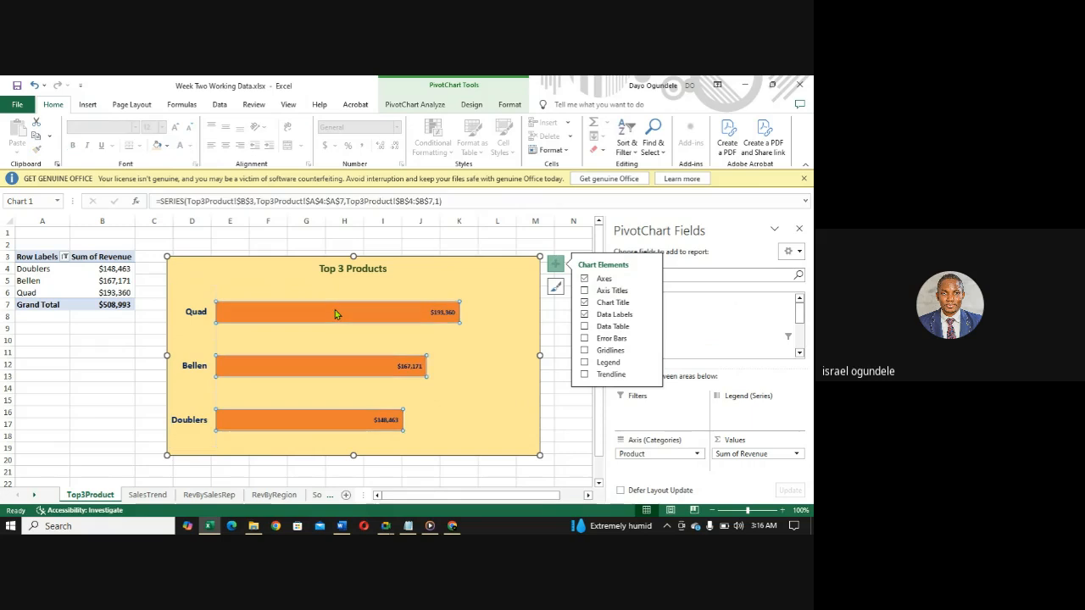
click(335, 311)
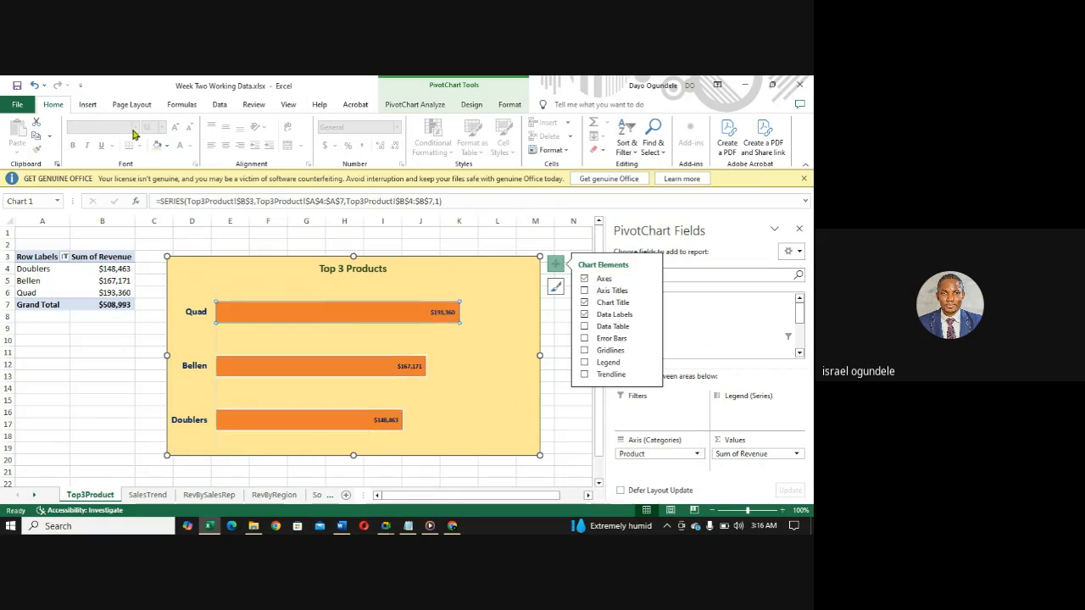
click(166, 146)
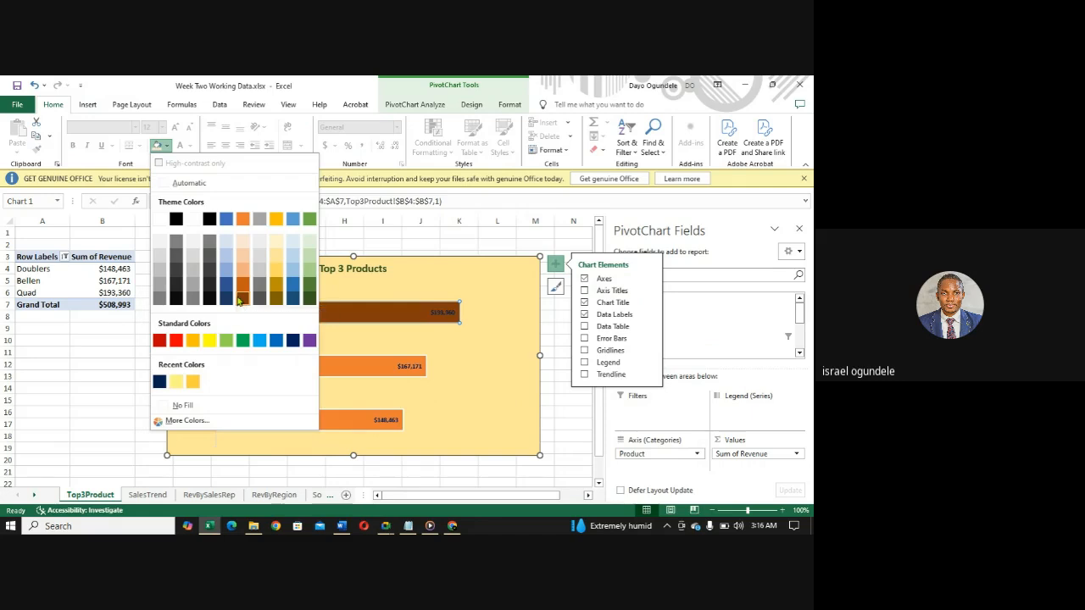
click(241, 299)
- Fill only the Bellen bar with the second-darkest orange theme shade
click(317, 372)
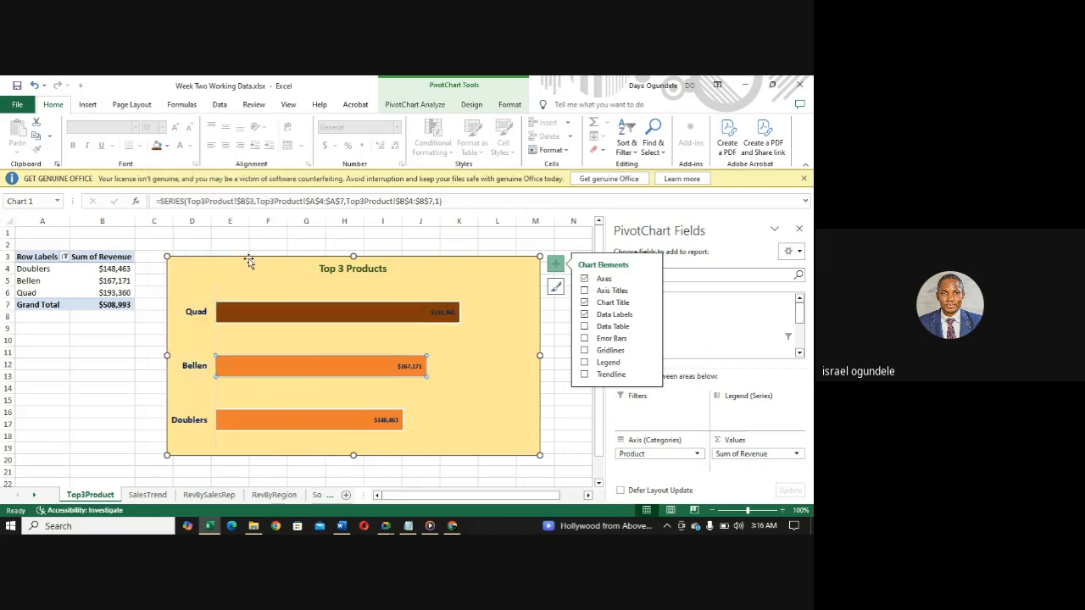
click(167, 147)
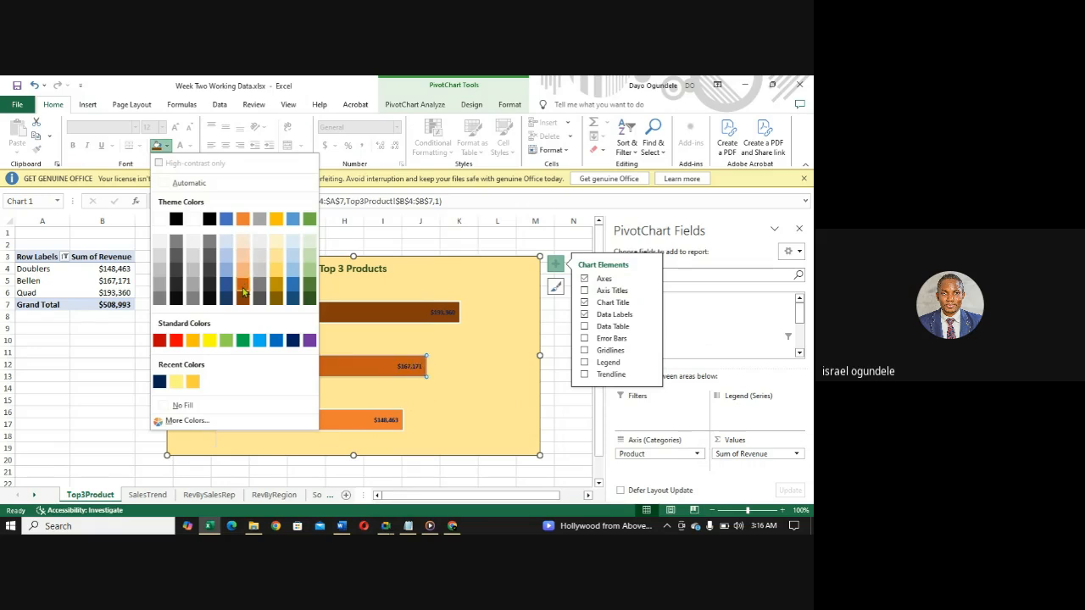
key(Escape)
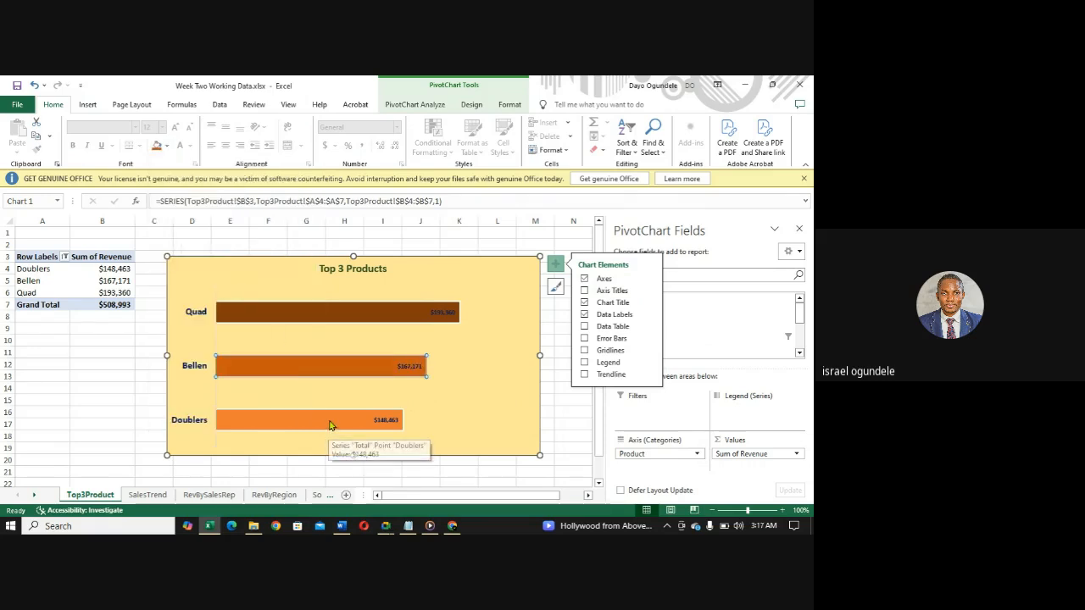
- Fill only the Doublers bar with the light orange theme shade in the middle row of the orange tints
click(331, 422)
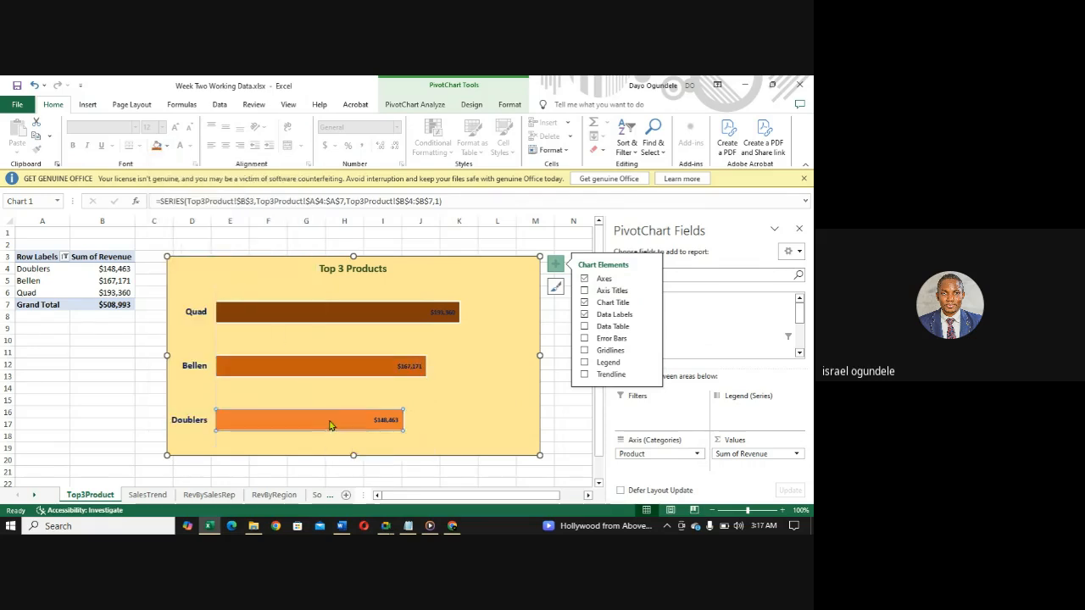
click(168, 147)
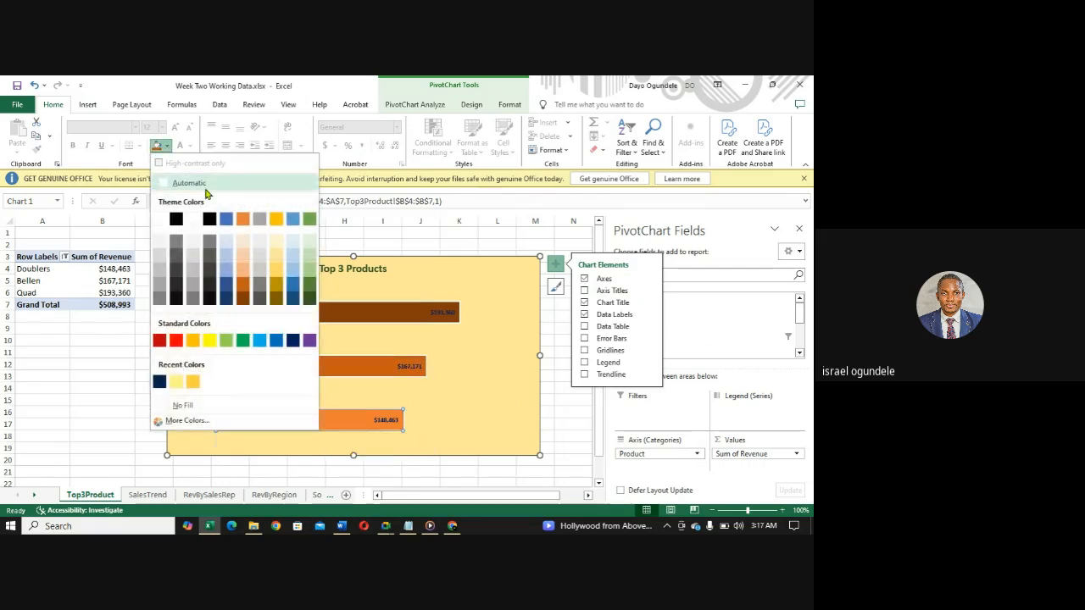
click(243, 272)
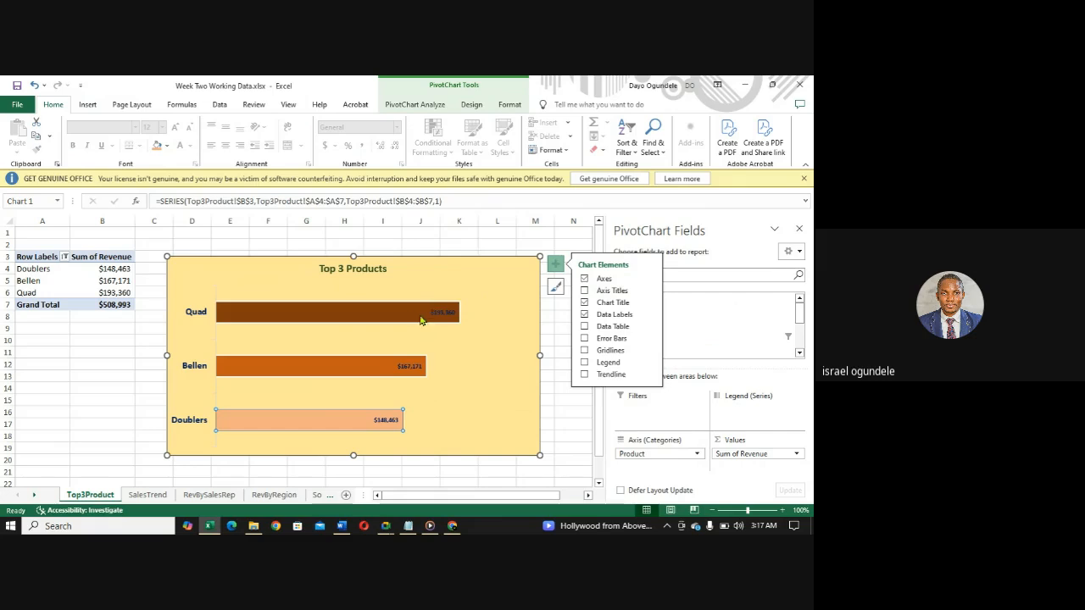
- Compare the Top 3 Products bar colours with the charts on the RevBySalesRep, RevByRegion and SalesTrend sheets, ending back on Top3Product
click(420, 319)
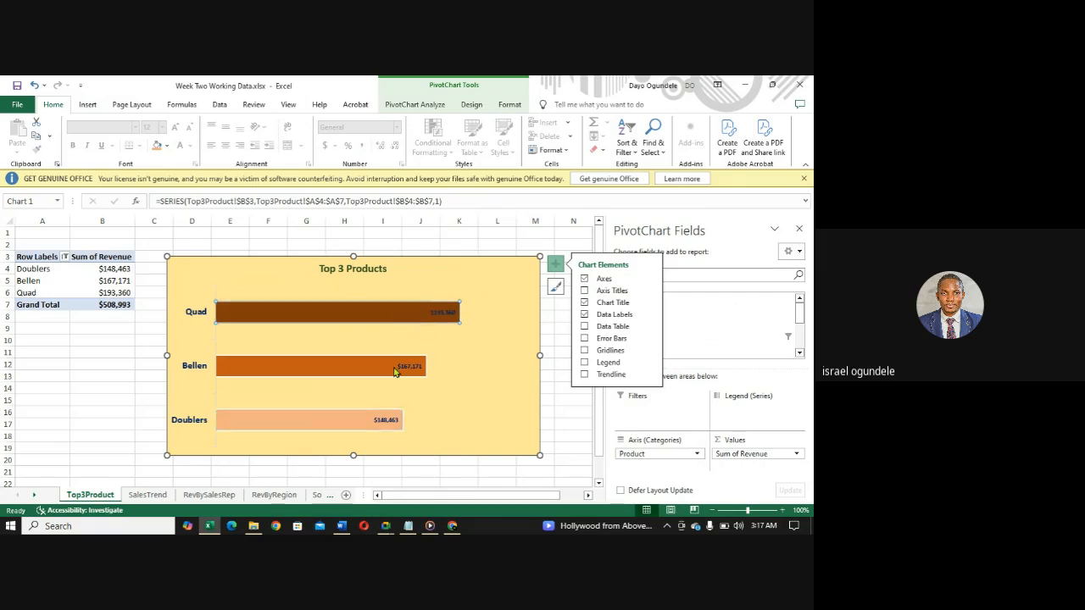
click(395, 370)
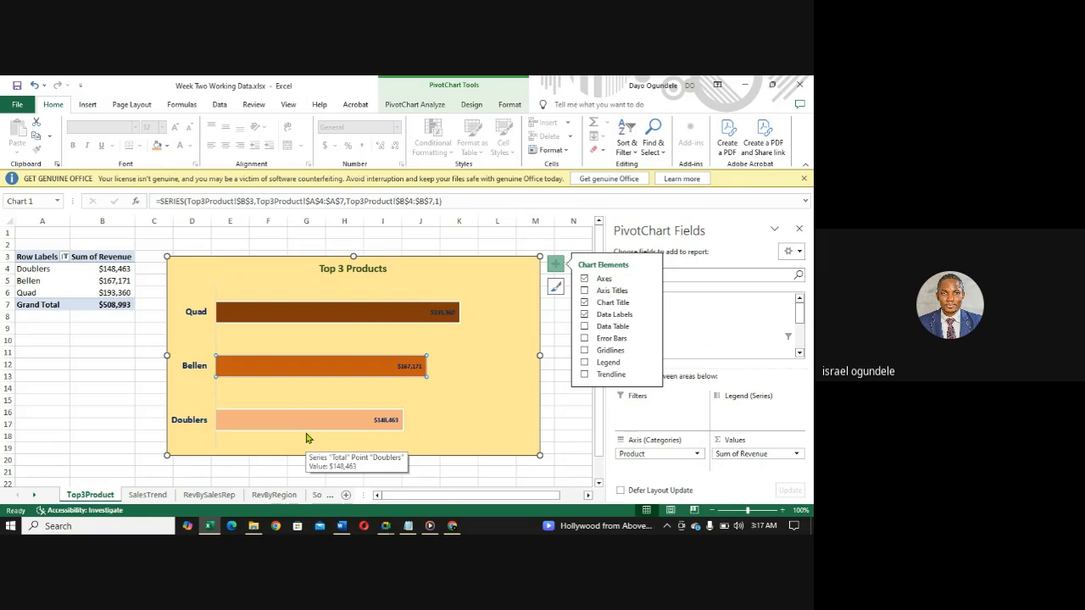
click(330, 313)
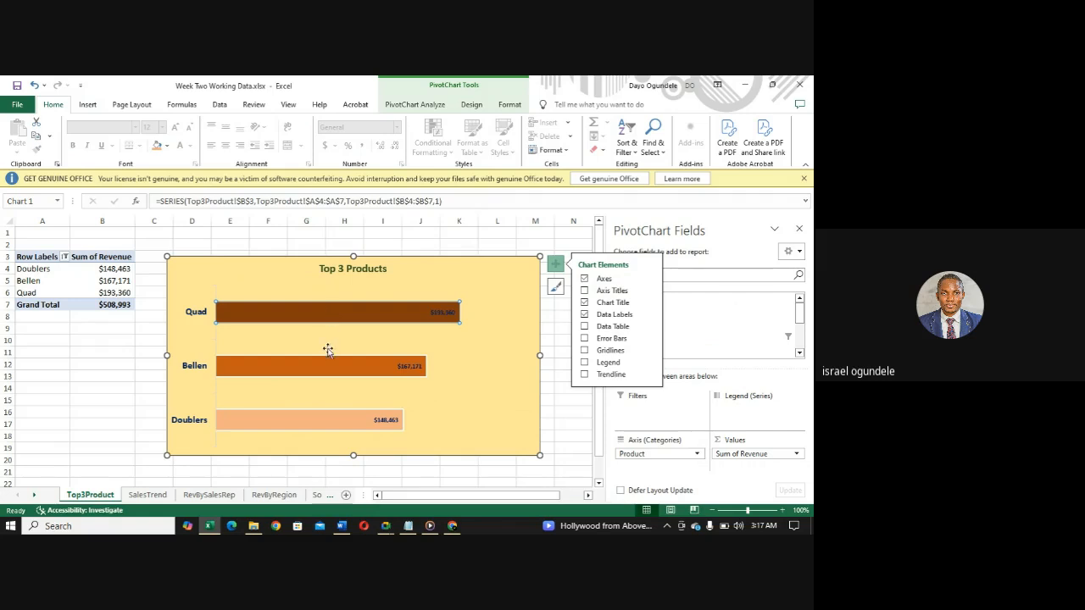
click(333, 378)
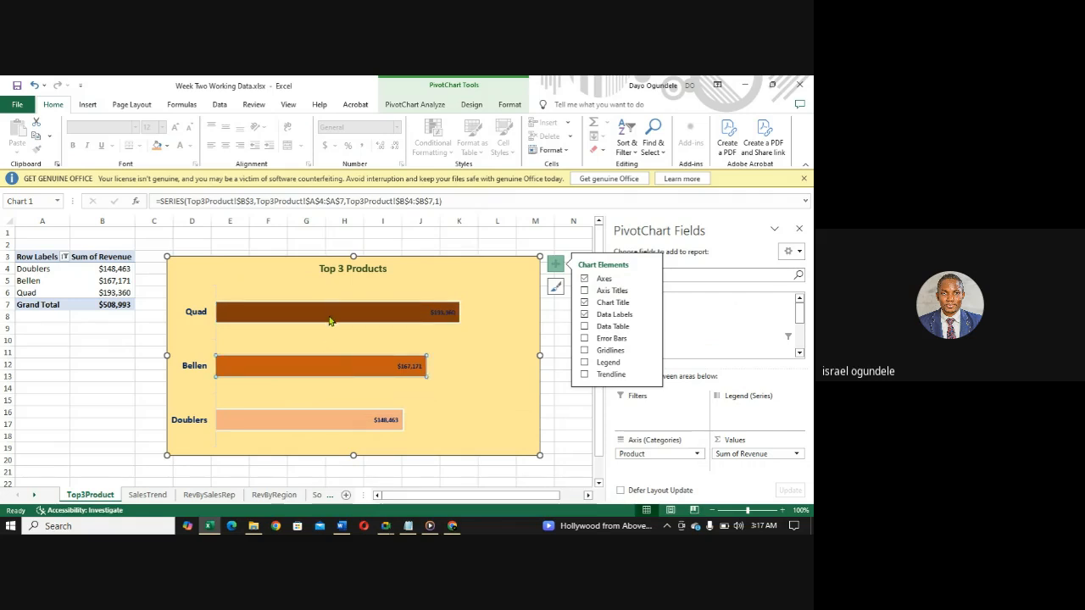
click(204, 497)
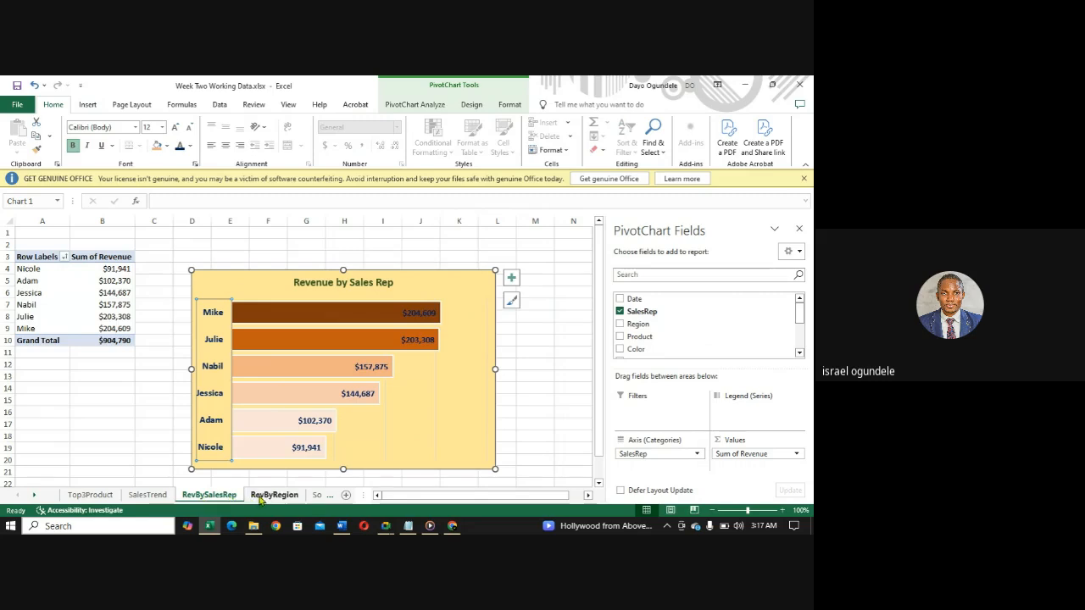
click(276, 497)
click(213, 495)
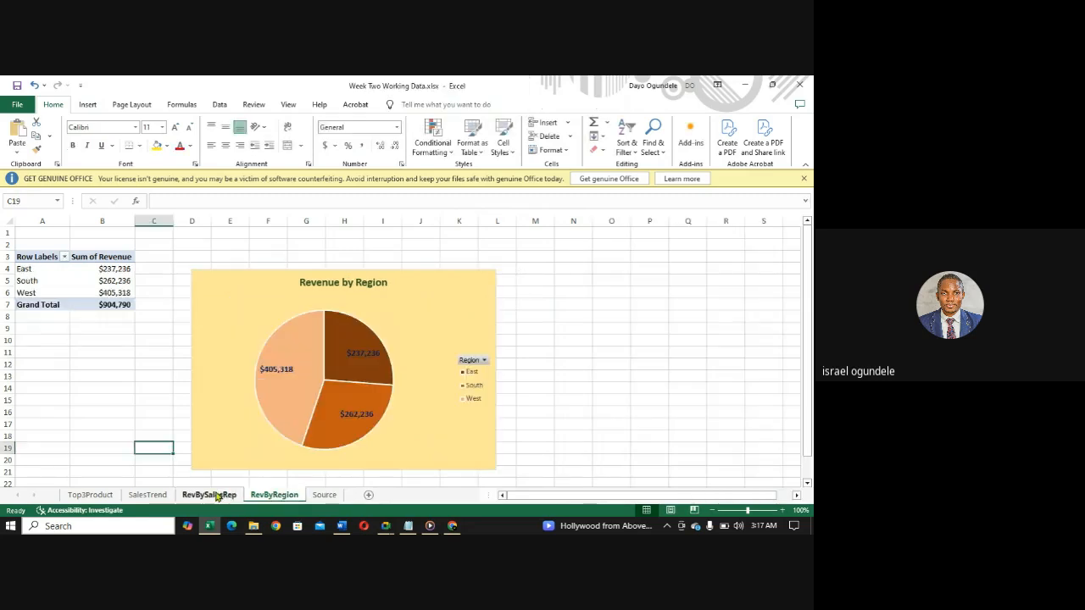
click(148, 495)
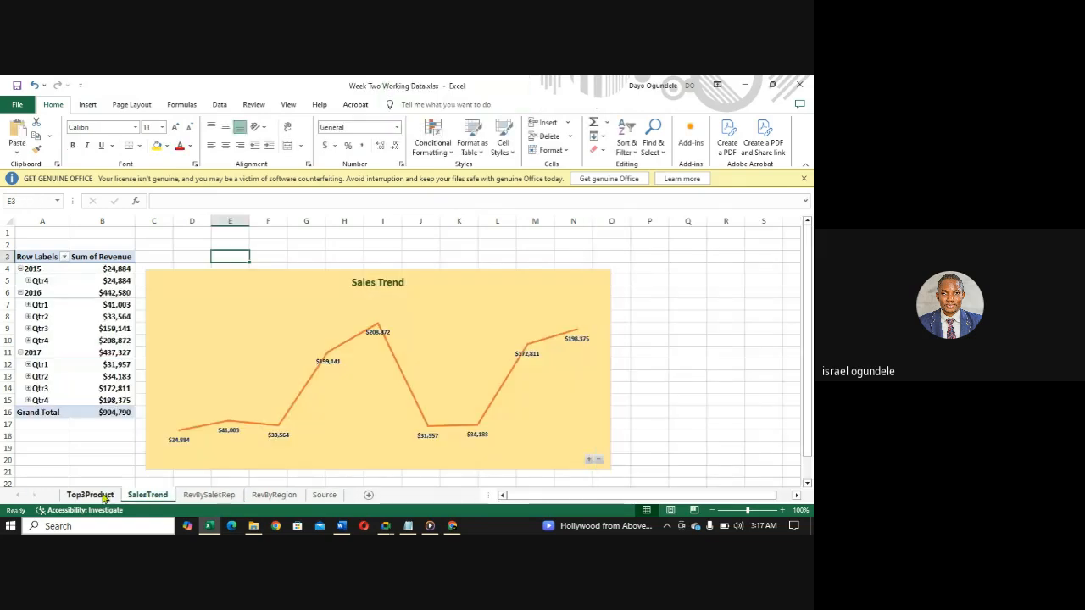
click(90, 495)
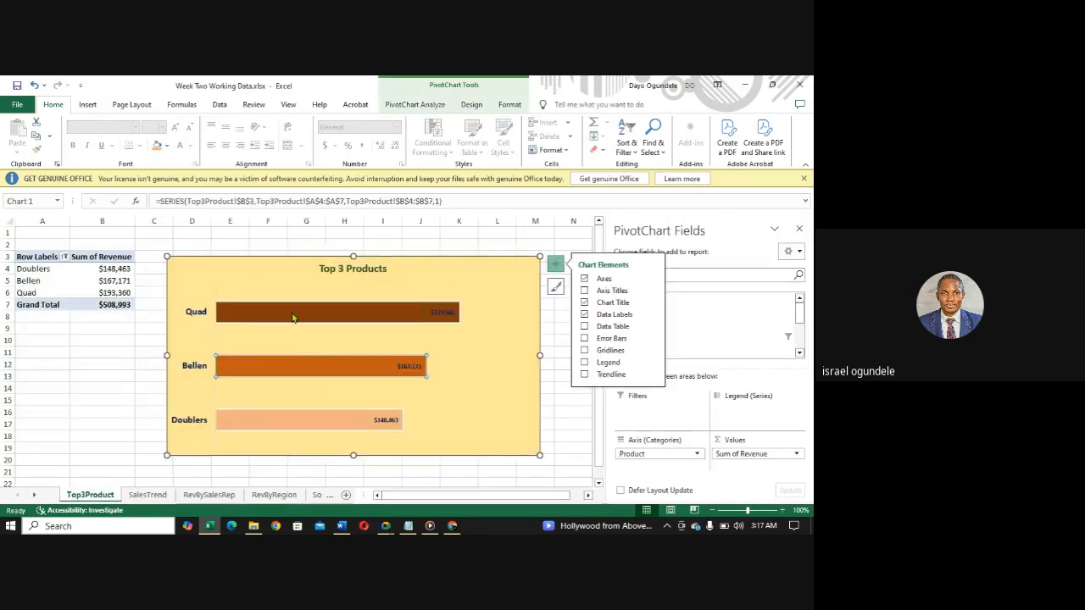
- Change the Top 3 Products chart type to Clustered Column
click(293, 317)
click(232, 281)
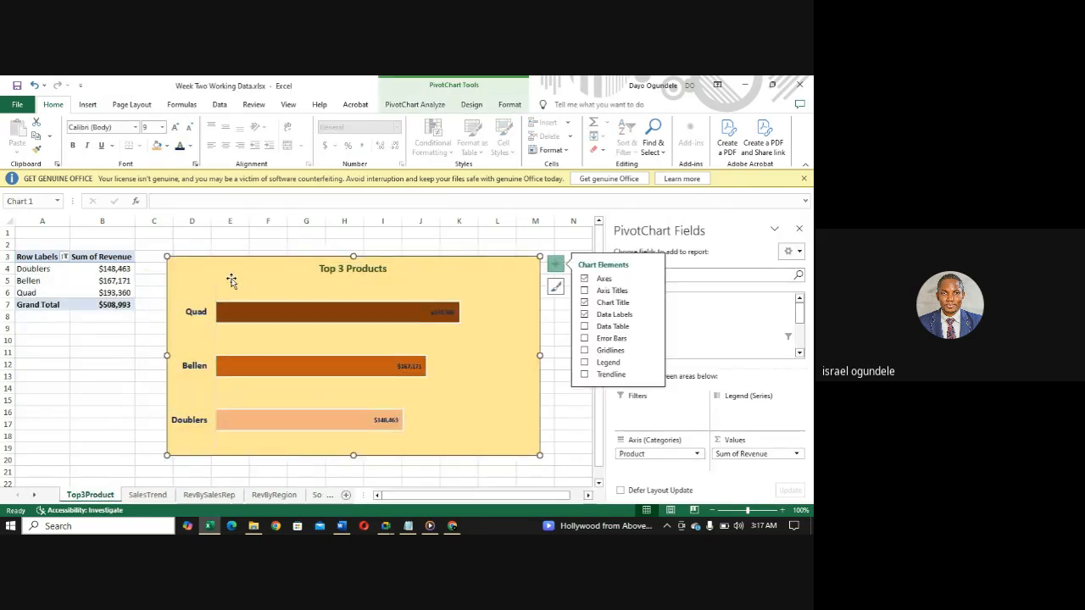
click(88, 104)
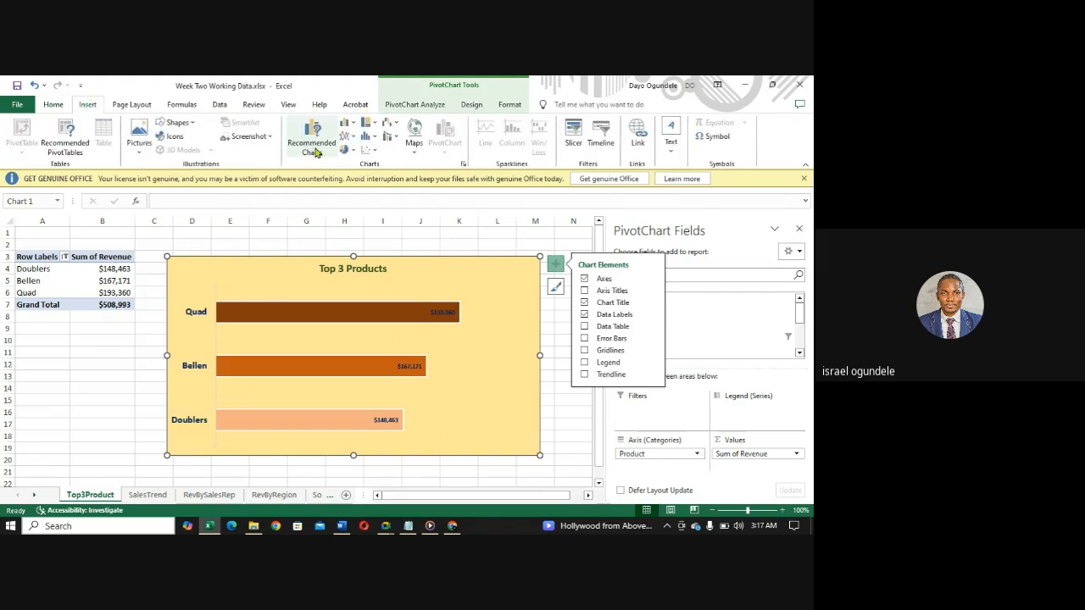
click(315, 150)
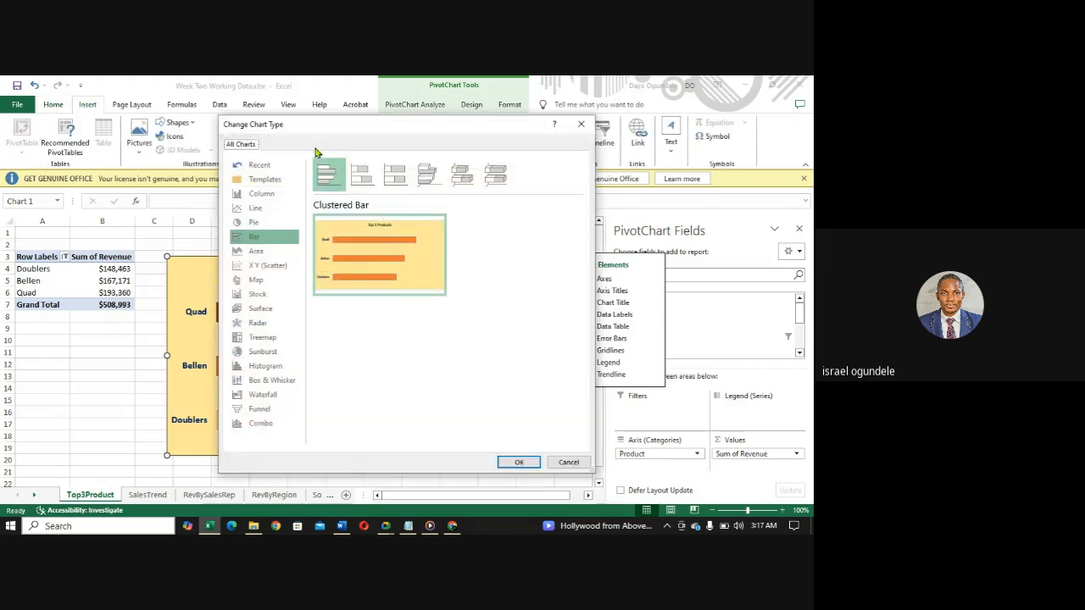
click(264, 200)
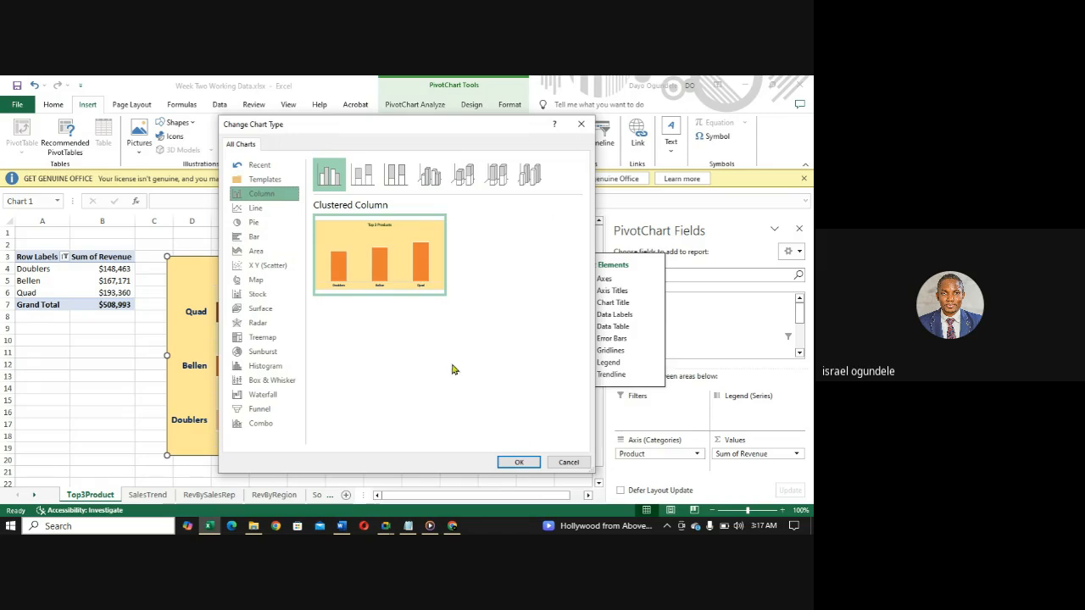
click(516, 463)
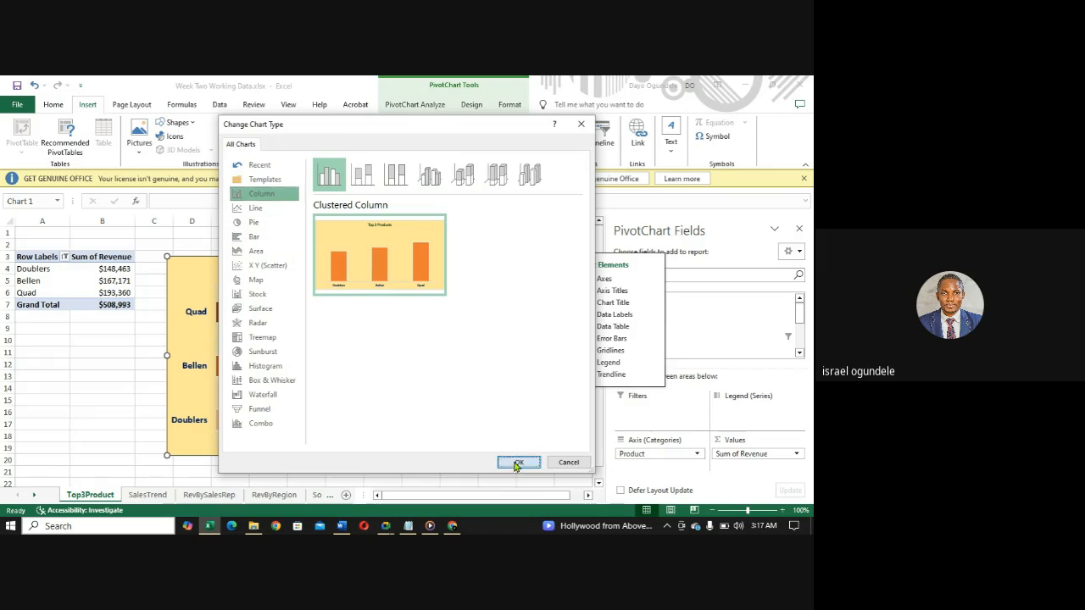
- Sort the products in the pivot table in descending order by Sum of Revenue
mouse_move(339, 430)
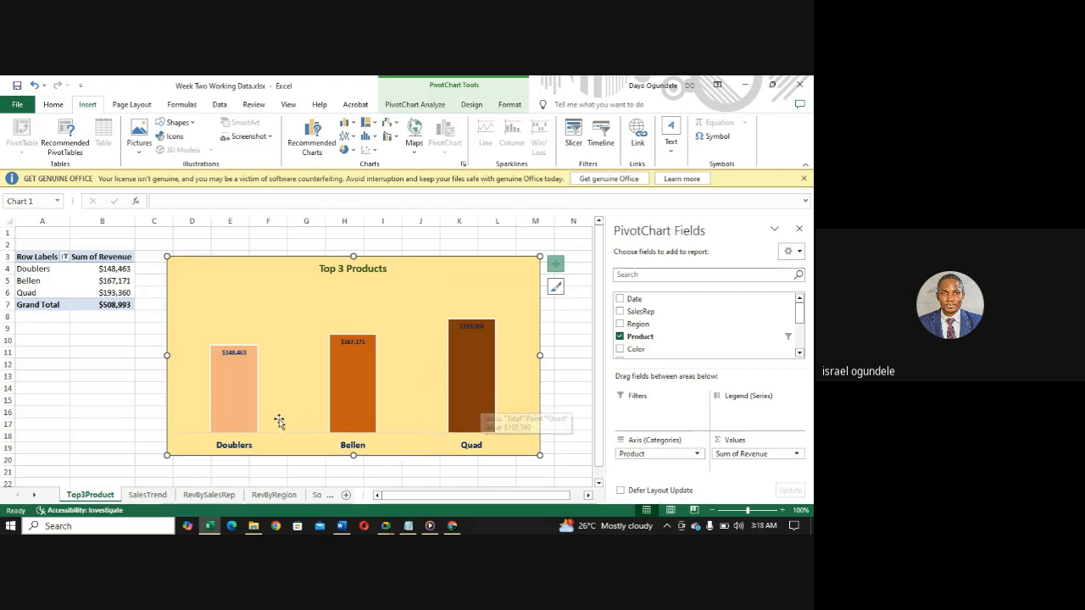
click(454, 403)
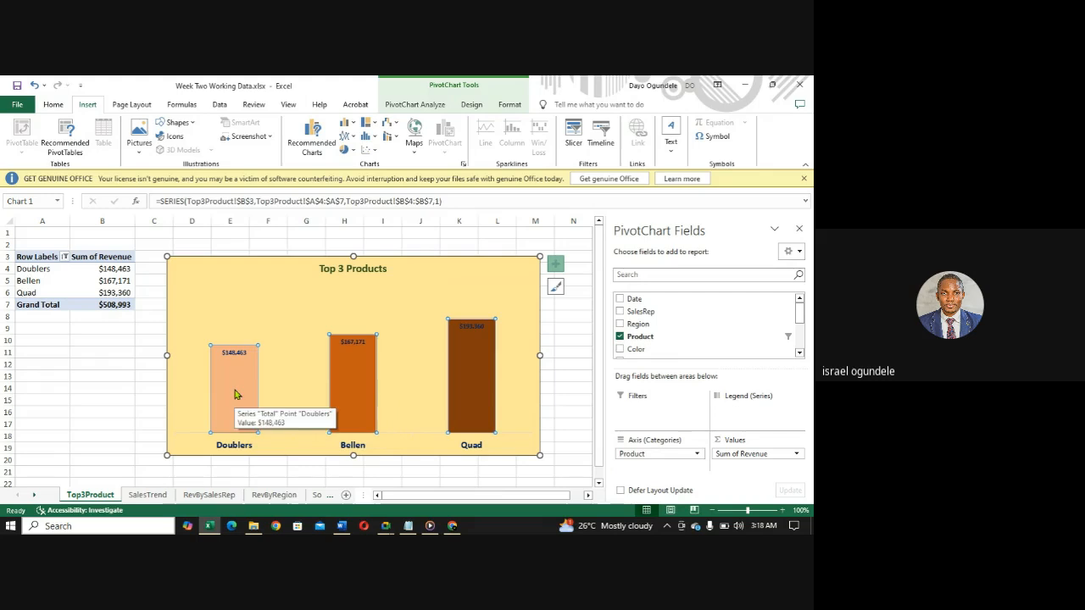
click(65, 258)
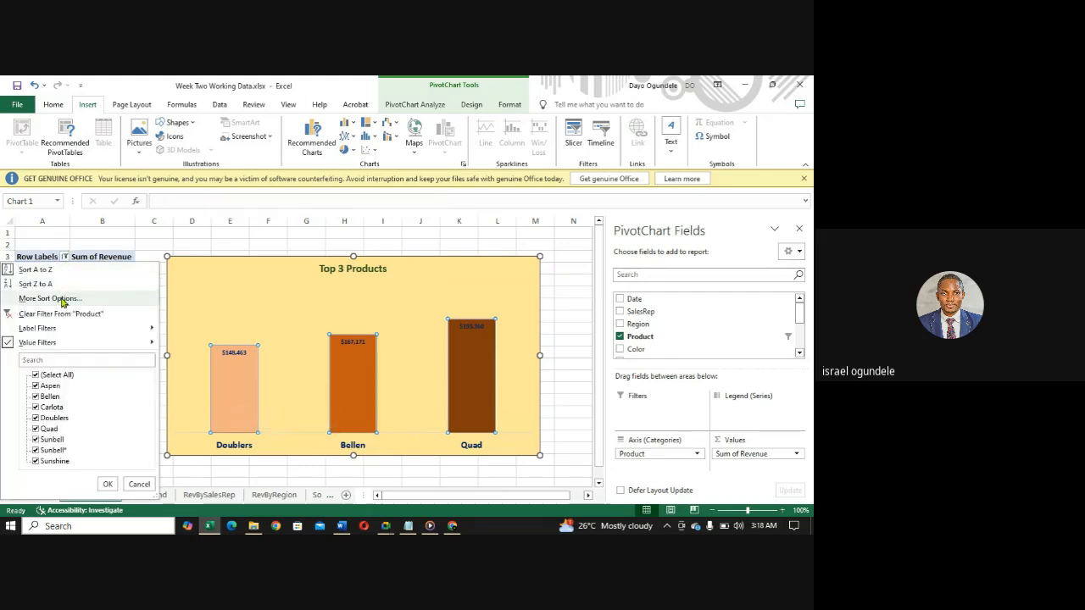
click(63, 299)
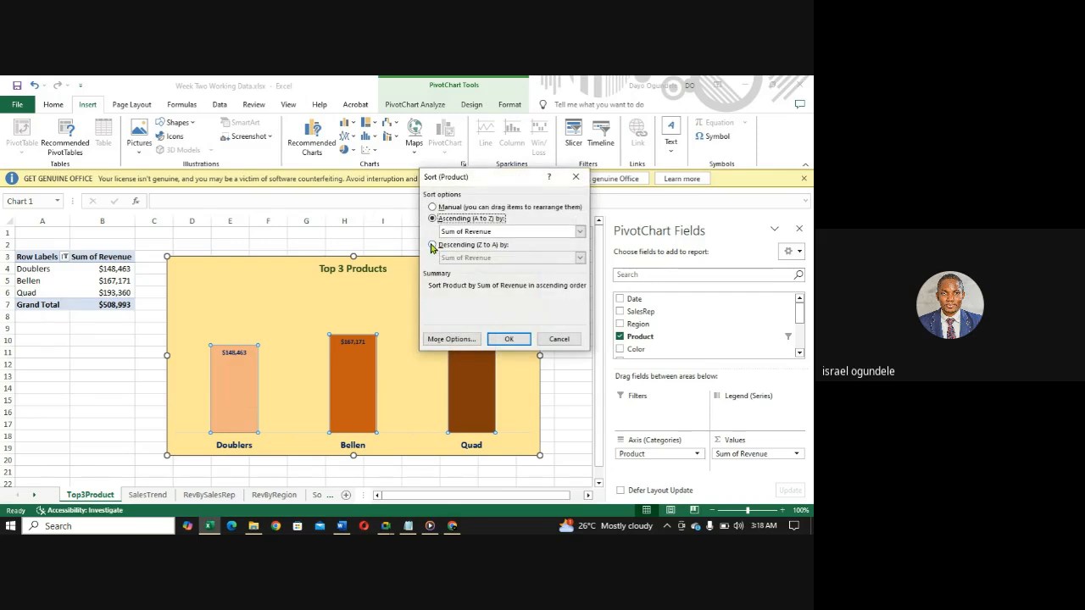
click(432, 245)
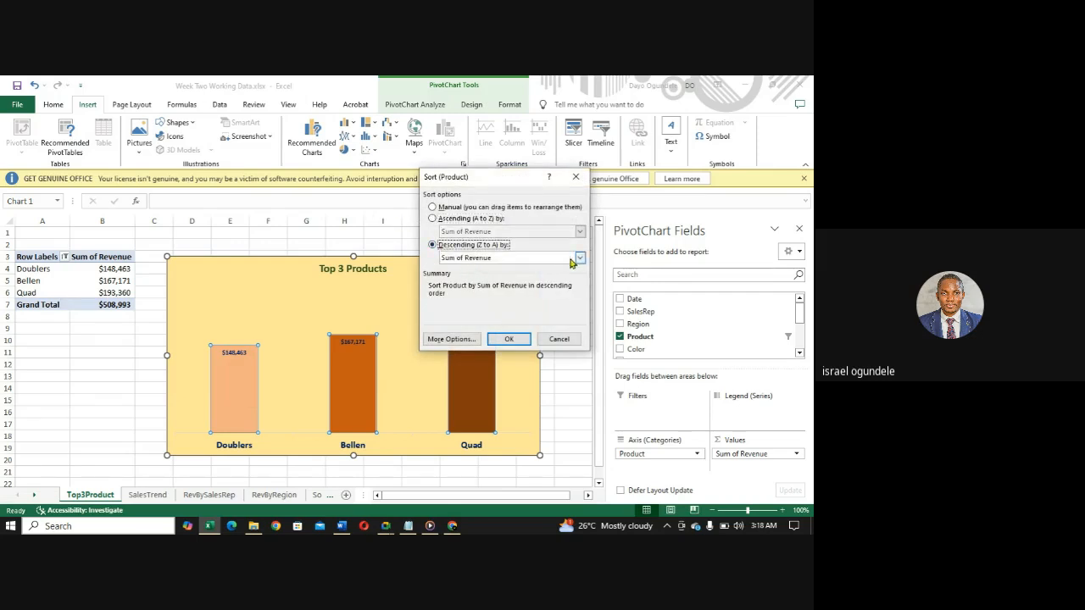
click(507, 339)
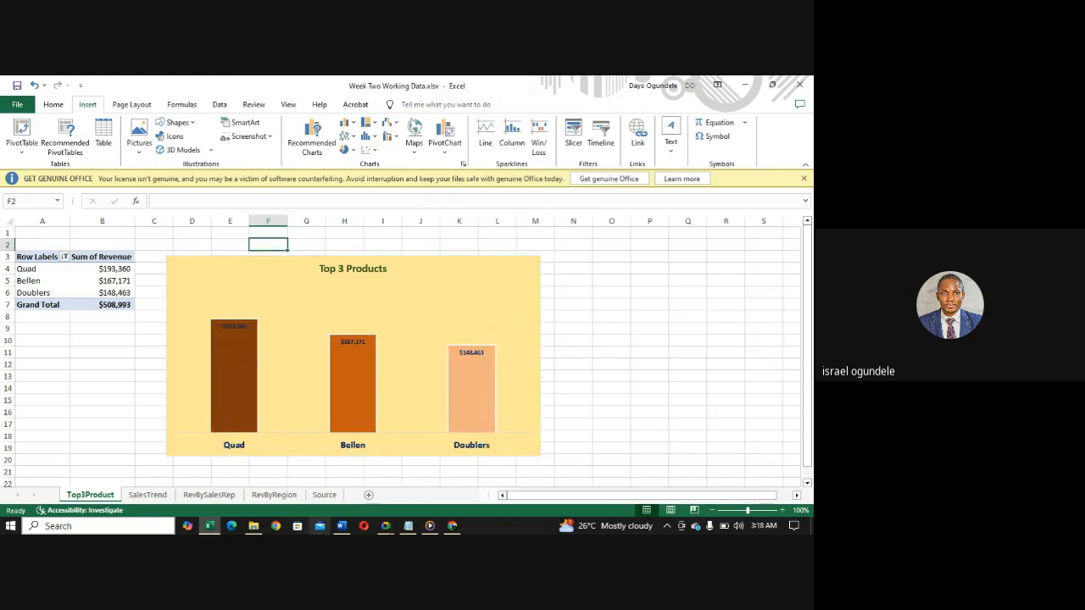
- Set the font size of the revenue data labels on the Top 3 Products columns to 11
click(239, 328)
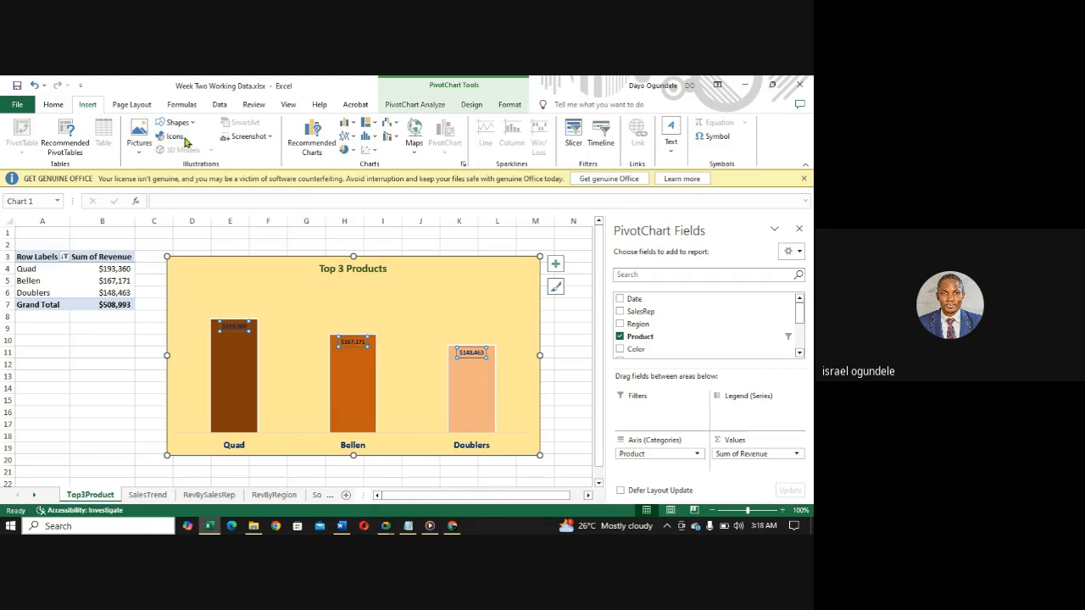
click(54, 106)
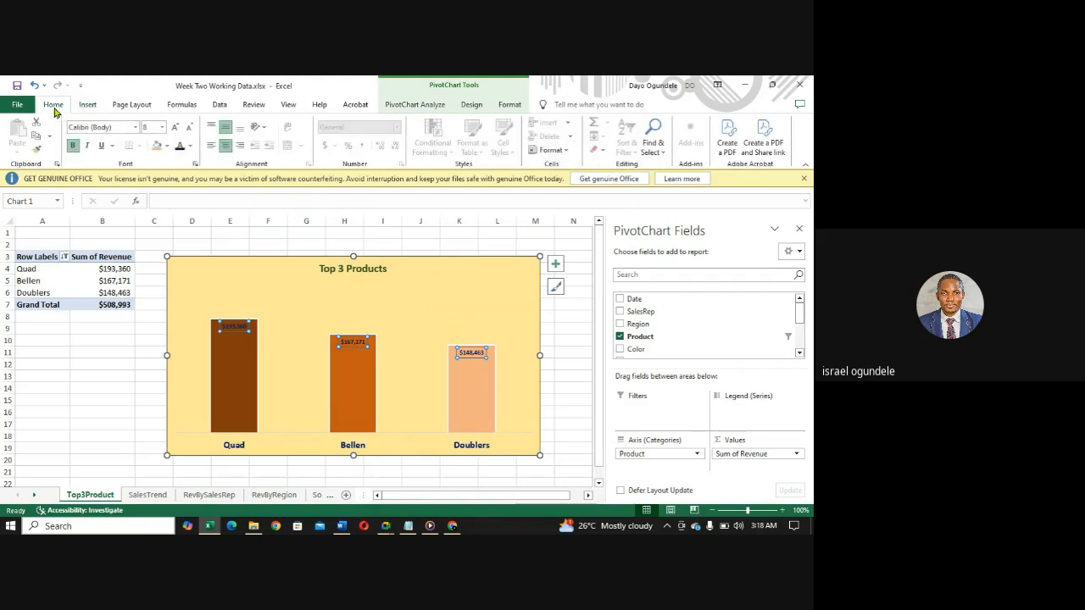
click(163, 129)
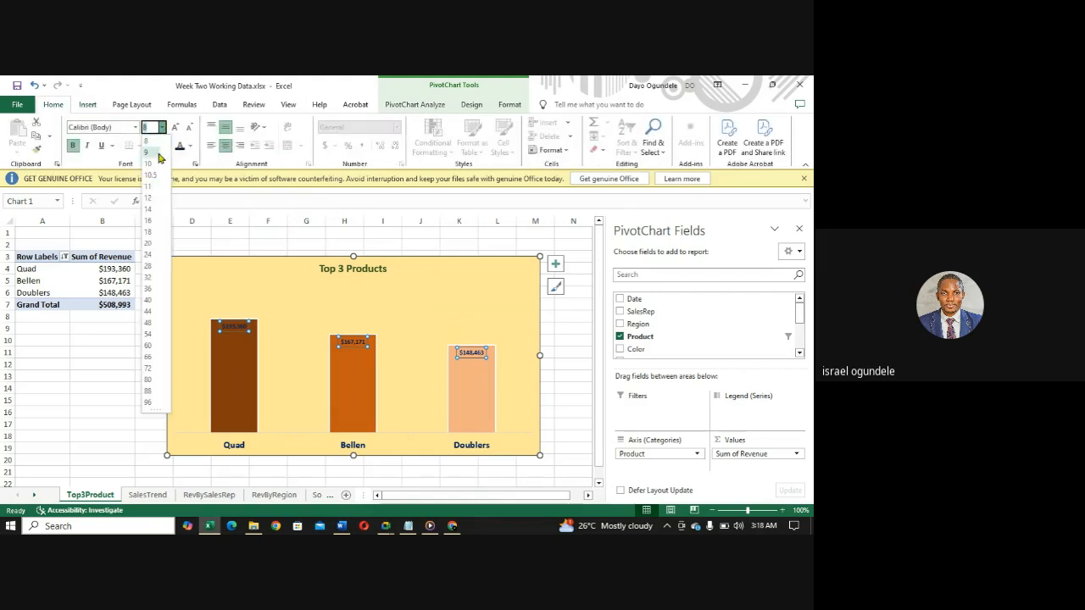
click(153, 200)
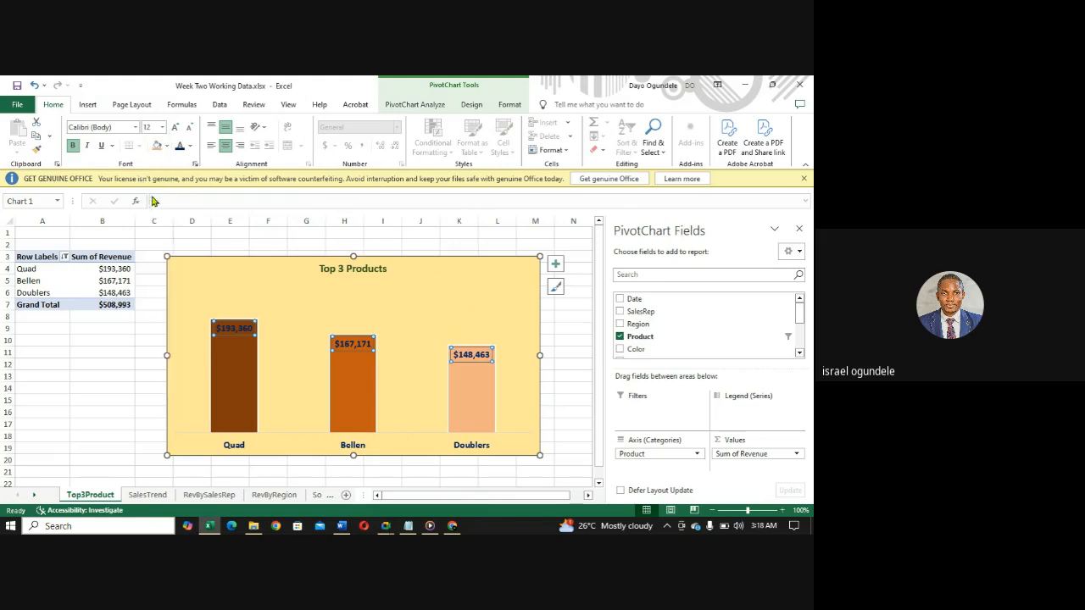
click(163, 129)
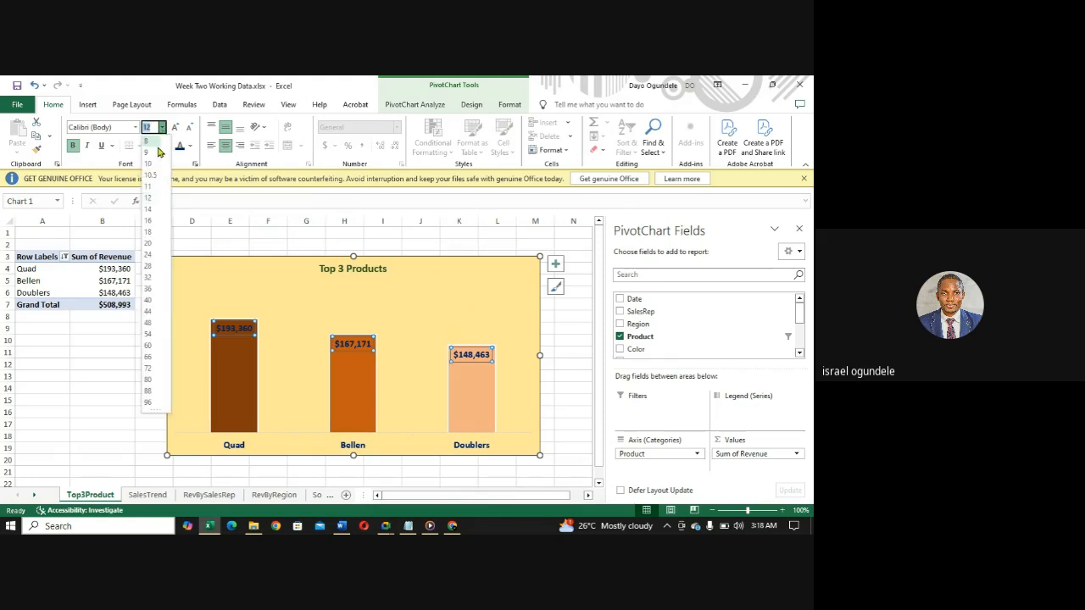
click(148, 188)
click(400, 319)
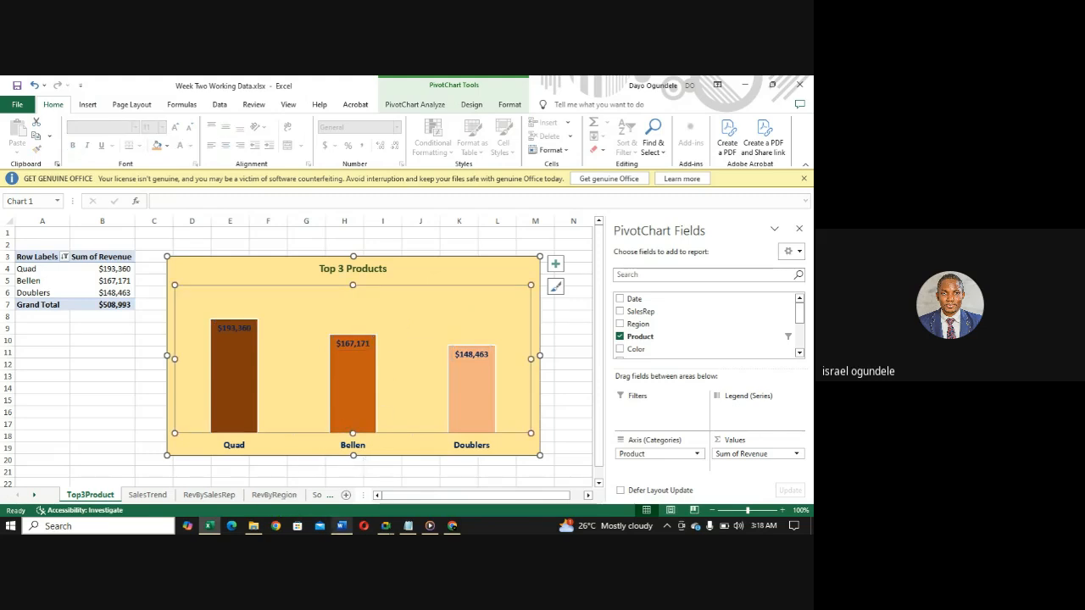
- Set the gap width of the Top 3 Products columns to 100%
mouse_move(254, 527)
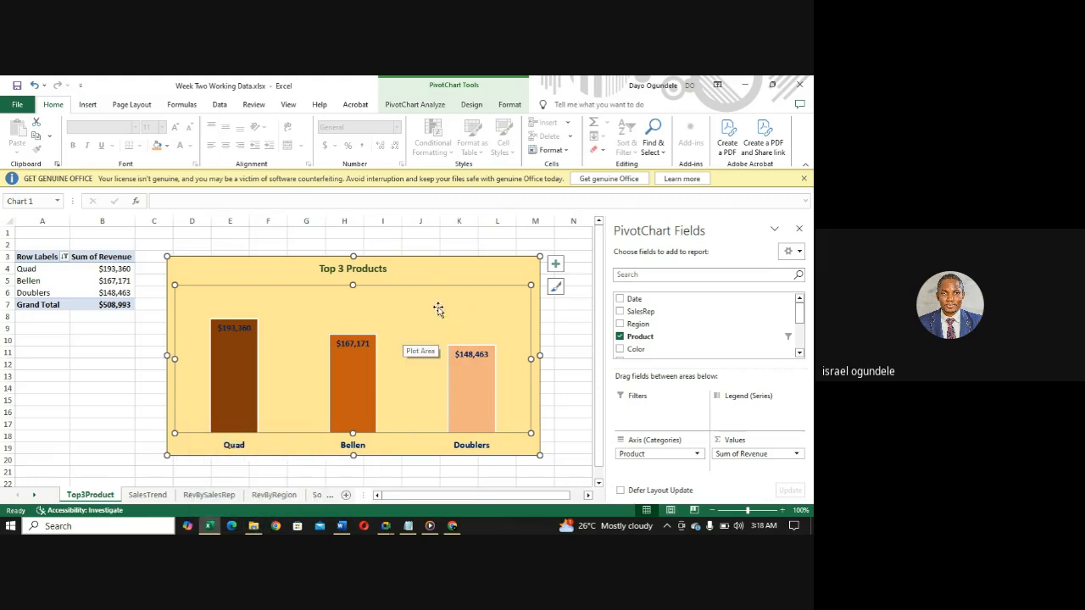
click(480, 261)
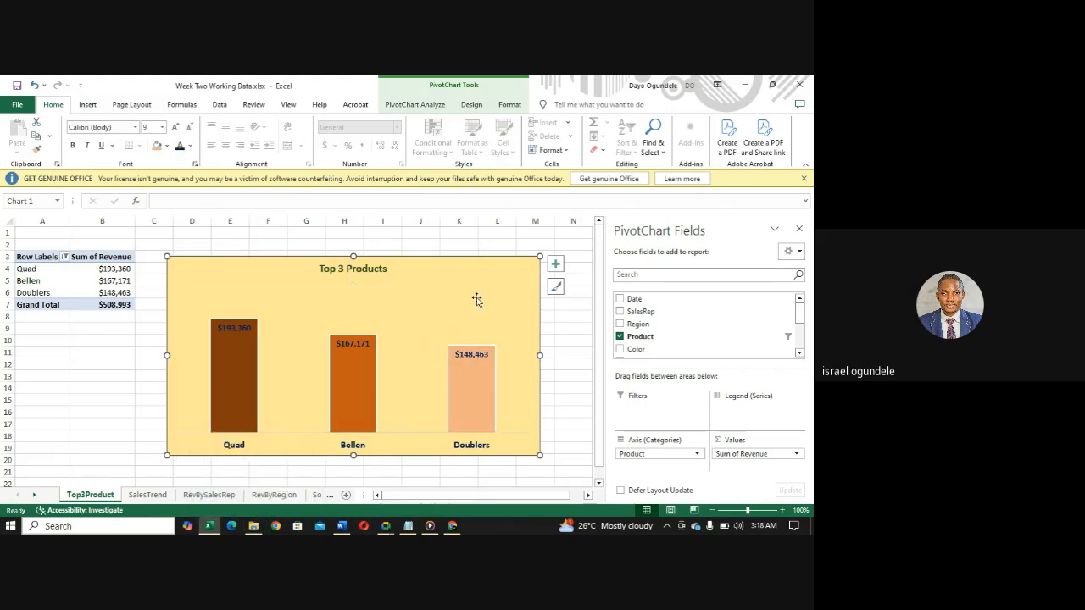
click(469, 356)
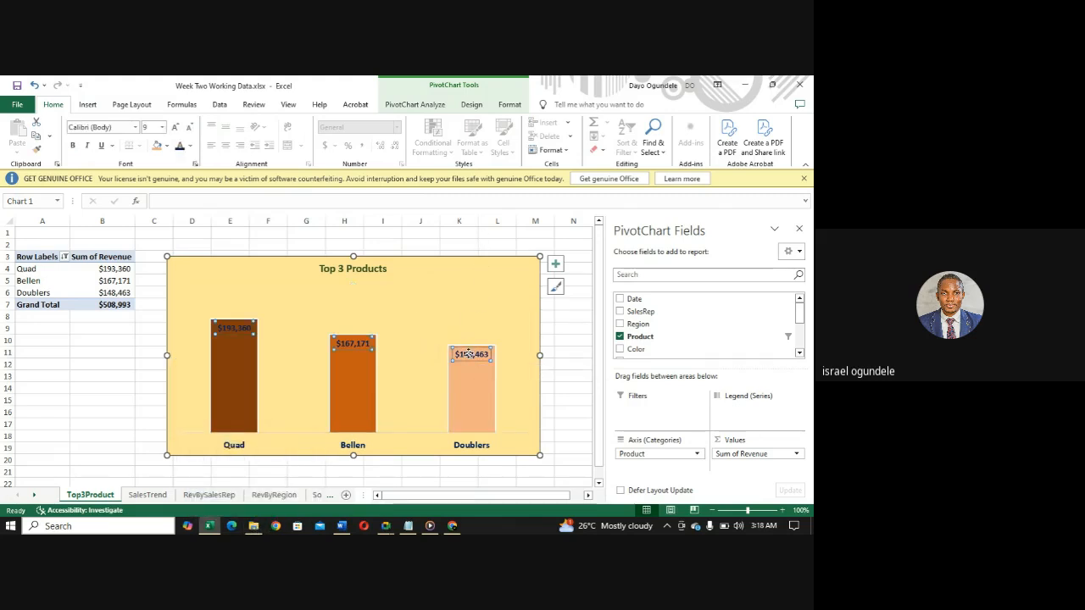
click(241, 379)
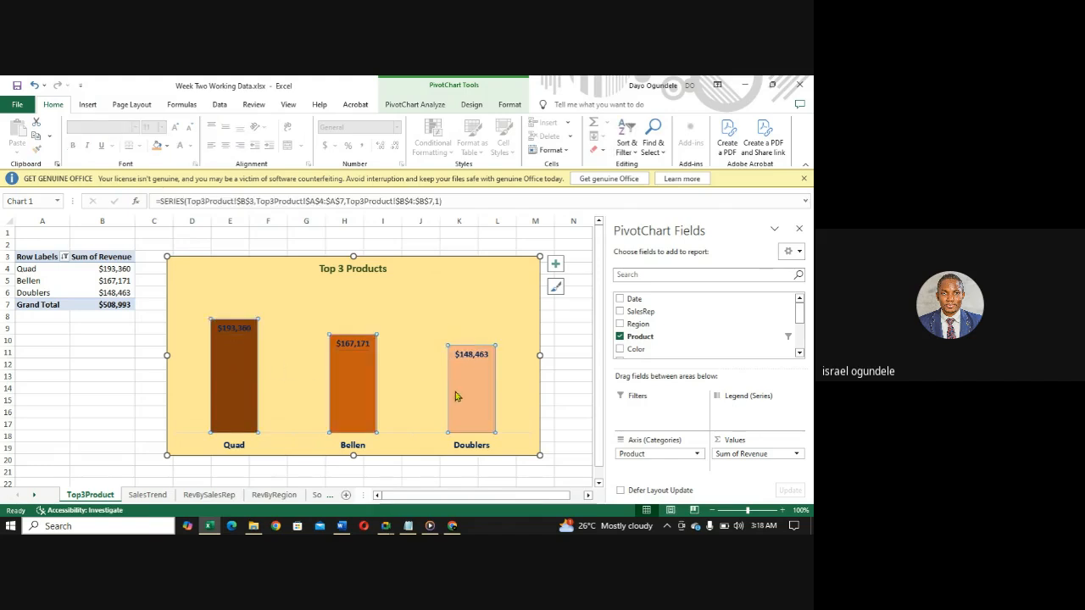
right_click(237, 358)
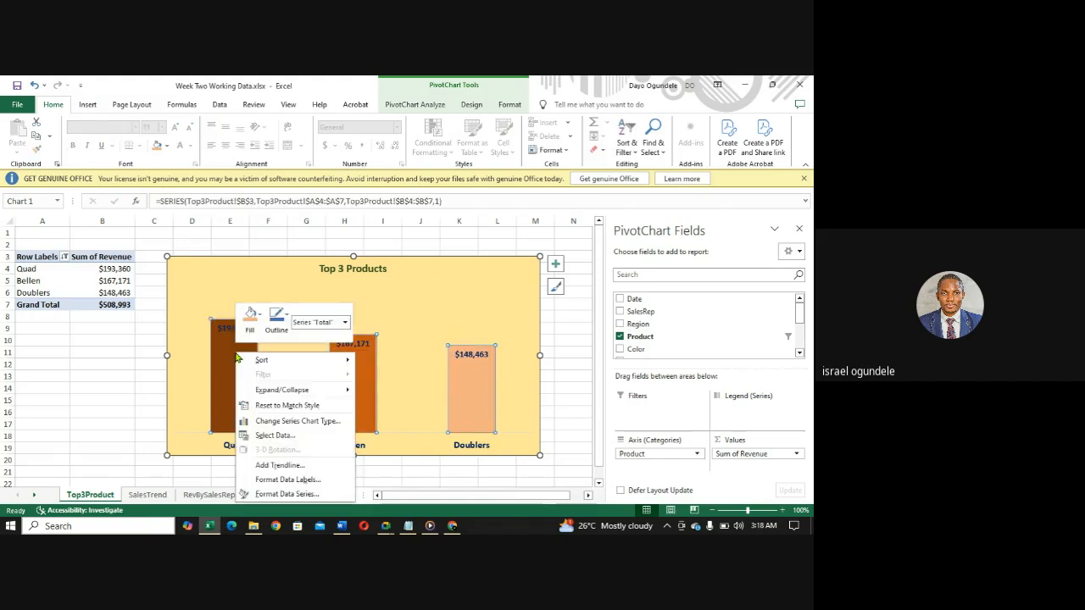
mouse_move(238, 359)
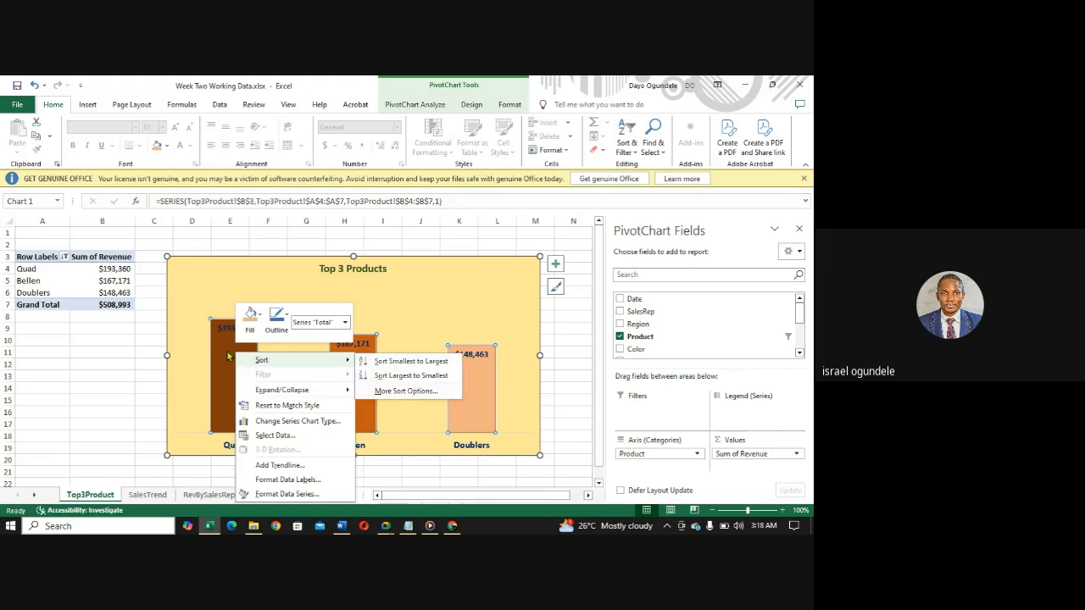
click(276, 495)
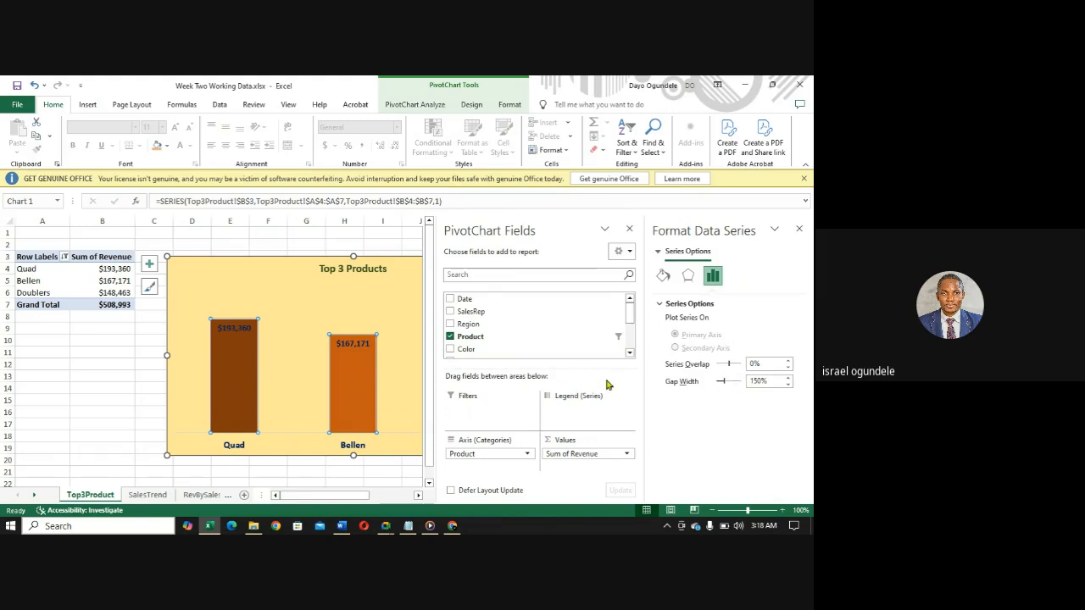
click(756, 381)
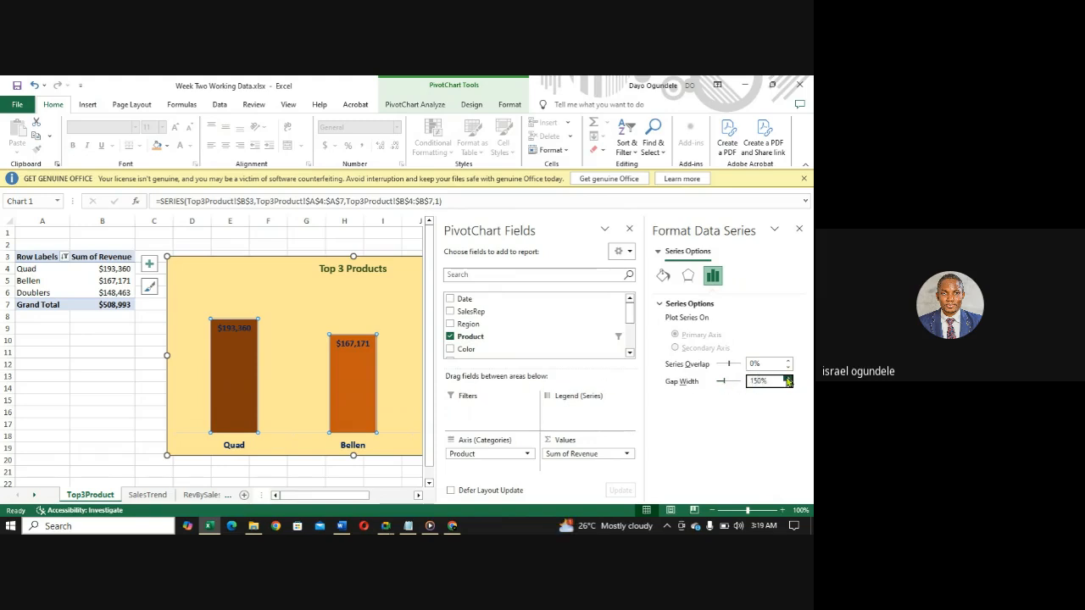
click(789, 387)
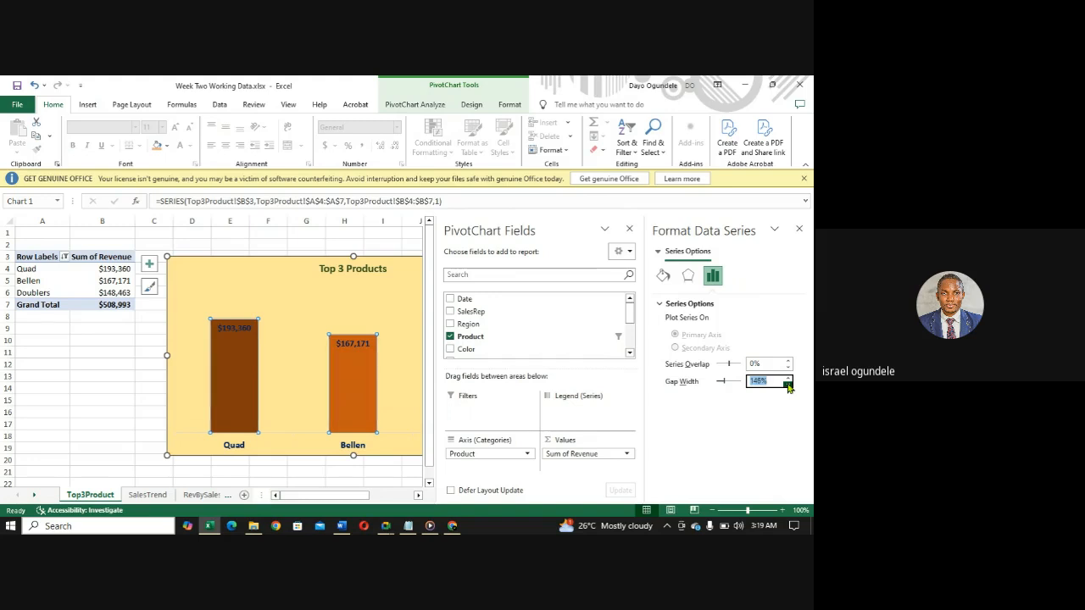
click(788, 388)
click(788, 388)
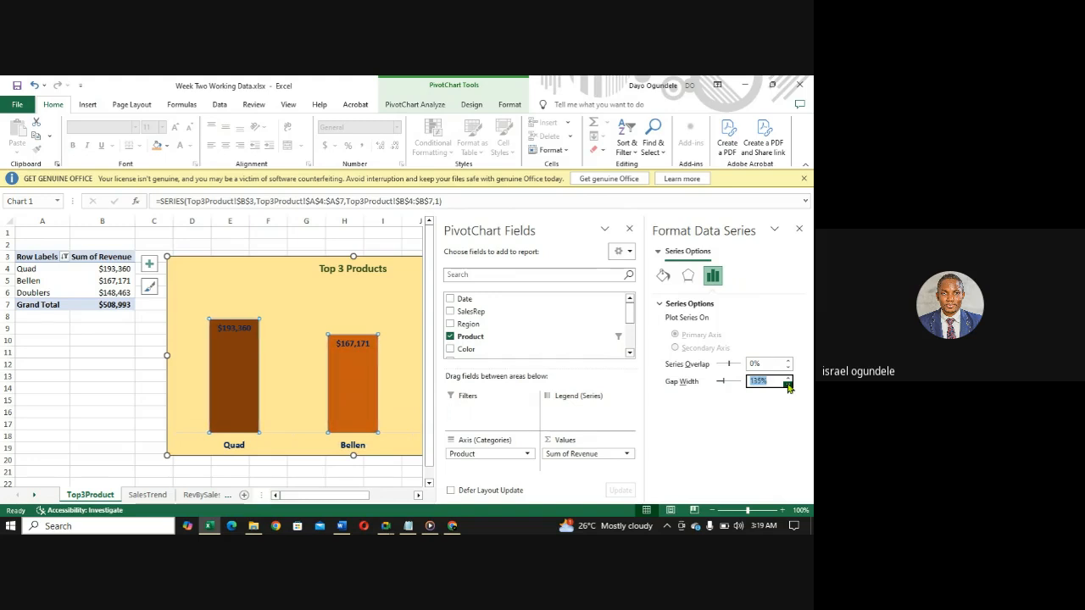
click(788, 387)
click(788, 387)
click(788, 387)
click(788, 387)
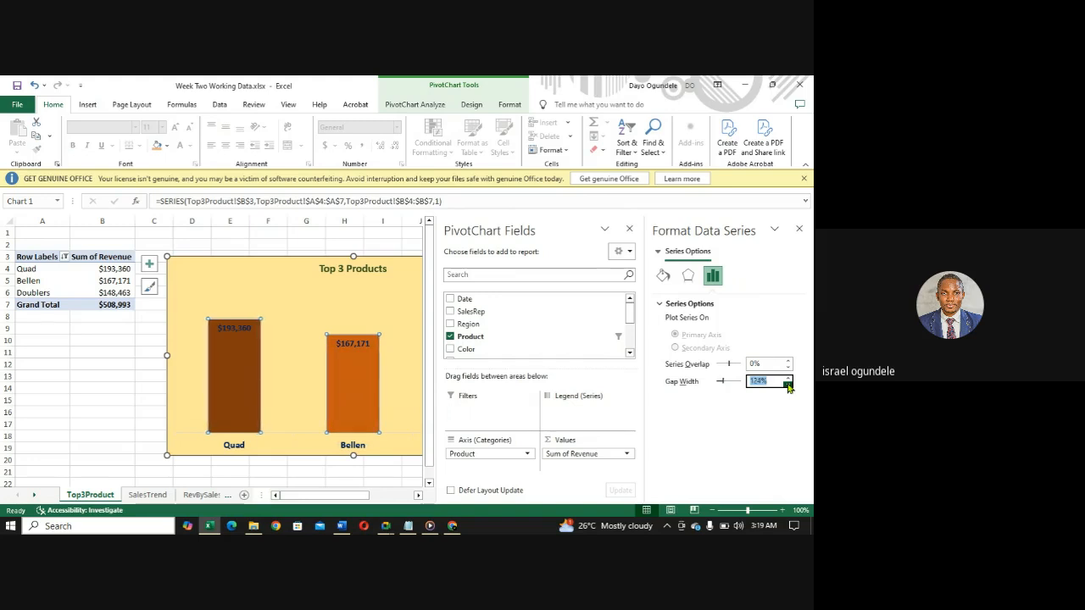
click(789, 387)
click(789, 387)
click(788, 387)
click(788, 387)
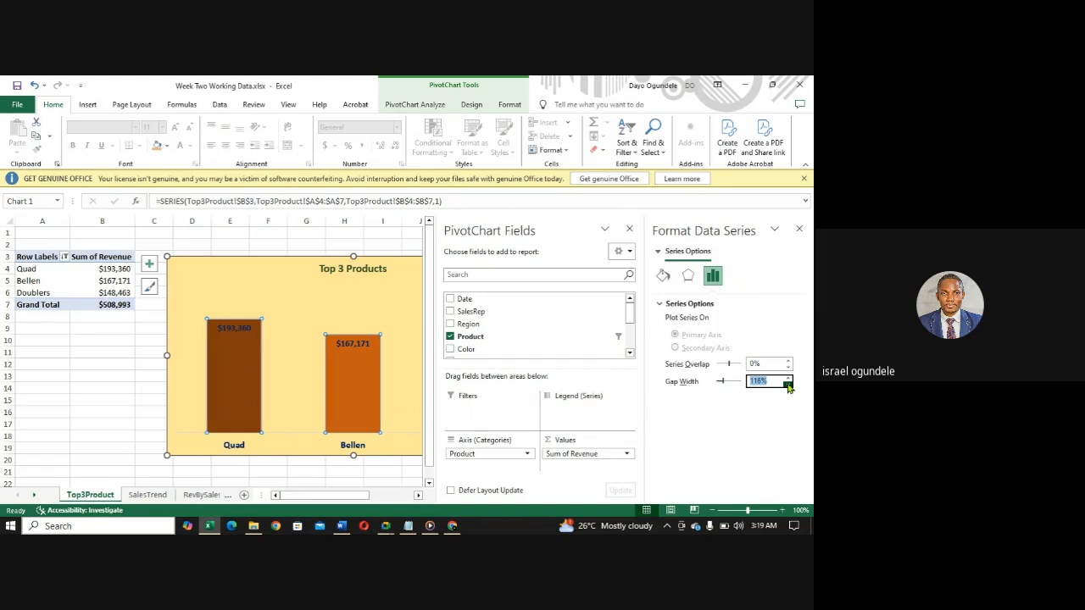
click(788, 388)
click(788, 387)
click(788, 387)
click(789, 387)
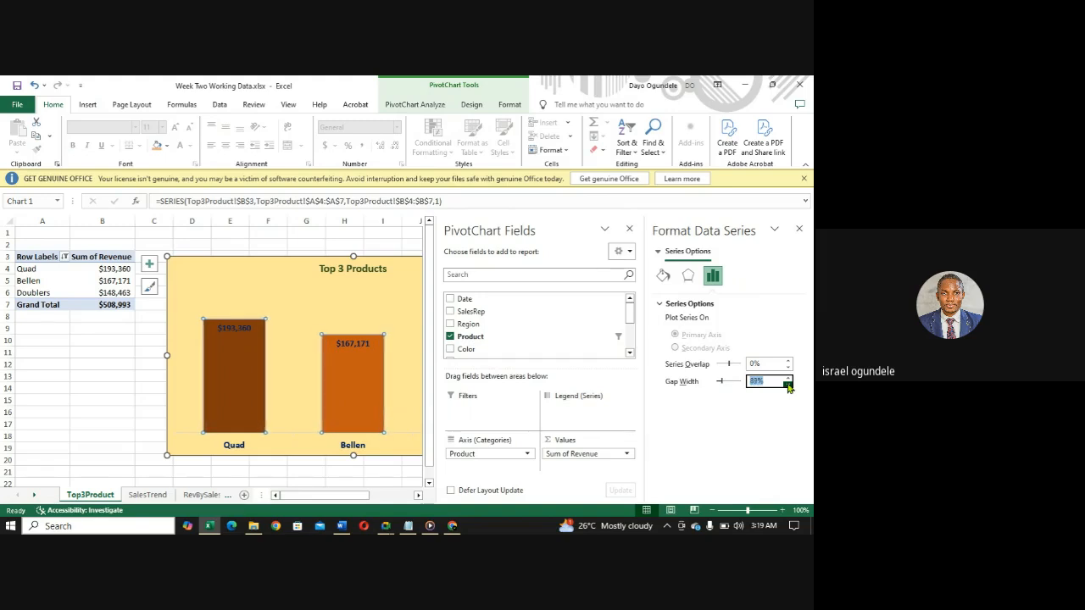
click(788, 387)
click(788, 387)
click(788, 387)
click(789, 387)
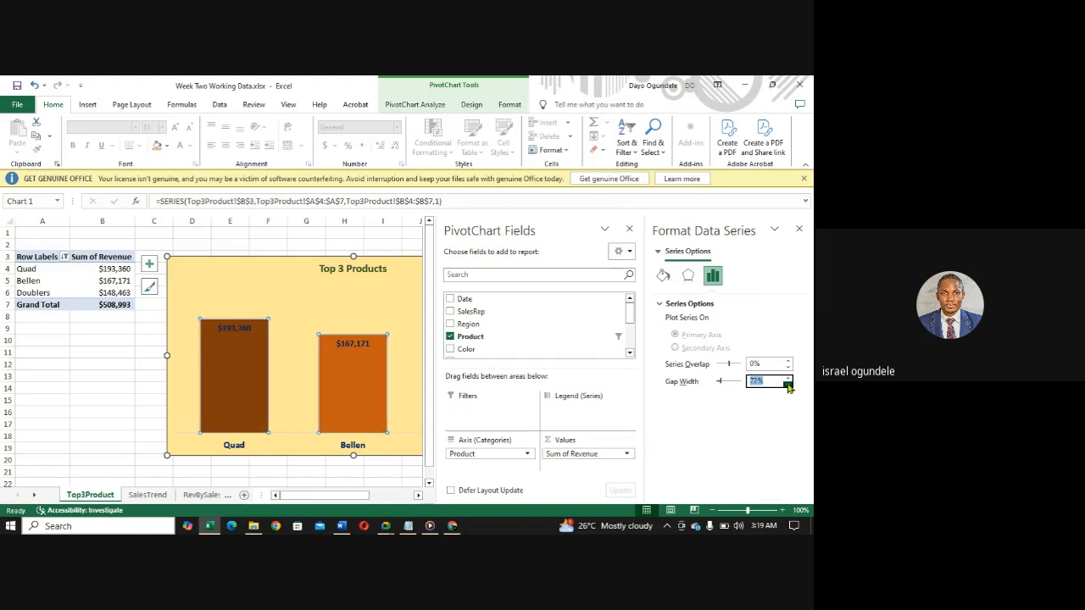
click(788, 388)
click(788, 387)
click(789, 388)
click(788, 387)
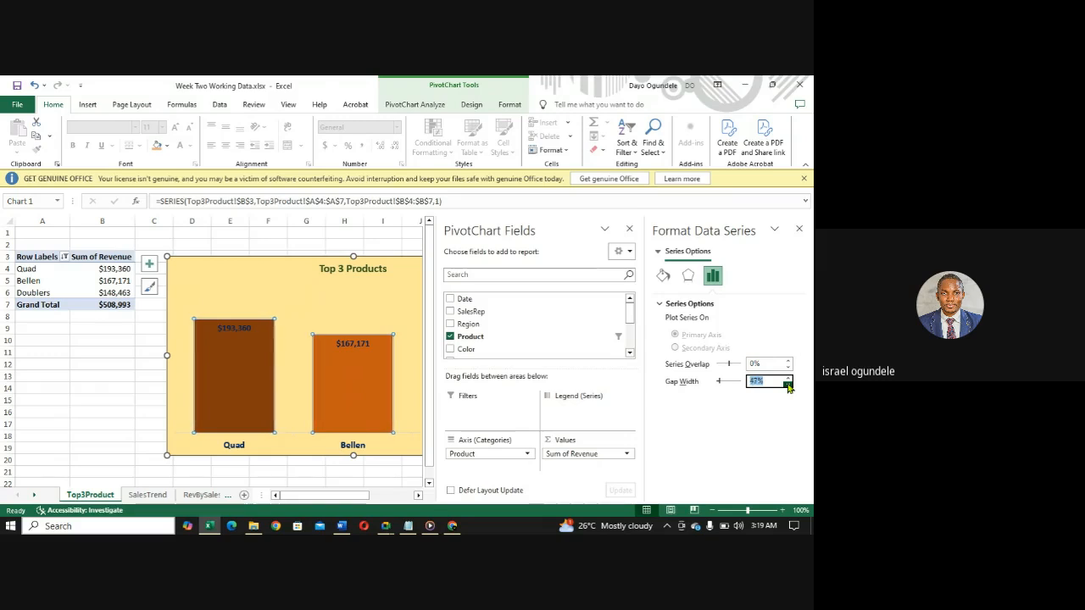
click(788, 388)
click(788, 387)
click(788, 387)
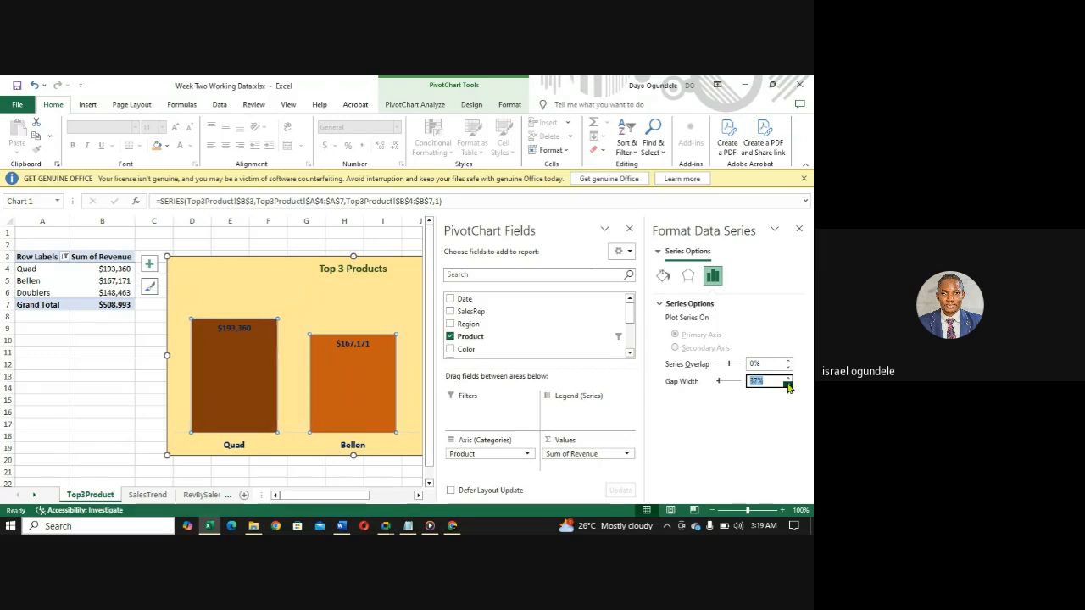
click(788, 379)
click(788, 379)
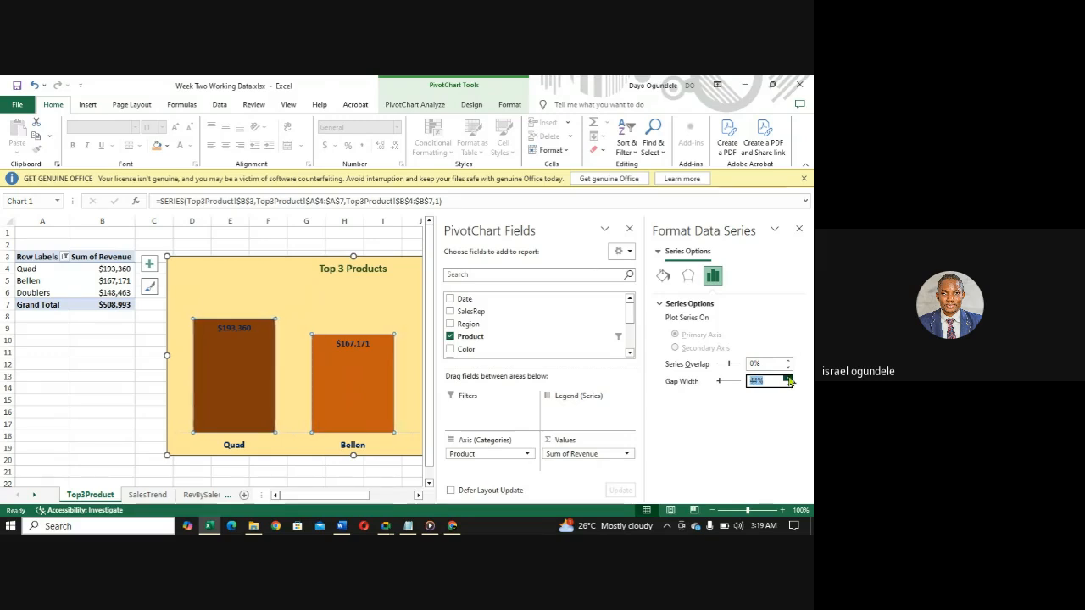
click(789, 379)
click(788, 379)
click(788, 379)
click(788, 379)
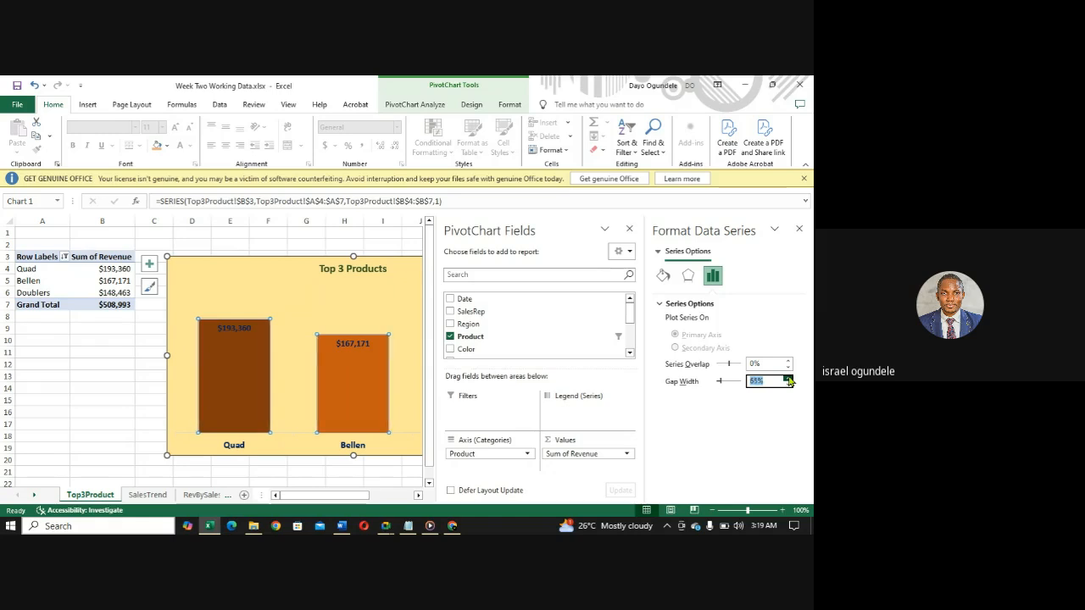
click(789, 379)
click(789, 379)
click(788, 379)
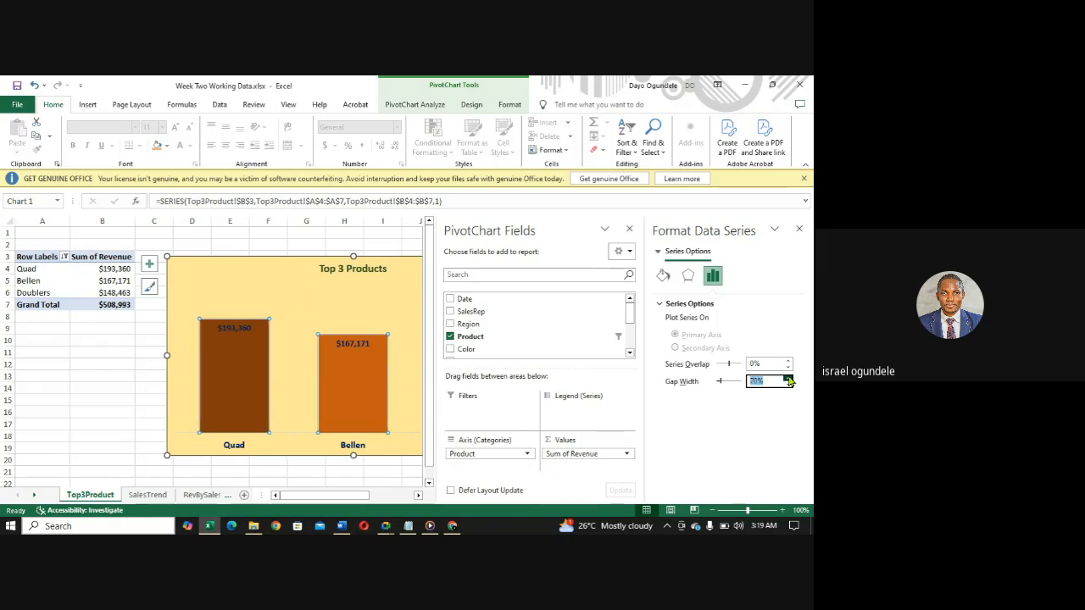
click(788, 379)
click(788, 379)
click(788, 379)
click(788, 379)
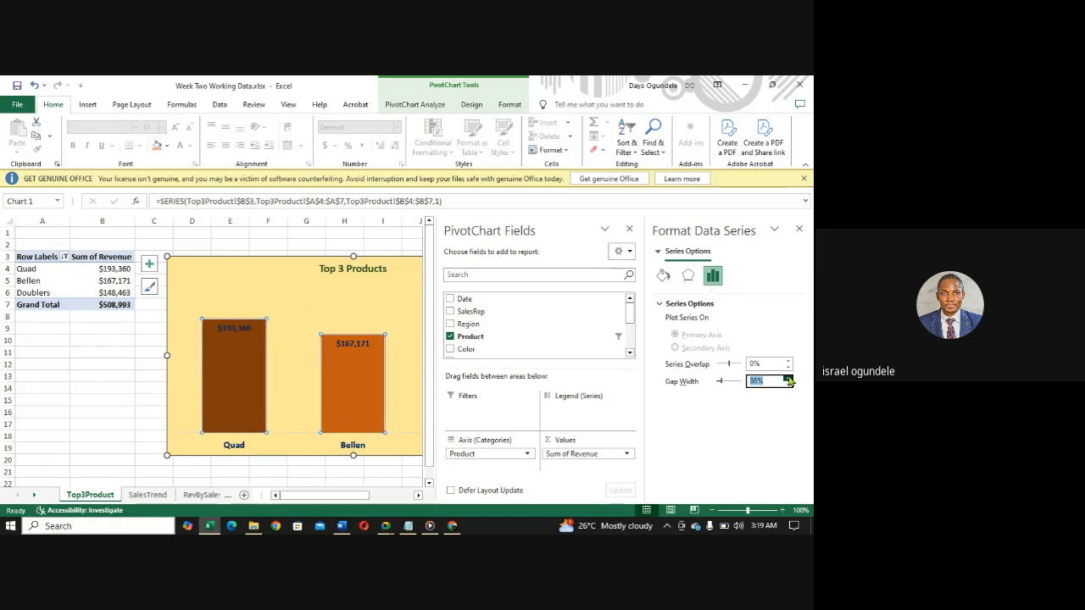
click(788, 379)
click(788, 379)
click(788, 379)
click(788, 379)
click(789, 379)
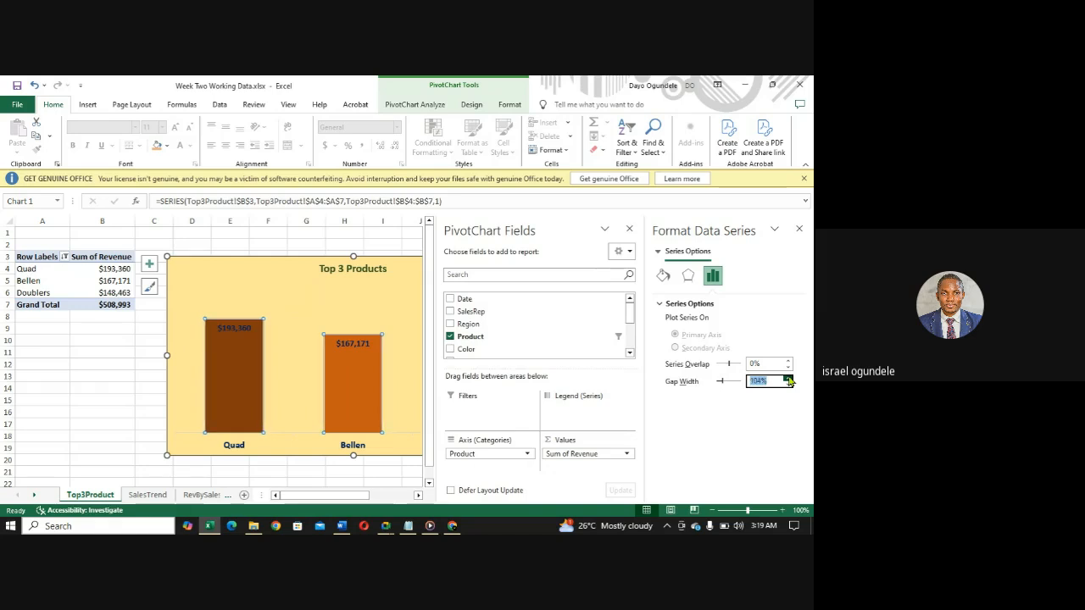
click(788, 386)
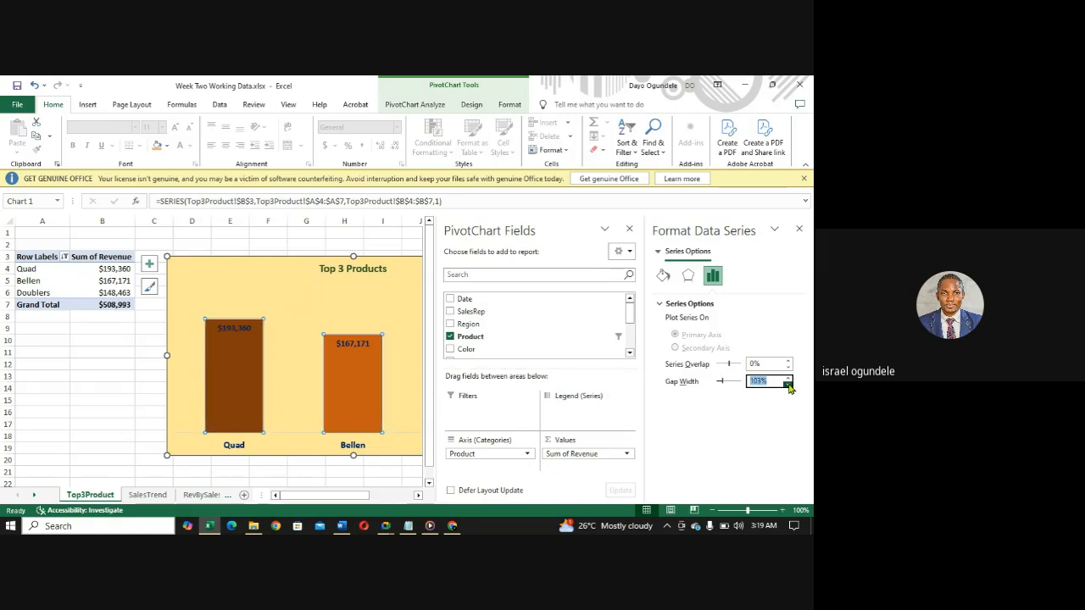
click(788, 385)
click(788, 385)
click(789, 386)
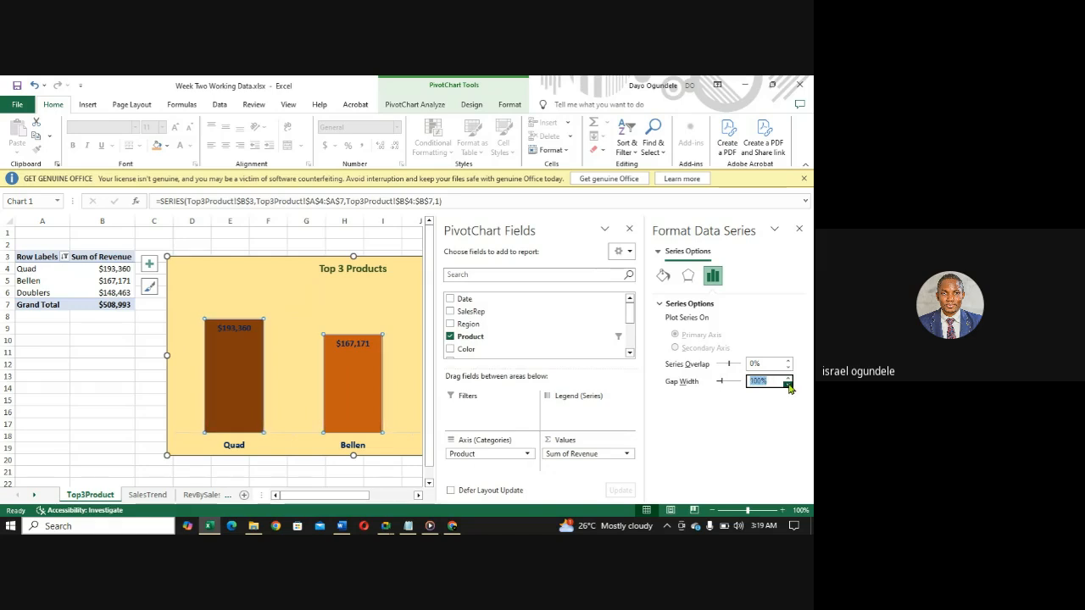
click(48, 379)
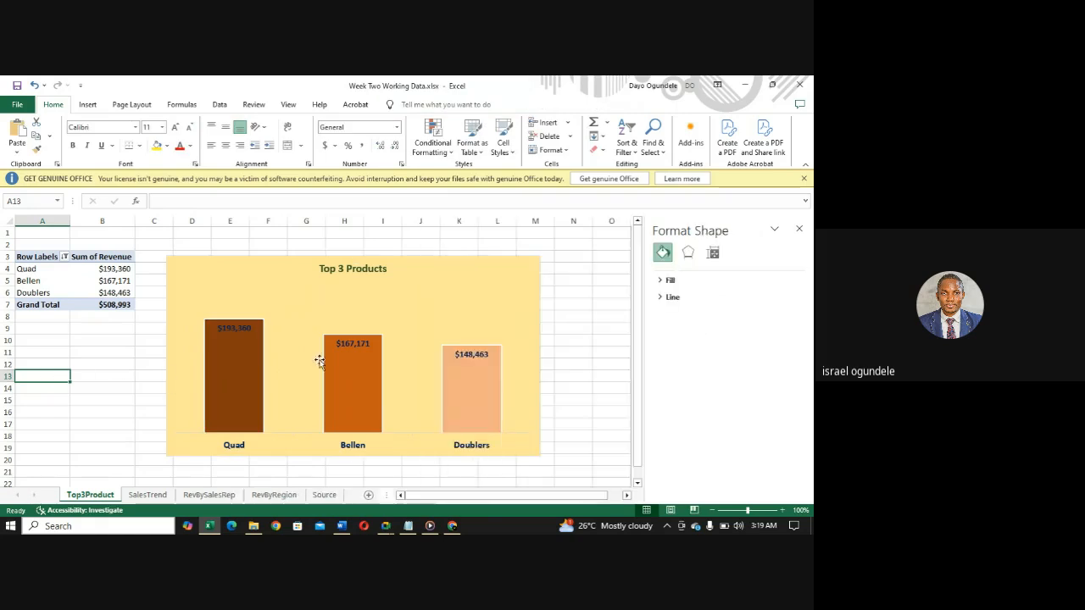
- Shrink the Top 3 Products chart so its right edge falls in column J and its top edge at about row 6
click(473, 303)
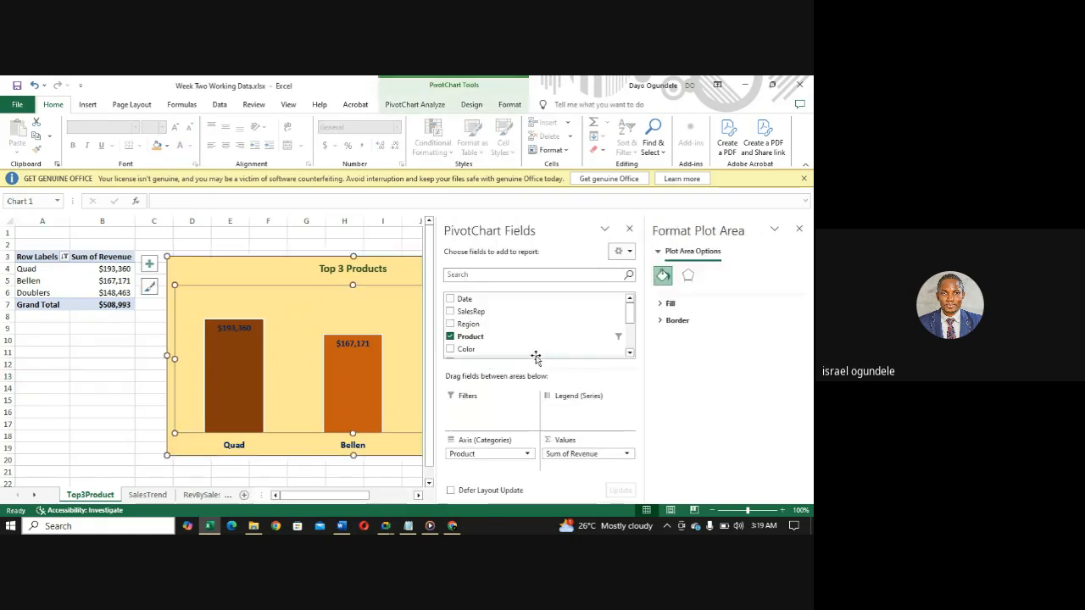
click(217, 268)
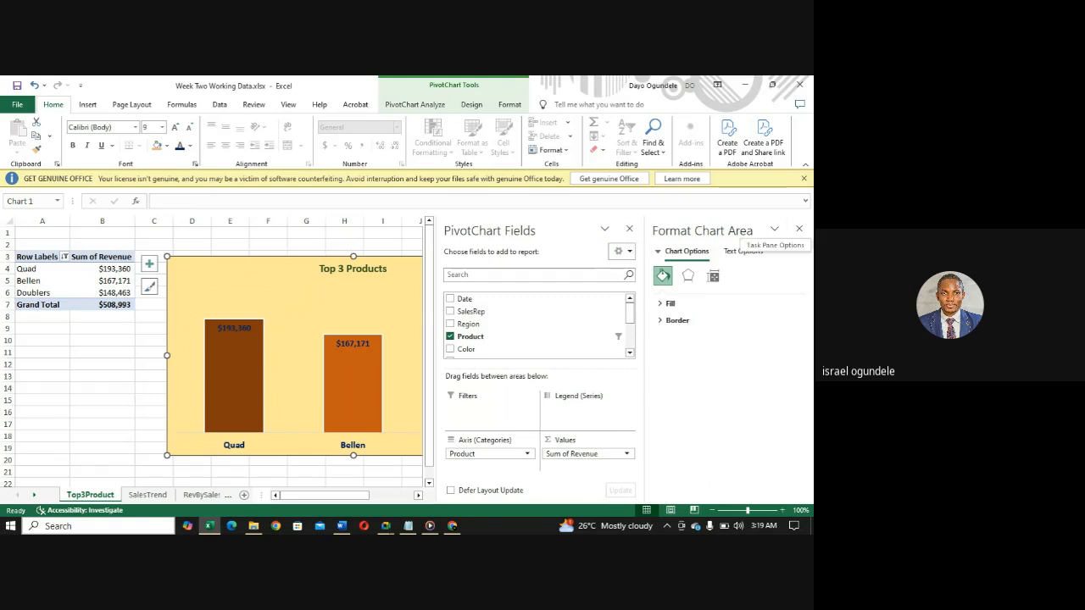
click(798, 229)
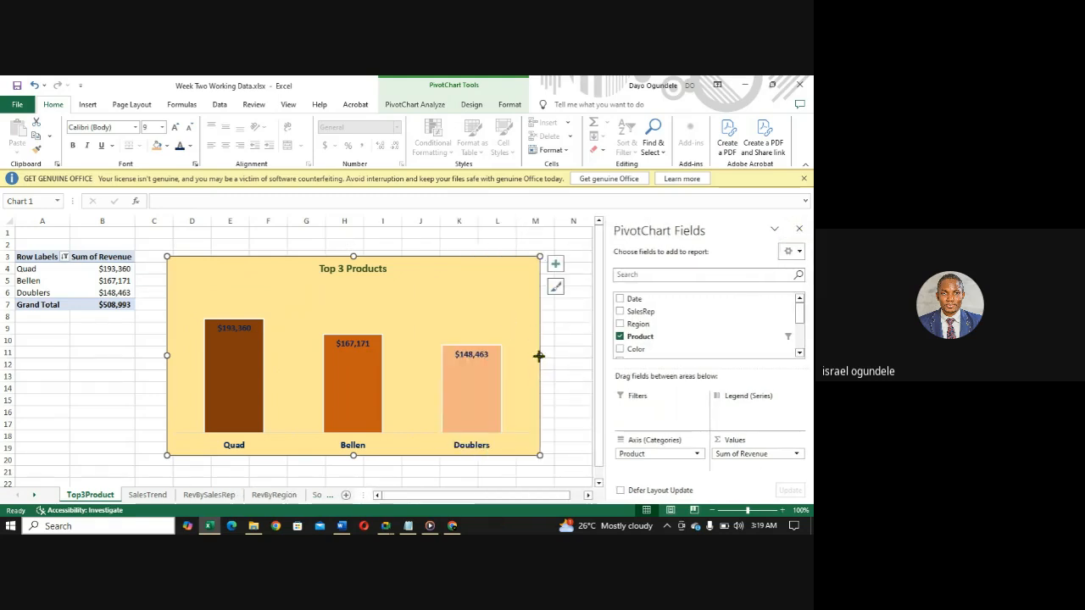
drag(539, 356, 425, 332)
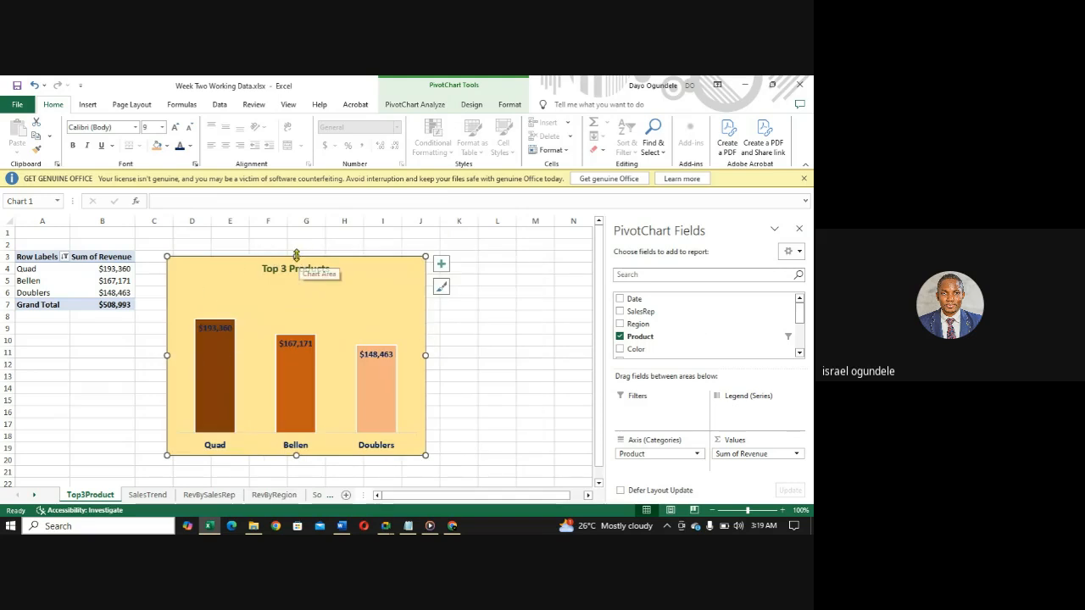
drag(297, 255, 293, 290)
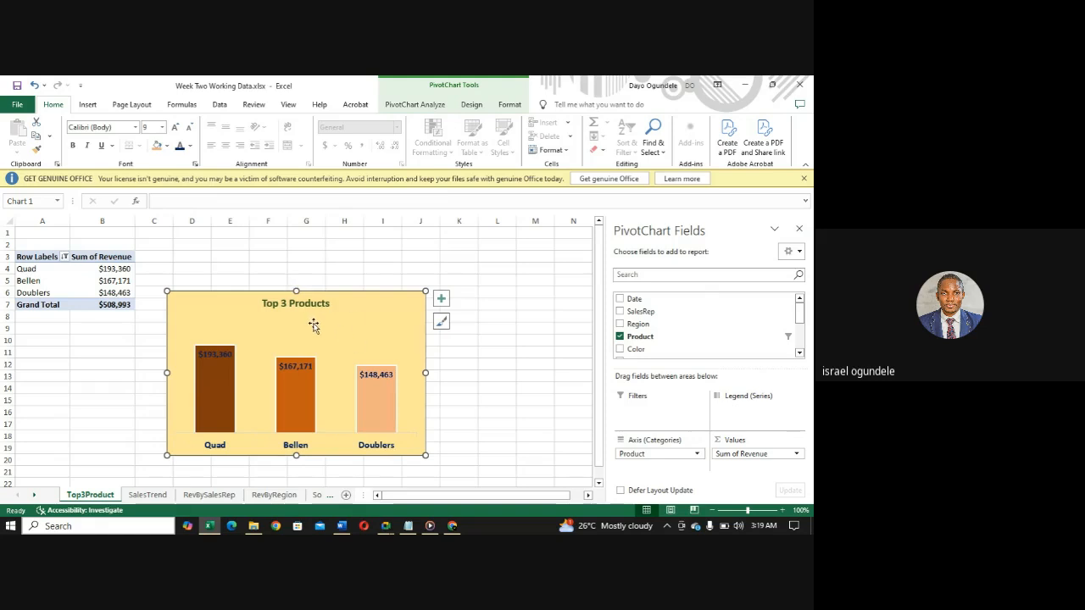
- Shift the plot area slightly within the Top 3 Products chart and undo the move
click(313, 326)
drag(361, 319, 362, 323)
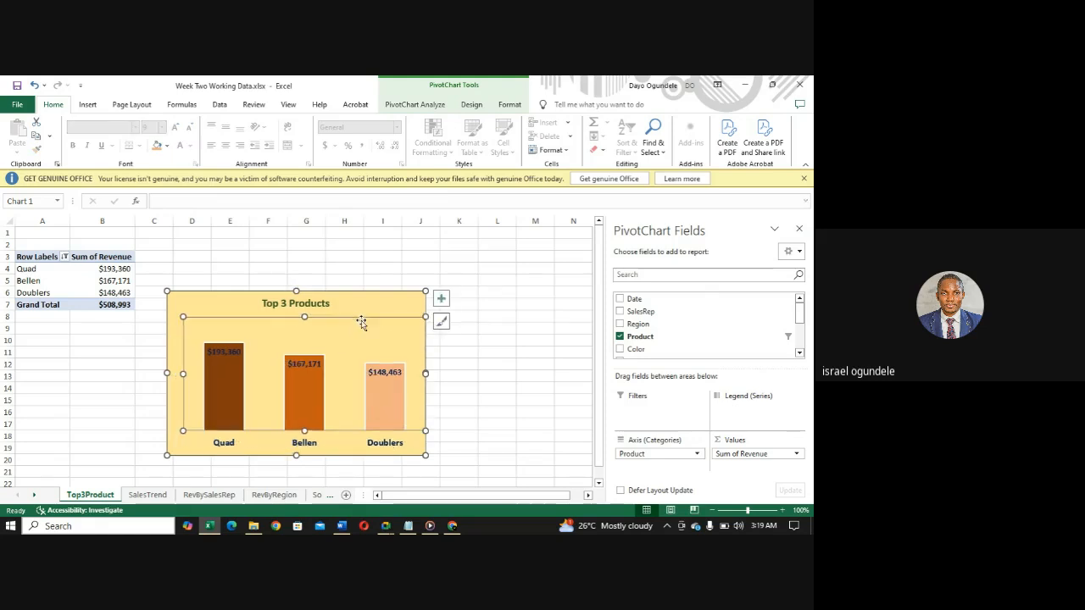
key(ctrl+z)
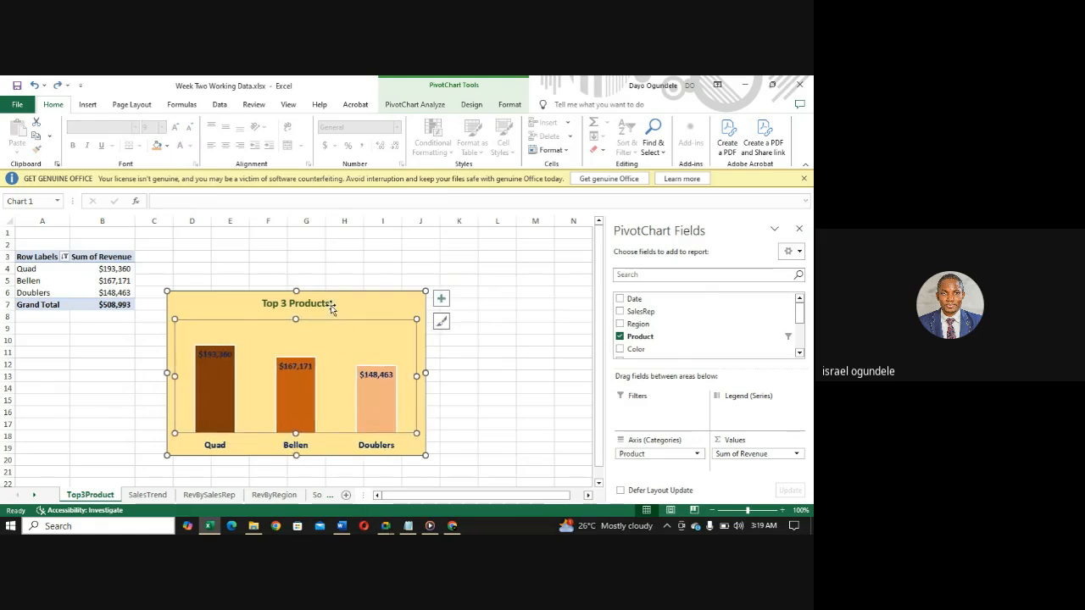
click(331, 305)
double_click(365, 310)
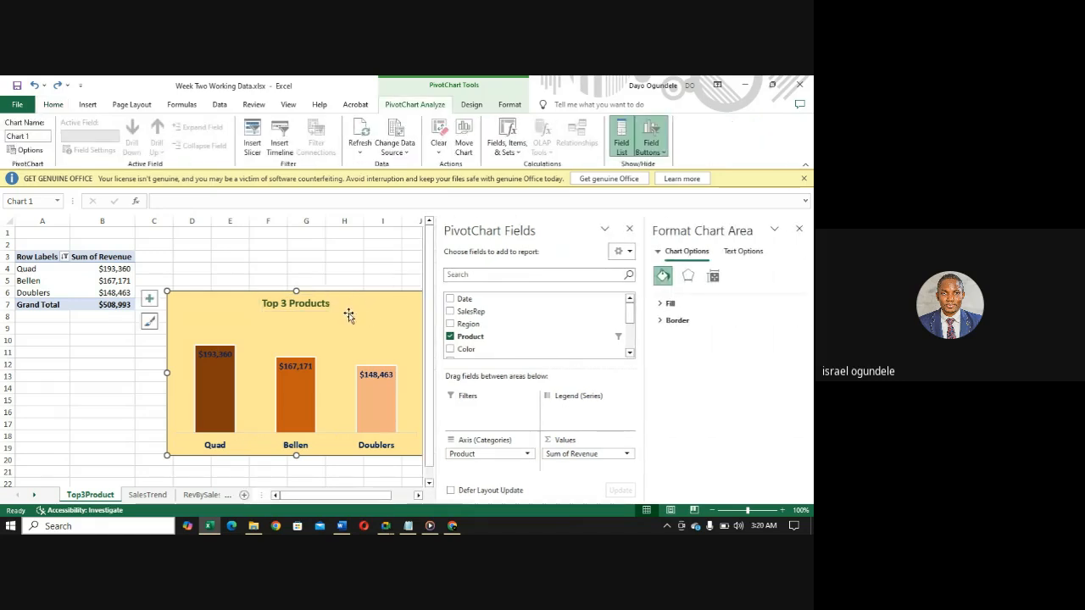
click(797, 231)
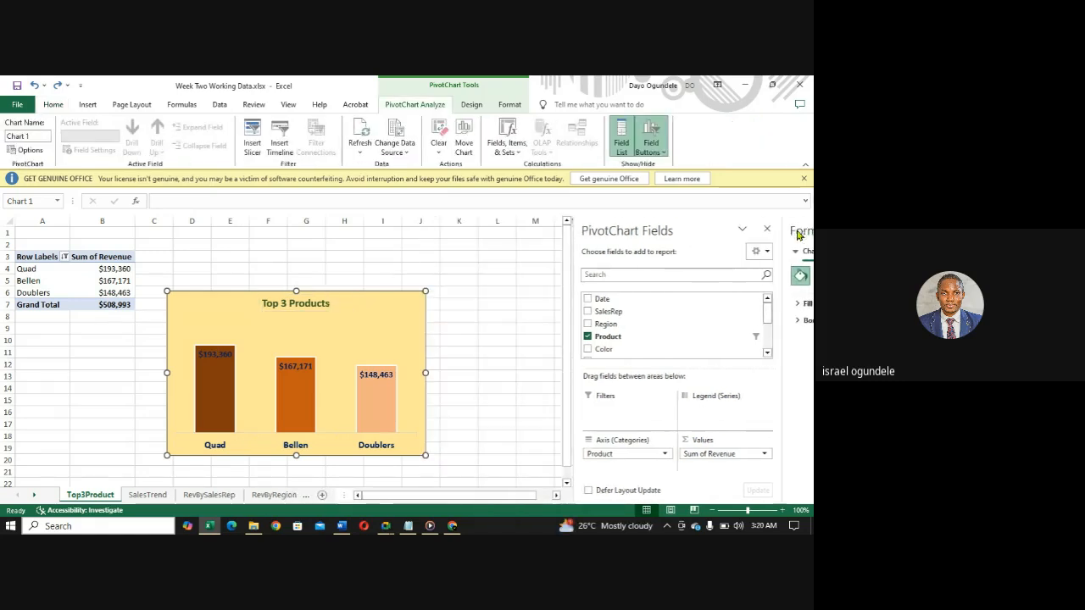
click(334, 333)
drag(343, 328, 344, 331)
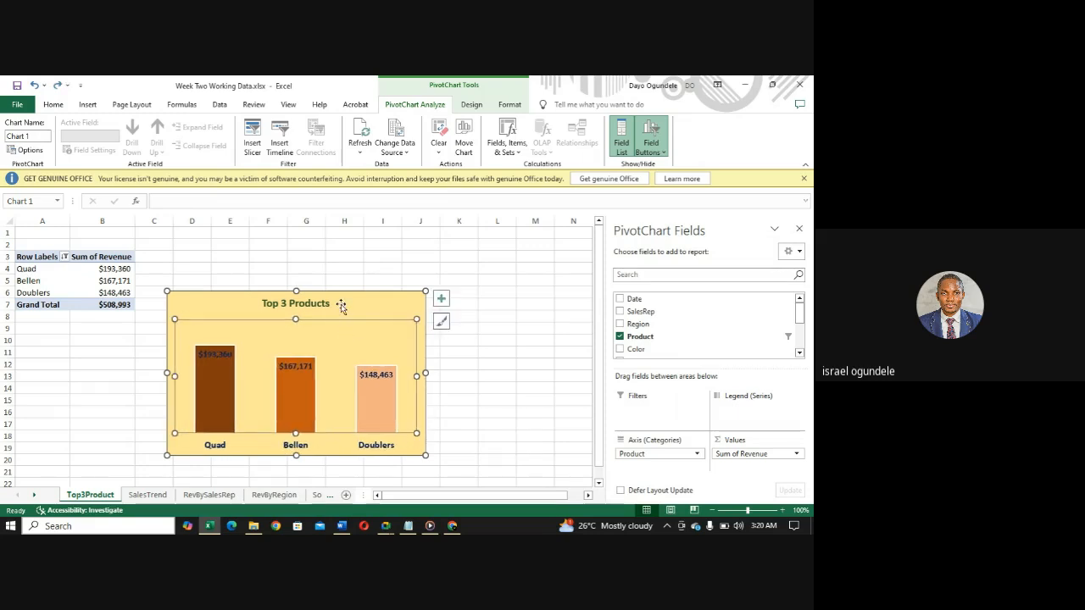
click(370, 307)
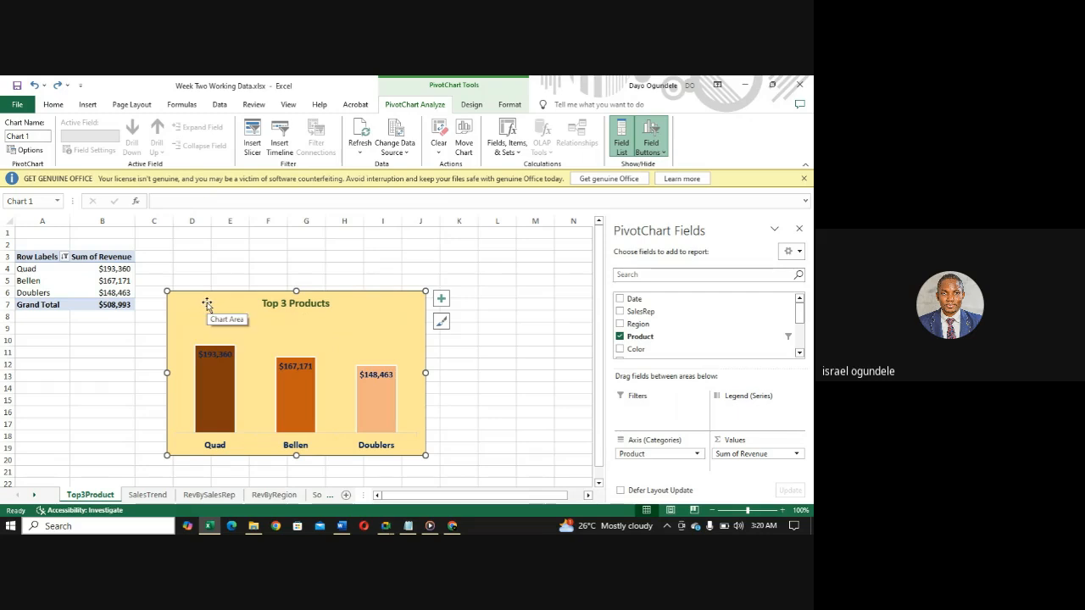
- Move the Top 3 Products chart so it spans about columns E to K and rows 5 to 18
drag(207, 304, 250, 286)
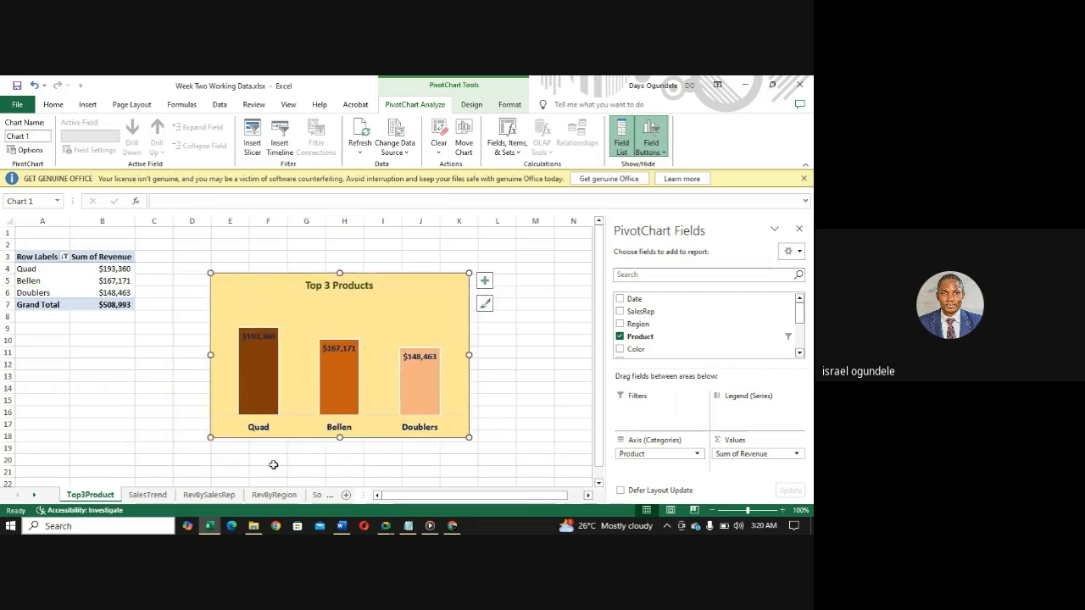
- Switch to the Word brief to check the remaining items required in the report, and return to the Excel workbook
click(341, 526)
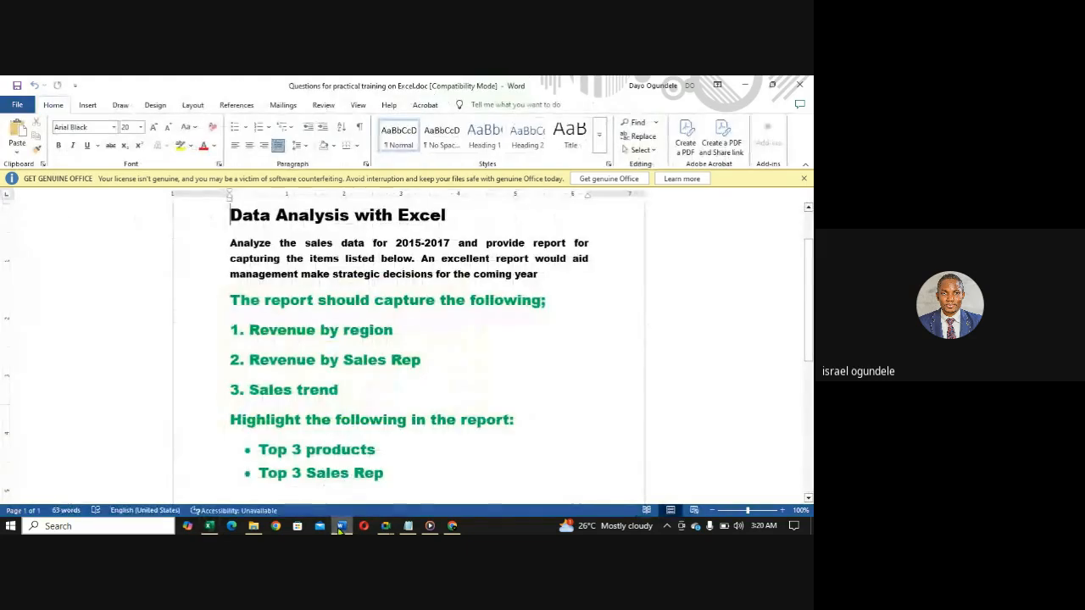
scroll(356, 407, down, 1)
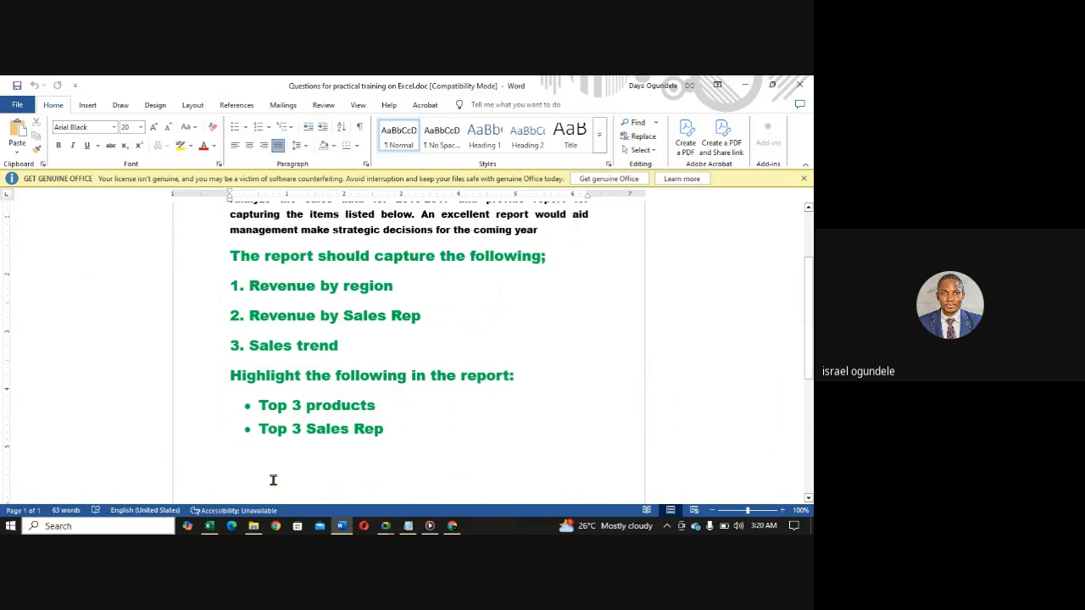
click(209, 527)
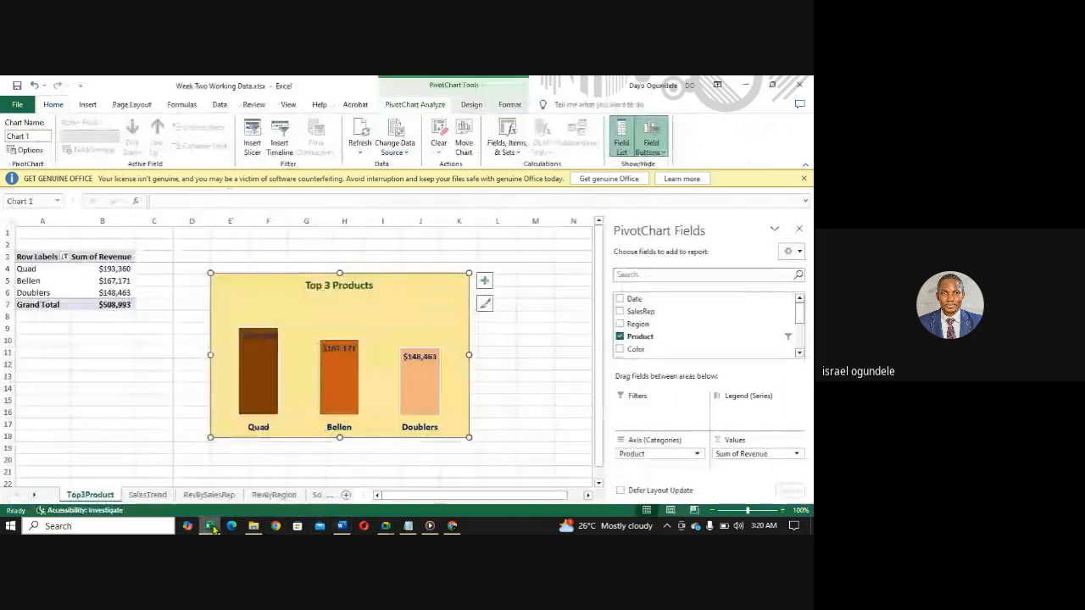
- Create a copy of the Top3Product sheet in the same workbook, placed before the original
right_click(90, 497)
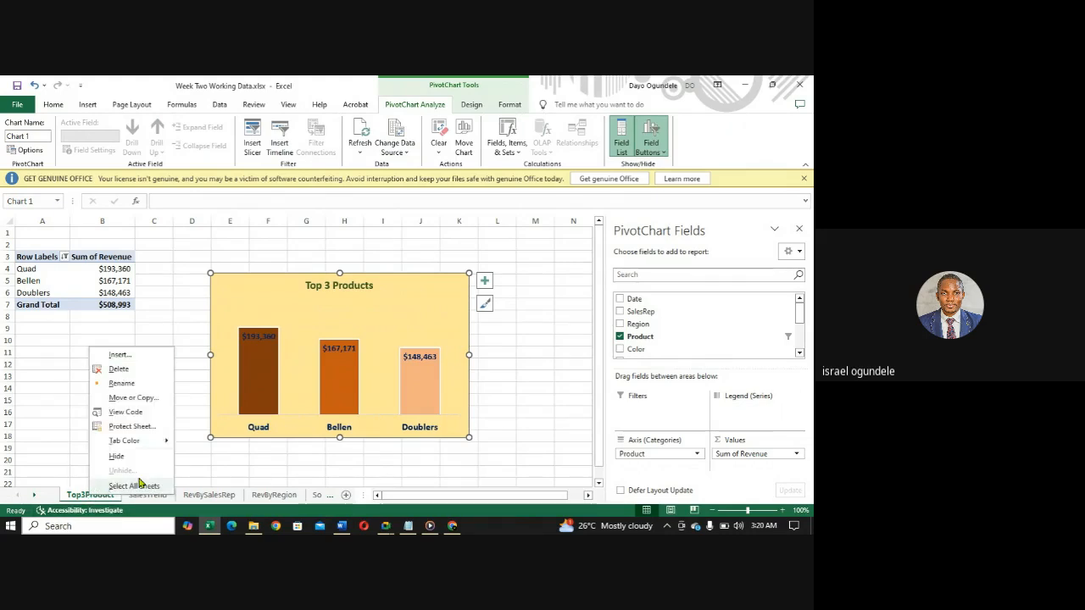
mouse_move(134, 449)
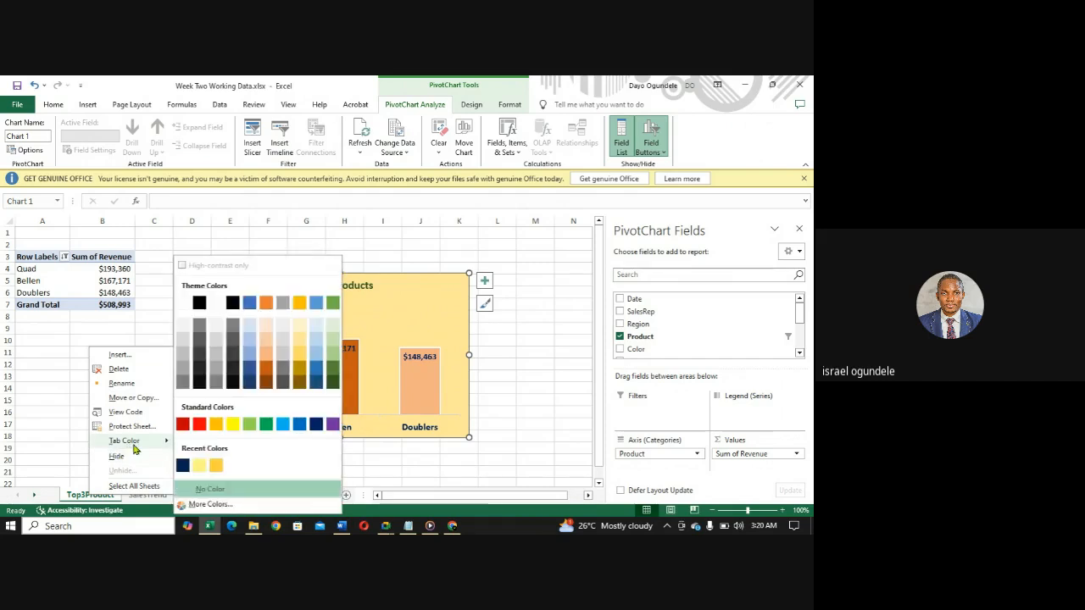
click(131, 398)
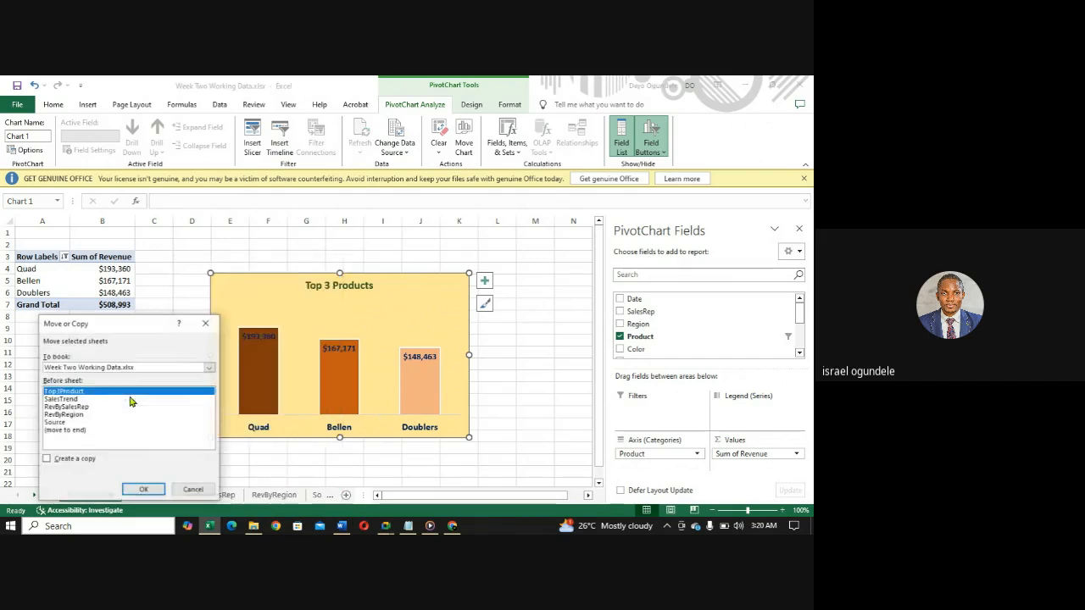
click(62, 460)
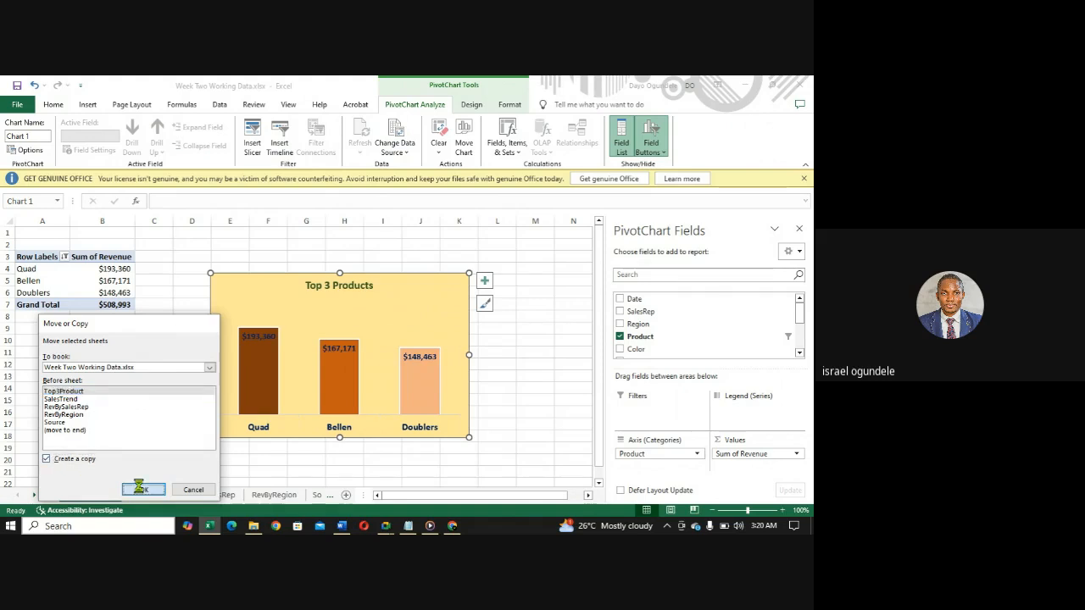
click(142, 489)
- Rename the copied sheet as Top3SalesRep
right_click(95, 498)
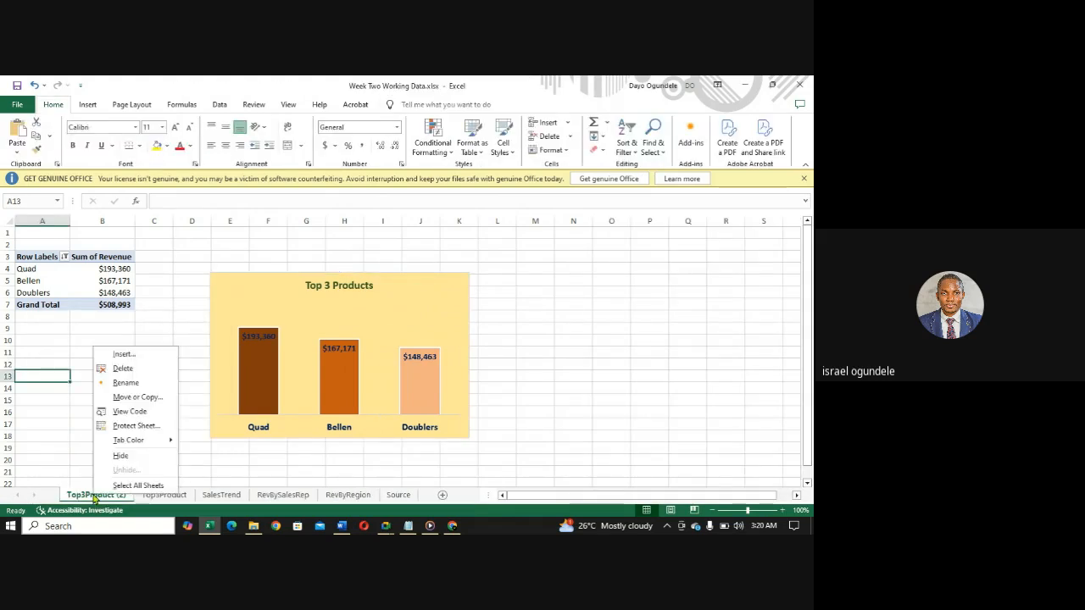
click(127, 383)
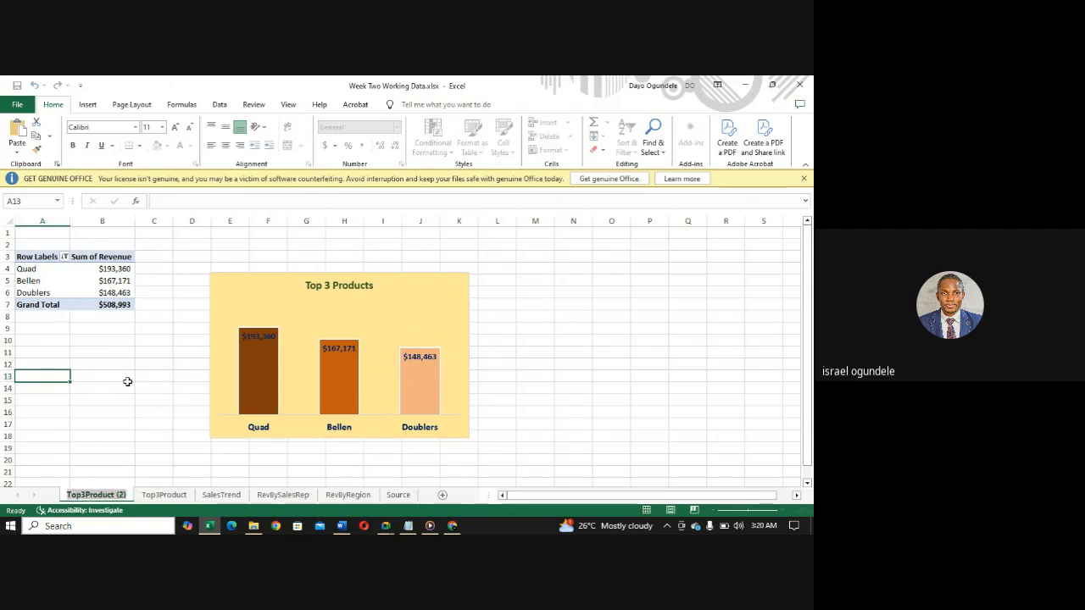
text(To)
text(p)
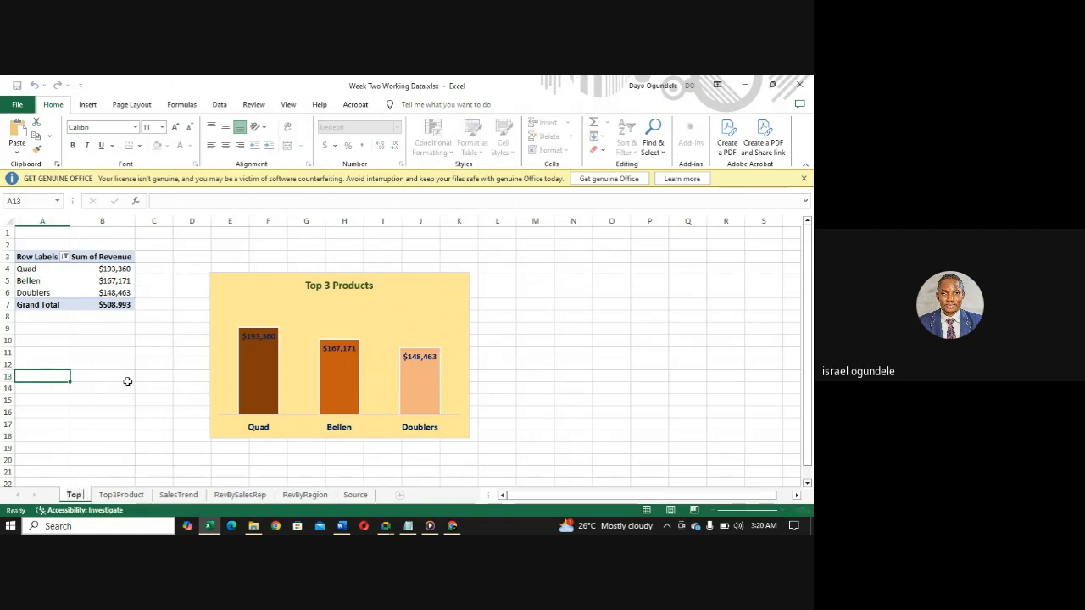
click(343, 527)
click(343, 528)
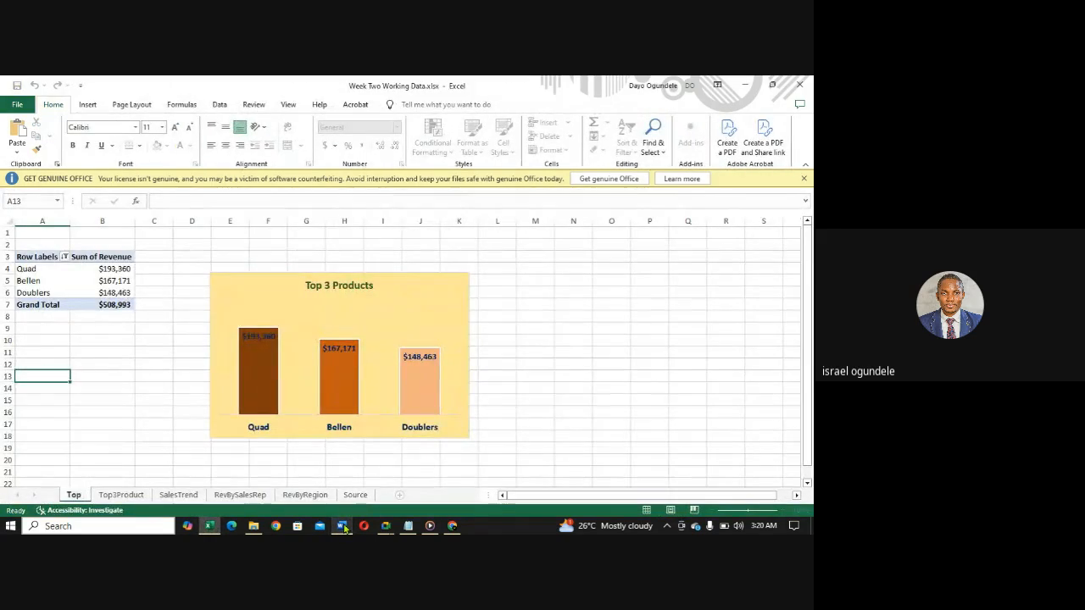
text(3)
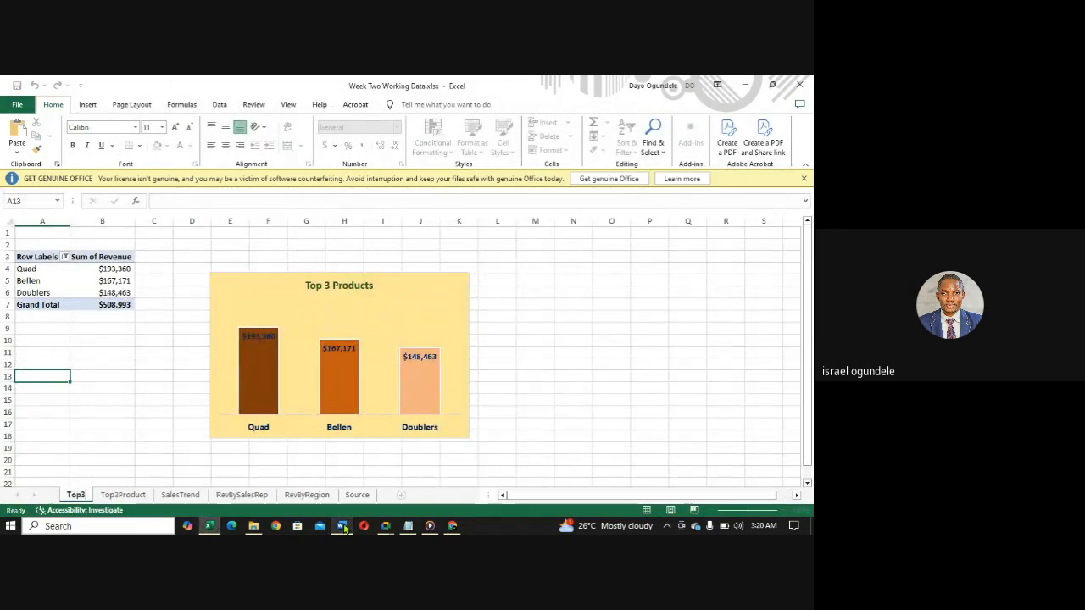
text(SalesRep)
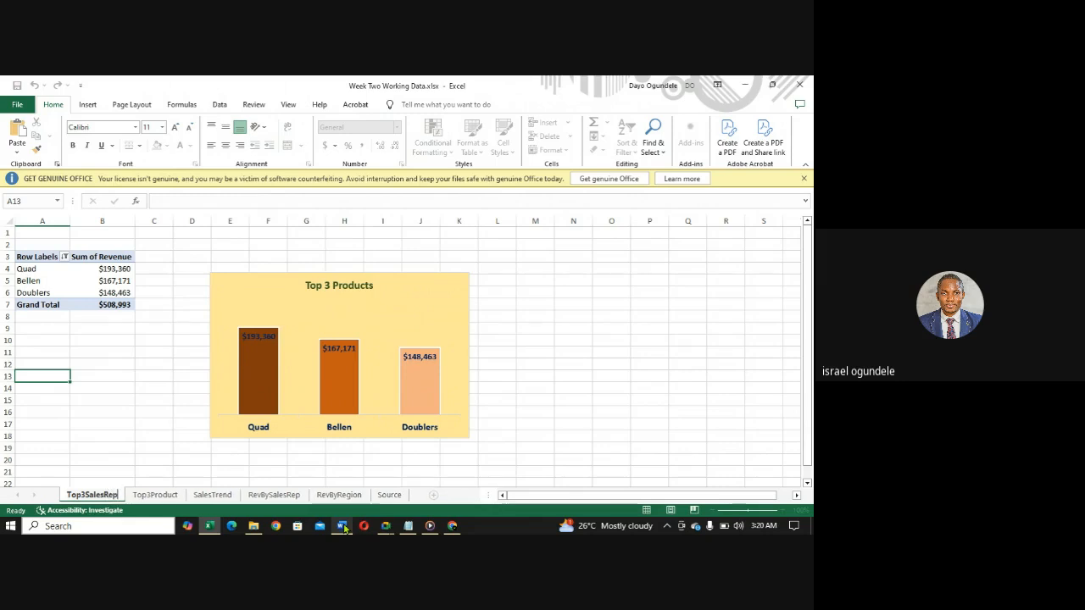
- Change the chart title on the Top3SalesRep sheet to "Top 3 Sales Rep"
click(349, 287)
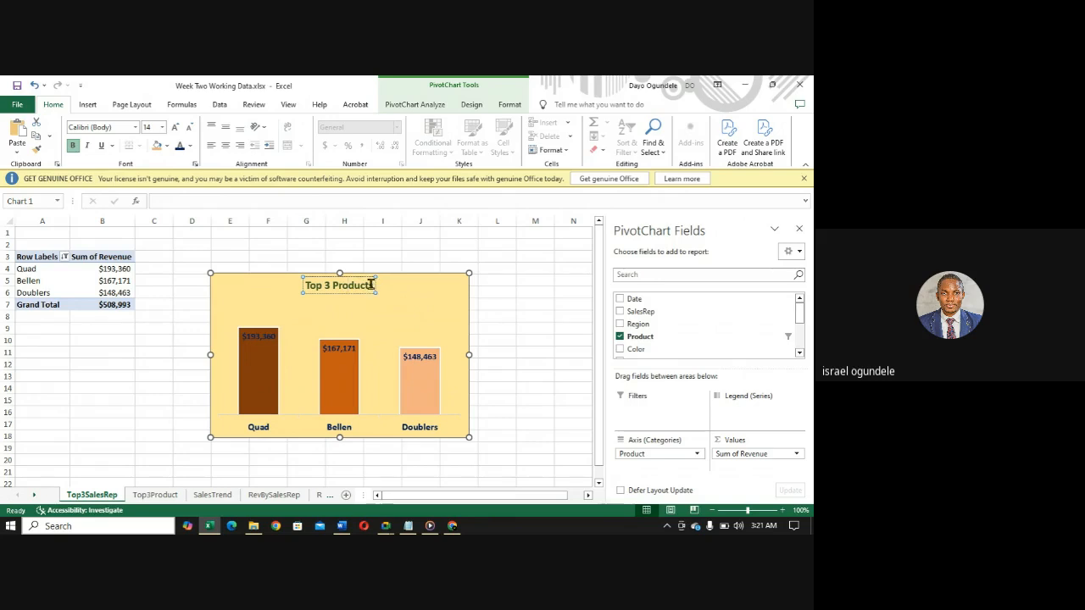
click(373, 286)
key(BackSpace)
key(BackSpace)
key(BackSpace)
key(BackSpace)
key(BackSpace)
key(BackSpace)
key(BackSpace)
key(BackSpace)
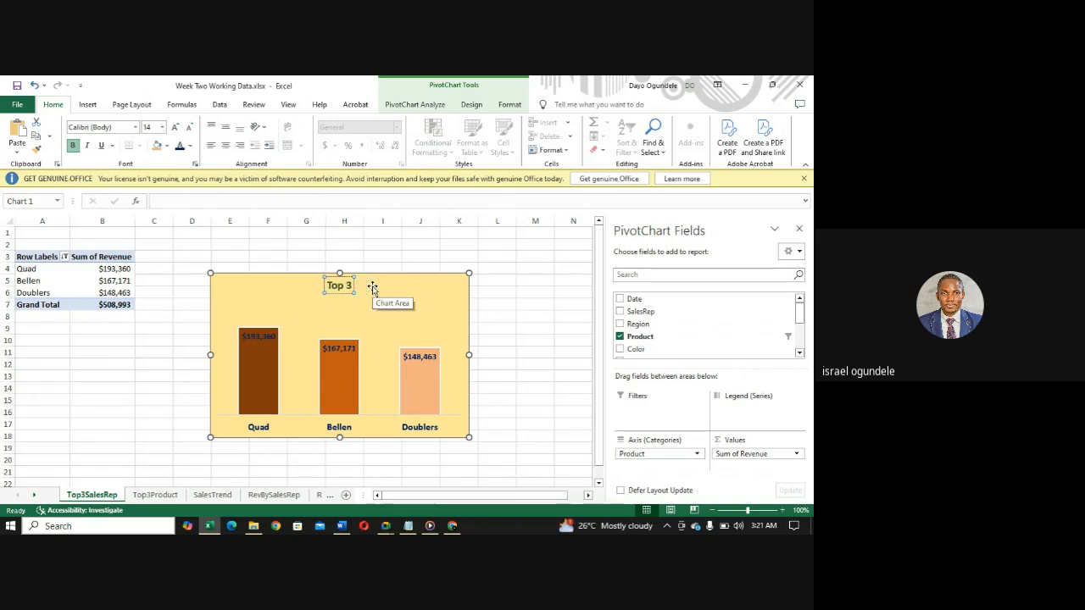
text(Sales Rep)
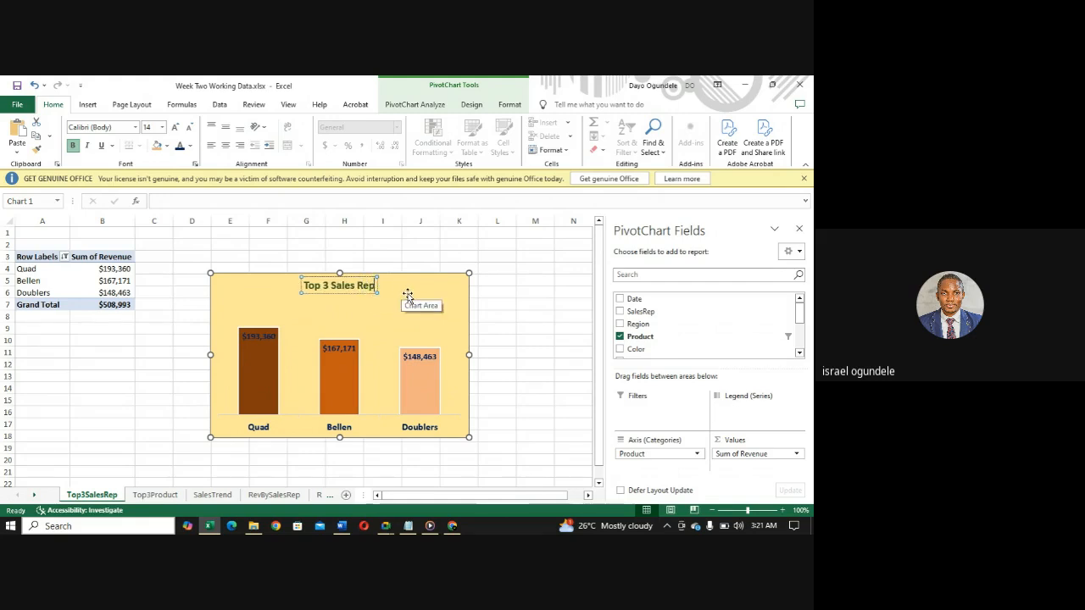
click(404, 292)
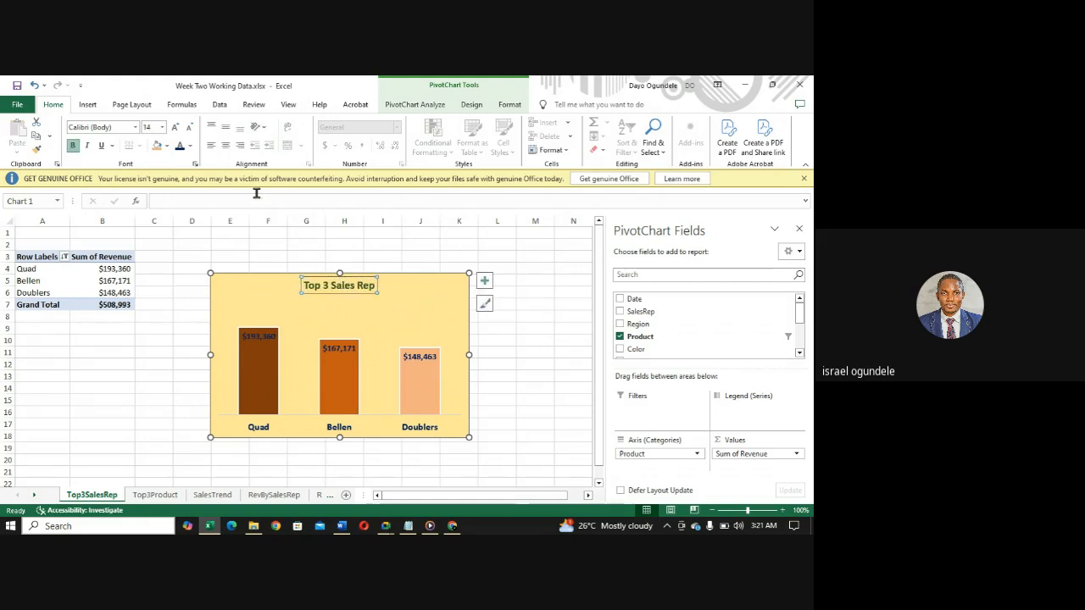
click(407, 310)
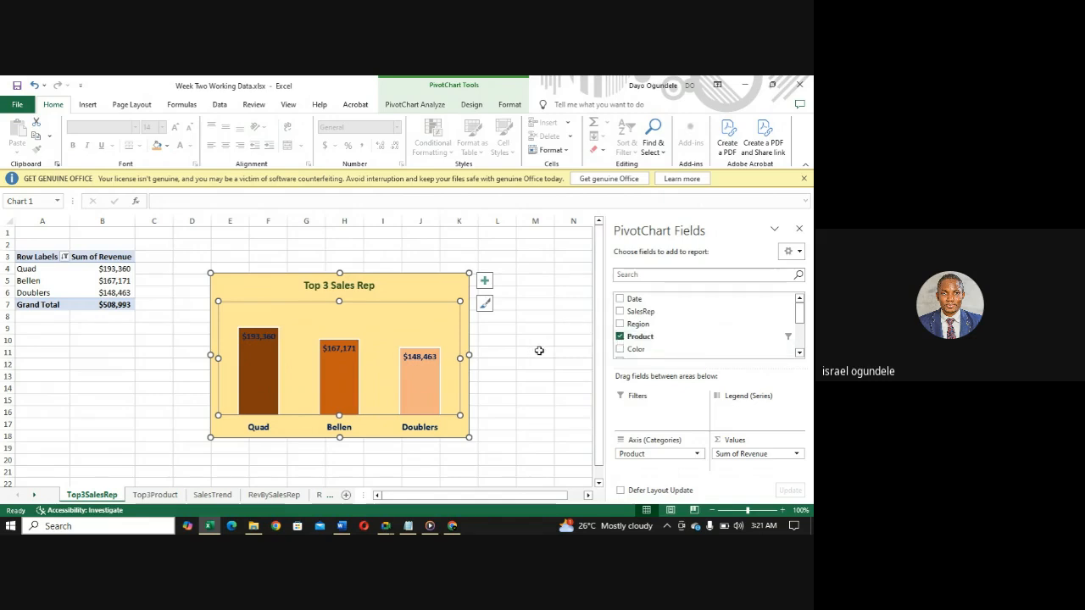
- Replace the Product field with SalesRep on the axis of the Top 3 Sales Rep pivot chart
click(619, 337)
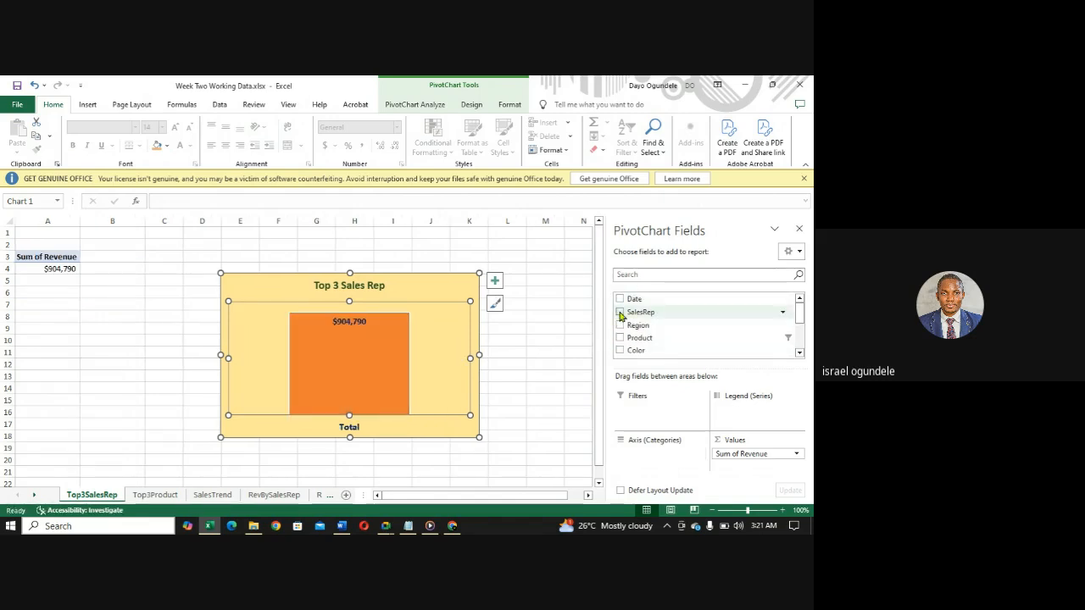
click(619, 312)
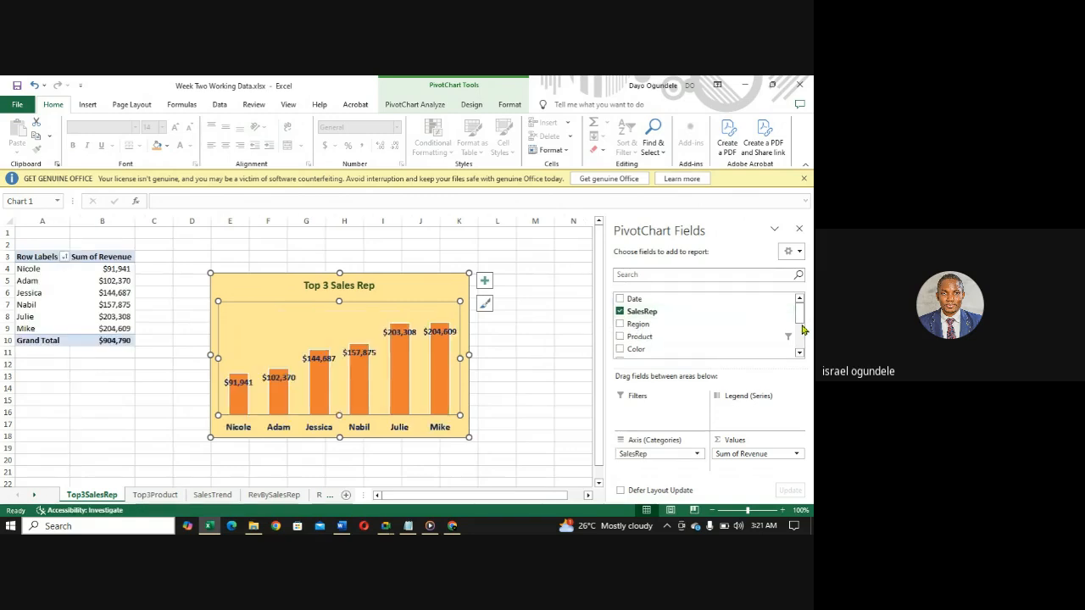
drag(800, 322, 800, 341)
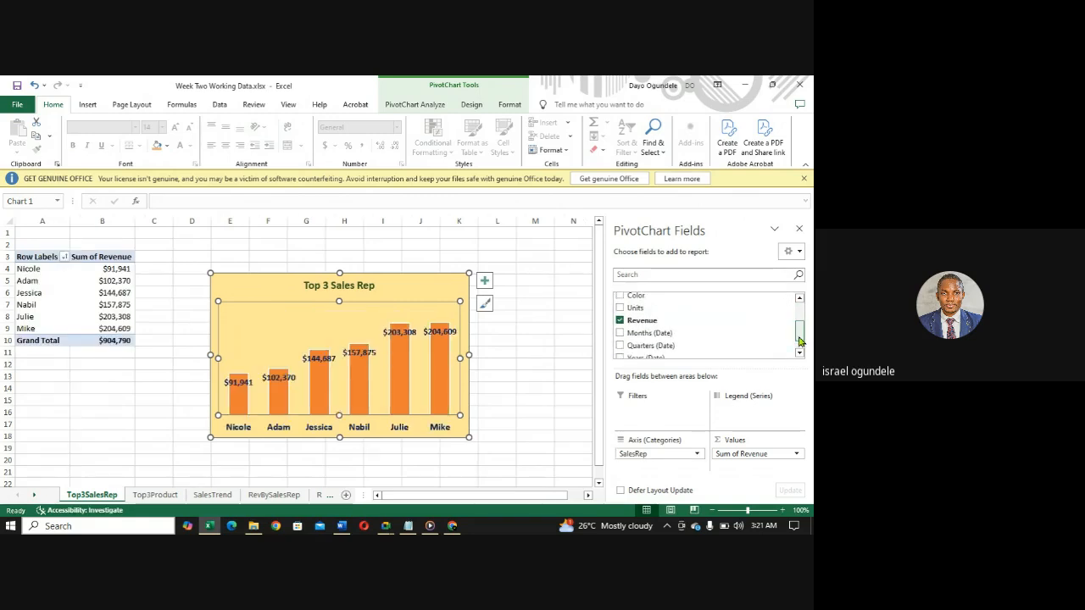
drag(800, 340, 800, 318)
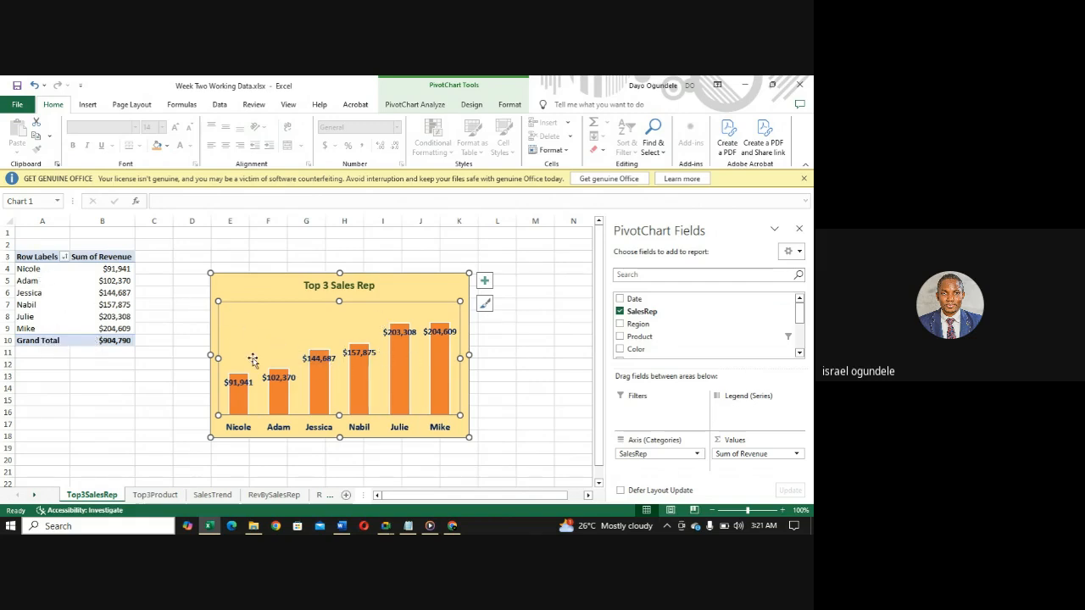
- Filter the SalesRep row labels to the top 3 items by Sum of Revenue
click(65, 257)
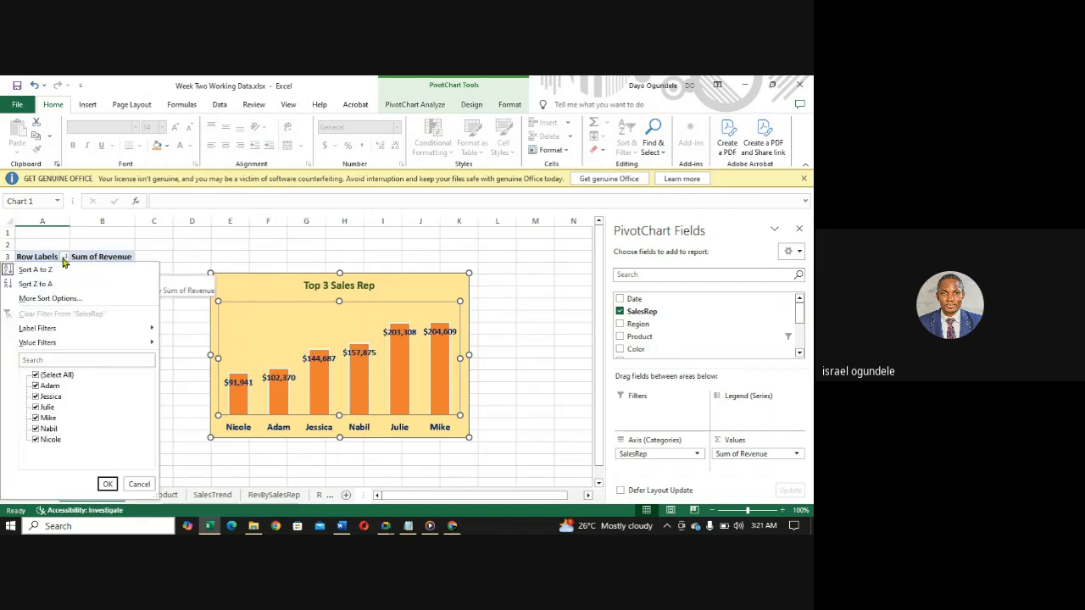
mouse_move(59, 343)
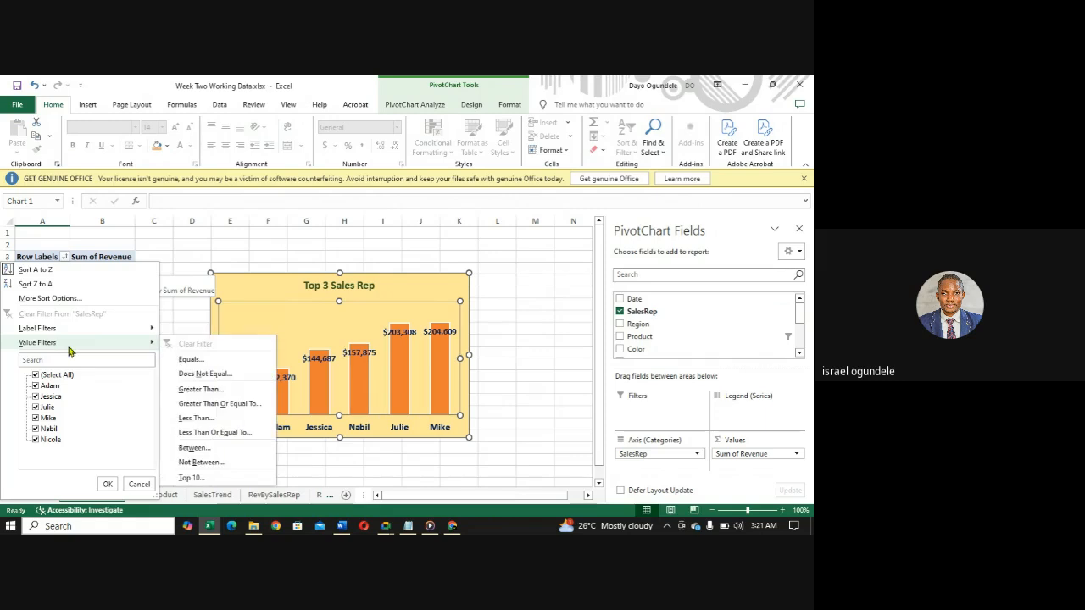
click(190, 478)
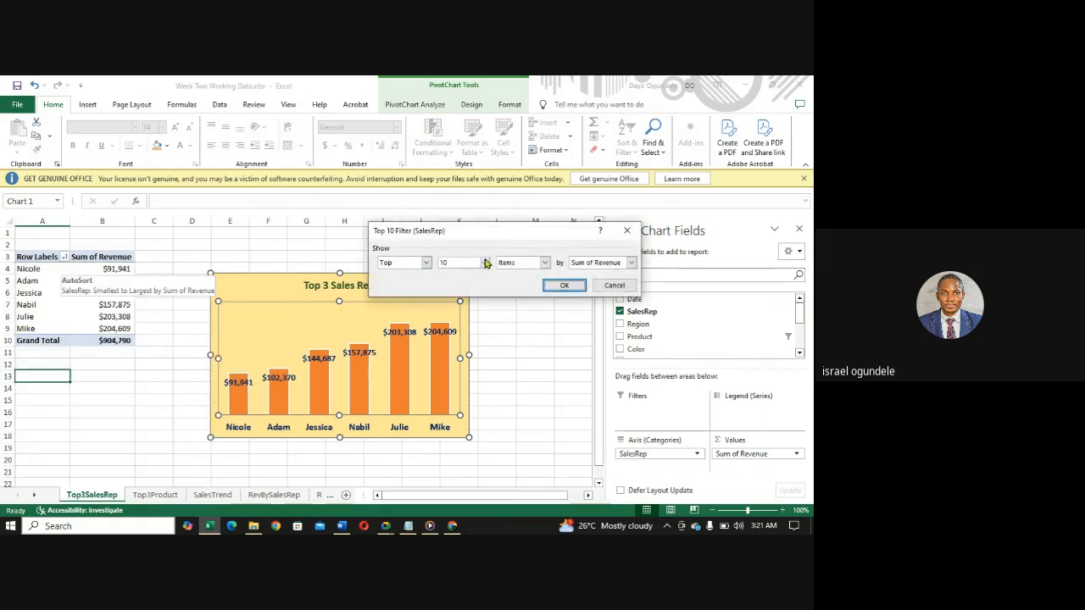
click(486, 260)
click(486, 266)
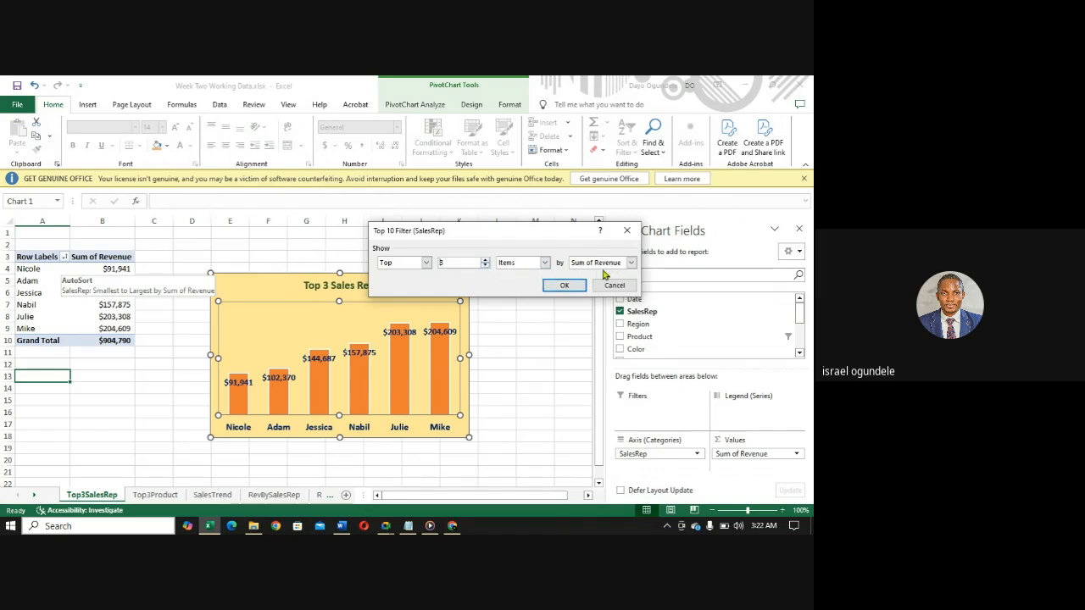
click(563, 285)
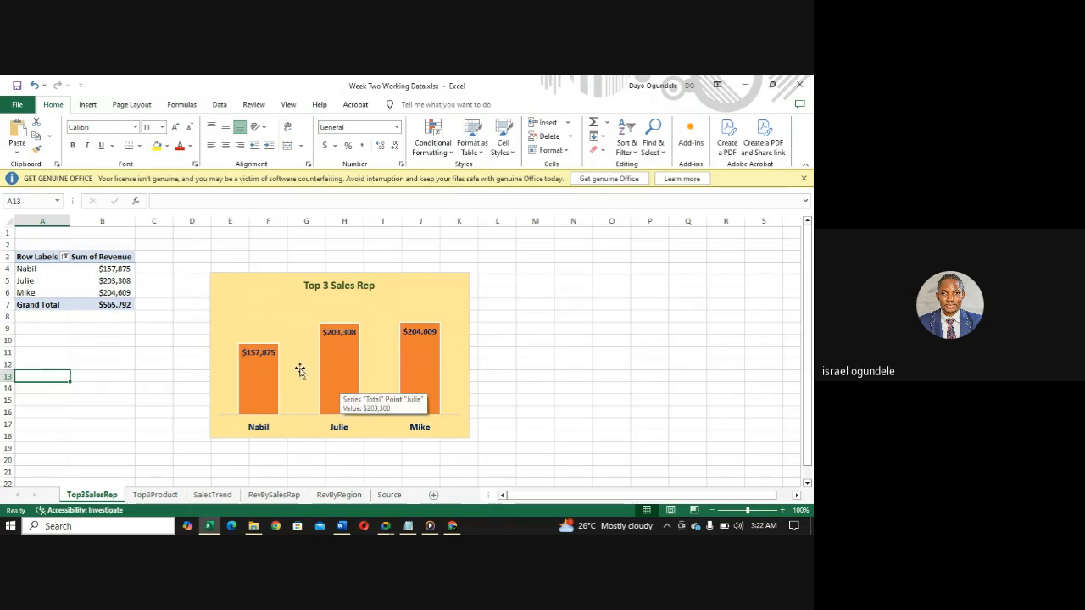
- Sort the SalesRep row labels in descending order by Sum of Revenue
mouse_move(348, 350)
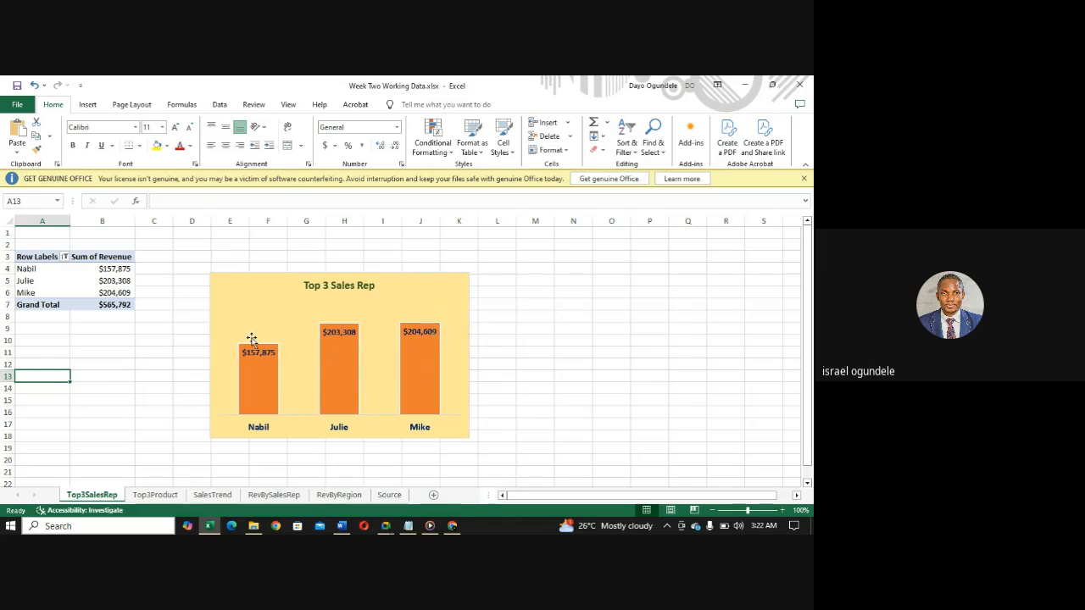
click(64, 257)
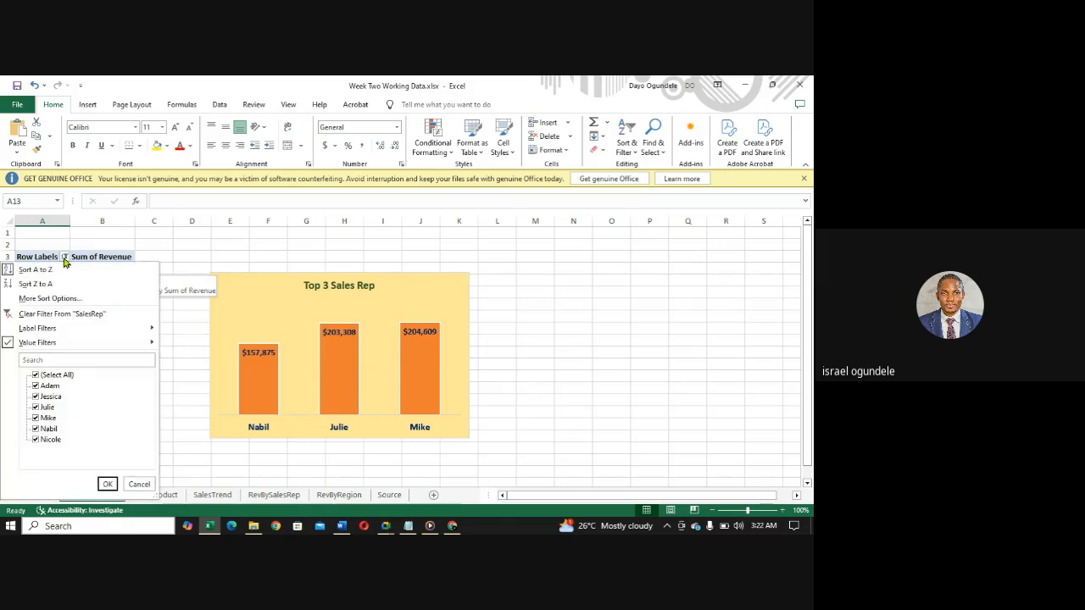
click(67, 299)
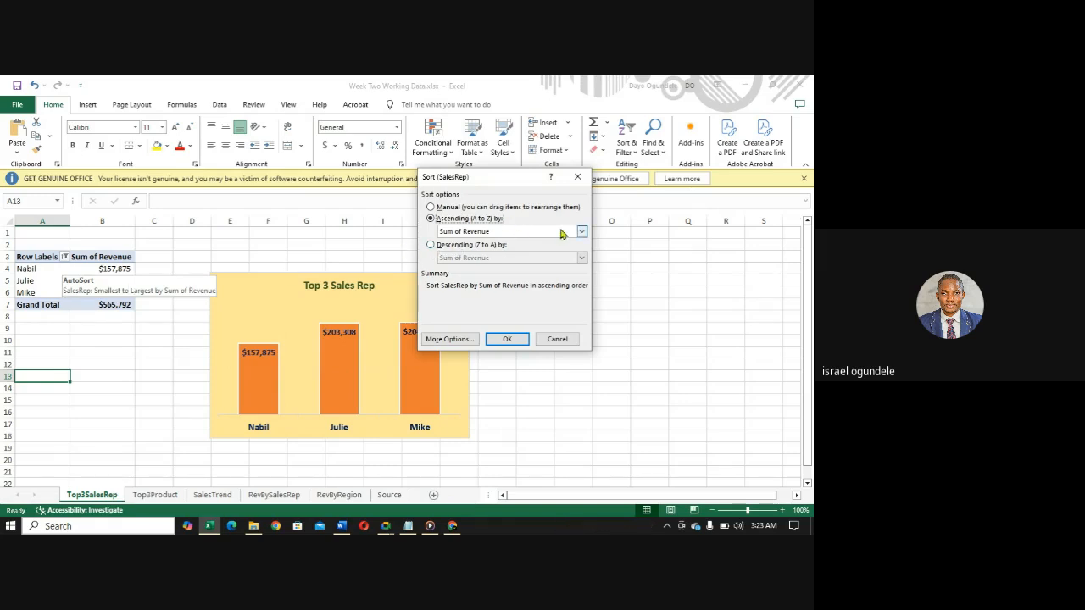
click(431, 245)
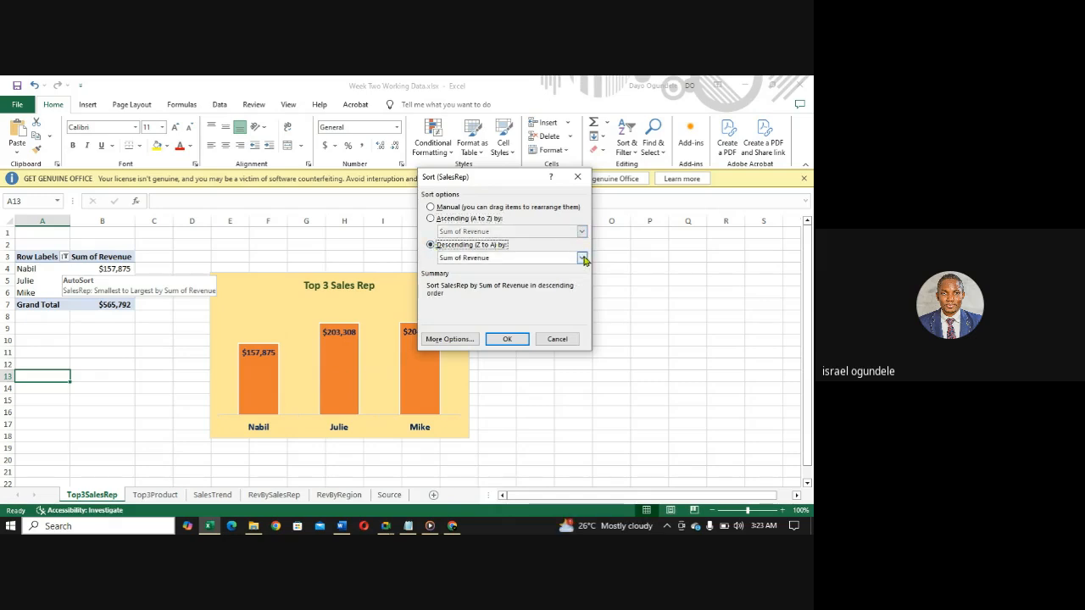
click(506, 339)
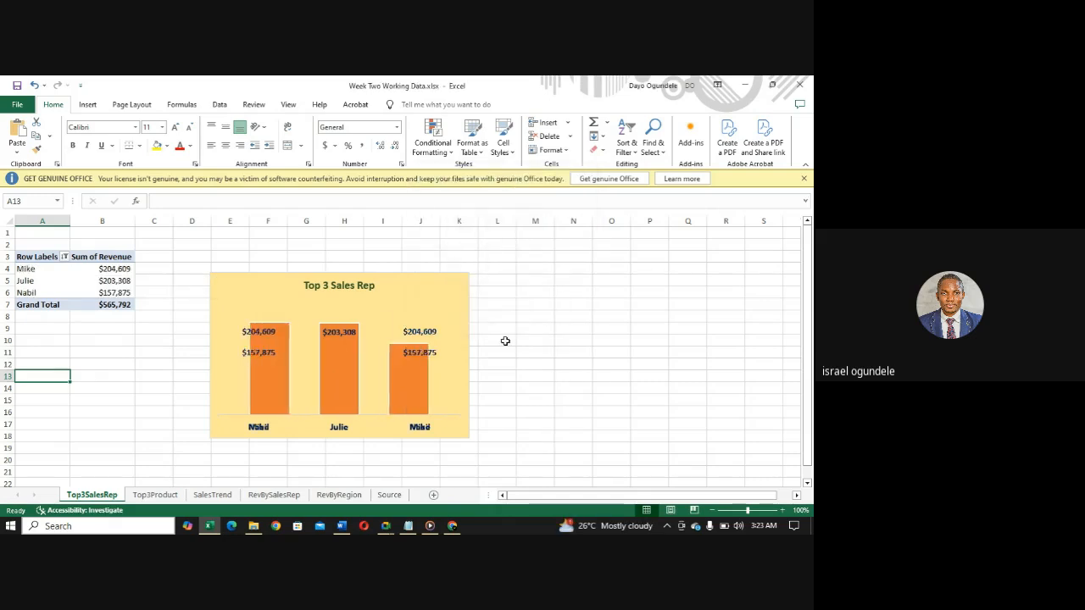
- Compare the column formatting of the charts on the Top3Product and Top3SalesRep sheets
click(154, 494)
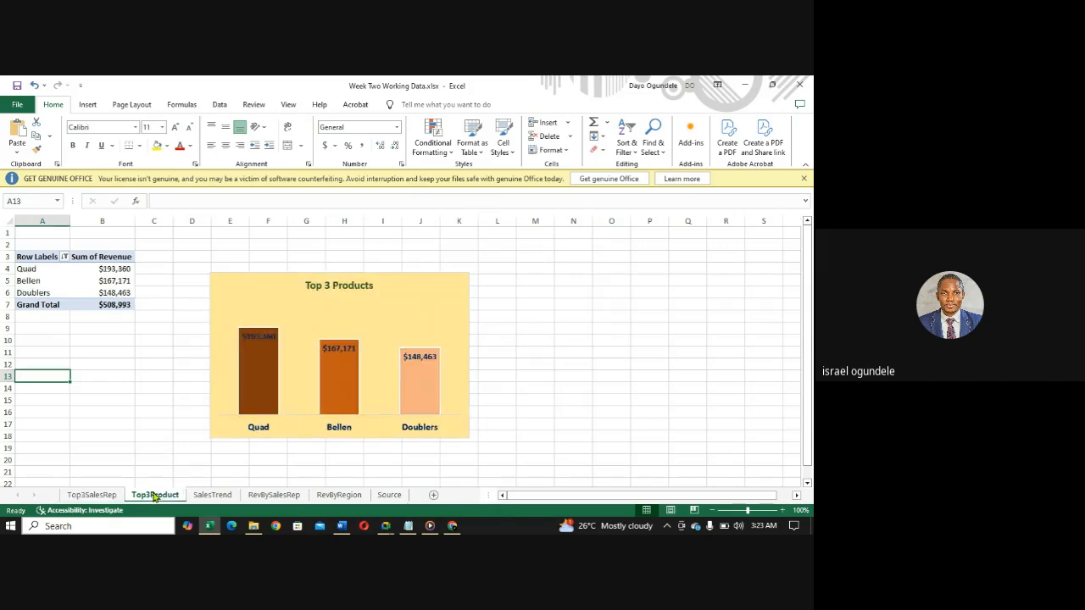
click(100, 497)
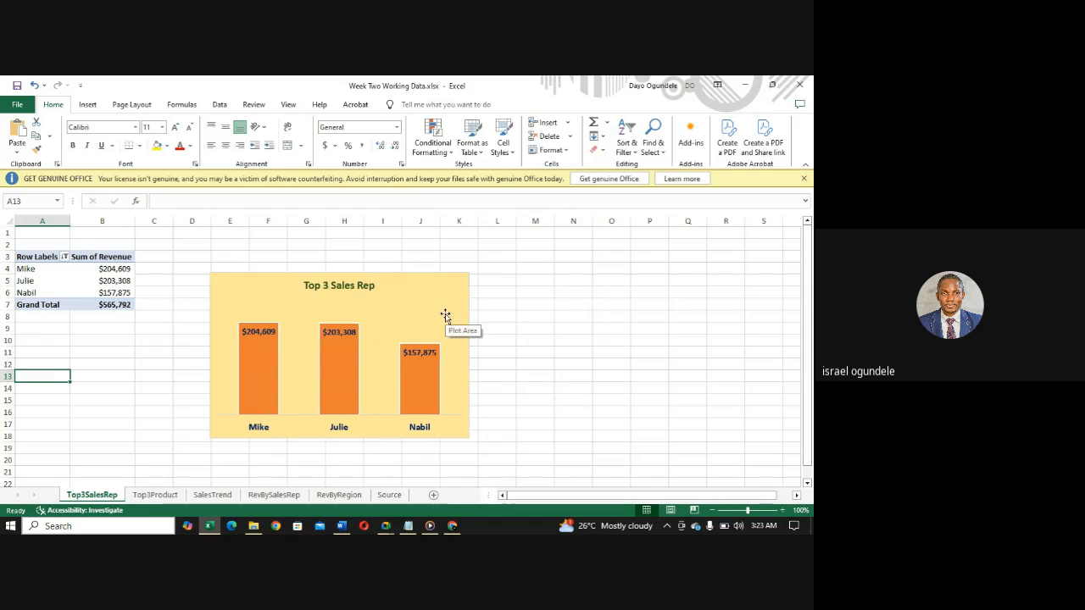
click(136, 496)
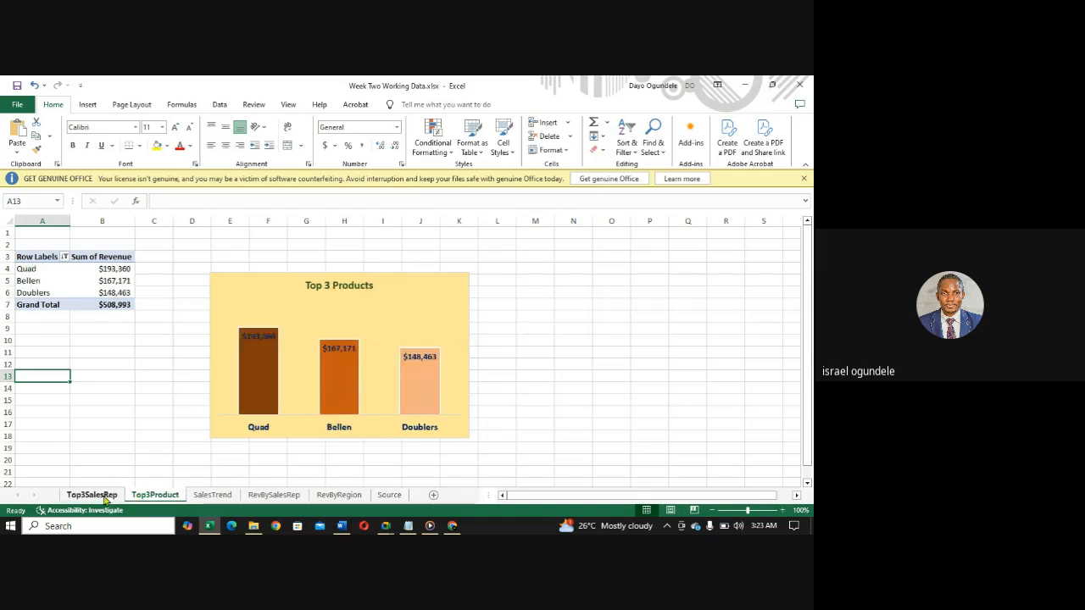
- On the Top3SalesRep sheet, fill only the first column of the chart with the darkest orange theme shade
click(106, 497)
click(348, 352)
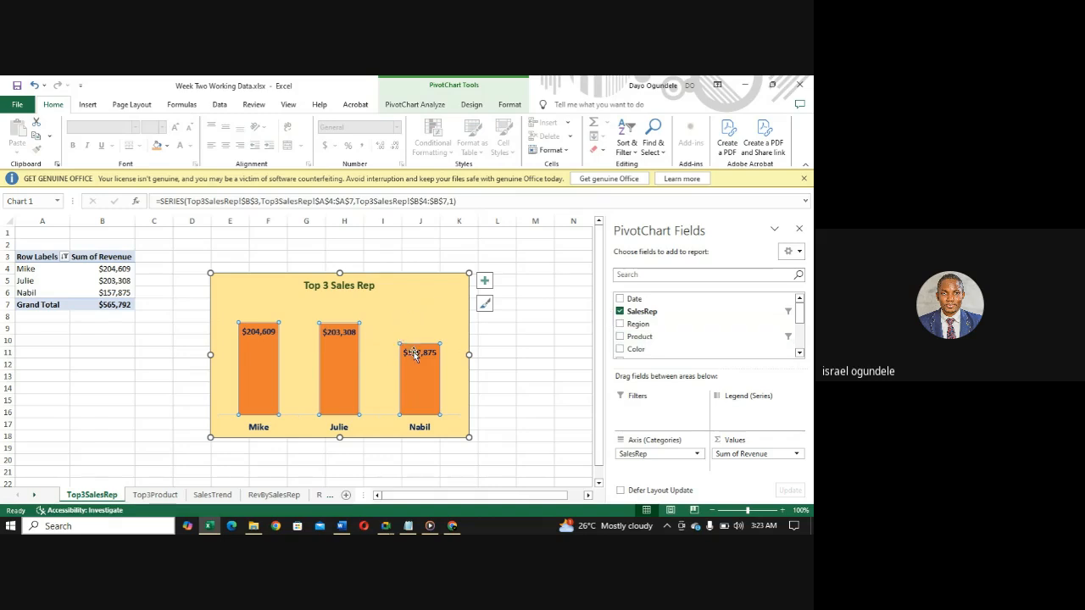
click(250, 367)
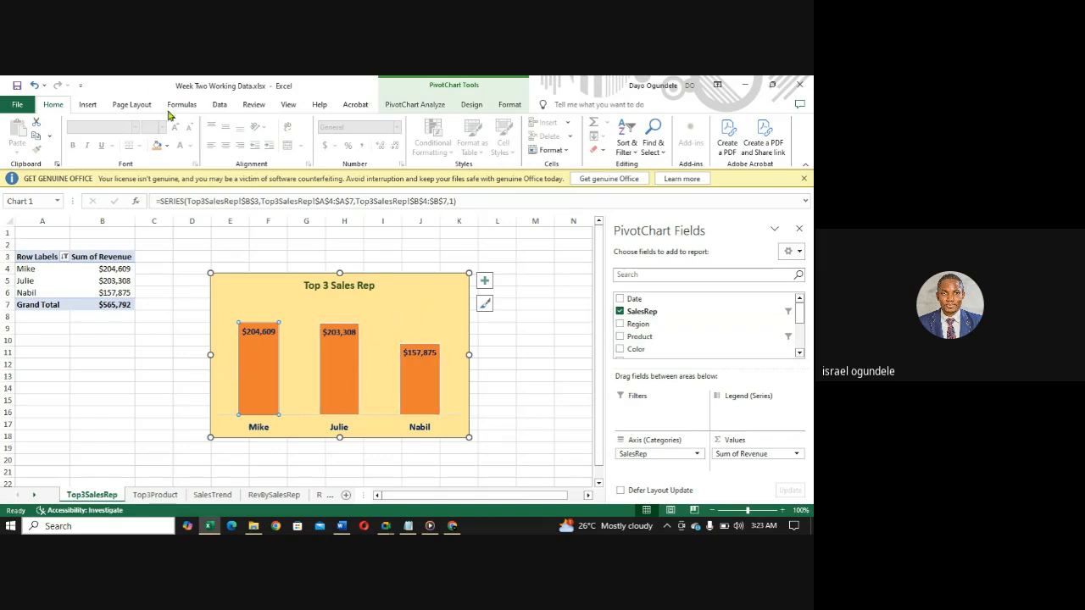
click(169, 148)
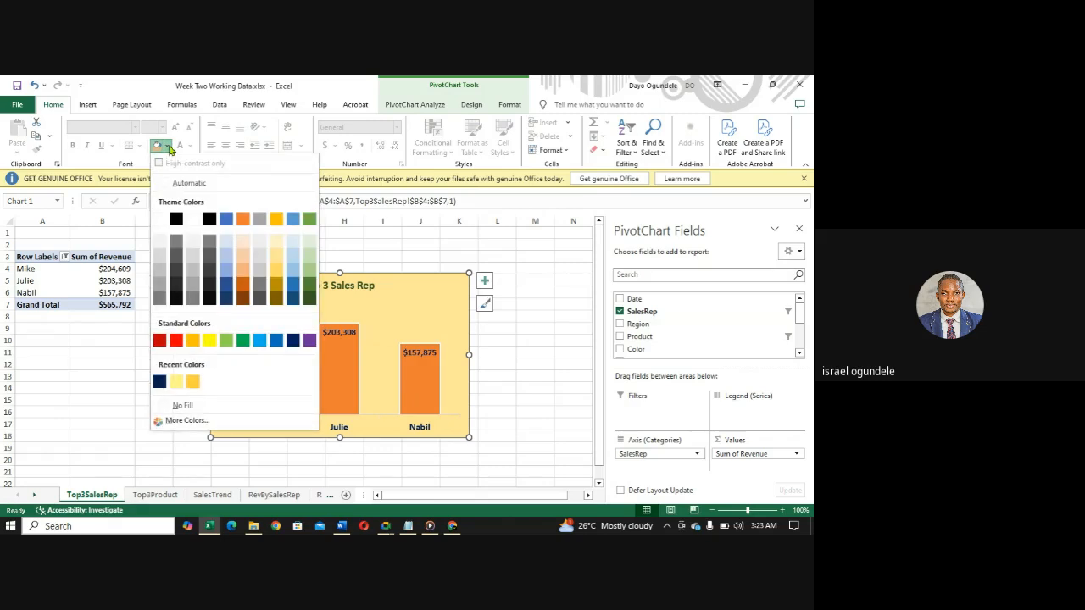
click(243, 297)
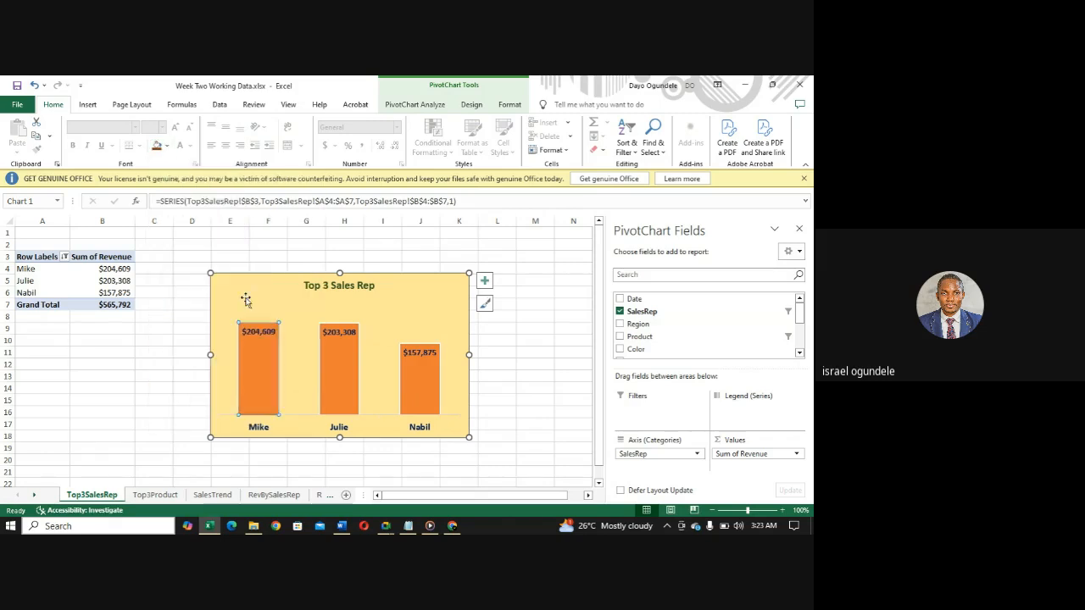
- Fill the second column of the Top 3 Sales Rep chart with dark orange and the third column with light orange
click(343, 356)
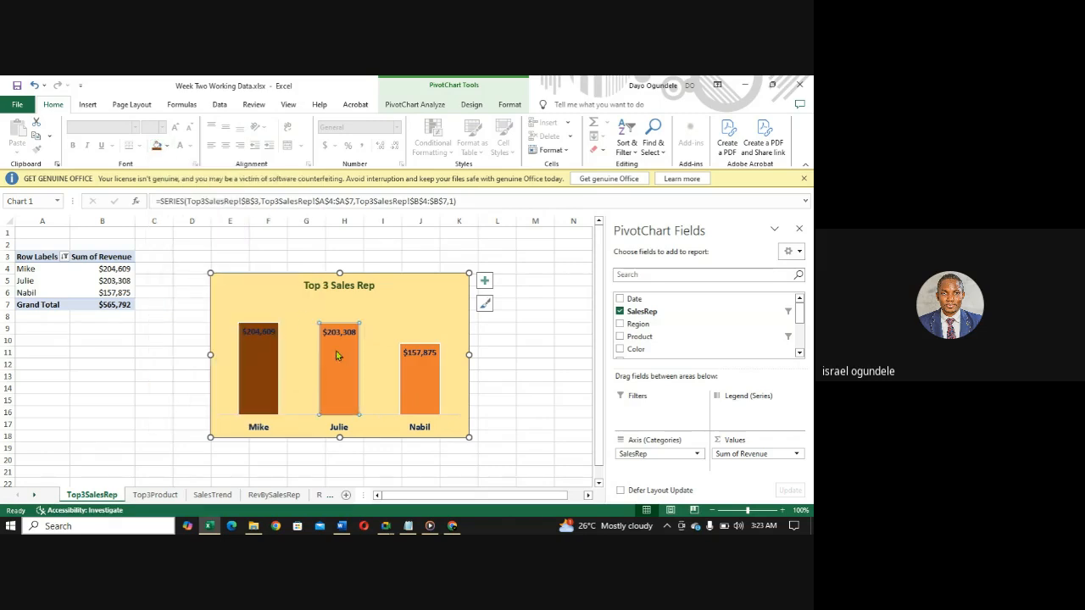
click(167, 150)
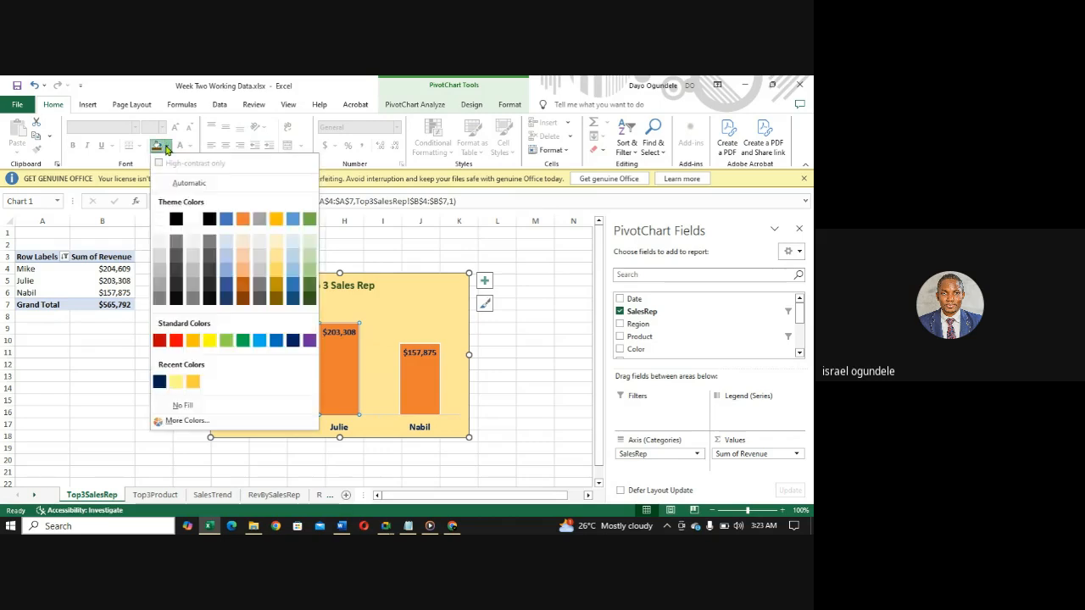
click(243, 290)
click(419, 370)
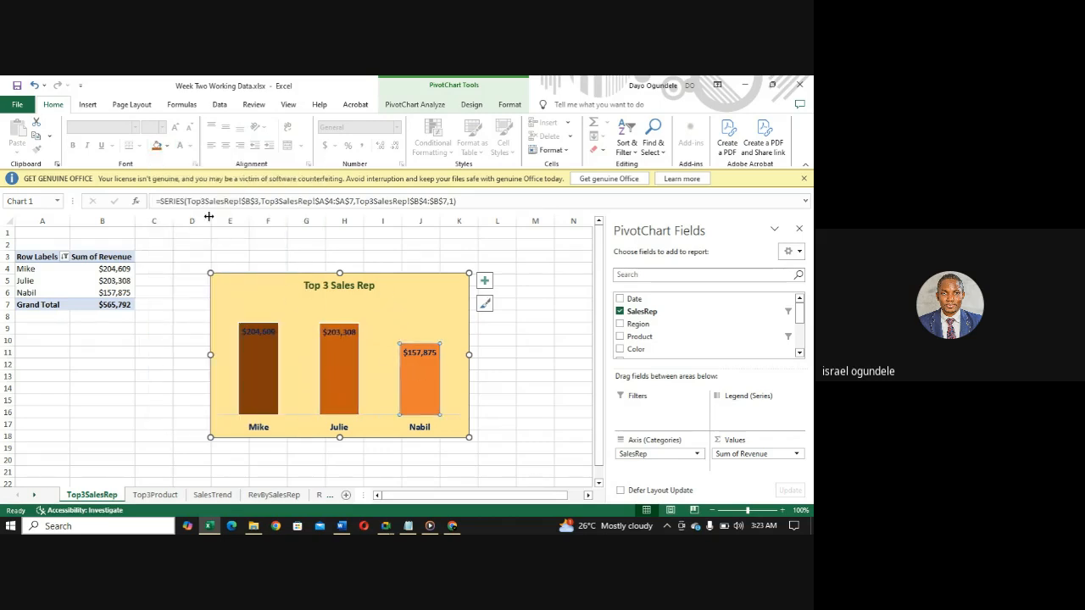
click(167, 147)
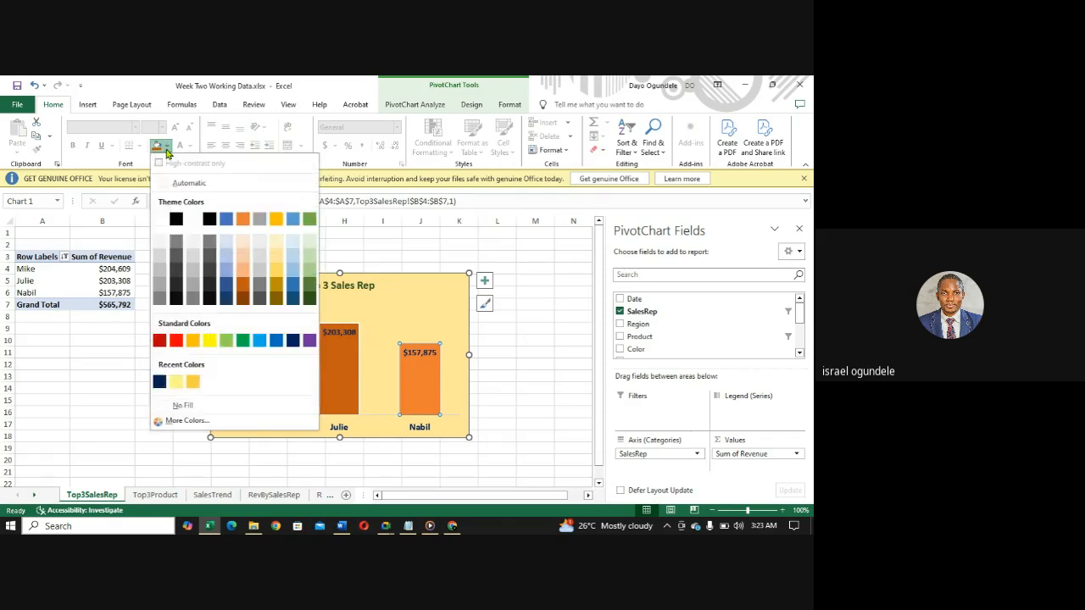
click(246, 273)
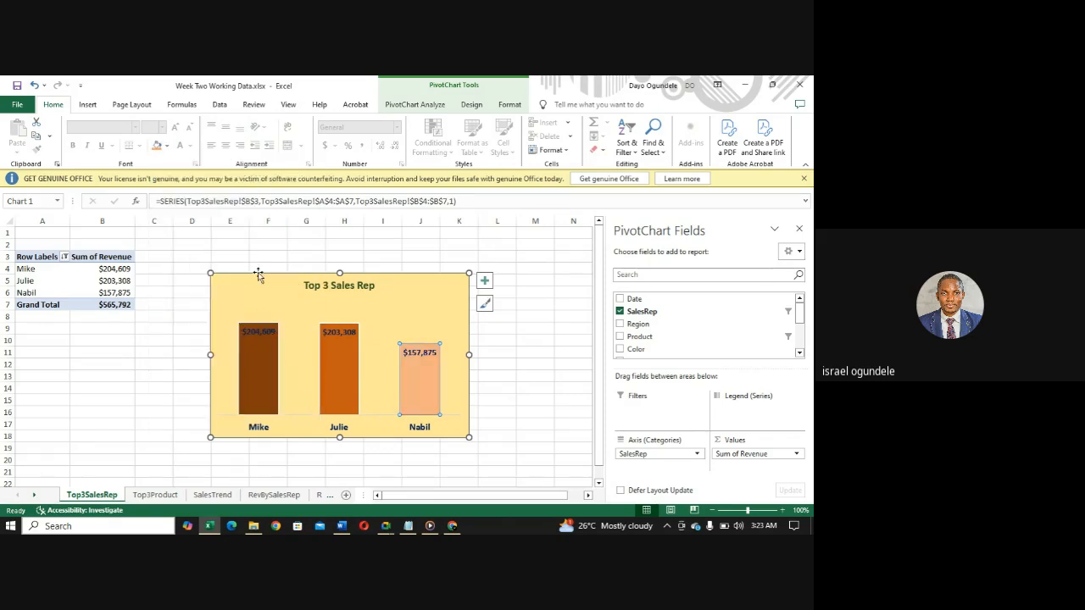
- Check the series overlap and gap width of the Top 3 Sales Rep chart's columns in the data series formatting options
click(258, 331)
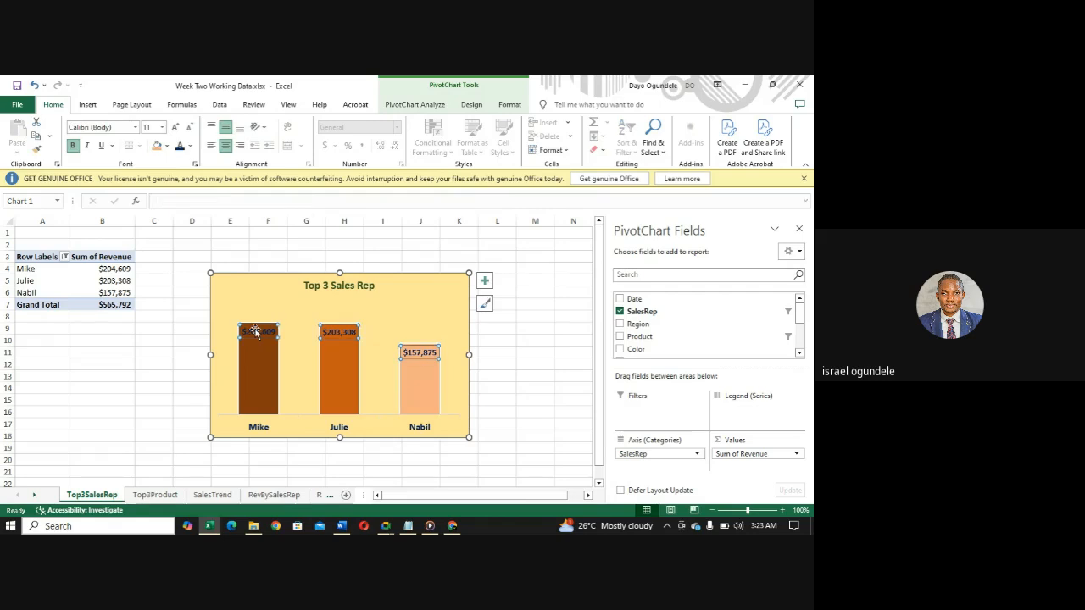
click(263, 379)
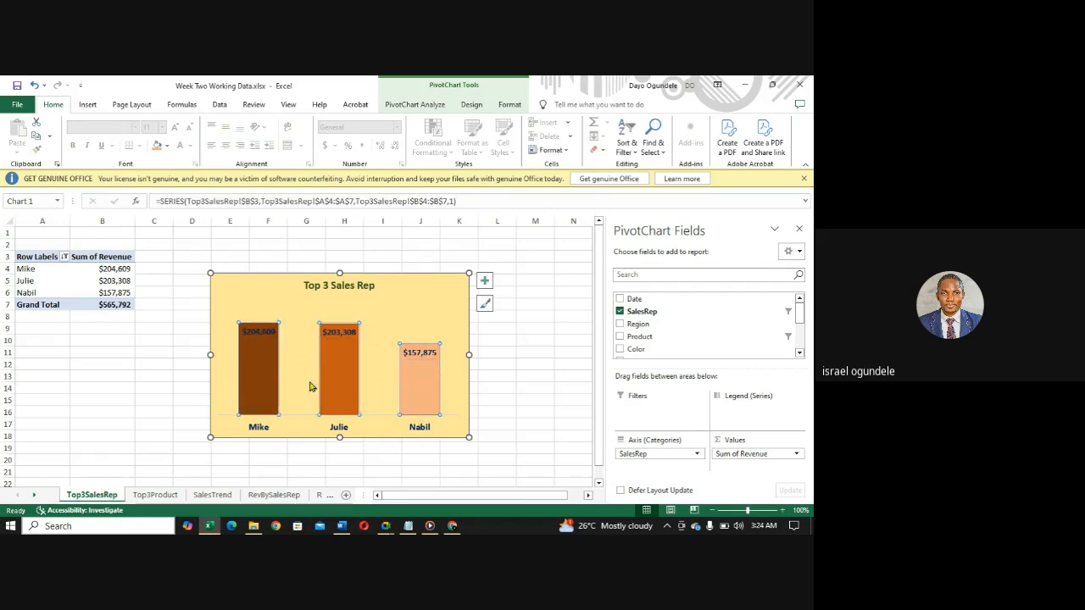
right_click(259, 360)
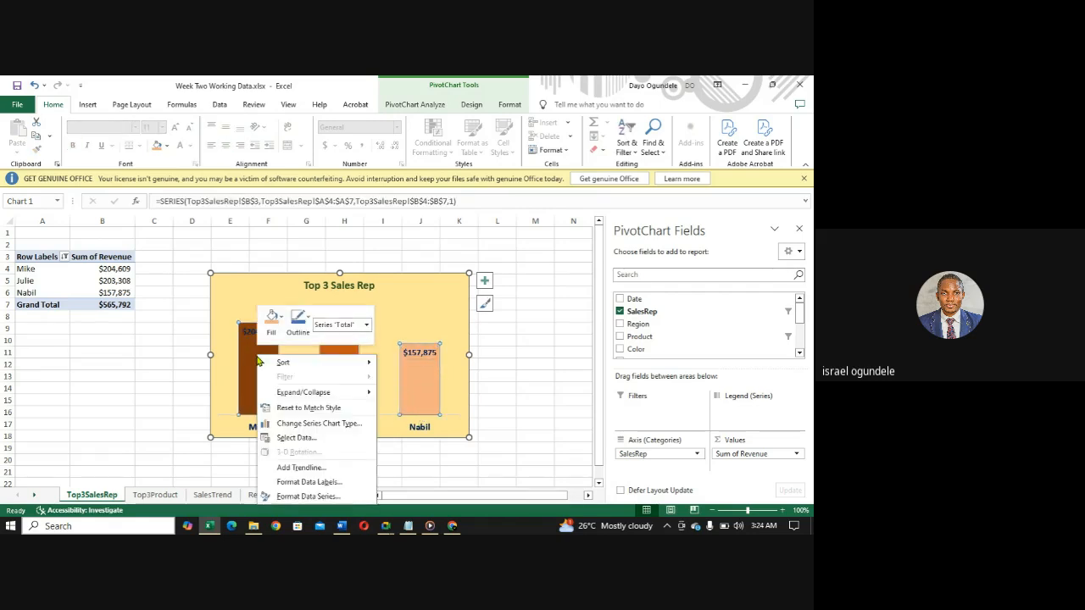
click(299, 498)
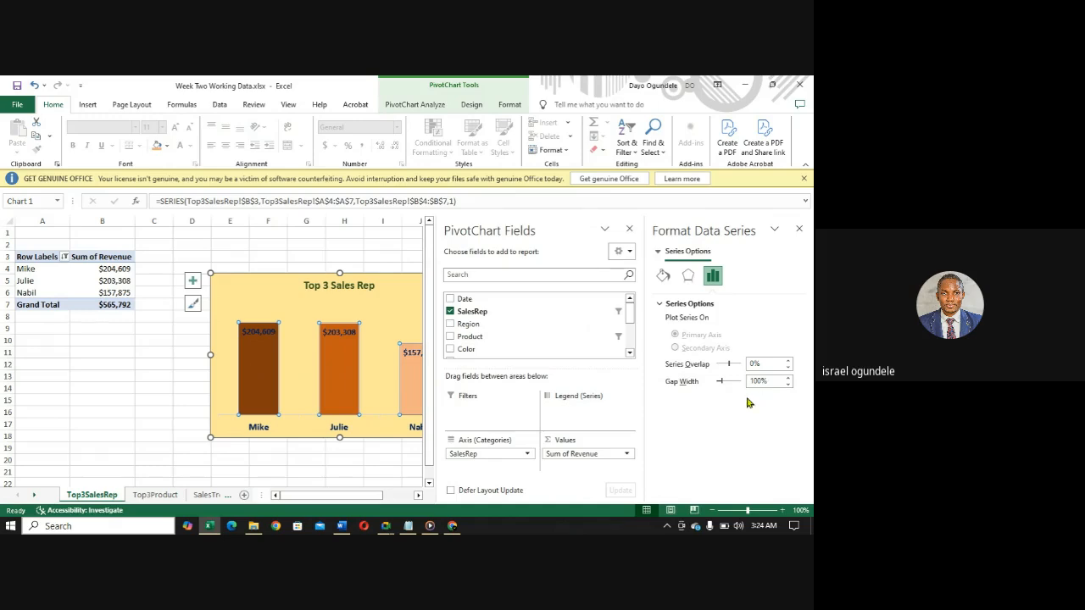
click(295, 247)
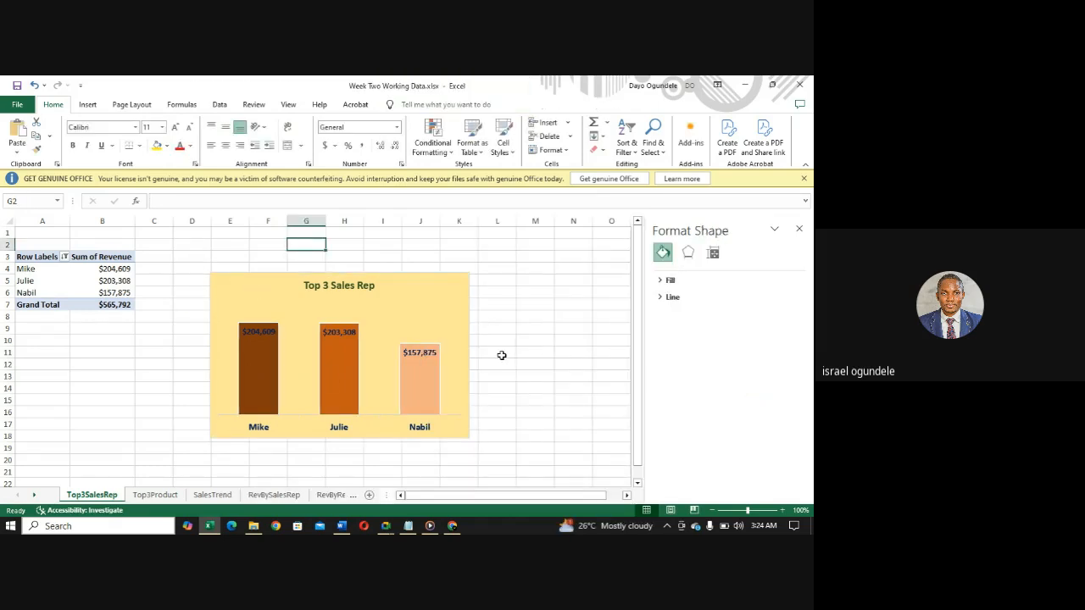
- Switch to the Word document with the practical questions, review the report requirements, and return to the Excel workbook
click(341, 526)
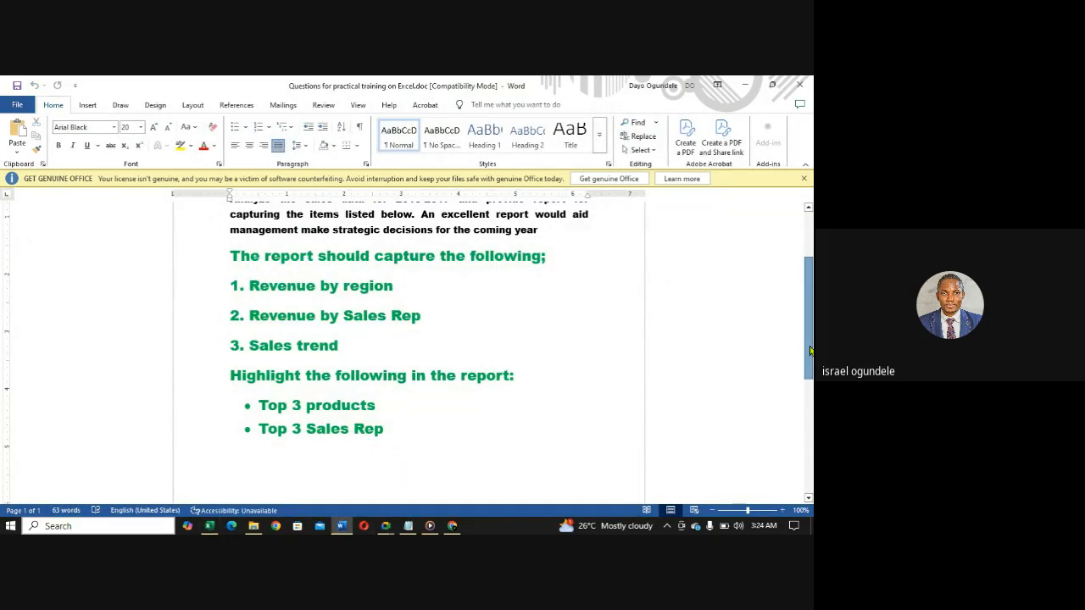
scroll(809, 350, up, 2)
scroll(800, 329, down, 3)
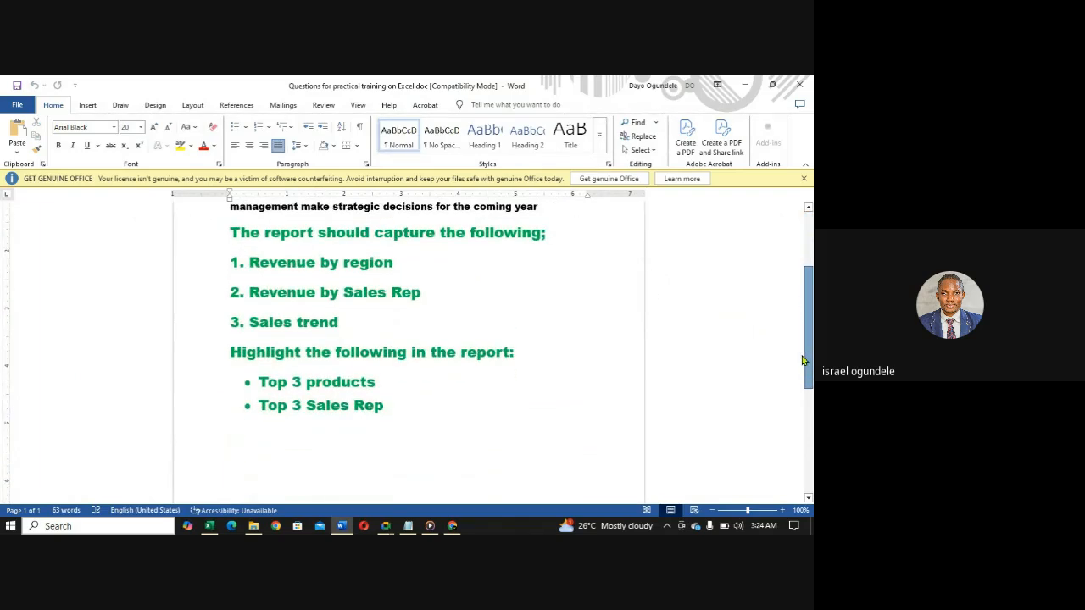
scroll(797, 302, up, 5)
scroll(793, 330, down, 4)
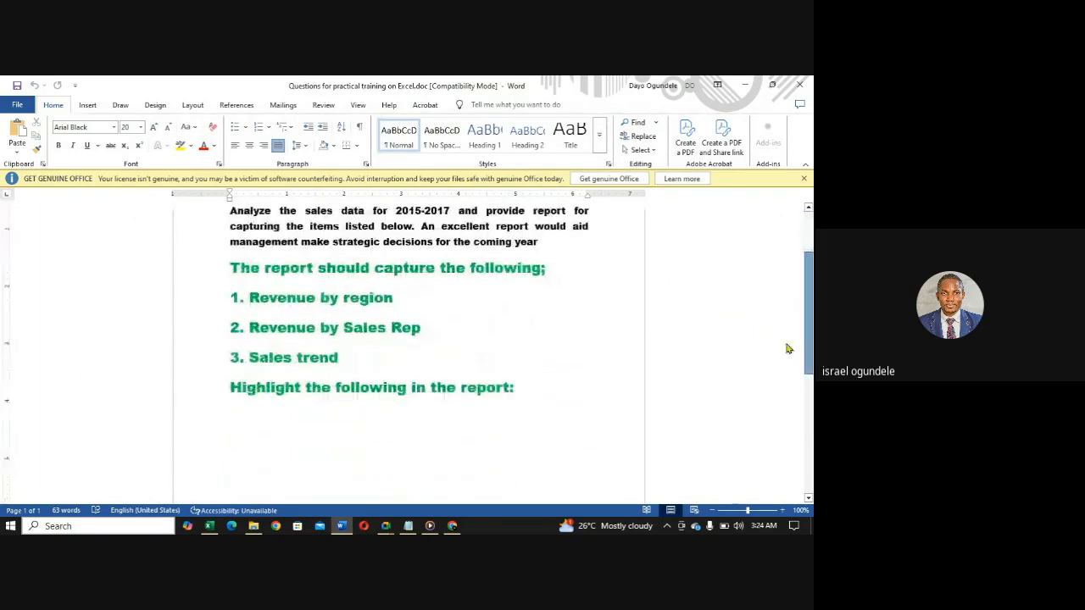
click(342, 527)
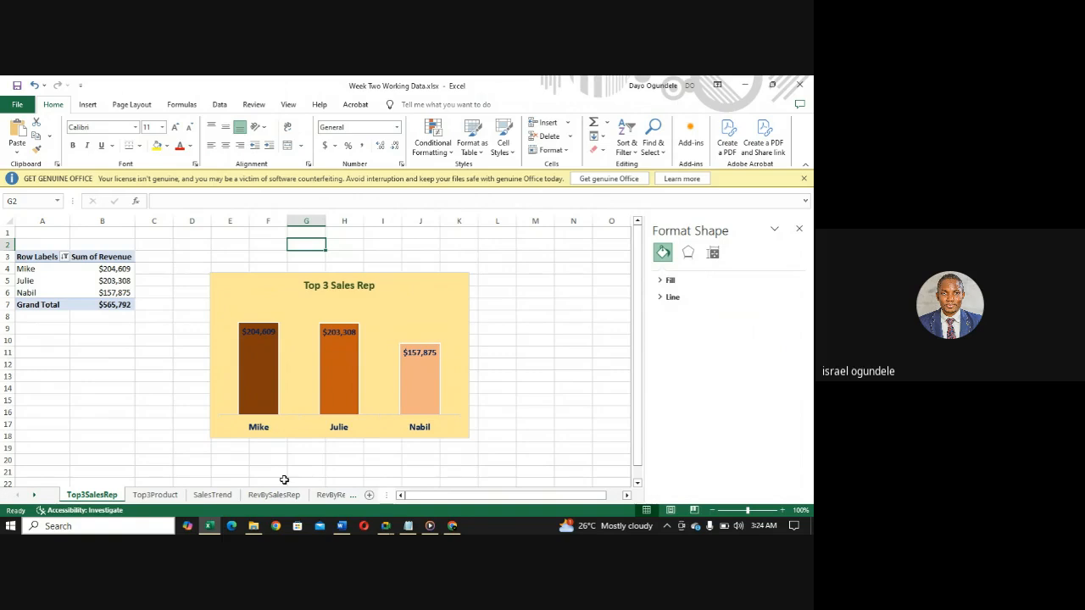
- Review the charts on the Top3Product, SalesTrend and RevBySalesRep sheets
click(154, 496)
click(212, 495)
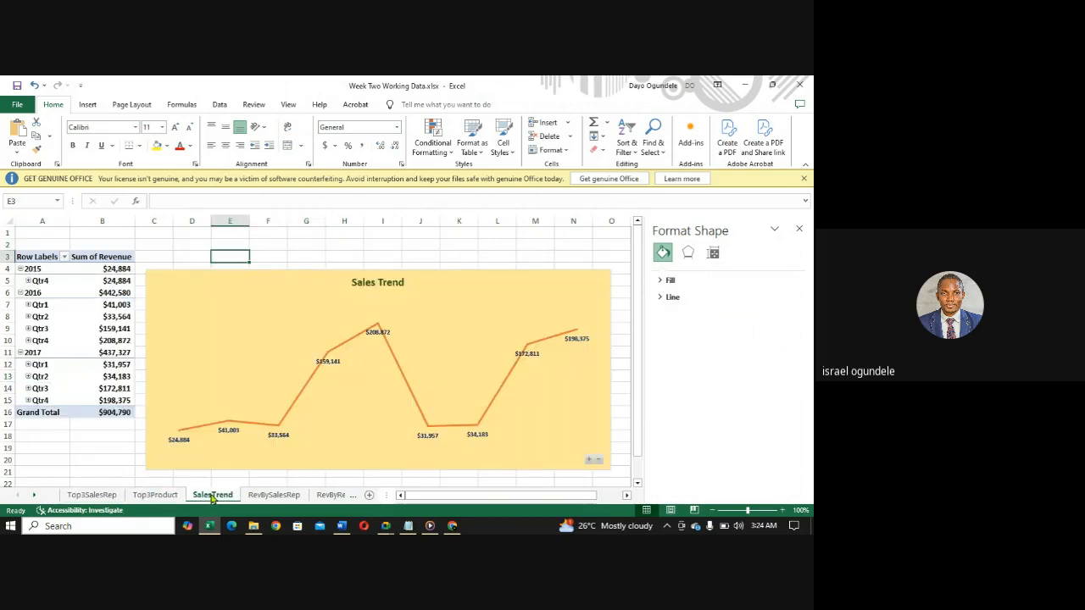
click(262, 495)
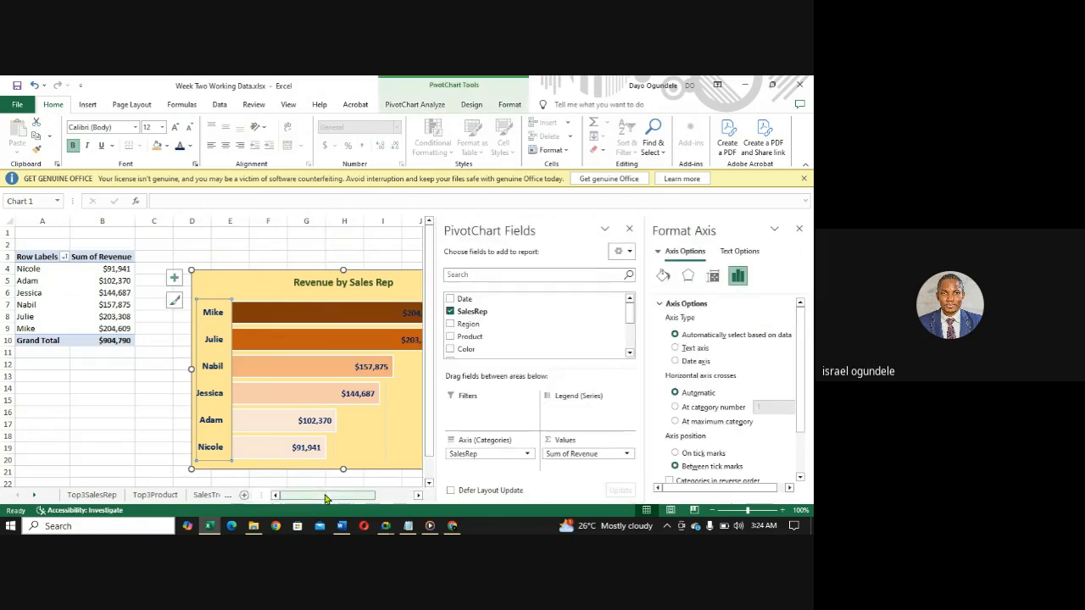
click(206, 494)
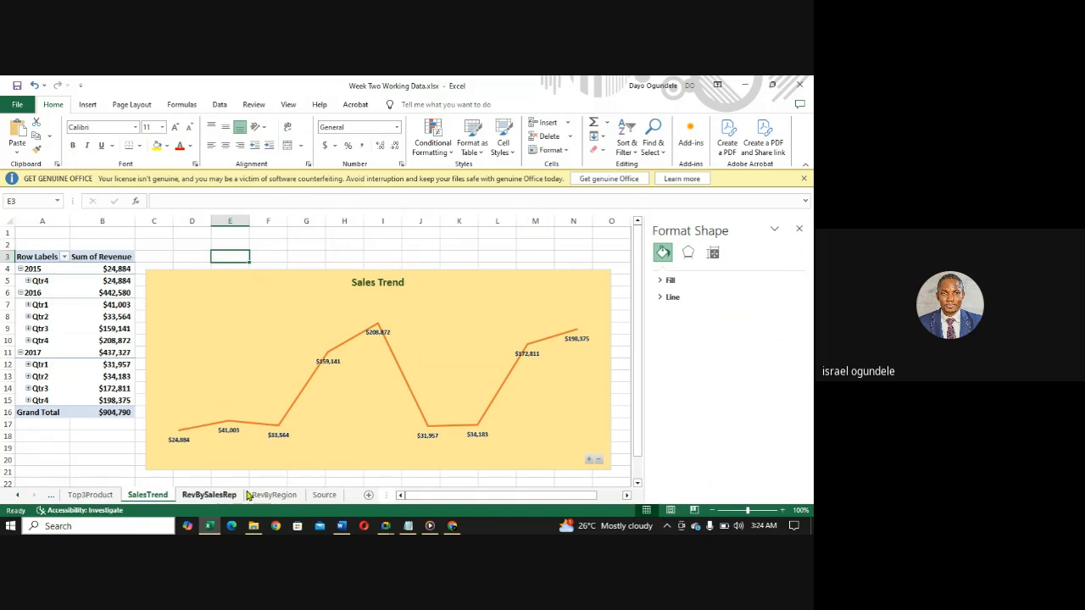
- Go to the Top3Product sheet and display the commands for inserting objects
click(85, 497)
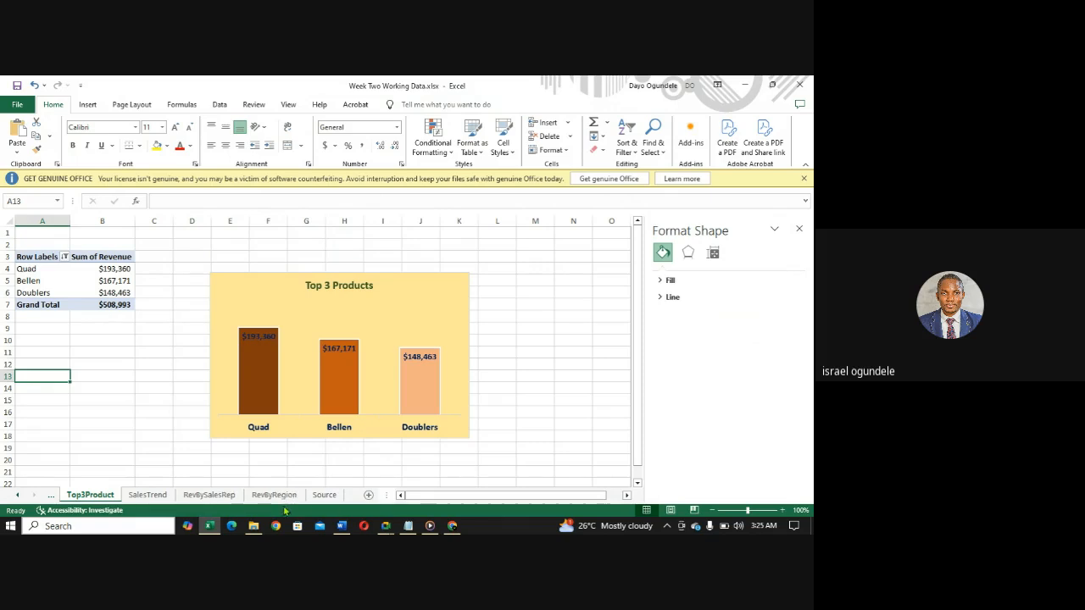
click(88, 104)
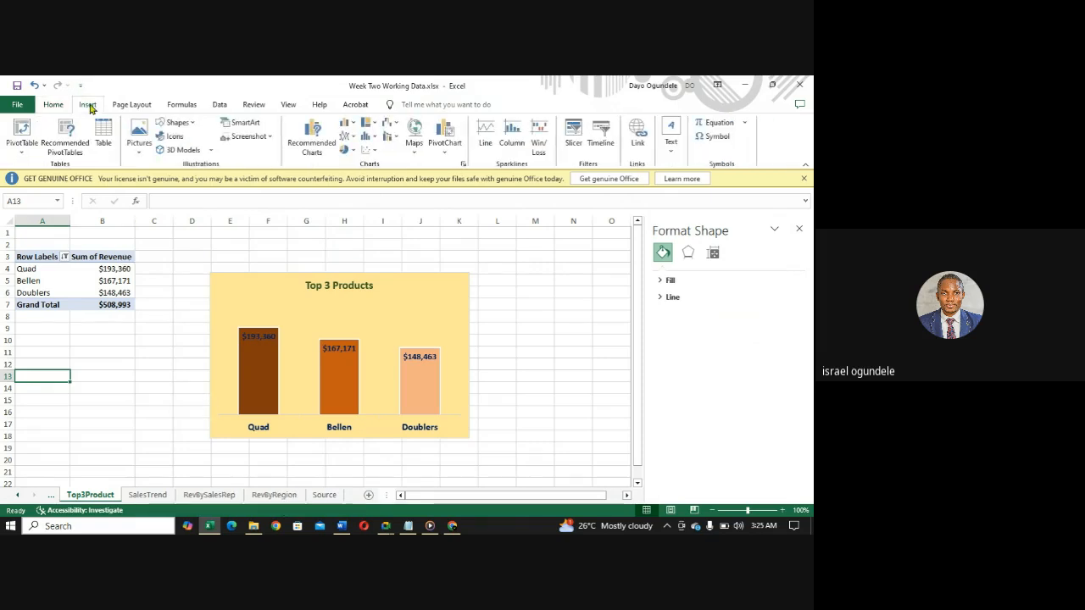
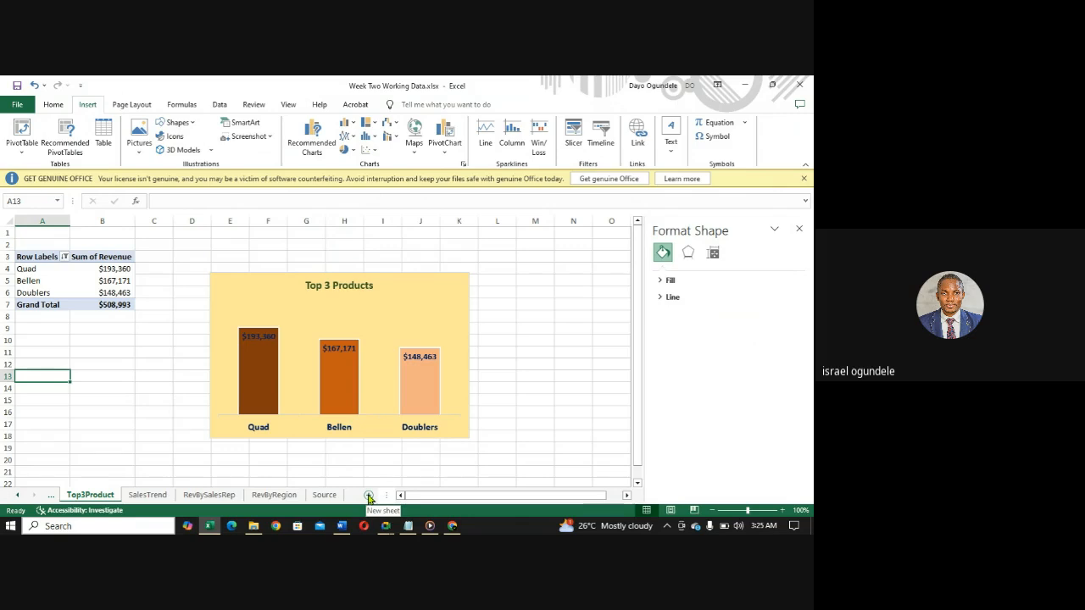
- Add a new worksheet and move it ahead of Top3SalesRep as the first sheet in the workbook
click(369, 497)
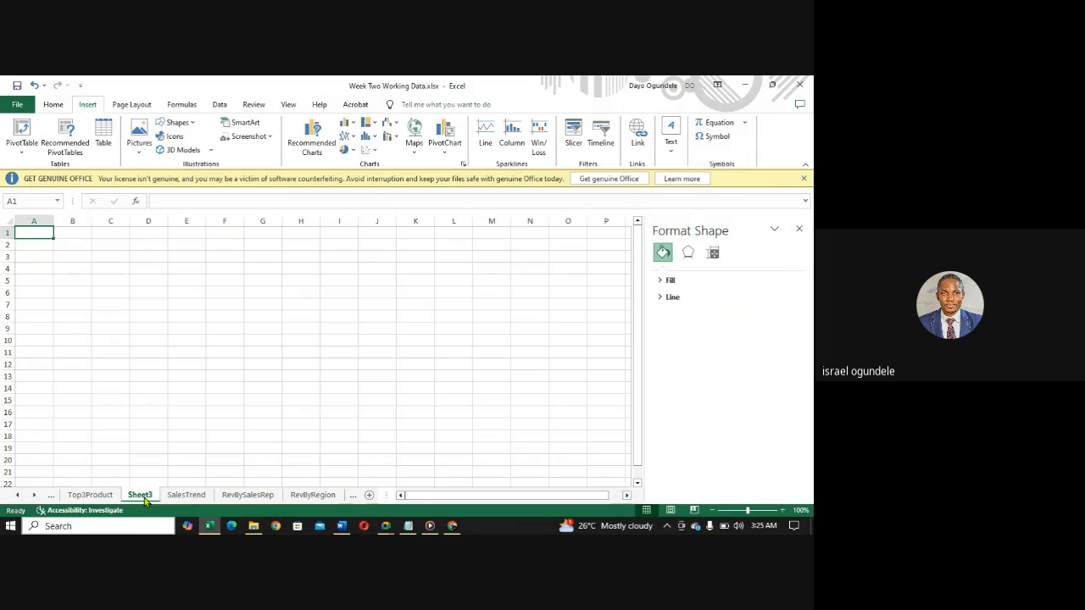
drag(144, 500, 87, 500)
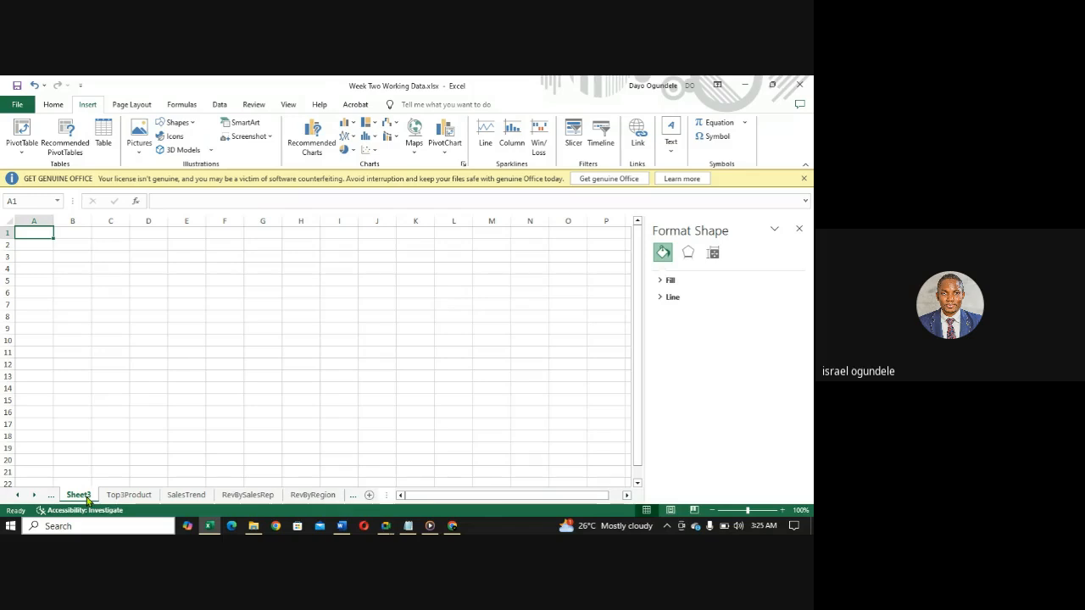
click(17, 496)
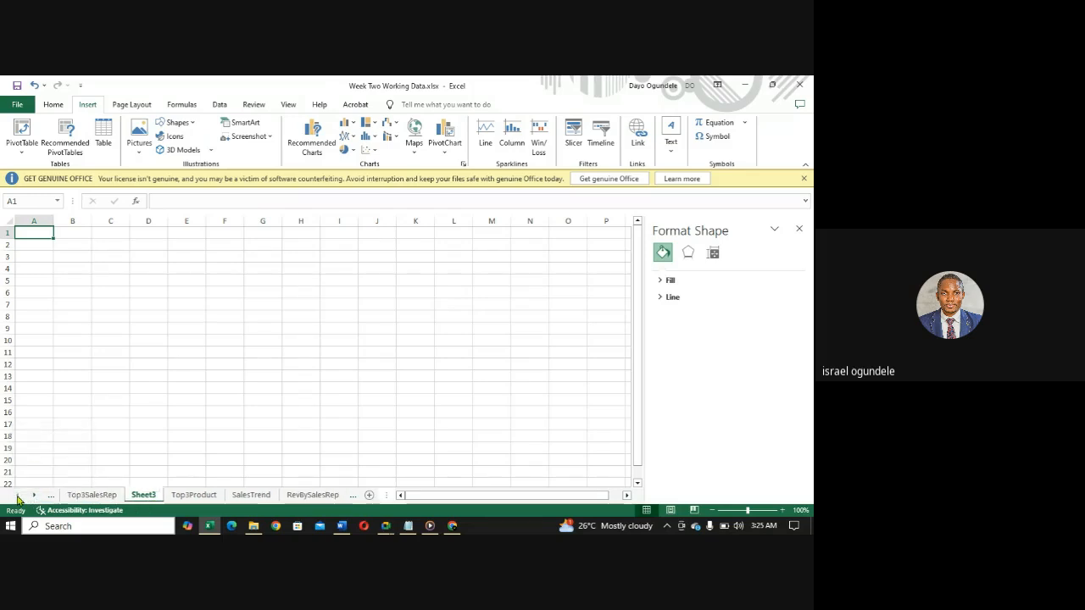
click(78, 497)
click(142, 497)
drag(91, 499, 91, 498)
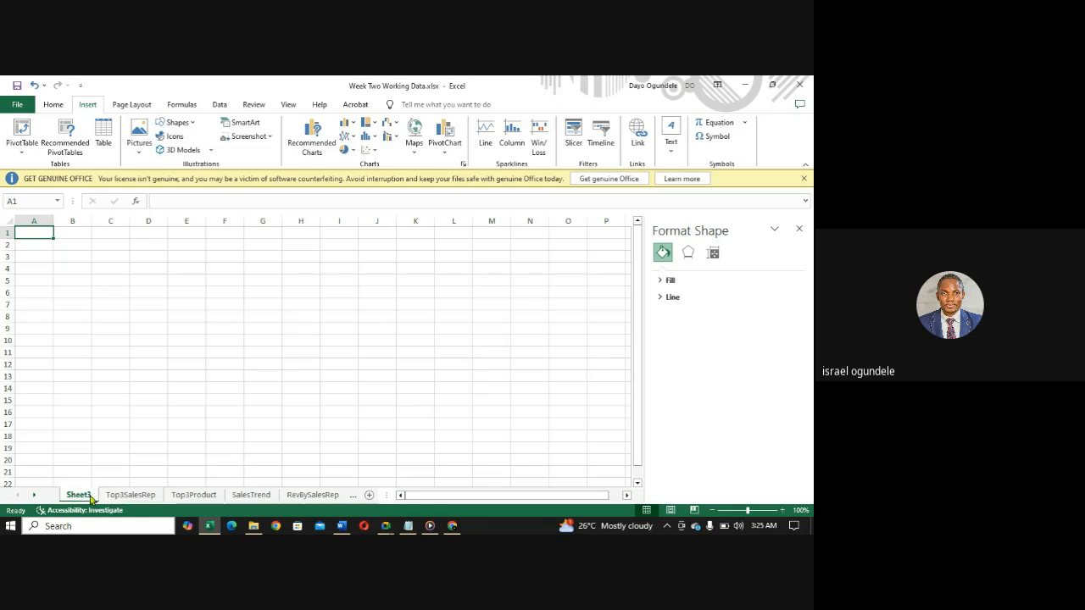
- Rename the new first sheet as DASHBOARD
right_click(90, 498)
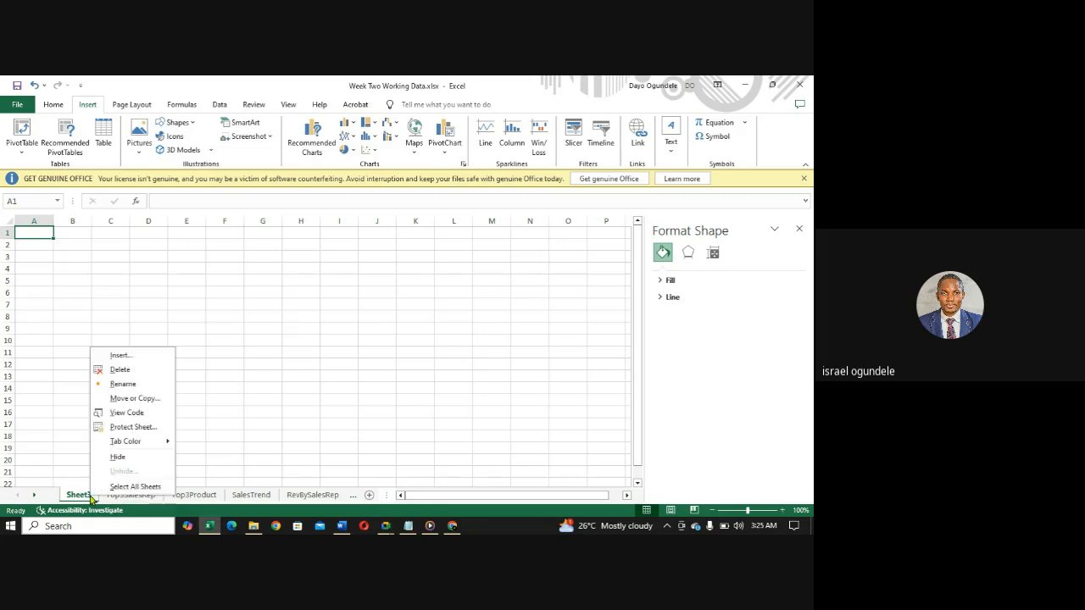
click(123, 384)
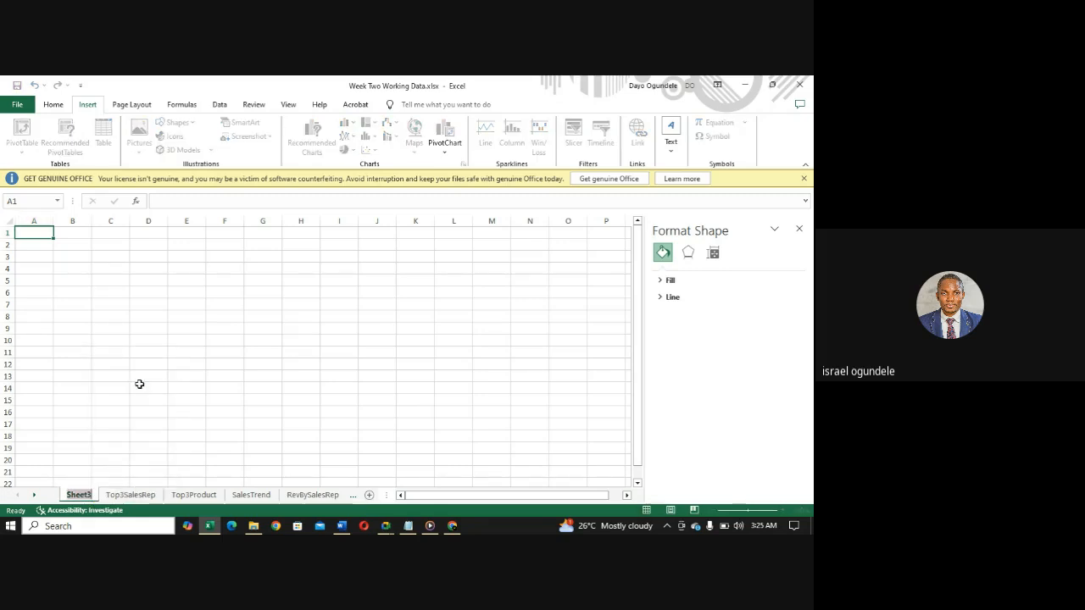
text(DASHB)
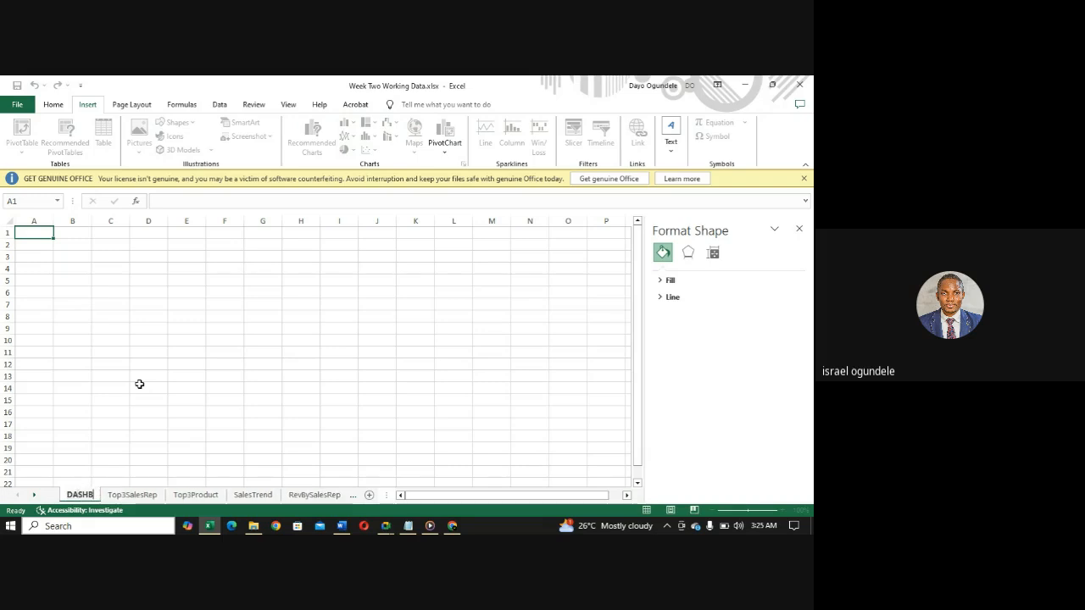
text(OARD)
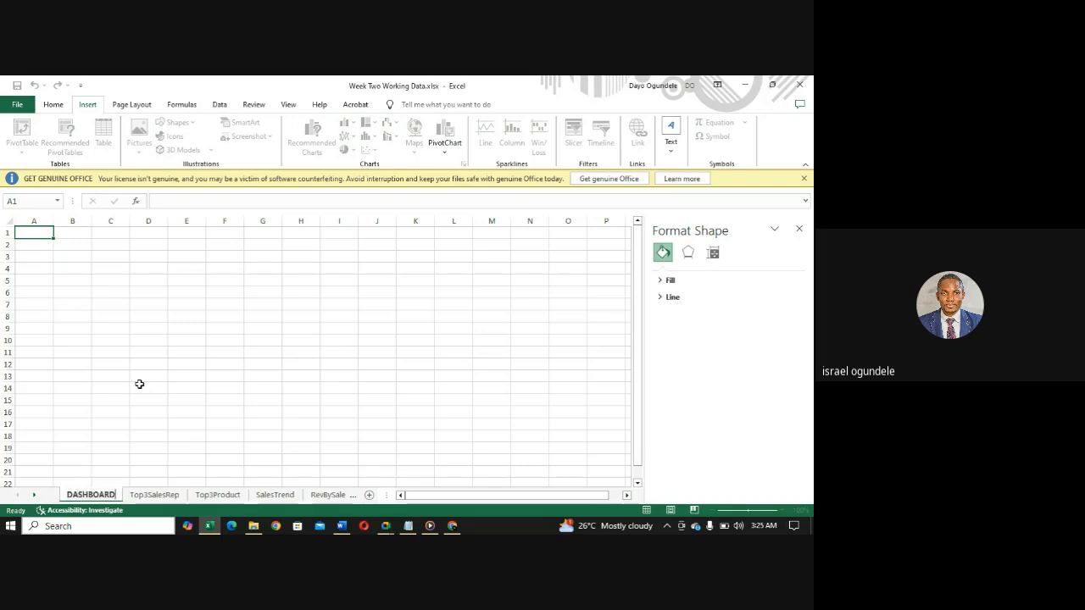
click(170, 392)
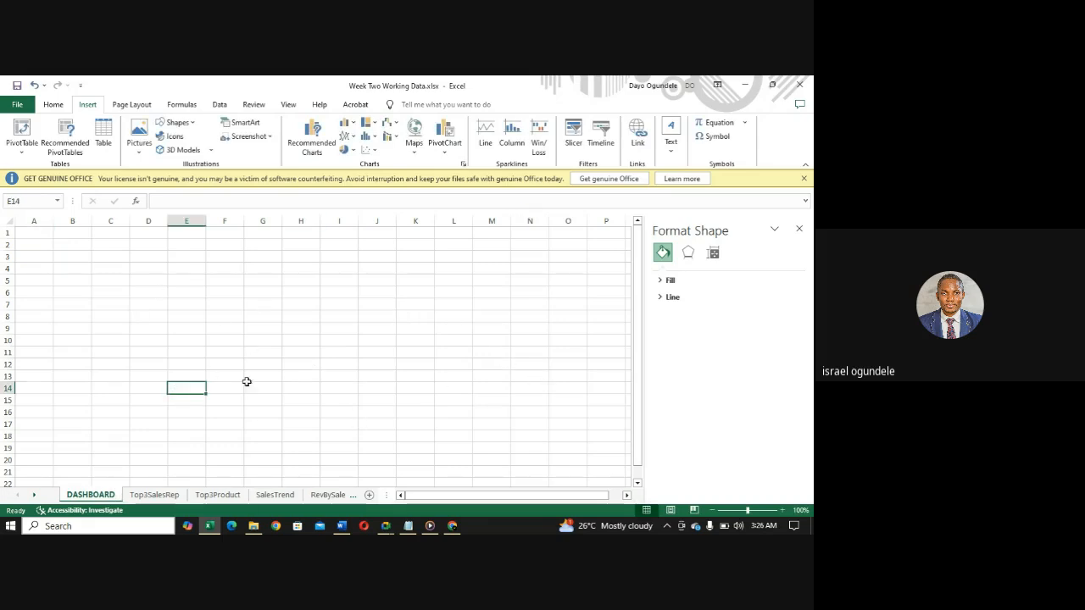
- Close the Format Shape pane and hide the gridlines on the DASHBOARD sheet
click(800, 231)
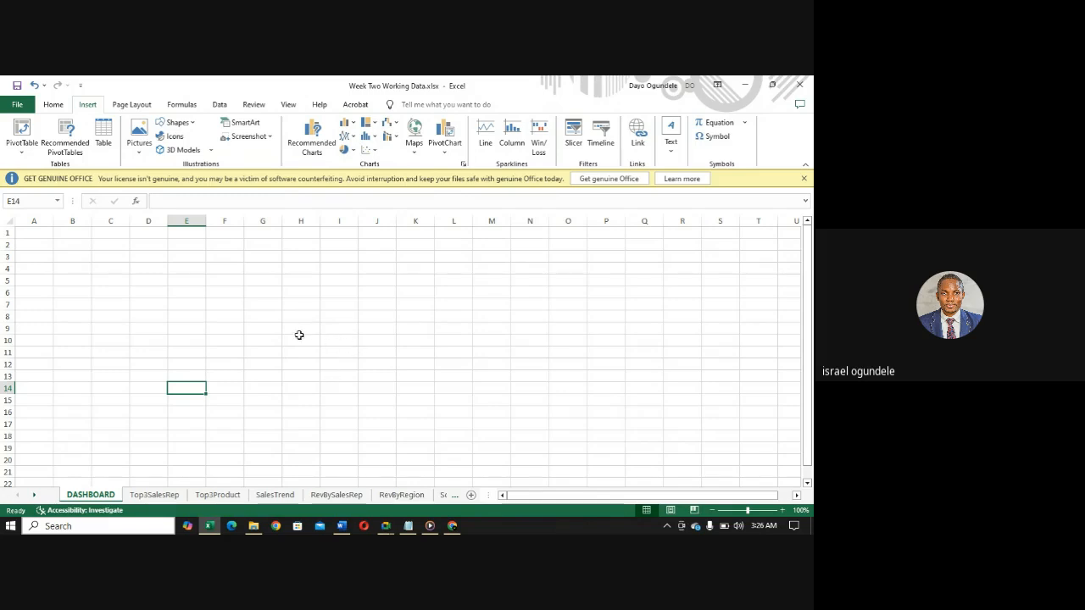
click(289, 105)
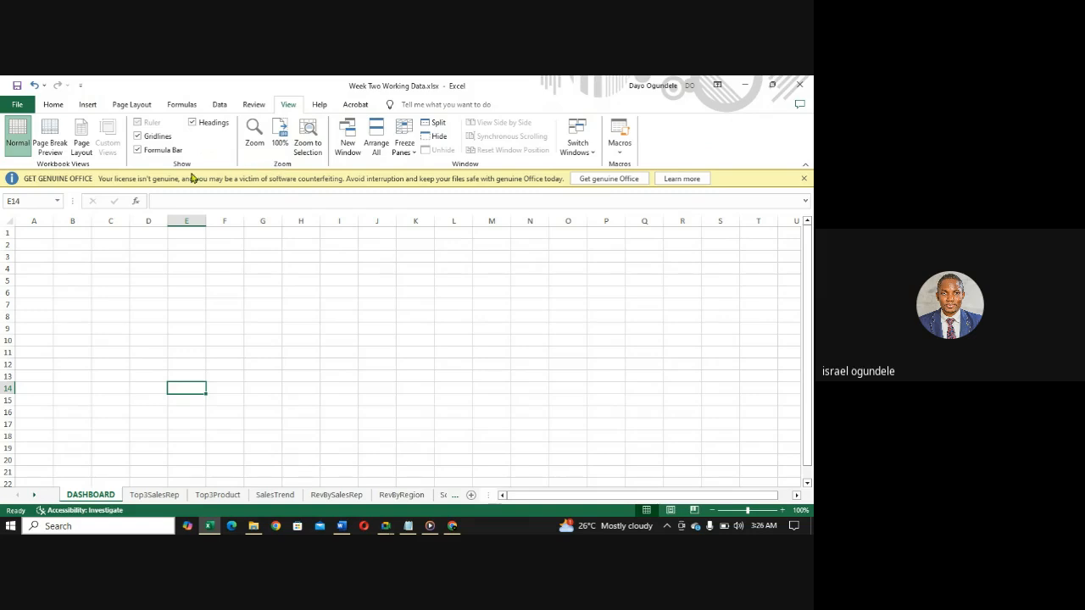
click(138, 137)
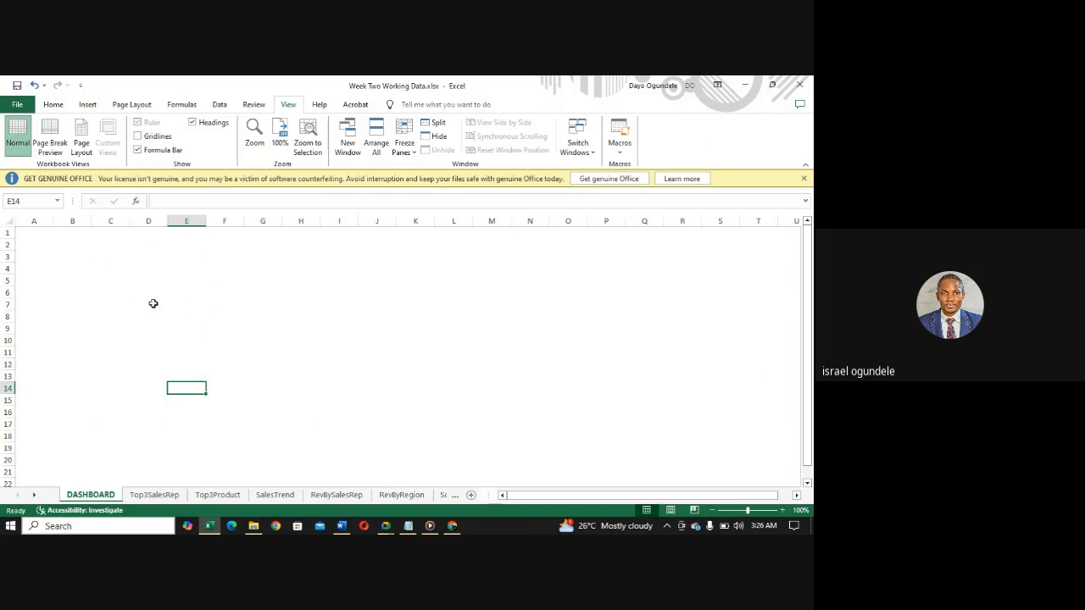
- Set the DASHBOARD sheet's page orientation to Landscape
click(131, 104)
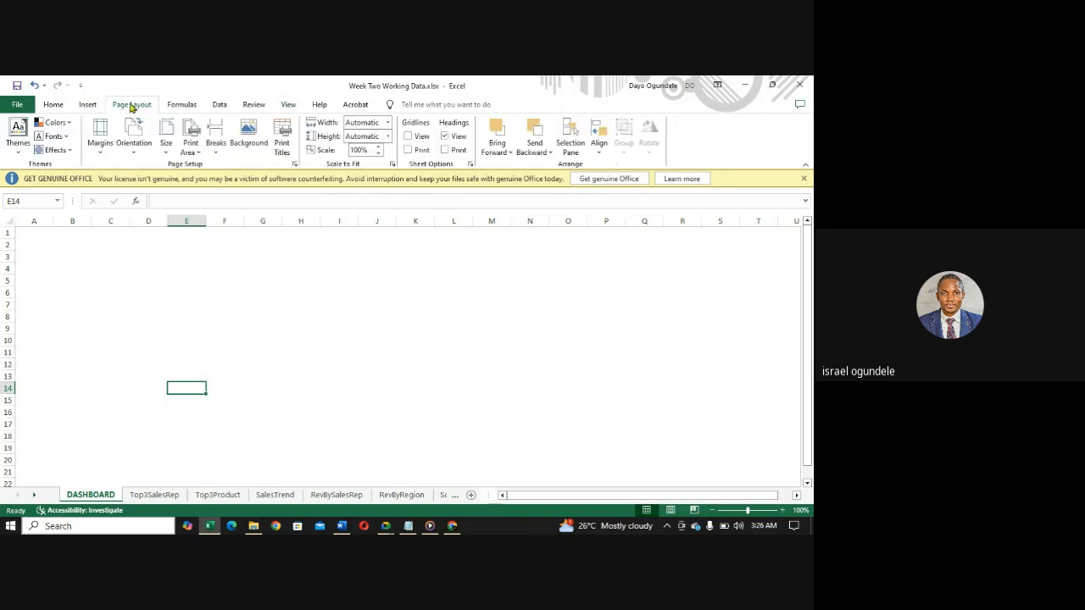
click(134, 152)
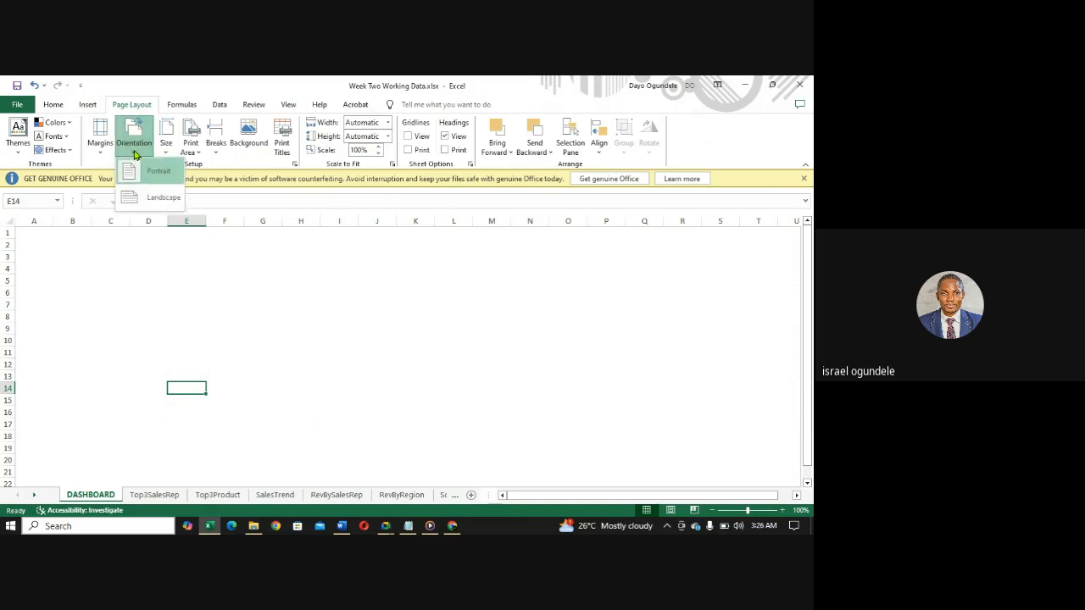
click(152, 203)
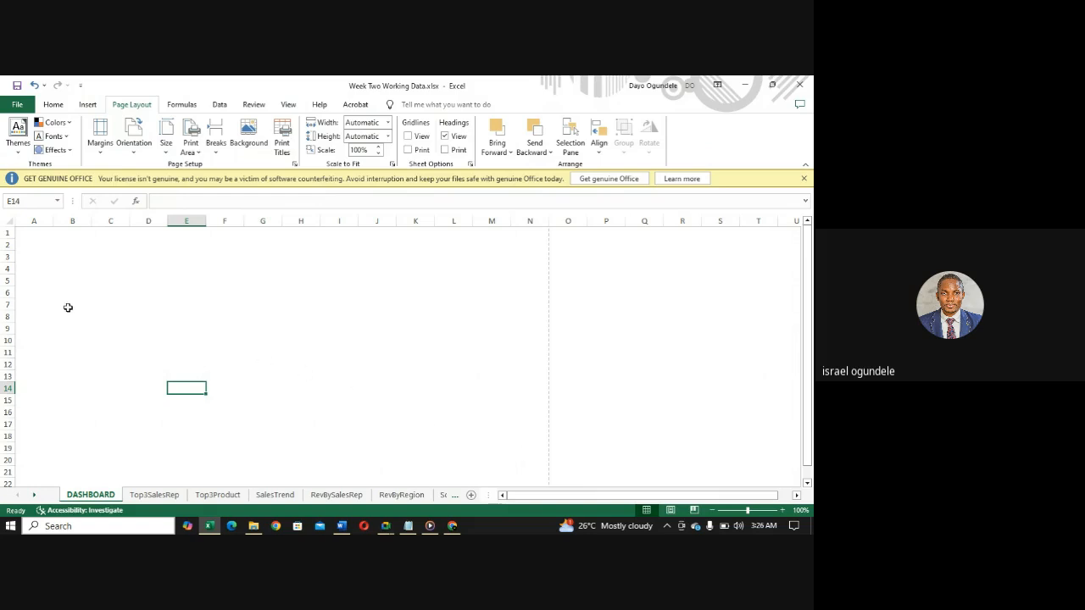
- Fill the one-page range A1:N33 on the DASHBOARD sheet with Black, Text 1, Lighter 50%
click(22, 232)
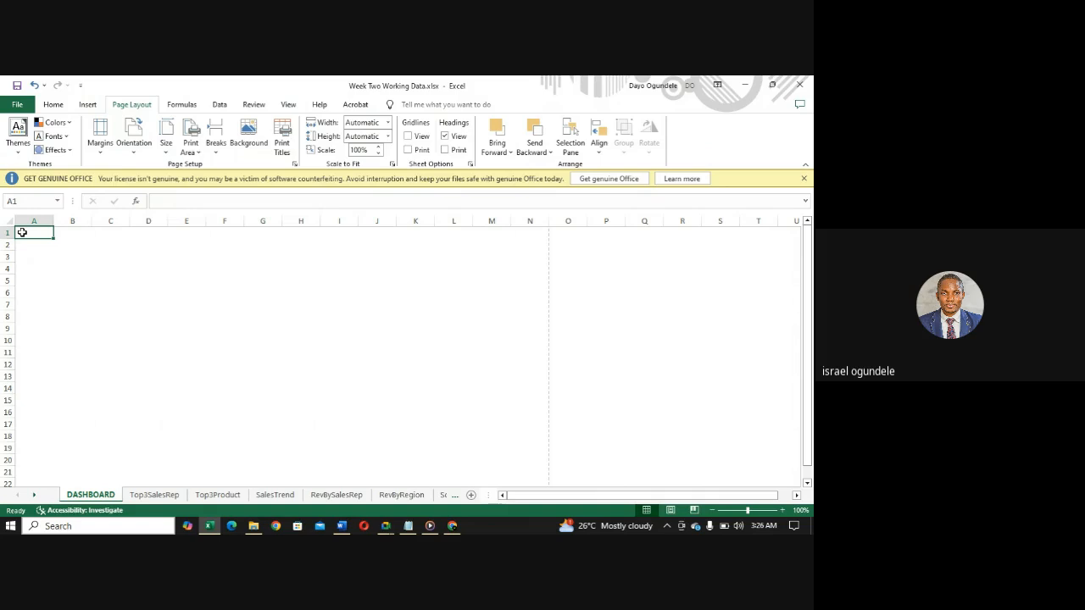
drag(22, 232, 543, 446)
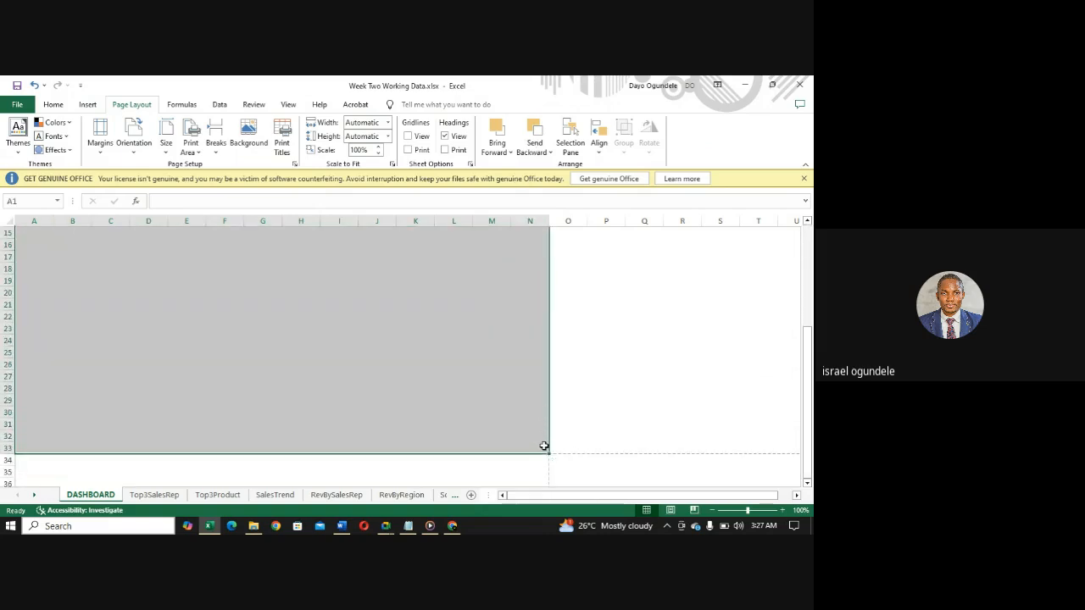
click(56, 106)
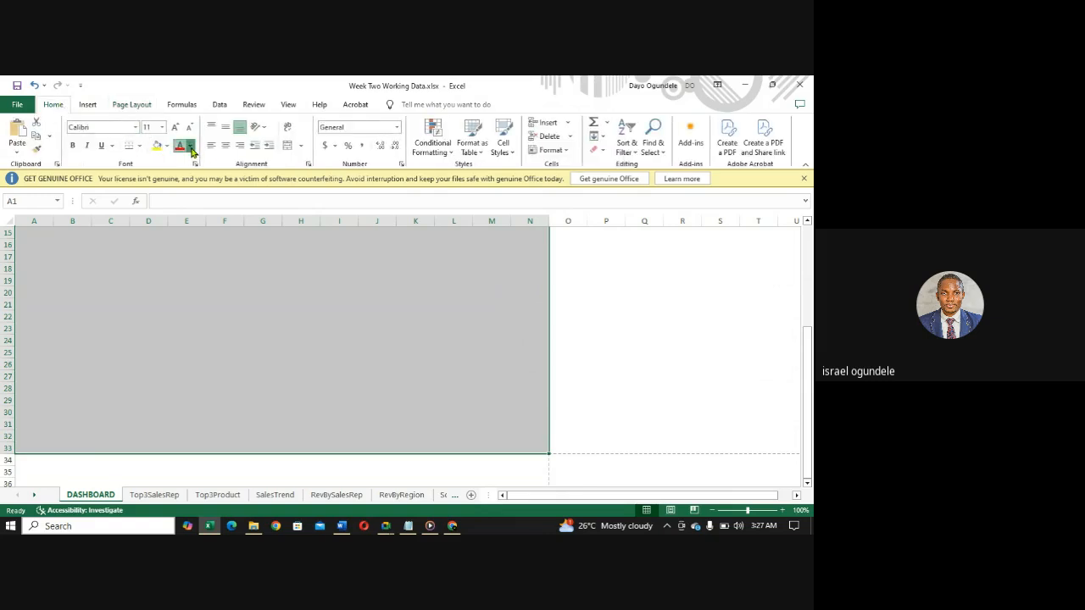
click(191, 147)
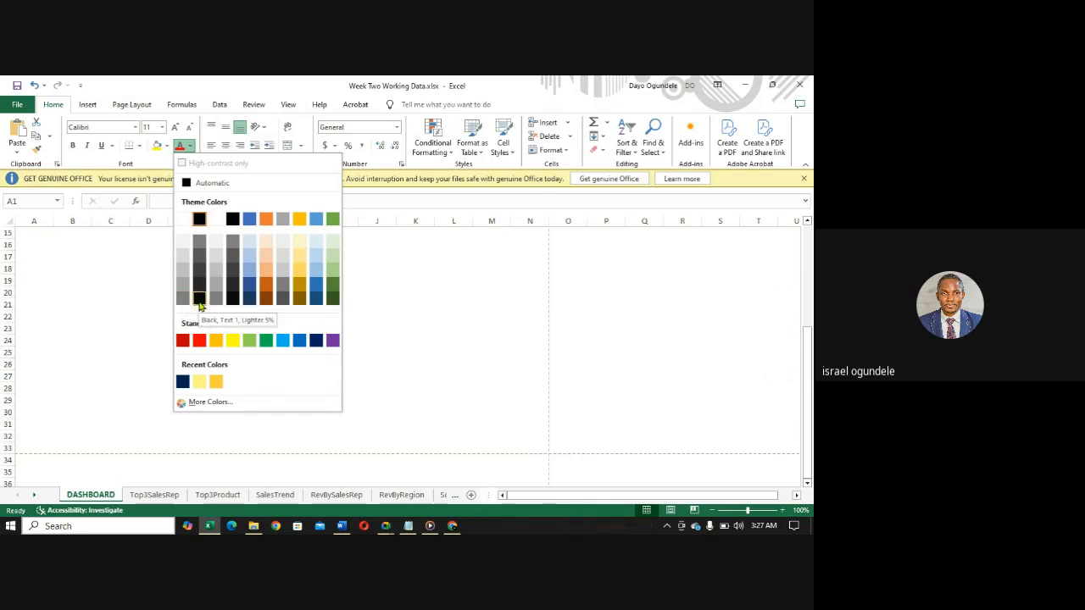
click(169, 147)
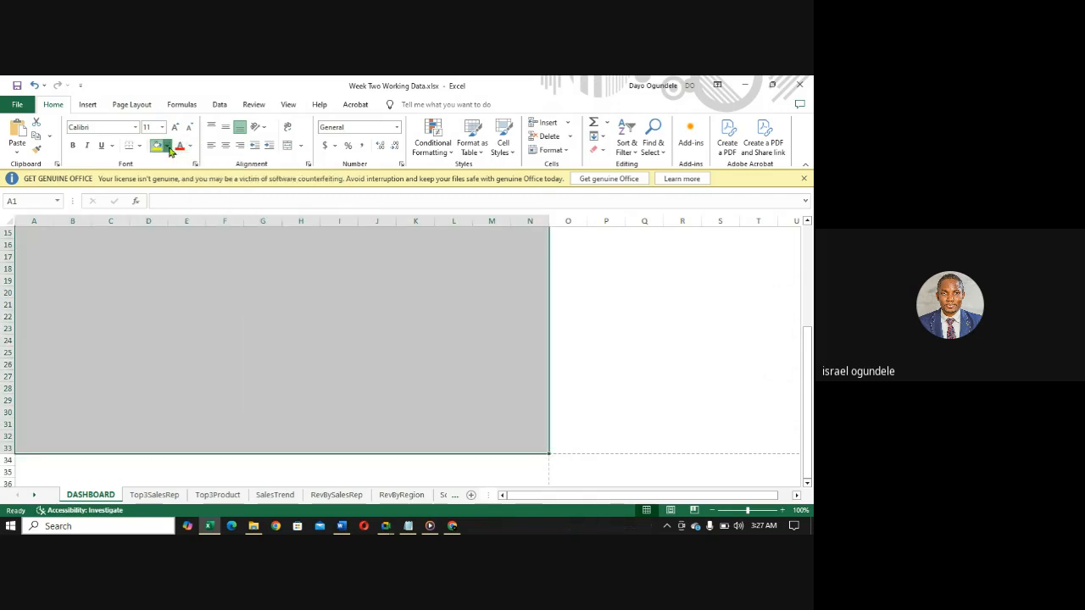
click(169, 147)
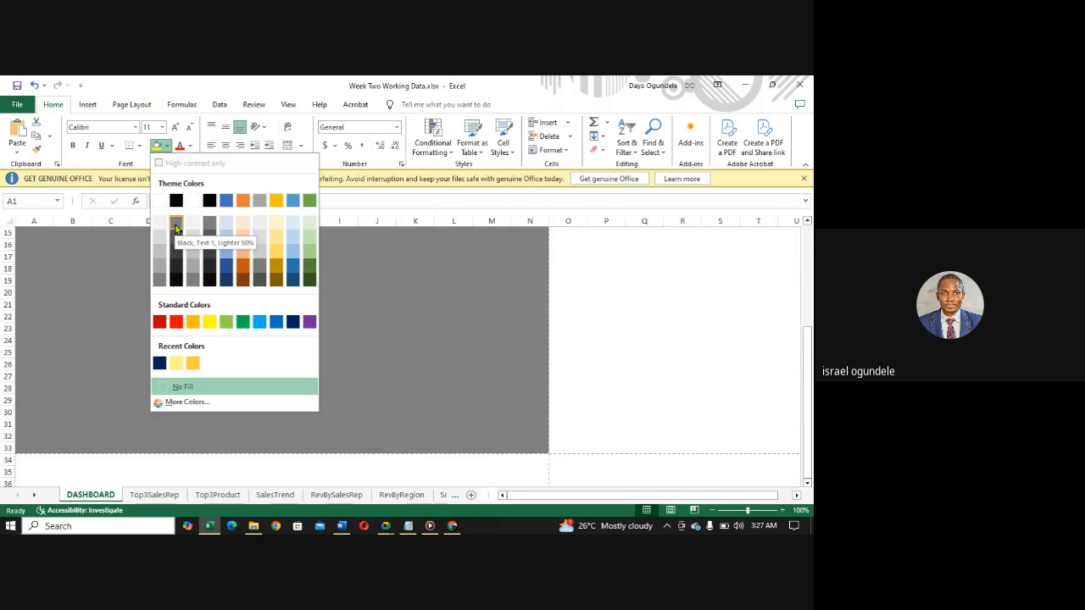
click(176, 227)
scroll(175, 222, up, 5)
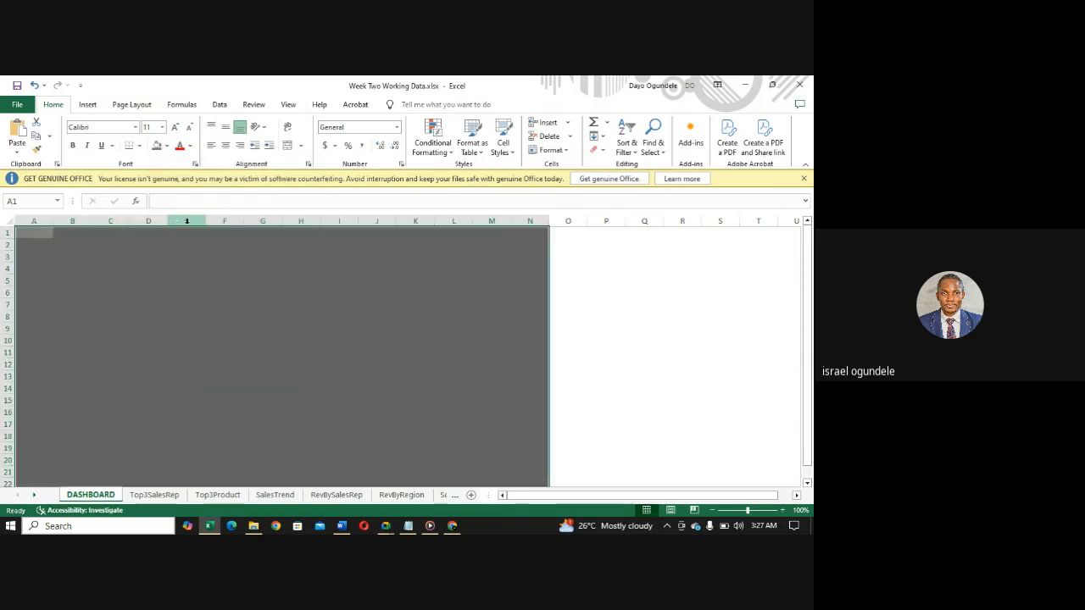
drag(808, 305, 808, 298)
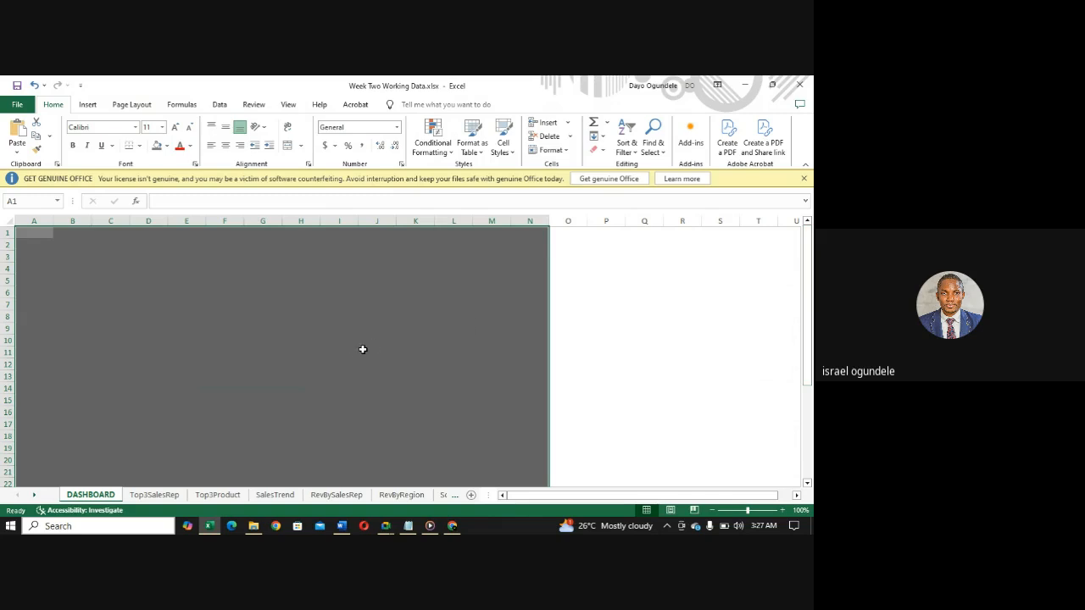
- Review the Source data and the charts on the Top3Product, SalesTrend, RevBySalesRep and RevByRegion sheets
click(454, 498)
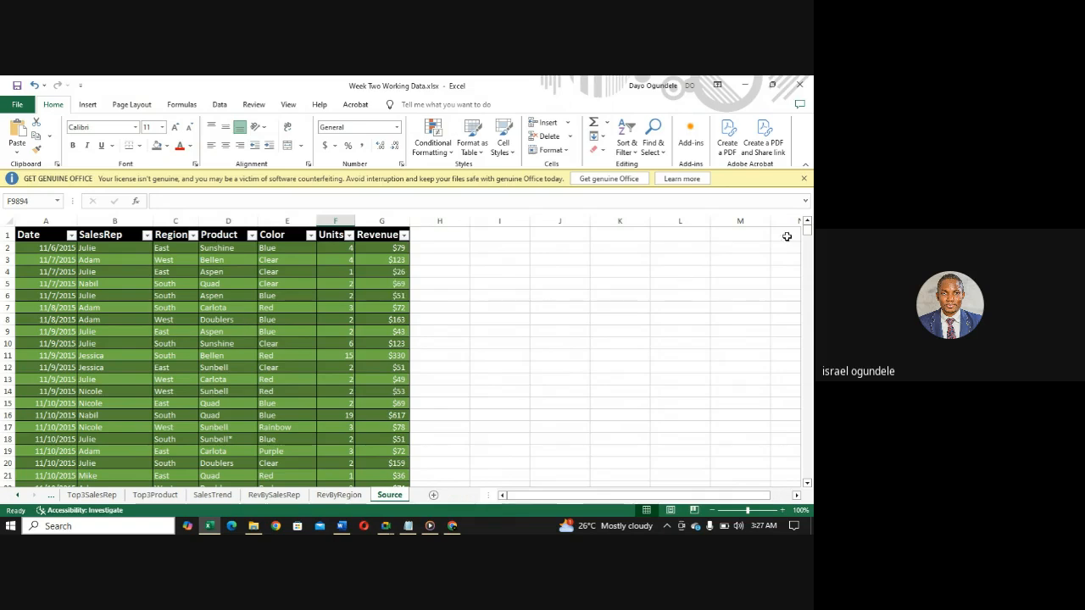
drag(807, 235, 808, 182)
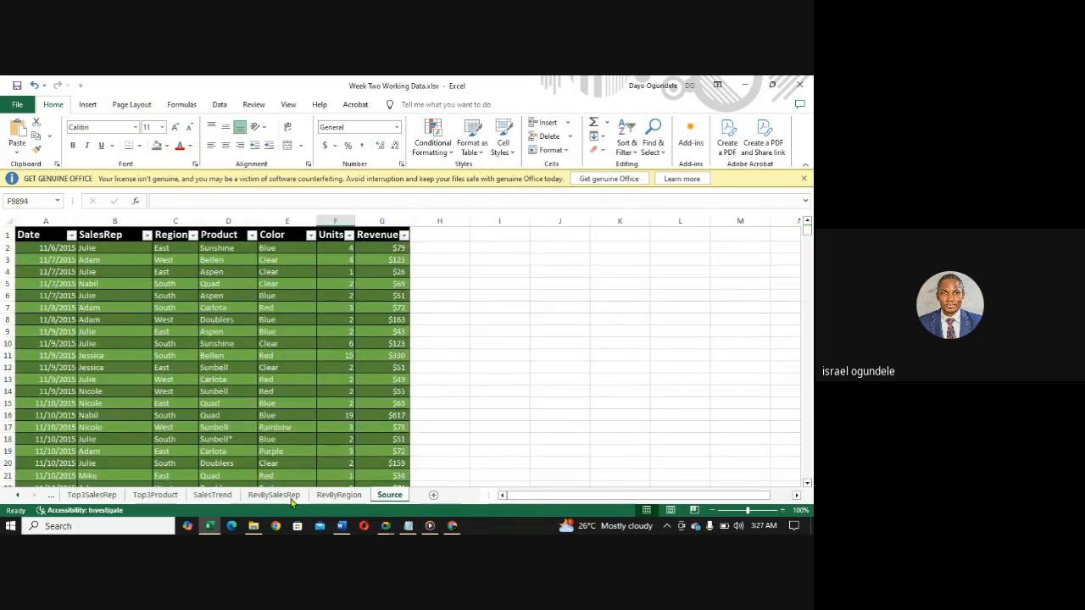
click(143, 496)
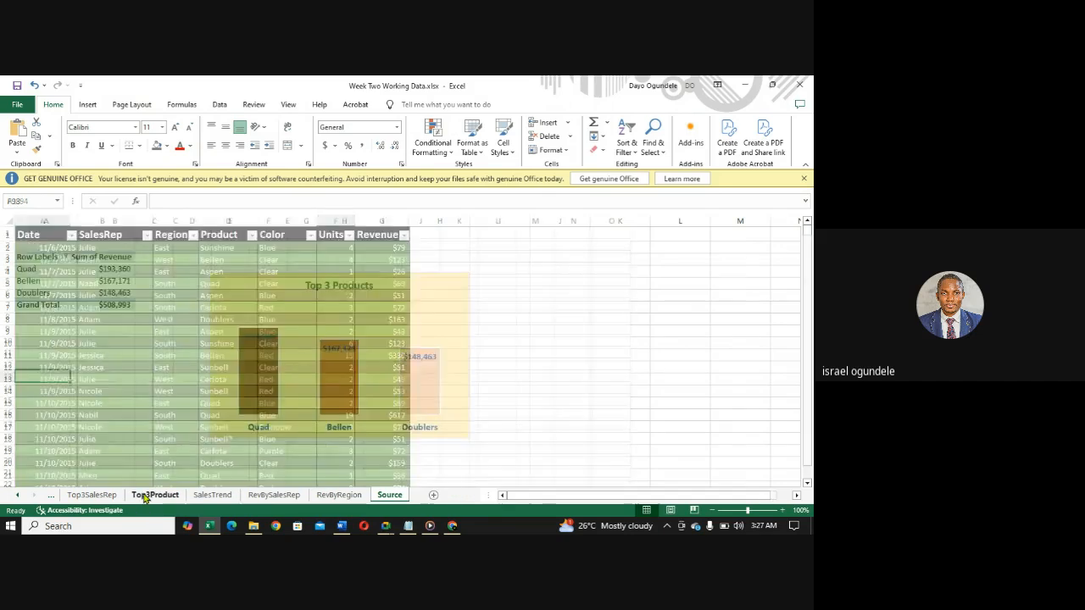
click(207, 498)
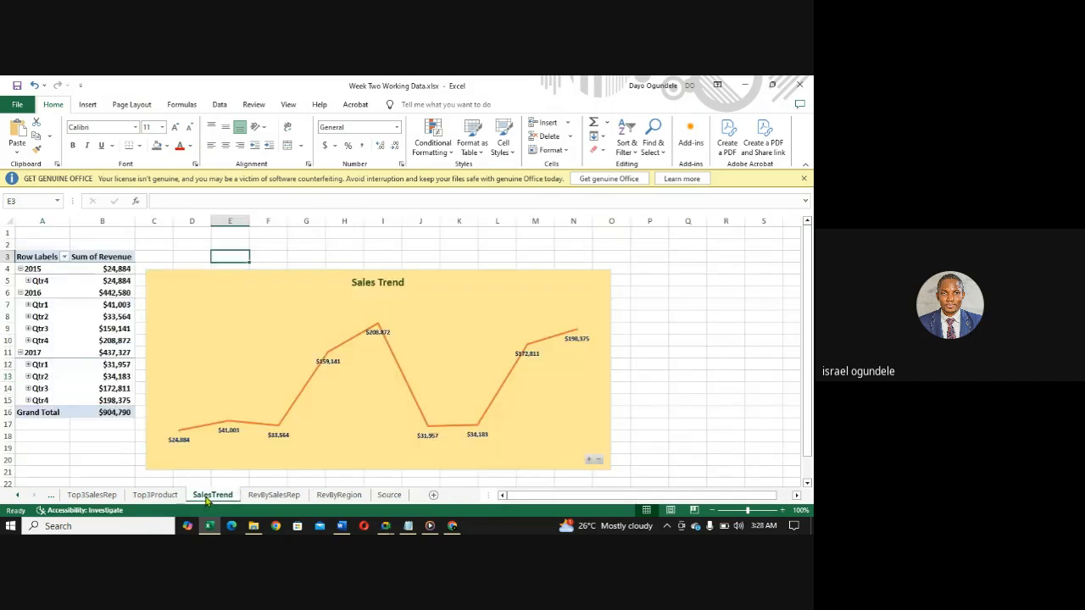
click(271, 498)
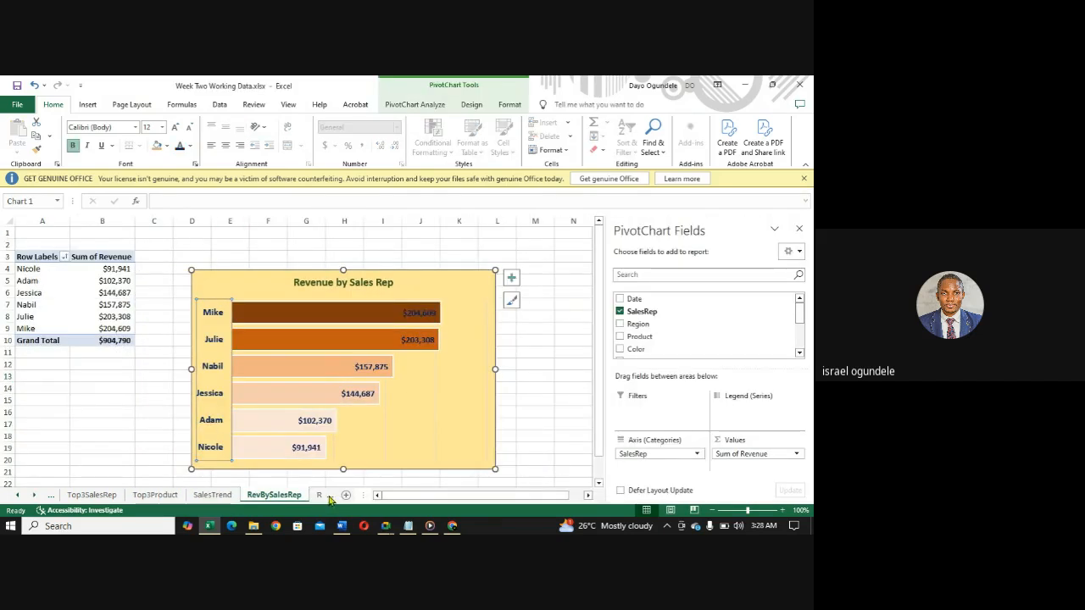
click(319, 498)
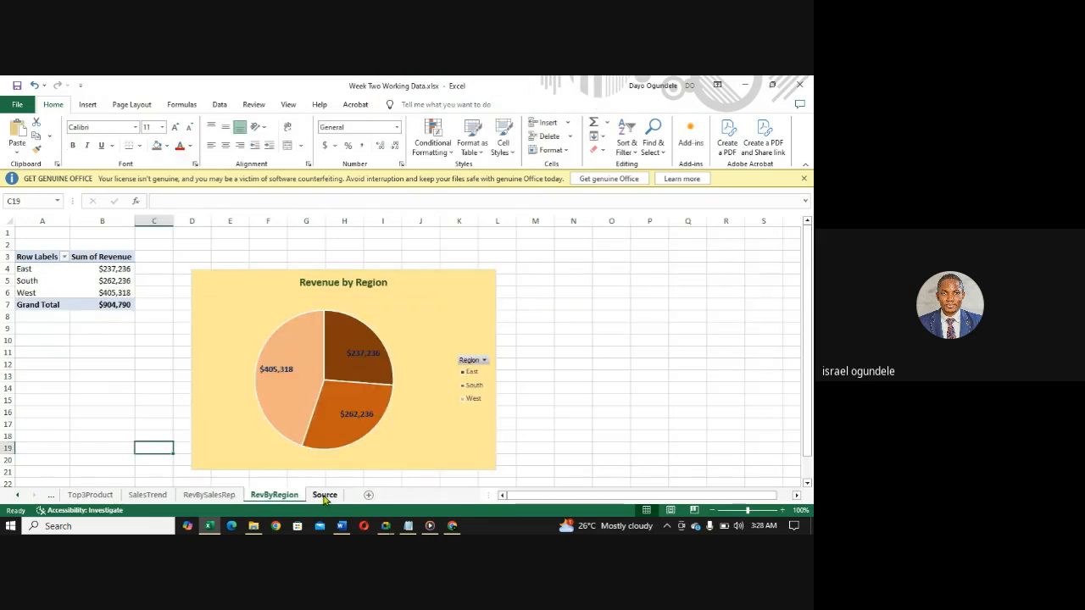
click(324, 497)
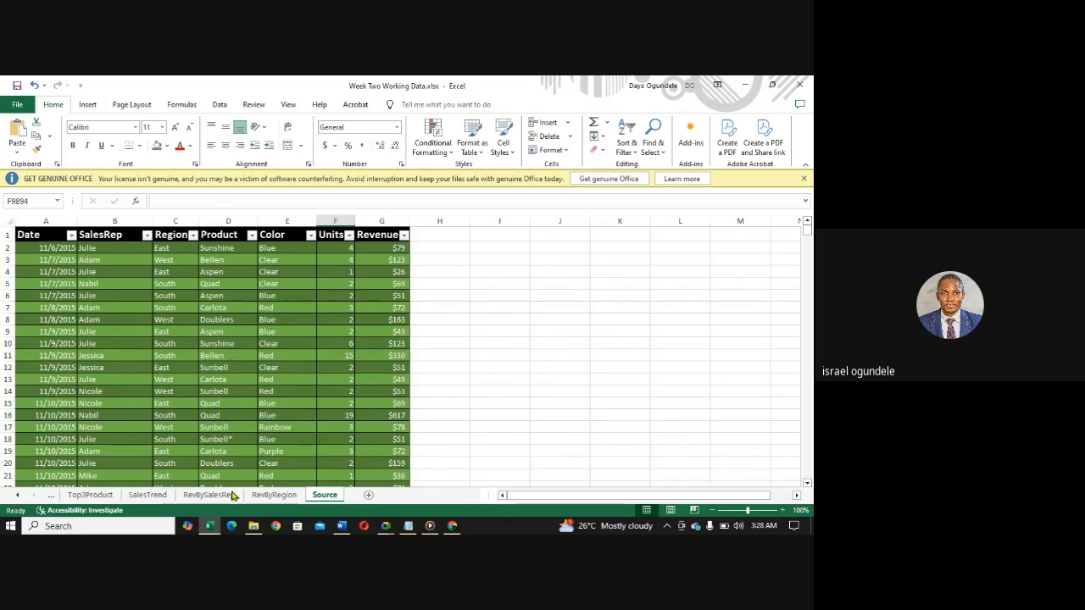
- Copy the Revenue by Region pie chart from the RevByRegion sheet
click(267, 499)
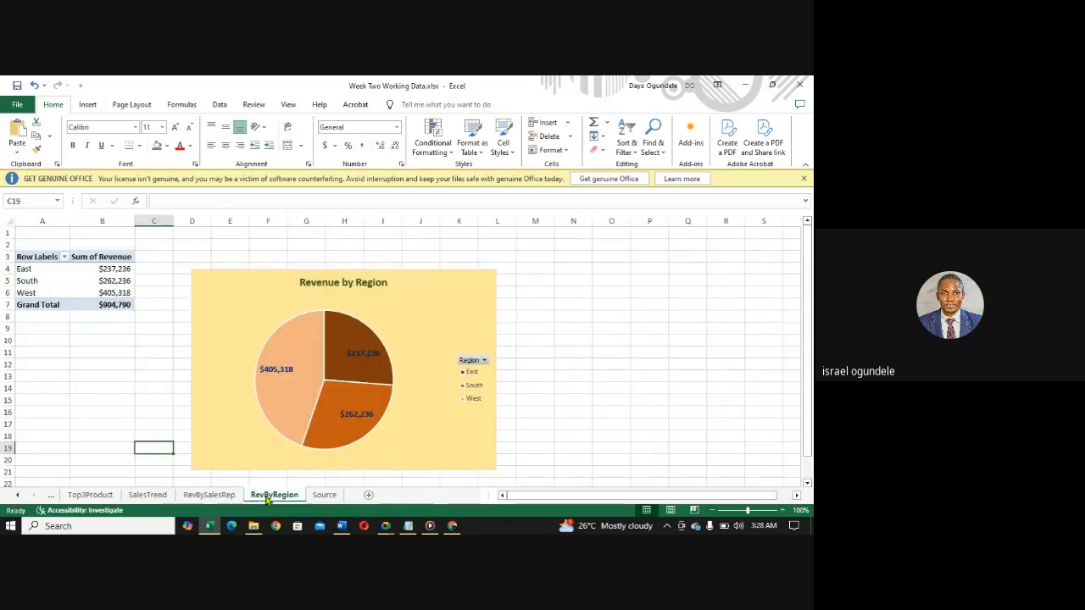
click(207, 288)
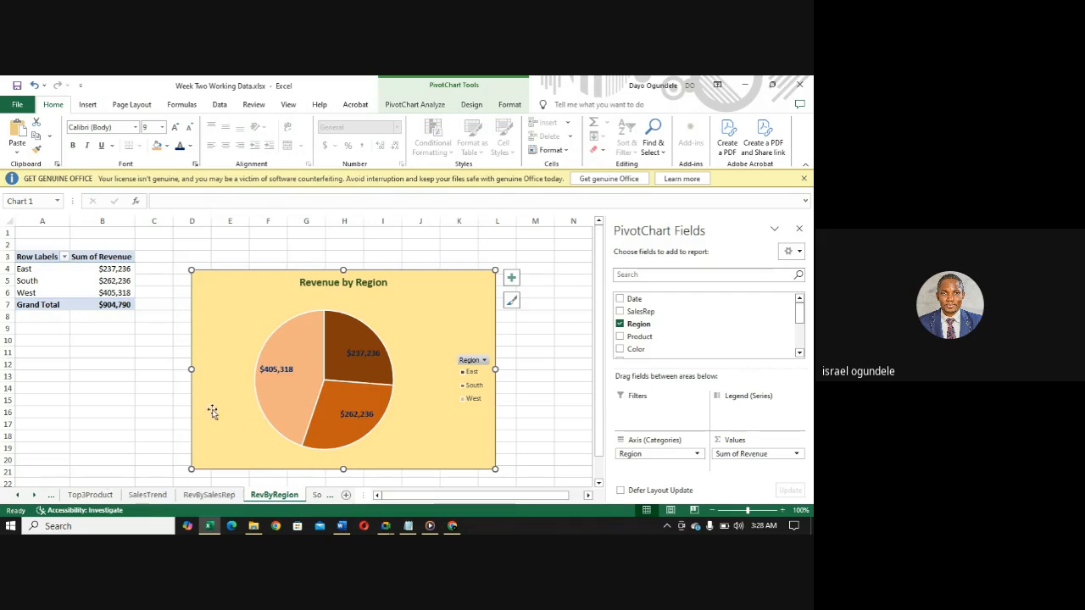
right_click(213, 294)
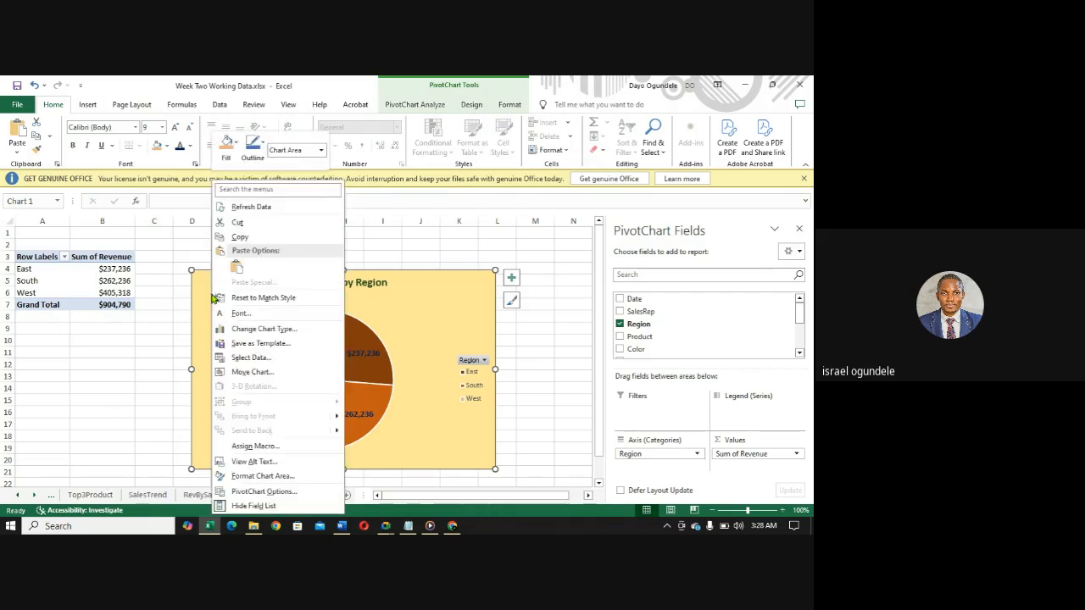
click(240, 238)
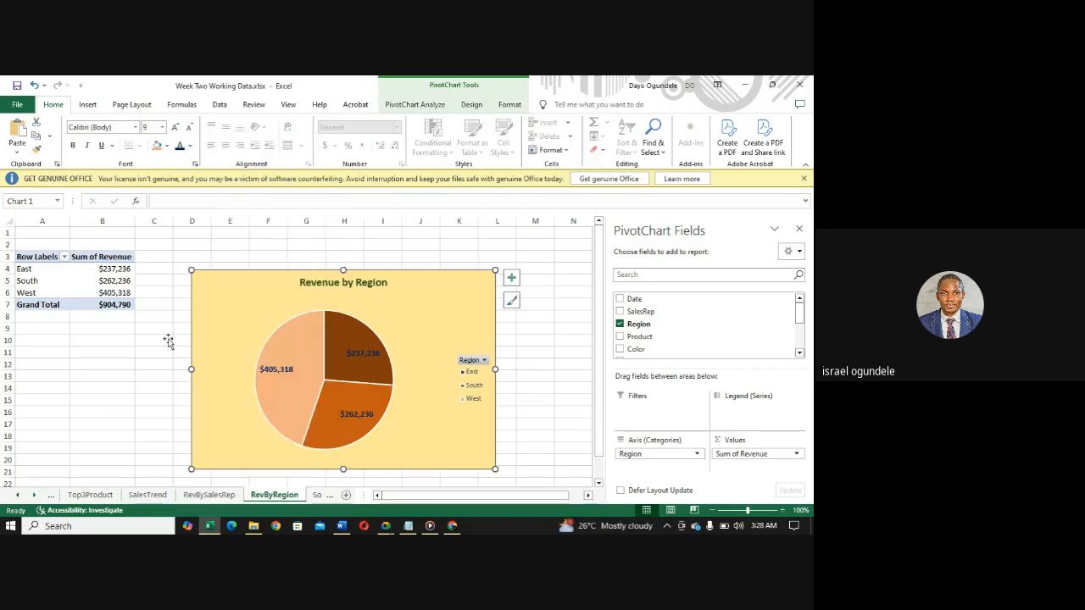
- Paste the copied Revenue by Region pie chart onto the DASHBOARD sheet
click(52, 496)
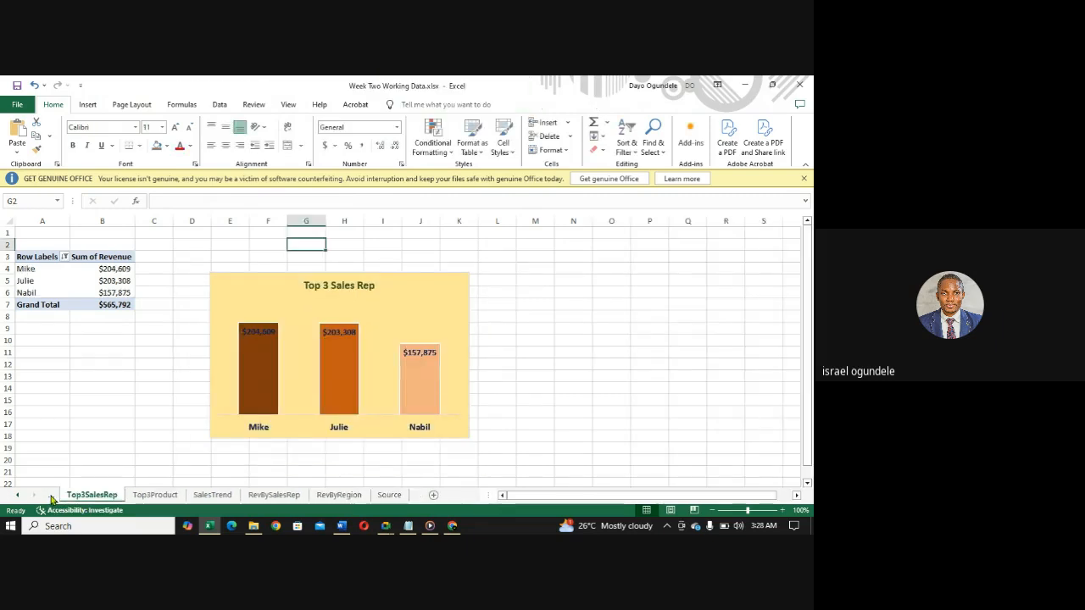
click(50, 497)
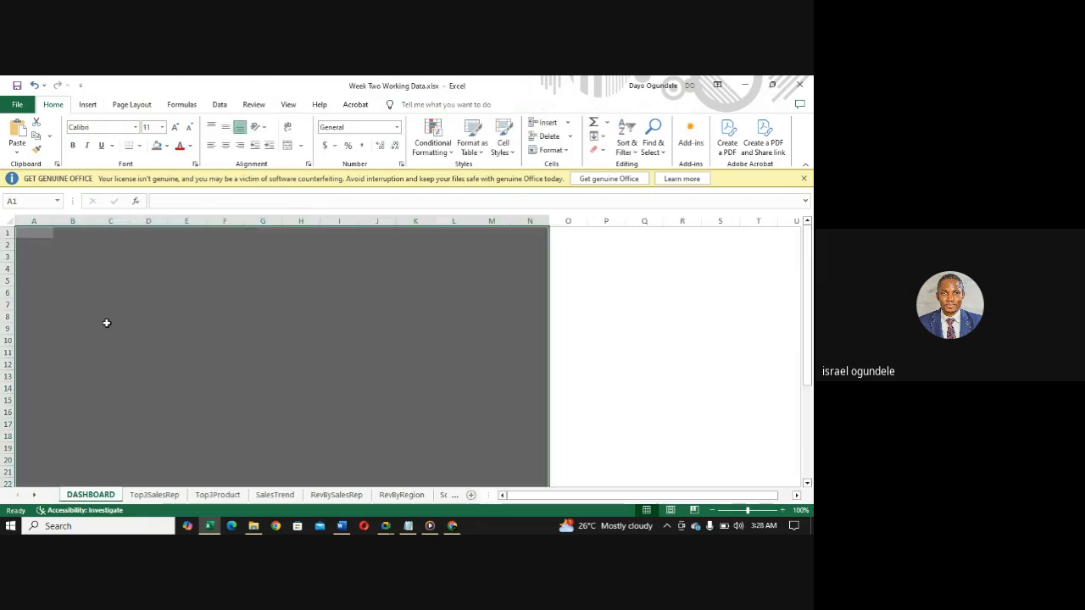
right_click(84, 258)
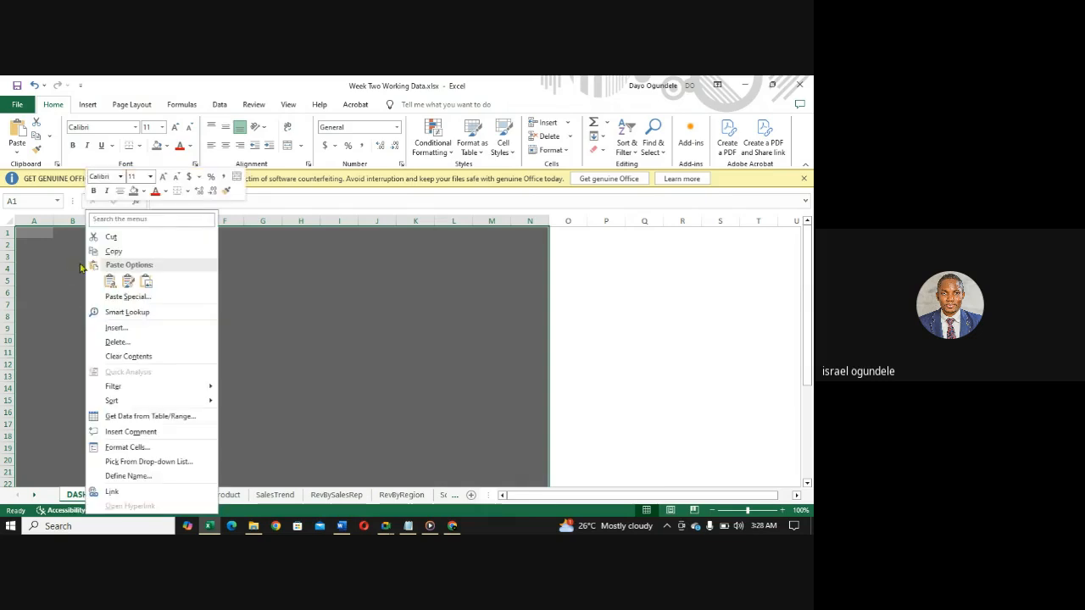
key(Escape)
key(ctrl+v)
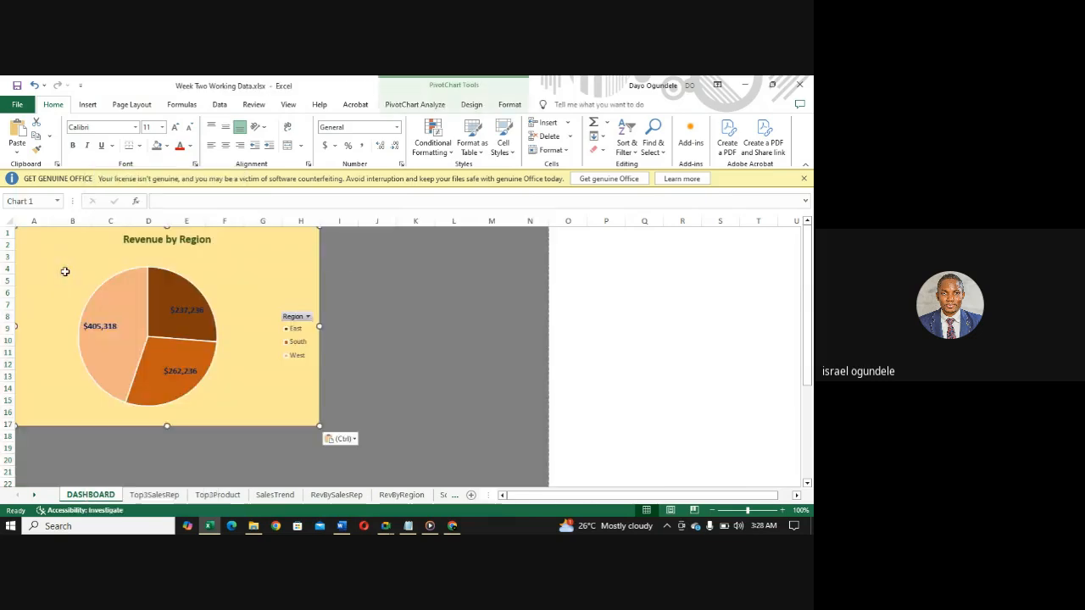
- Move the Revenue by Region chart down to start at row 4 and shrink it to end at row 17 and column H
drag(83, 258, 103, 293)
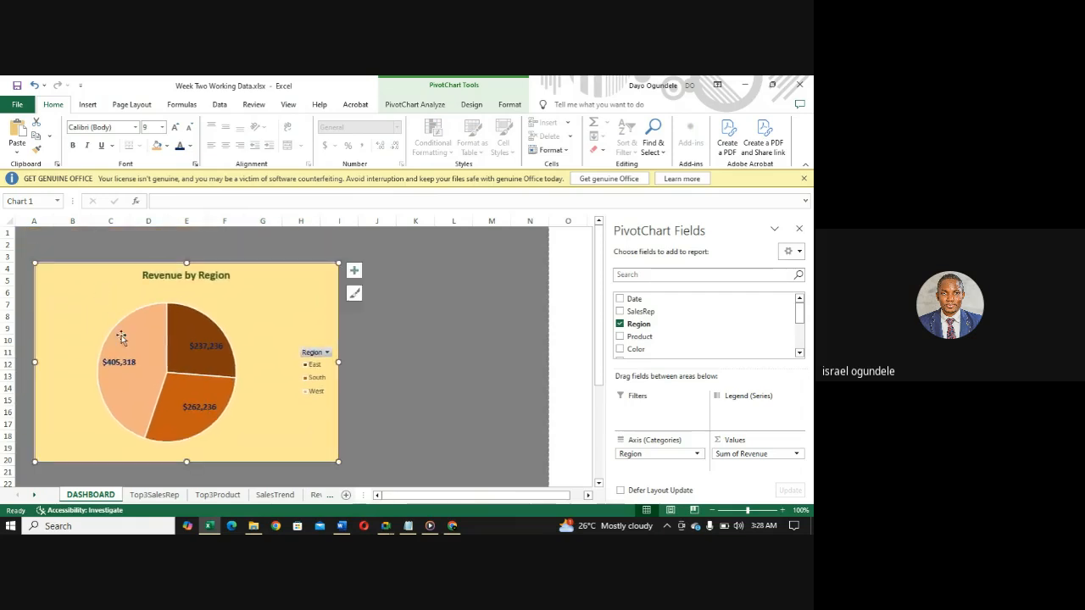
drag(187, 462, 188, 428)
drag(338, 345, 300, 345)
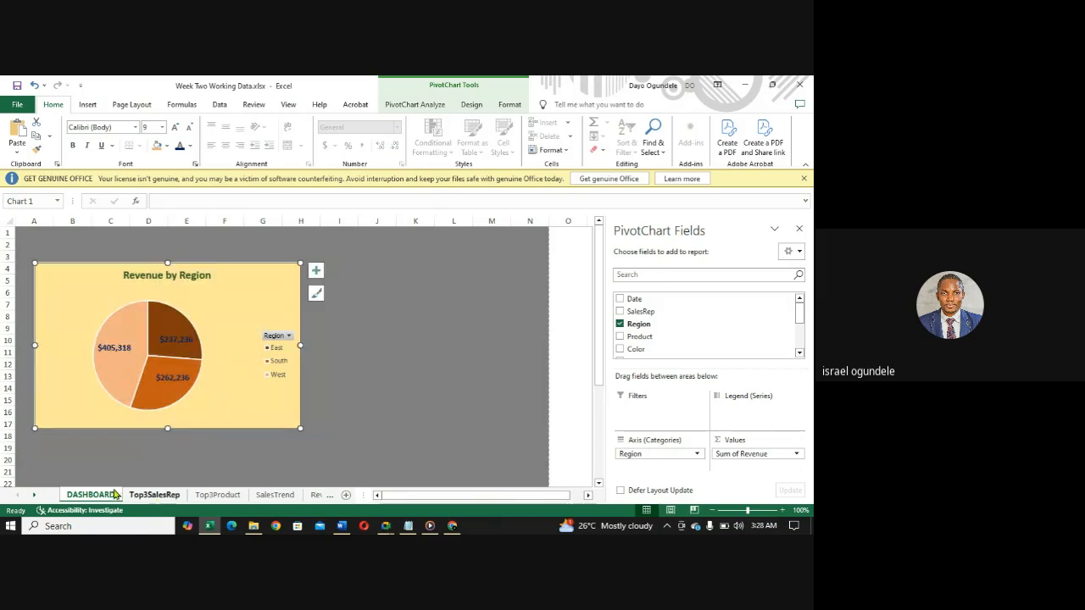
- Copy the Revenue by Sales Rep bar chart from the RevBySalesRep sheet
click(315, 497)
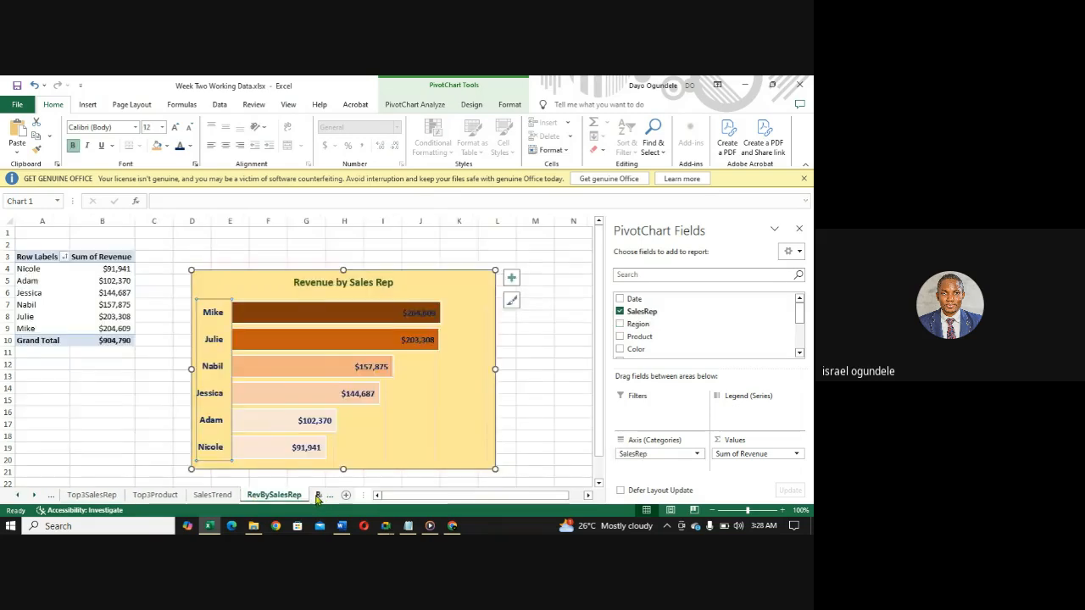
click(317, 497)
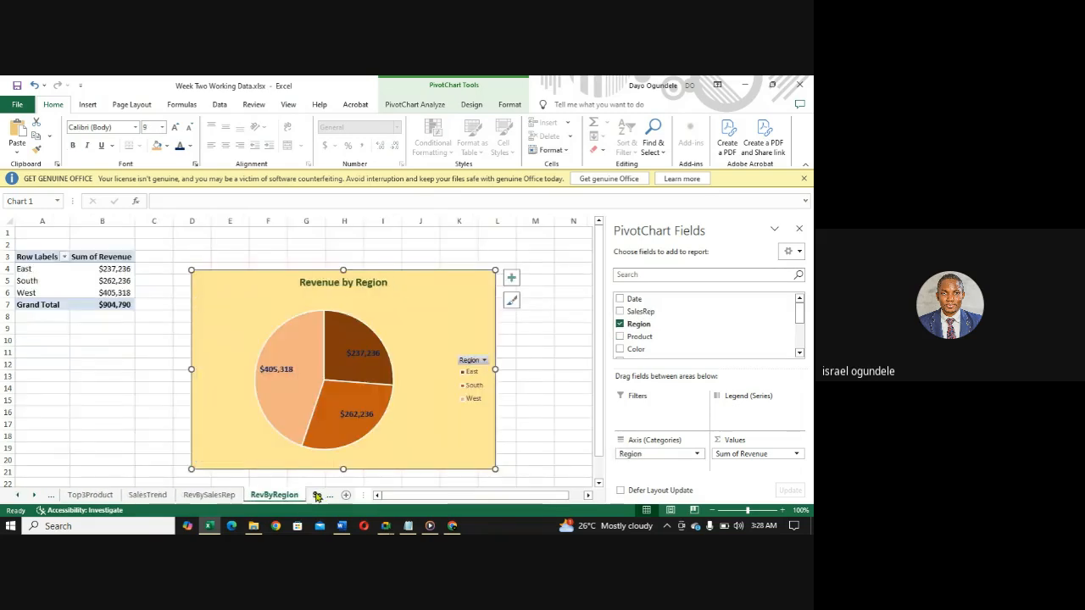
click(208, 498)
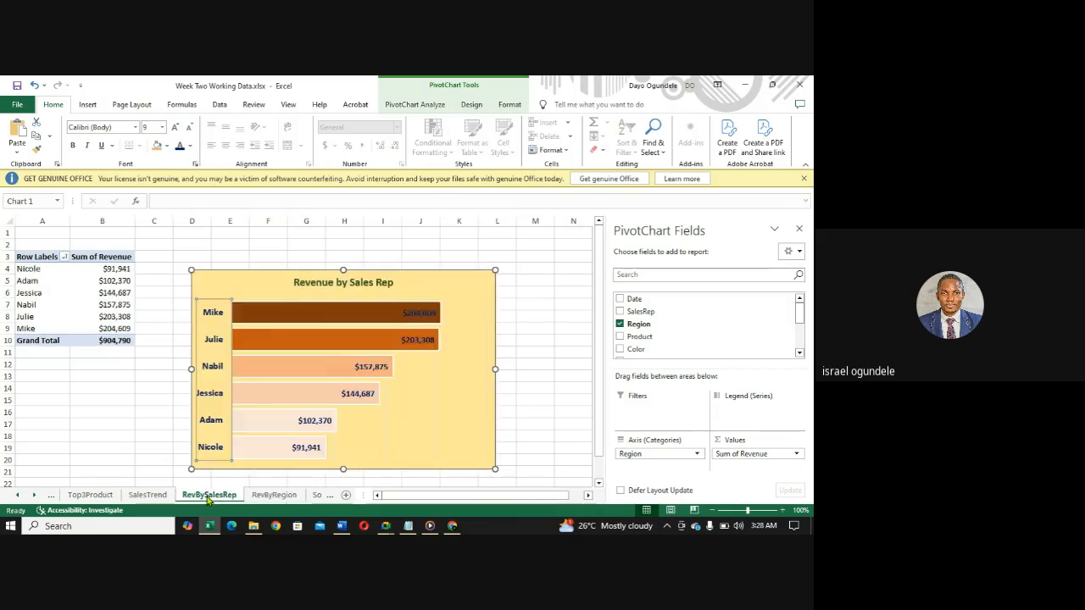
click(229, 281)
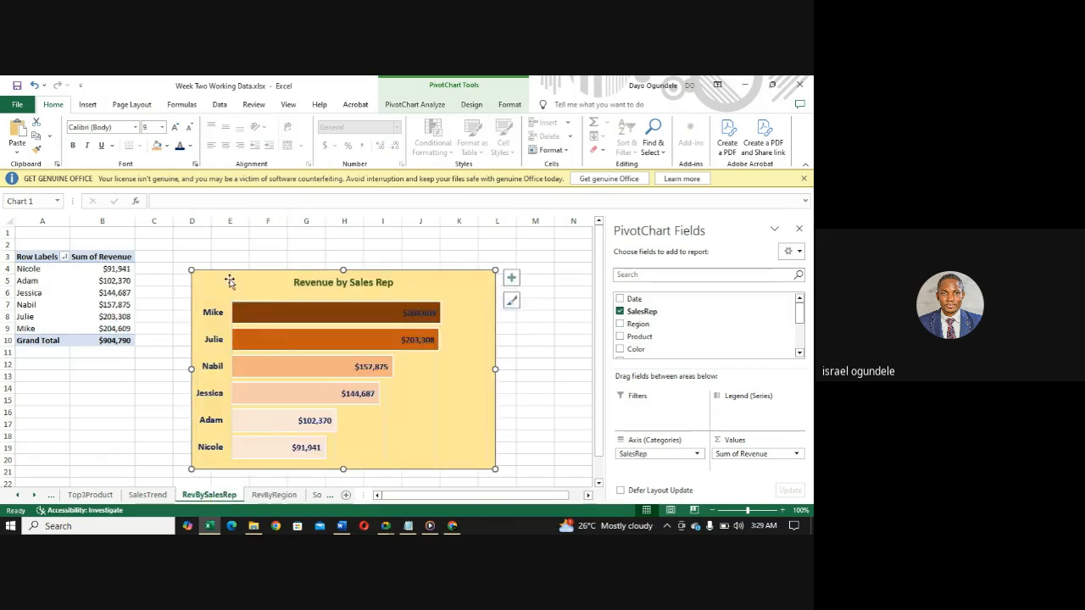
- Paste the Revenue by Sales Rep chart onto the DASHBOARD sheet at cell I11
click(51, 499)
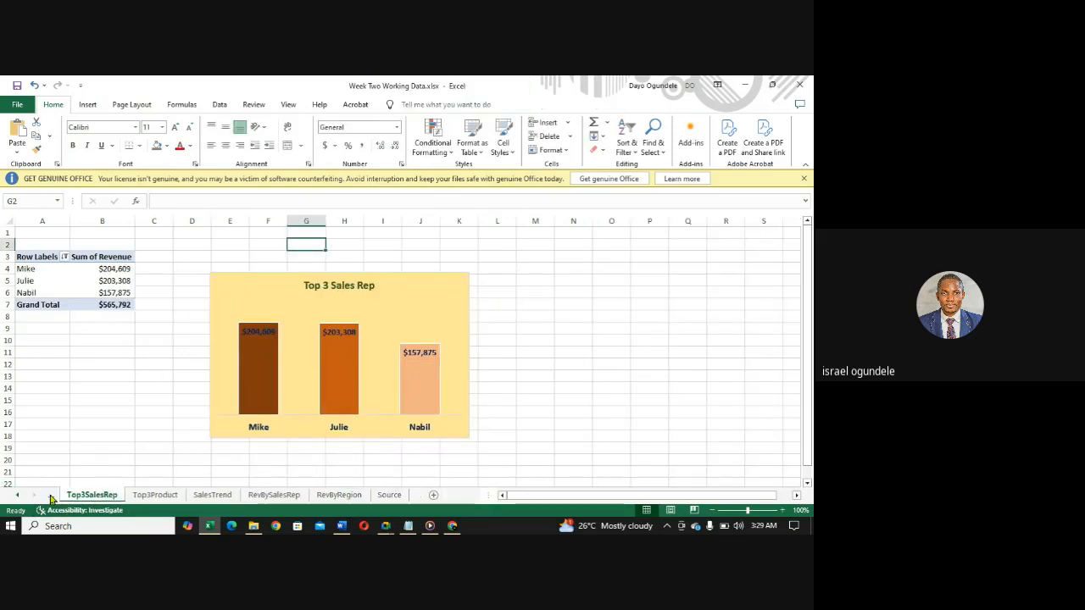
click(17, 496)
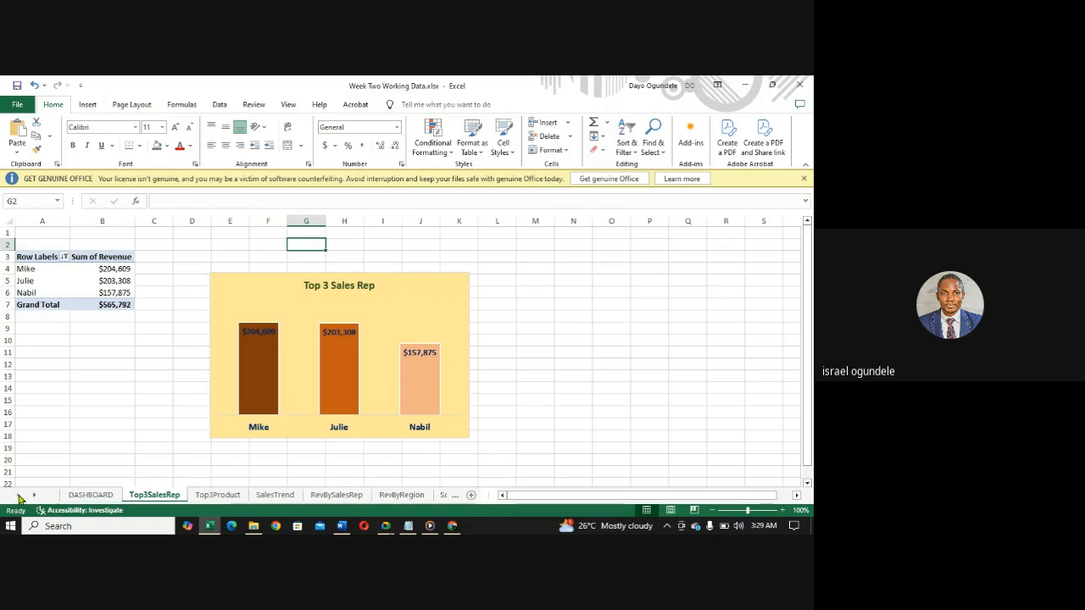
click(87, 498)
click(249, 390)
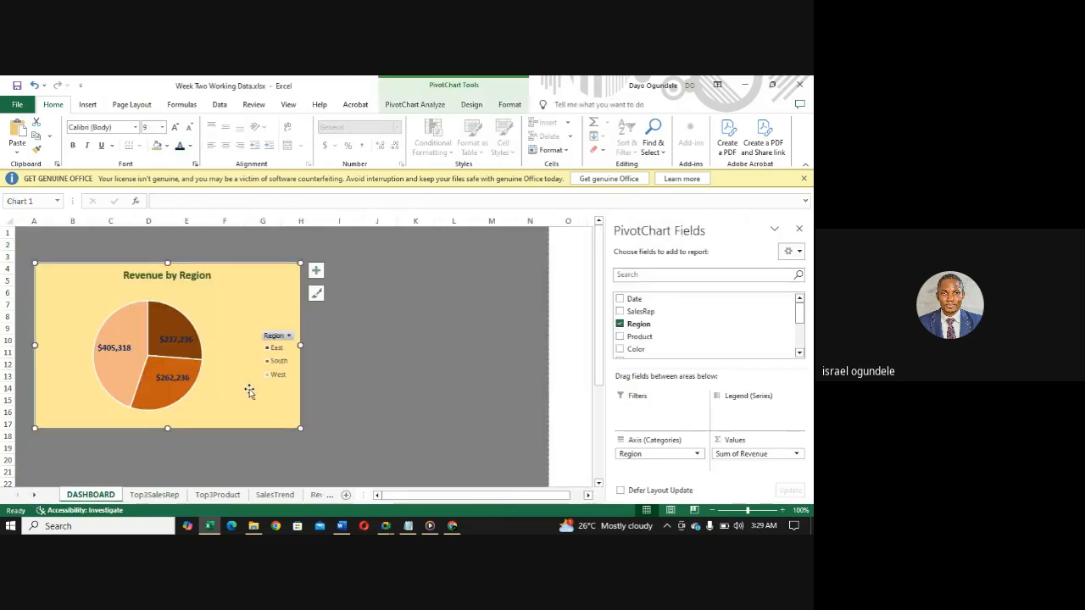
right_click(418, 407)
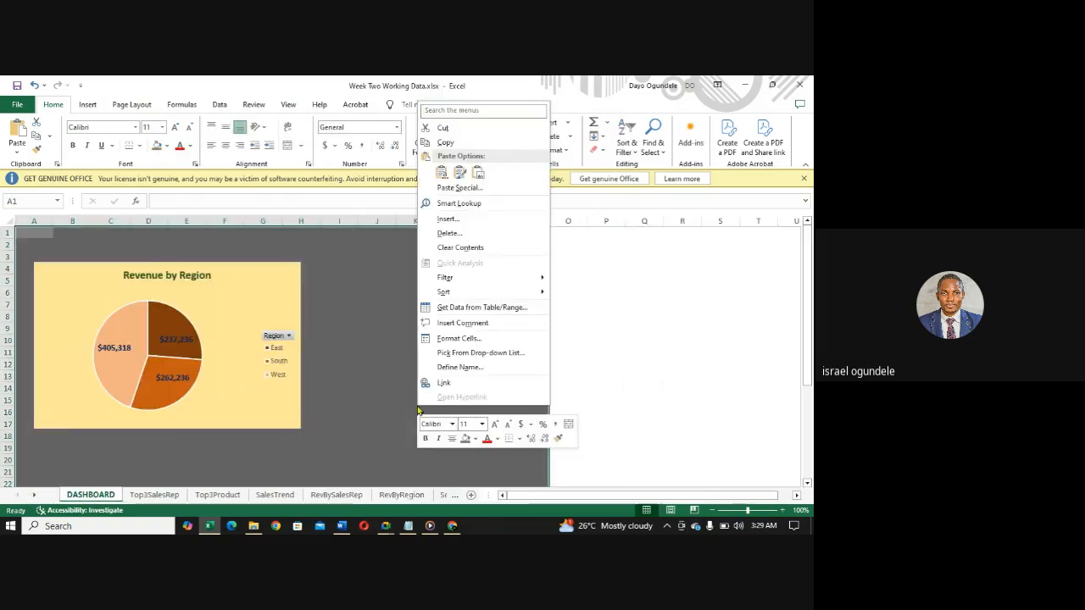
click(335, 360)
click(333, 355)
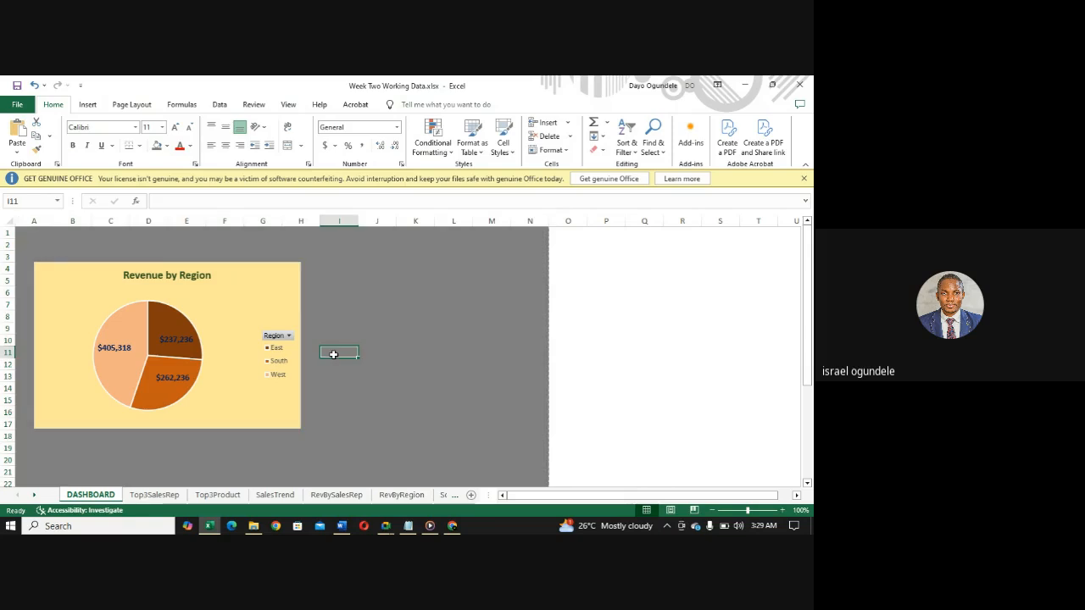
key(ctrl+v)
- Narrow the Revenue by Sales Rep chart and place it below the Revenue by Region chart, starting at row 18
mouse_move(332, 356)
mouse_down()
mouse_move(373, 364)
mouse_move(364, 278)
mouse_up()
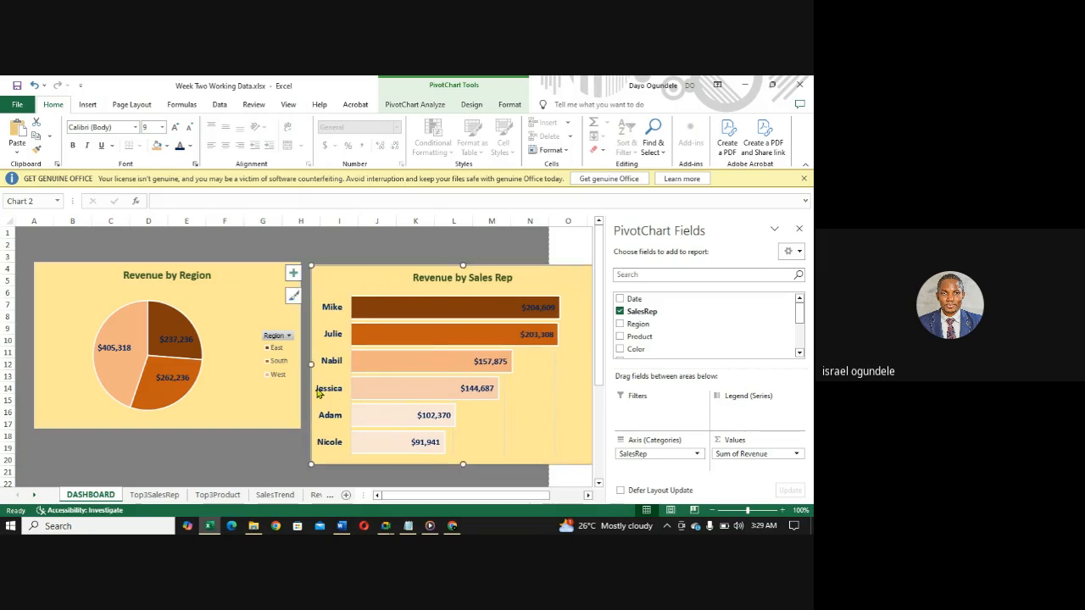
drag(310, 364, 361, 363)
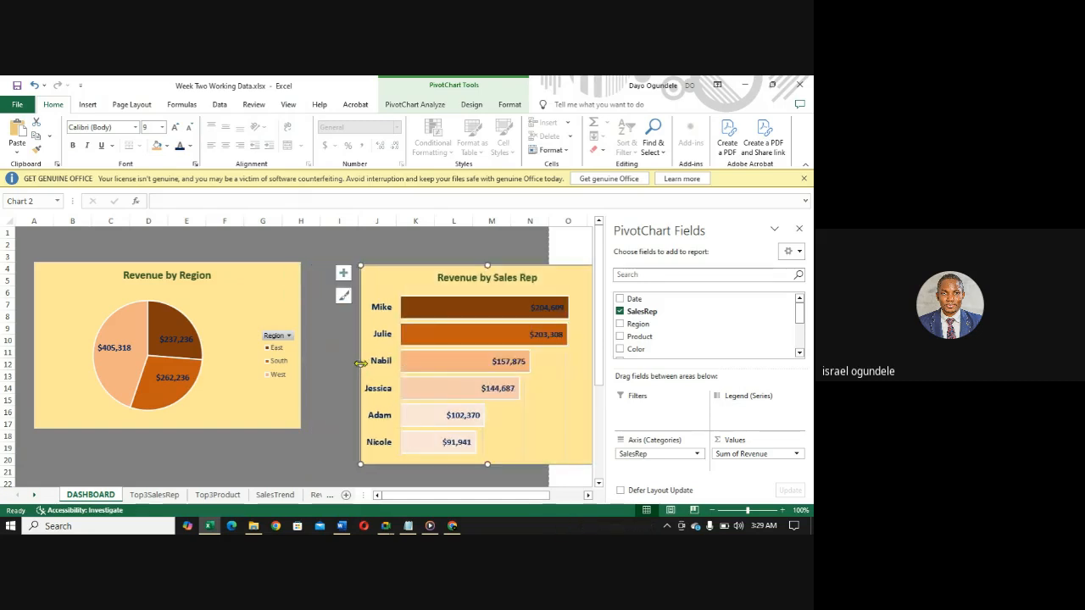
drag(409, 280, 344, 273)
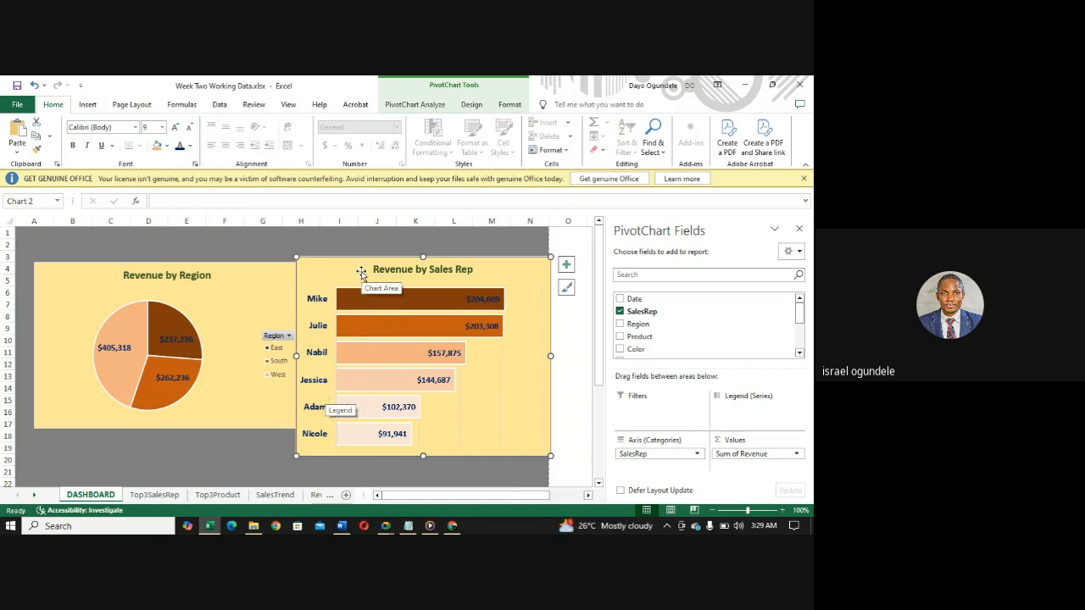
drag(361, 272, 115, 449)
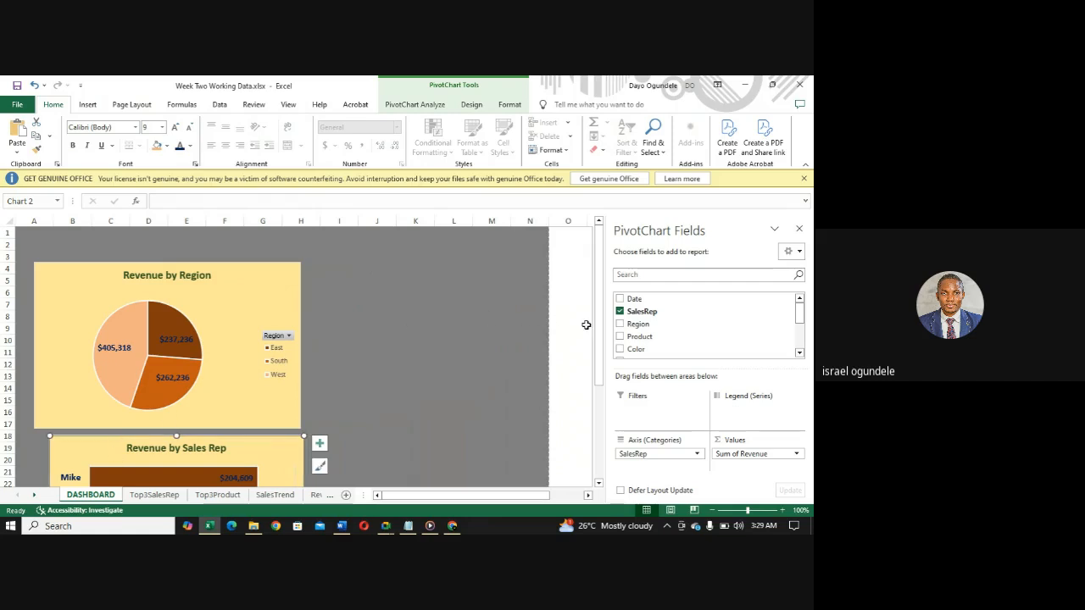
mouse_move(600, 334)
mouse_down()
mouse_move(600, 400)
mouse_move(589, 351)
mouse_up()
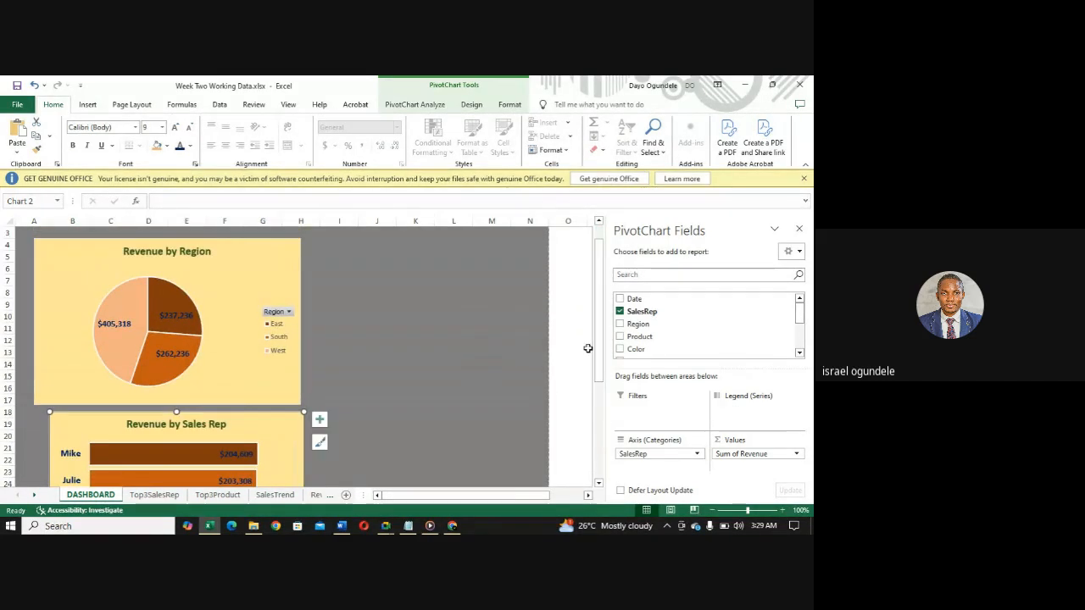
- Align both dashboard charts with the outer edge of column A and match the Revenue by Region chart's width to the Revenue by Sales Rep chart
click(76, 298)
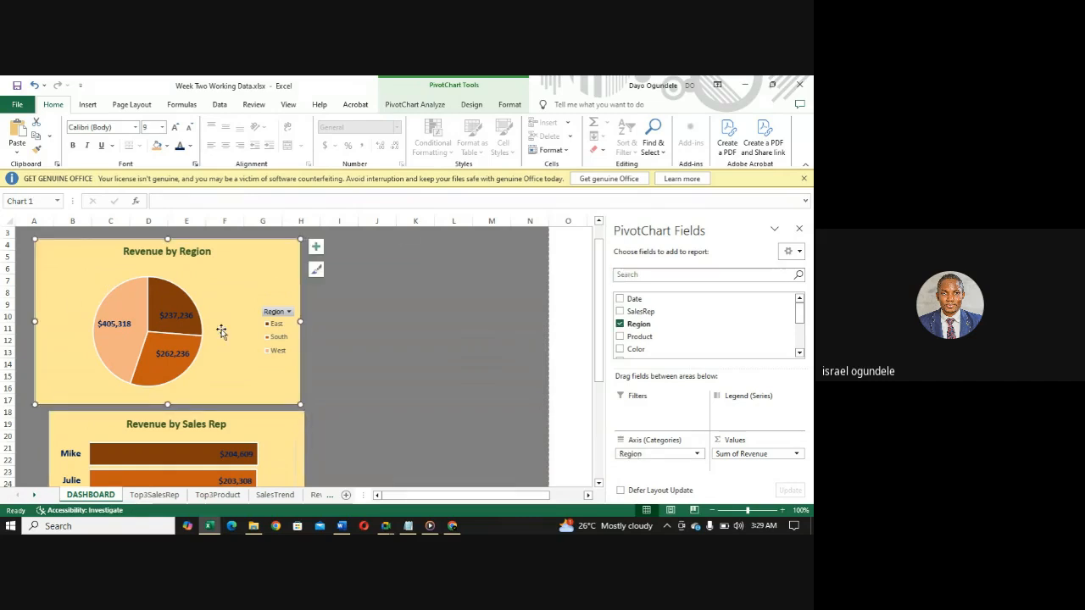
drag(35, 326, 14, 321)
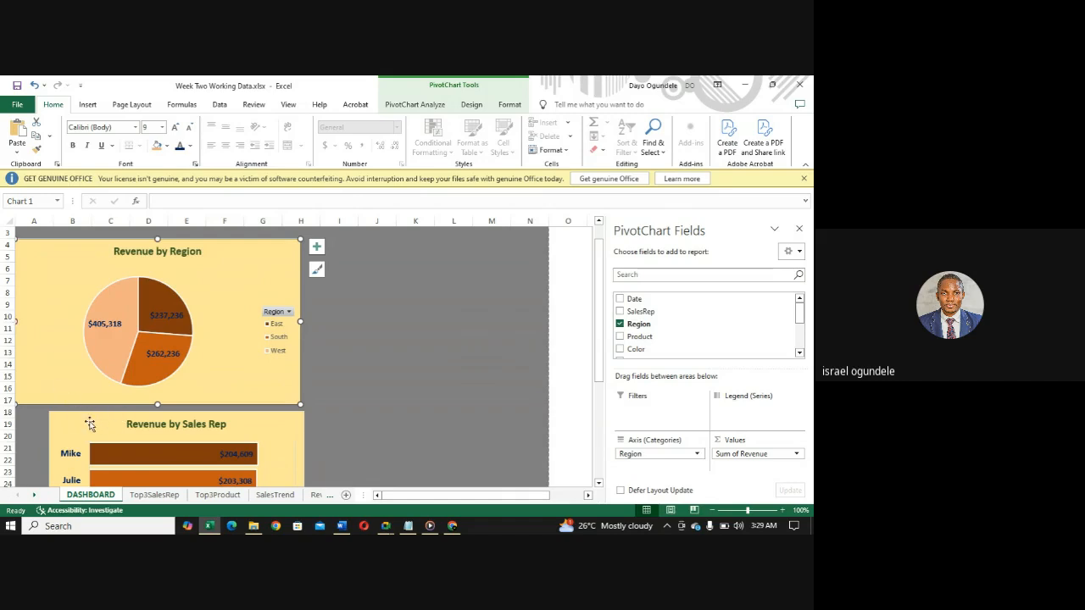
drag(85, 421, 56, 414)
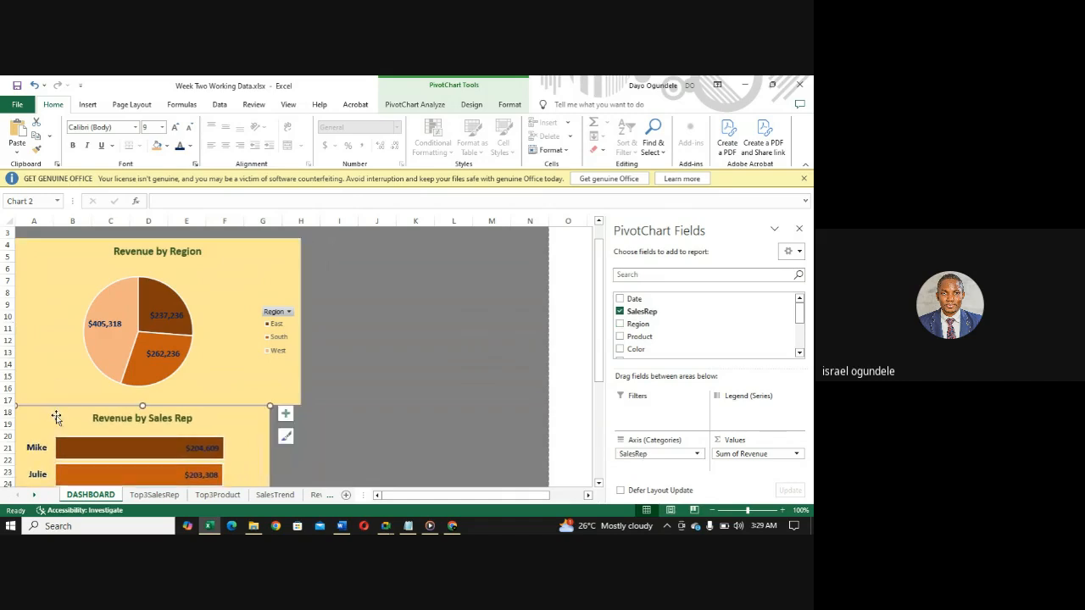
click(302, 297)
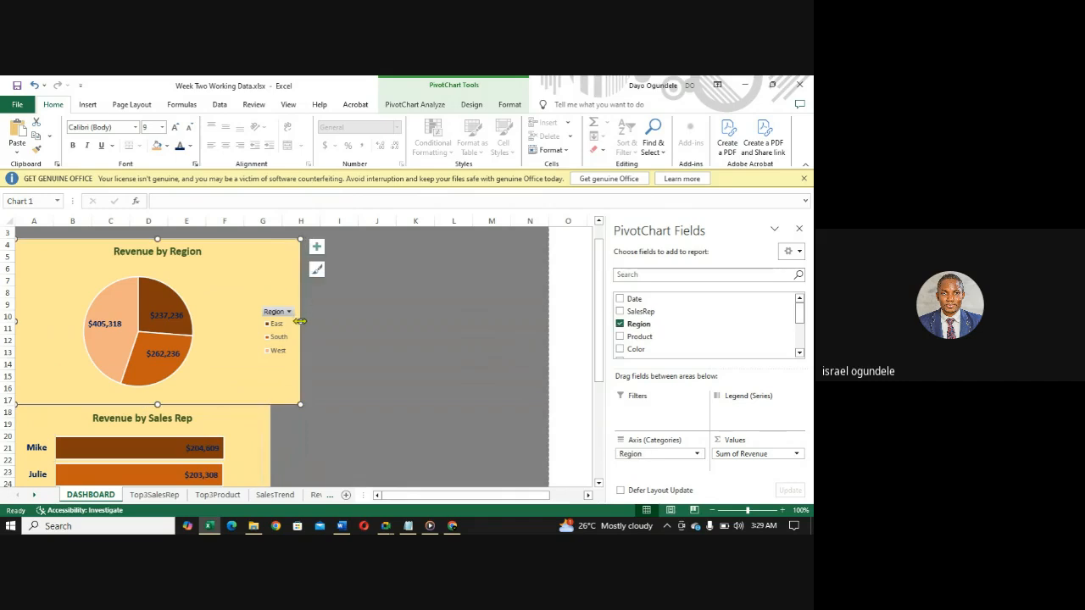
drag(300, 321, 271, 325)
- Shorten the Revenue by Sales Rep chart so it ends at row 31, inside the filled dashboard area
drag(600, 325, 595, 431)
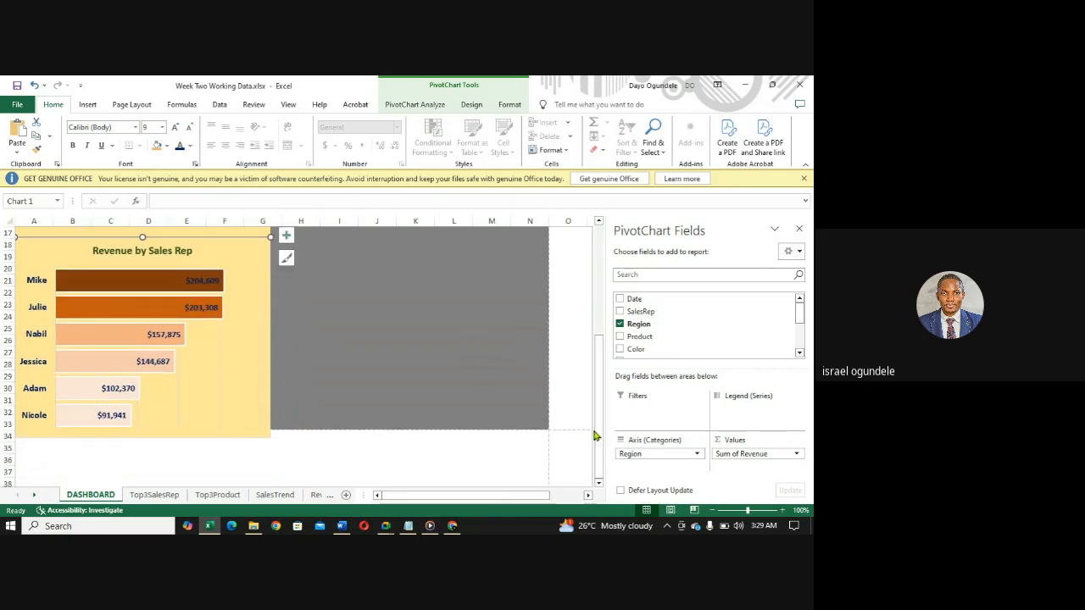
click(170, 413)
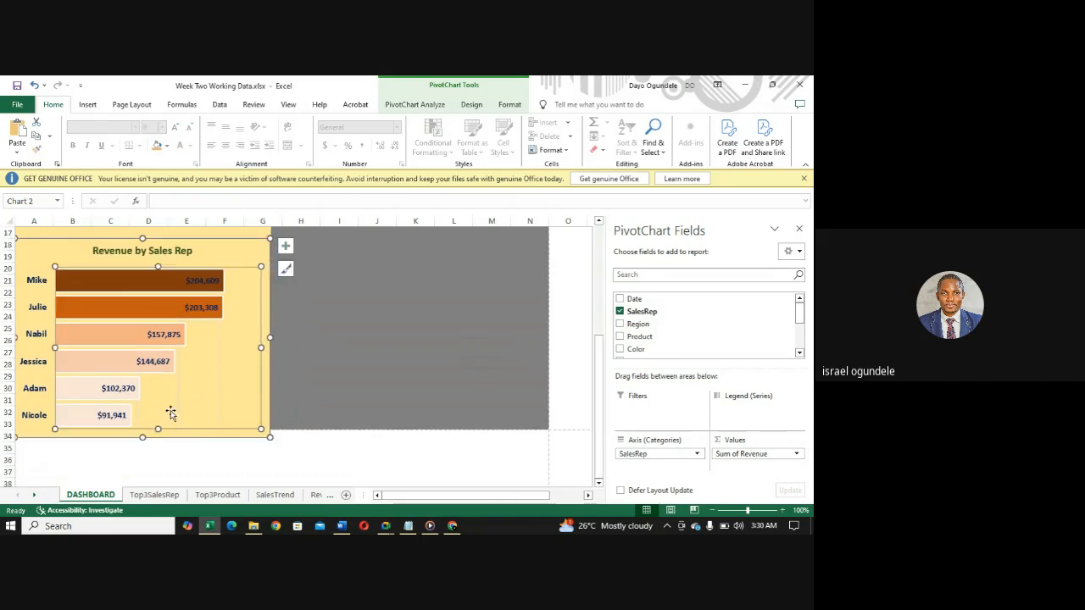
click(192, 436)
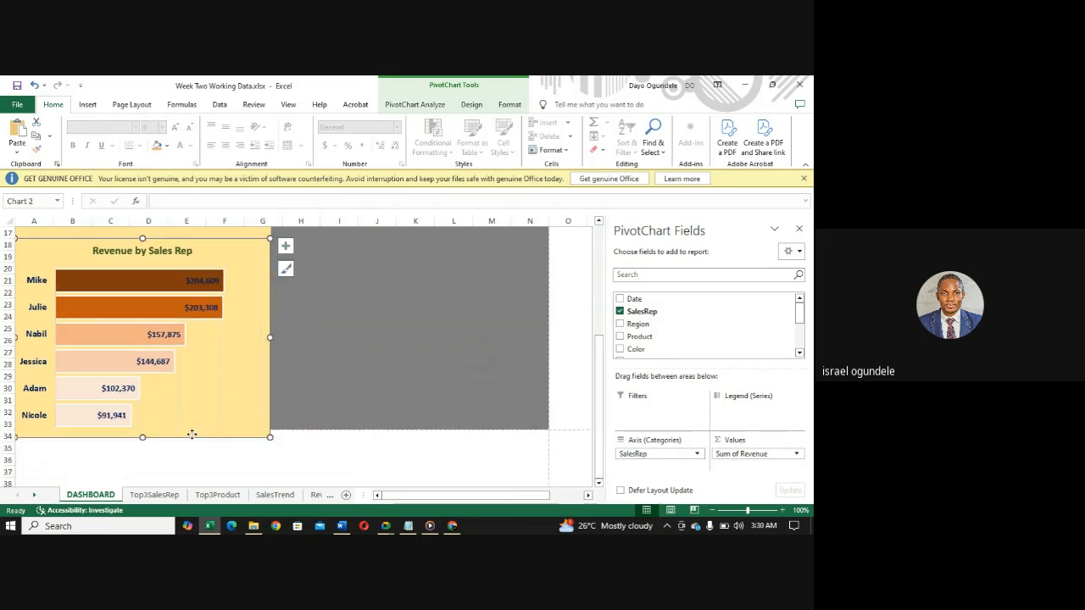
drag(142, 438, 143, 387)
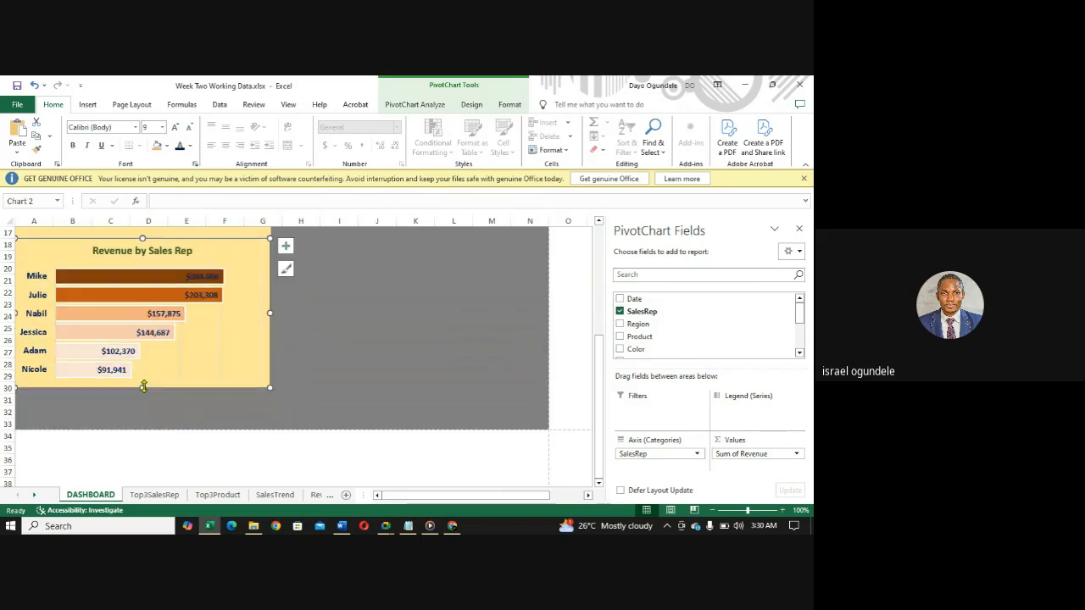
drag(142, 387, 142, 398)
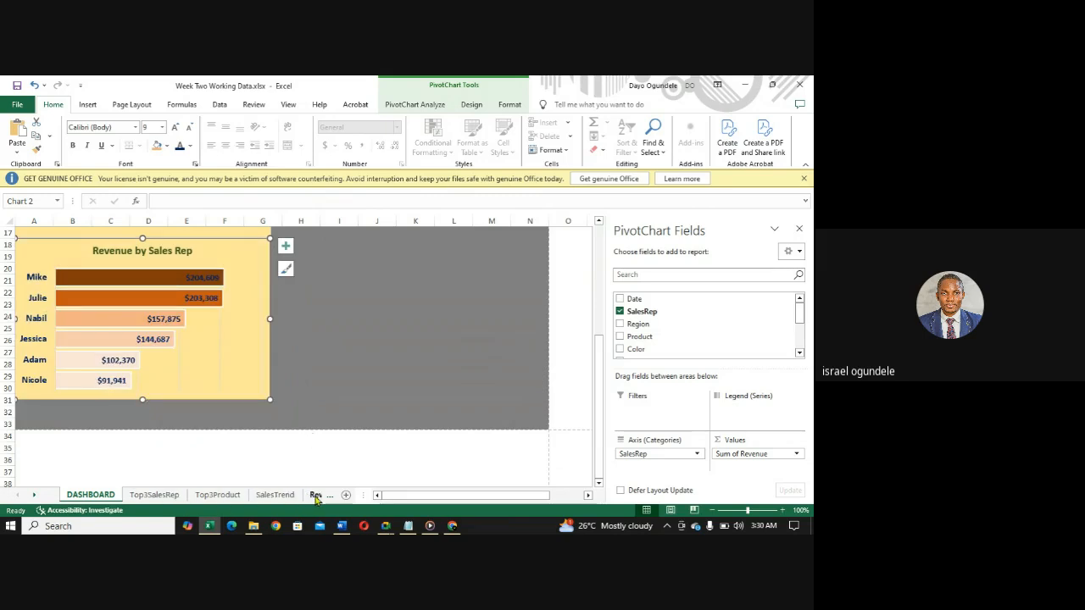
- Check the report requirements in the Word document, return to Excel and copy the Sales Trend line chart from the SalesTrend sheet
click(315, 495)
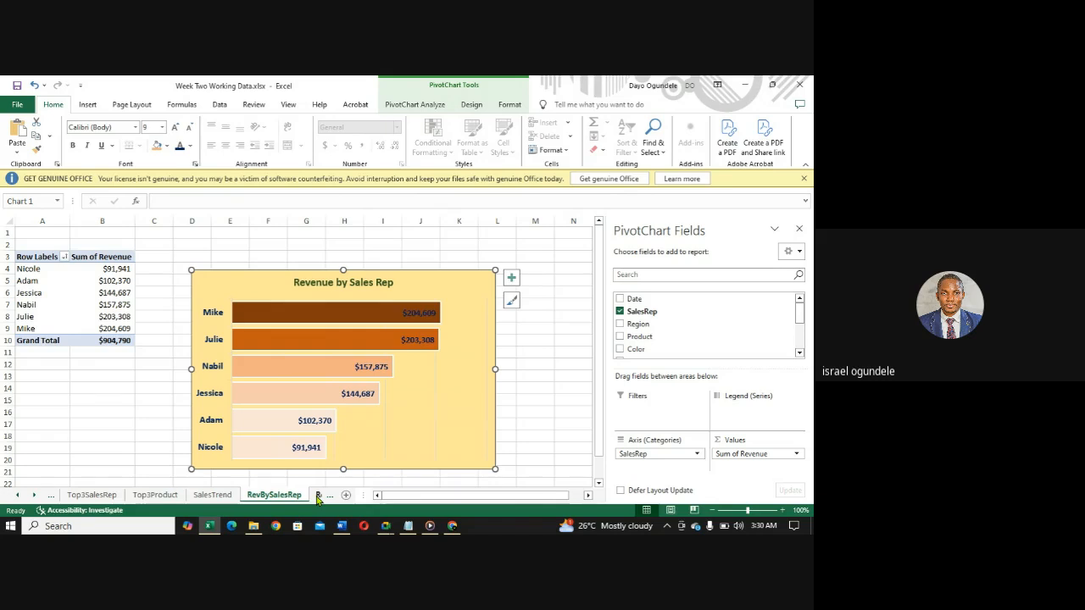
click(346, 529)
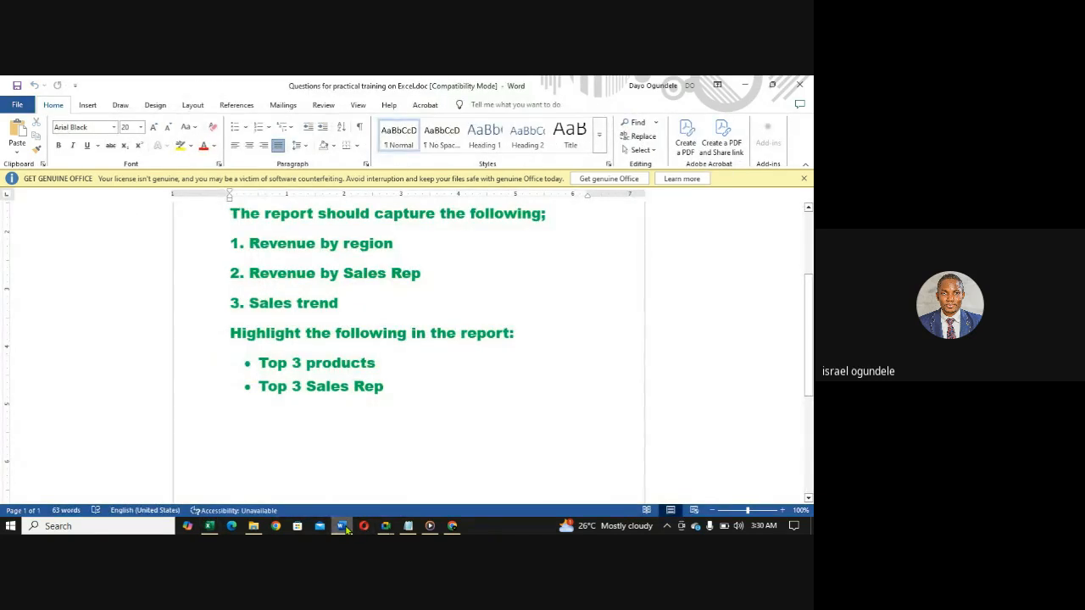
click(346, 528)
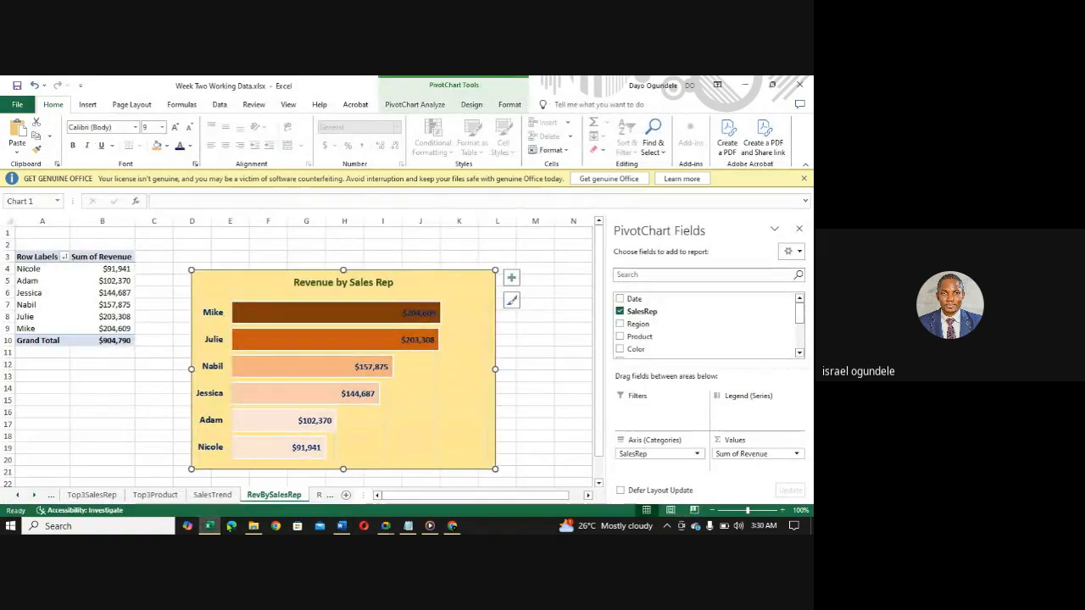
click(213, 495)
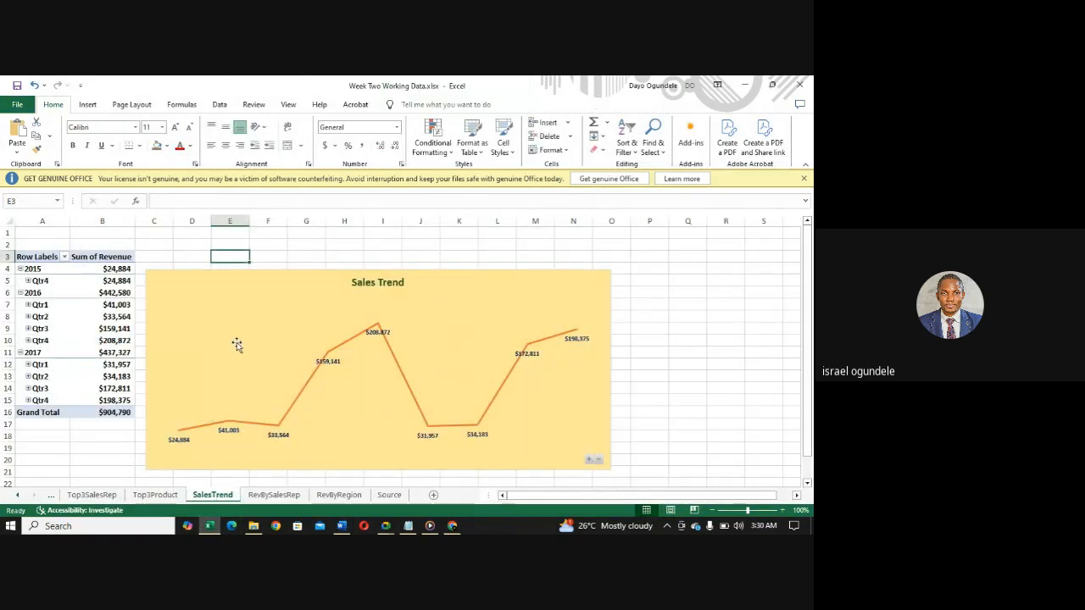
click(235, 343)
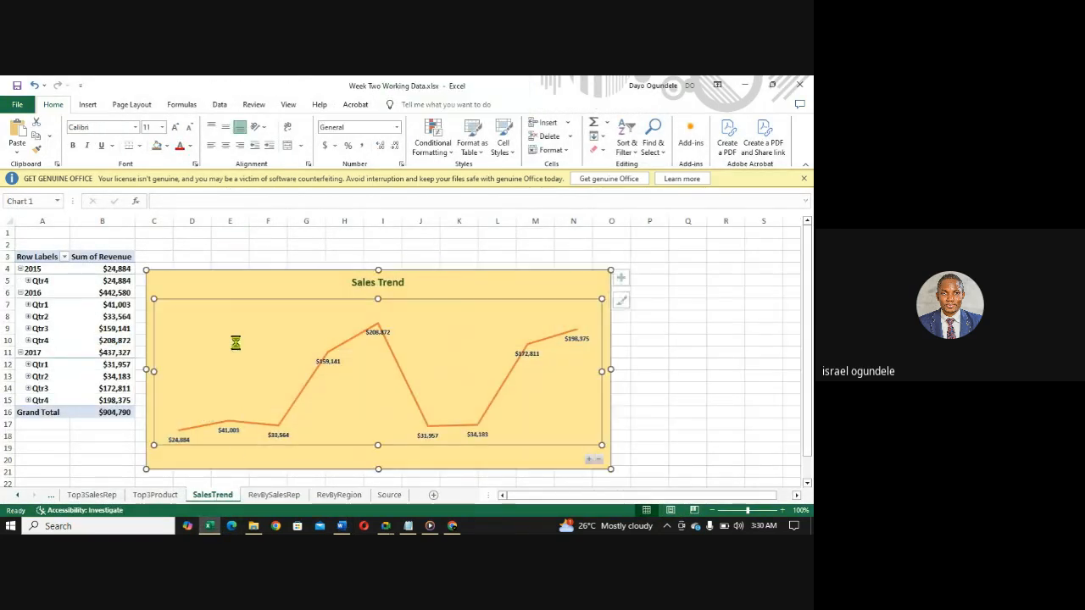
click(220, 286)
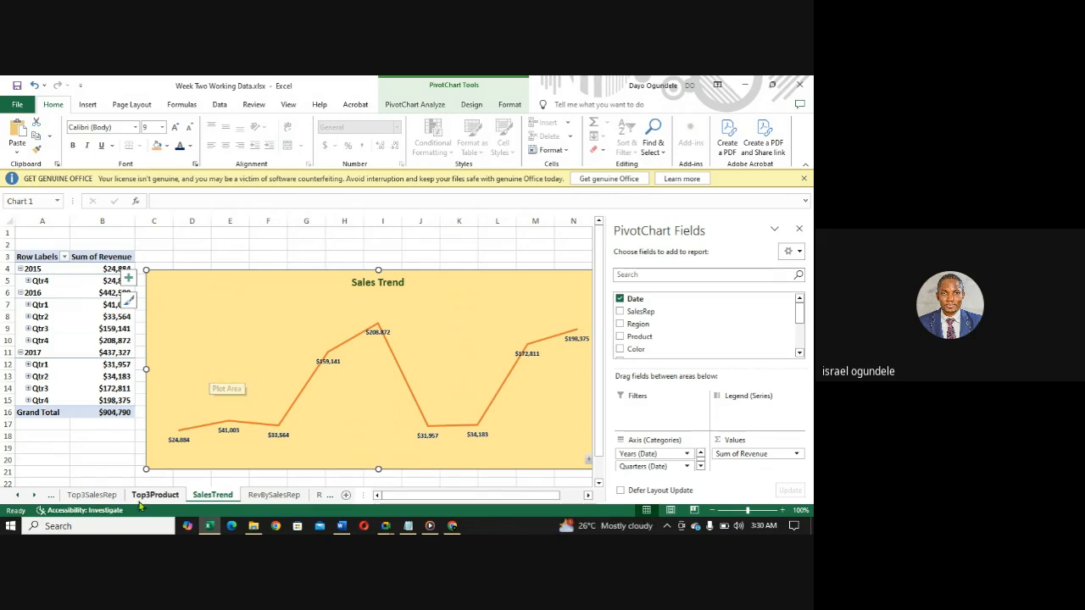
- Extend the dashboard's gray background by filling cells A34:N99 on the DASHBOARD sheet with the same colour
click(18, 497)
click(90, 495)
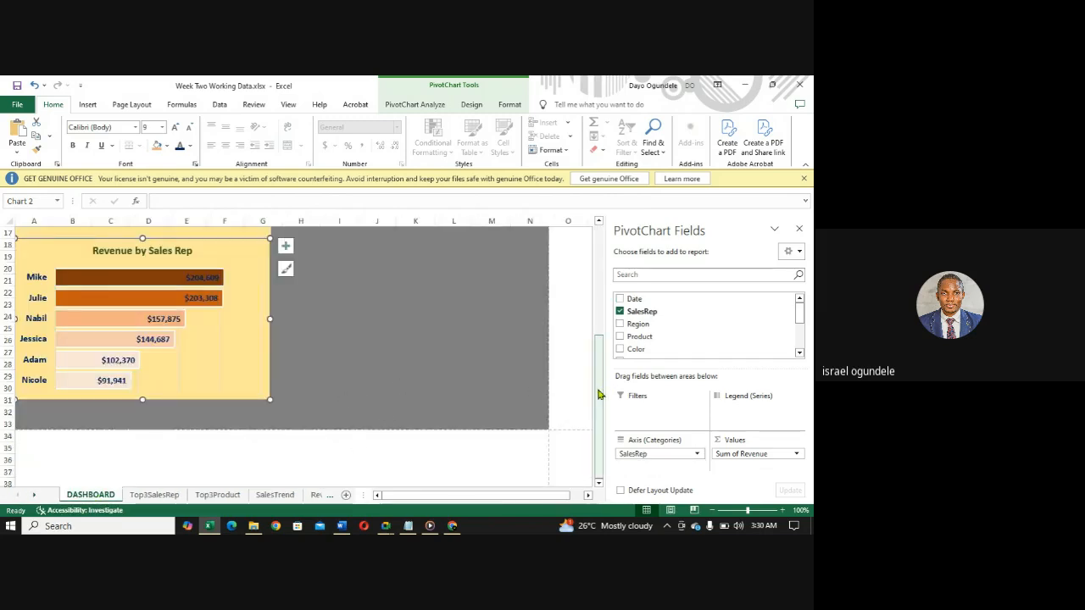
drag(600, 394, 600, 404)
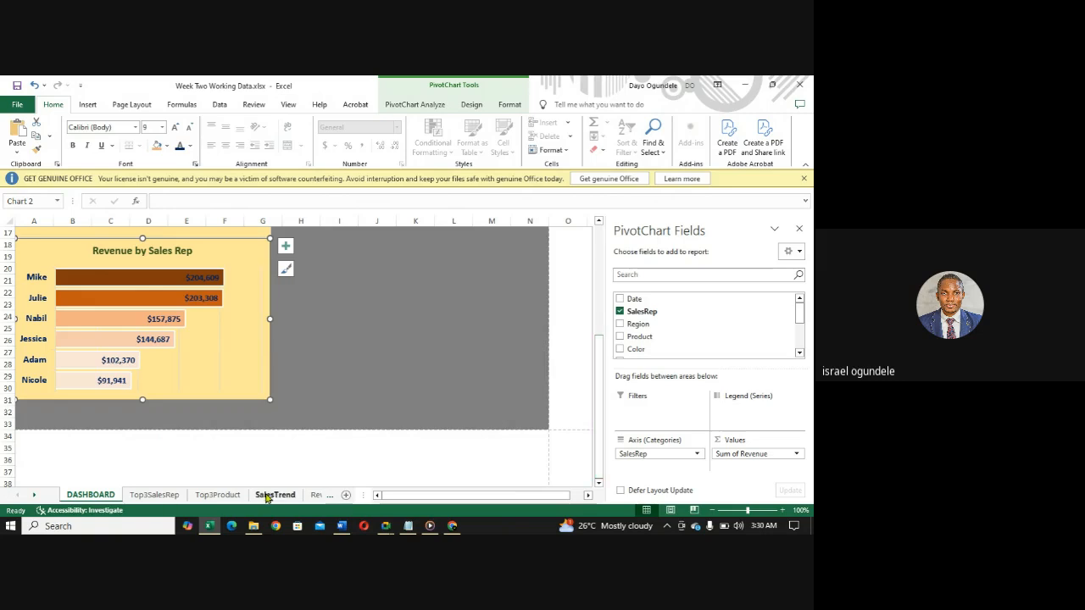
click(21, 434)
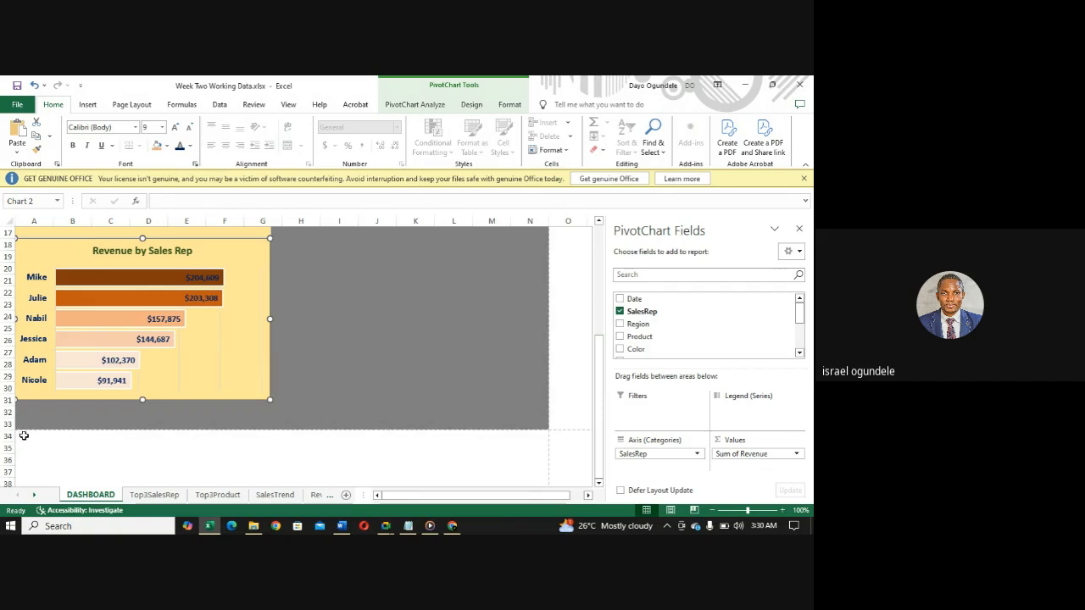
drag(178, 490, 521, 460)
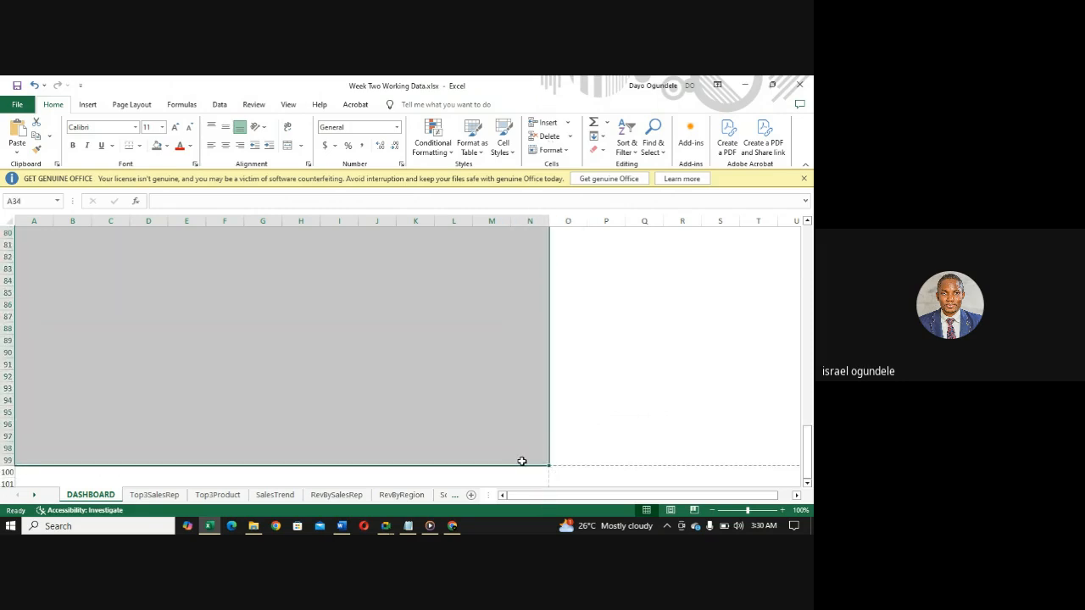
click(156, 146)
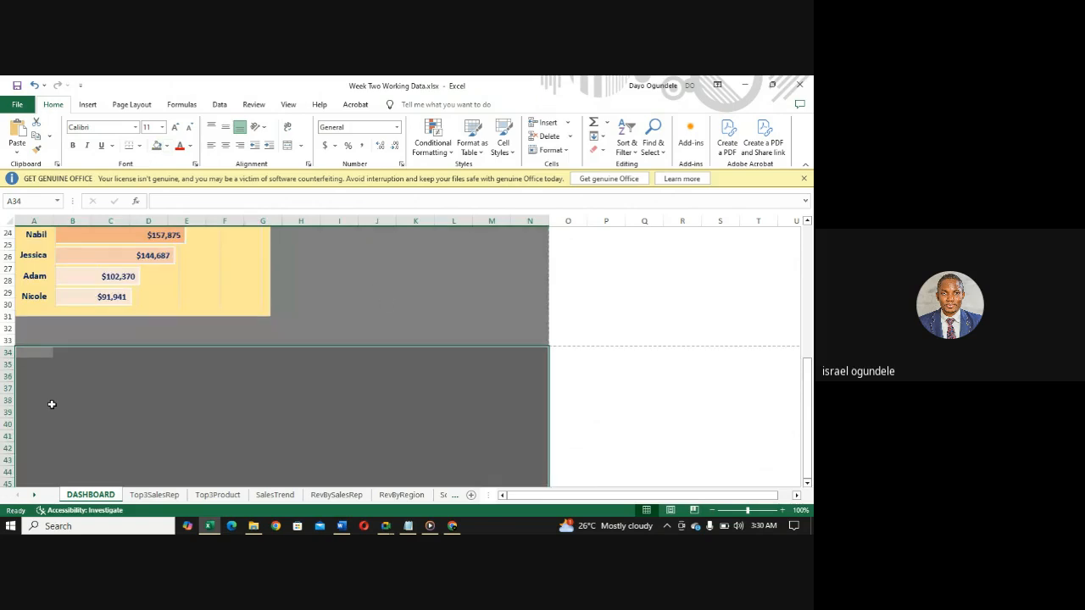
- Paste the Sales Trend chart onto the DASHBOARD sheet and place it against column A's outer edge, starting at row 36
click(36, 370)
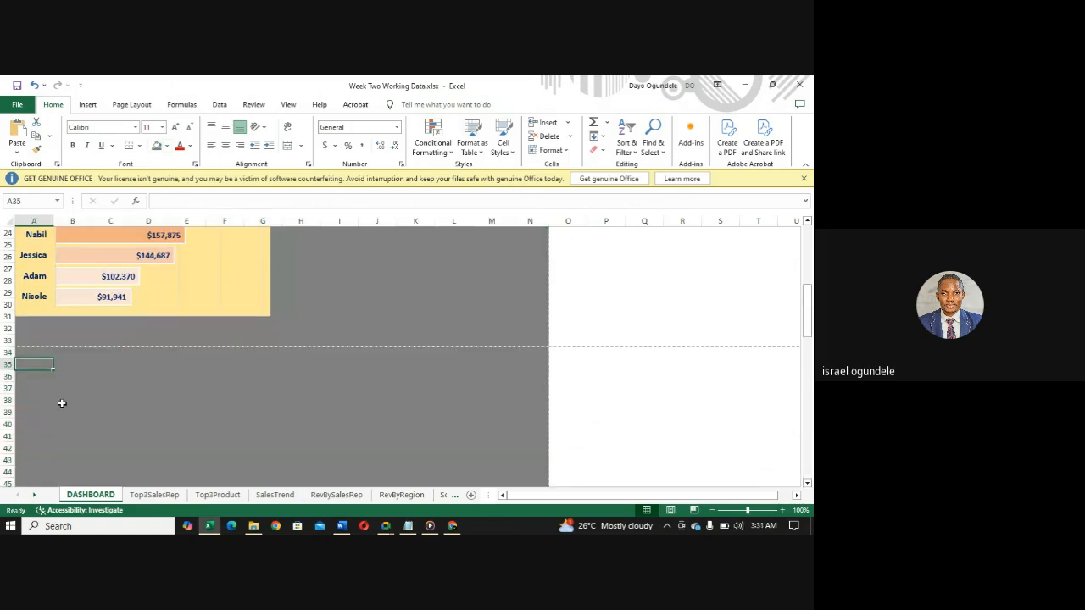
click(62, 403)
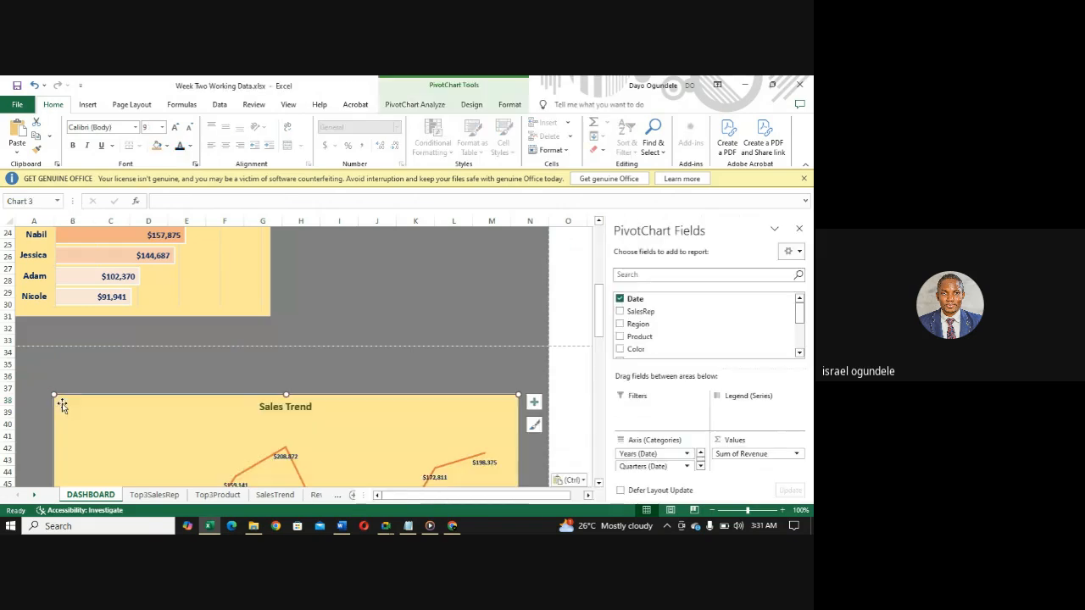
drag(165, 422, 127, 397)
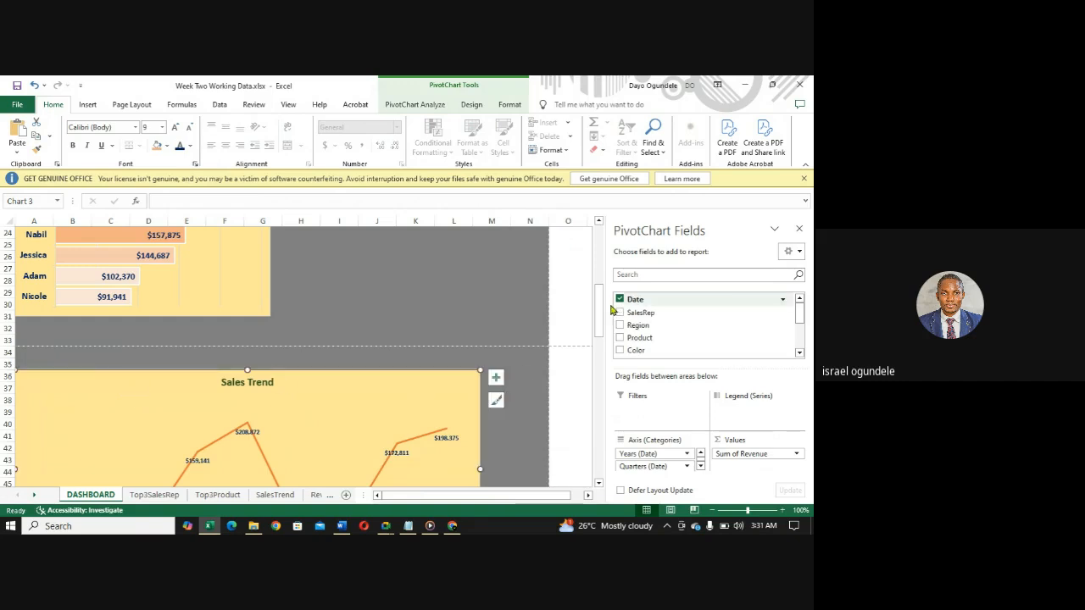
- Widen the Sales Trend chart so it spans the filled dashboard area from column A to column N
drag(598, 303, 599, 324)
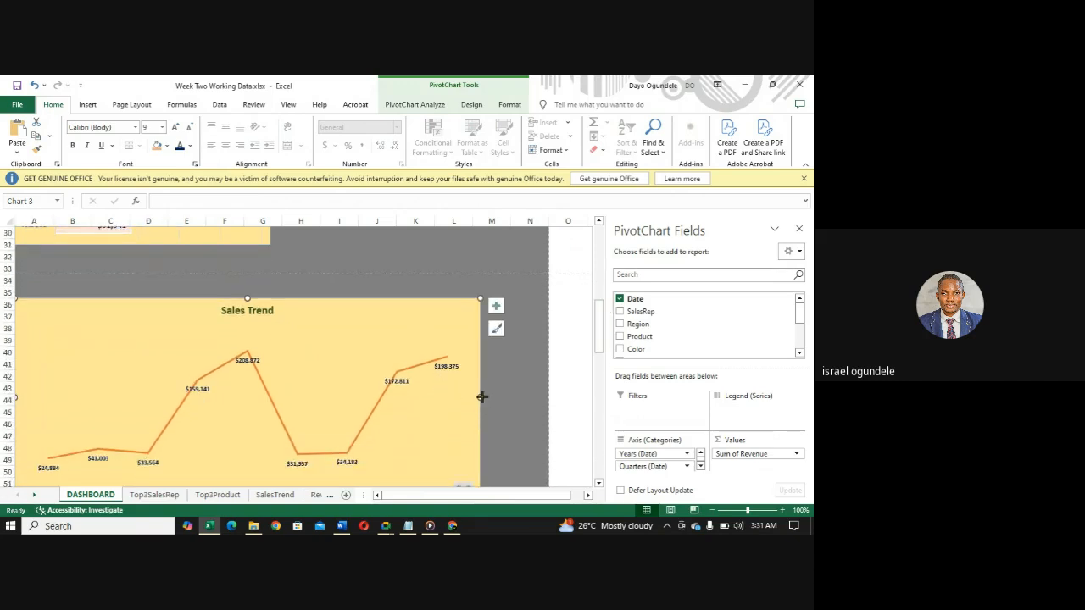
drag(480, 395, 293, 409)
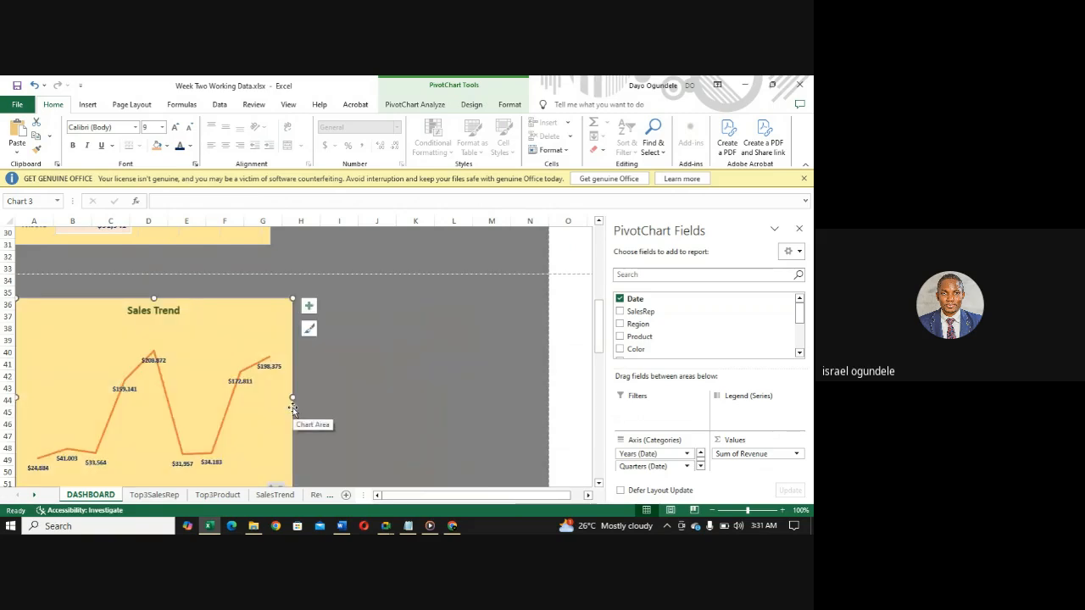
drag(290, 398, 549, 413)
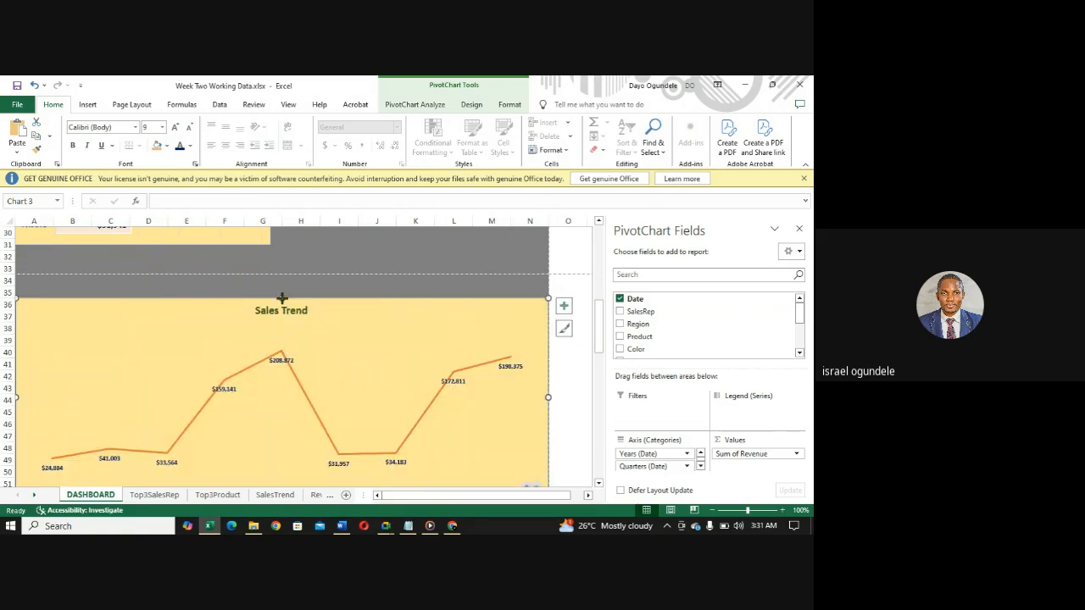
- Shorten the Sales Trend chart and reposition it so it runs from row 36 to row 50
drag(281, 298, 280, 352)
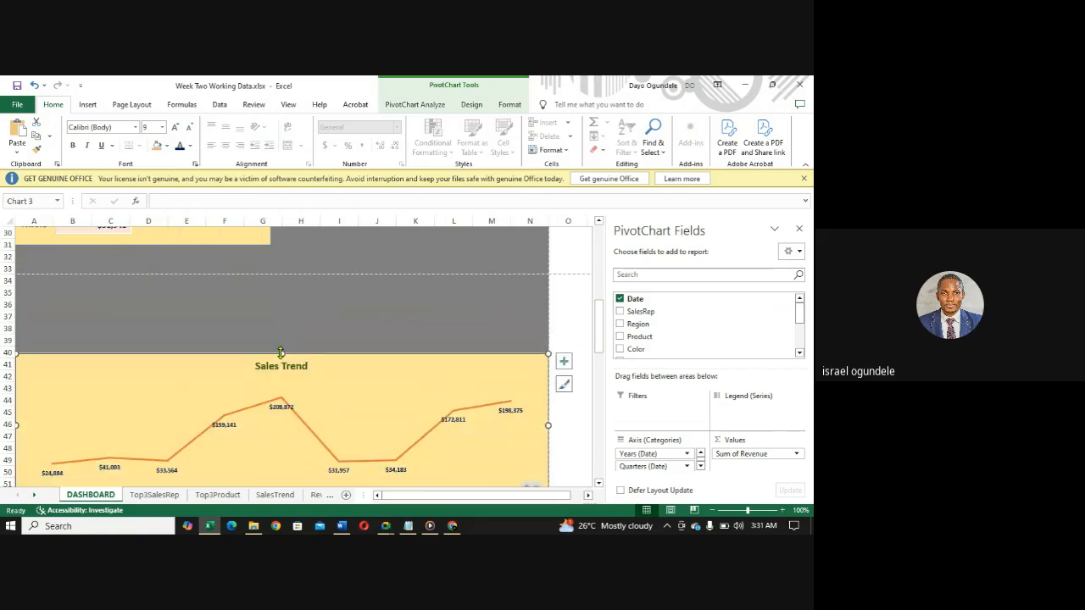
click(161, 408)
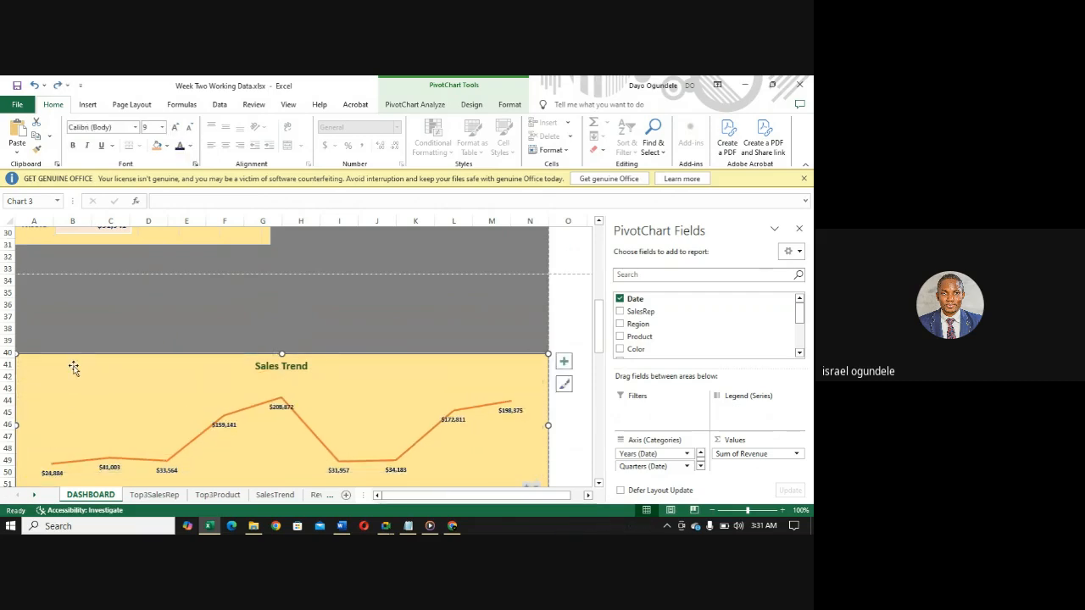
drag(73, 365, 72, 315)
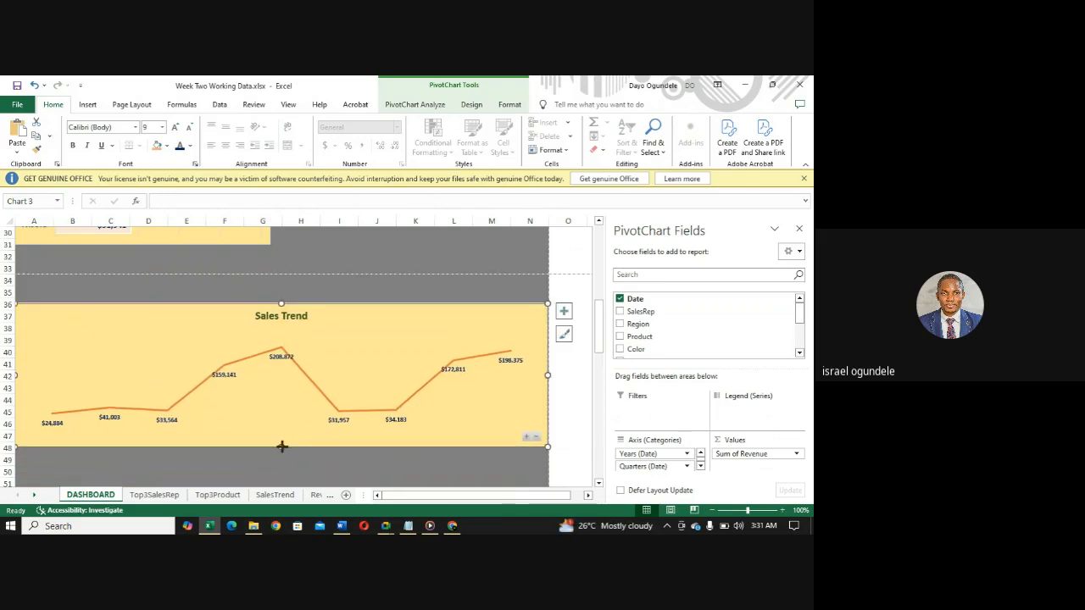
drag(281, 446, 280, 475)
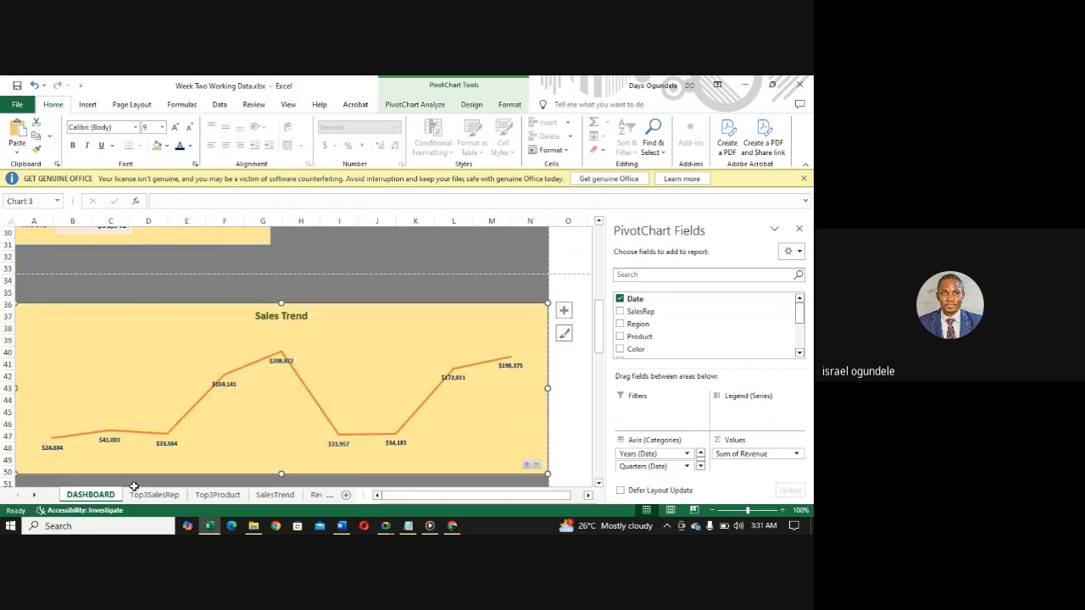
- Copy the Top 3 Products chart from the Top3Product sheet onto the DASHBOARD sheet and place it beside the Revenue by Region chart
click(222, 499)
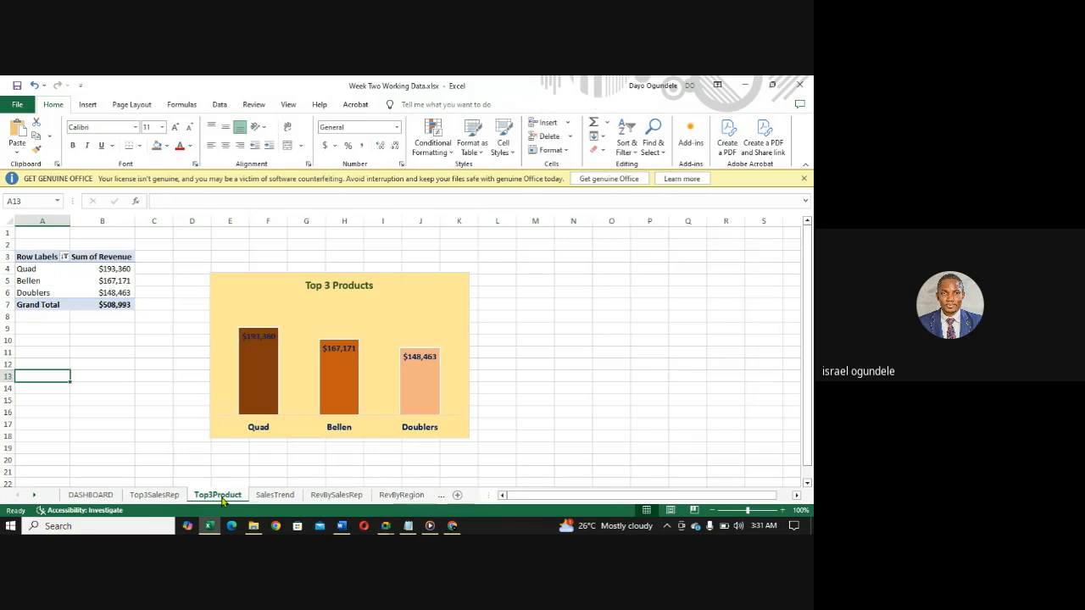
click(271, 301)
click(251, 279)
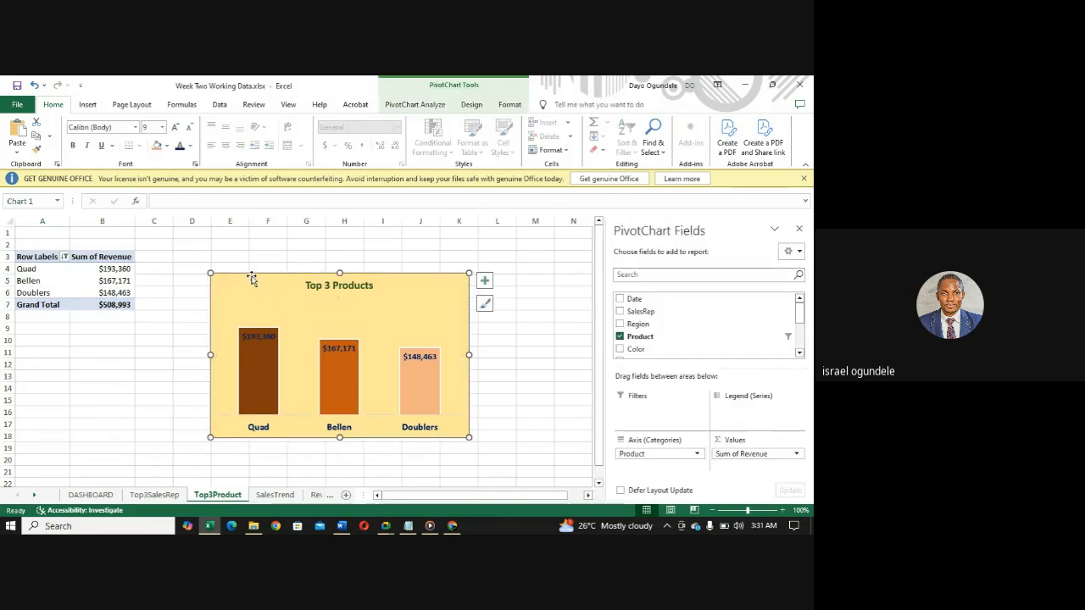
click(91, 495)
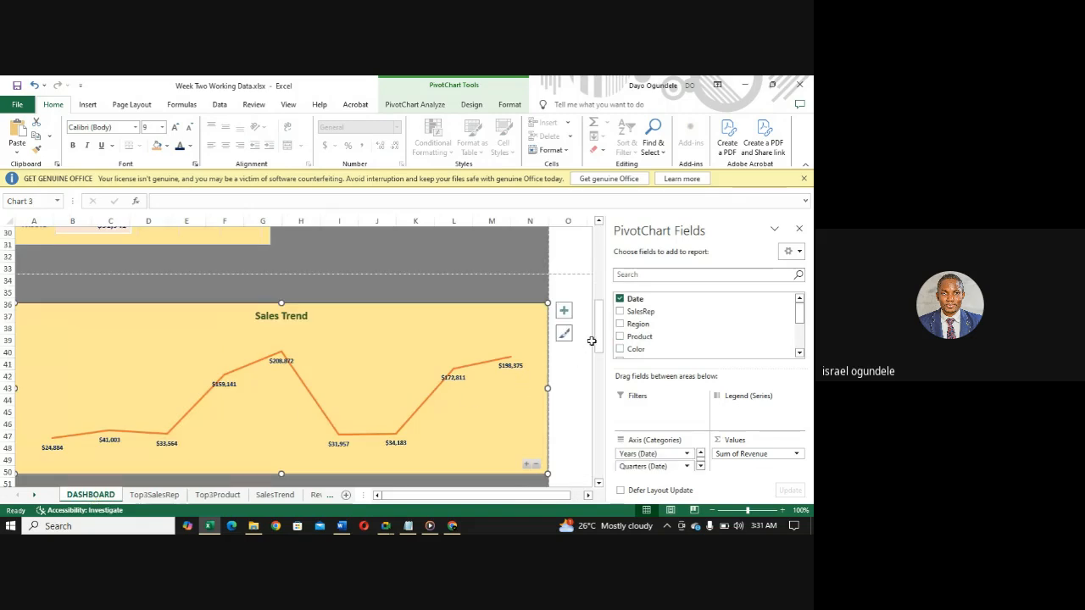
drag(599, 341, 596, 291)
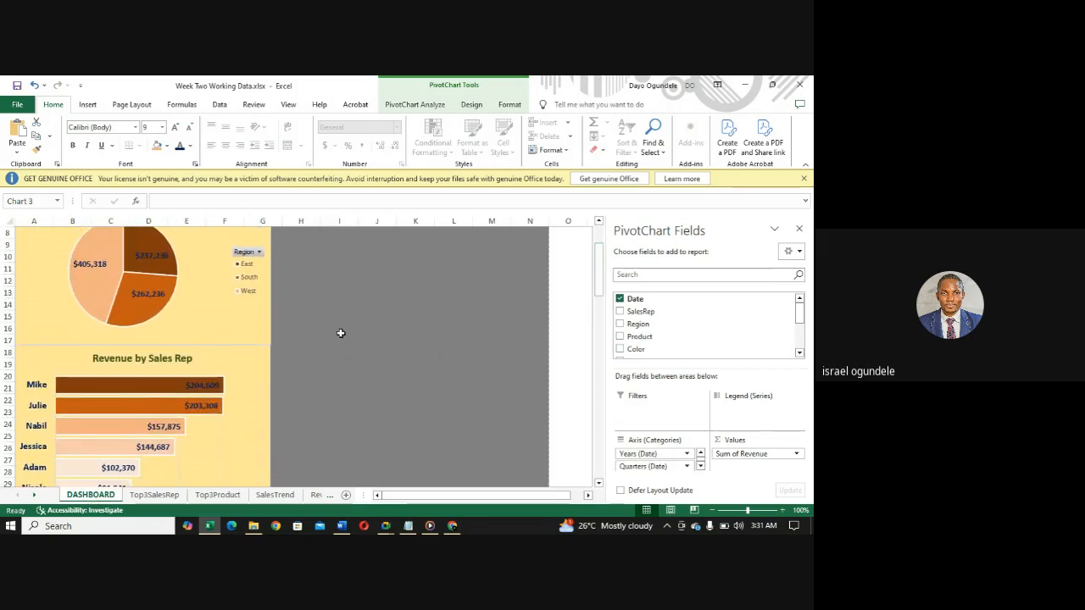
click(324, 349)
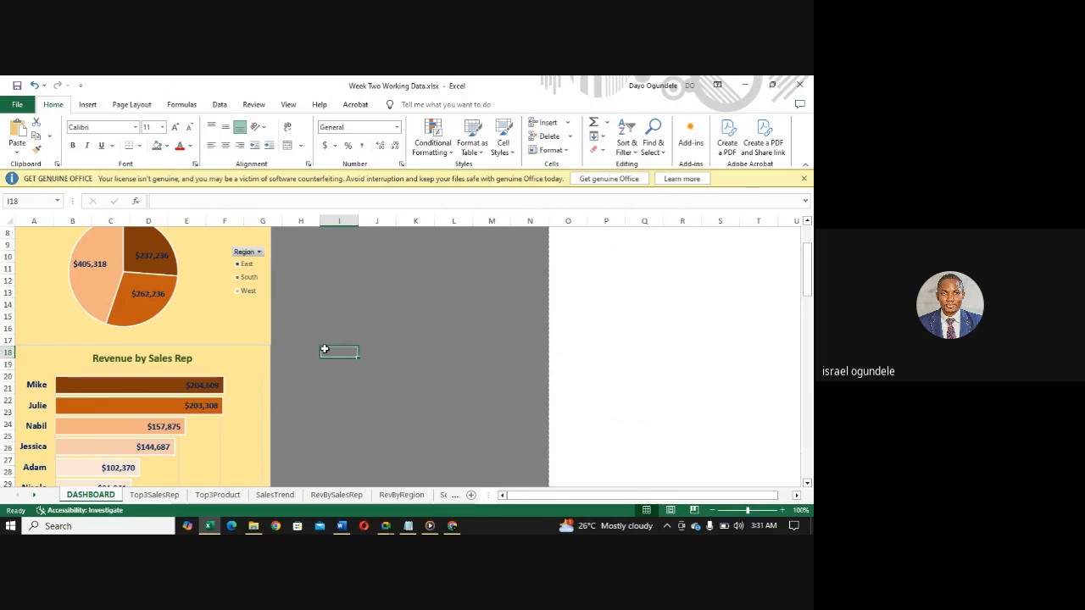
key(ctrl+v)
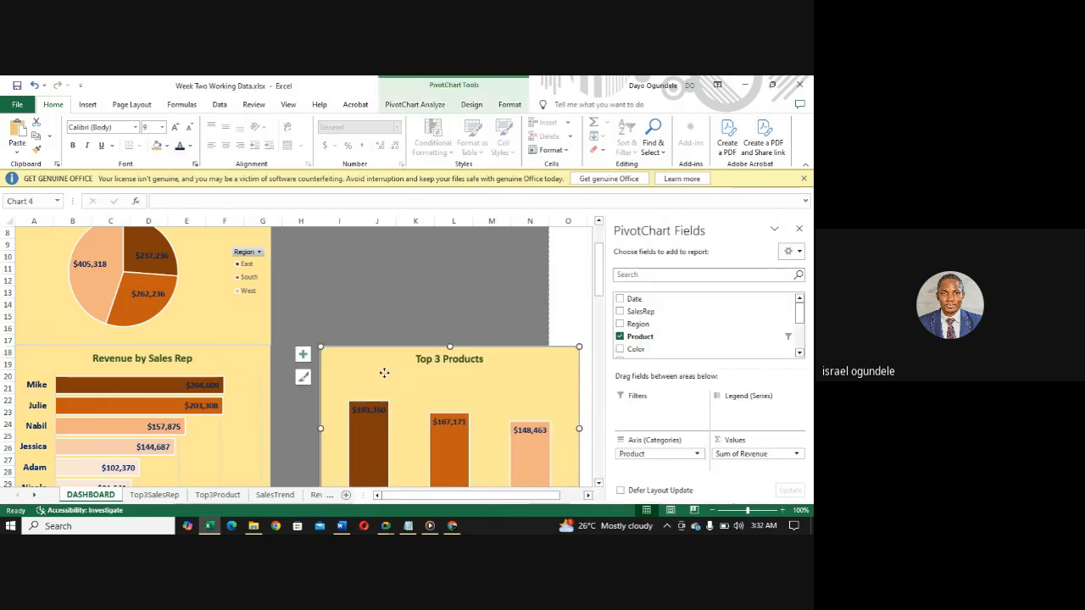
drag(382, 371, 347, 234)
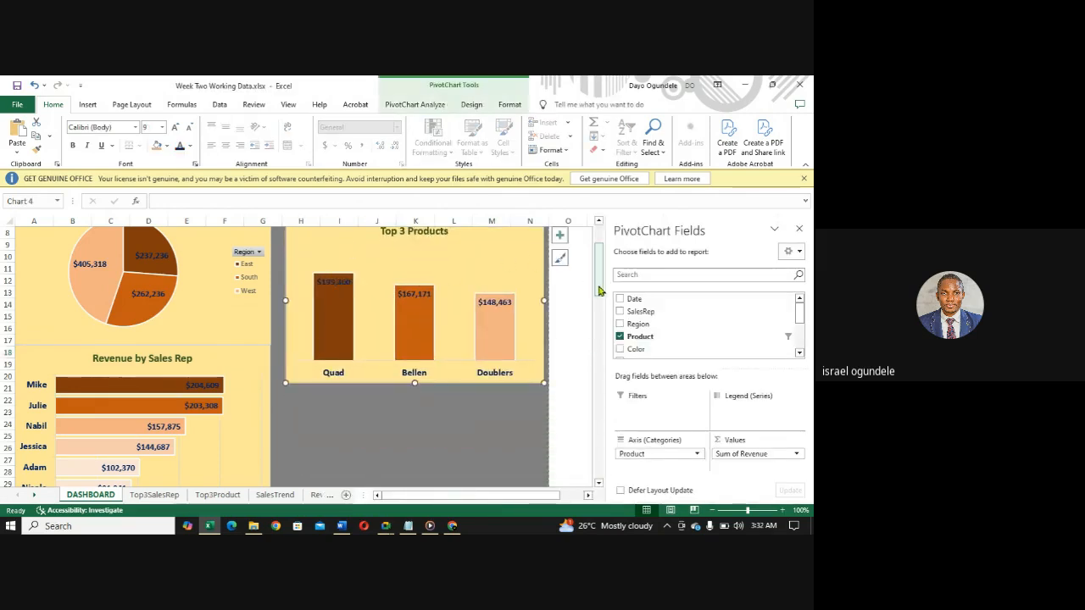
drag(598, 291, 596, 263)
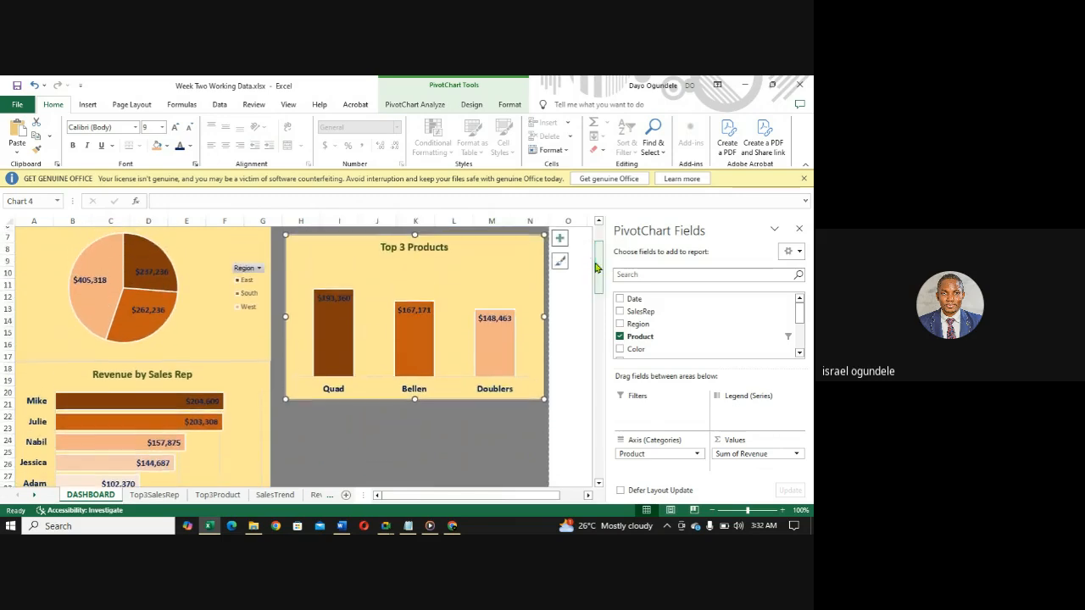
click(389, 366)
drag(389, 366, 382, 370)
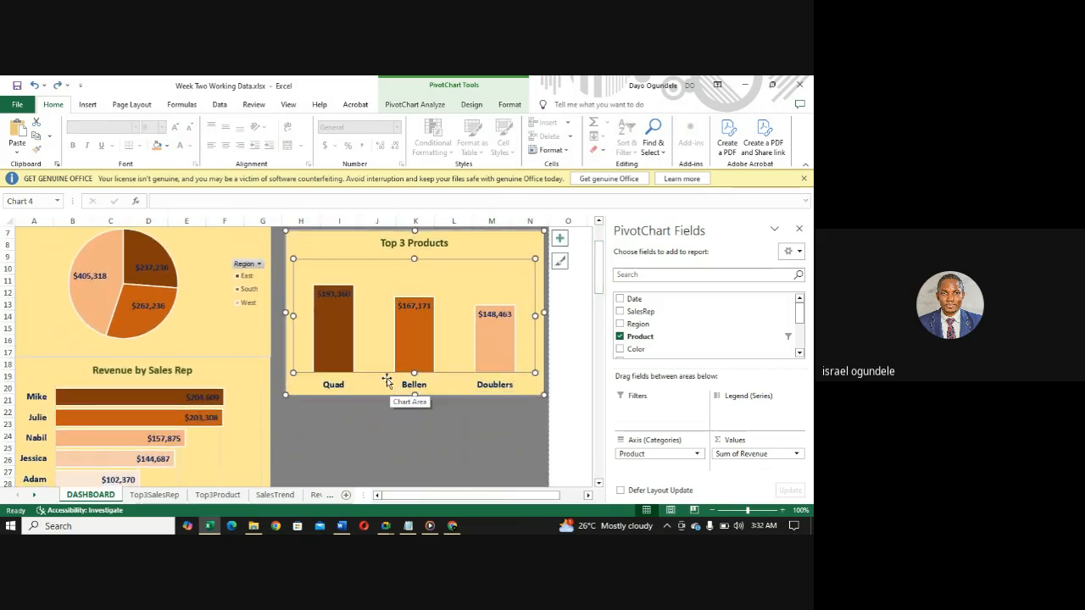
click(313, 239)
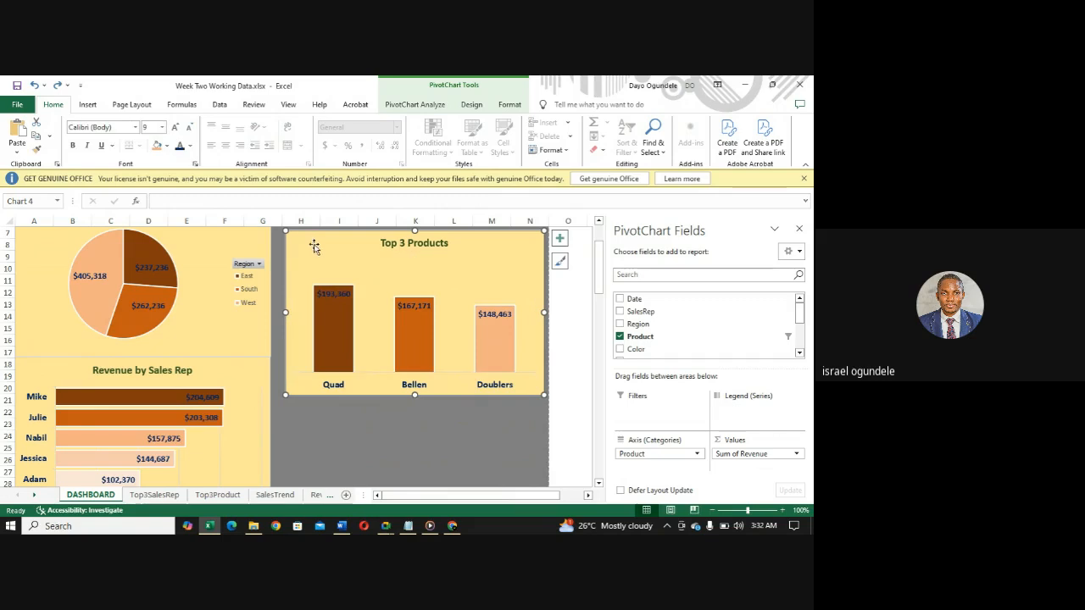
click(380, 276)
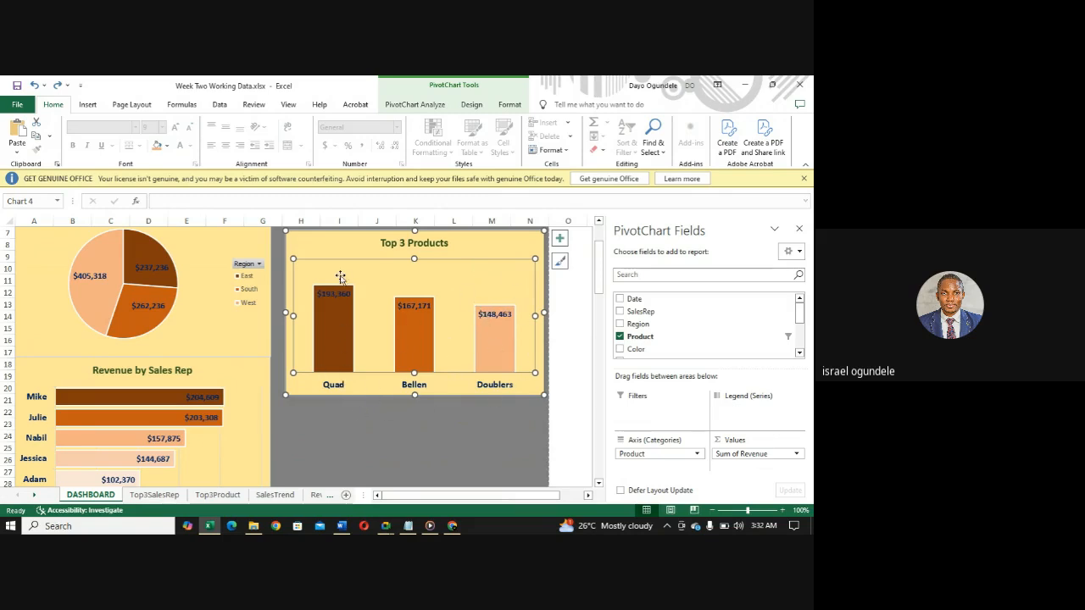
click(326, 242)
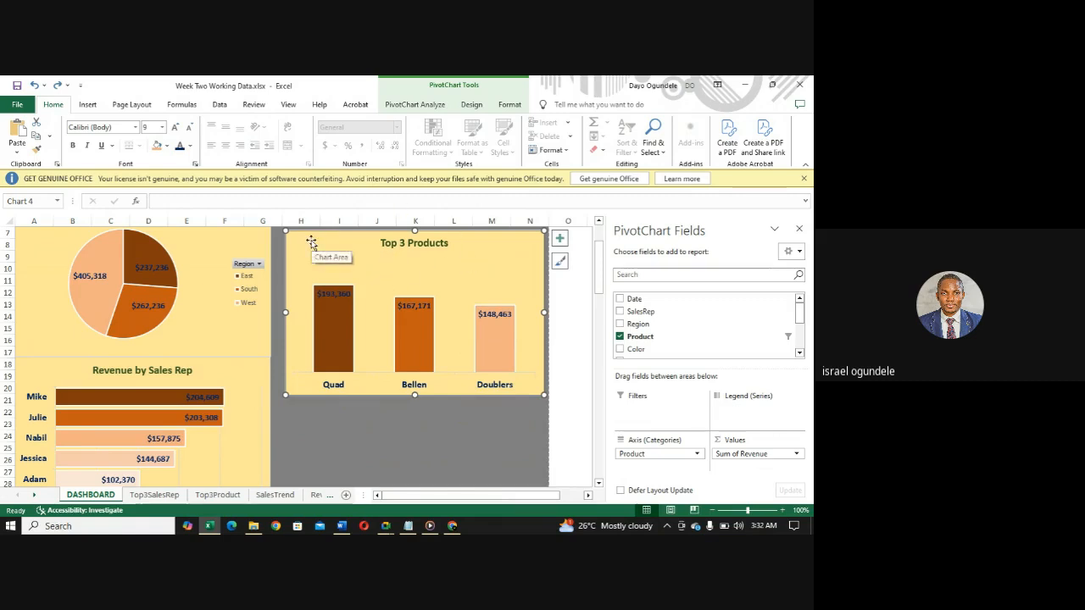
click(368, 282)
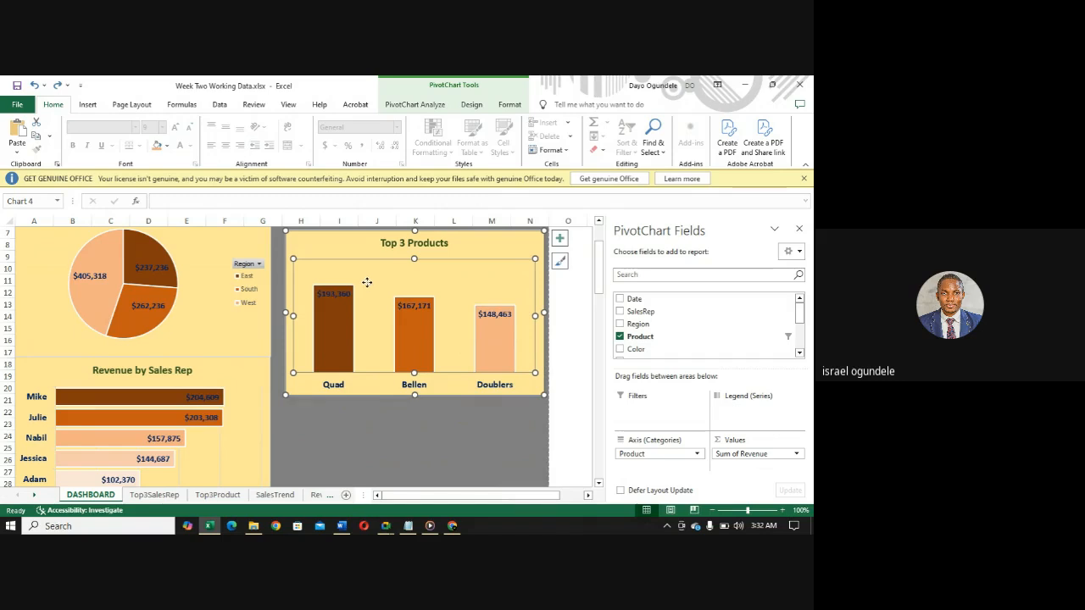
drag(367, 283, 356, 288)
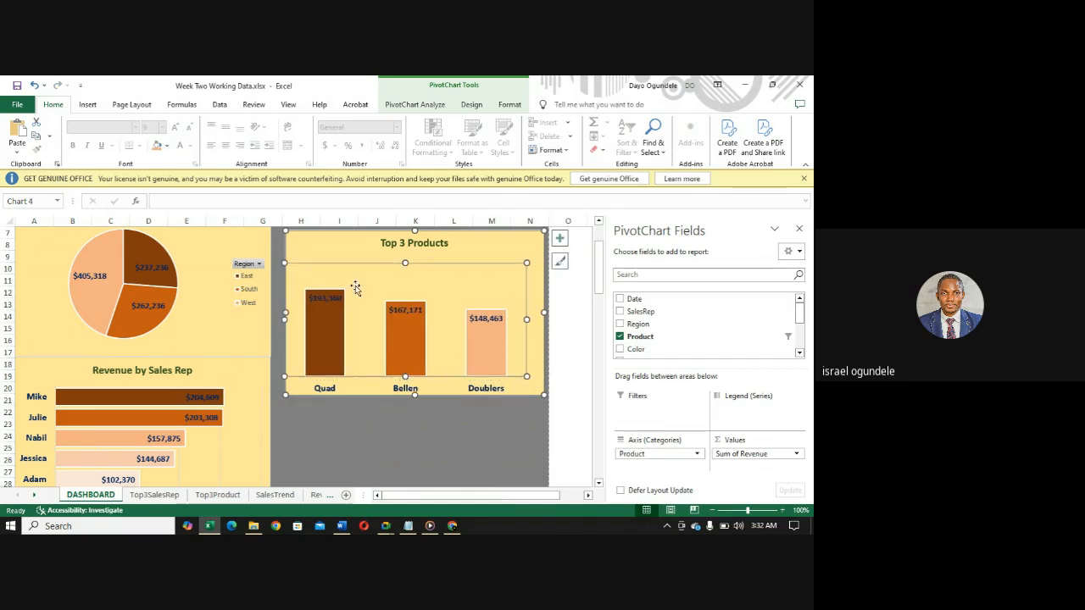
key(ctrl+z)
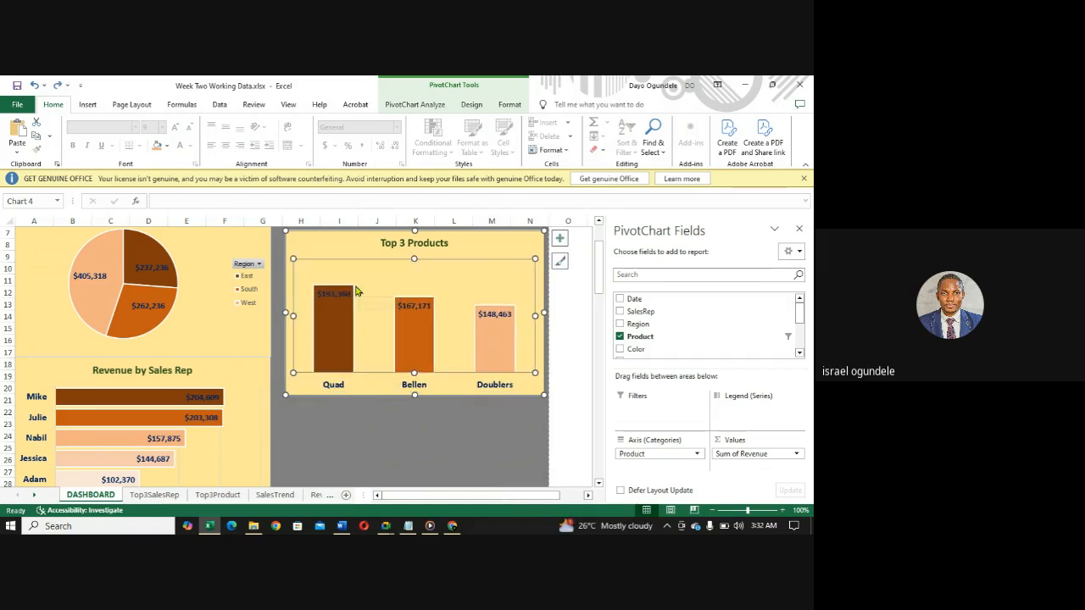
- Move the Top 3 Products chart beside the Revenue by Sales Rep chart at row 18 and resize it to end at column N and row 31
click(340, 246)
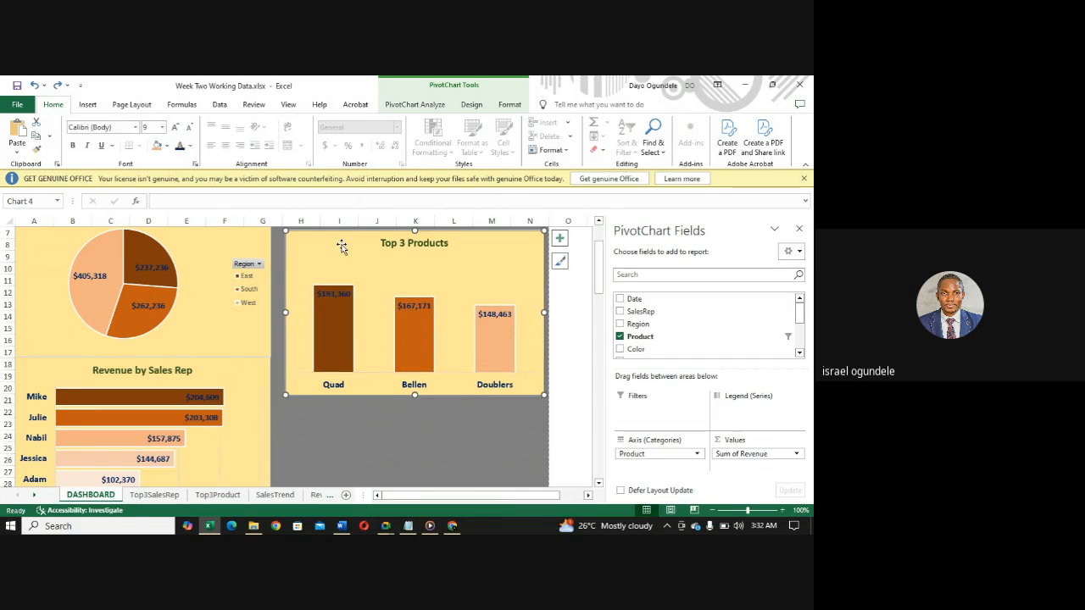
drag(341, 246, 327, 371)
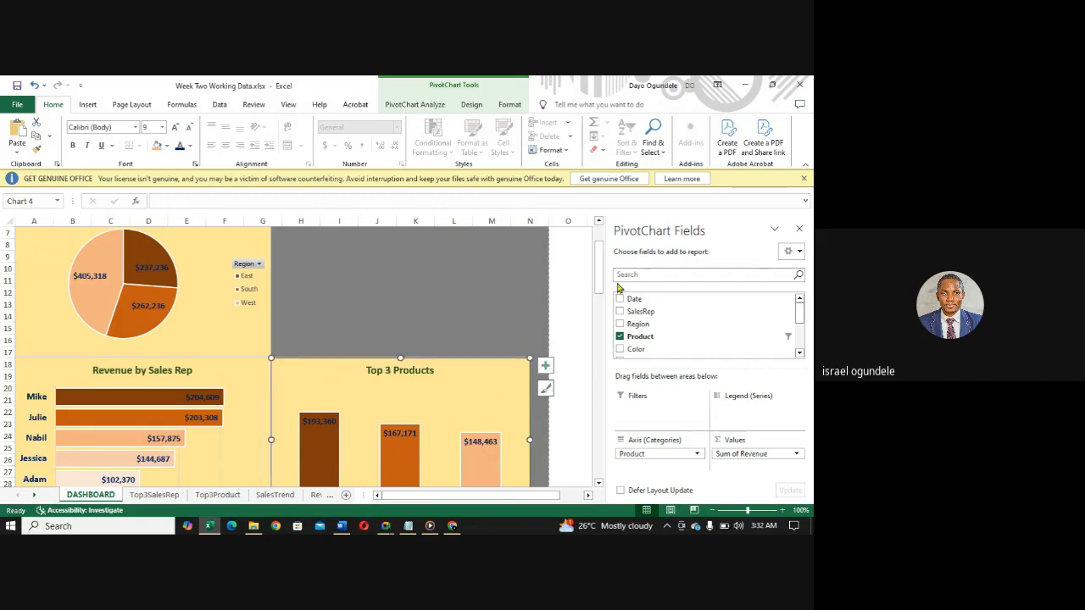
drag(602, 276, 601, 292)
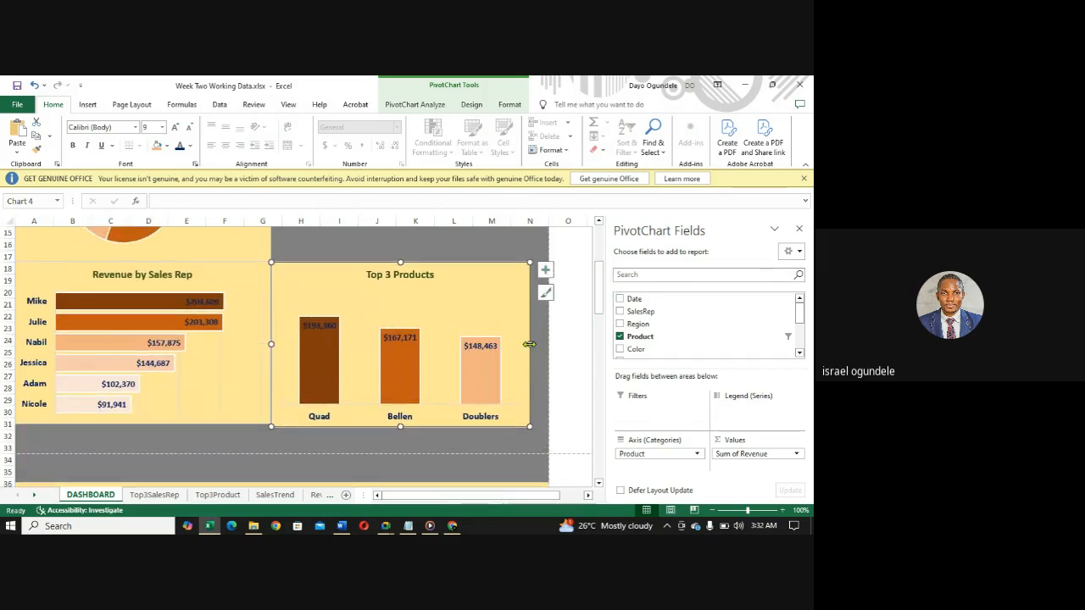
drag(529, 344, 549, 349)
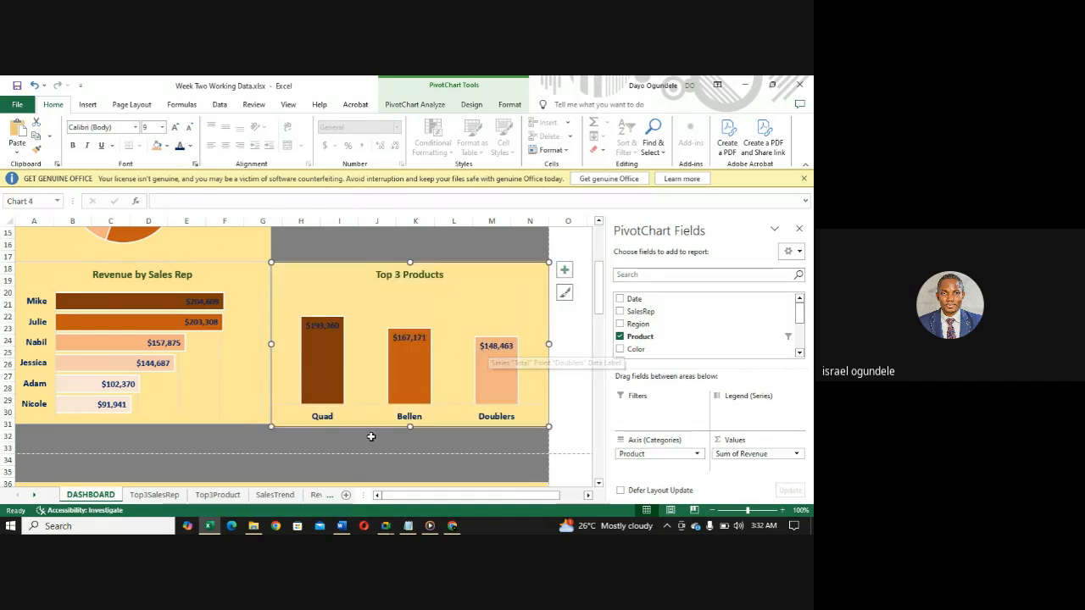
drag(409, 427, 409, 423)
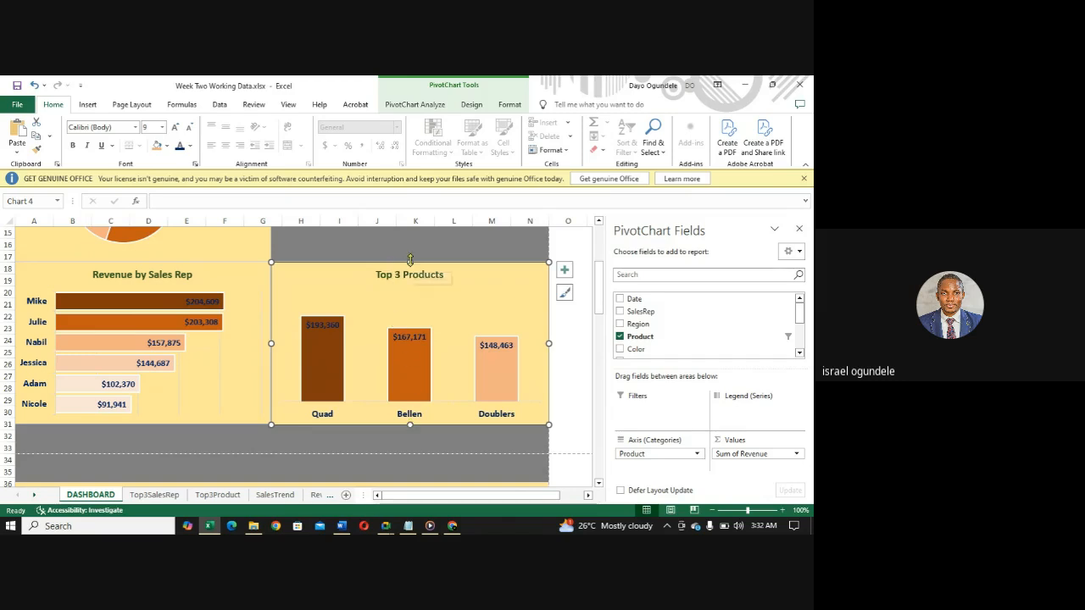
- Fine-tune the Top 3 Products chart's upper edge at row 18 and its outer edge at column N
mouse_move(409, 261)
mouse_down()
mouse_move(408, 233)
mouse_move(408, 262)
mouse_up()
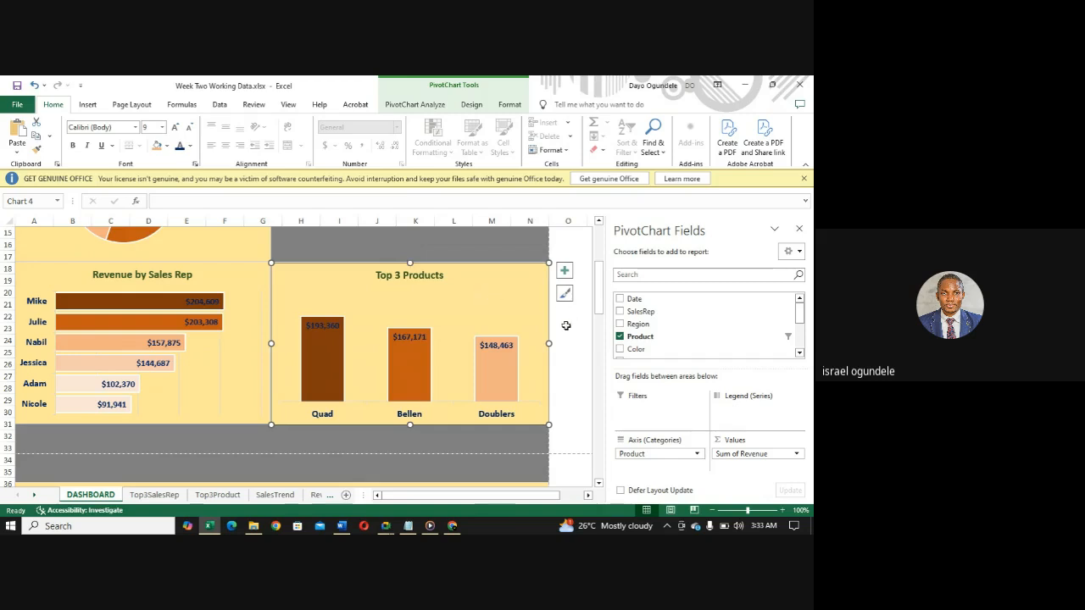
drag(550, 344, 548, 343)
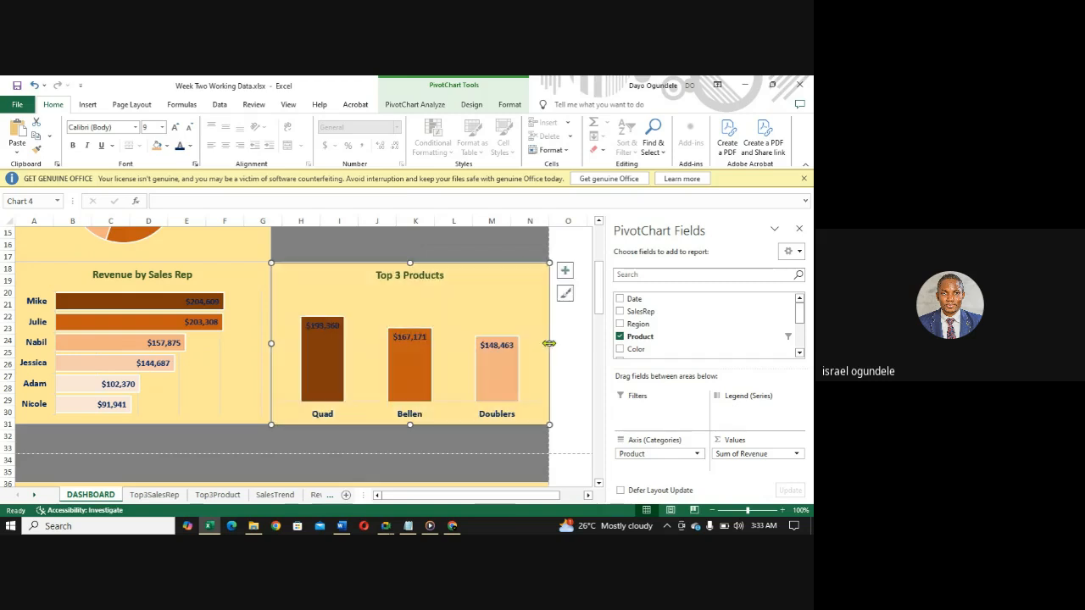
- Copy the Top 3 Sales Rep chart from the Top3SalesRep sheet and return to the DASHBOARD sheet
click(154, 498)
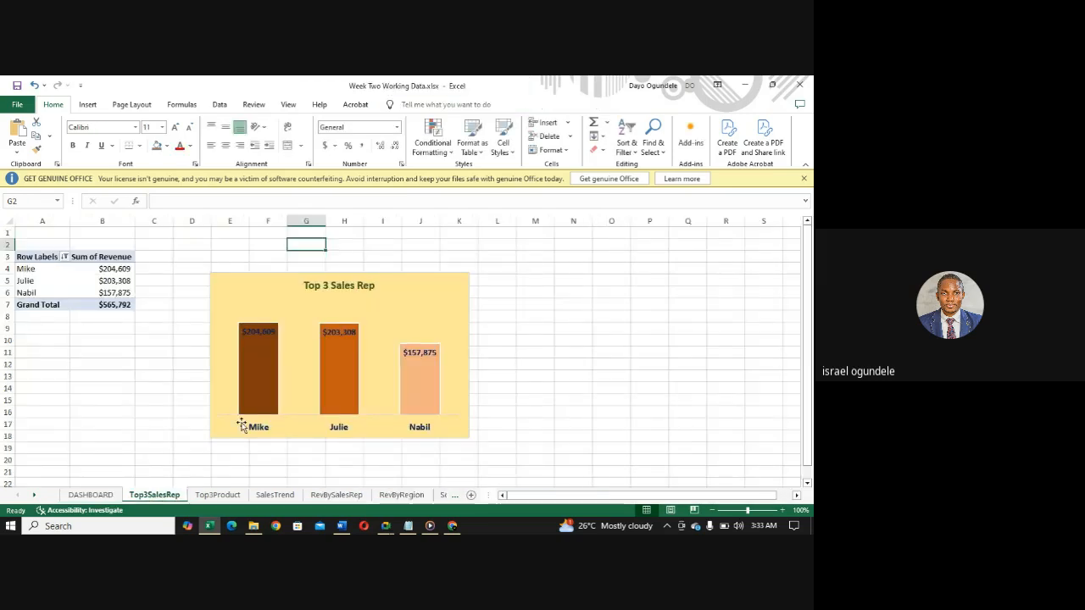
click(420, 289)
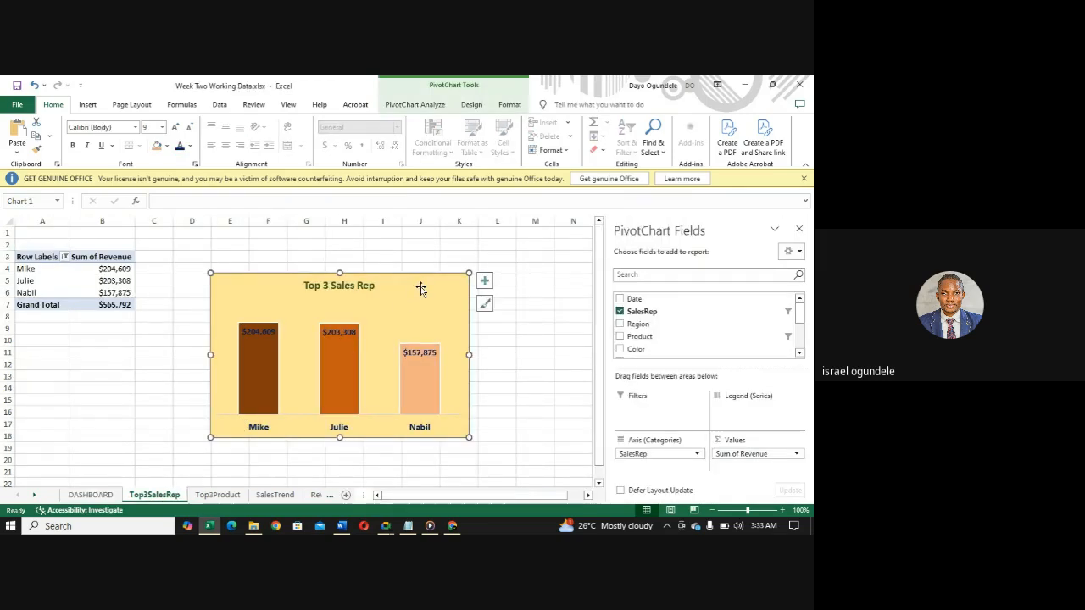
click(216, 498)
click(109, 497)
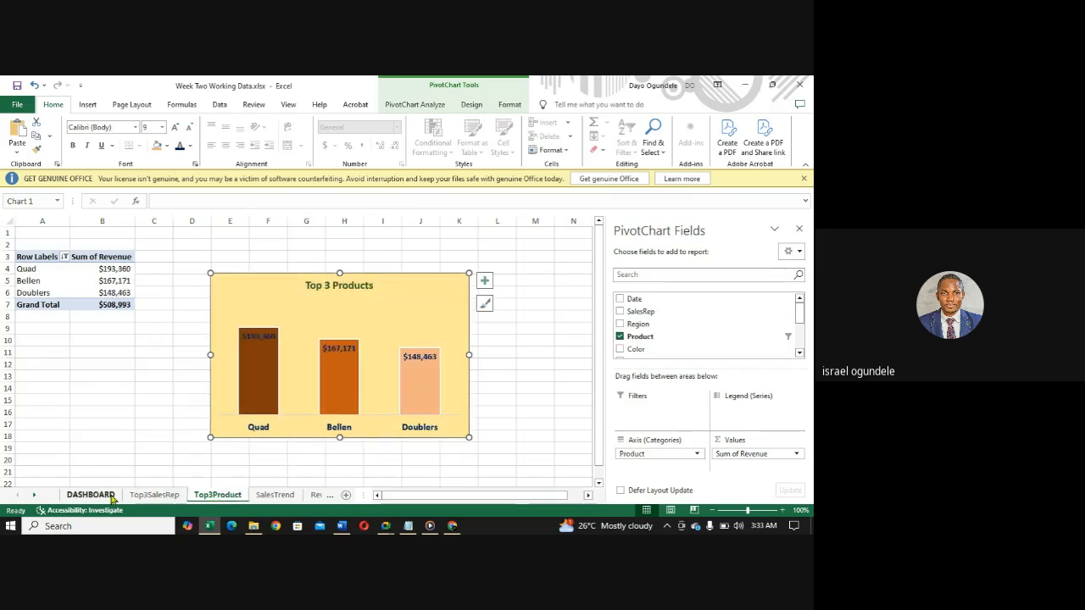
- Narrow the Sales Trend chart so it spans only columns E to N, freeing columns A to D
drag(600, 293, 577, 339)
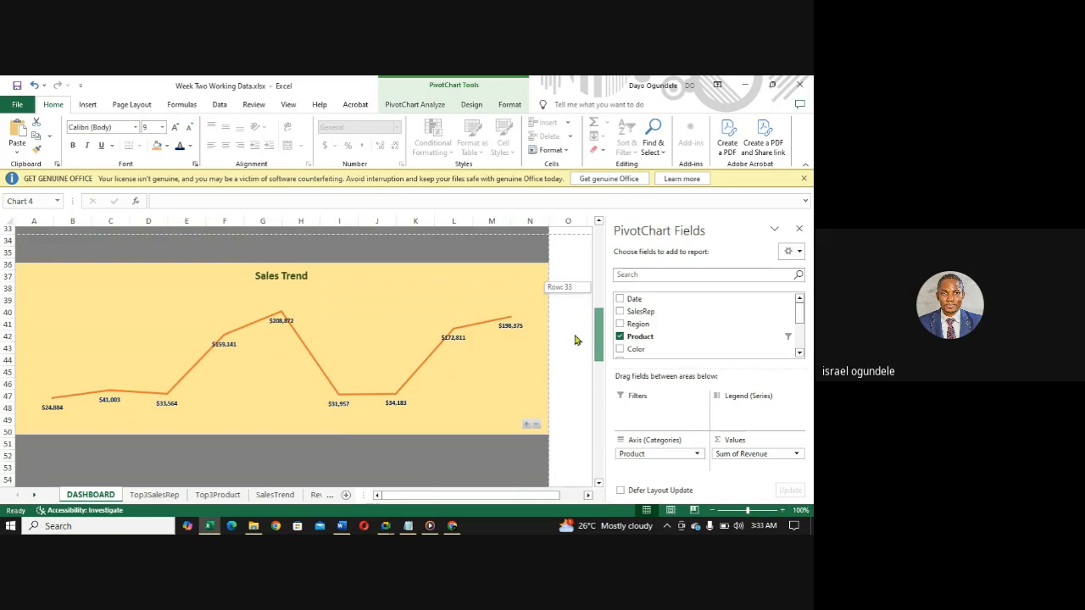
click(113, 337)
click(38, 281)
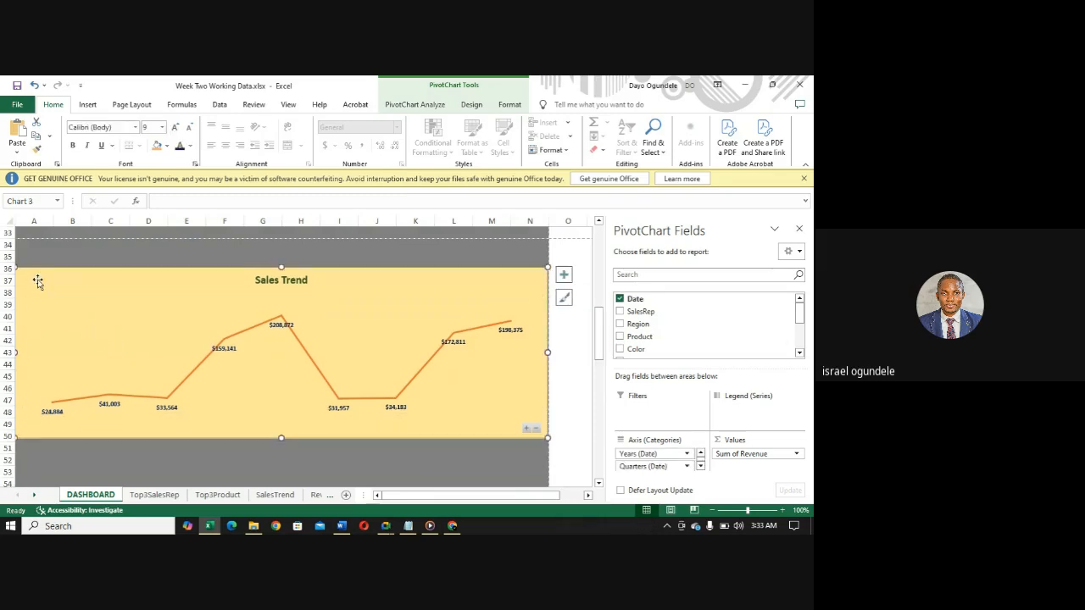
drag(13, 353, 176, 373)
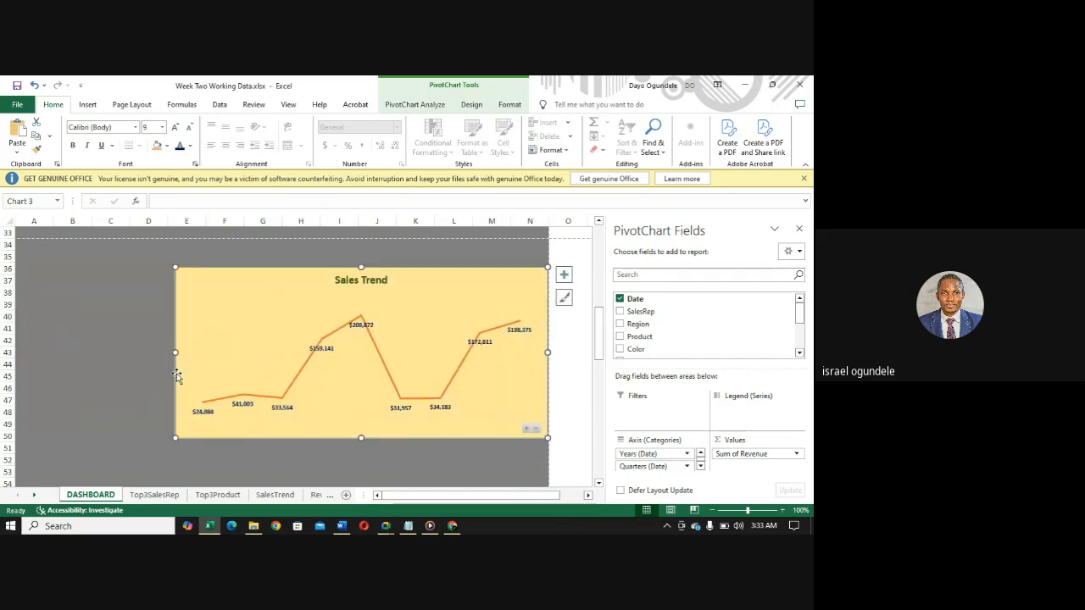
- Paste the Top 3 Sales Rep chart at cell A39 of the DASHBOARD sheet
click(34, 338)
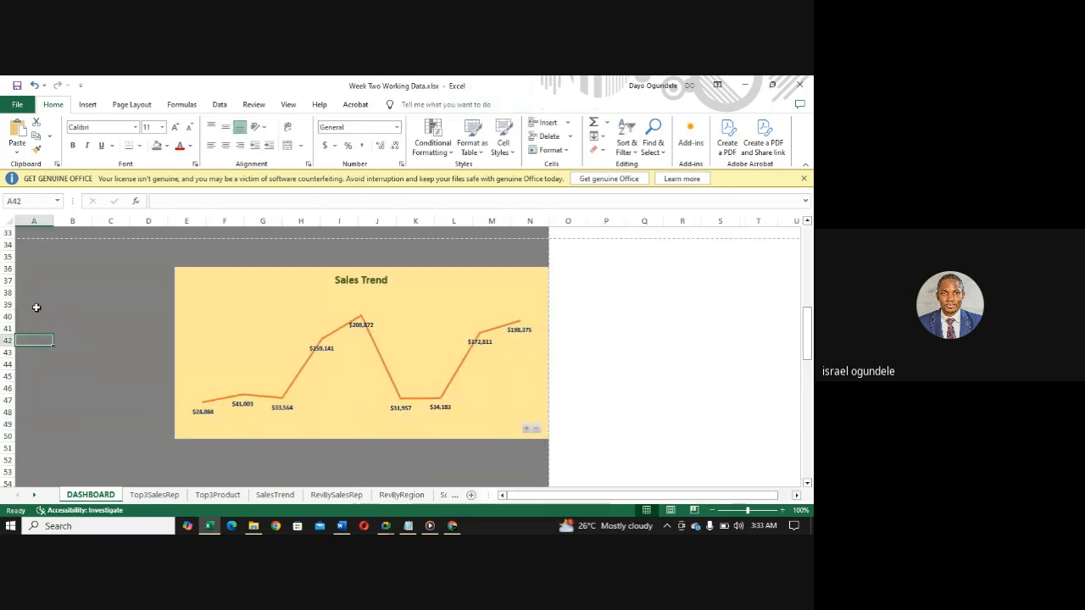
right_click(36, 306)
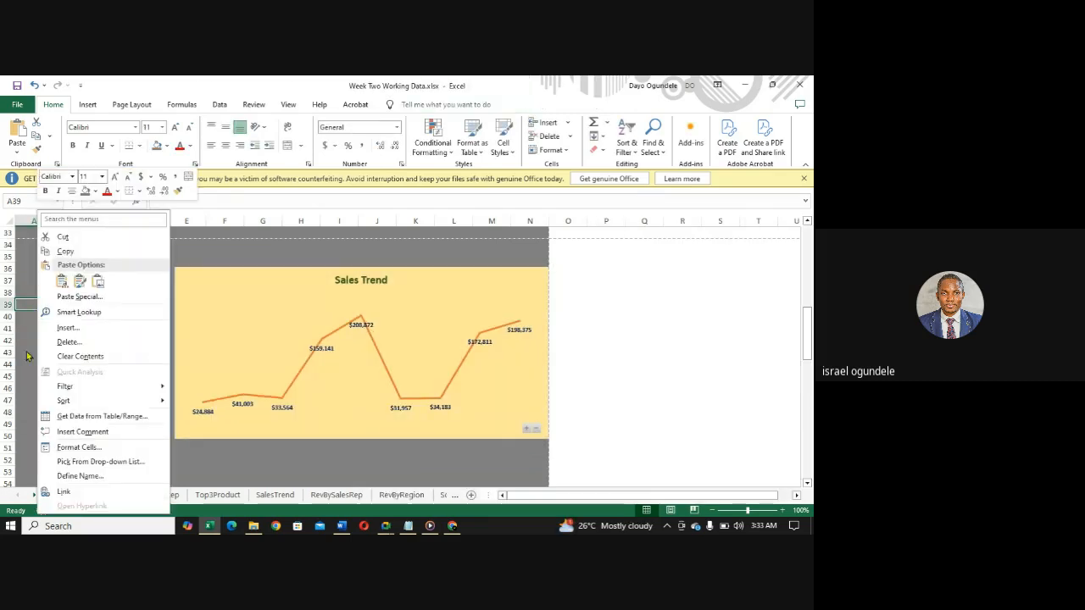
key(Escape)
key(ctrl+v)
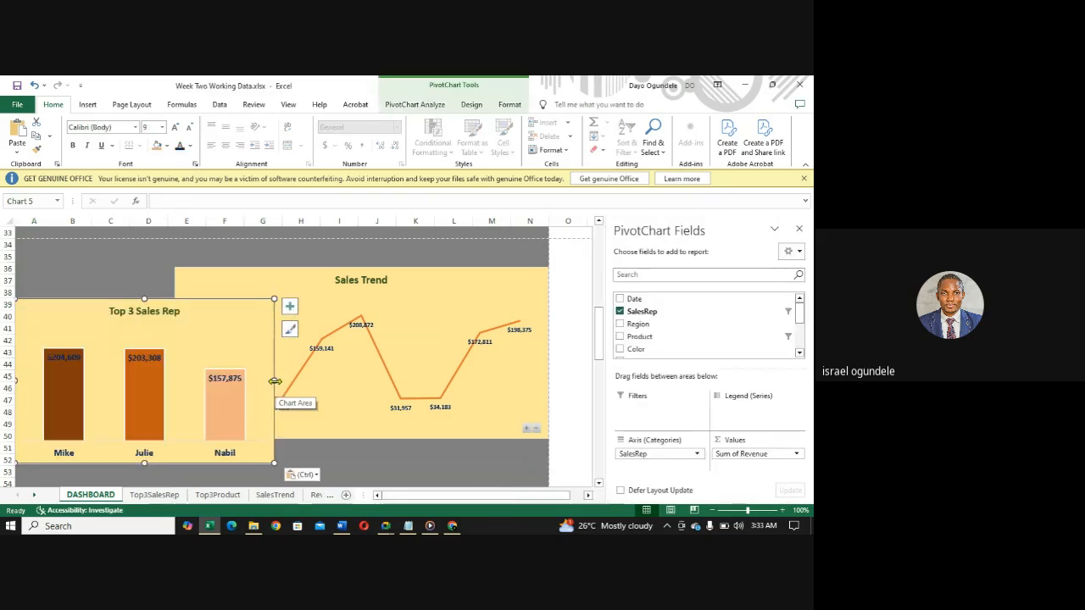
- Move and resize the Top 3 Sales Rep chart to fill the gap beside the Sales Trend chart from row 36 to row 50
drag(266, 366, 203, 363)
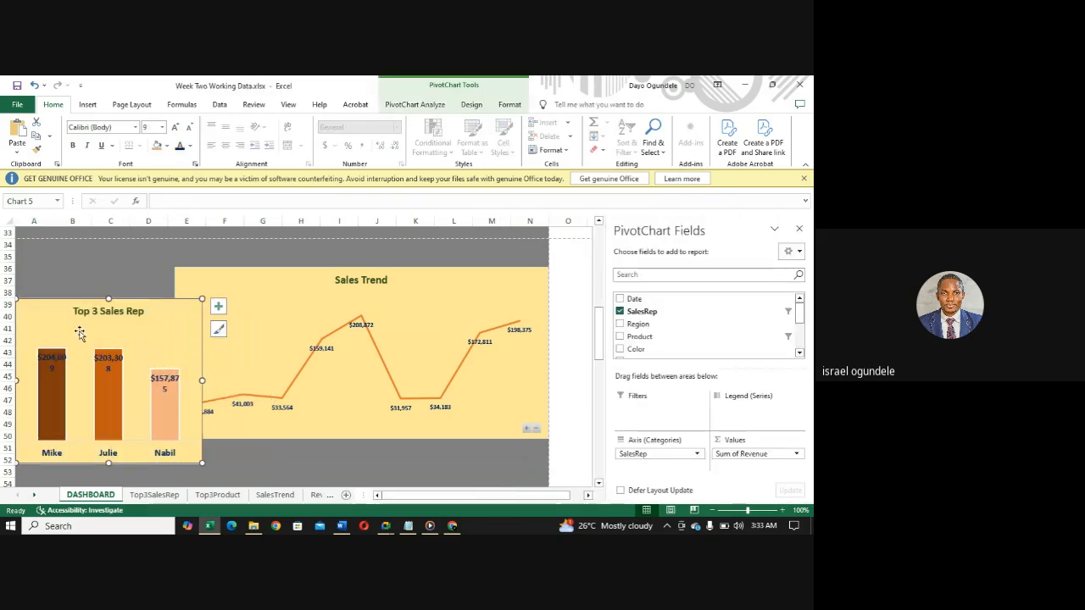
drag(59, 315, 58, 283)
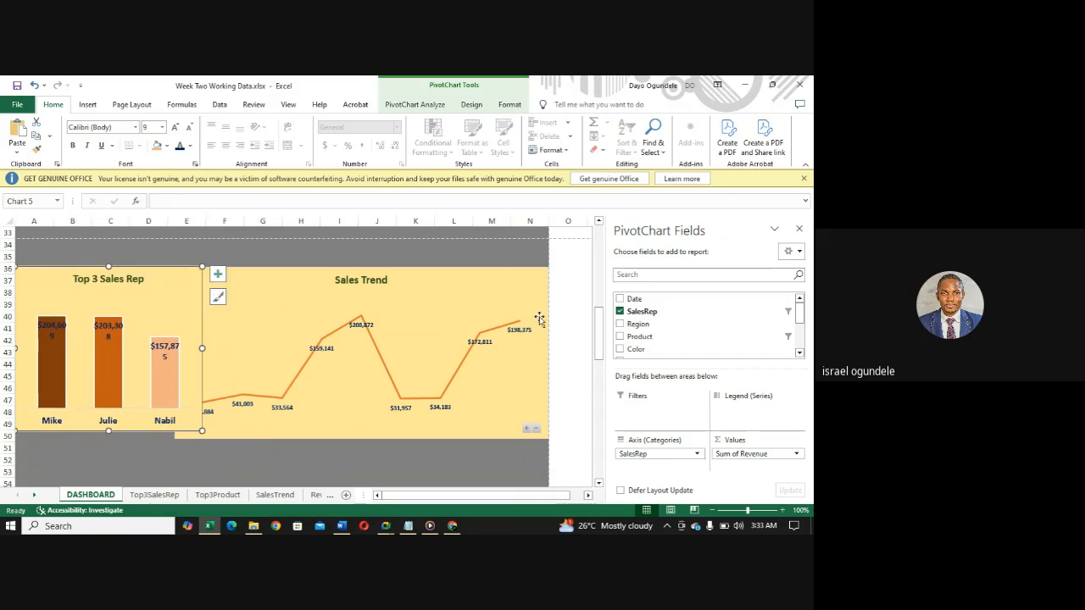
mouse_move(598, 339)
mouse_down()
mouse_move(598, 291)
mouse_move(604, 336)
mouse_up()
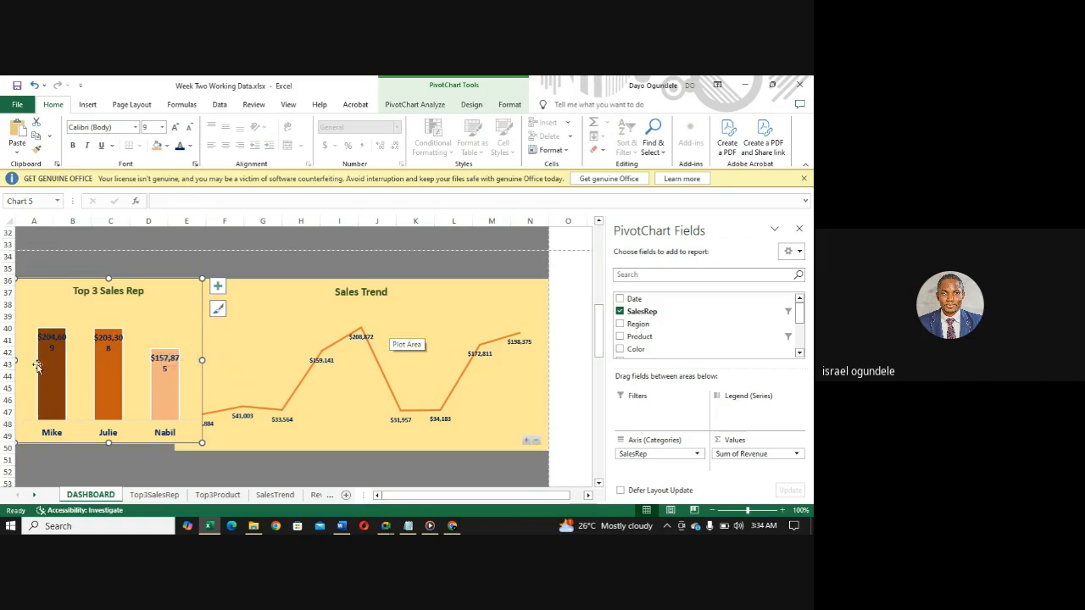
drag(202, 359, 173, 362)
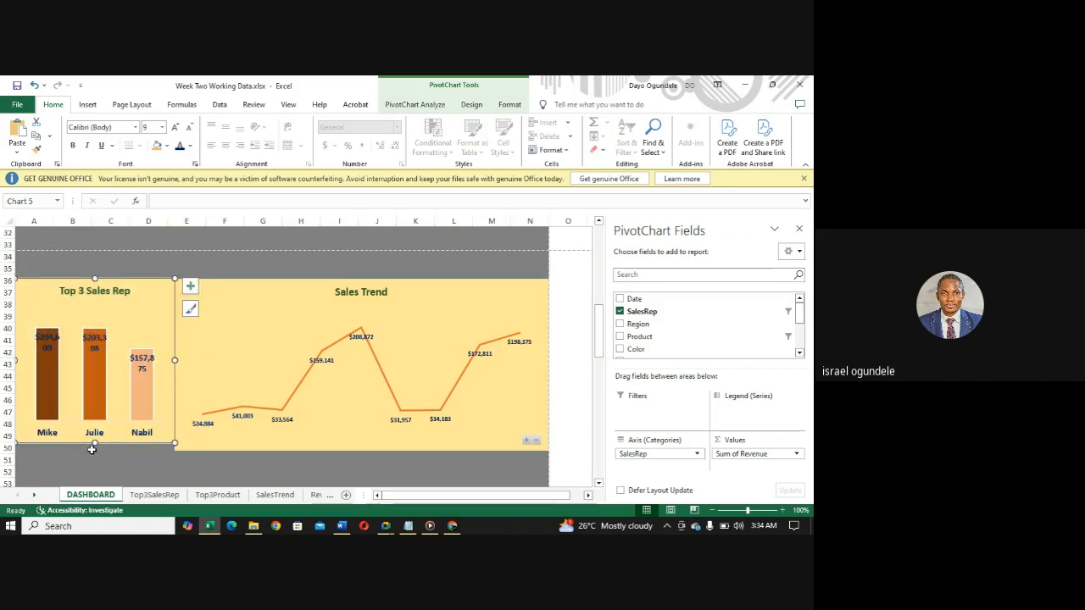
drag(94, 444, 94, 452)
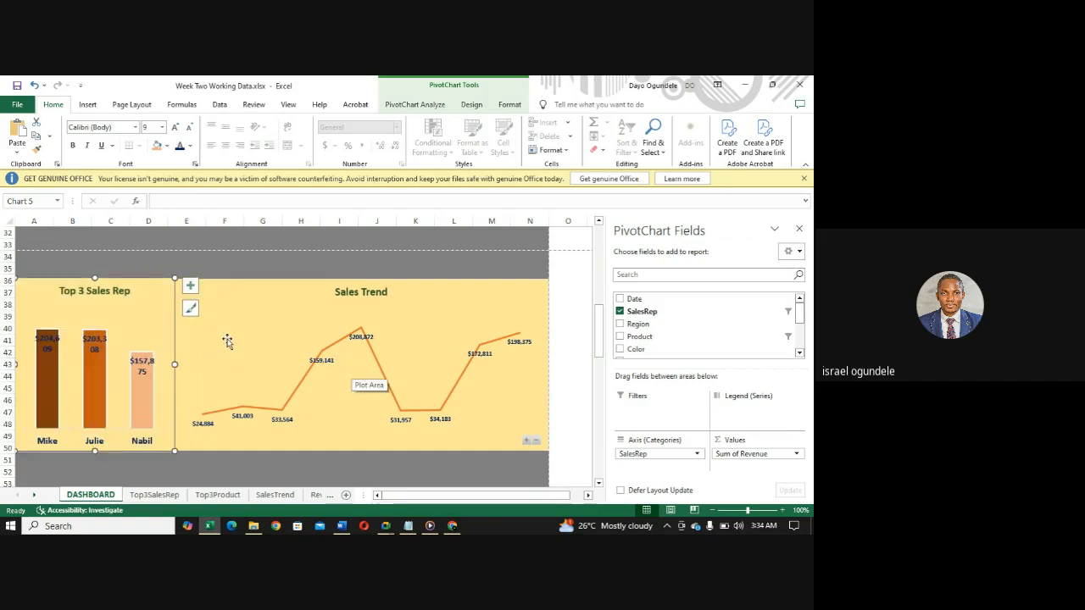
- Narrow the Sales Trend chart to start mid-column E and widen the Top 3 Sales Rep chart to meet it
click(191, 286)
click(231, 290)
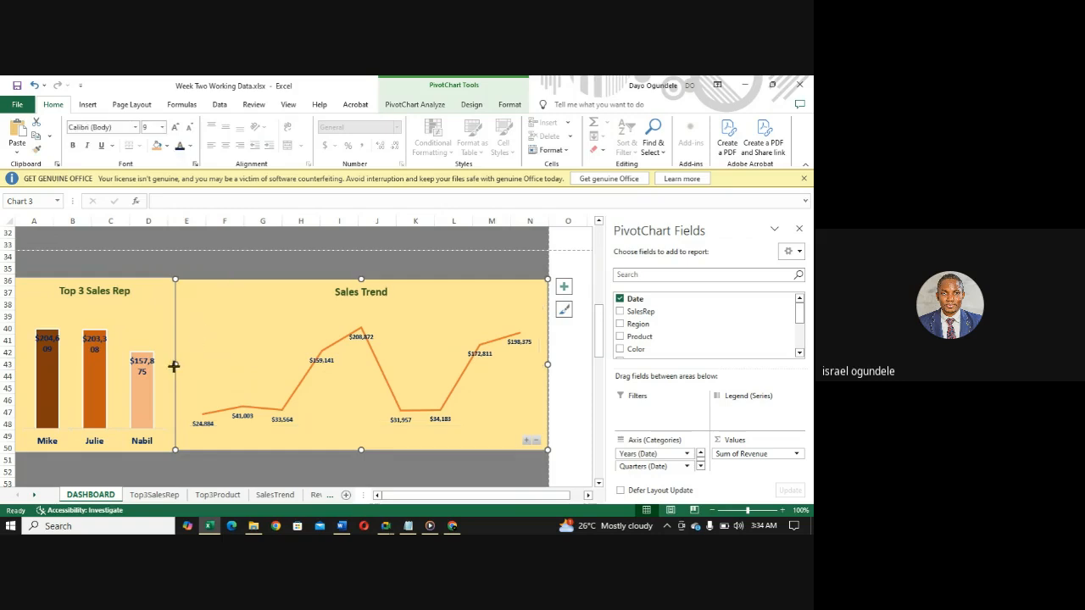
drag(173, 366, 189, 365)
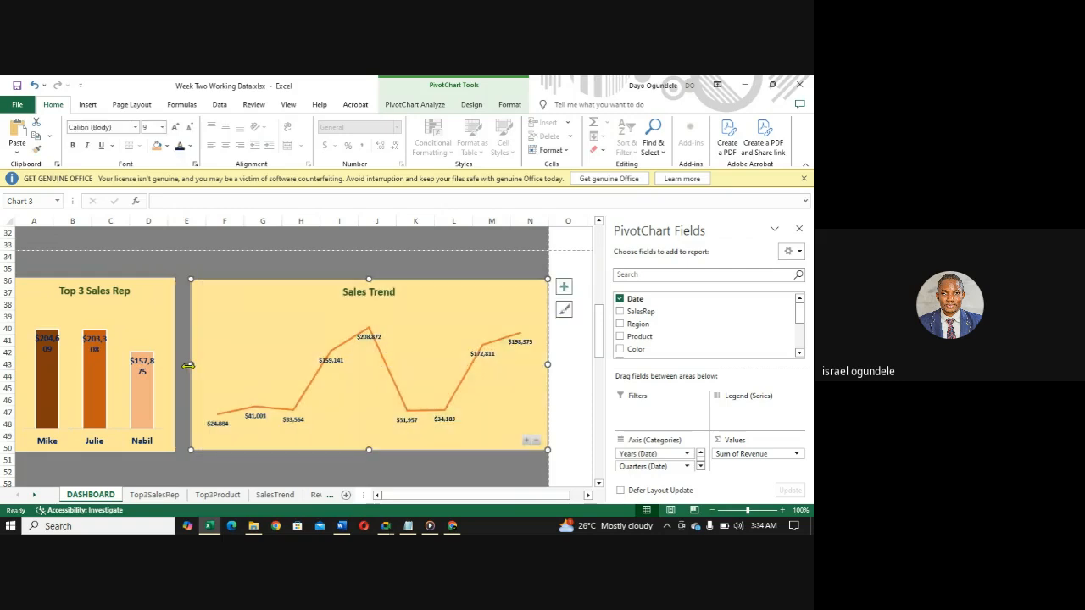
click(163, 366)
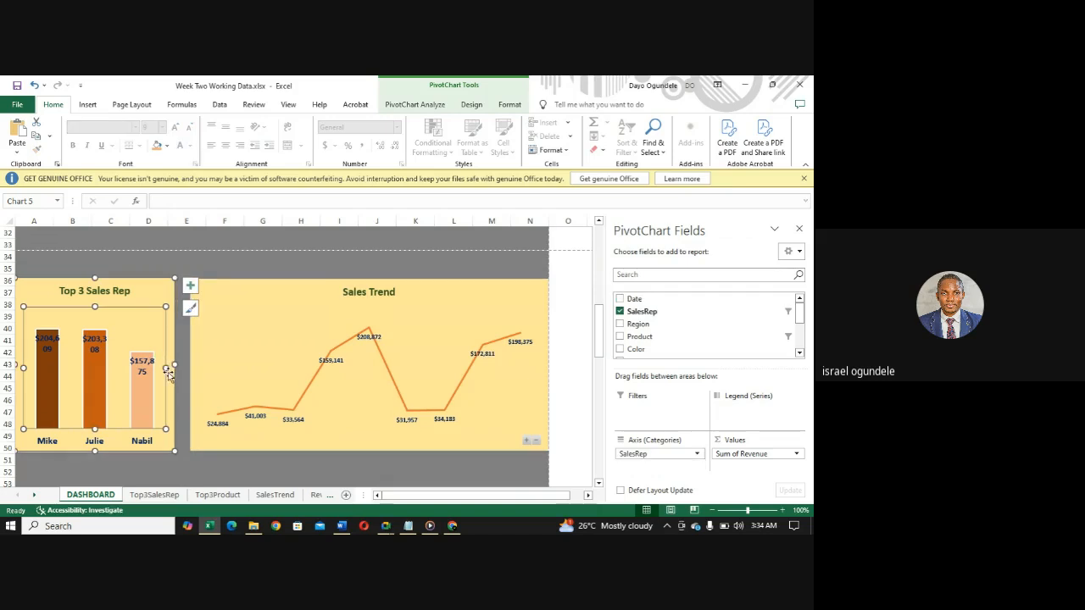
click(147, 284)
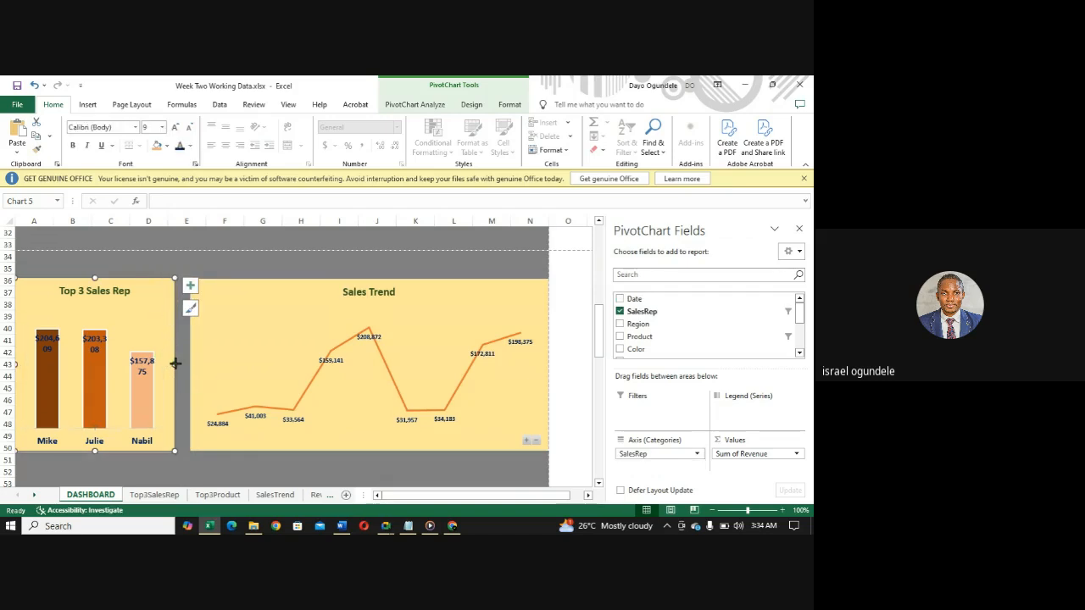
drag(176, 363, 190, 366)
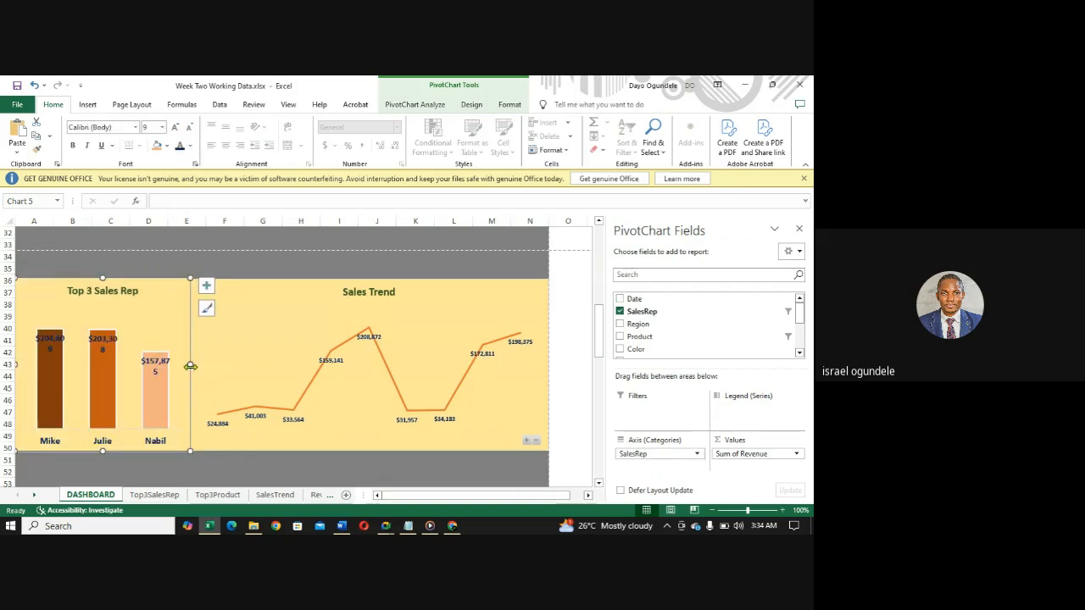
- Set the font size of the Top 3 Sales Rep chart's data labels to 8
click(53, 337)
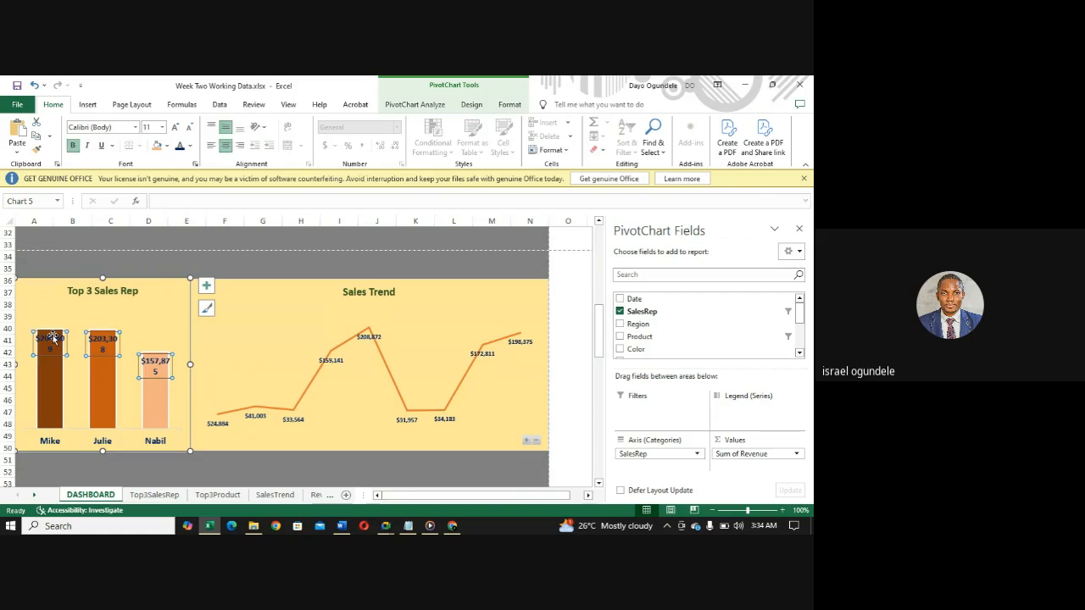
click(163, 127)
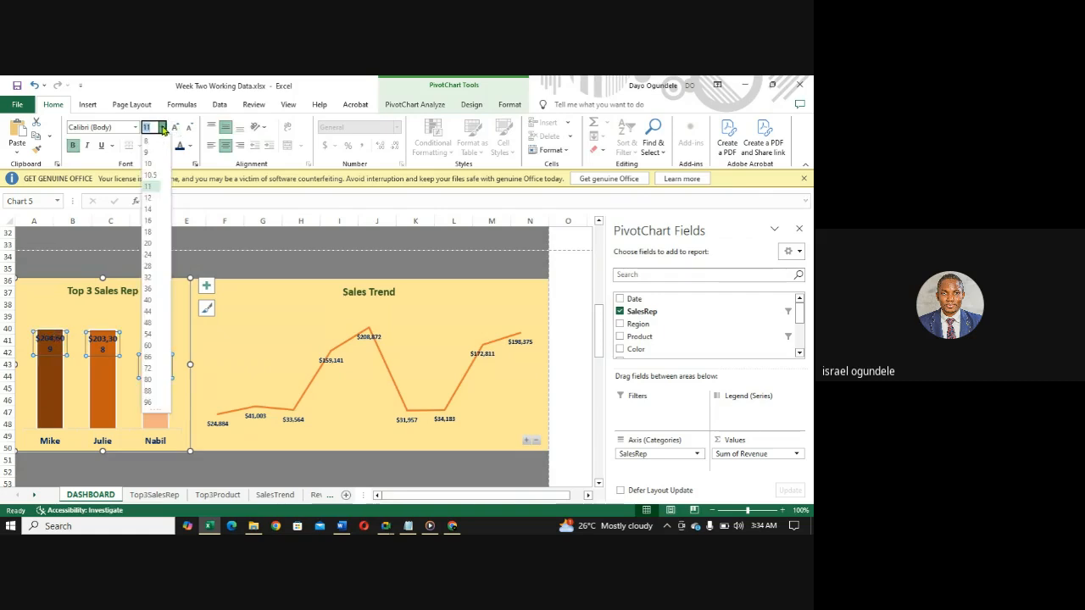
click(161, 141)
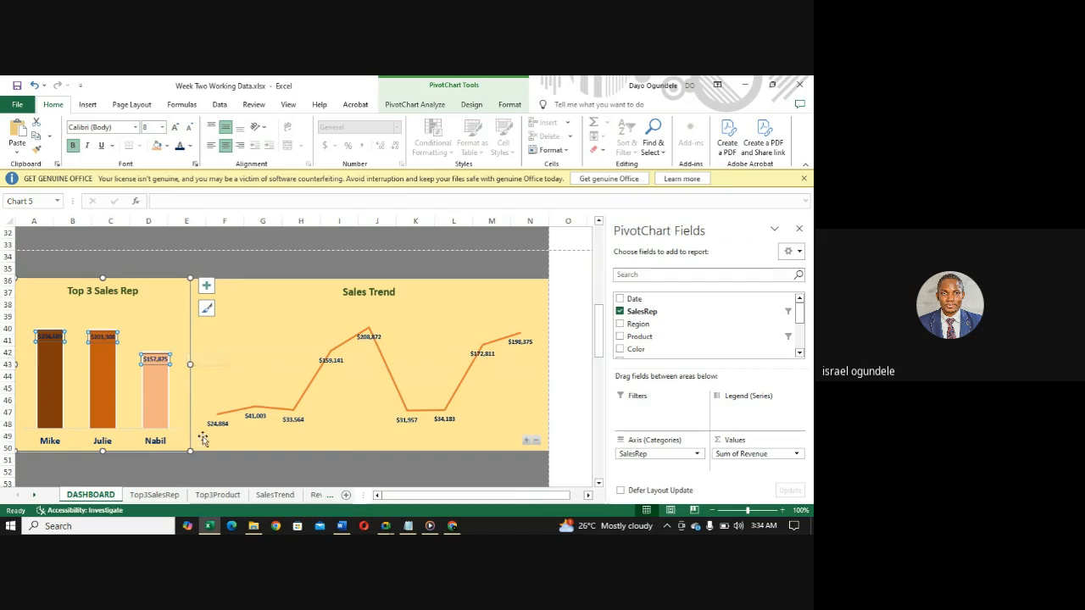
click(280, 265)
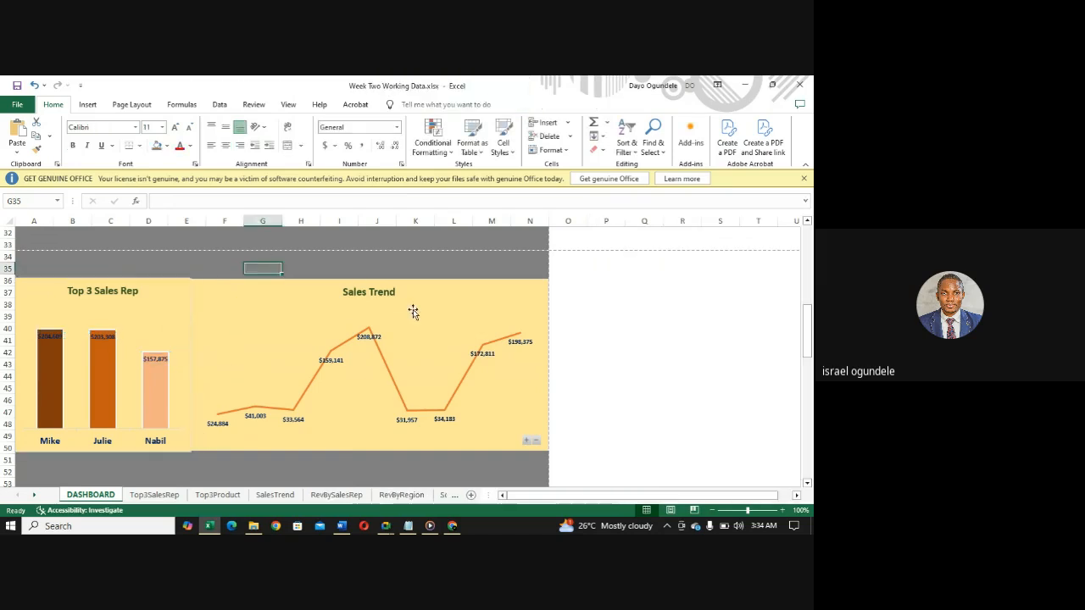
- Align the upper edge of the Top 3 Sales Rep chart with the Sales Trend chart at row 36
click(162, 294)
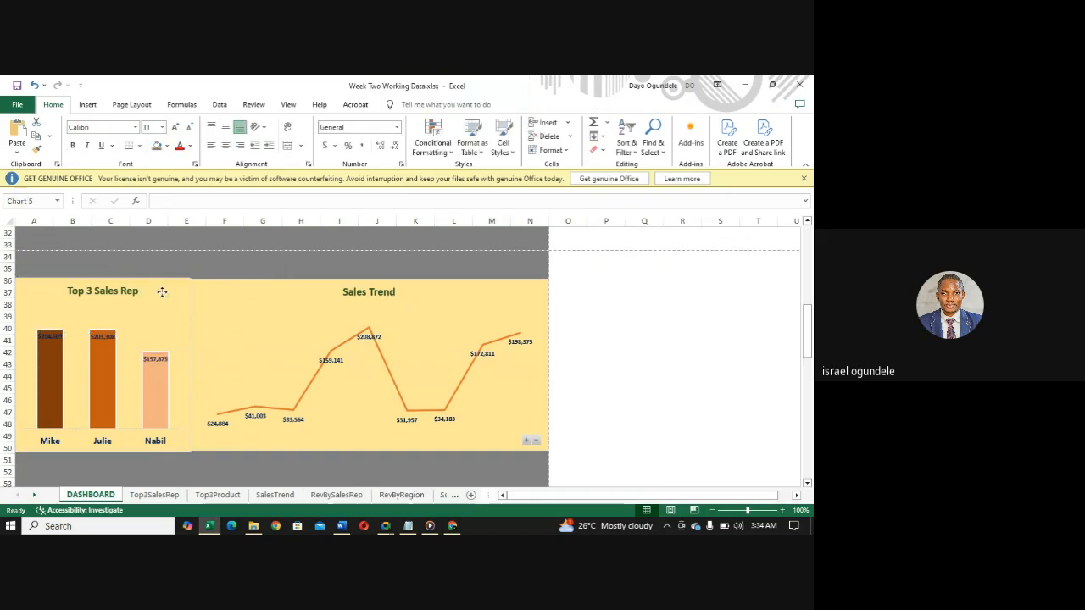
drag(101, 276, 102, 279)
click(263, 269)
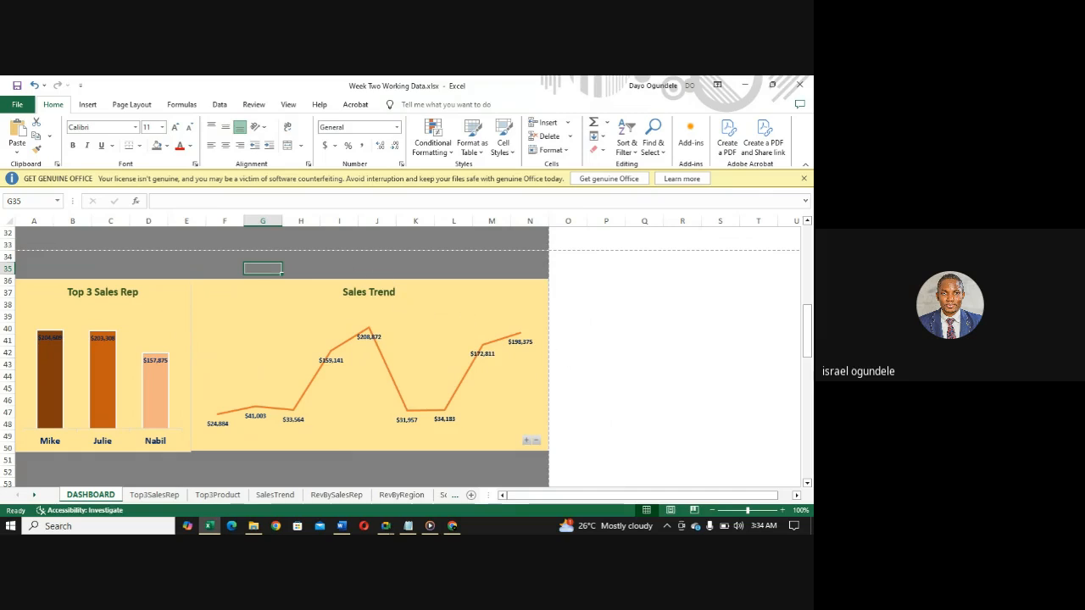
- Move the Revenue by Sales Rep chart into the empty area beside the Revenue by Region pie chart, starting at column H
drag(808, 346, 797, 276)
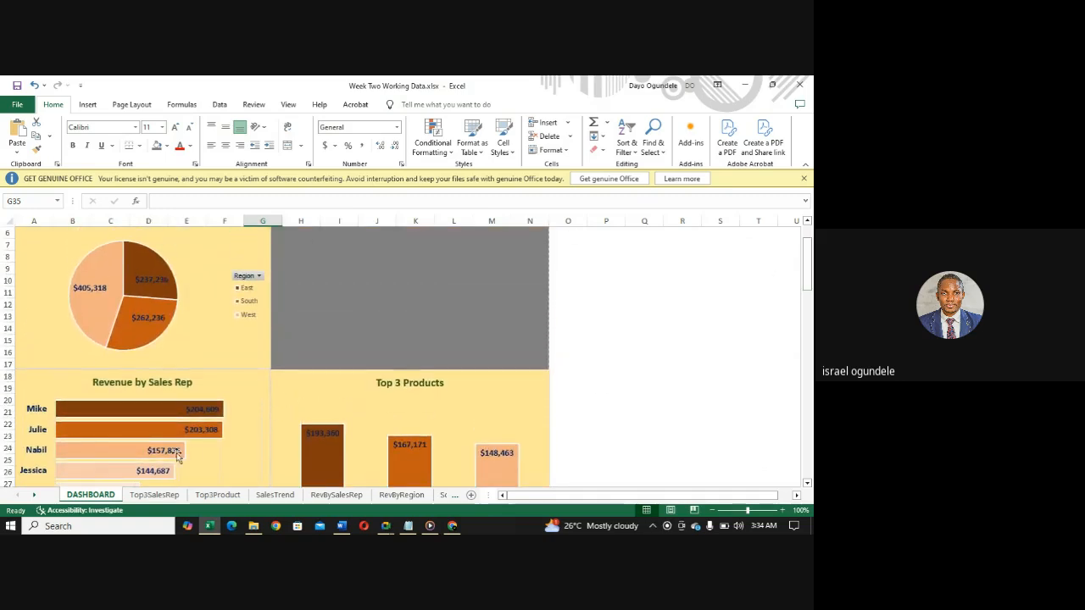
drag(808, 270, 809, 283)
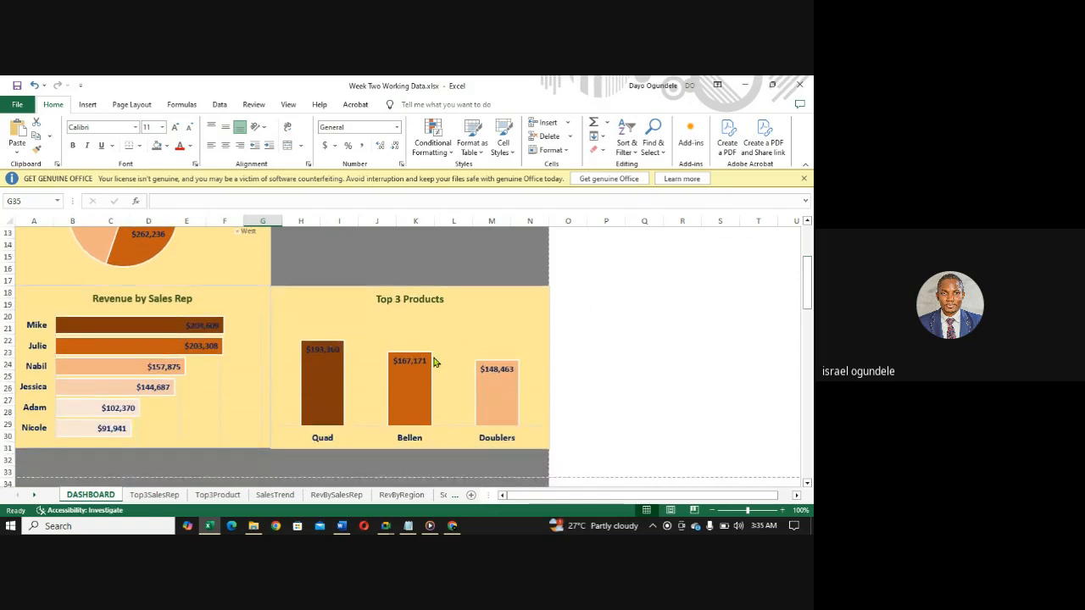
mouse_move(808, 294)
mouse_down()
mouse_move(806, 338)
mouse_move(808, 299)
mouse_up()
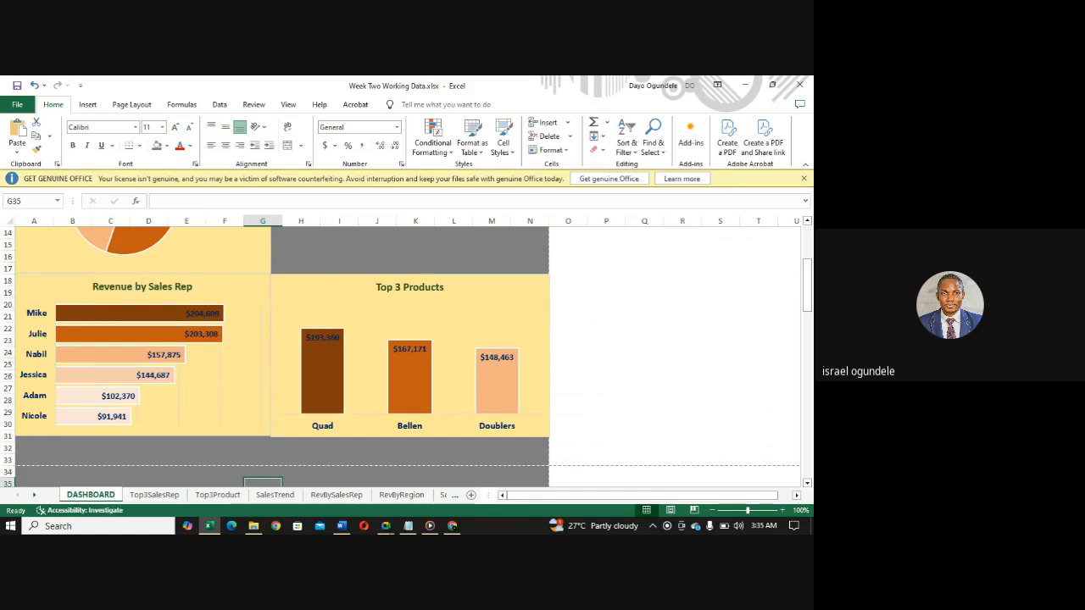
drag(808, 271, 808, 298)
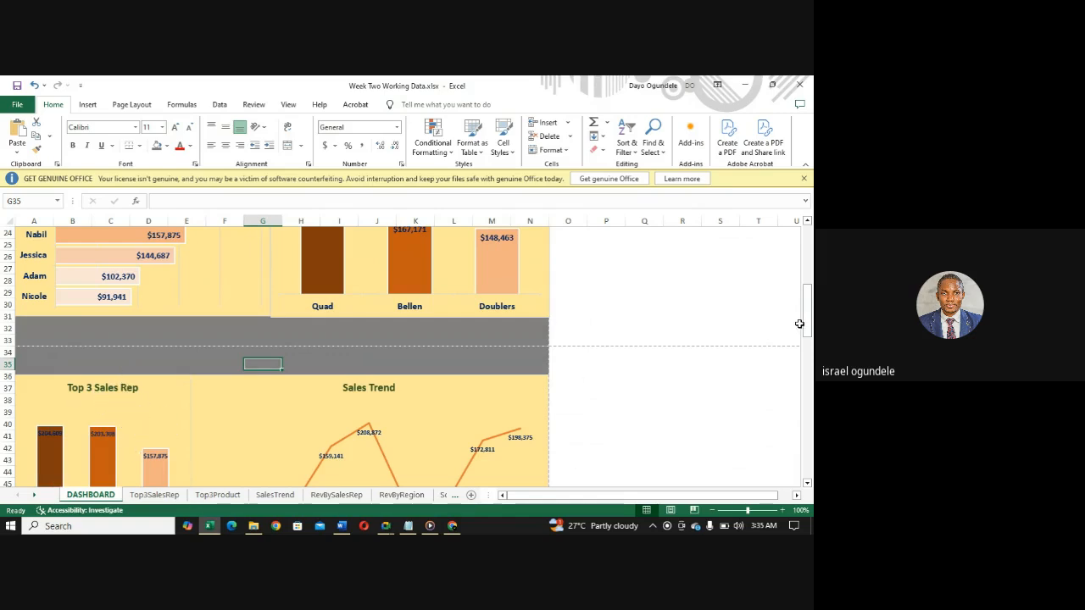
drag(808, 329, 798, 293)
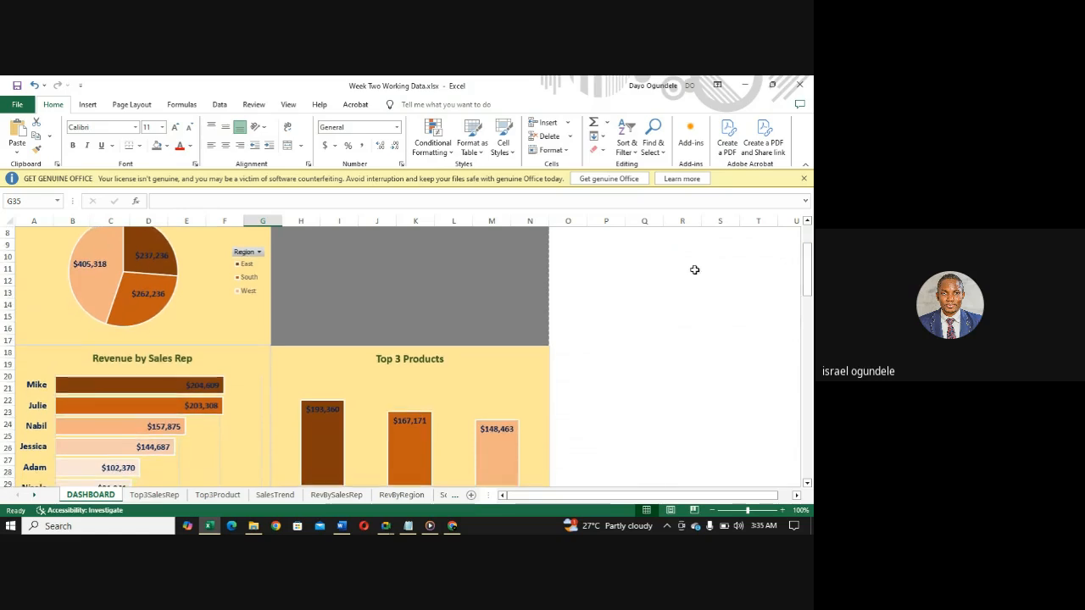
click(138, 362)
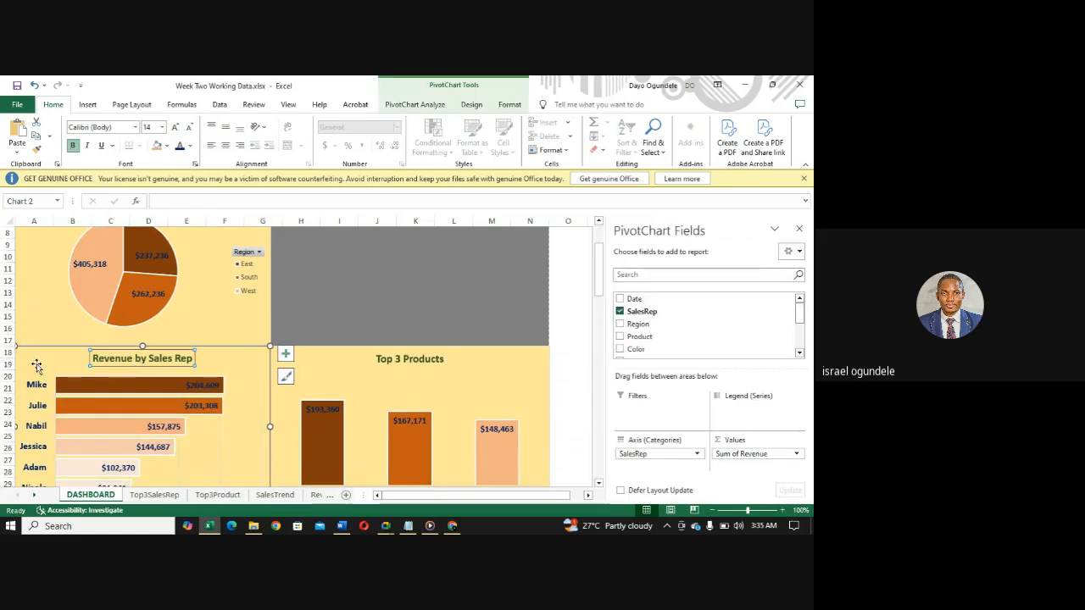
click(37, 364)
drag(36, 363, 292, 243)
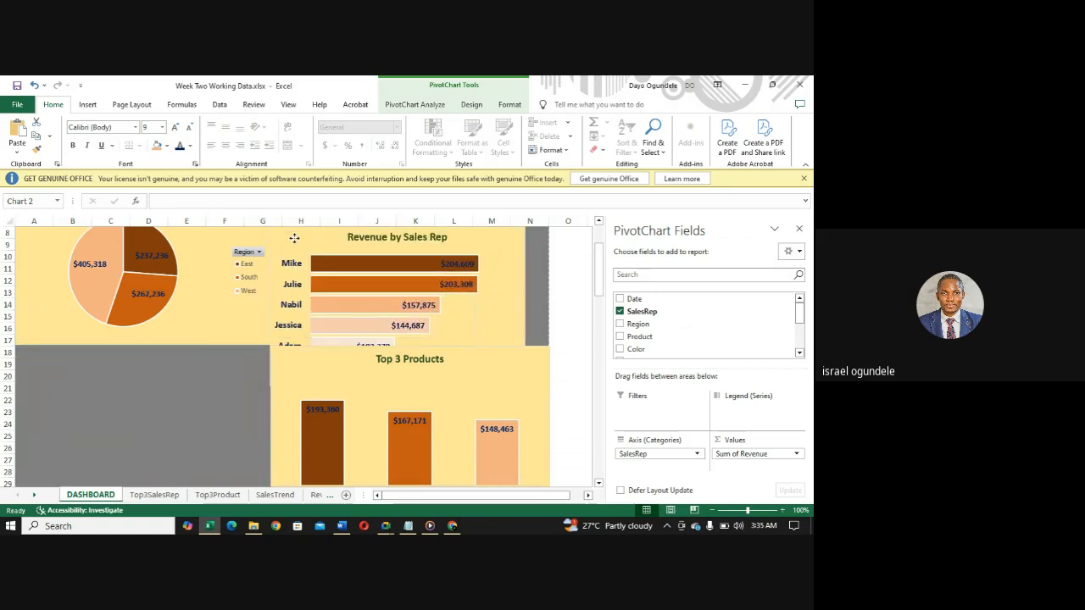
- Move the Top 3 Products chart to column A at row 18, directly below the Revenue by Region pie chart
click(368, 410)
click(313, 366)
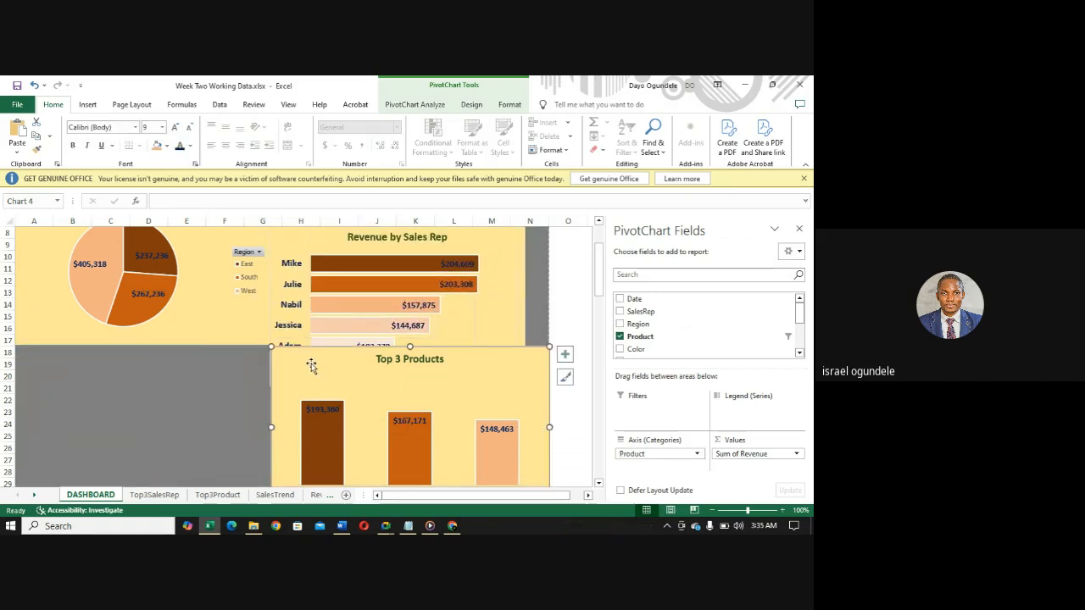
drag(301, 359, 43, 357)
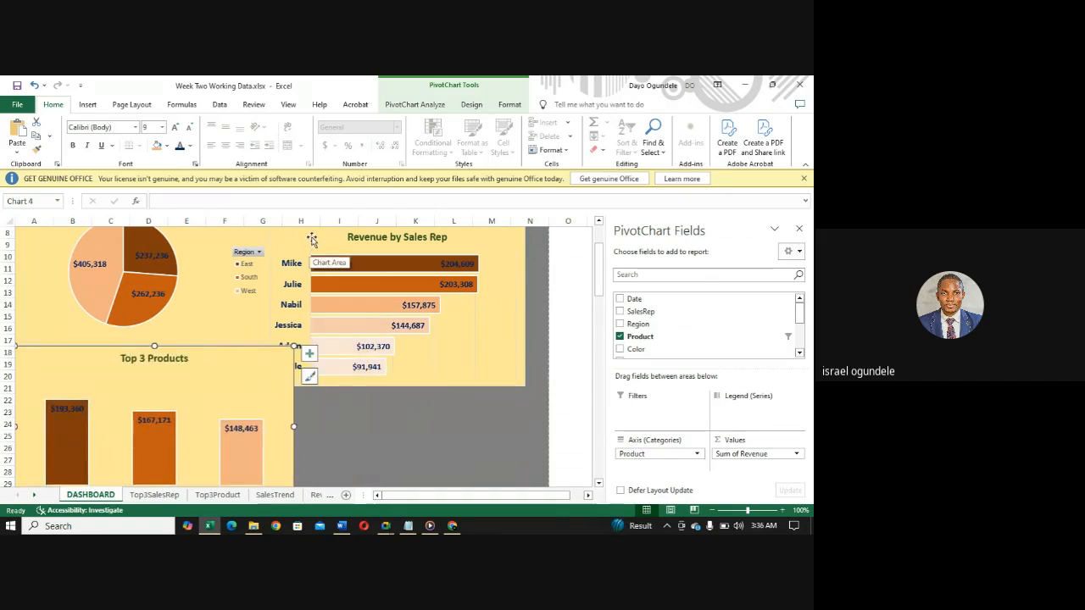
- Move the Revenue by Sales Rep chart beside the Top 3 Products chart, aligning its upper edge at row 18
drag(312, 239, 336, 360)
drag(598, 271, 586, 252)
click(108, 293)
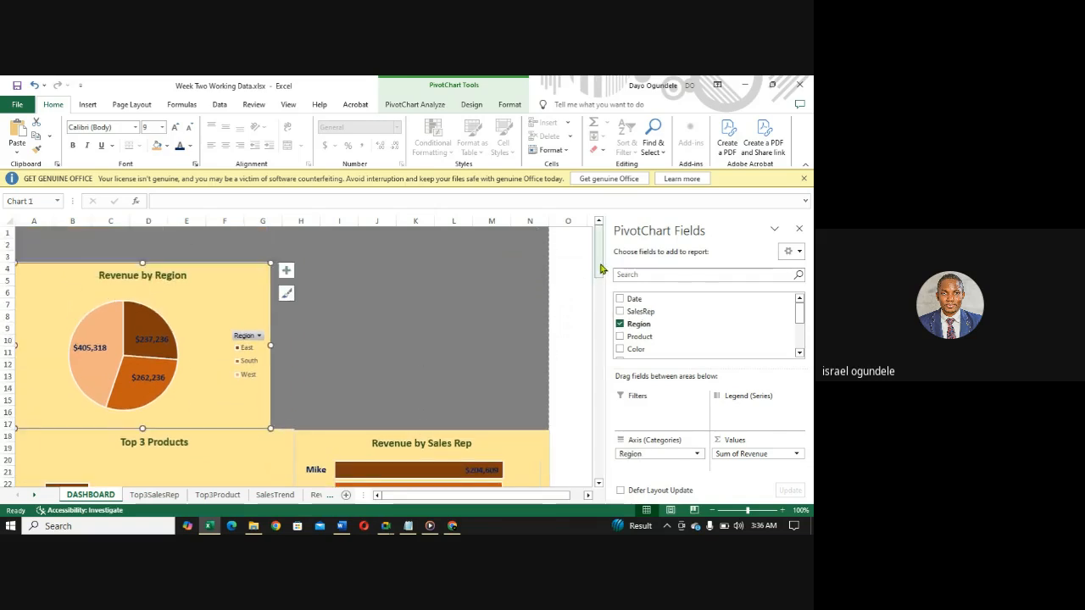
- Cut the Top 3 Sales Rep chart from beside Sales Trend and paste it at cell I12
drag(600, 269, 585, 343)
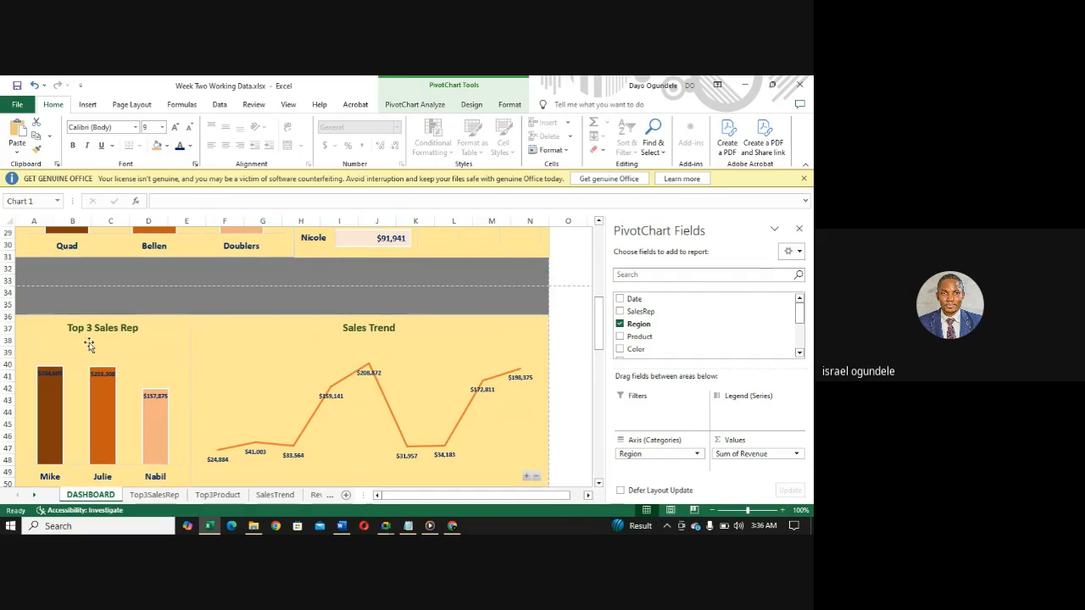
click(89, 344)
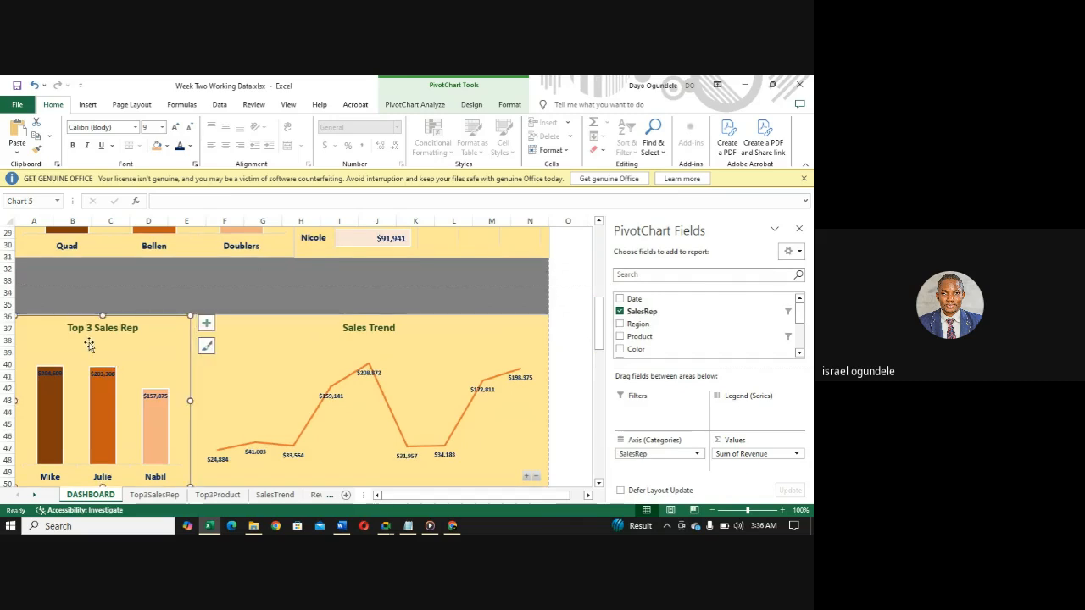
key(Delete)
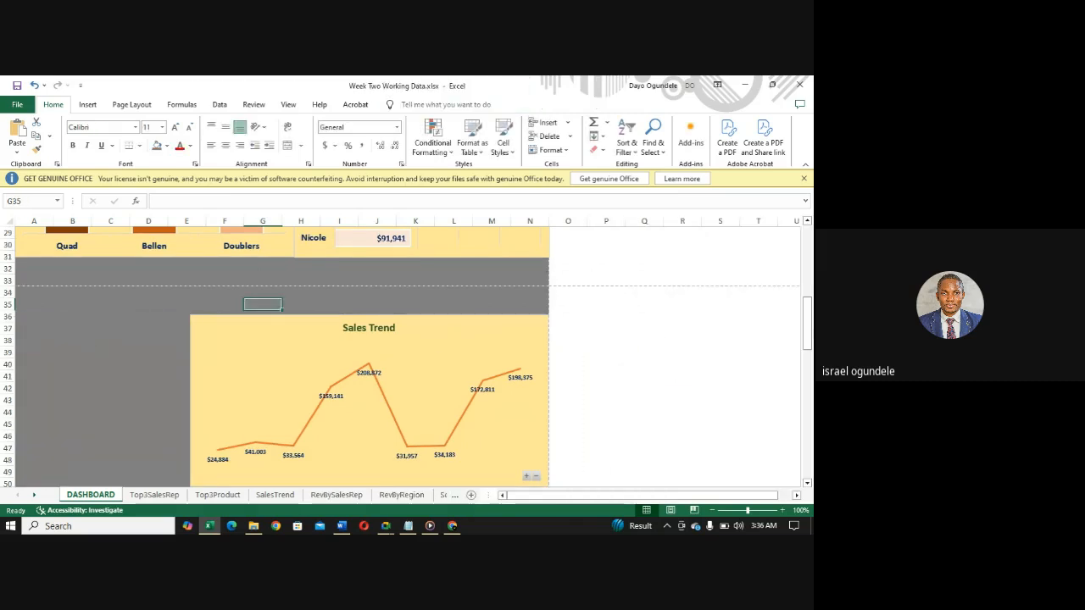
drag(809, 335, 805, 245)
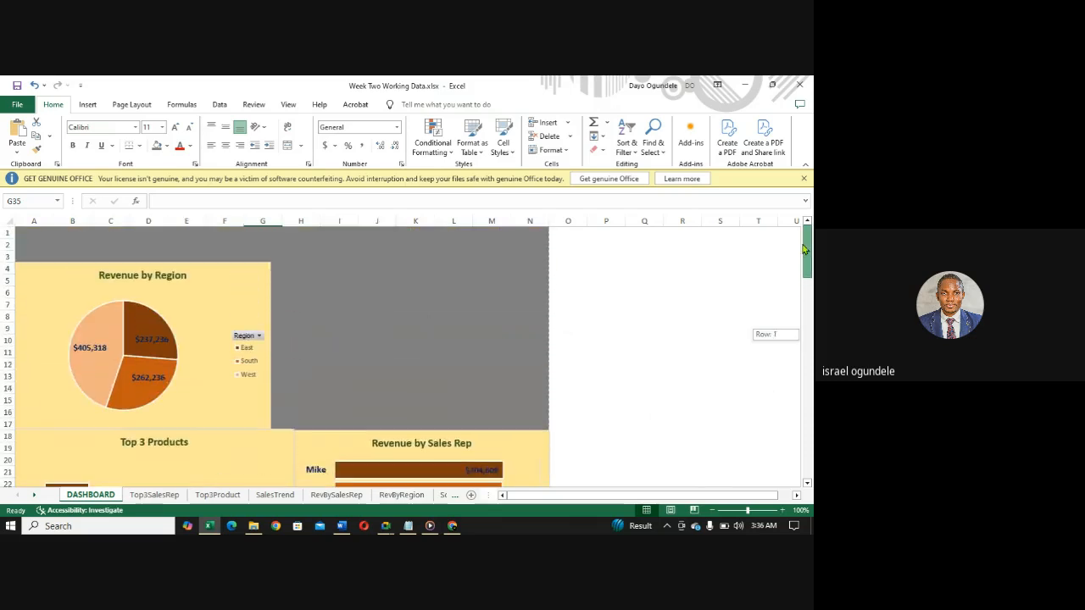
click(340, 368)
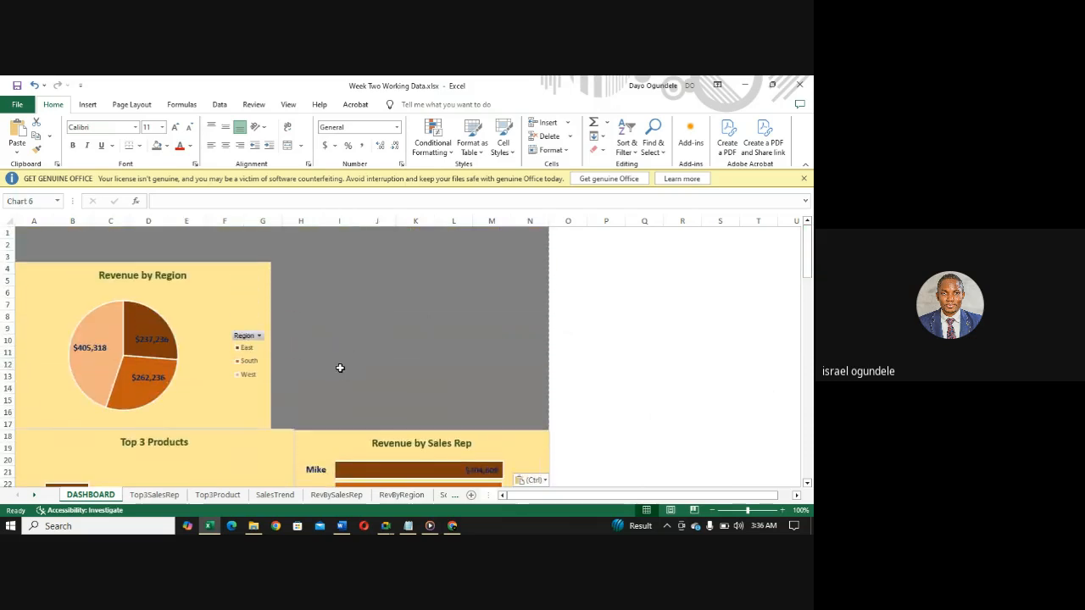
key(ctrl+v)
- Cut and paste the Revenue by Region chart to column A at row 36 and narrow it to meet the Sales Trend chart
click(134, 289)
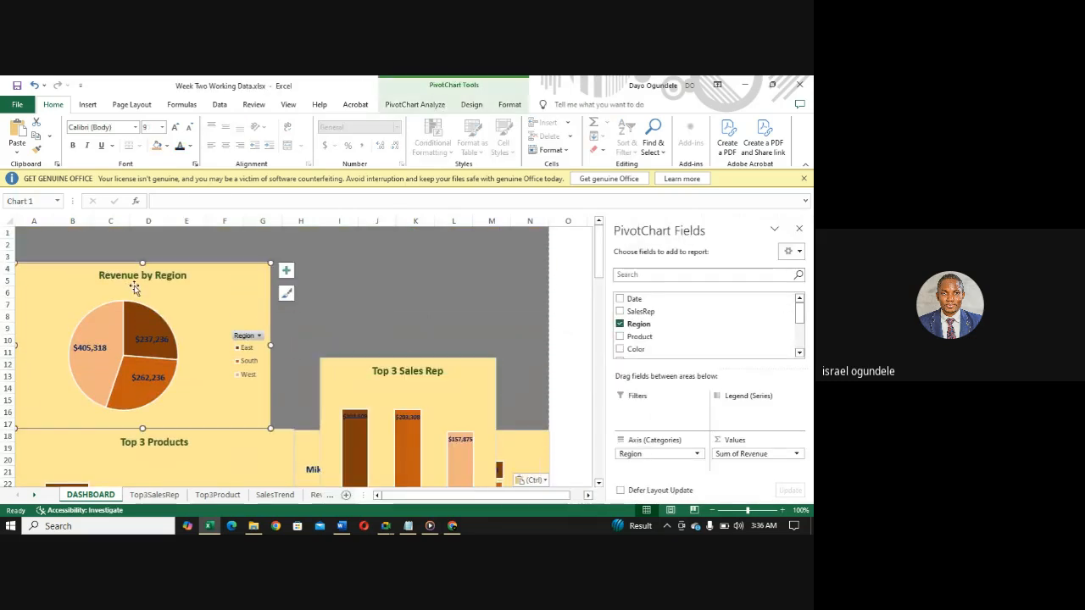
key(Delete)
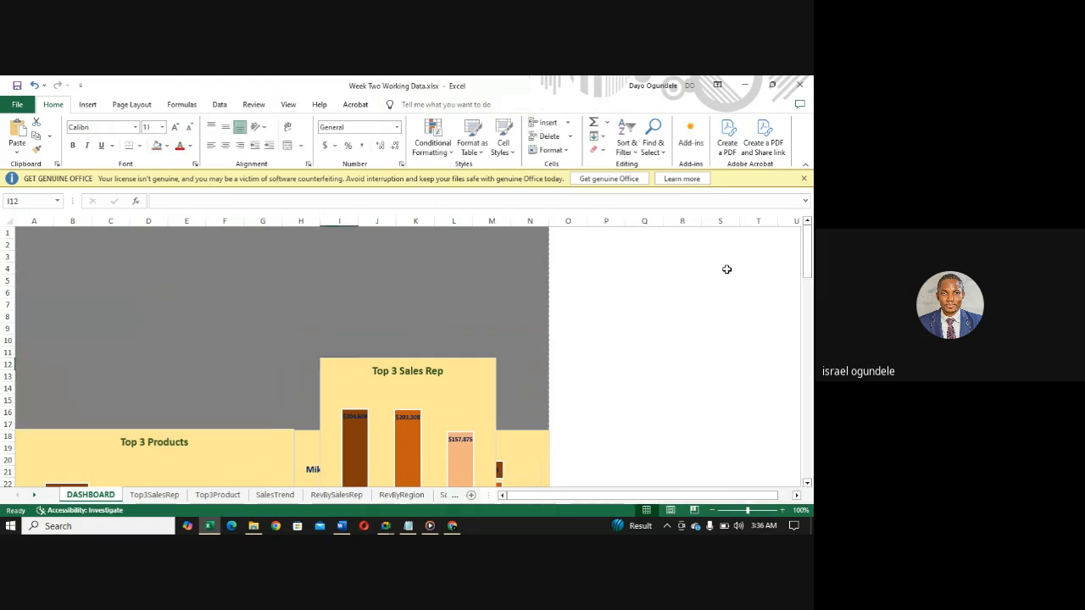
drag(808, 268, 808, 328)
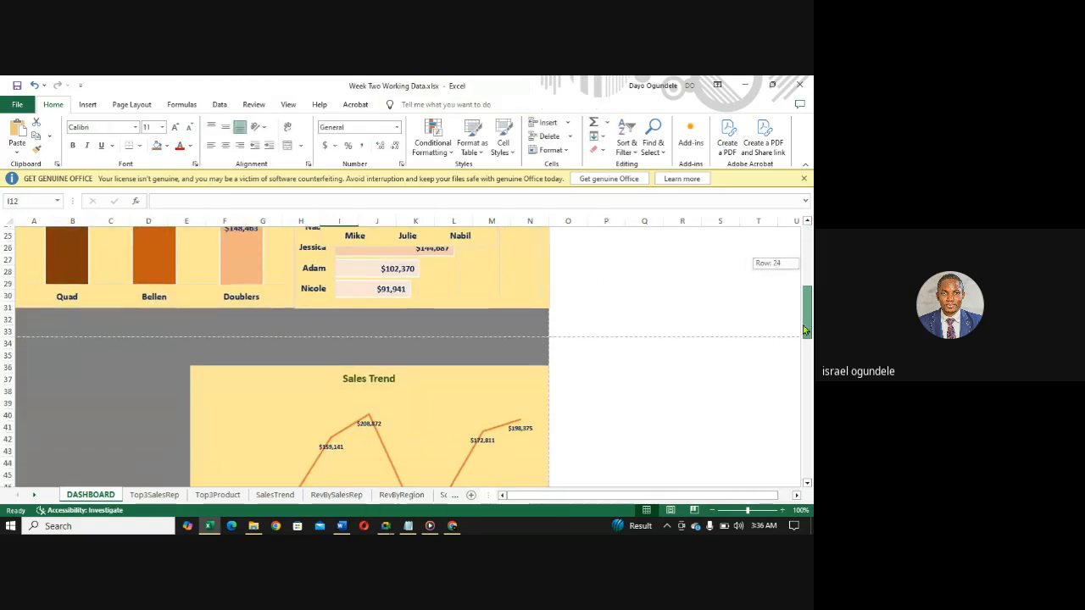
click(115, 410)
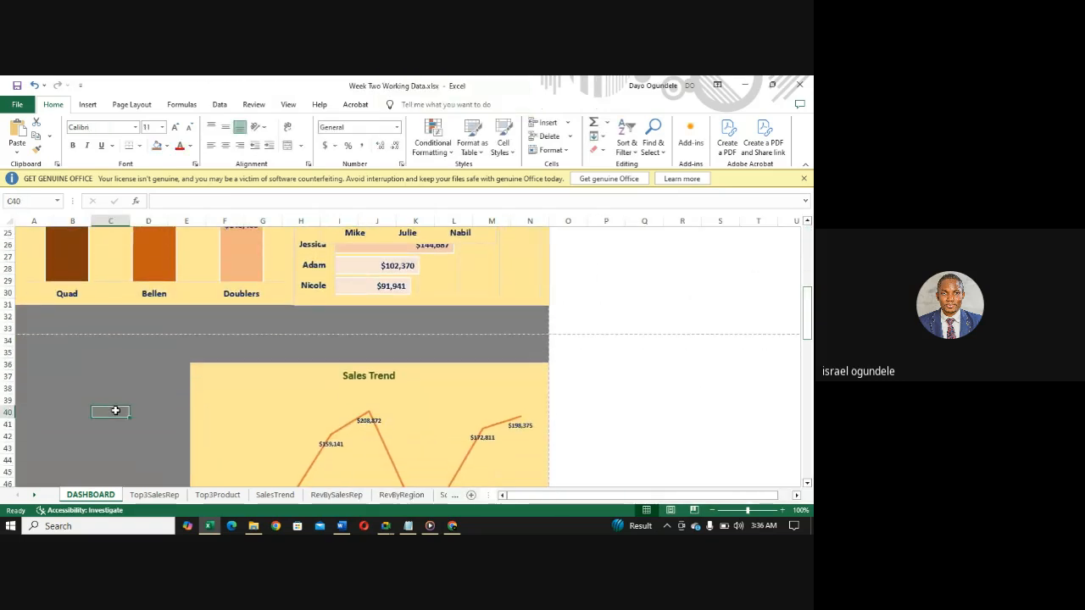
key(ctrl+v)
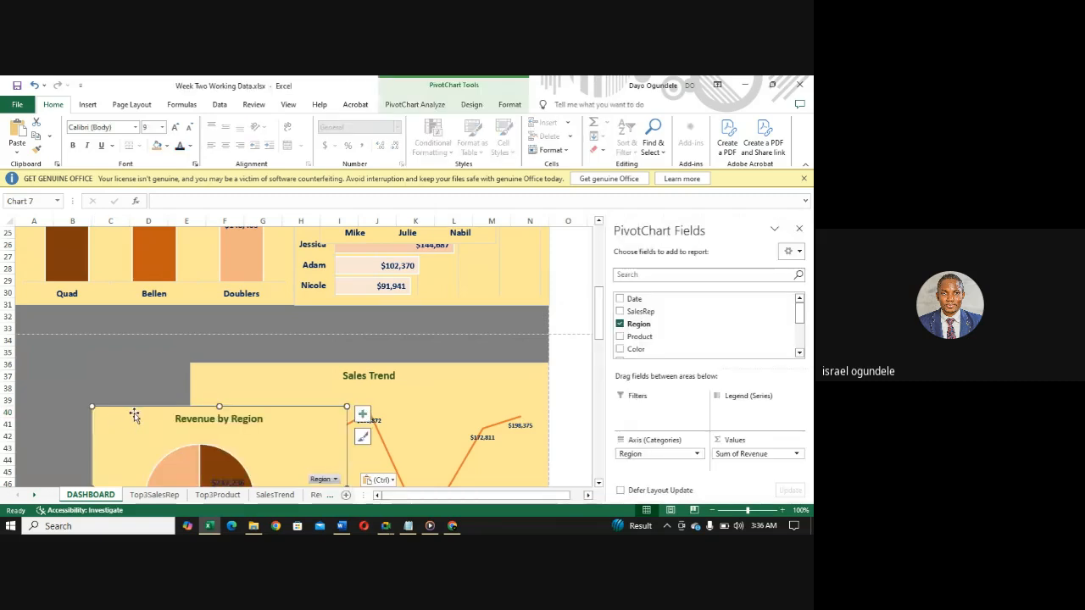
mouse_move(134, 414)
mouse_down()
mouse_move(46, 347)
mouse_move(44, 370)
mouse_up()
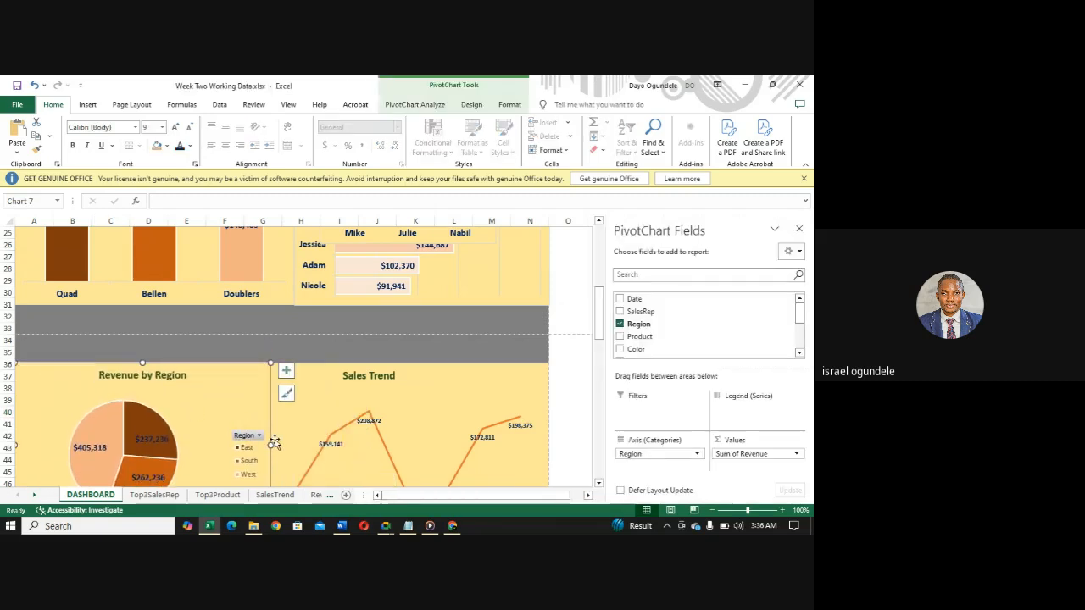
mouse_move(270, 445)
mouse_down()
mouse_move(172, 427)
mouse_move(206, 426)
mouse_move(191, 449)
mouse_move(181, 443)
mouse_move(191, 447)
mouse_up()
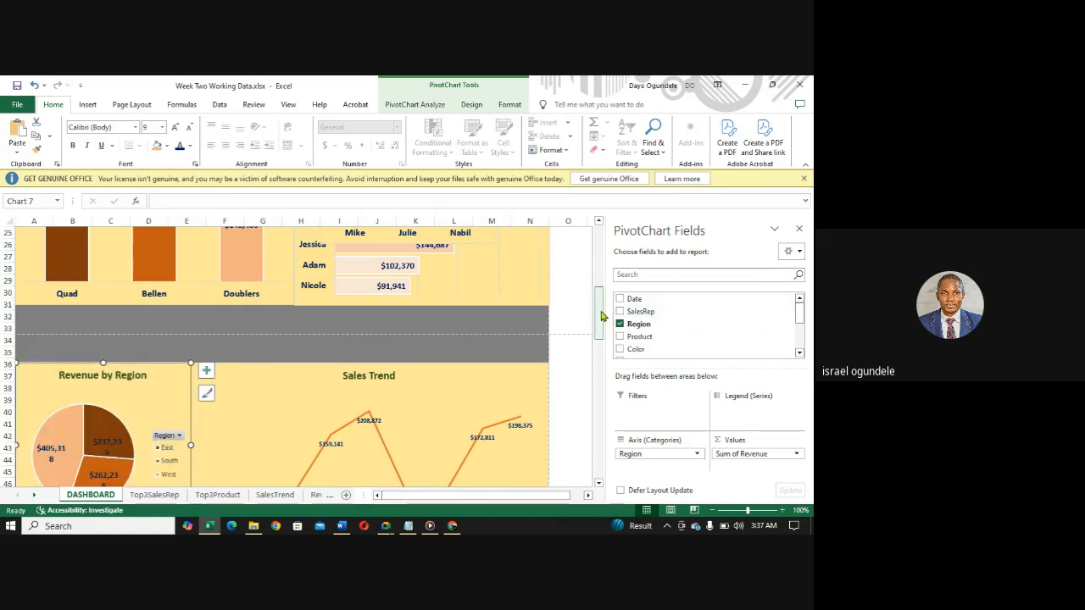
- Set the font size of the Revenue by Region chart's data labels to 8
drag(600, 308, 599, 329)
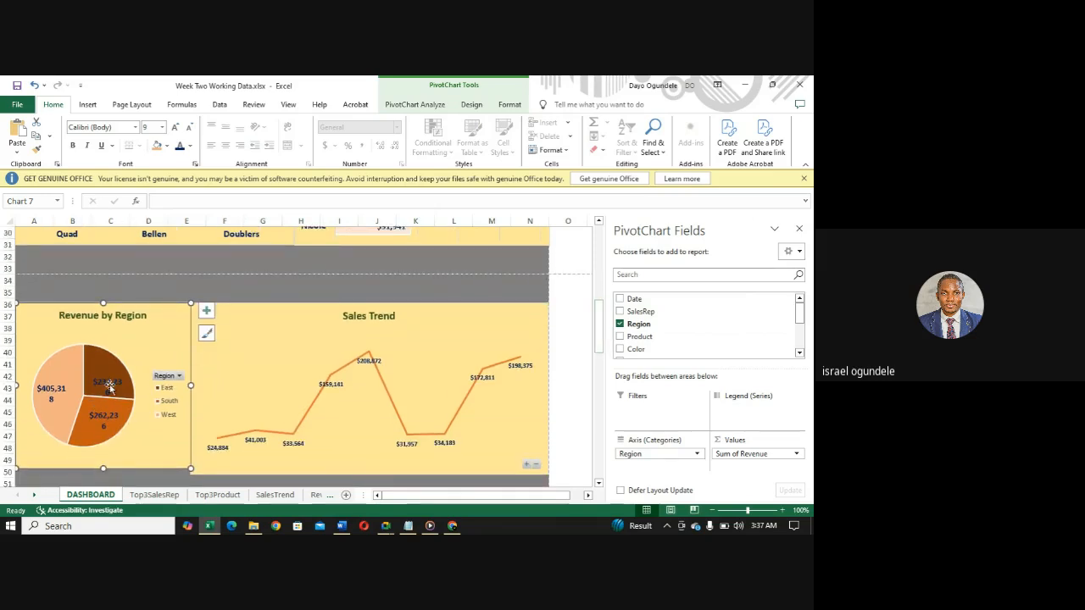
click(50, 391)
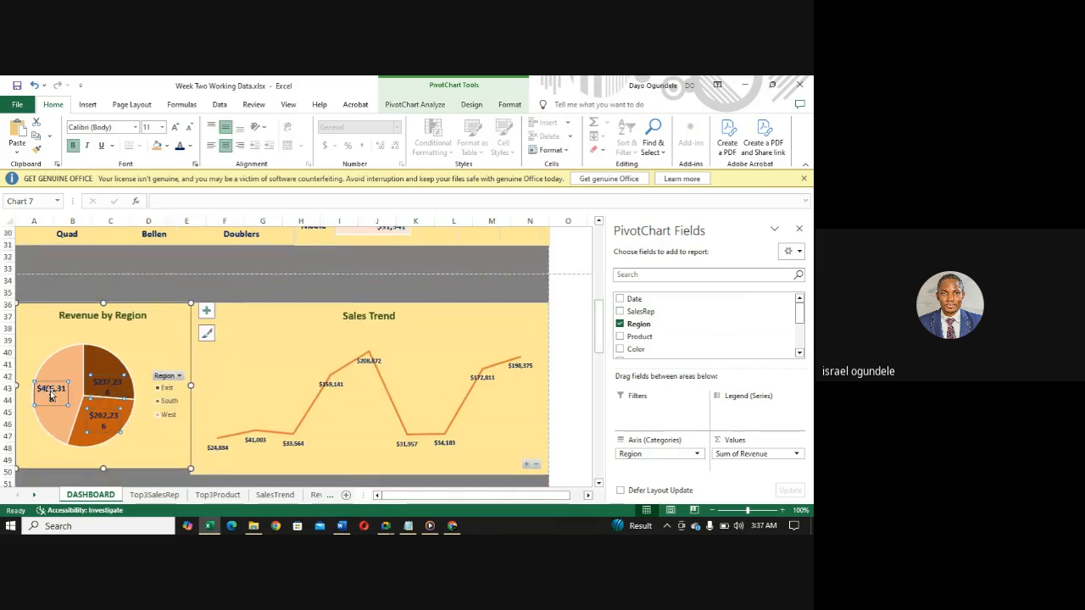
click(163, 131)
click(156, 144)
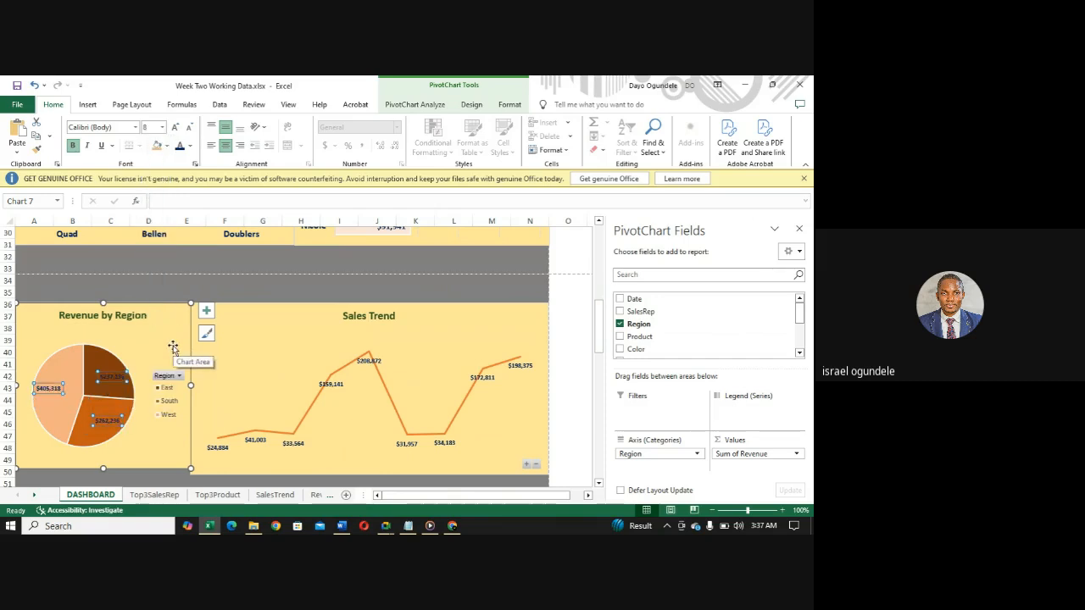
- Extend the lower edge of the Revenue by Region chart to line up with the Sales Trend chart at row 50
click(284, 370)
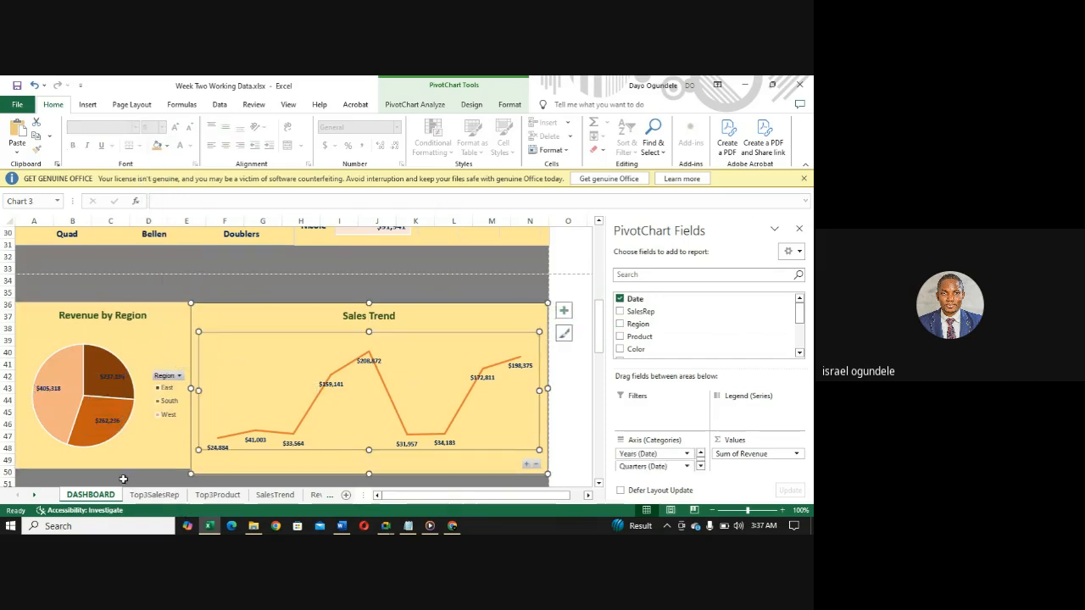
click(94, 470)
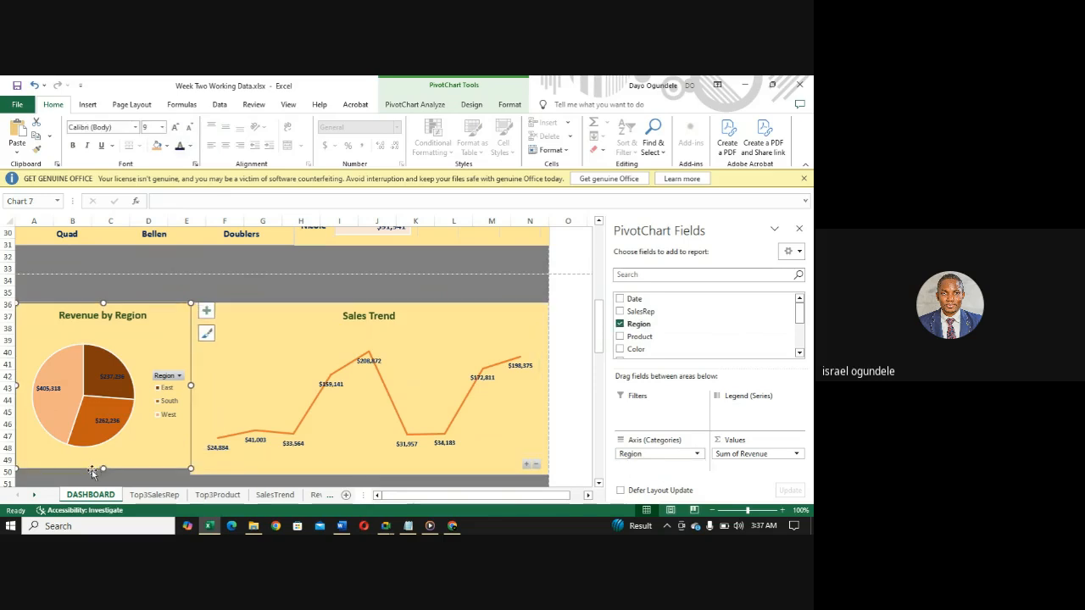
drag(102, 469, 103, 474)
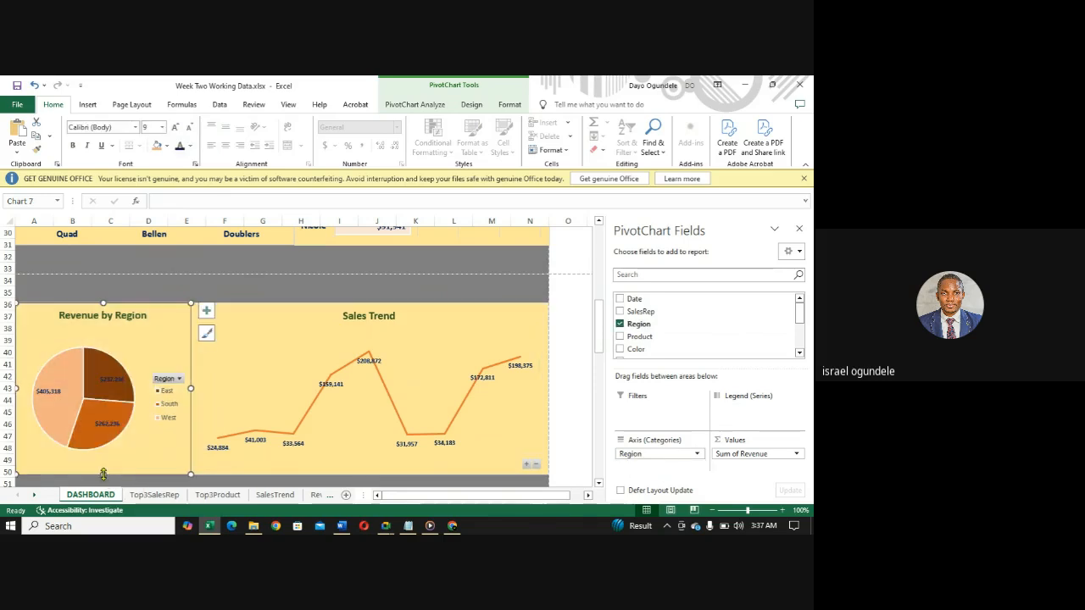
- Move the Top 3 Sales Rep chart up out of the way and place the Revenue by Sales Rep chart in column A at row 4
drag(598, 317, 595, 252)
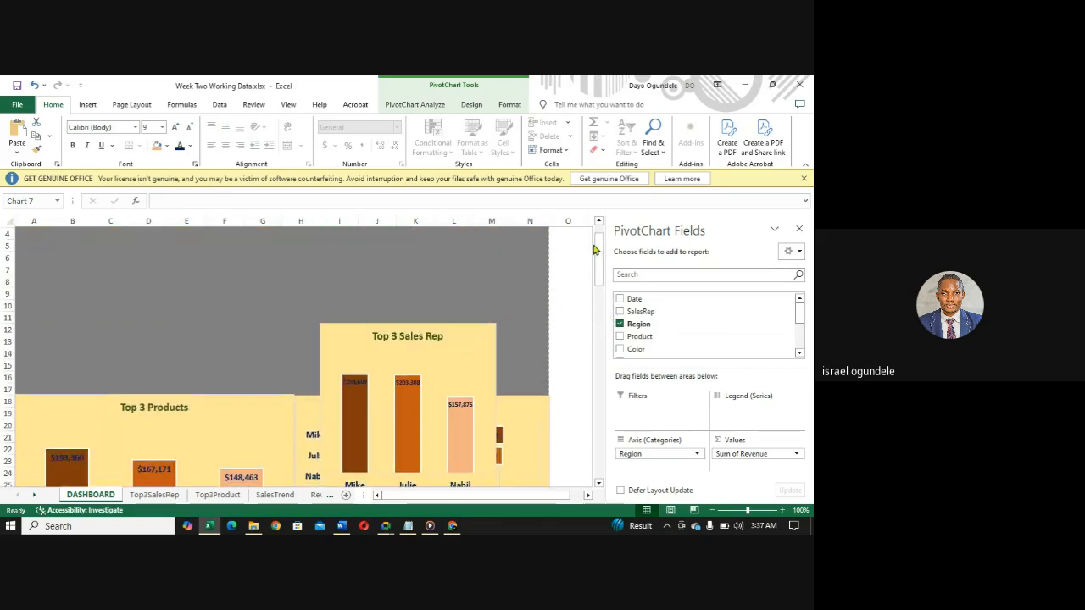
click(377, 347)
drag(377, 347, 383, 244)
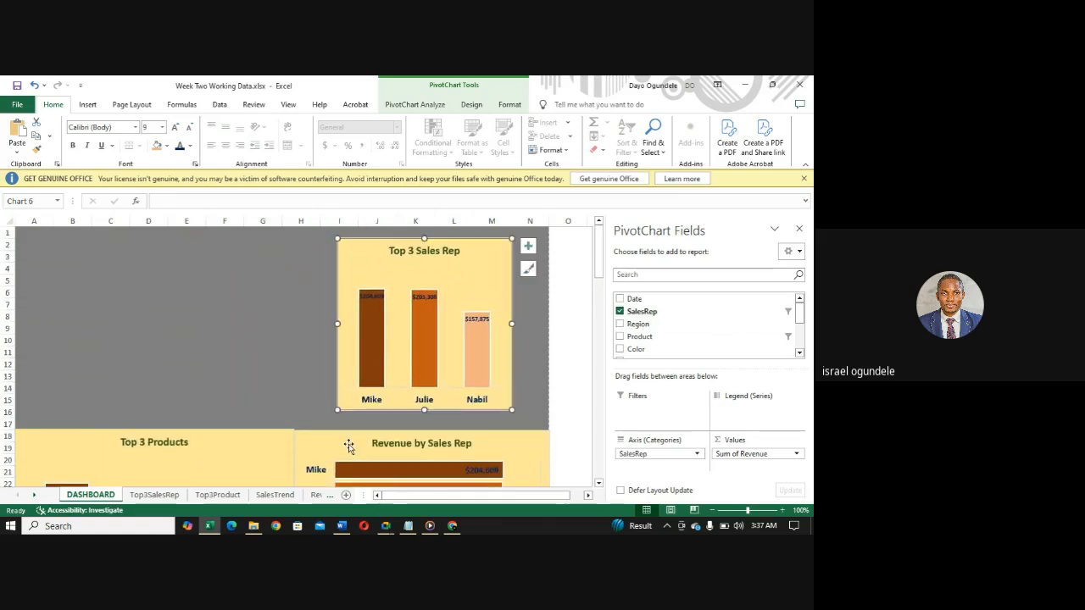
click(349, 445)
drag(349, 445, 70, 279)
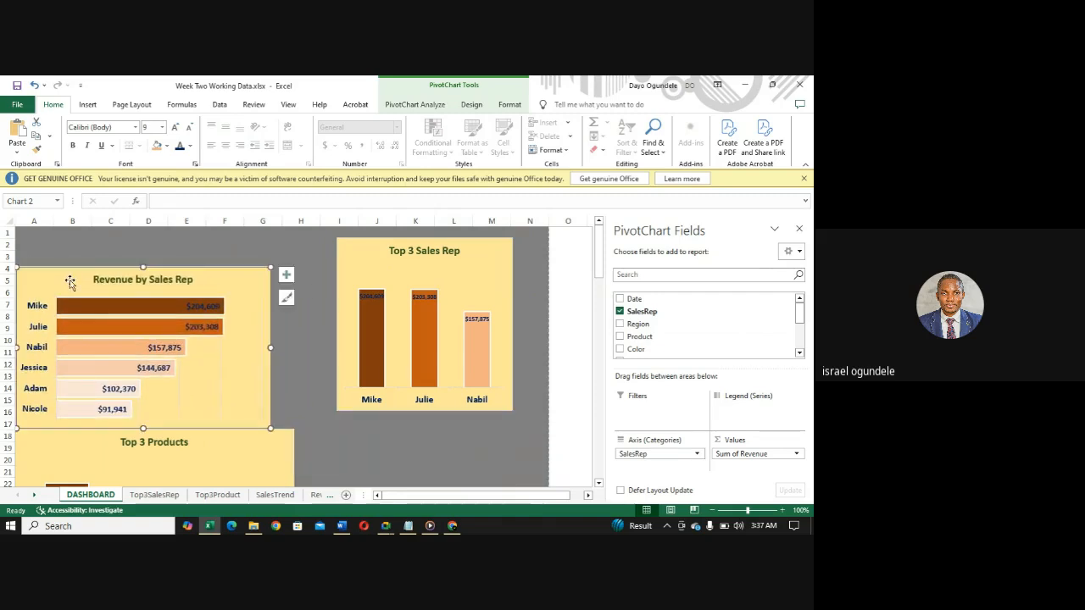
- Move the Top 3 Sales Rep chart directly beside the Top 3 Products chart, with its upper edge at row 18
click(363, 266)
drag(364, 266, 376, 437)
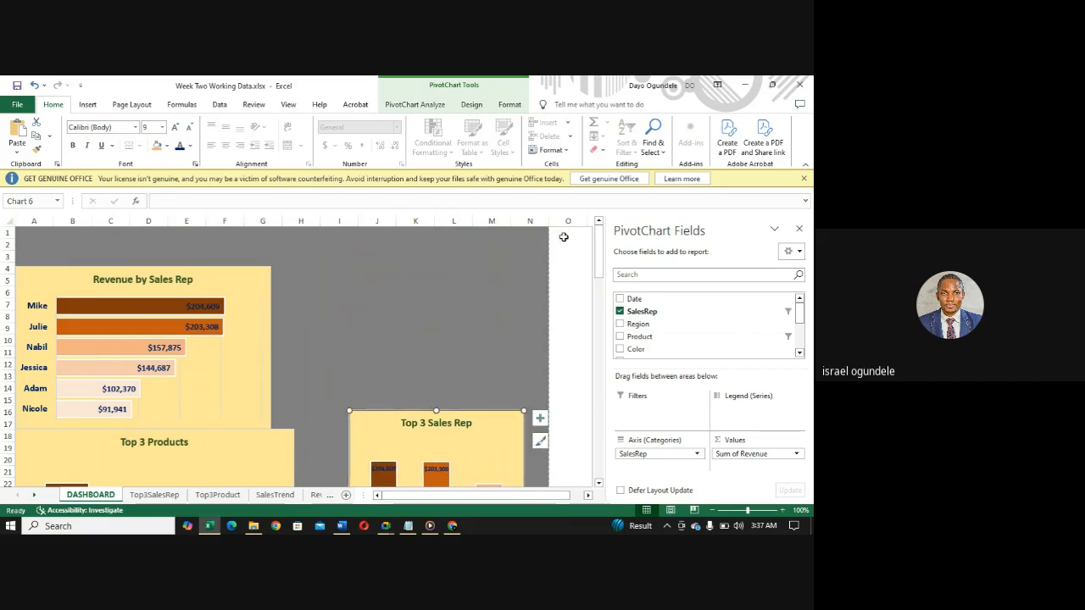
drag(597, 266, 600, 305)
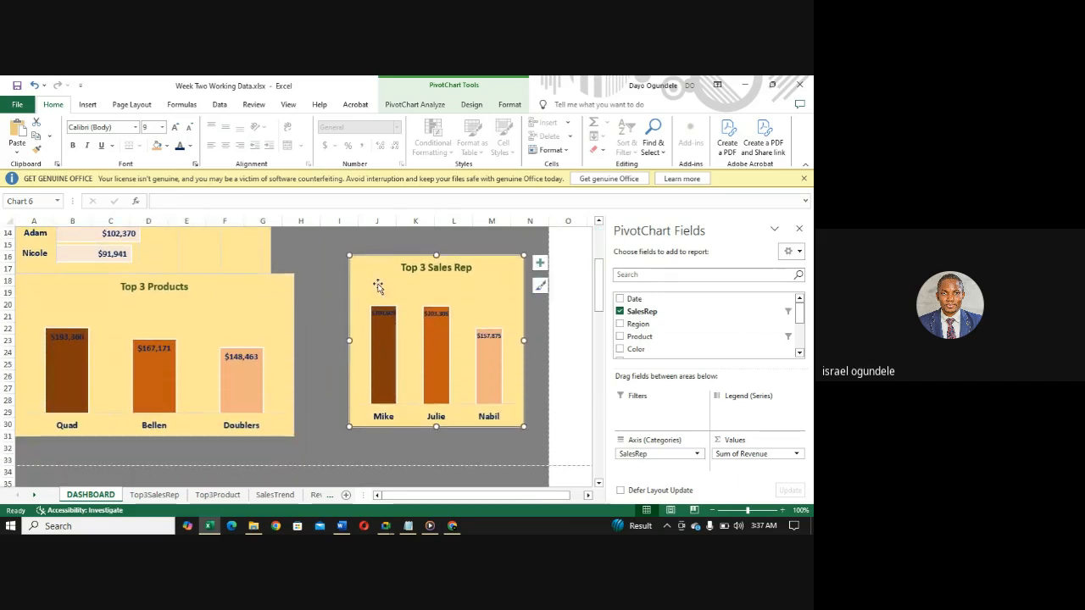
mouse_move(379, 279)
mouse_down()
mouse_move(353, 298)
mouse_move(325, 297)
mouse_up()
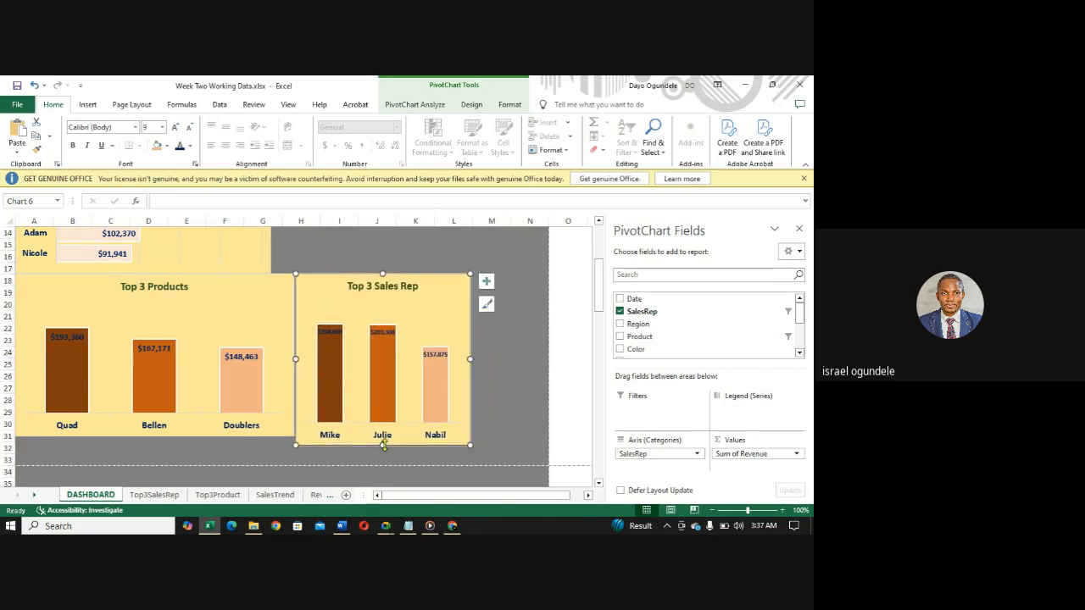
- Resize the Top 3 Sales Rep chart to match the Top 3 Products chart's lower edge and reach the end of column N
drag(383, 444, 383, 436)
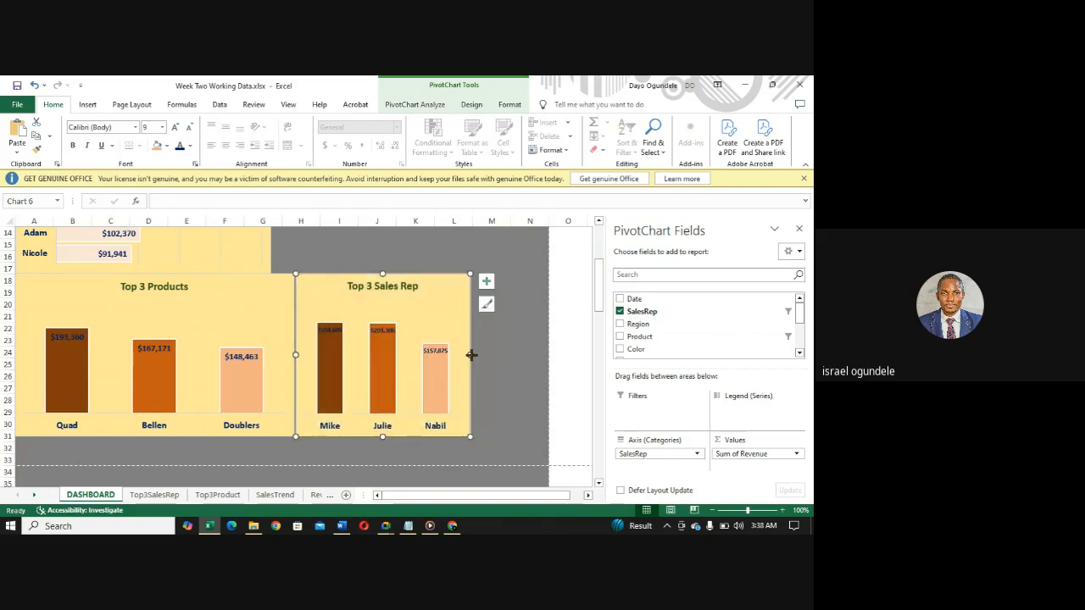
drag(470, 354, 549, 349)
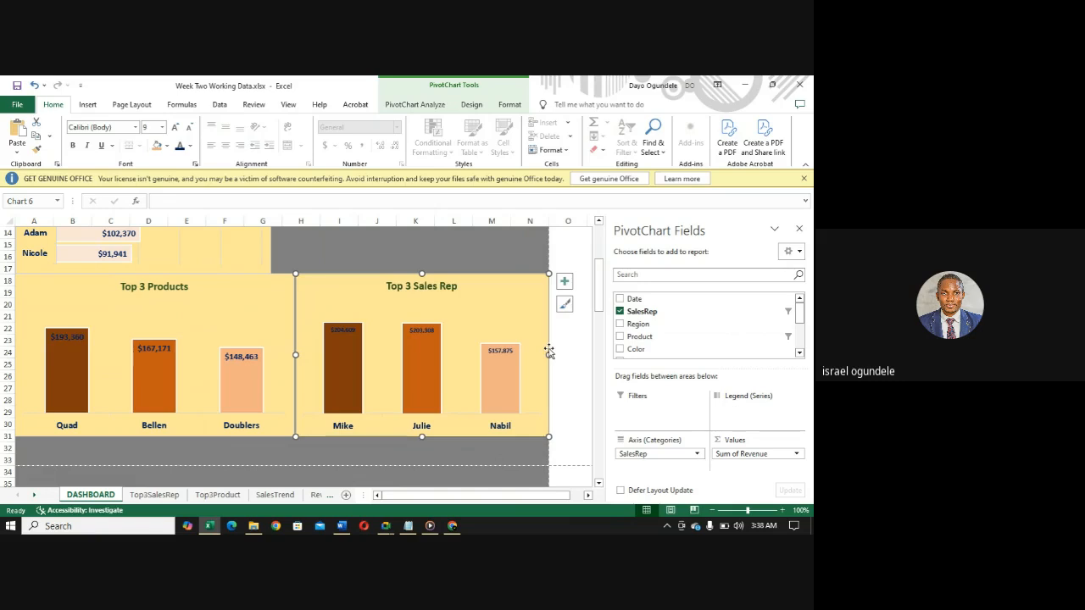
click(331, 253)
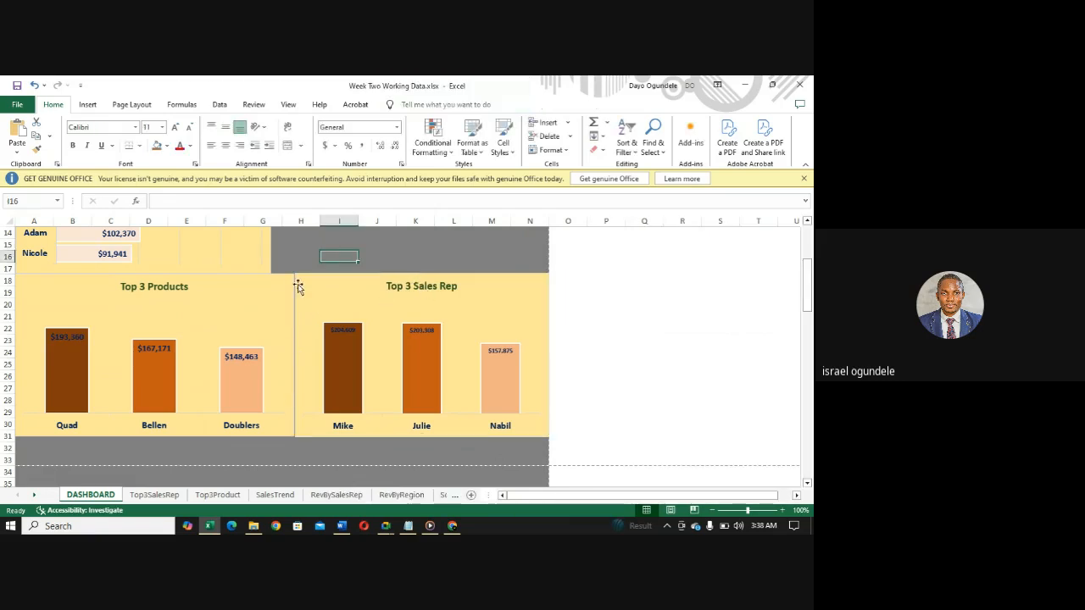
- Narrow the Revenue by Region chart slightly to leave a thin gap before the Sales Trend chart
drag(806, 292, 807, 337)
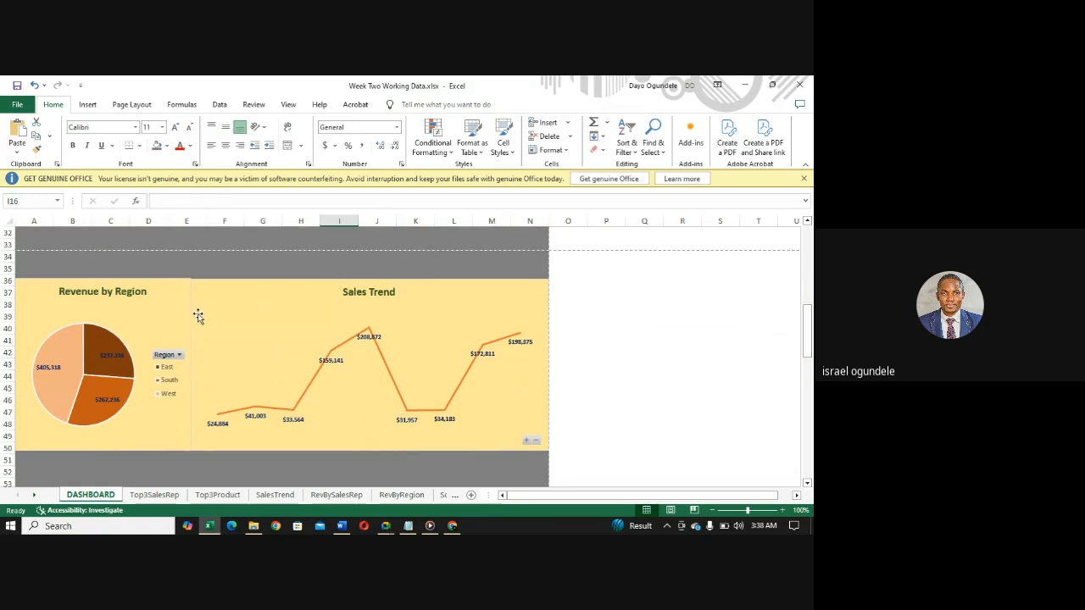
click(226, 311)
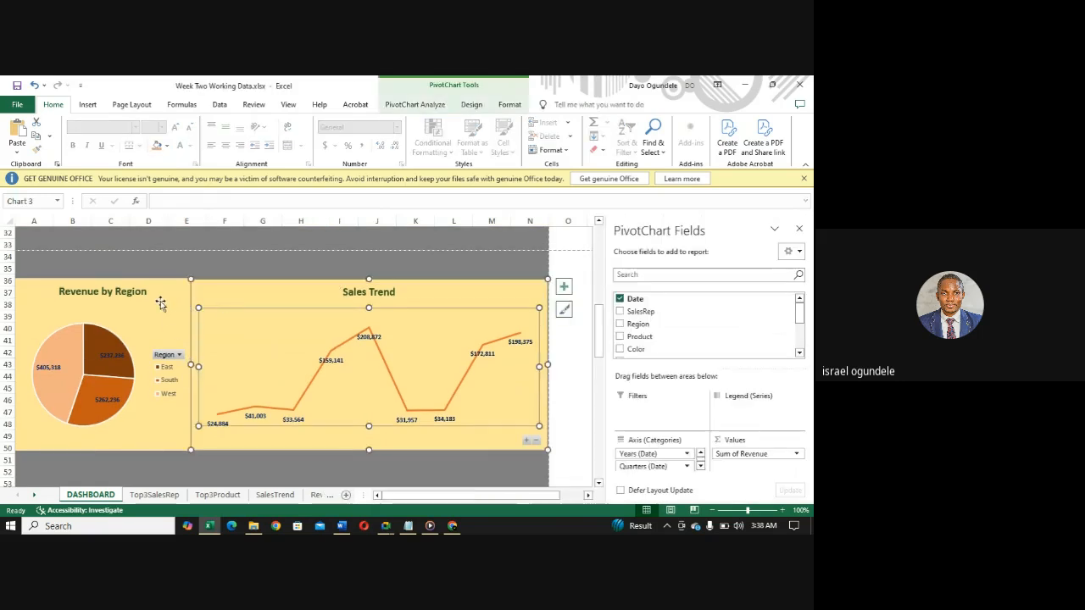
click(161, 309)
drag(191, 365, 189, 364)
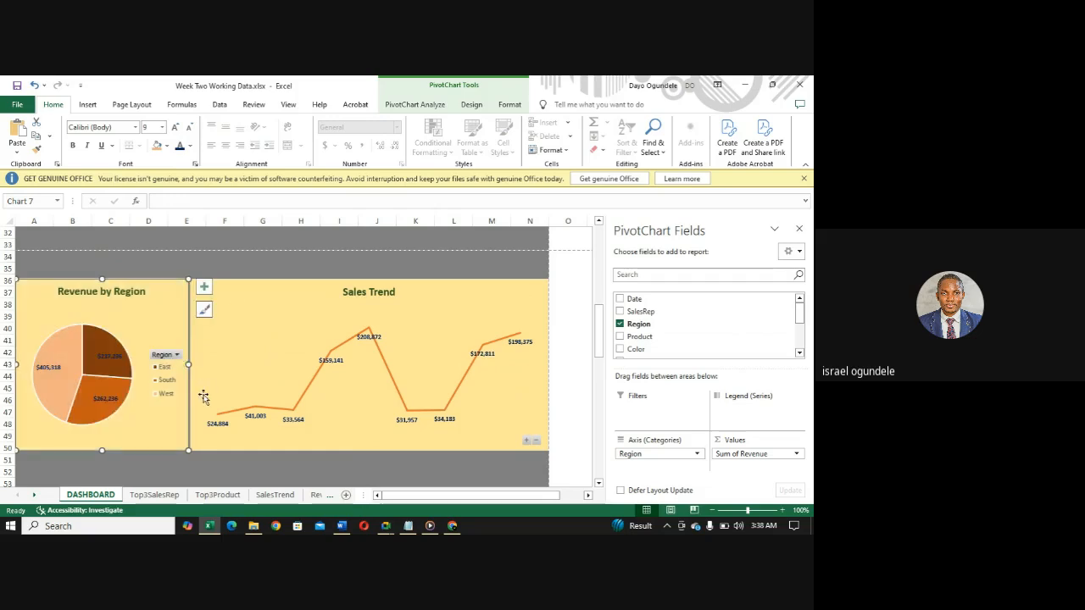
click(261, 258)
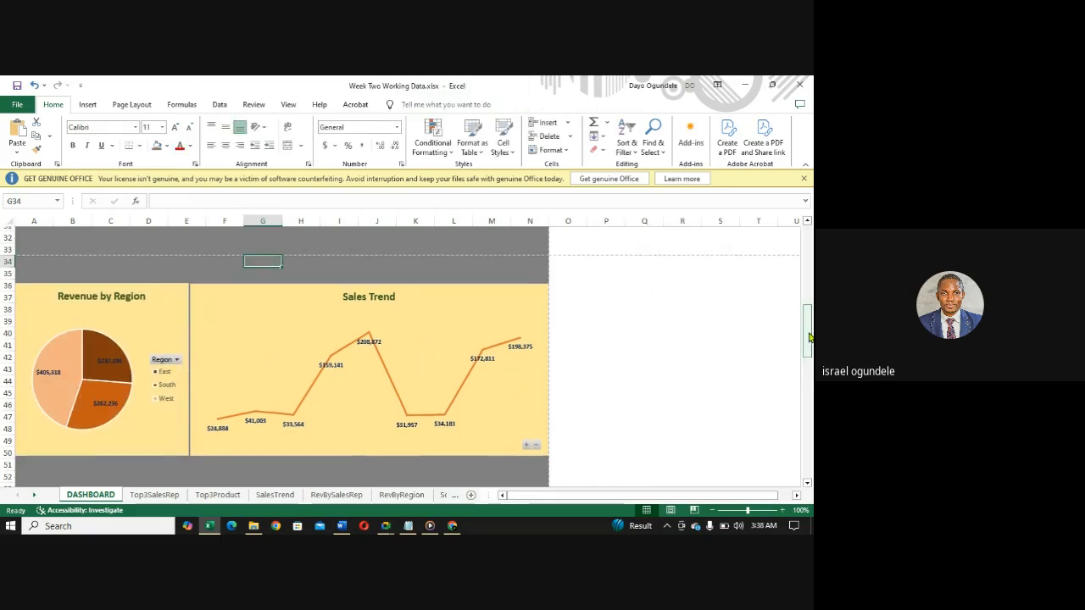
drag(810, 337, 806, 292)
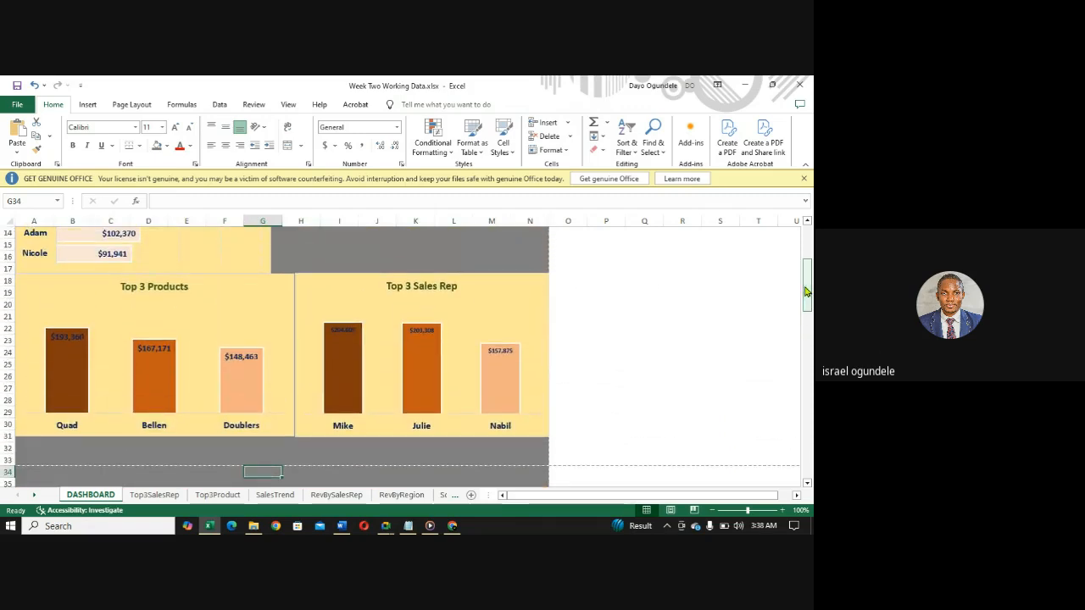
click(525, 294)
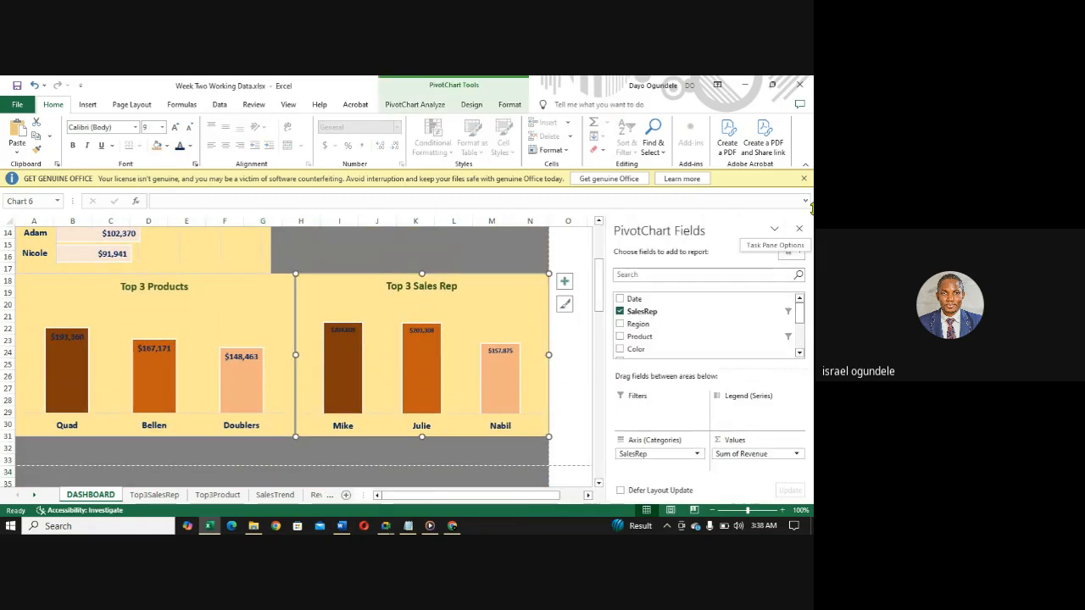
click(415, 242)
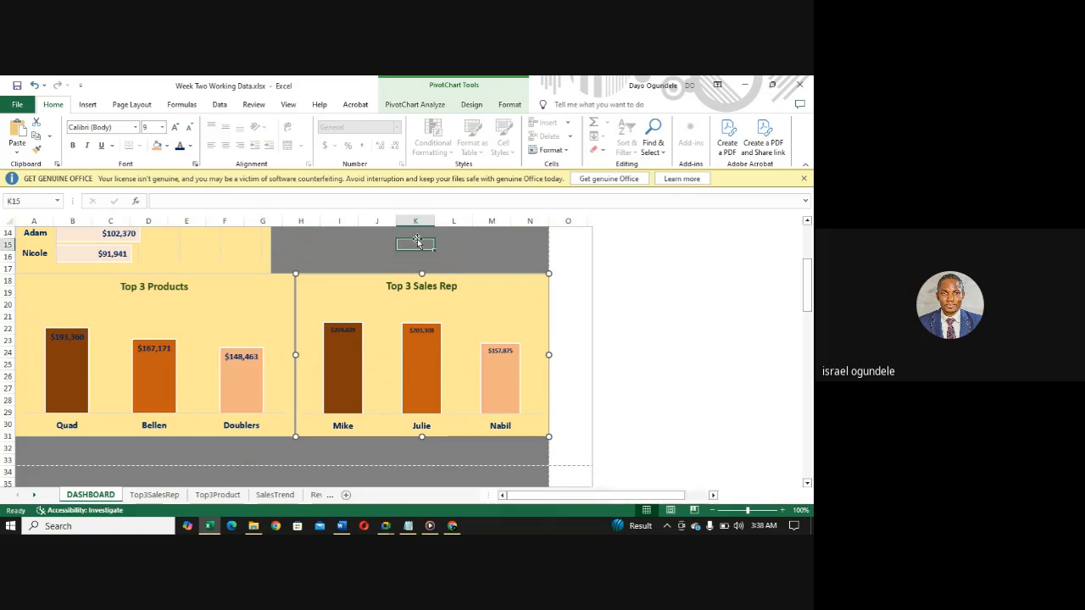
click(153, 362)
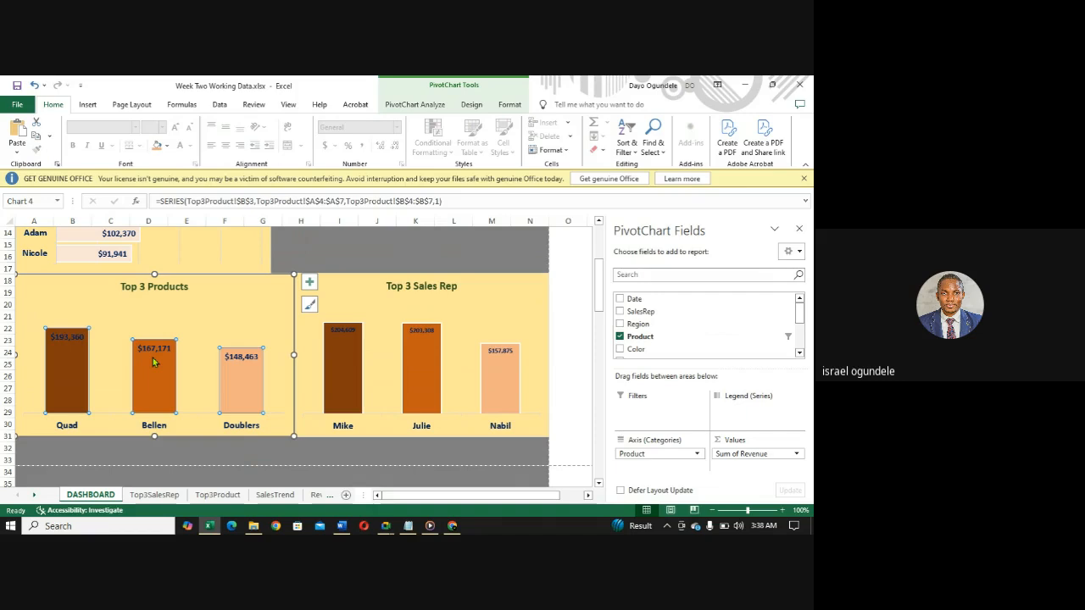
click(343, 369)
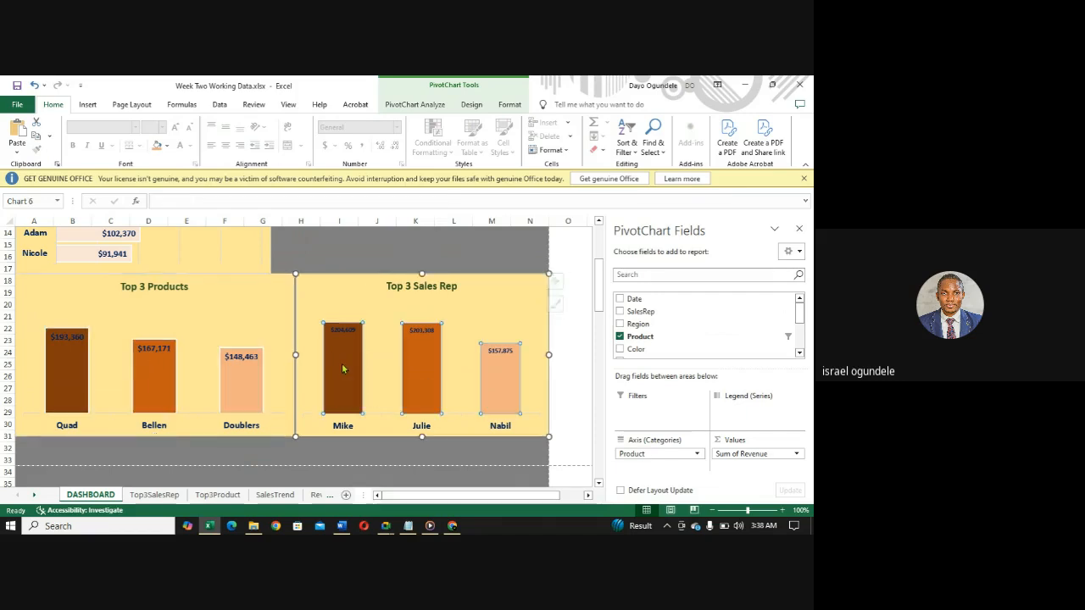
- Set the gap width of the Top 3 Products chart's columns to 127%
click(154, 375)
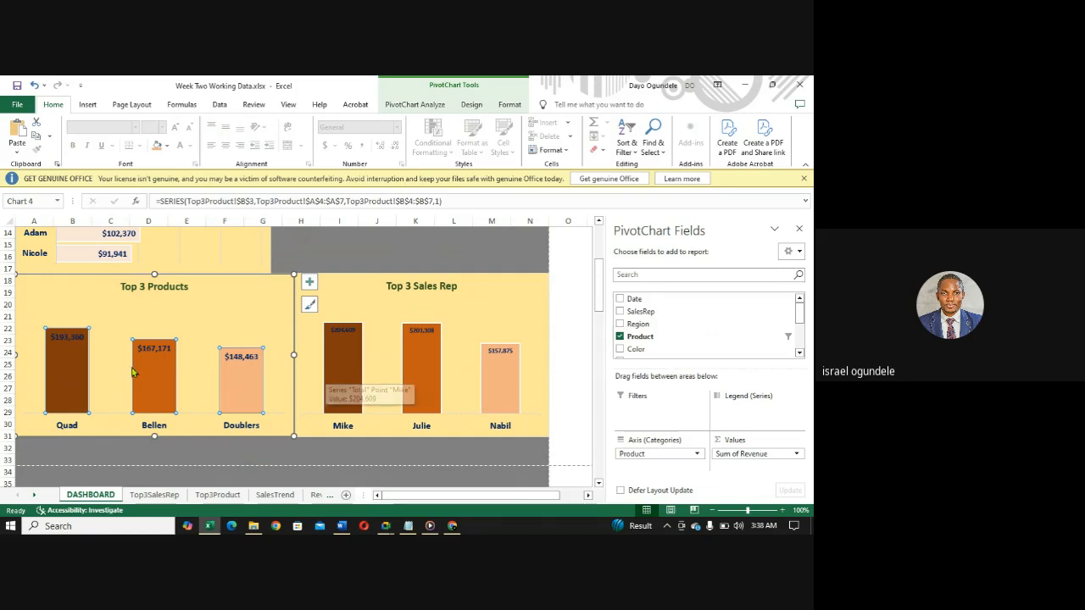
mouse_move(146, 379)
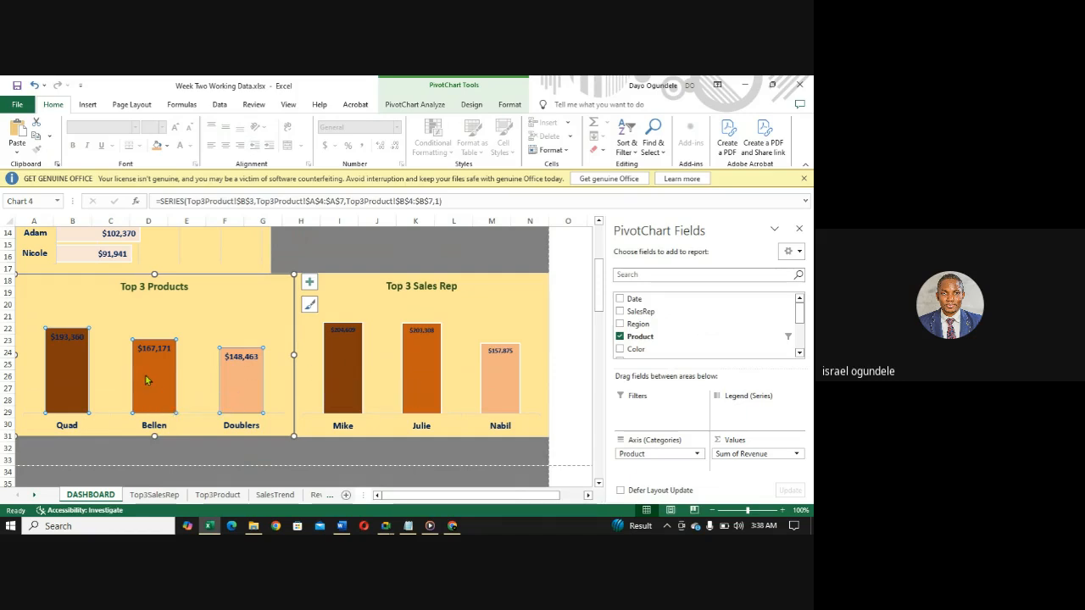
right_click(145, 380)
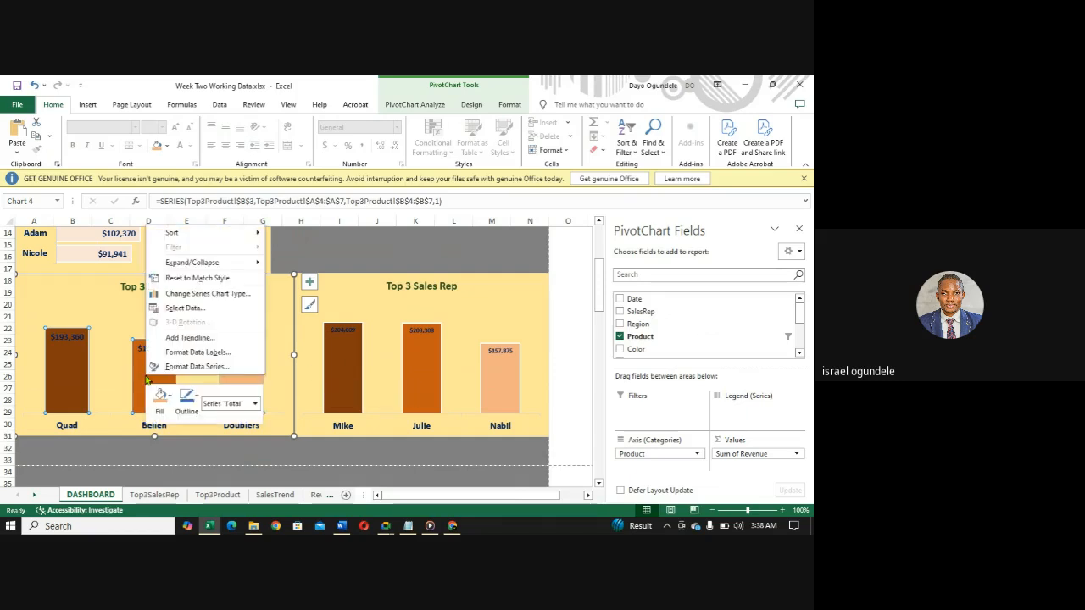
click(193, 369)
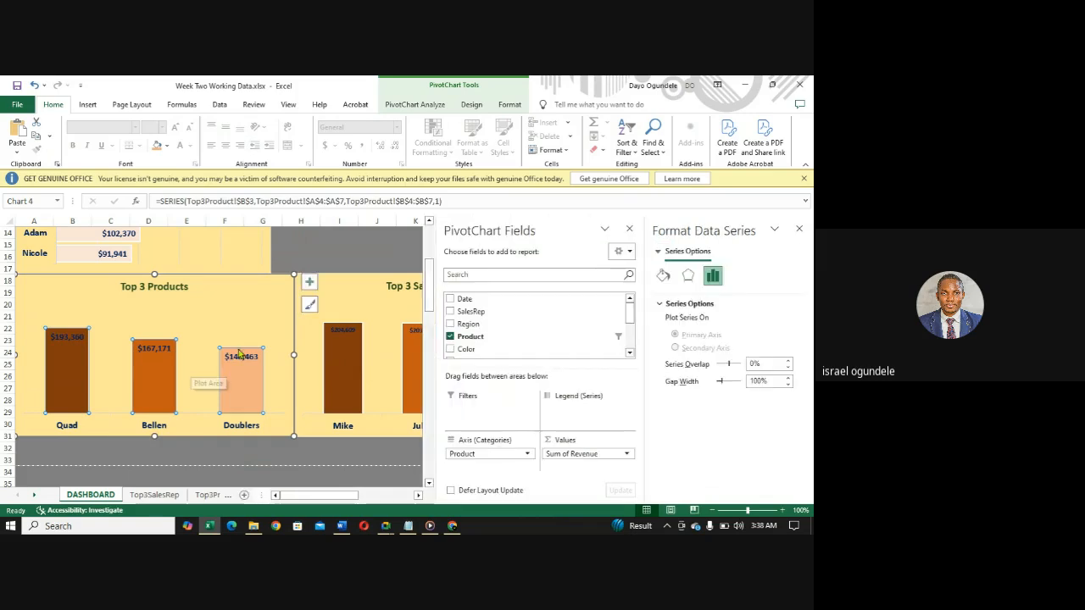
click(789, 386)
click(789, 386)
click(789, 386)
click(789, 386)
click(789, 387)
click(789, 386)
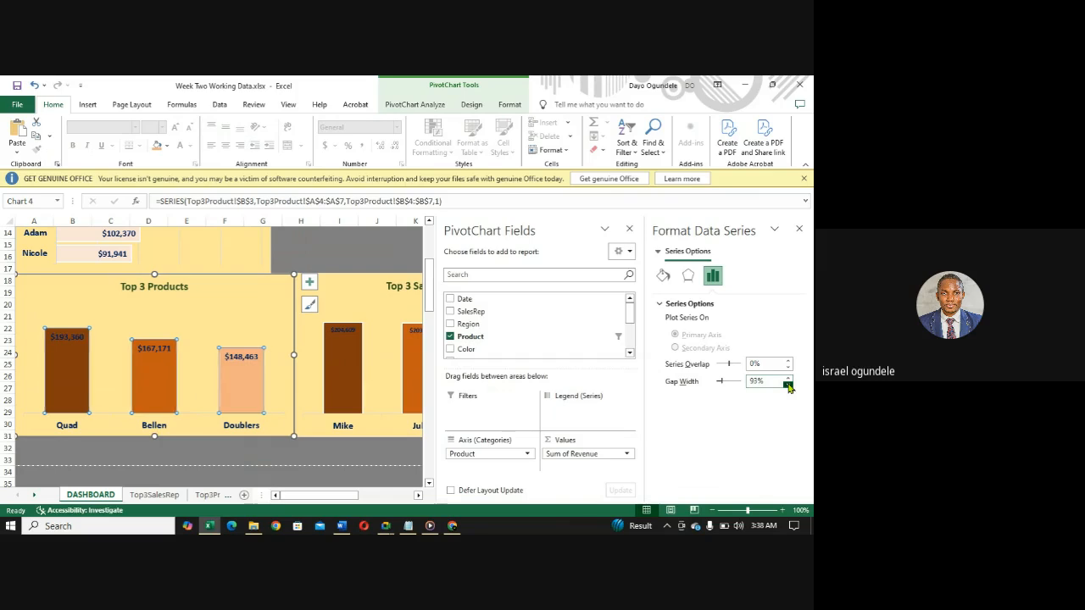
click(789, 387)
click(789, 387)
click(789, 387)
click(789, 387)
click(789, 386)
click(789, 387)
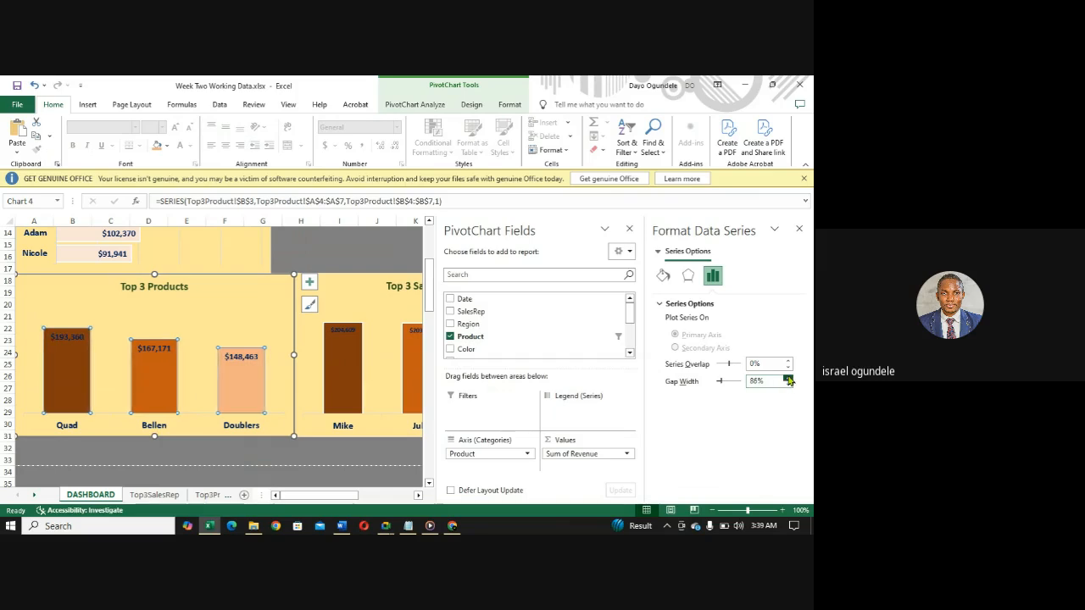
click(788, 378)
click(788, 378)
click(789, 378)
click(788, 378)
click(789, 378)
click(788, 378)
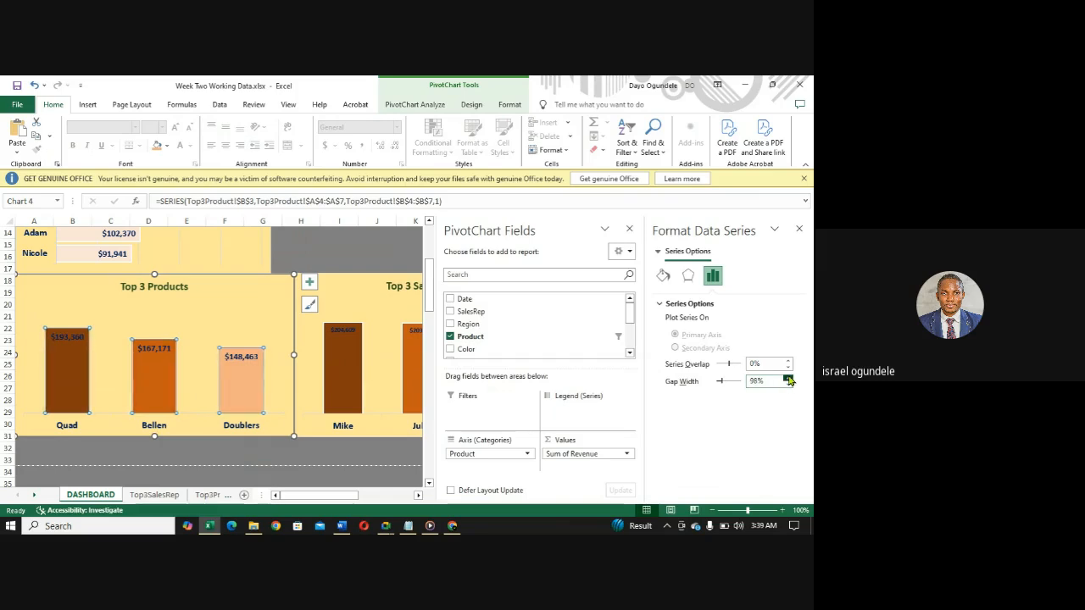
click(788, 378)
click(788, 378)
click(788, 378)
click(788, 378)
click(788, 378)
click(788, 378)
click(788, 378)
click(789, 378)
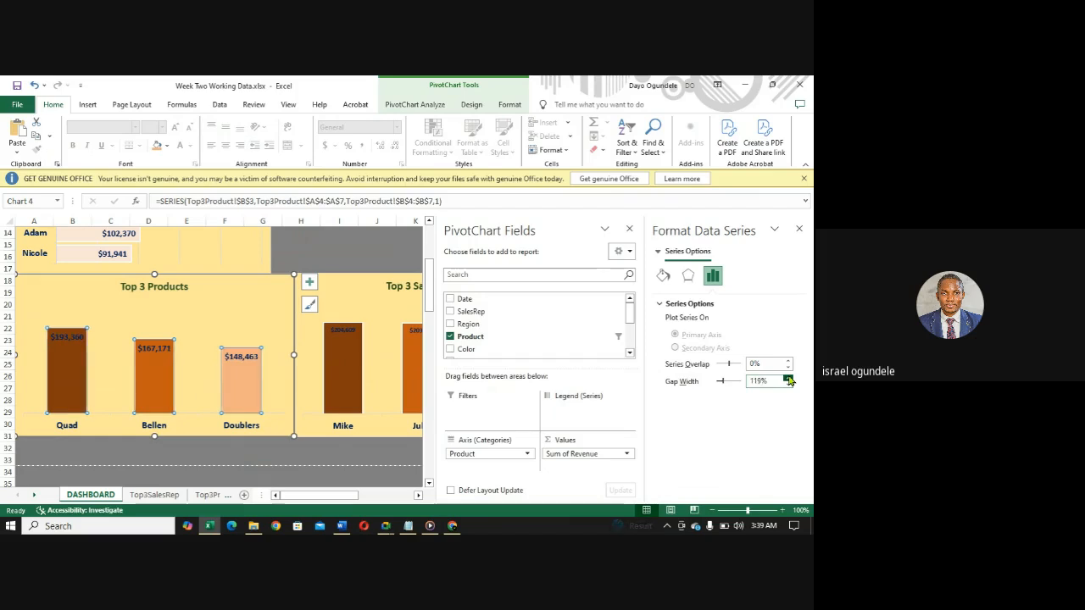
click(788, 378)
click(788, 378)
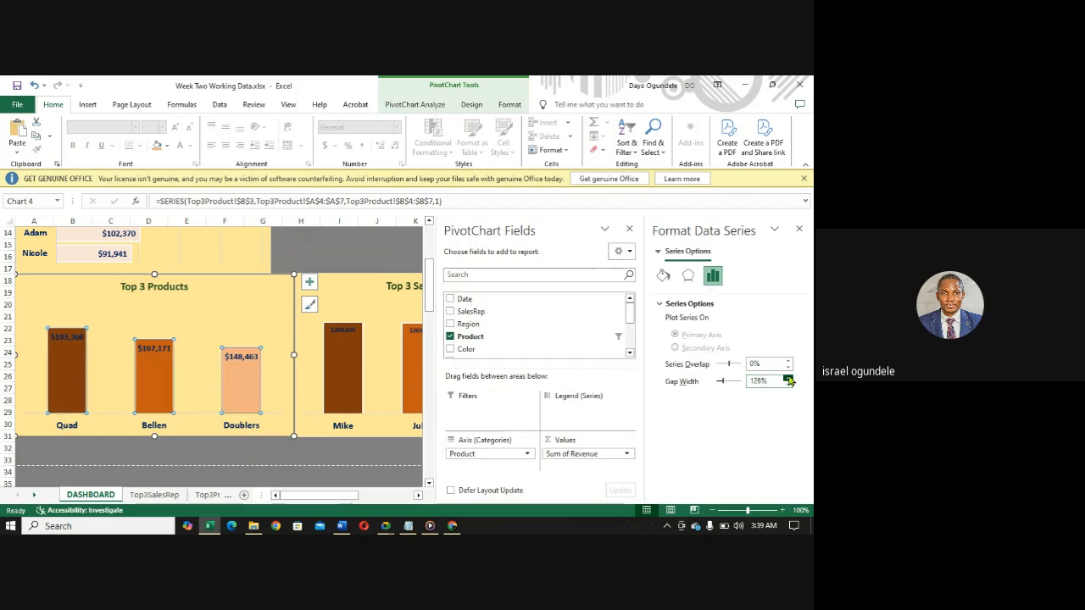
click(788, 378)
click(788, 378)
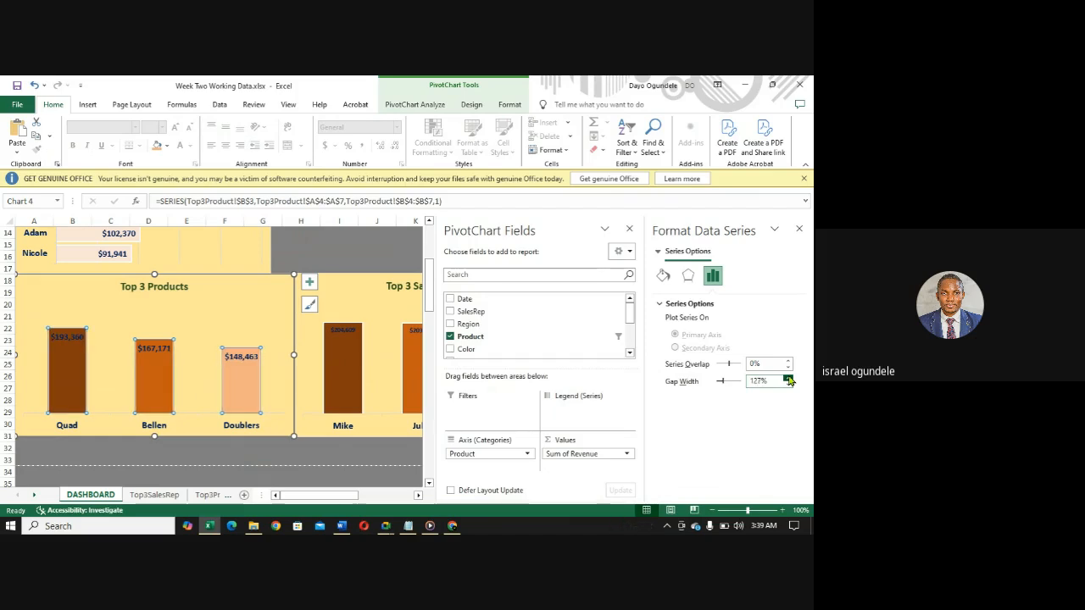
click(331, 254)
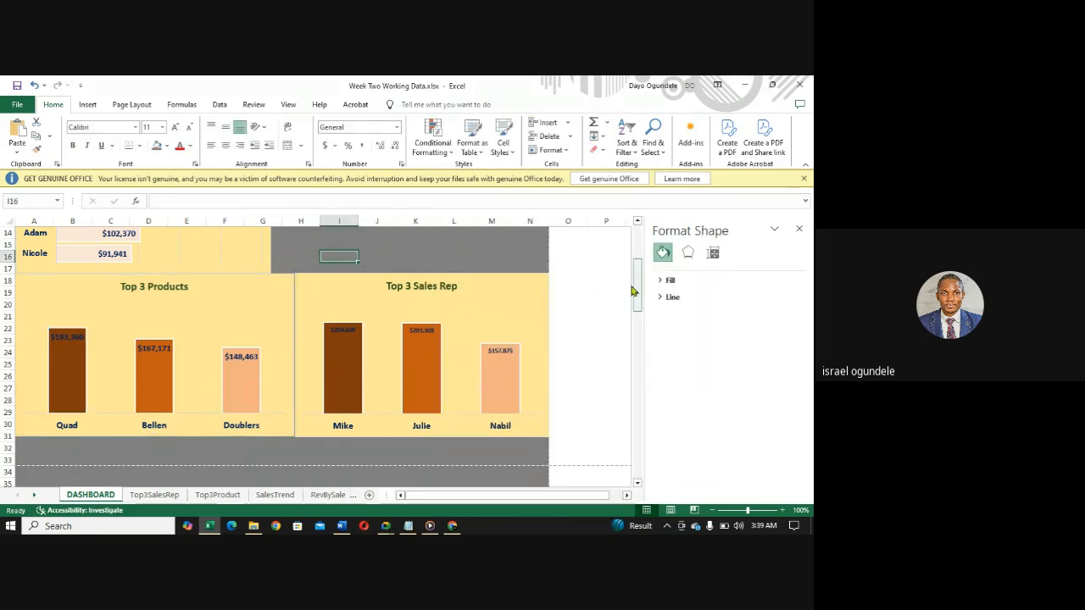
drag(637, 294, 629, 248)
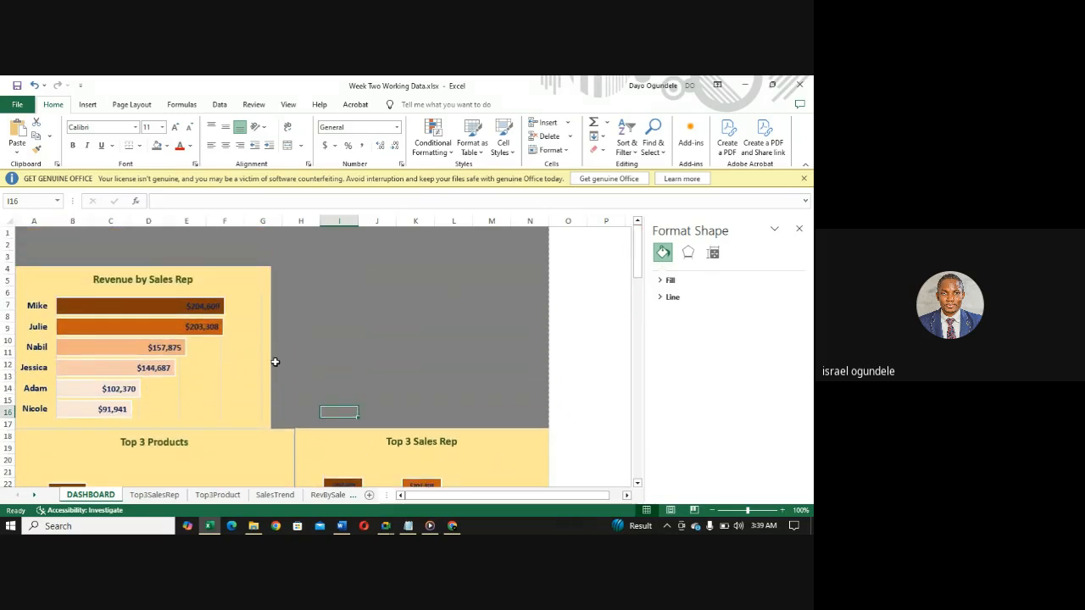
click(338, 350)
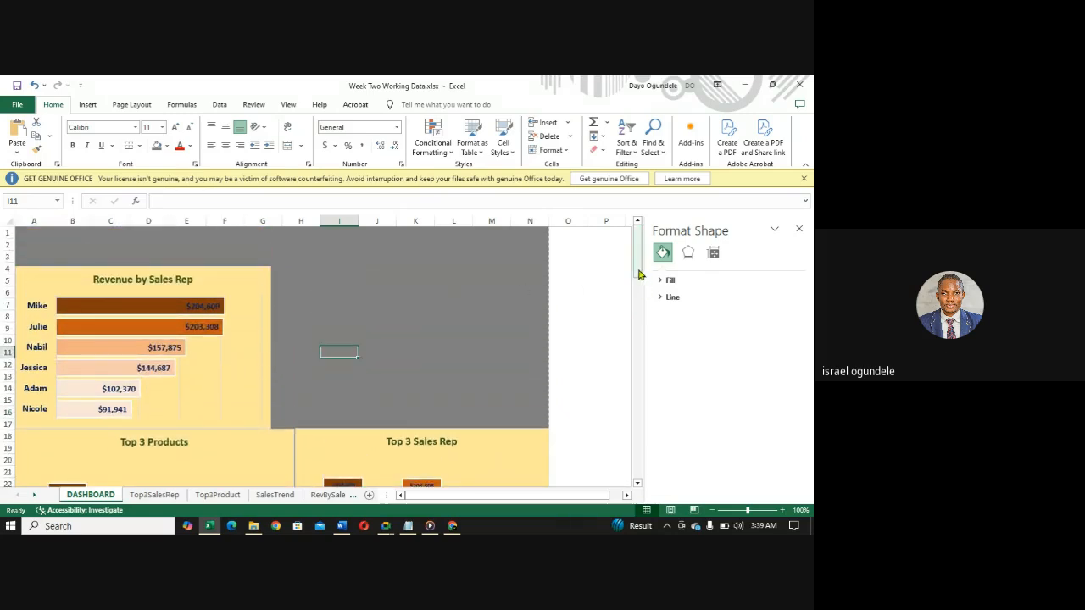
drag(637, 274, 619, 244)
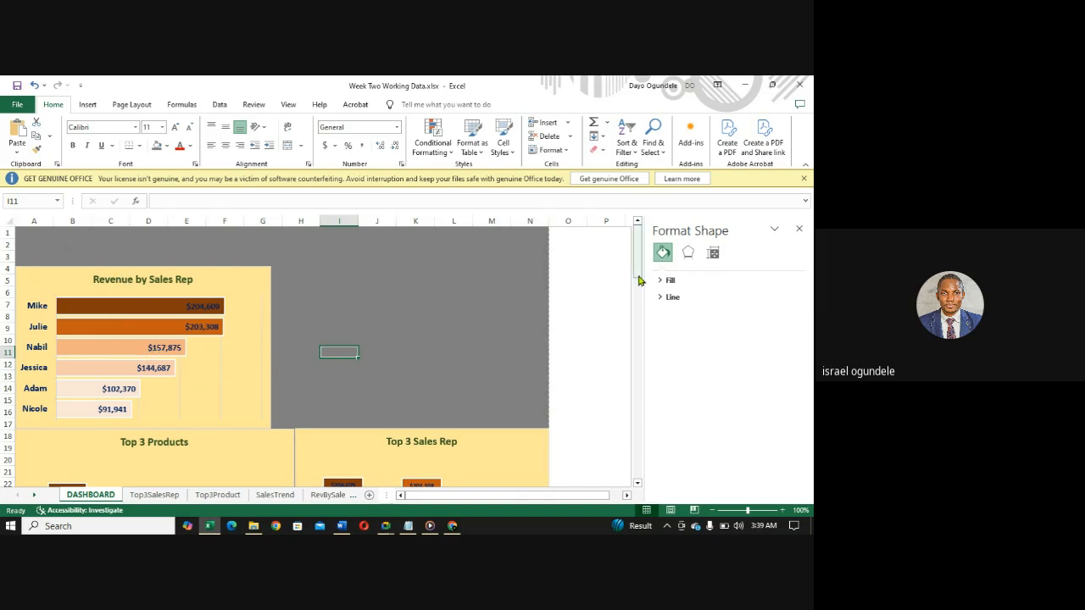
mouse_move(638, 273)
mouse_down()
mouse_move(639, 350)
mouse_move(632, 232)
mouse_move(638, 398)
mouse_move(639, 265)
mouse_up()
- Try inserting a blank row above row 1 of the DASHBOARD sheet
click(105, 247)
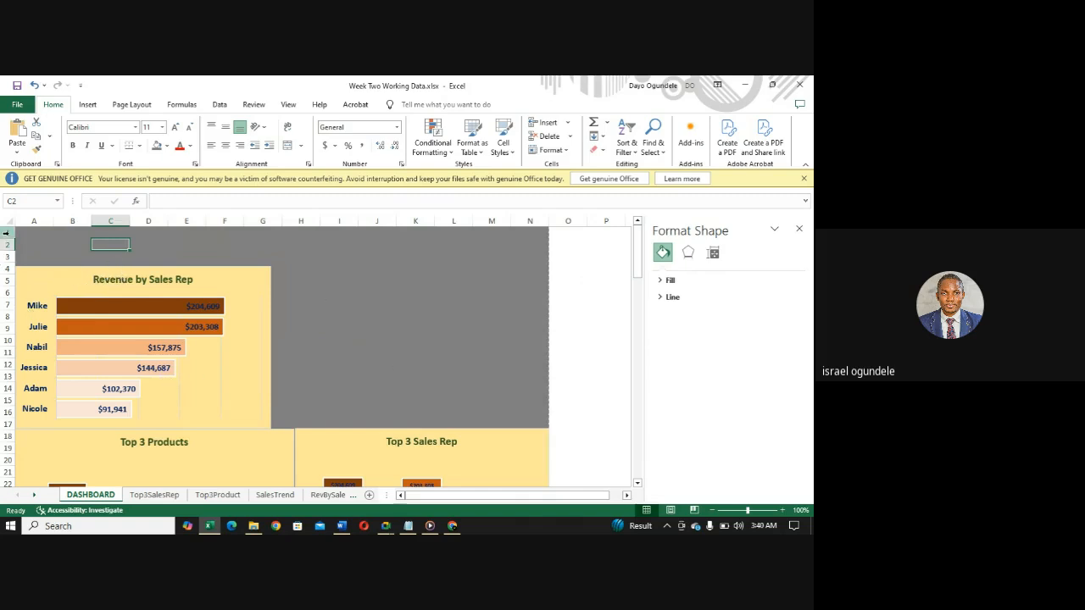
click(6, 233)
right_click(8, 234)
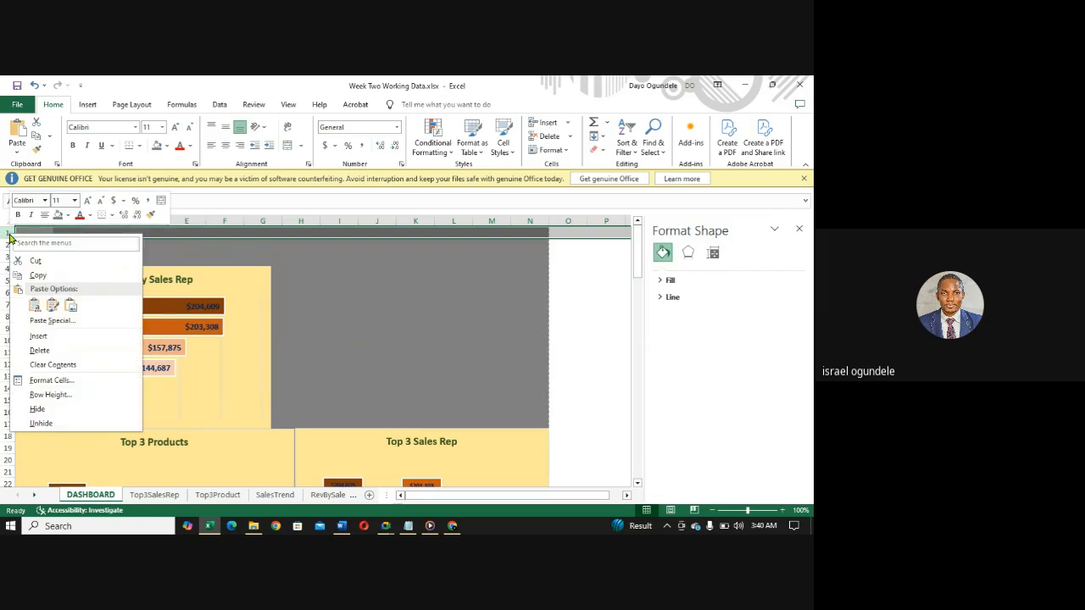
click(38, 337)
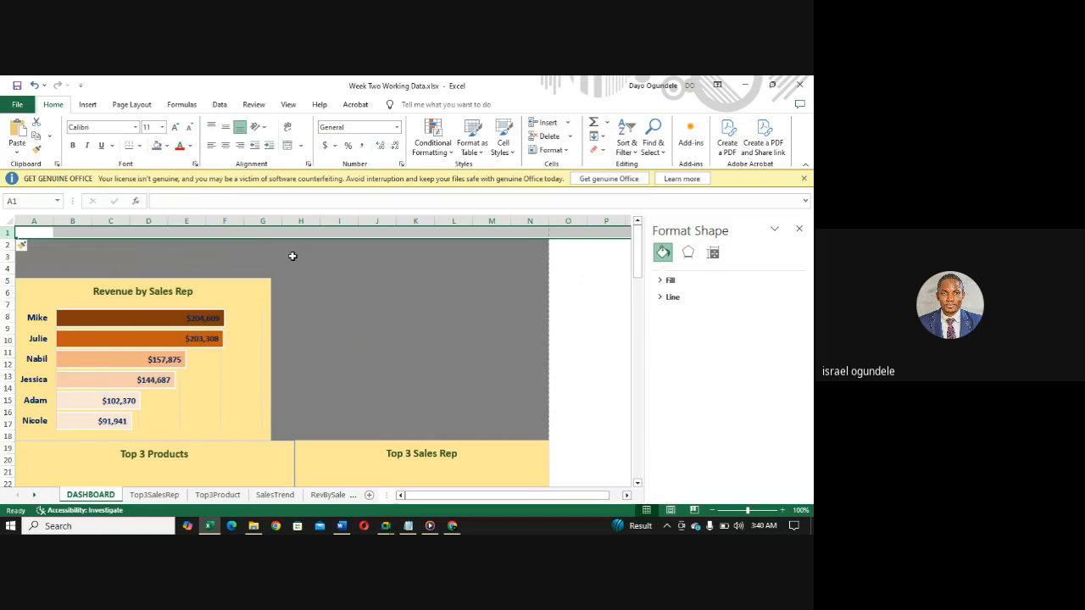
scroll(292, 256, down, 1)
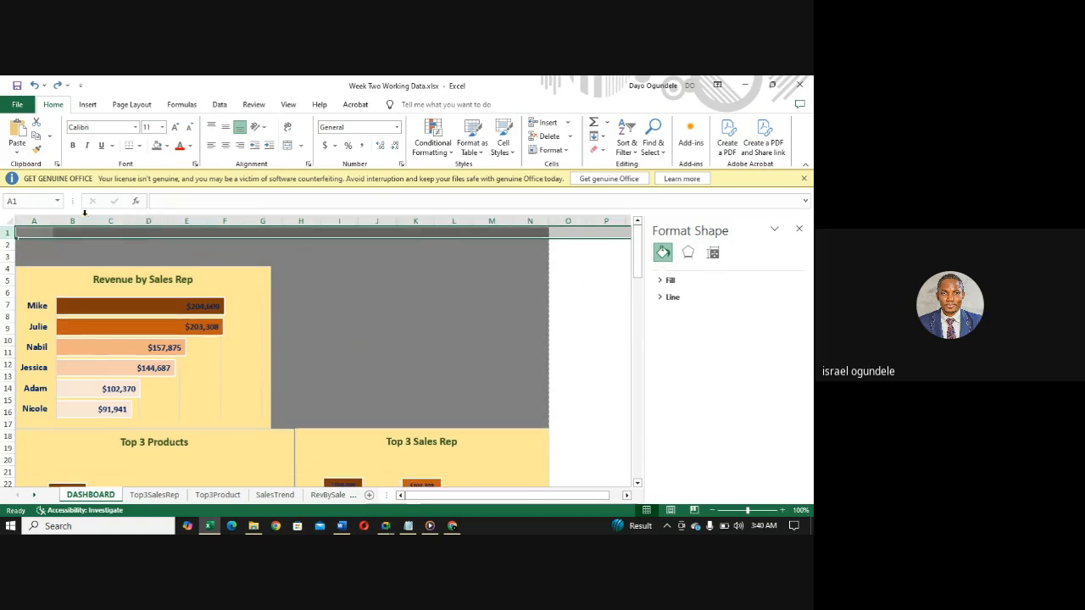
- Insert a text box spanning columns A to N directly above the Revenue by Sales Rep chart and enter SALES in it
click(65, 243)
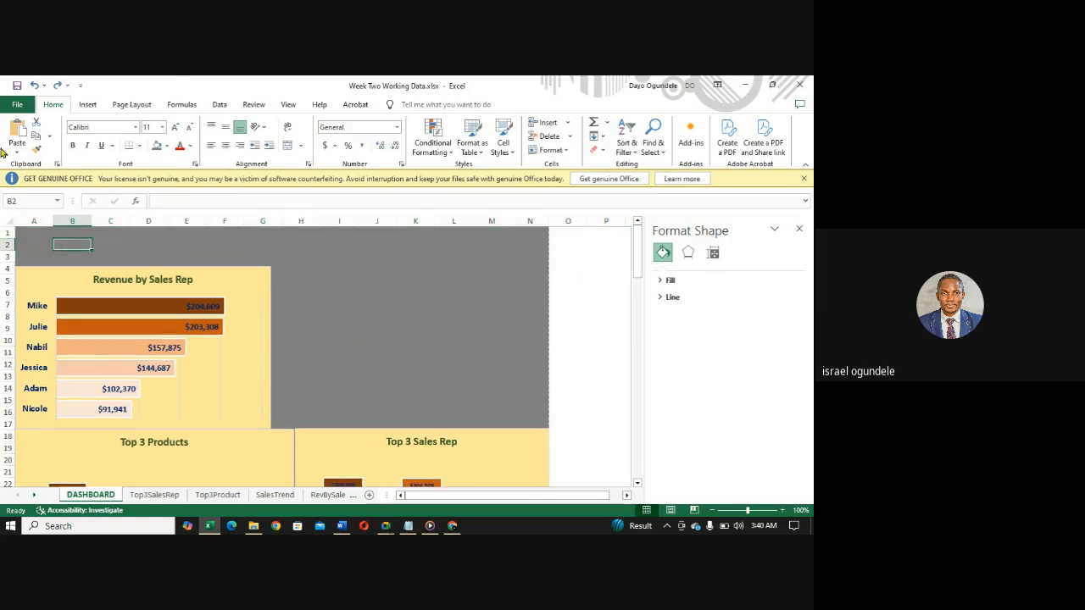
click(87, 105)
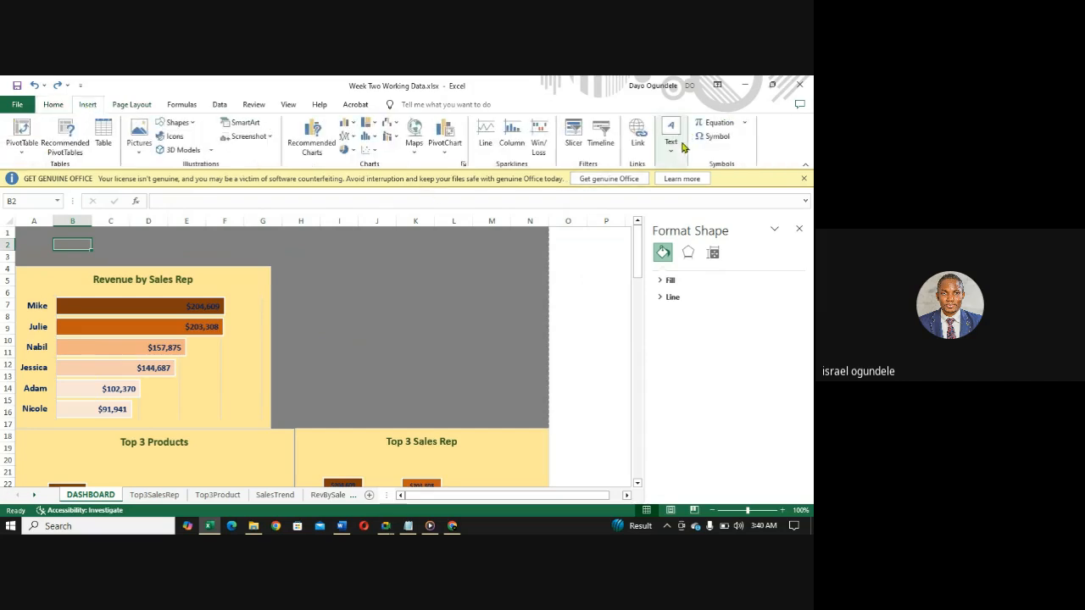
click(672, 144)
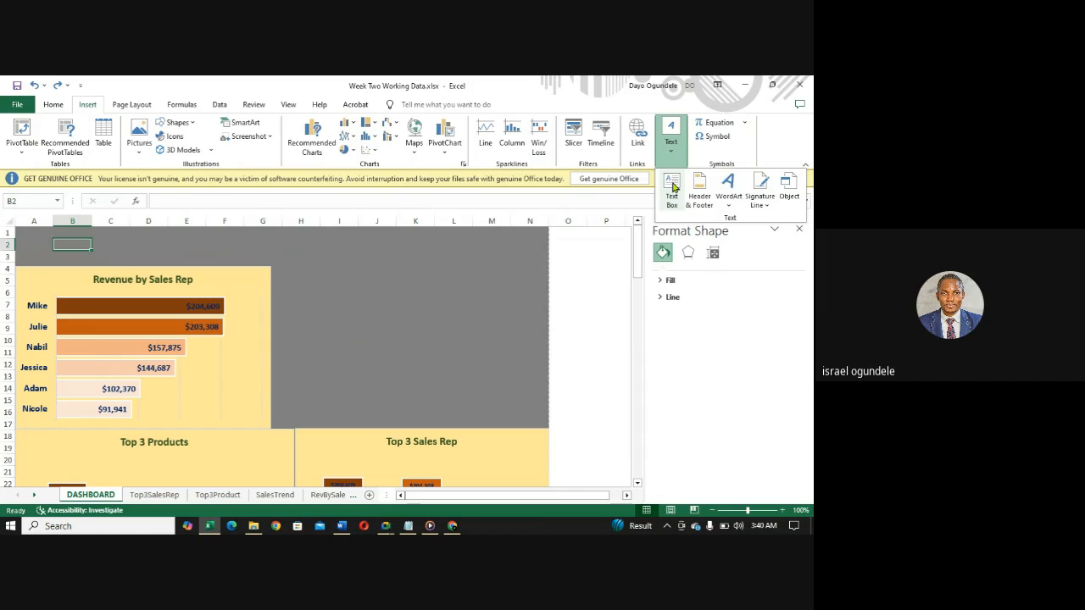
click(673, 188)
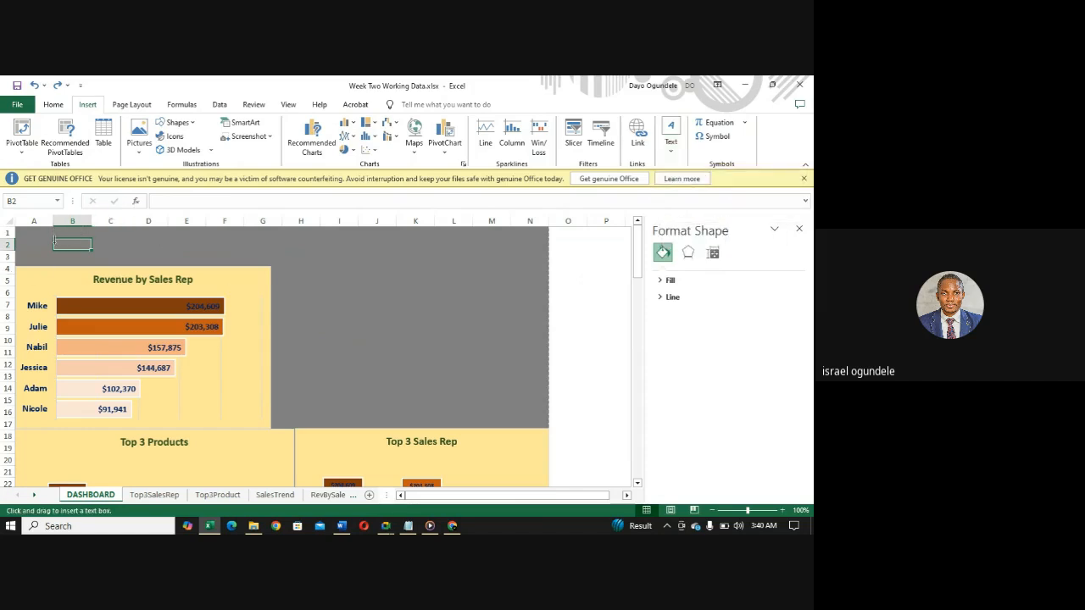
mouse_move(52, 234)
mouse_down()
mouse_move(266, 249)
mouse_move(401, 288)
mouse_move(501, 266)
mouse_move(548, 271)
mouse_up()
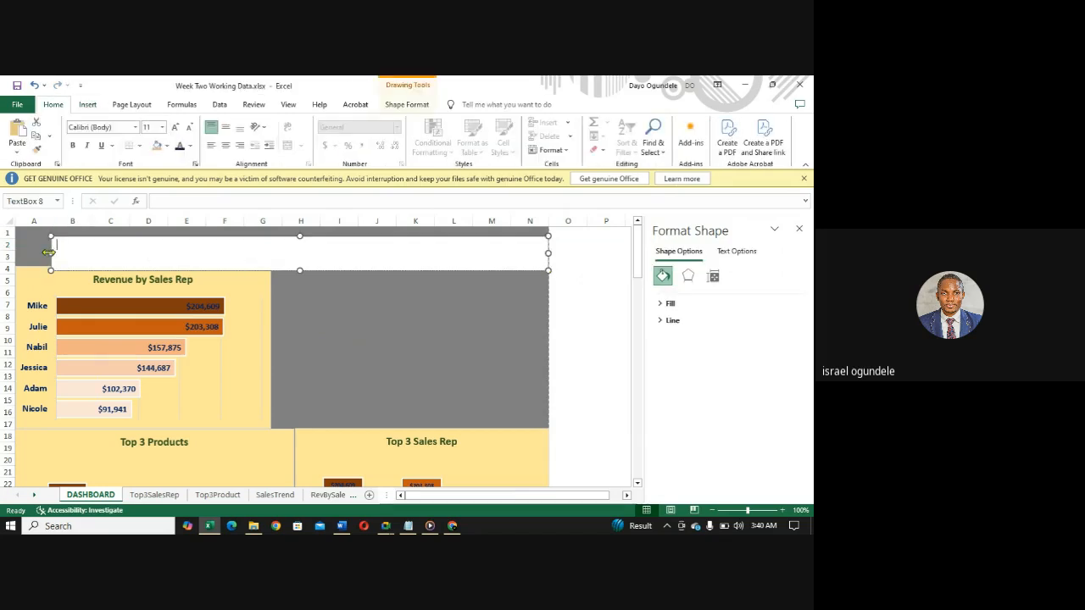
drag(47, 248, 14, 249)
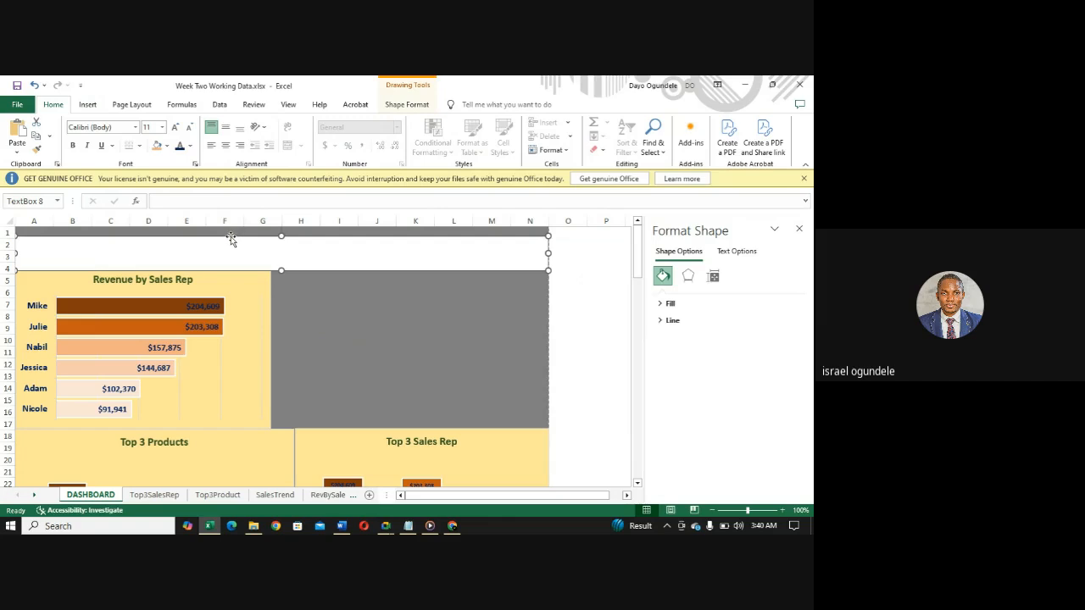
drag(231, 237, 228, 235)
drag(228, 233, 230, 232)
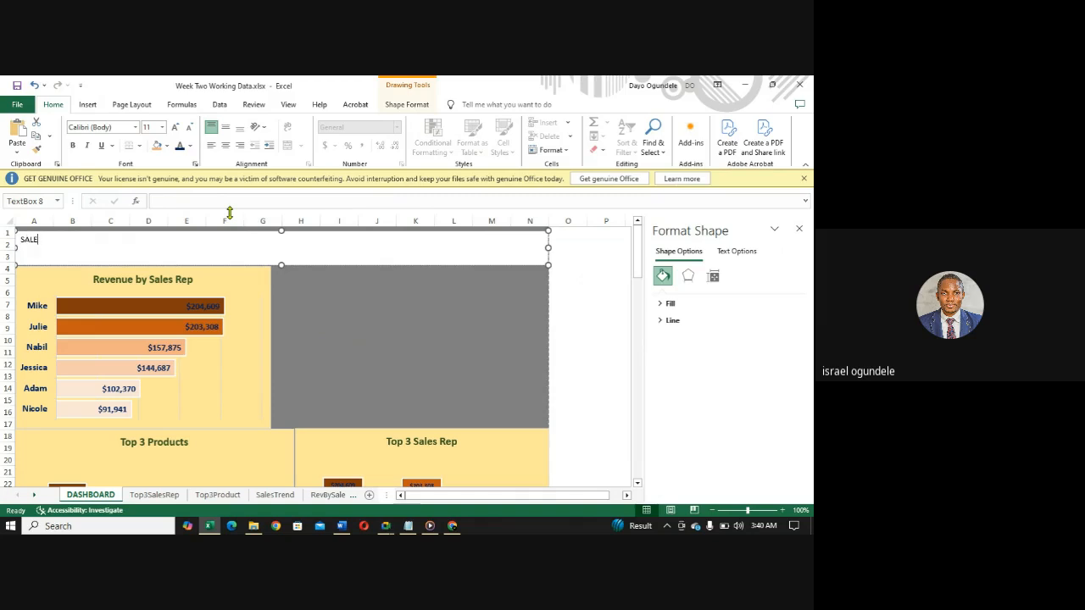
- Switch to the Word brief to review the report instructions and period, and return to the Excel dashboard
click(342, 527)
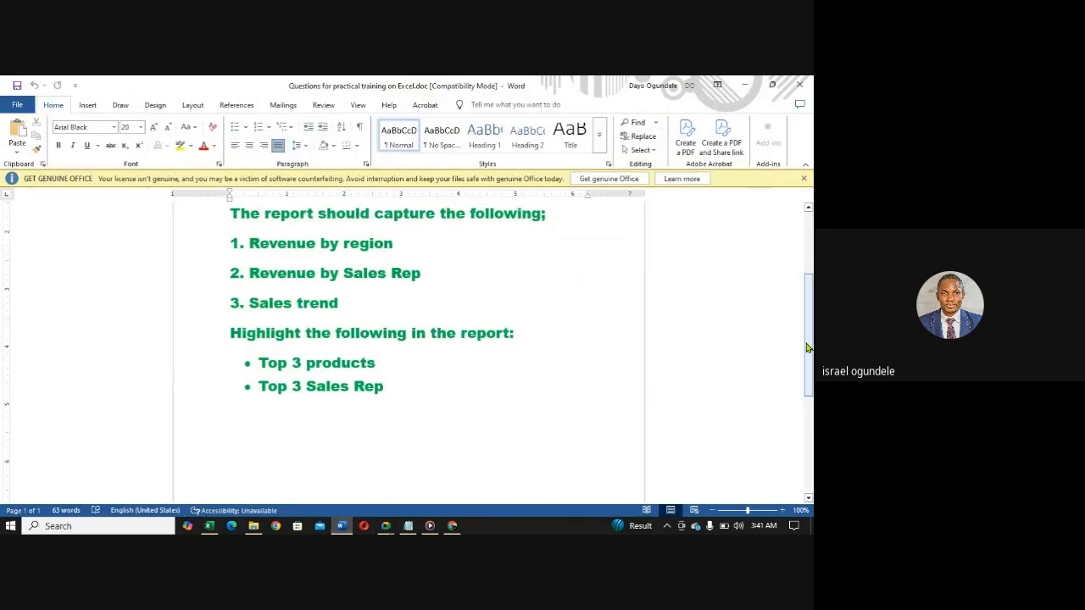
drag(808, 347, 811, 290)
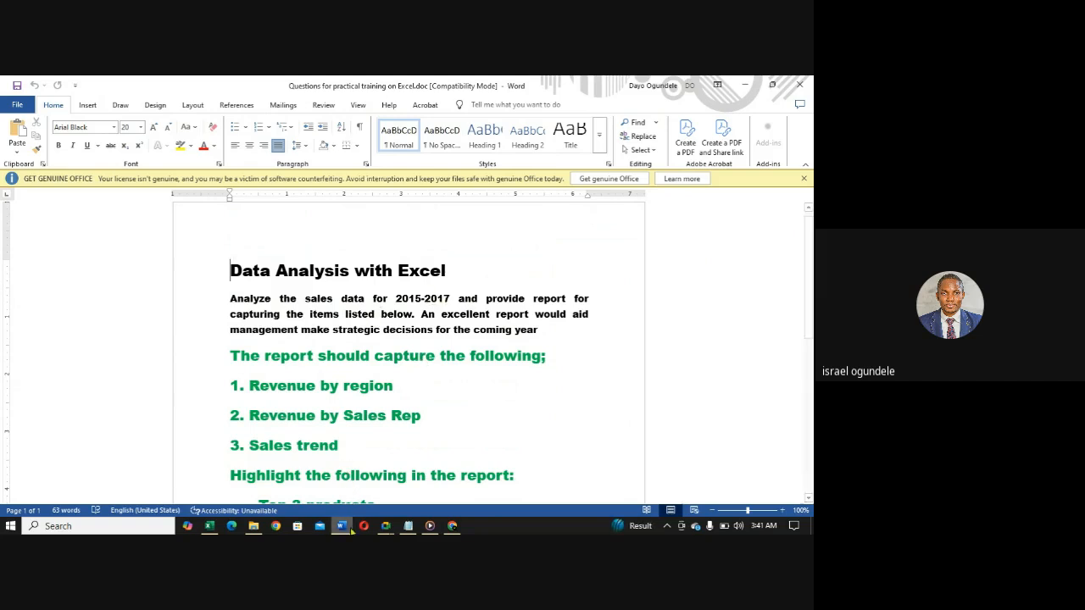
key(alt+Tab)
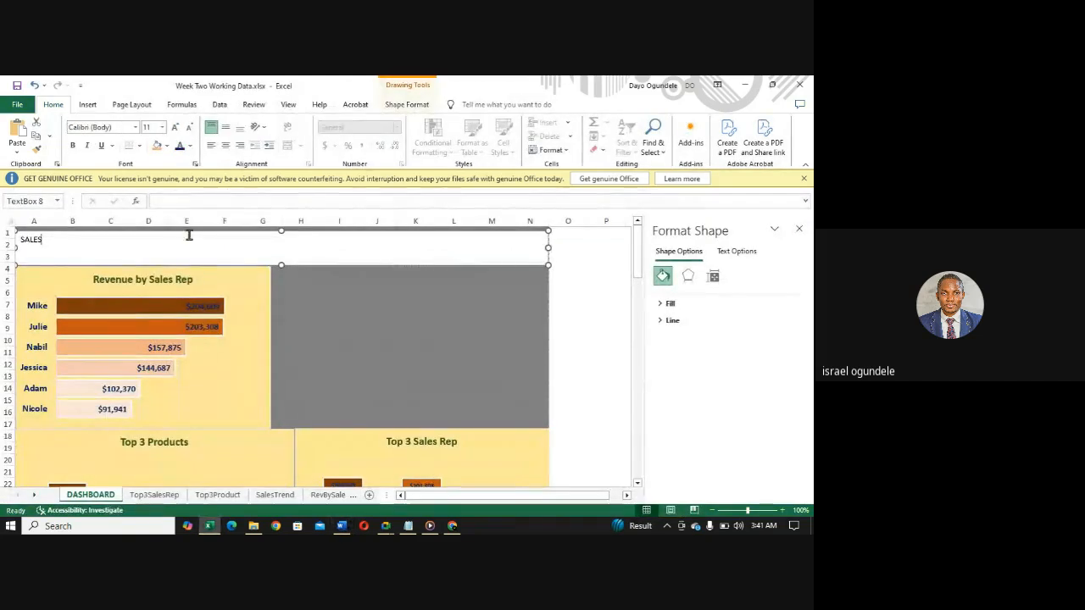
- Complete the text box title as "SALES PERFORMANCE DEASHBOARD FROM 2015-2017" and centre it horizontally
text(PERFORMANCE DEASHBOA)
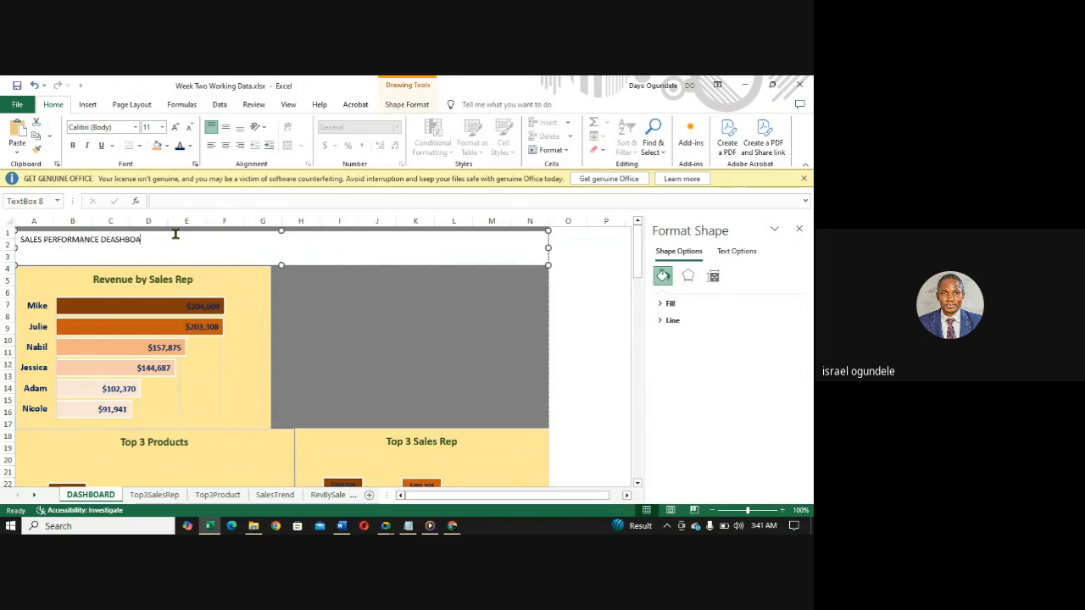
text(RD FROM 2015-2017)
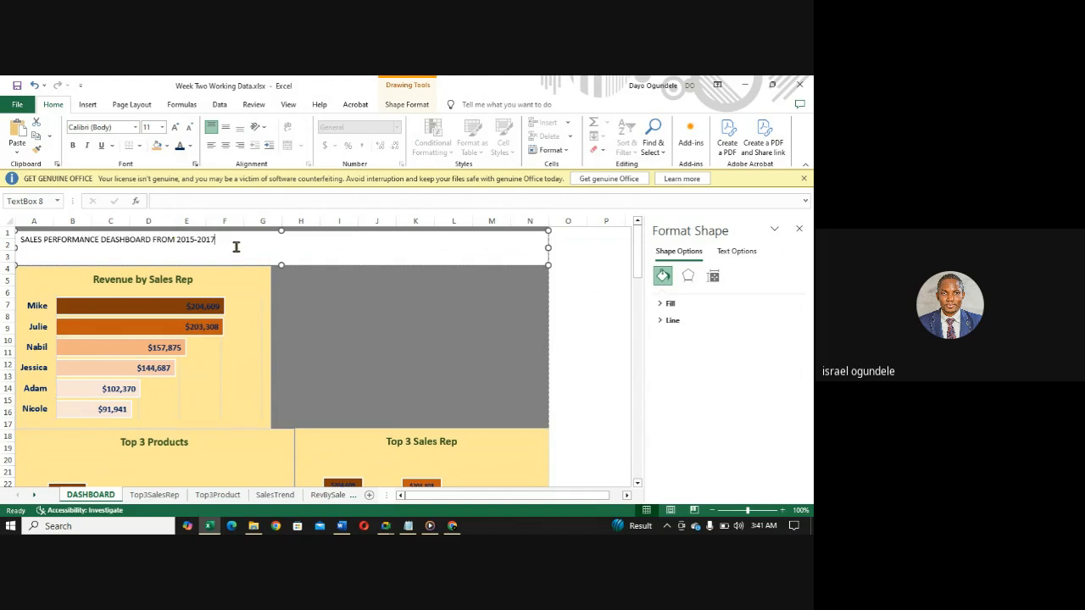
click(226, 146)
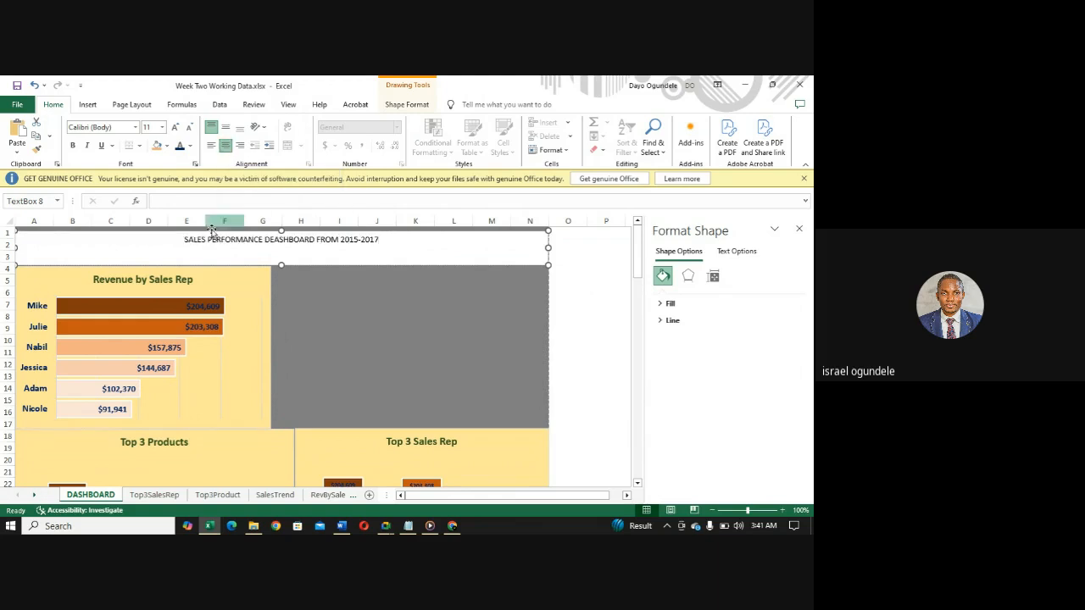
- Fill the title banner with the recently used light yellow and format its text in bold Comic Sans MS
click(168, 147)
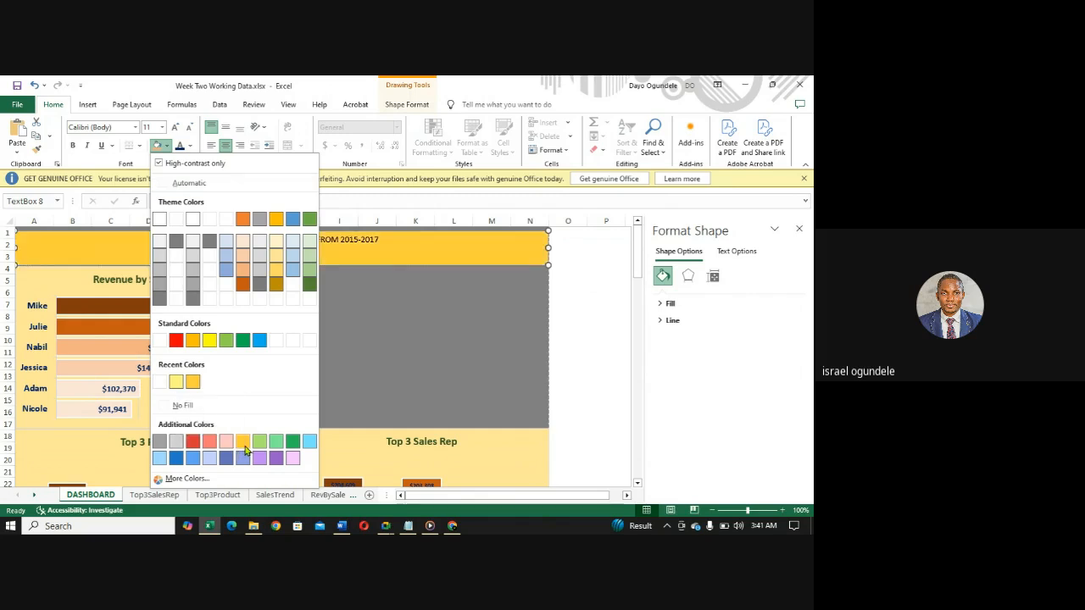
click(174, 383)
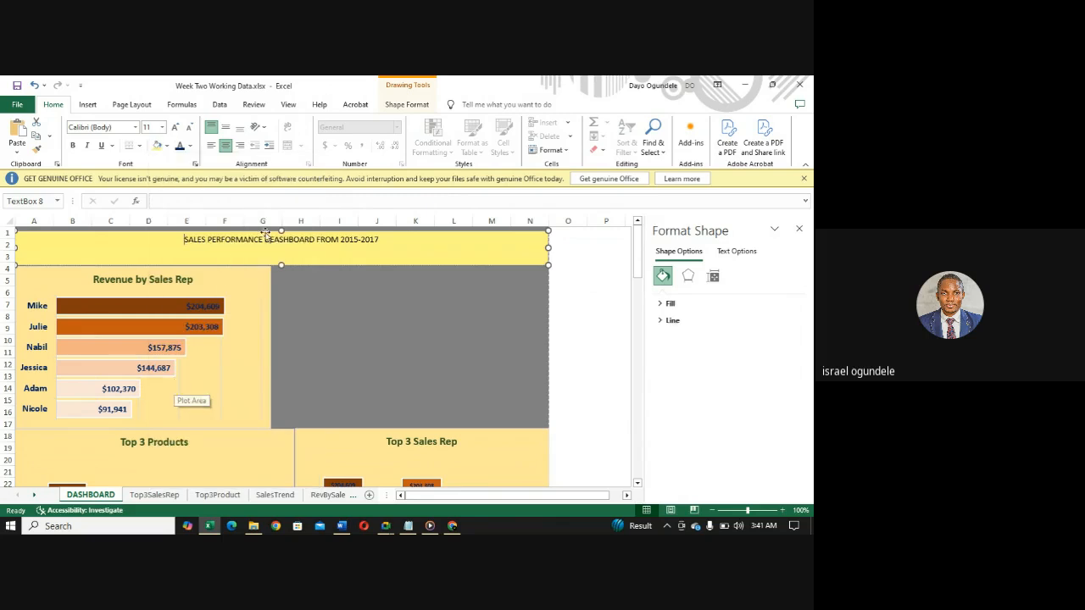
drag(382, 240, 187, 239)
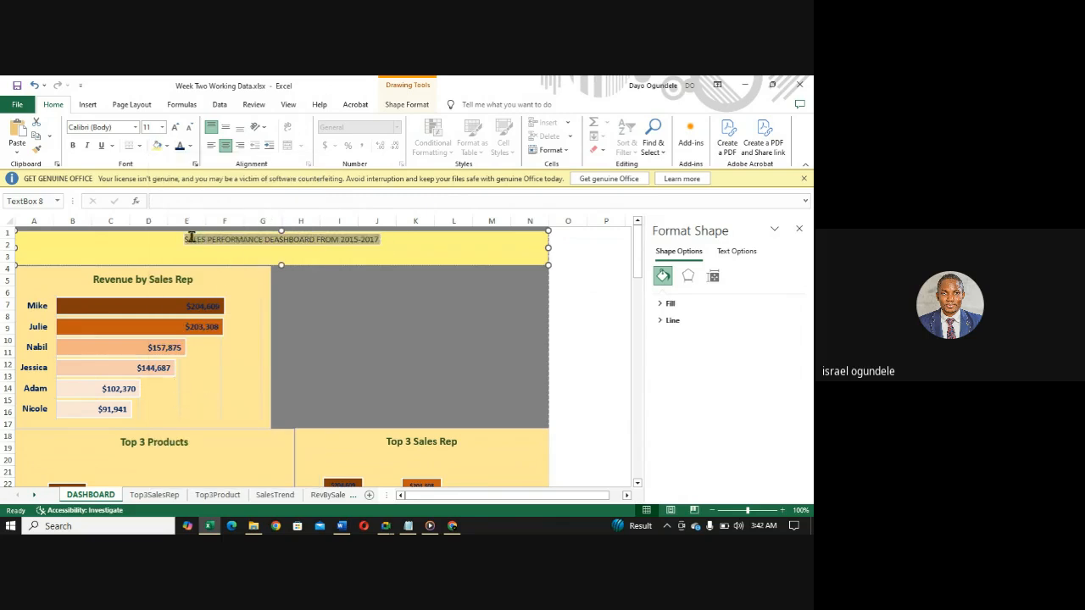
click(134, 128)
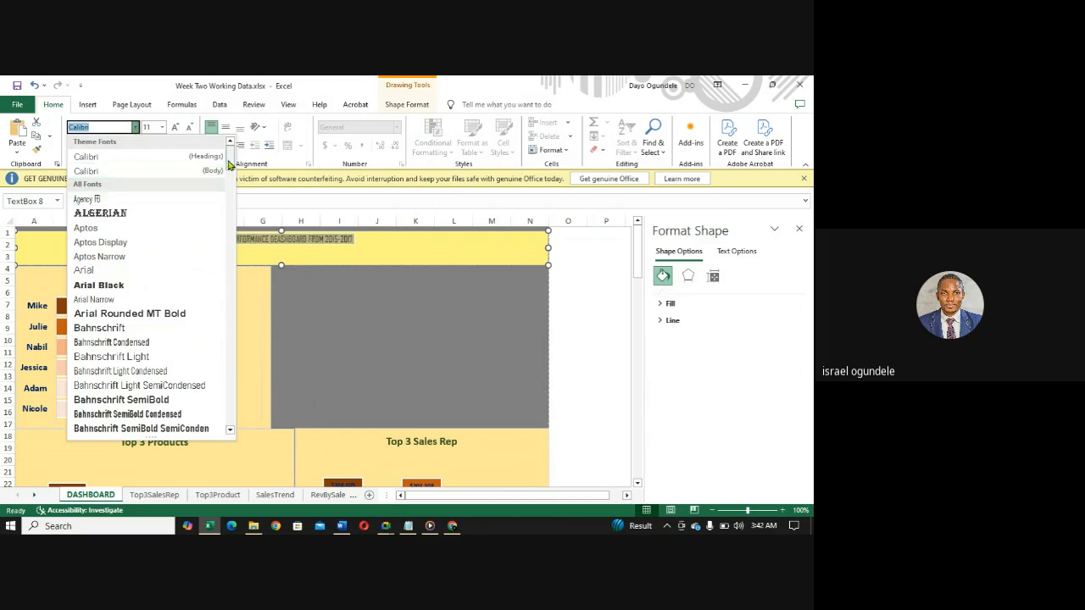
drag(229, 164, 230, 191)
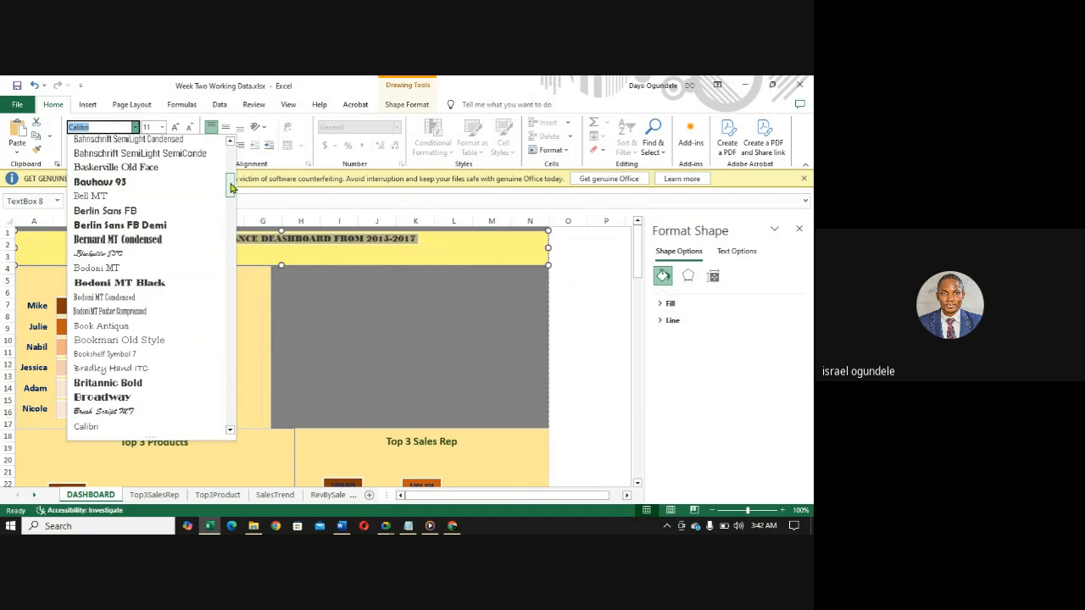
drag(231, 187, 230, 200)
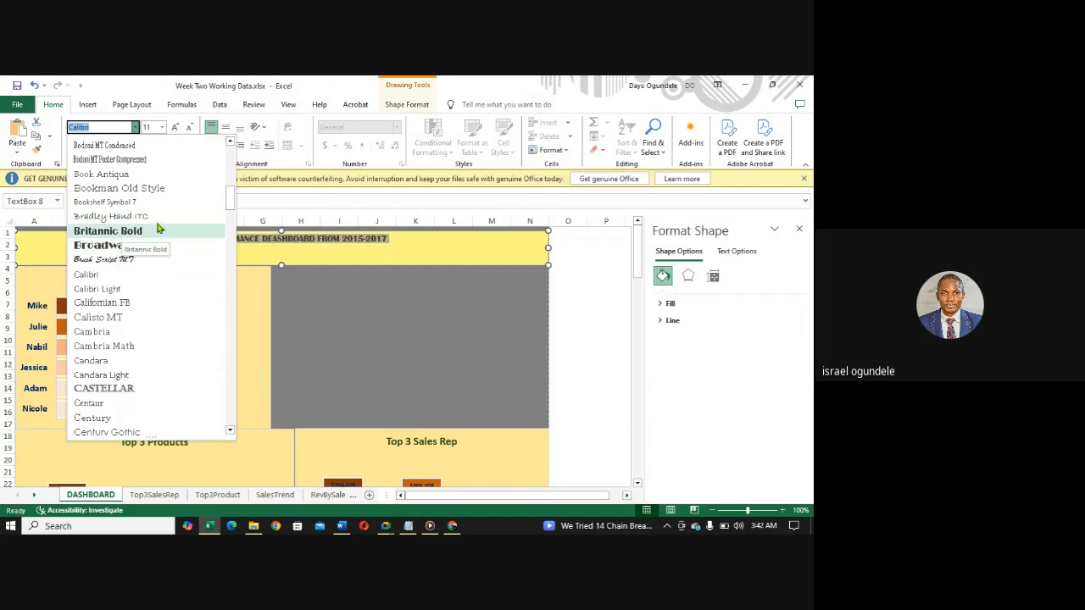
drag(229, 198, 228, 216)
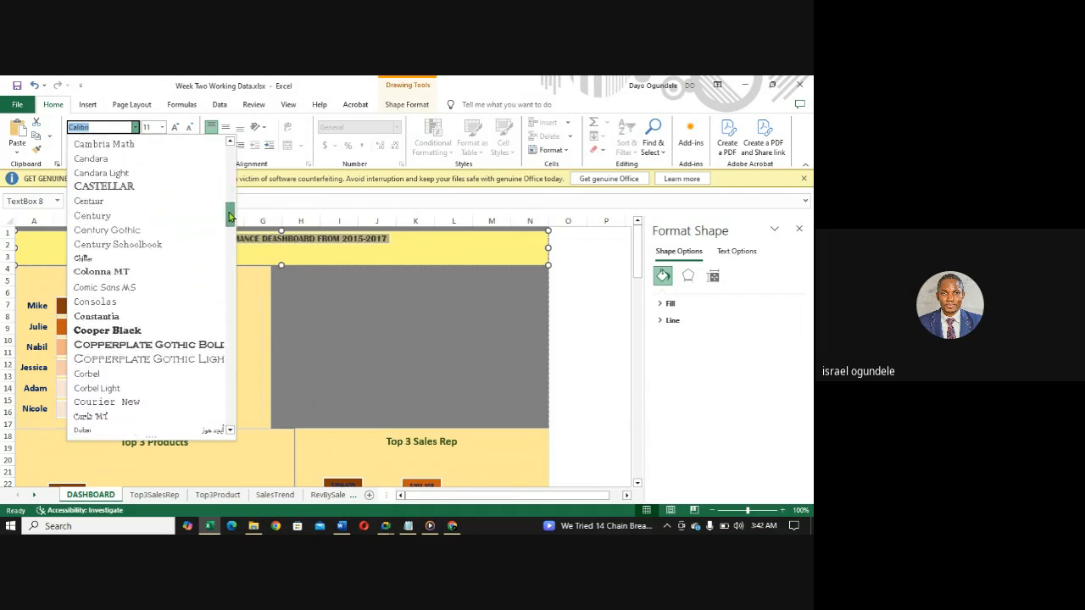
click(123, 288)
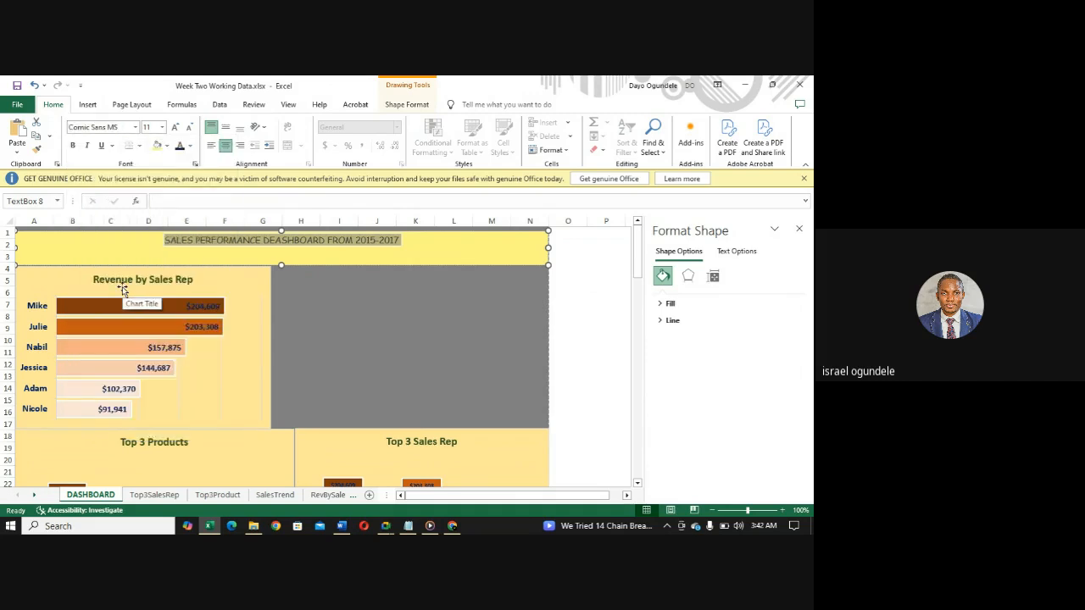
key(ctrl+b)
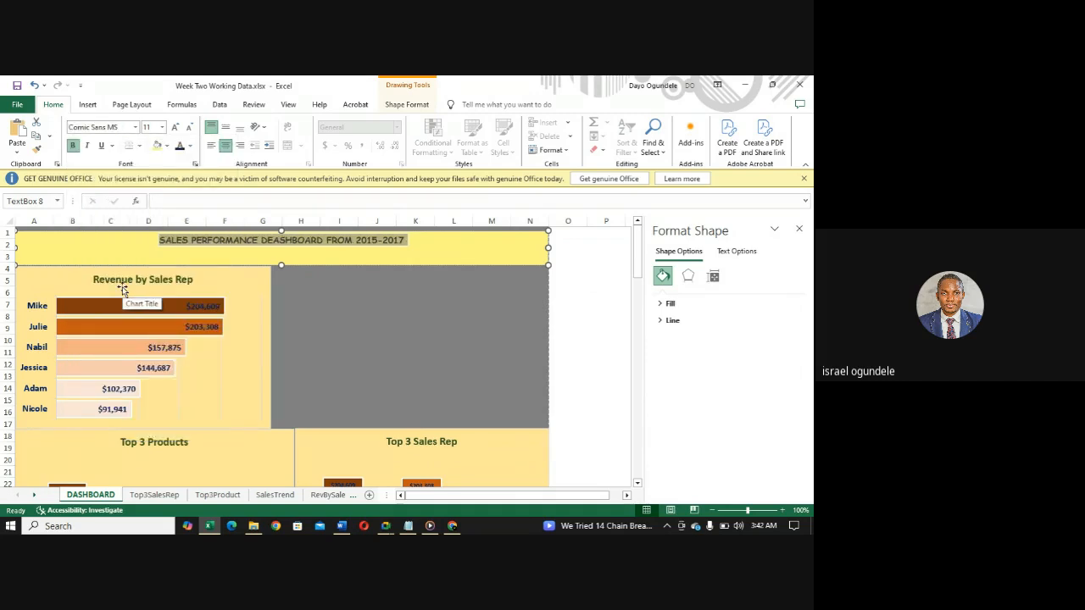
- Change the banner title's font to Berlin Sans FB Demi and set its size to 18
click(136, 131)
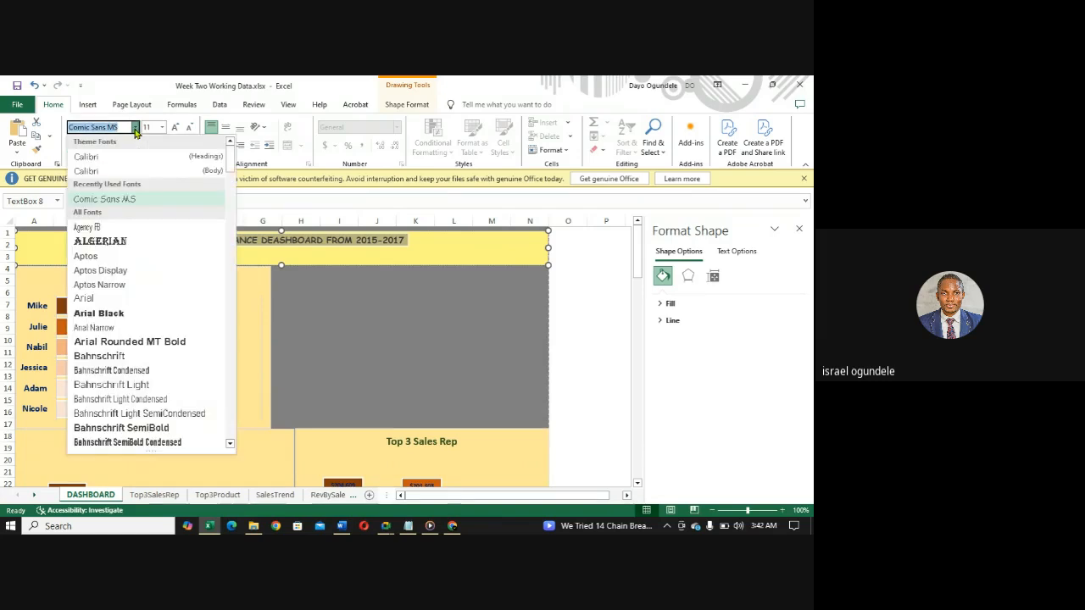
scroll(144, 322, down, 5)
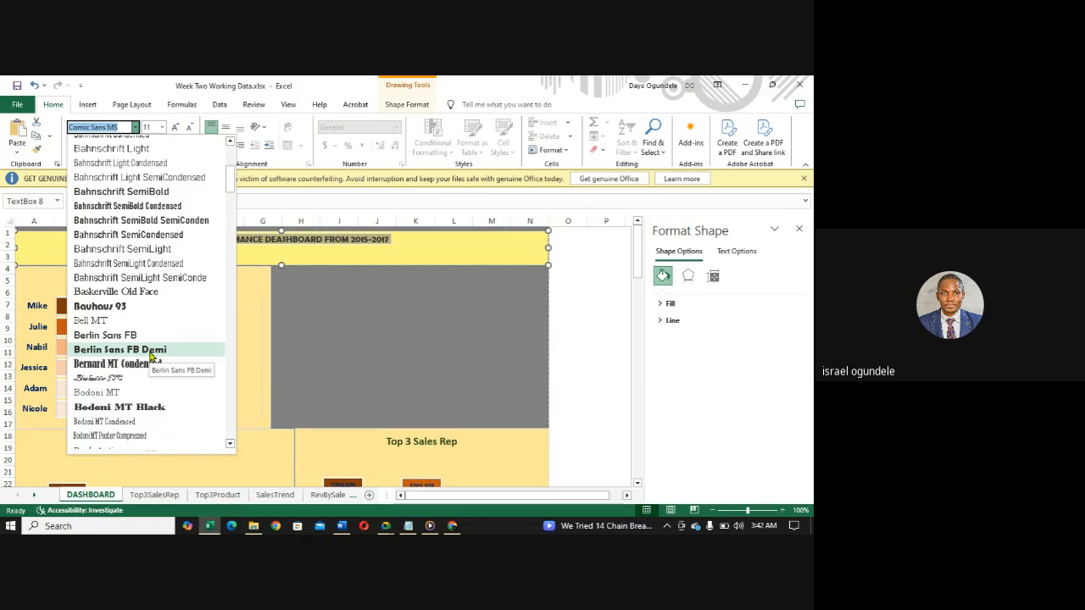
click(151, 350)
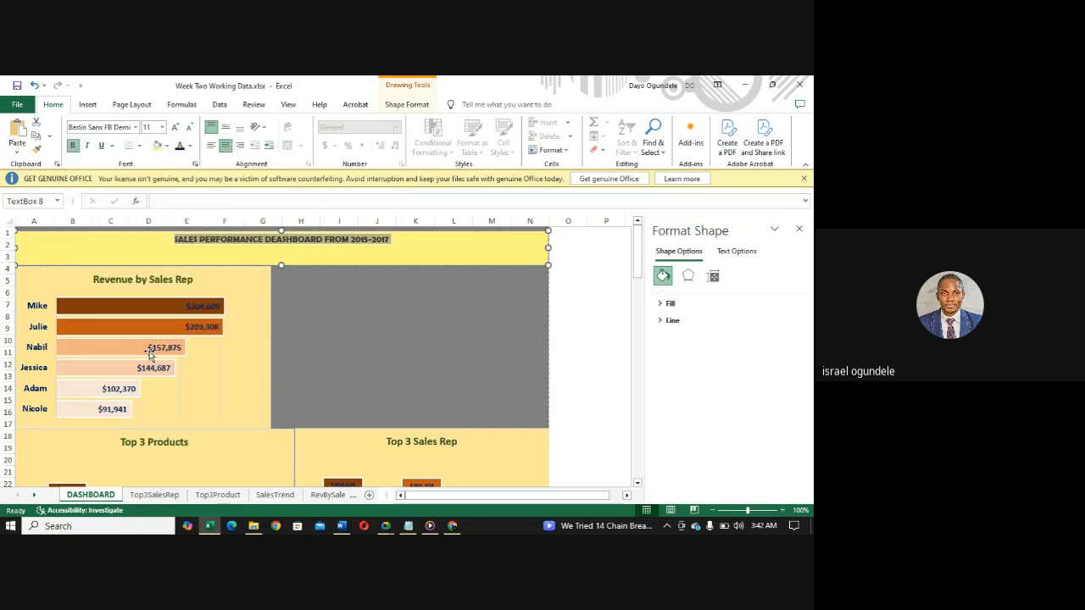
click(162, 128)
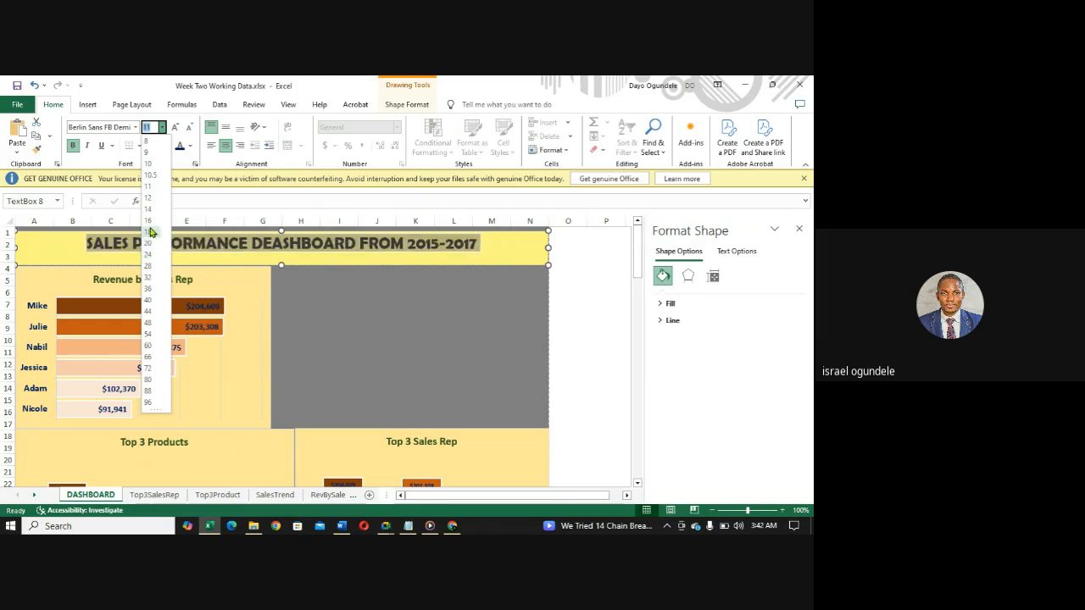
click(149, 232)
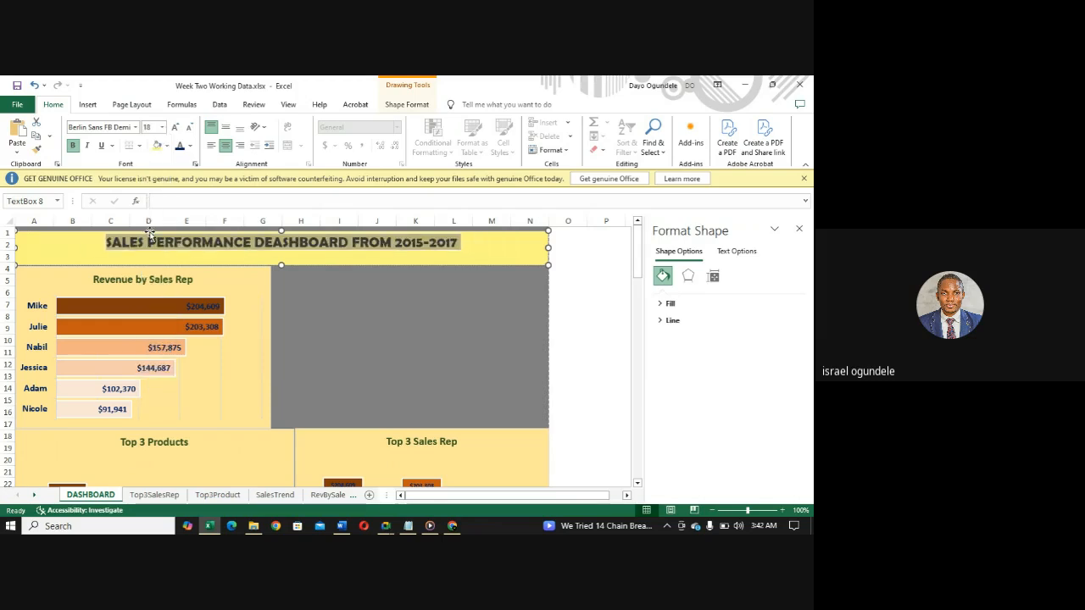
- Colour the banner title text dark blue and lower the text box's upper edge slightly
click(191, 147)
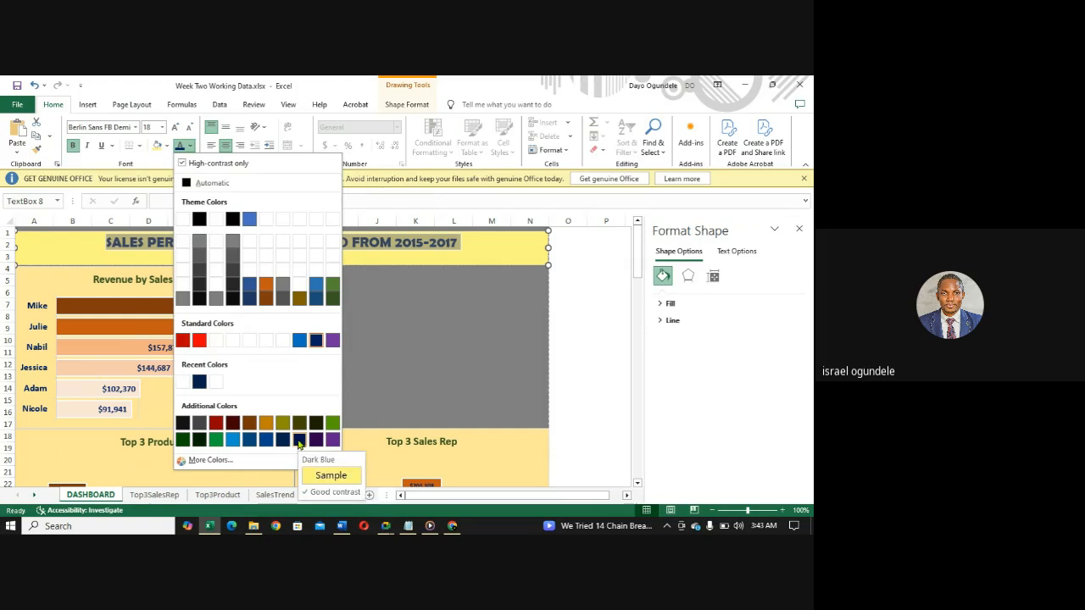
click(298, 440)
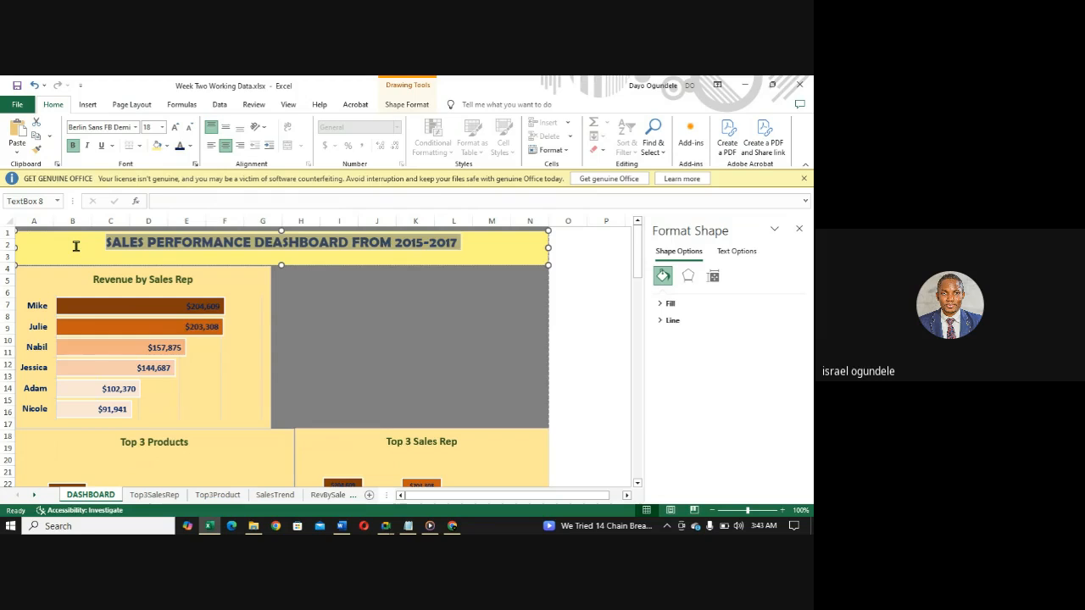
click(75, 246)
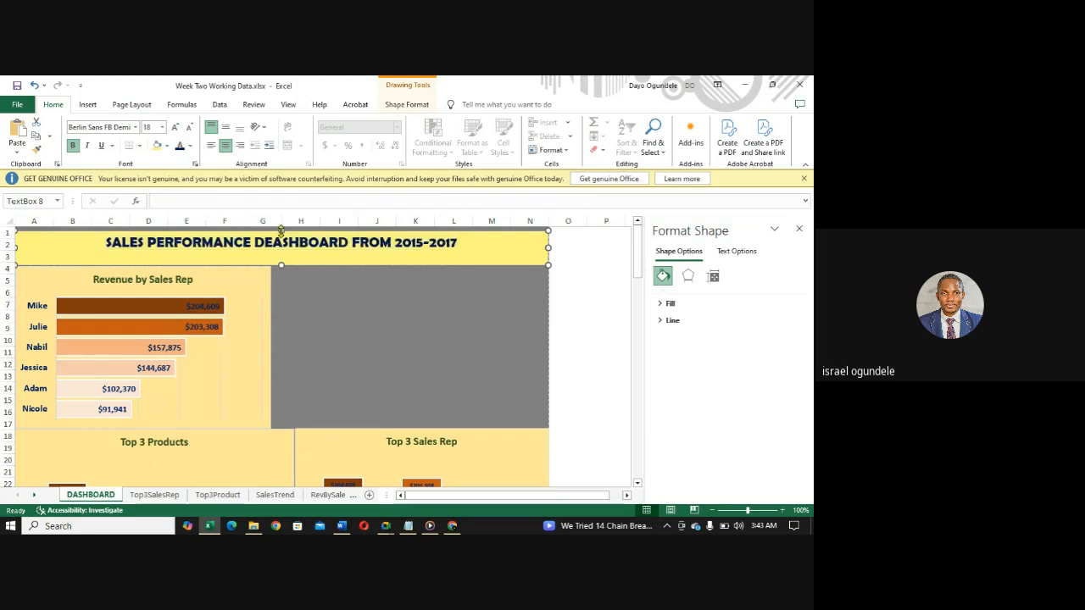
drag(281, 231, 281, 235)
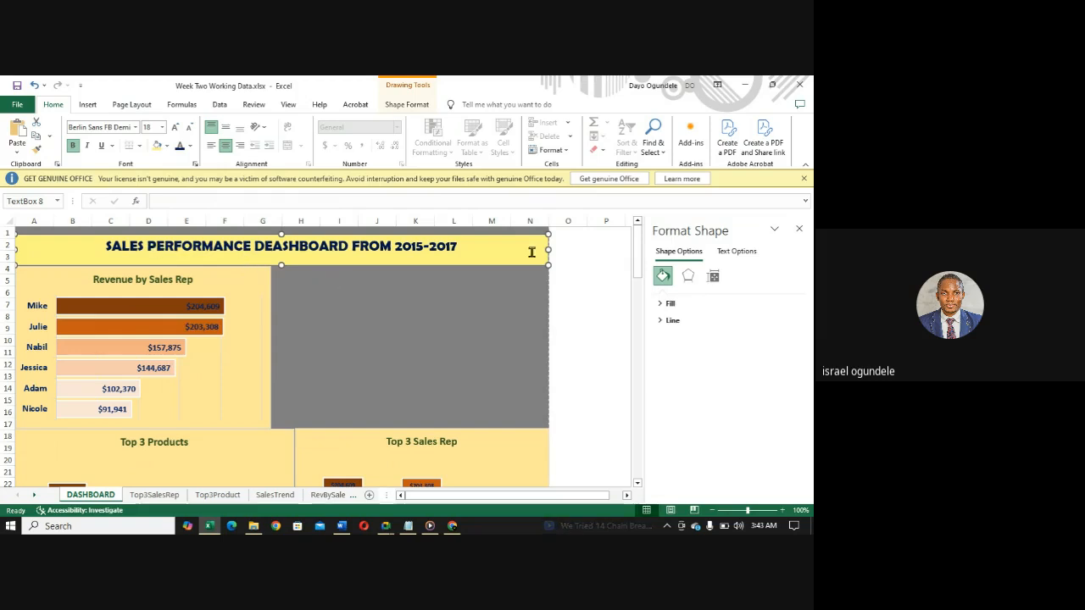
click(404, 353)
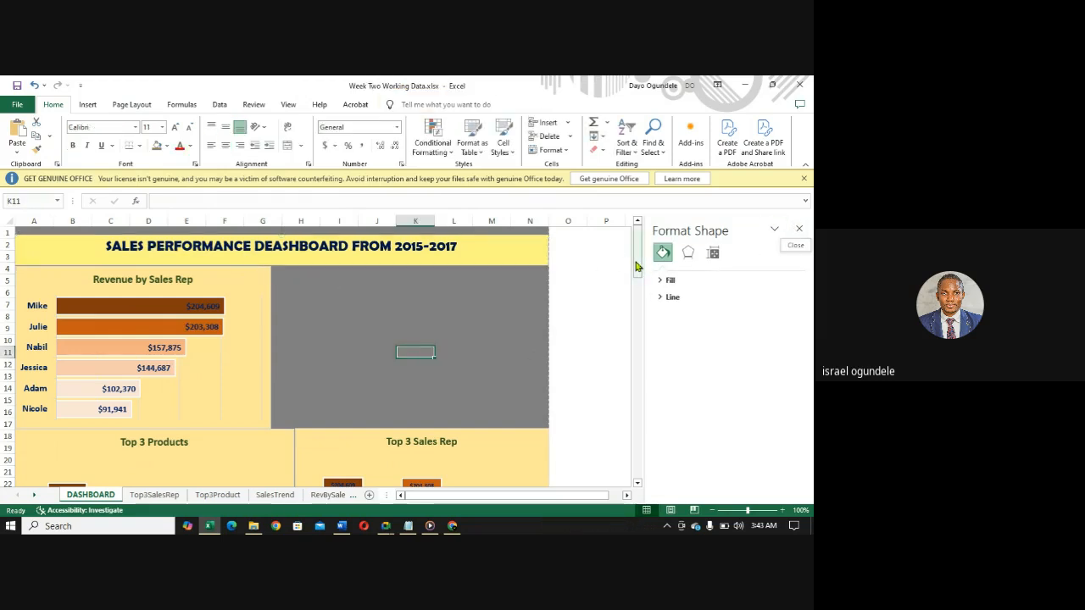
- Select the Revenue by Sales Rep chart on the dashboard and close the chart formatting pane
mouse_move(635, 266)
mouse_down()
mouse_move(638, 424)
mouse_move(638, 309)
mouse_move(648, 426)
mouse_move(639, 371)
mouse_move(637, 449)
mouse_move(622, 253)
mouse_move(639, 278)
mouse_up()
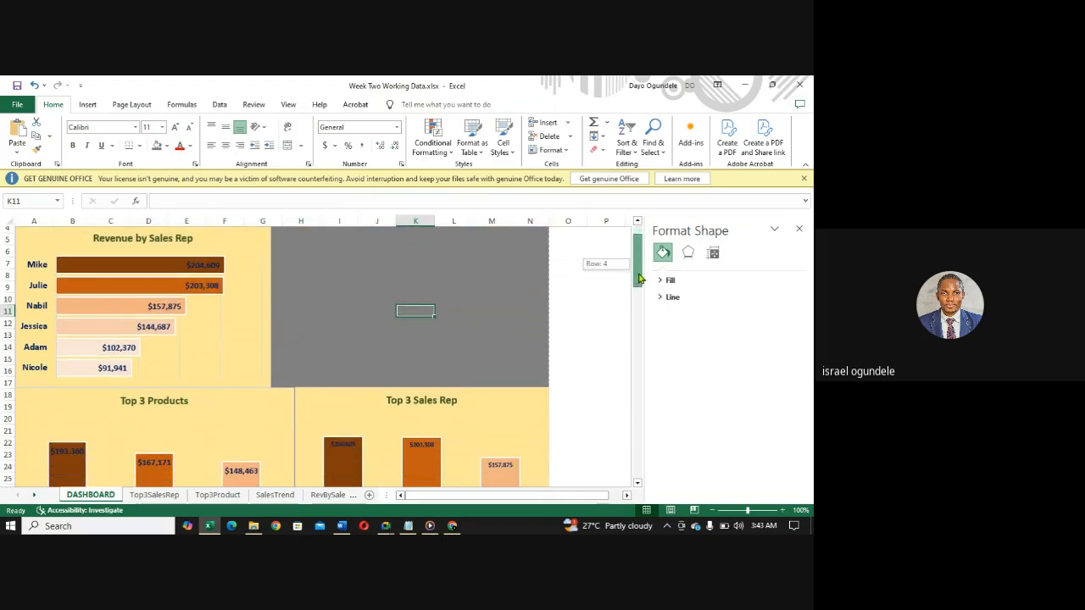
drag(639, 278, 639, 278)
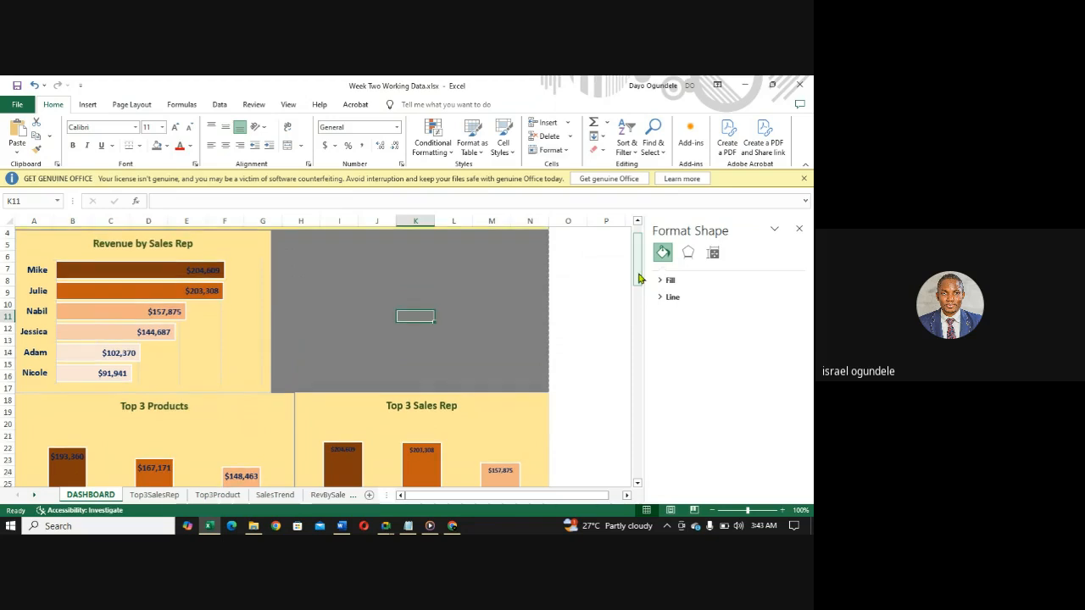
drag(639, 278, 639, 271)
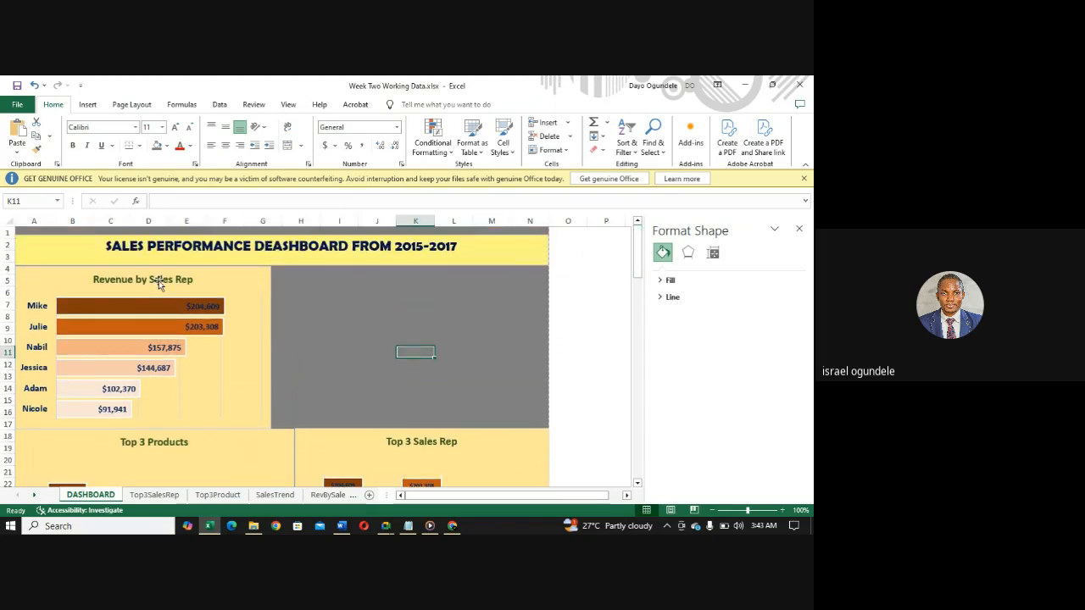
click(108, 280)
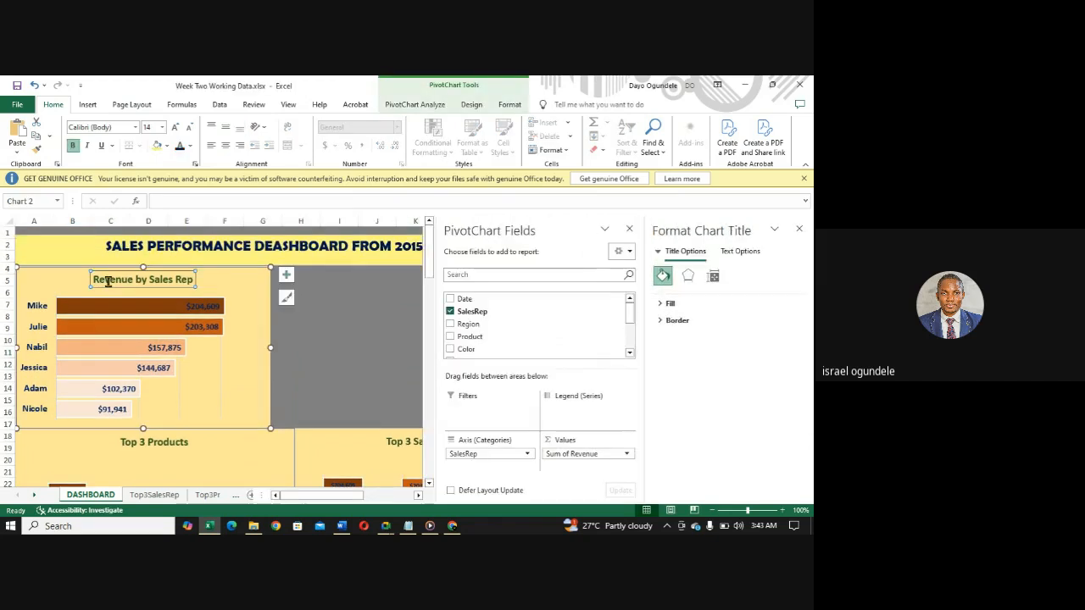
click(51, 281)
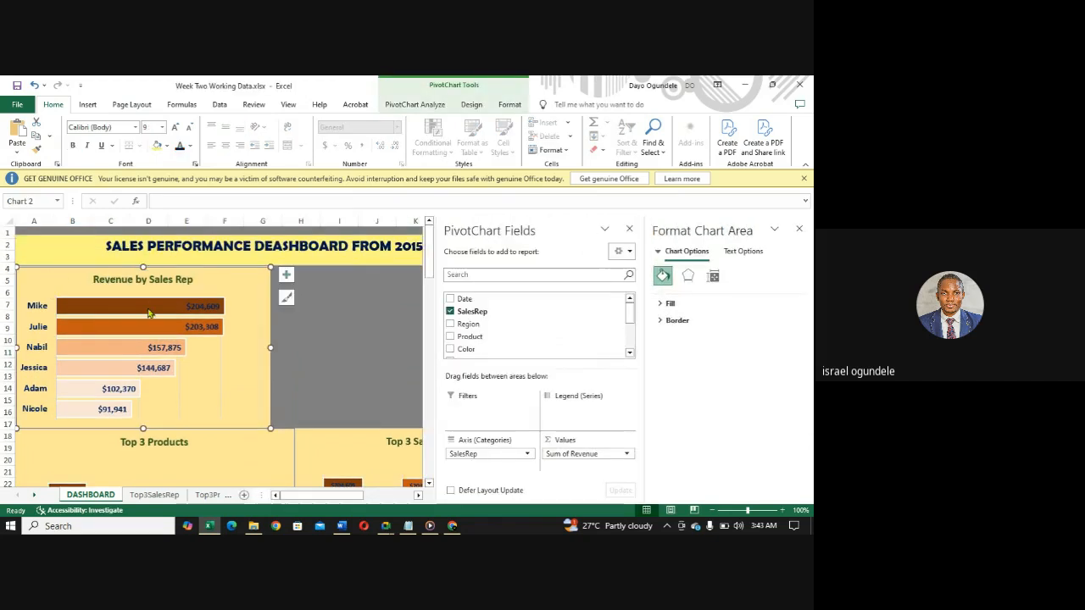
click(798, 230)
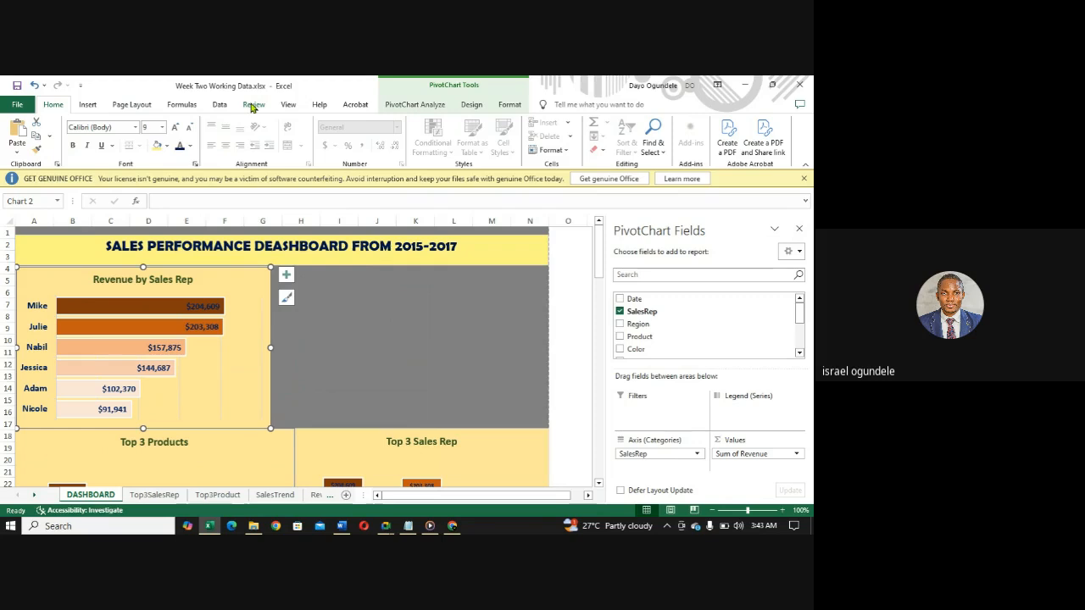
- Insert slicers for the SalesRep, Region and Product fields of the Revenue by Sales Rep chart
click(88, 105)
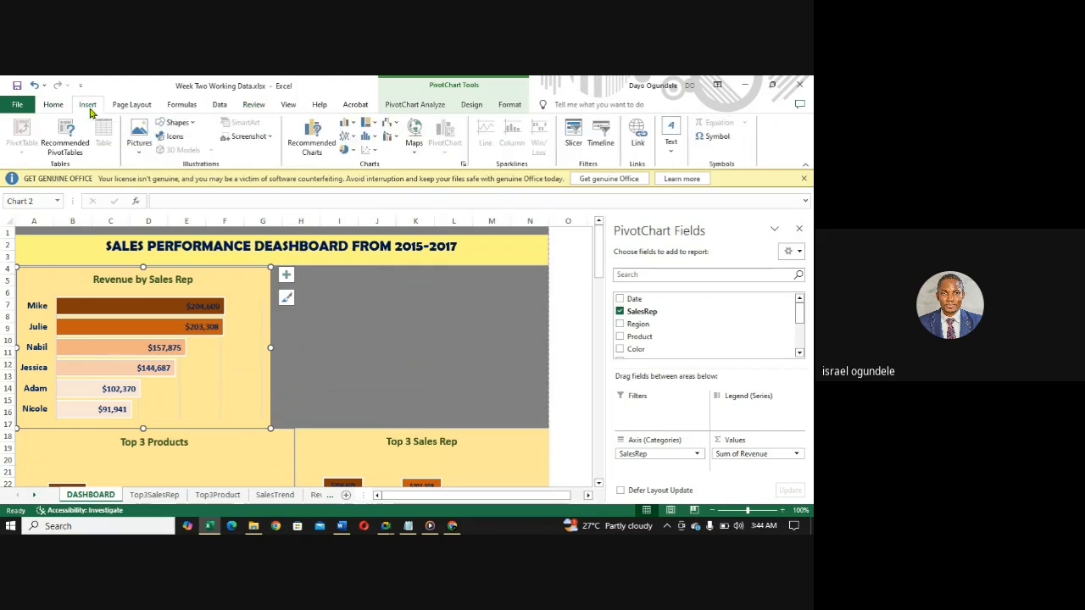
click(574, 138)
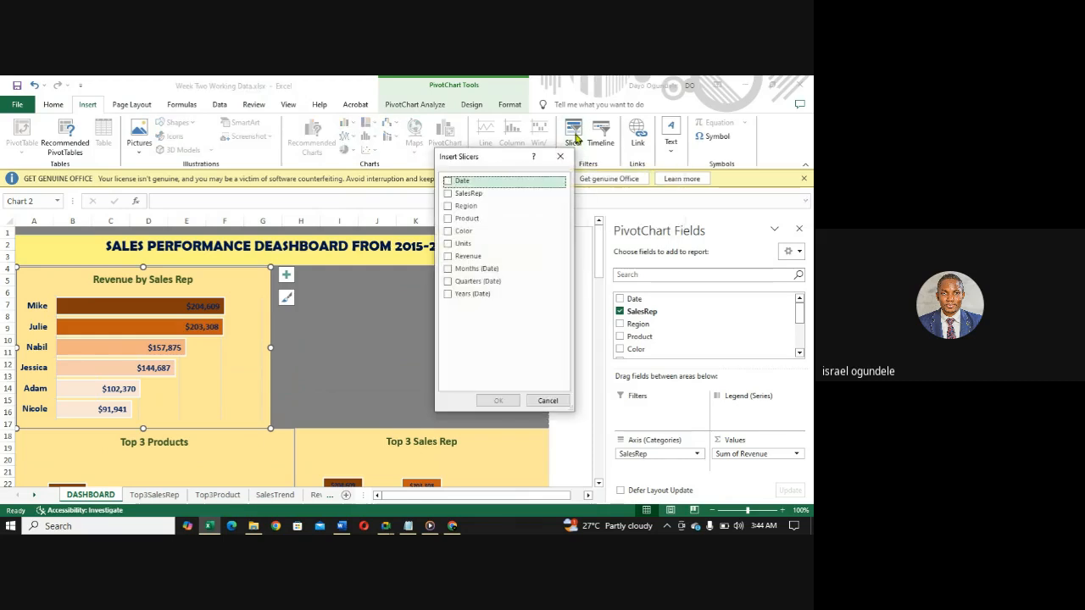
click(448, 197)
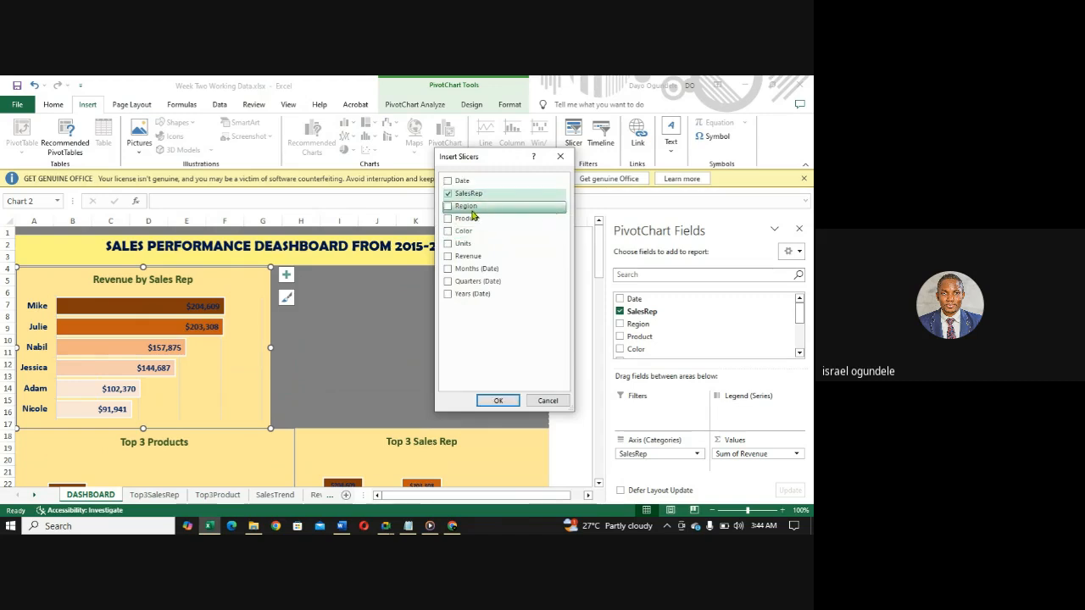
click(449, 206)
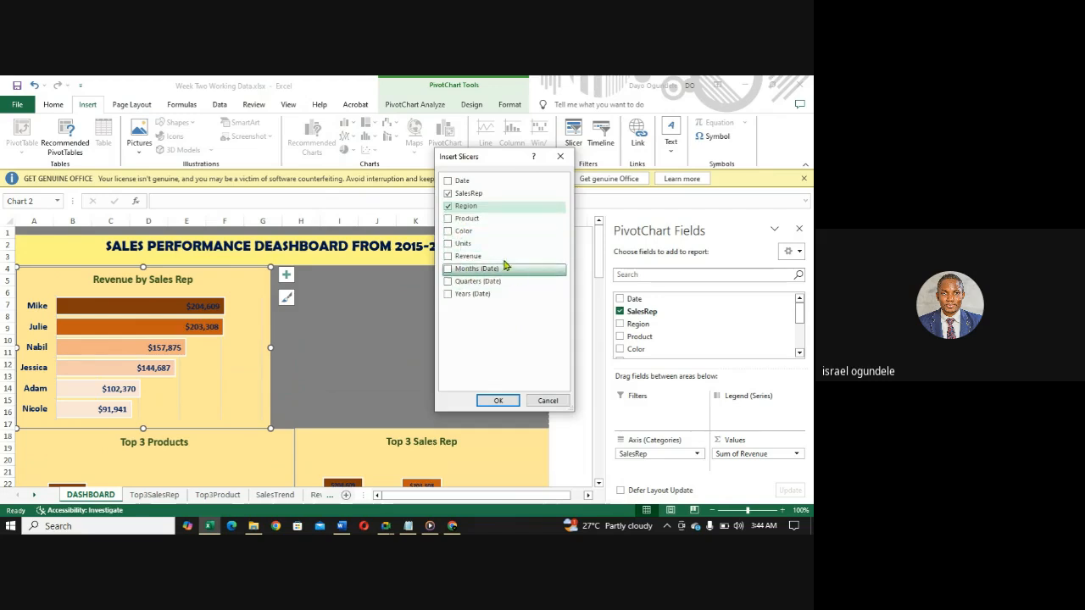
click(449, 220)
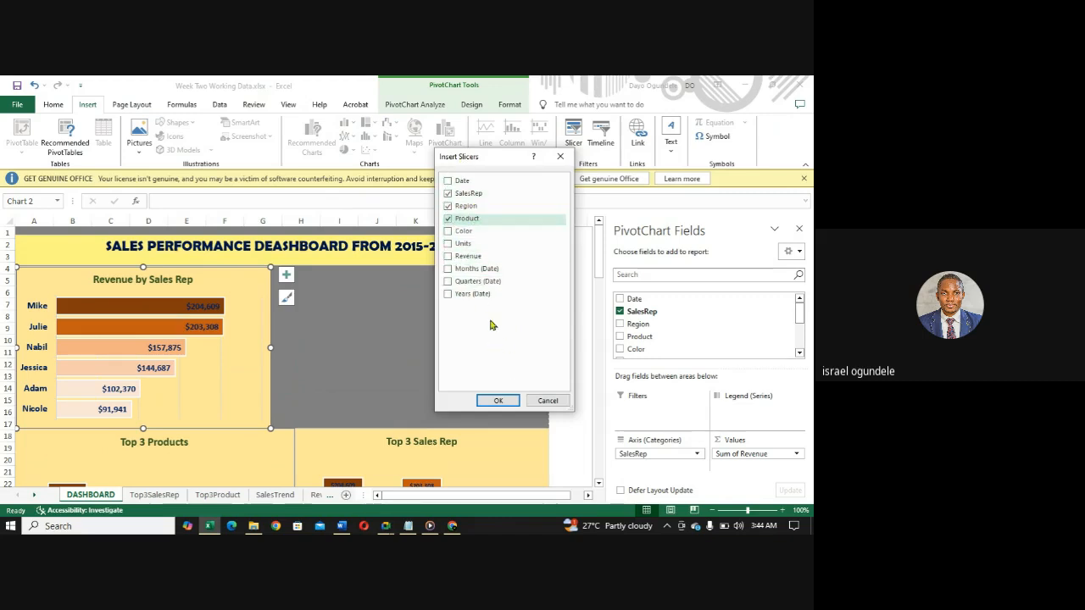
click(499, 401)
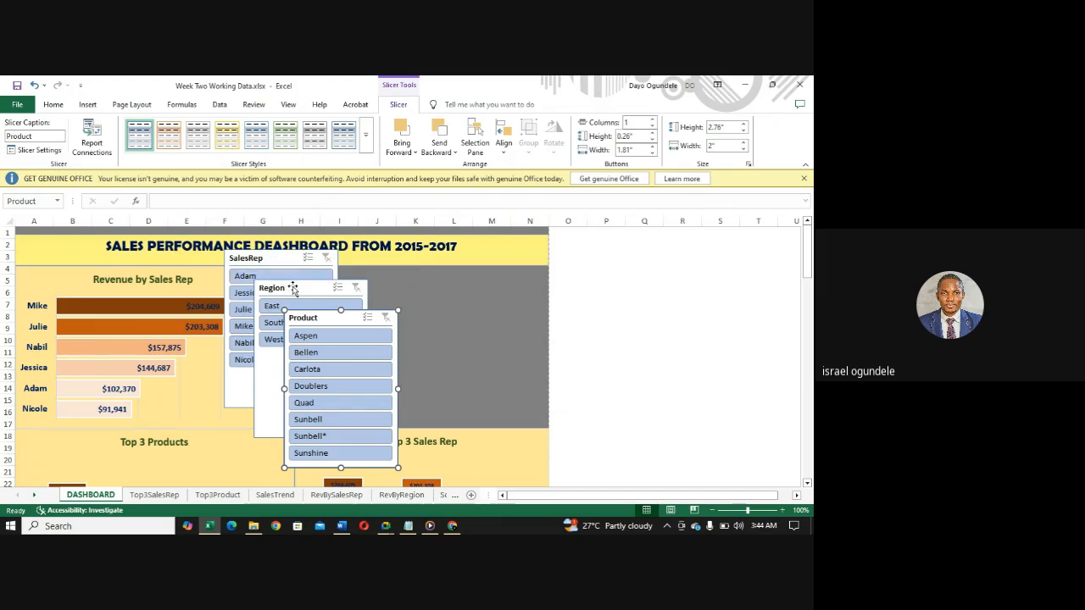
- Spread the slicers over the empty area beside the Revenue by Sales Rep chart, with SalesRep first, followed by Region and Product
drag(295, 289, 379, 265)
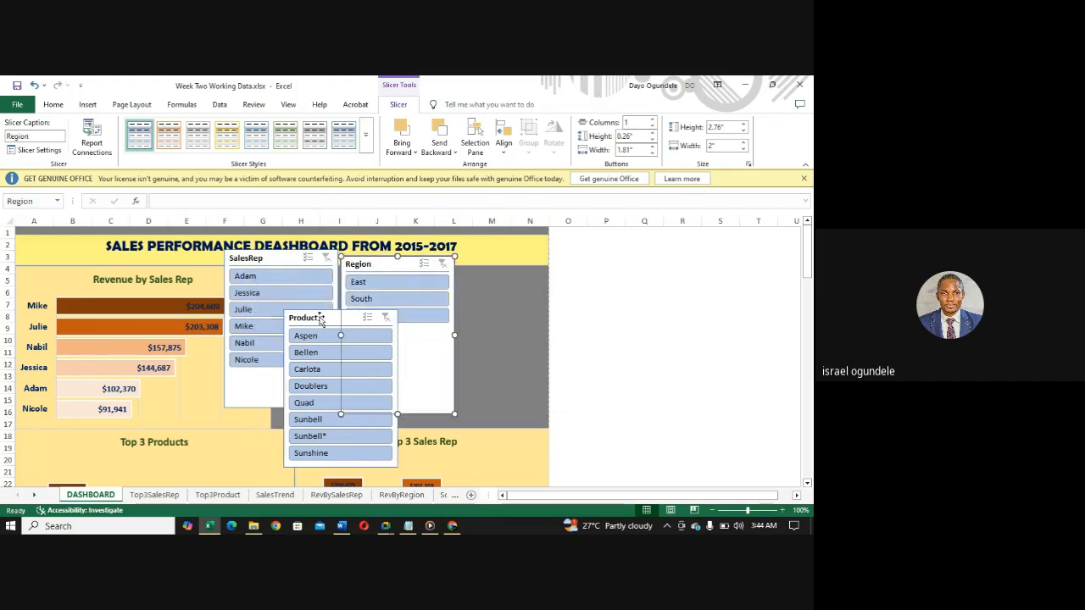
drag(319, 319, 499, 265)
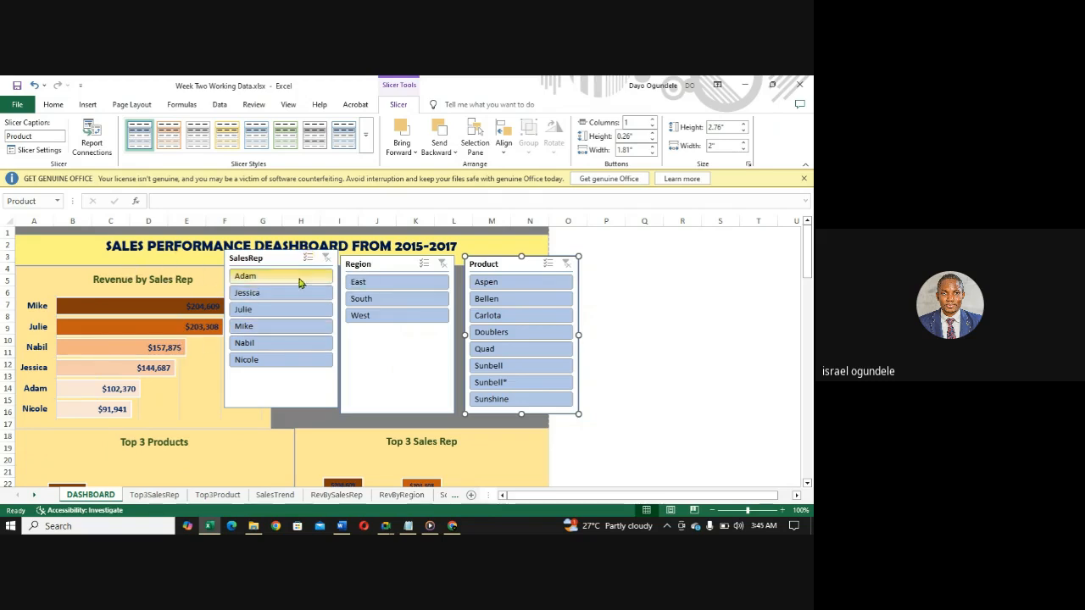
click(278, 256)
drag(278, 256, 343, 273)
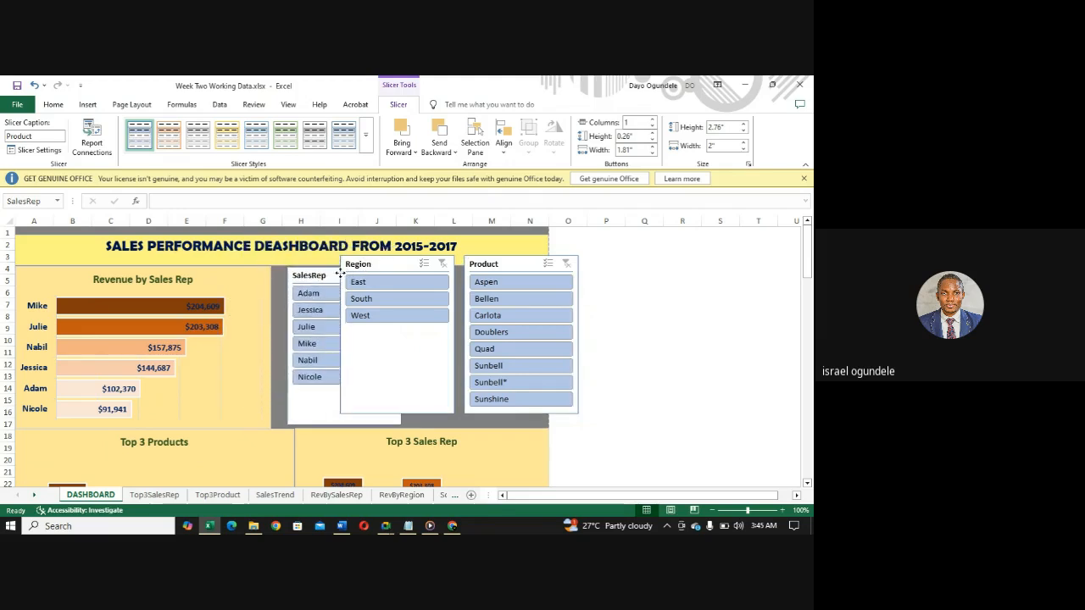
click(382, 264)
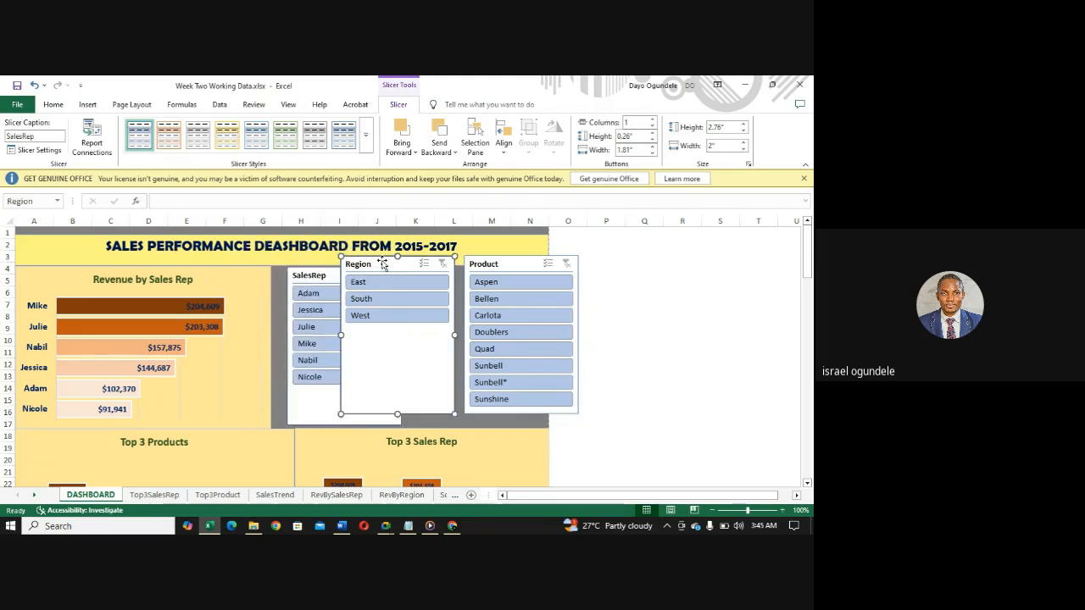
drag(382, 264, 476, 272)
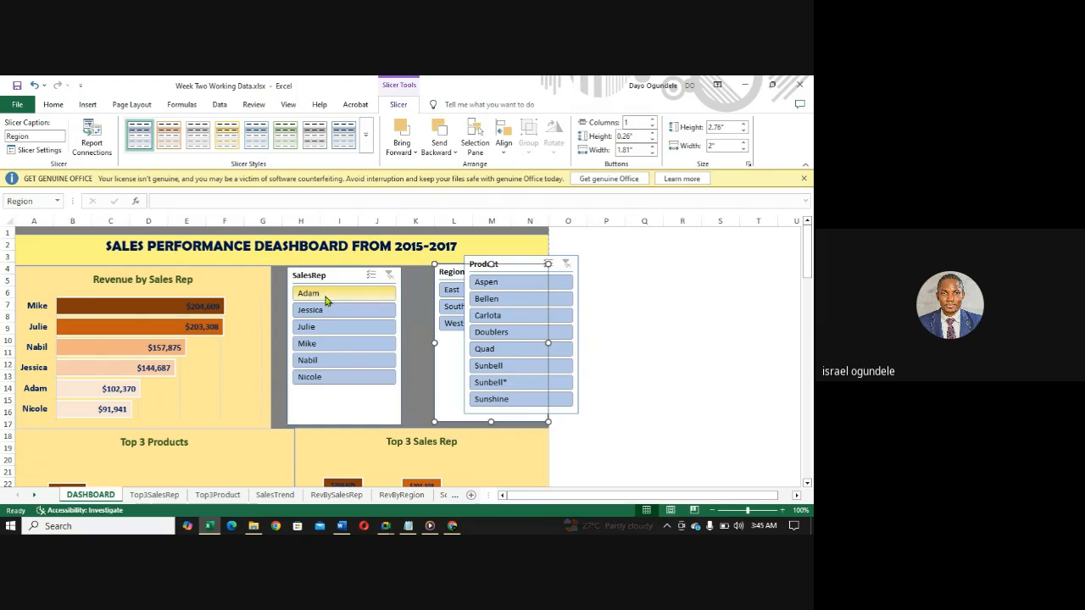
- Filter the Revenue by Sales Rep chart to the first sales rep listed in the SalesRep slicer
click(321, 296)
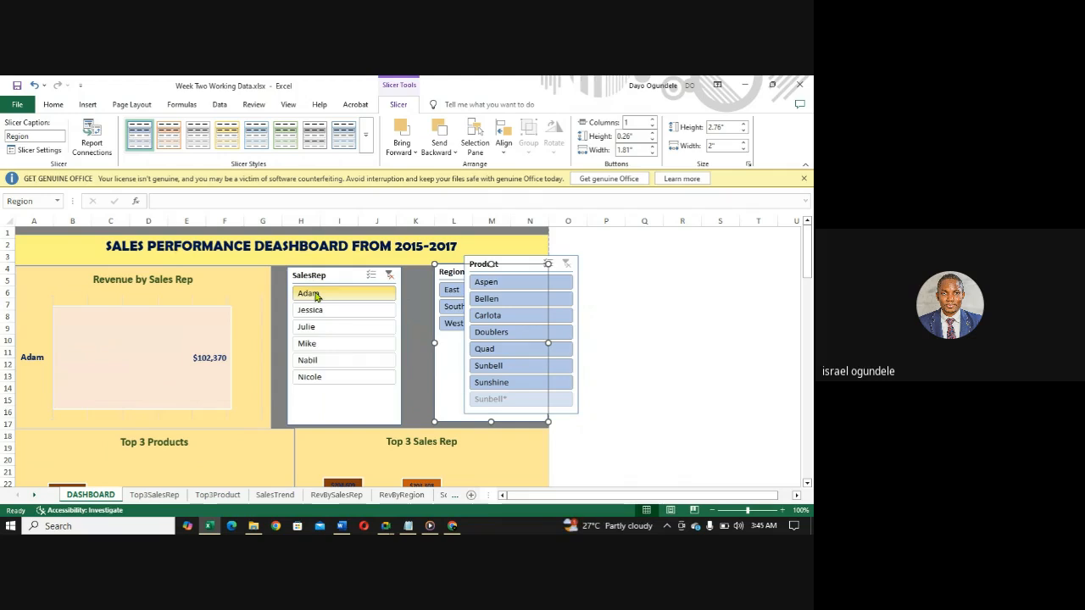
mouse_move(178, 351)
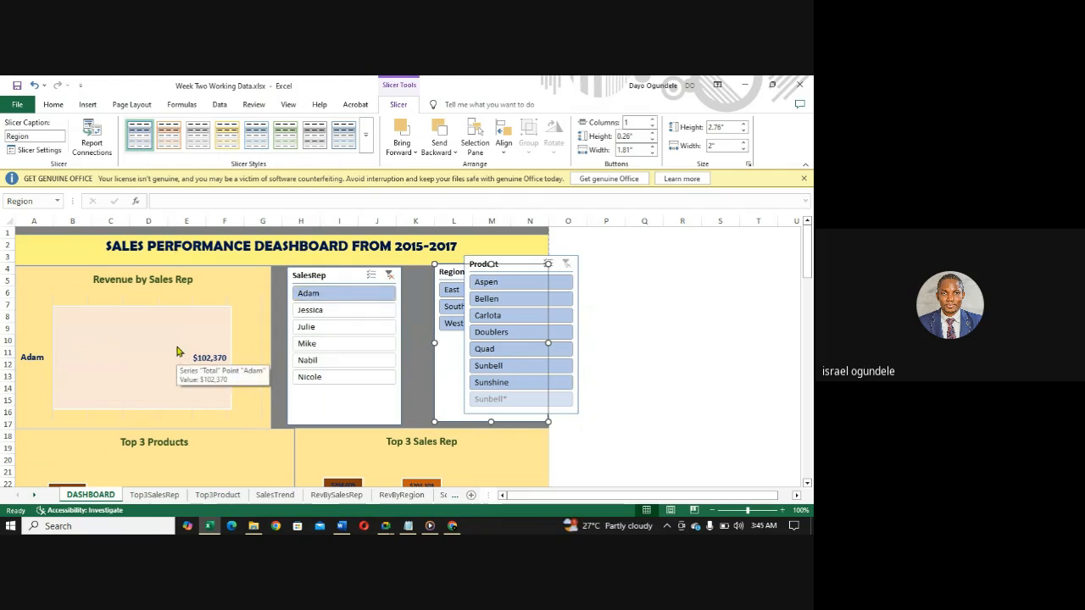
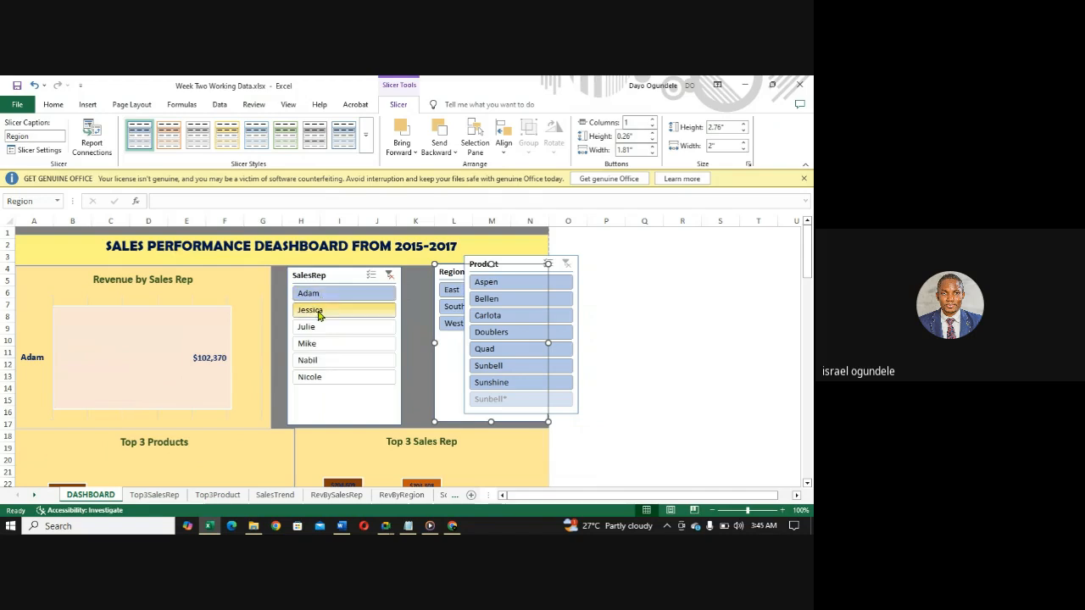
- Filter the Revenue by Sales Rep chart in turn by each remaining rep in the SalesRep slicer, from second to last
click(319, 313)
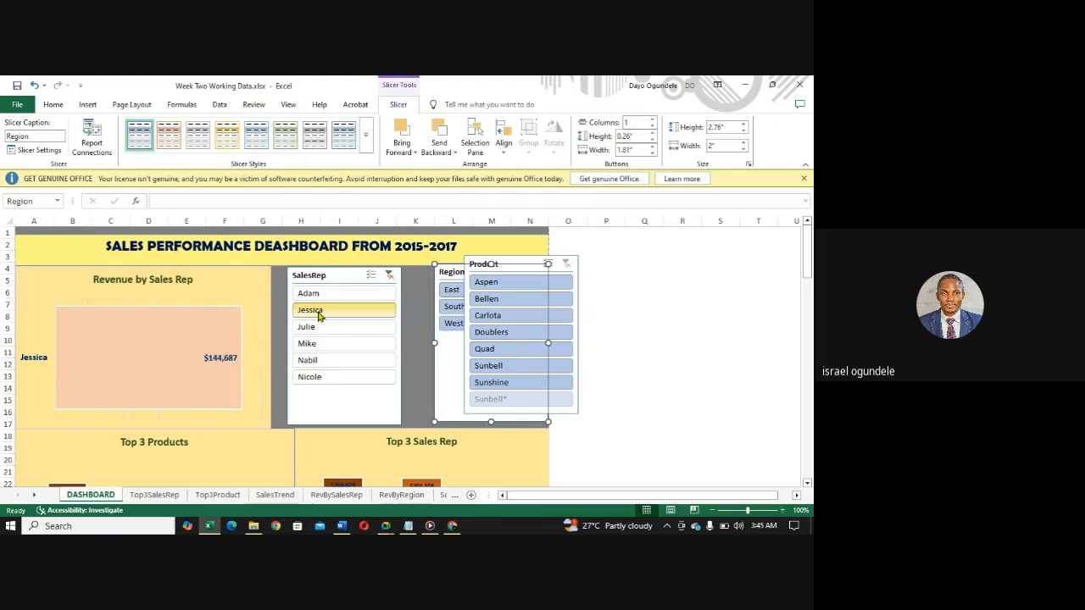
click(320, 331)
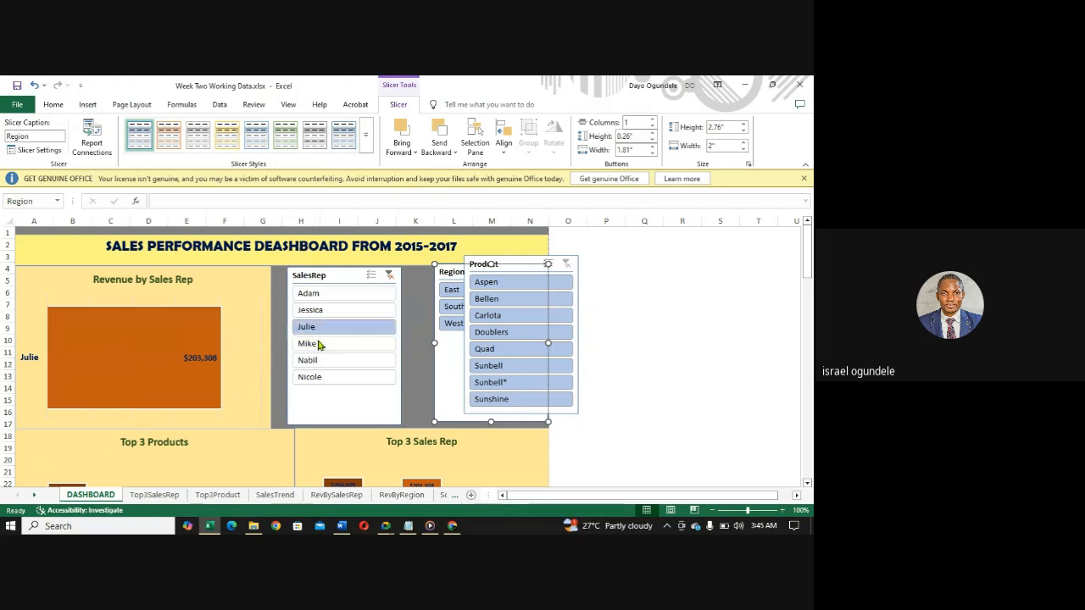
click(320, 344)
click(319, 363)
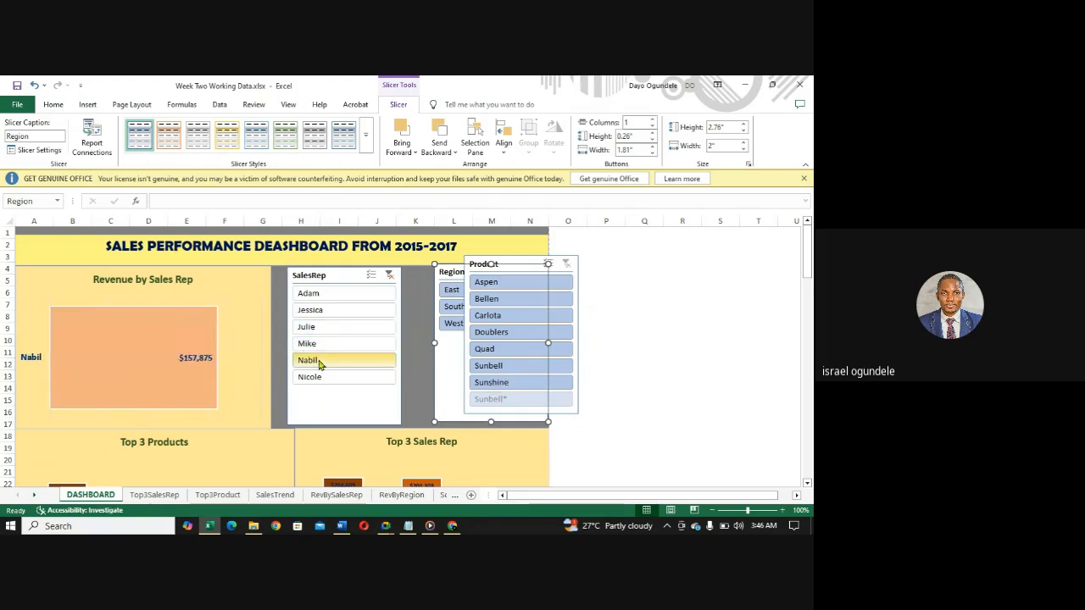
click(322, 379)
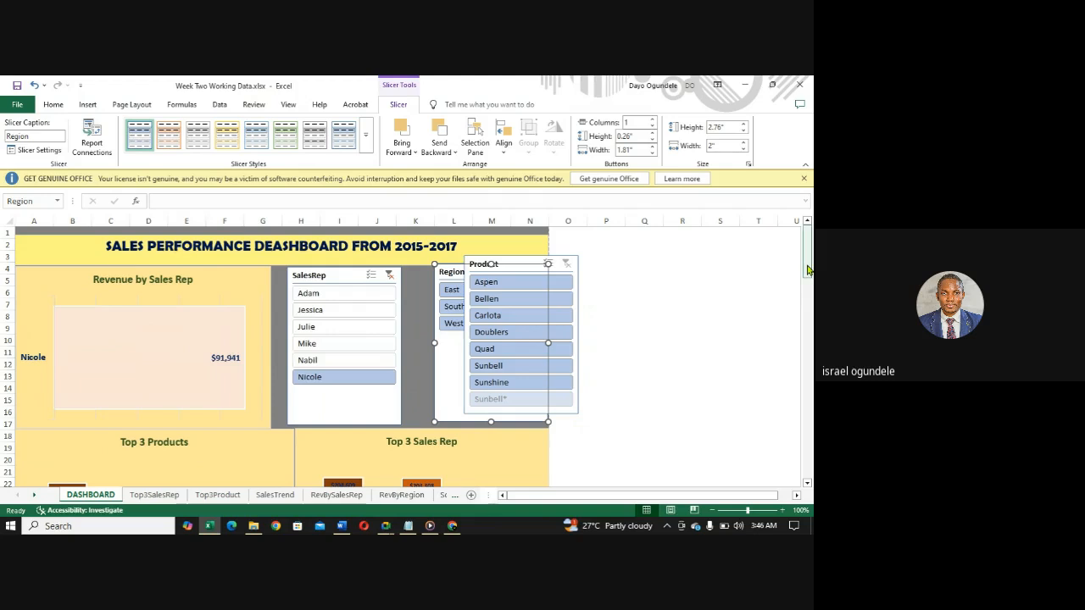
mouse_move(808, 269)
mouse_down()
mouse_move(807, 288)
mouse_move(806, 276)
mouse_up()
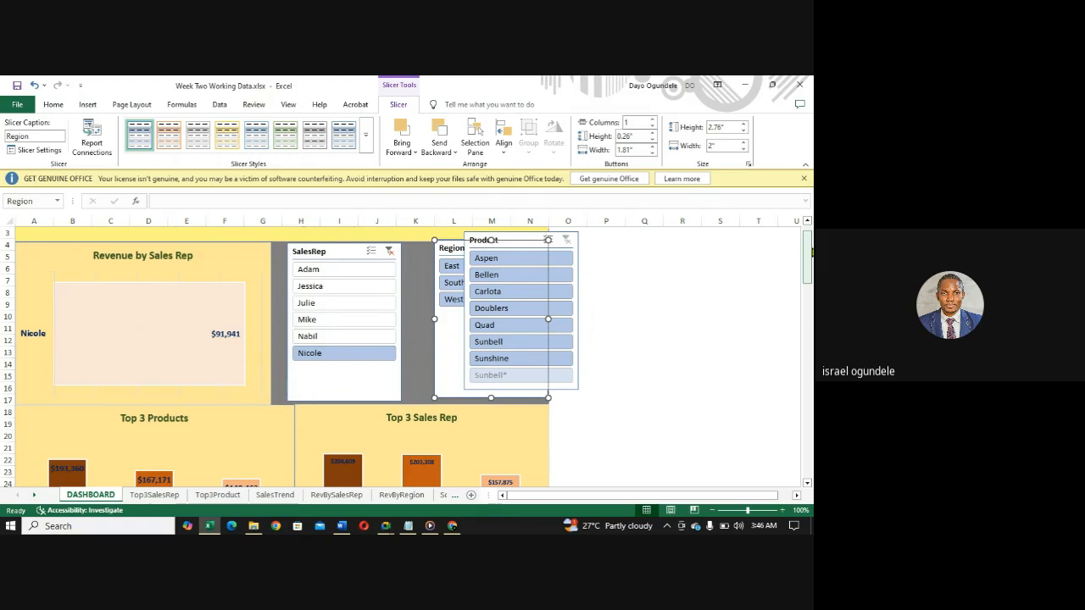
mouse_move(810, 251)
mouse_down()
mouse_move(808, 304)
mouse_move(808, 246)
mouse_up()
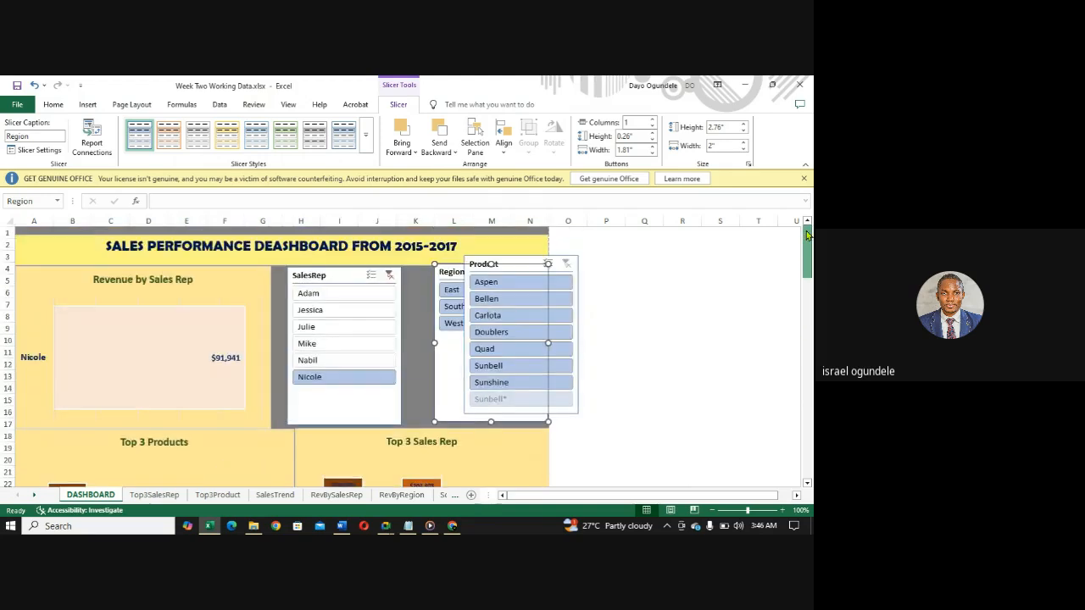
- Compare the first, fourth and third reps using the SalesRep slicer, check the charts below, and clear the slicer's filter
click(314, 295)
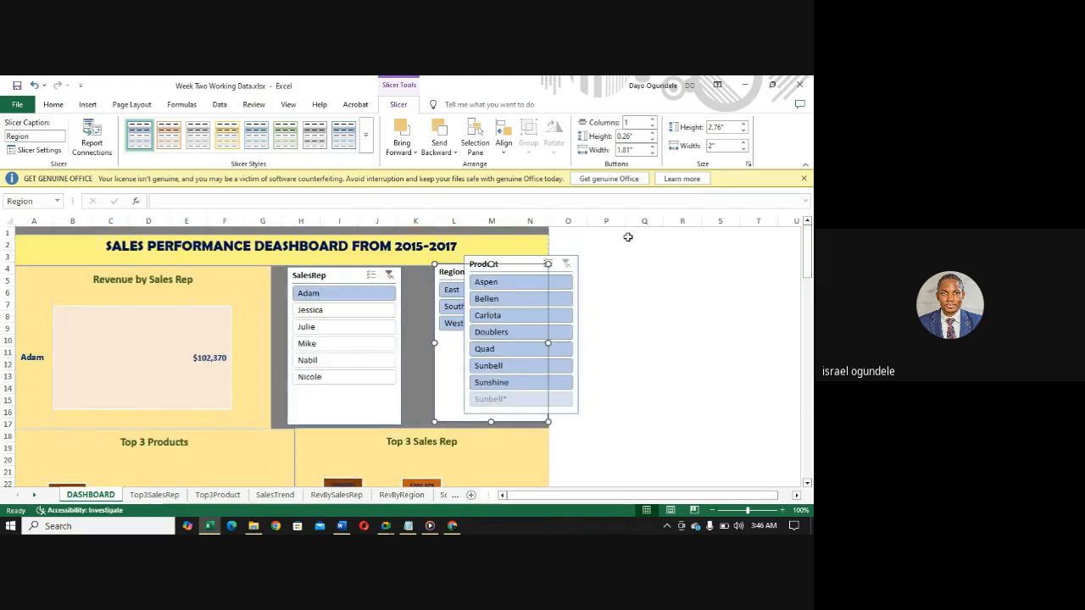
click(316, 345)
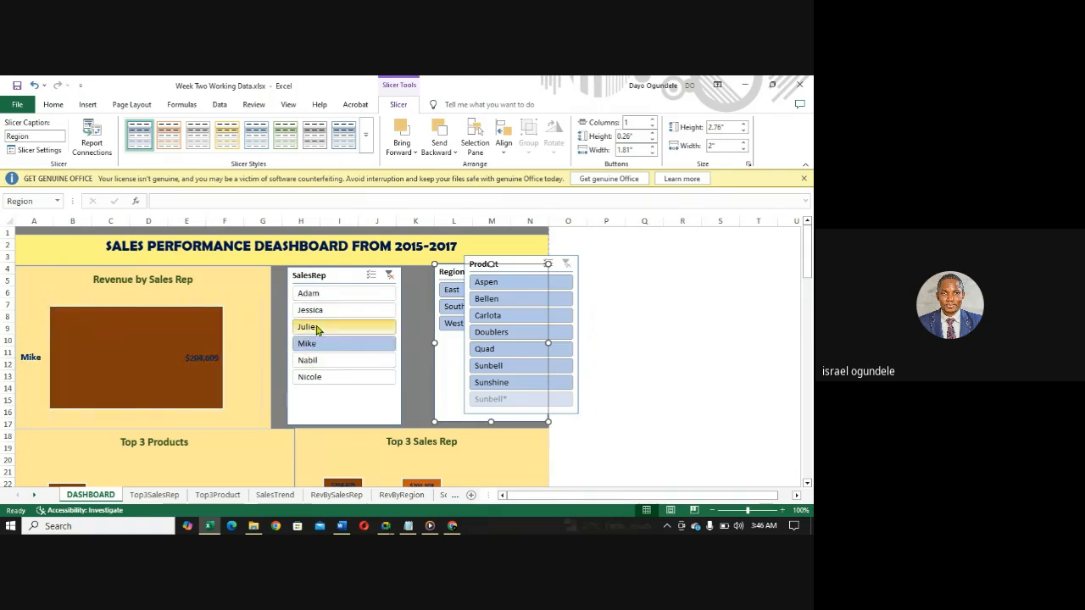
click(316, 330)
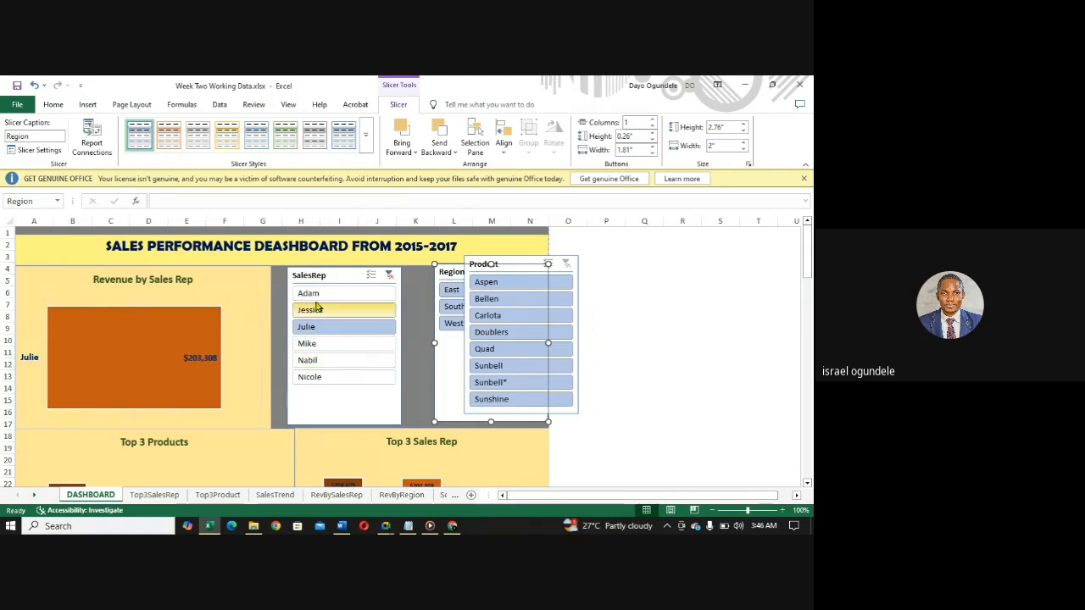
click(311, 295)
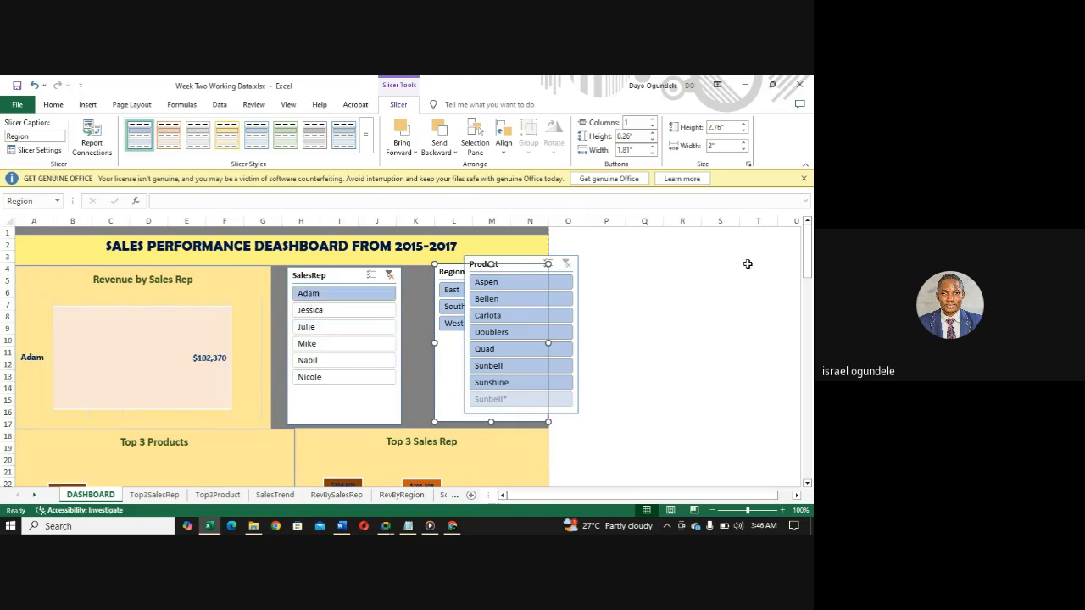
drag(807, 270, 810, 322)
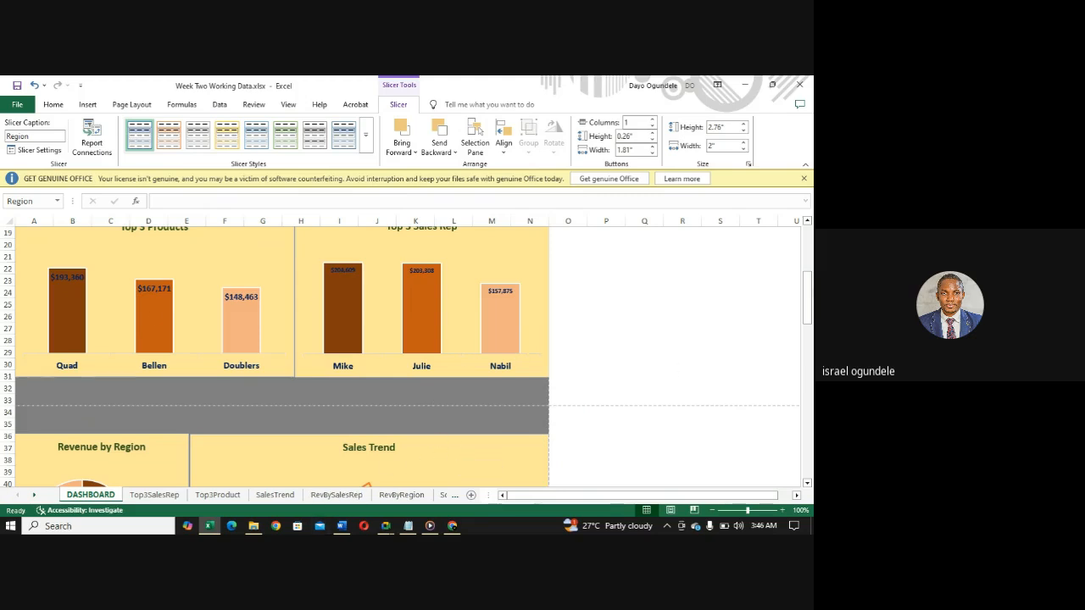
drag(808, 295, 799, 234)
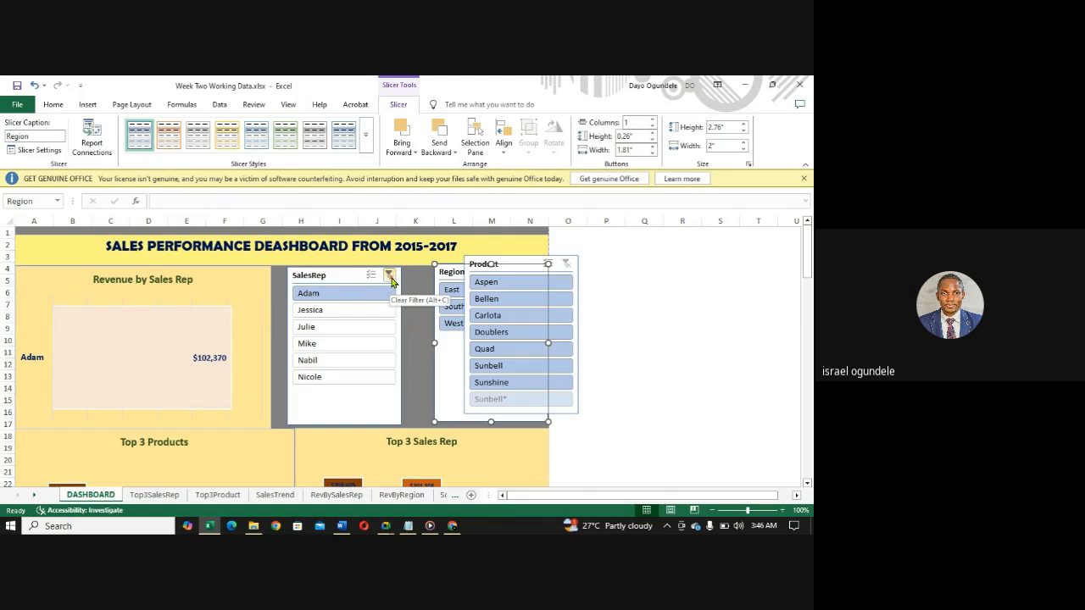
click(390, 278)
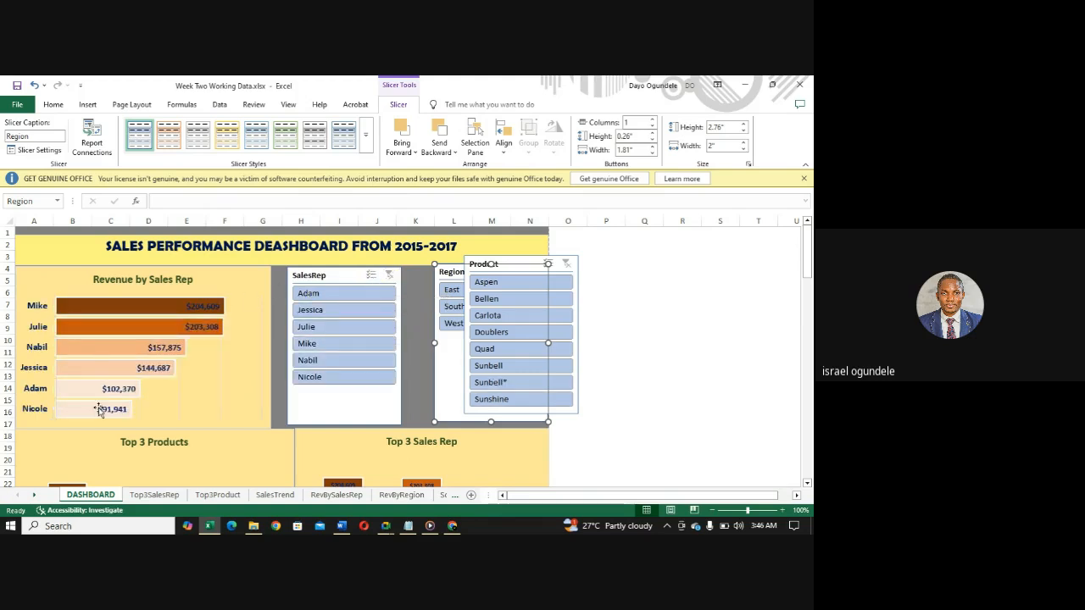
- Check the Revenue by Sales Rep chart for the first, second, fourth, fifth and sixth reps, and restore all reps in the SalesRep slicer
click(310, 294)
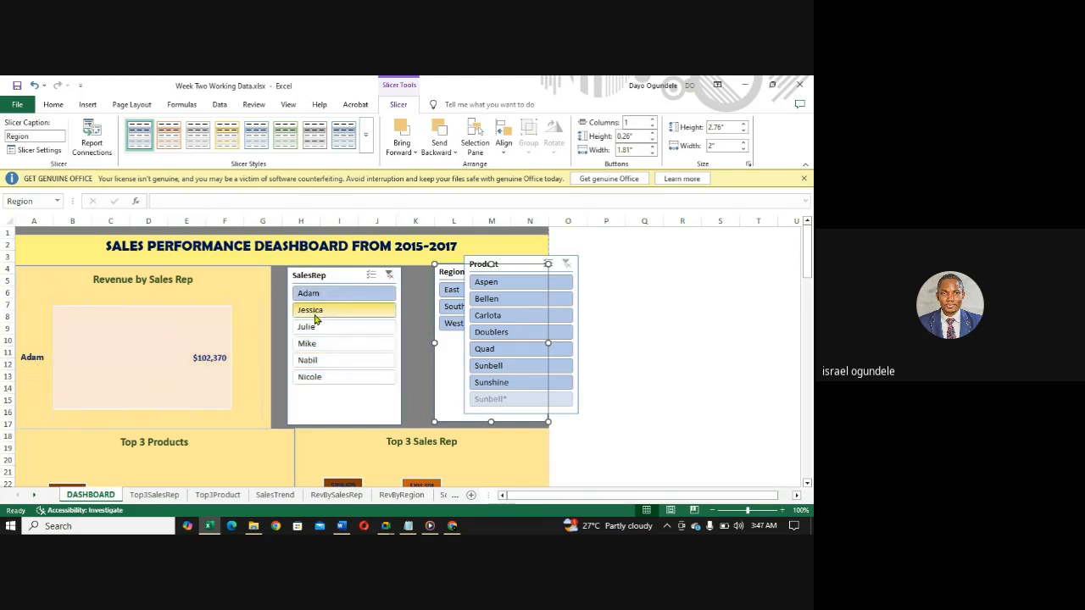
click(313, 315)
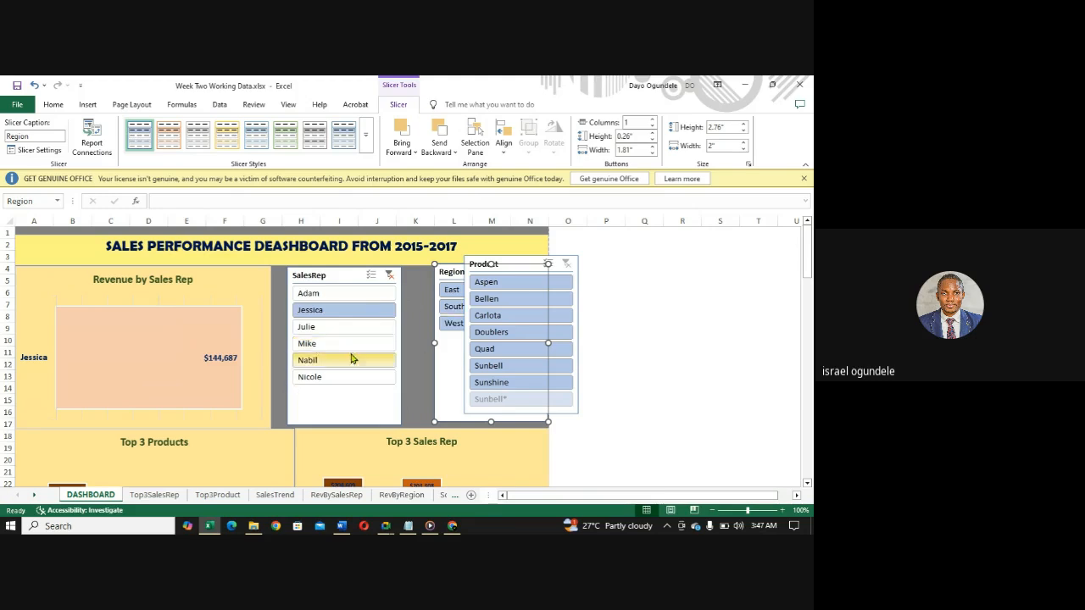
click(354, 346)
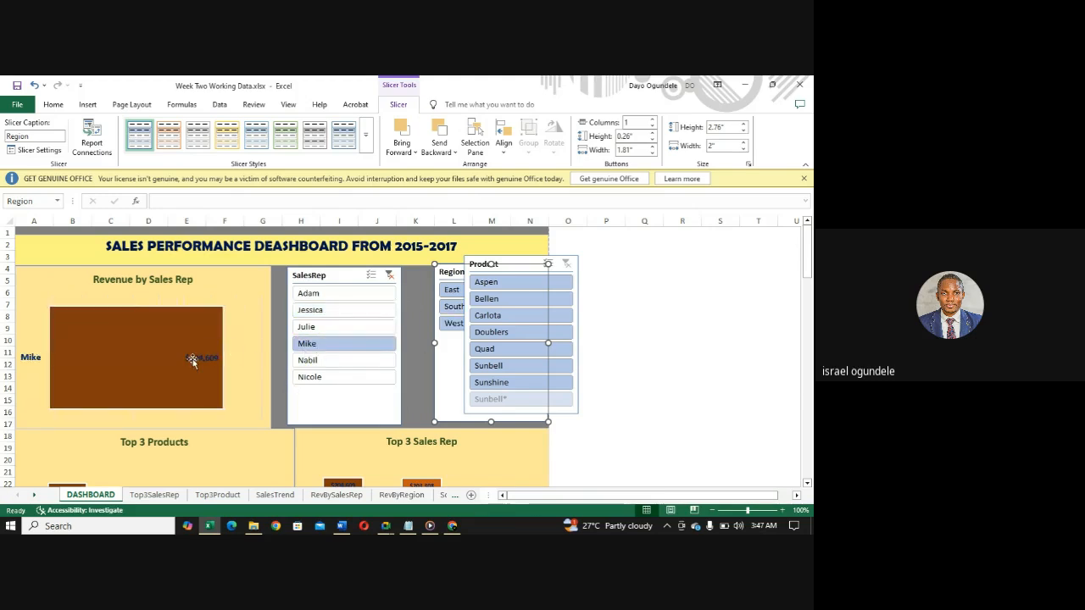
mouse_move(210, 392)
mouse_move(189, 346)
click(310, 362)
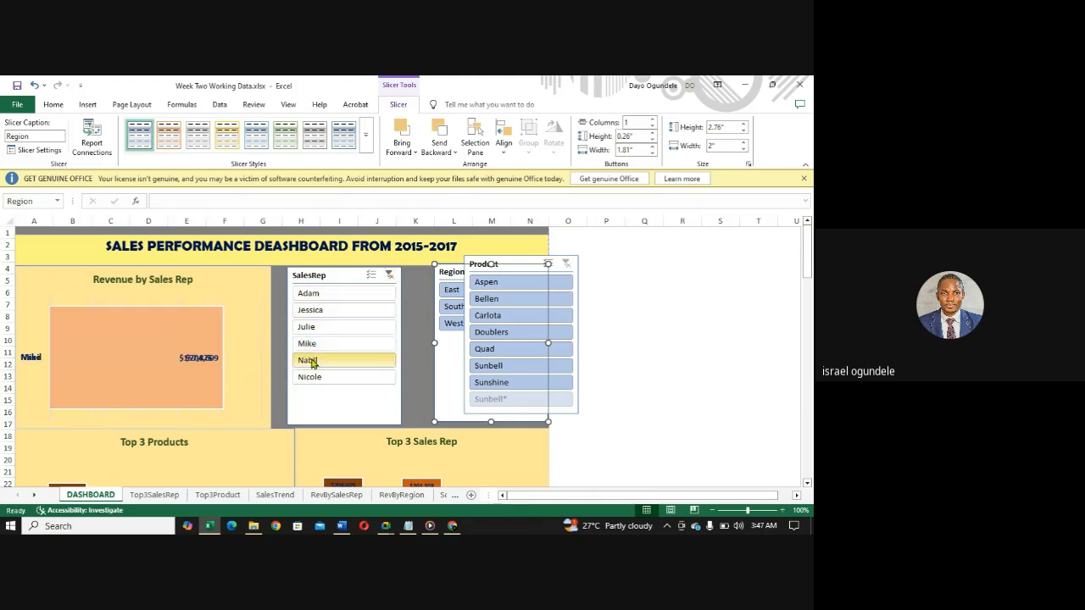
click(313, 379)
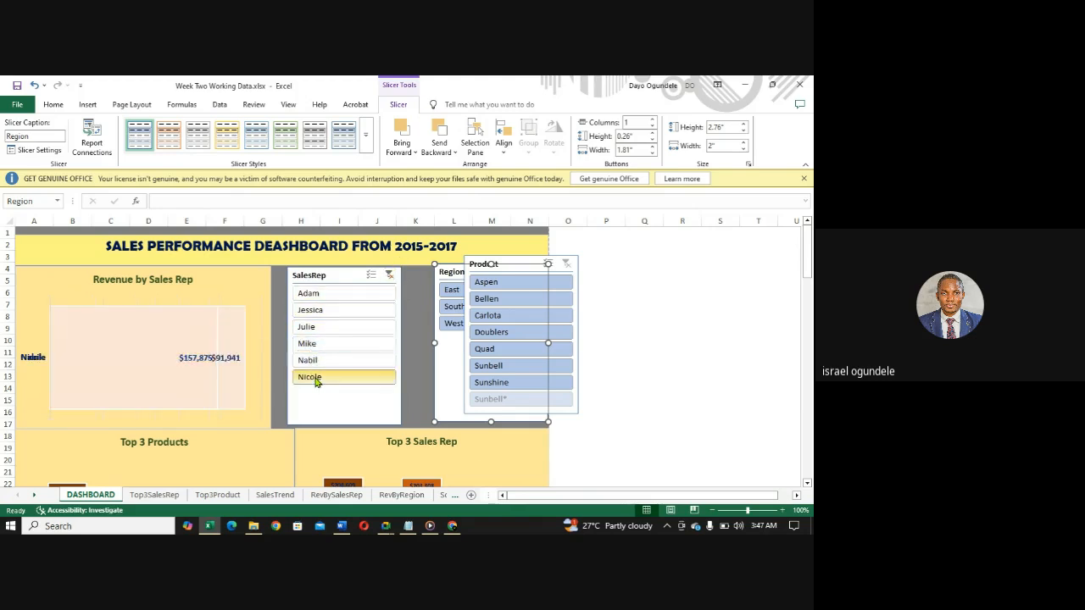
click(391, 278)
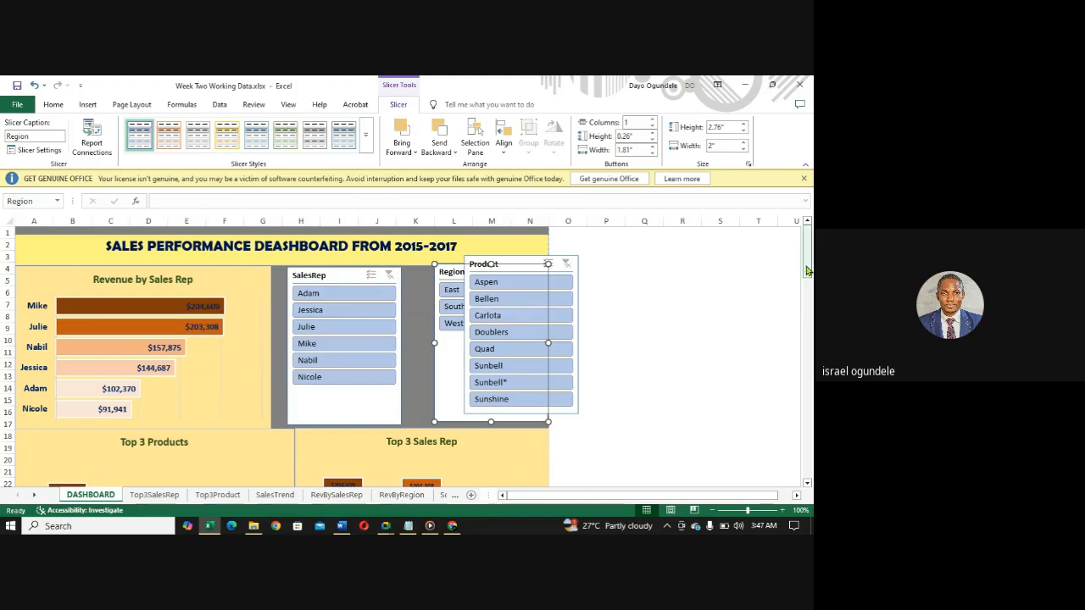
- Move the Product slicer off the Region slicer into the blank area over columns O to R
mouse_move(807, 273)
mouse_down()
mouse_move(807, 283)
mouse_move(806, 265)
mouse_up()
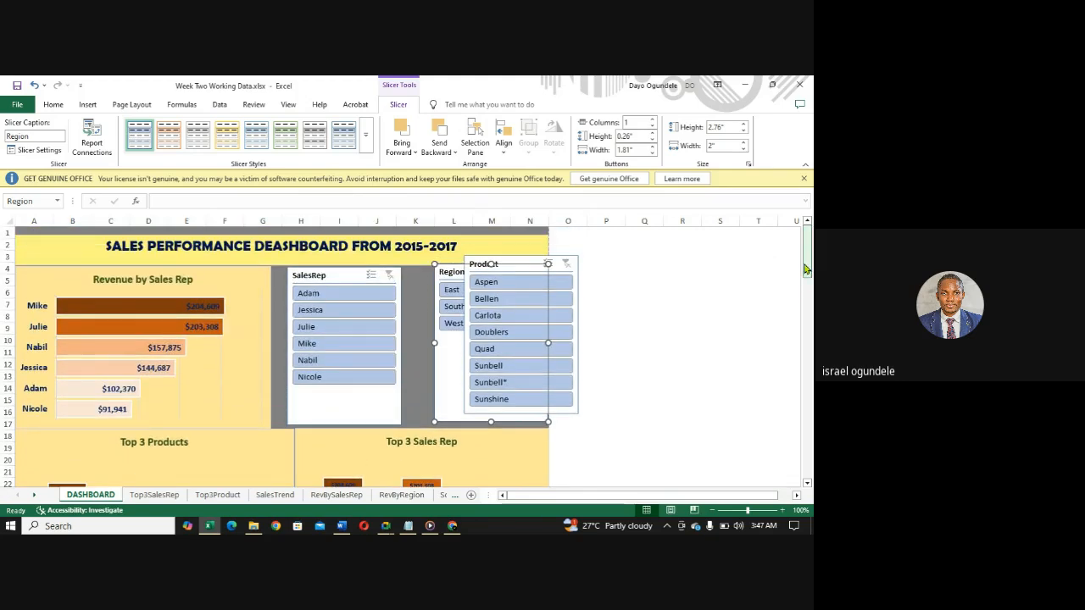
click(520, 262)
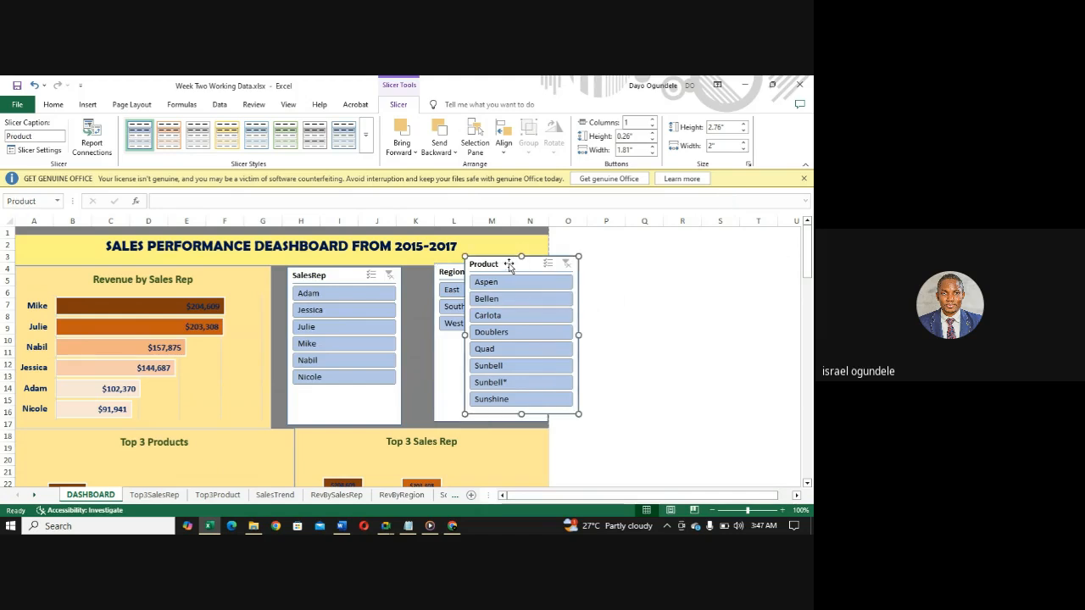
drag(509, 265, 620, 270)
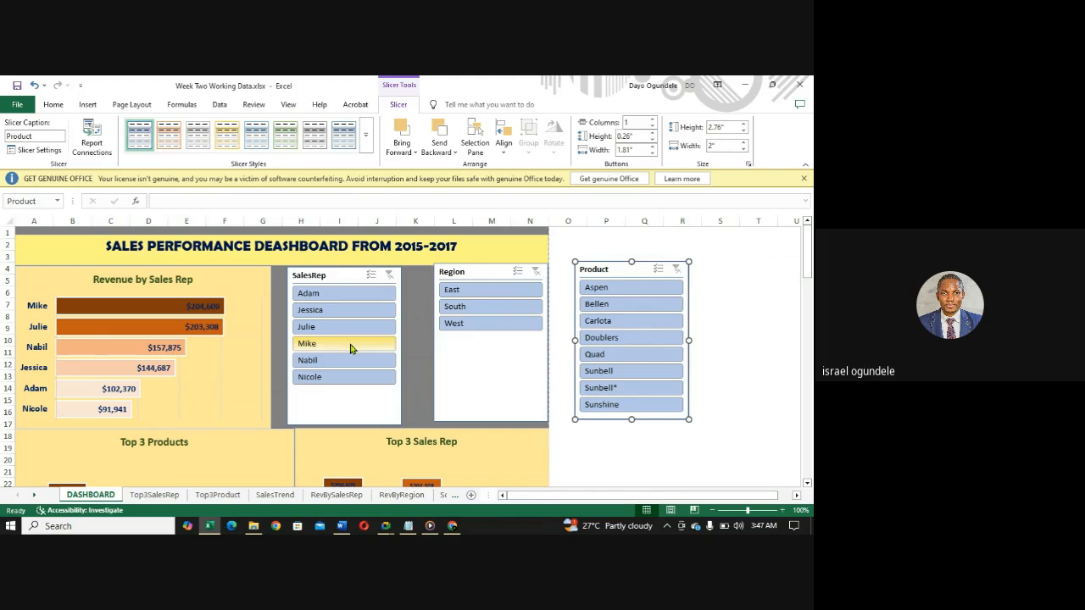
- Connect the SalesRep slicer to the pivot tables on the SalesTrend, Top3Product and Top3SalesRep sheets through Report Connections
right_click(370, 281)
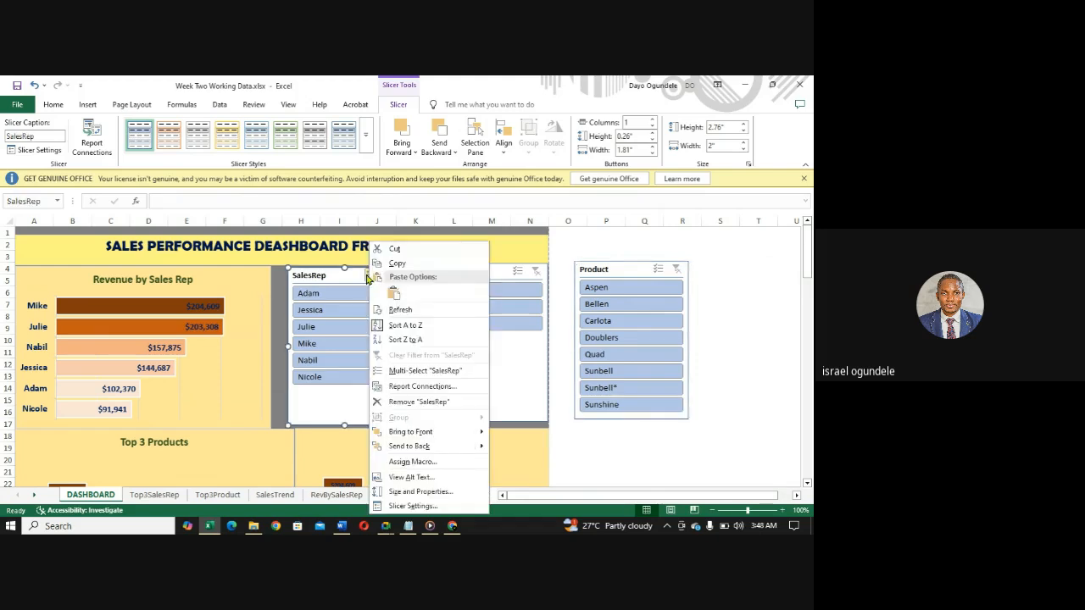
click(368, 278)
right_click(367, 277)
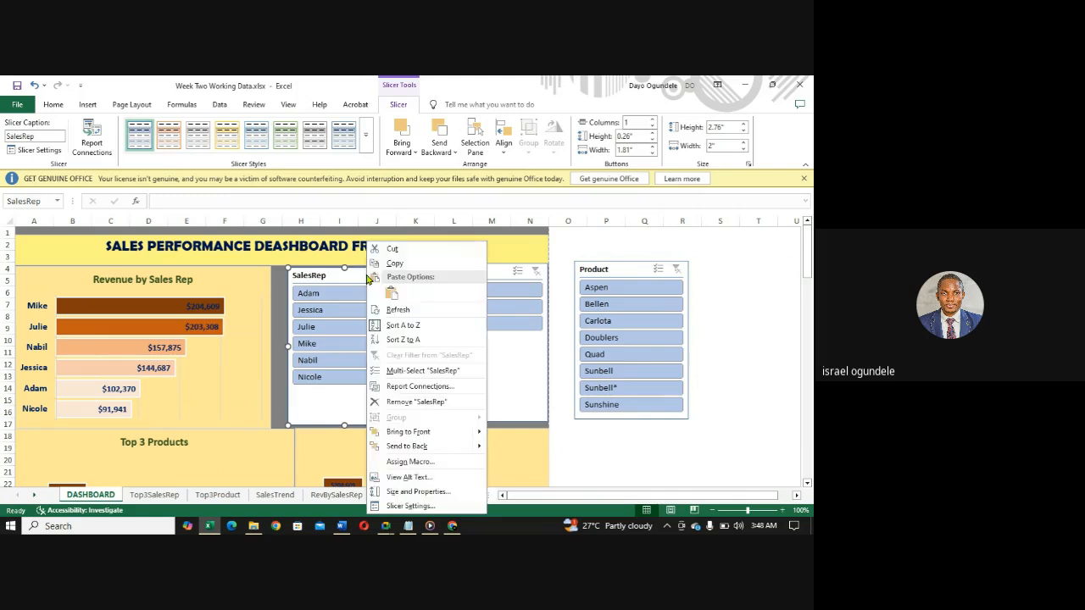
click(401, 388)
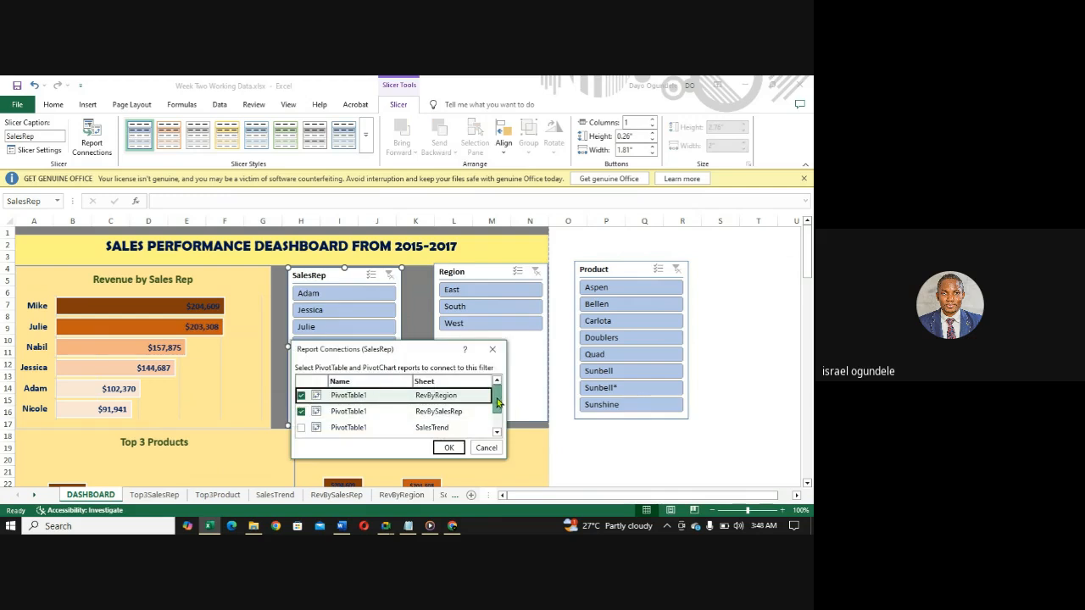
drag(498, 396, 498, 414)
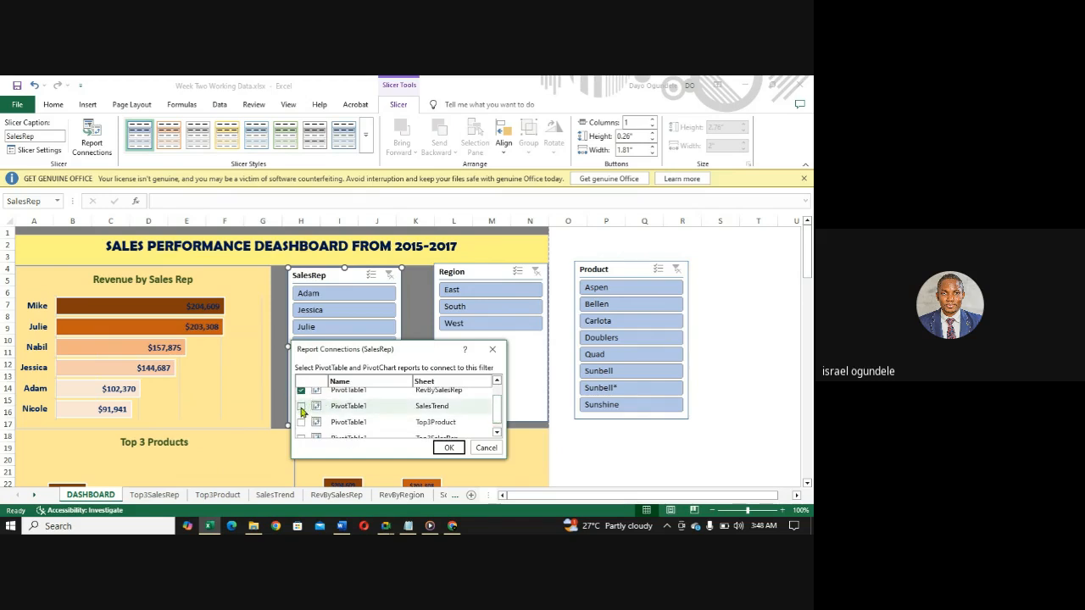
click(301, 408)
click(301, 424)
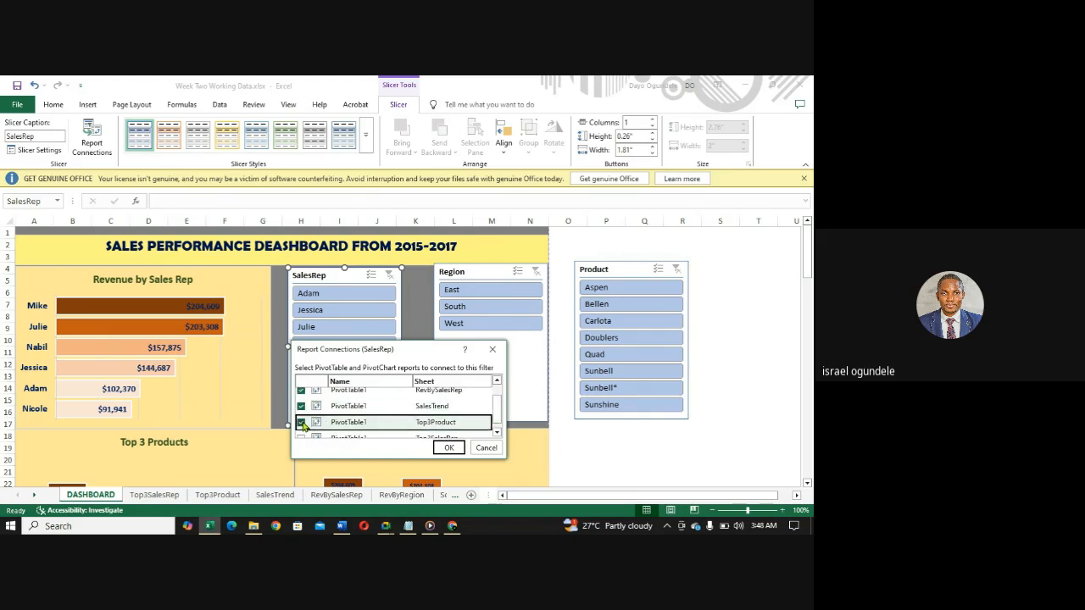
scroll(498, 421, down, 1)
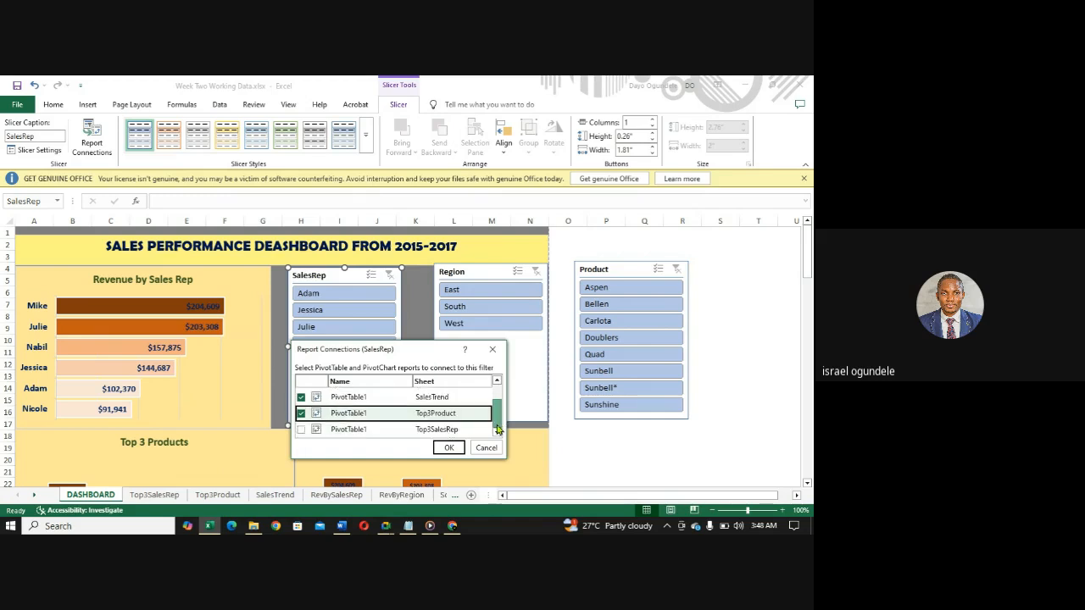
click(301, 429)
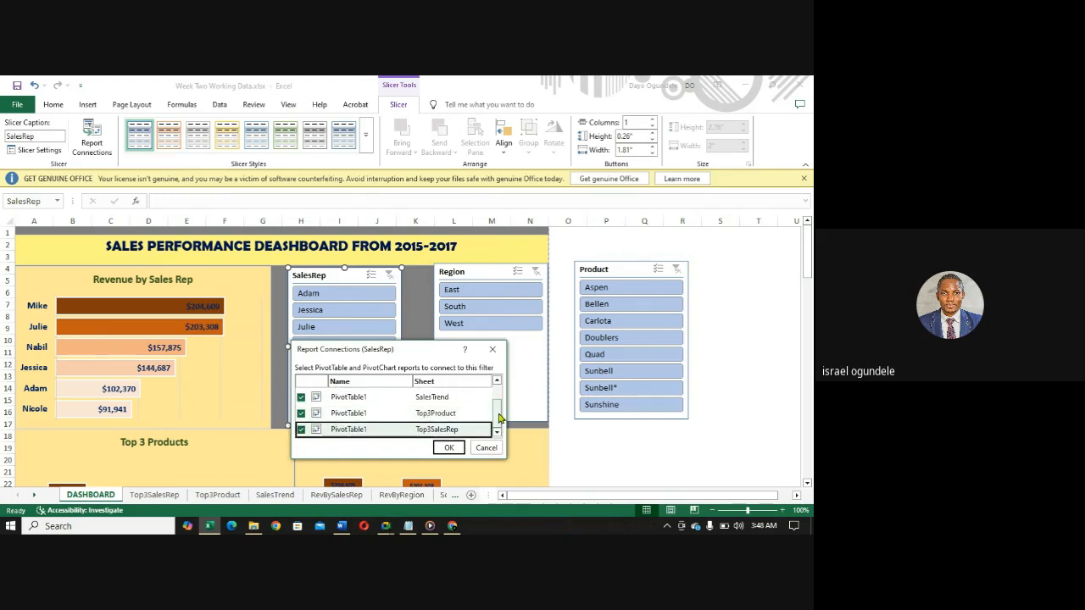
drag(500, 419, 497, 396)
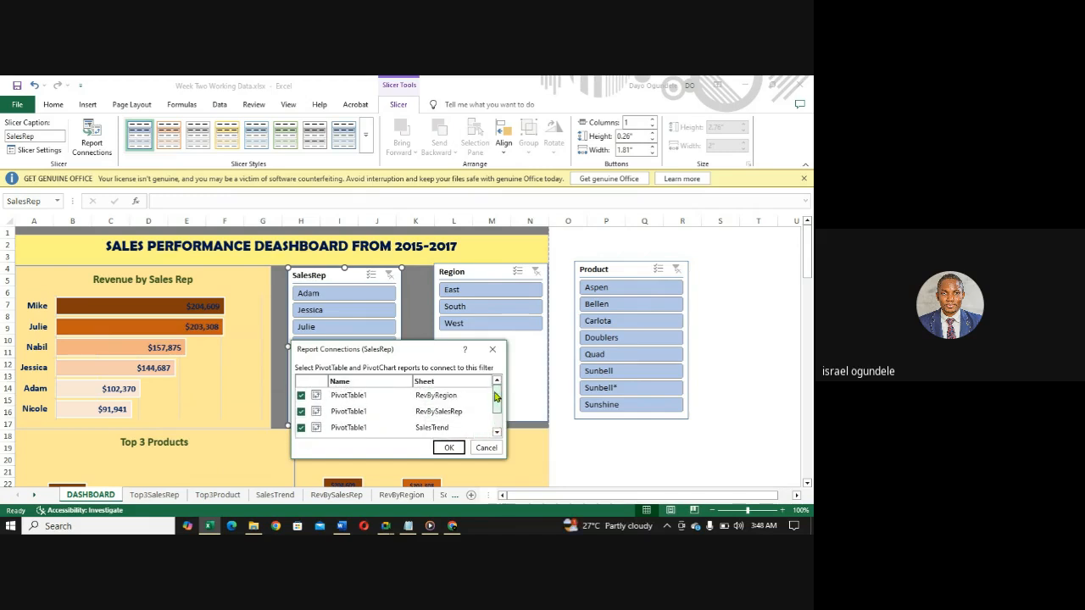
click(447, 452)
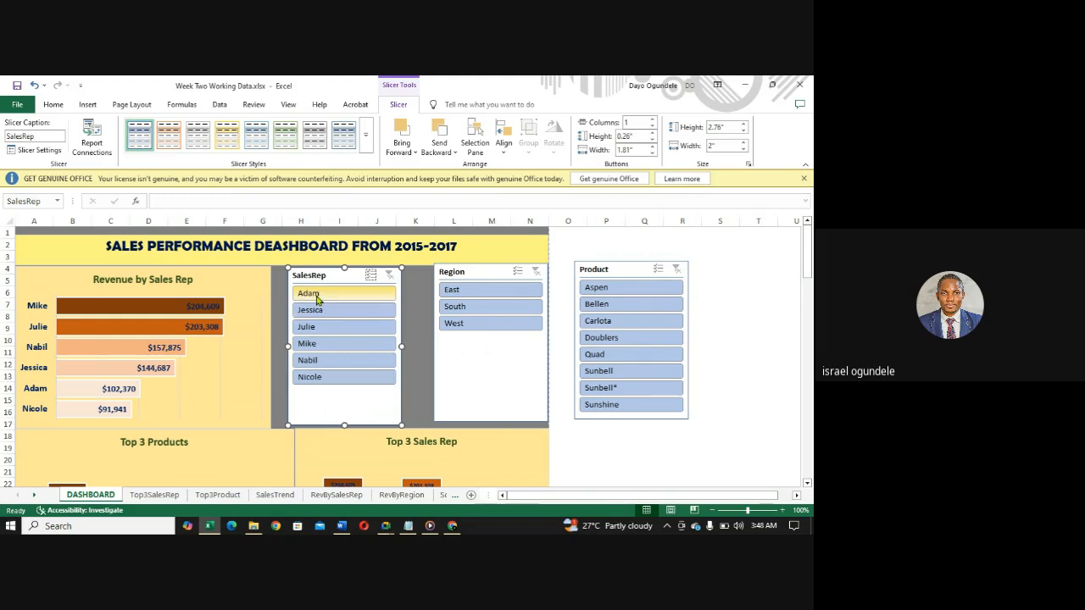
- Filter the connected dashboard charts to the first rep listed in the SalesRep slicer
drag(806, 268, 809, 283)
click(712, 511)
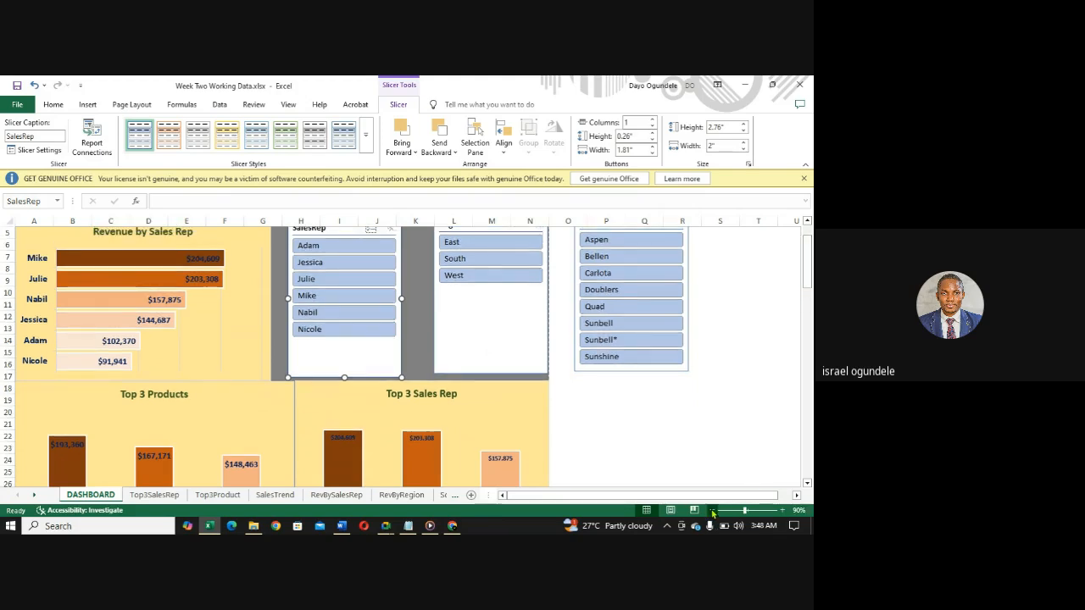
click(712, 510)
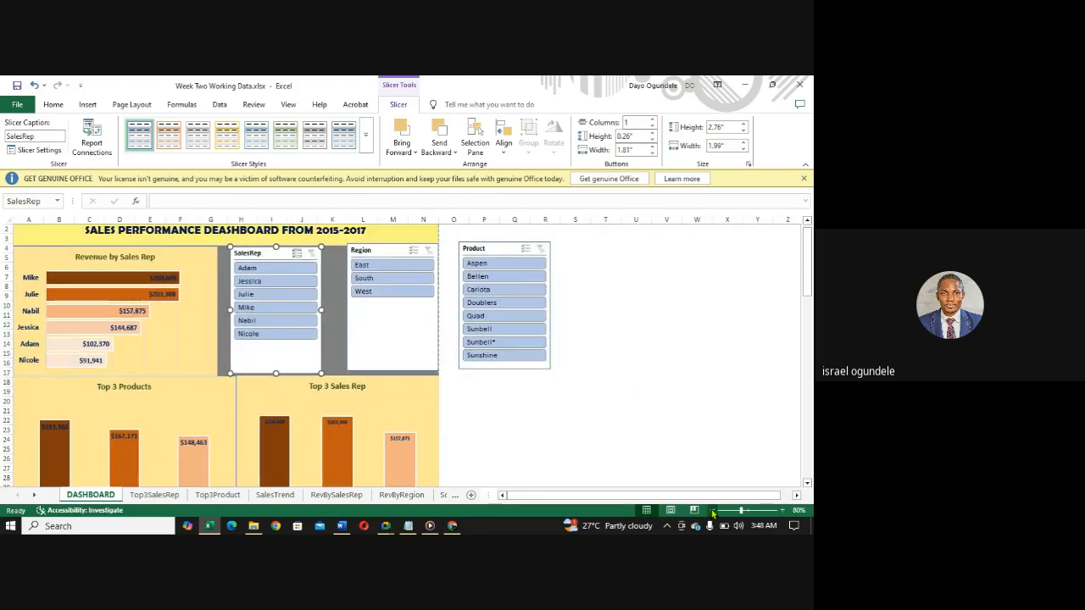
drag(809, 280, 808, 281)
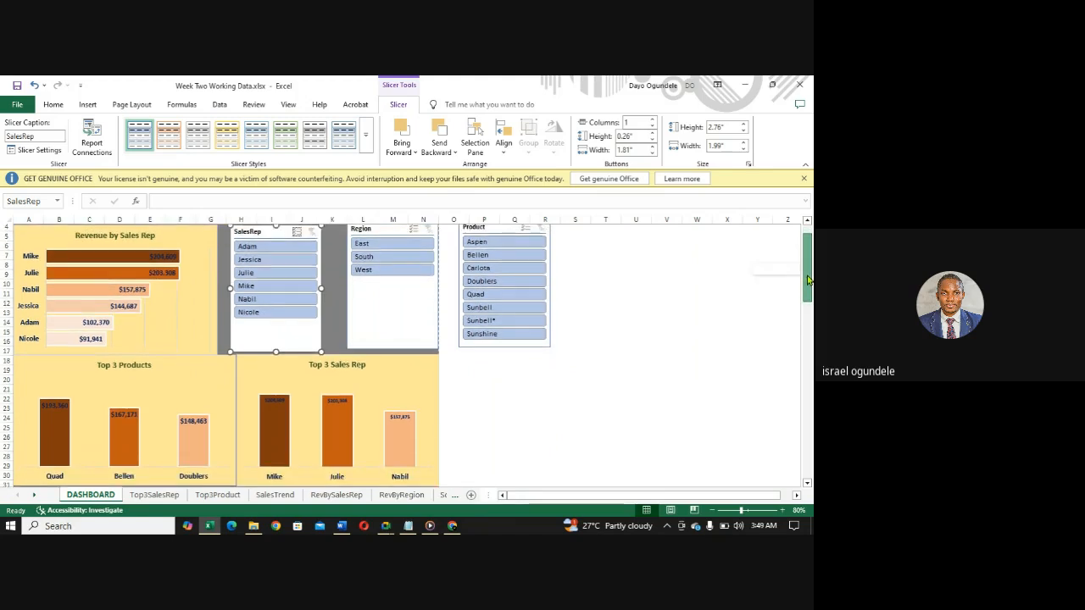
click(257, 251)
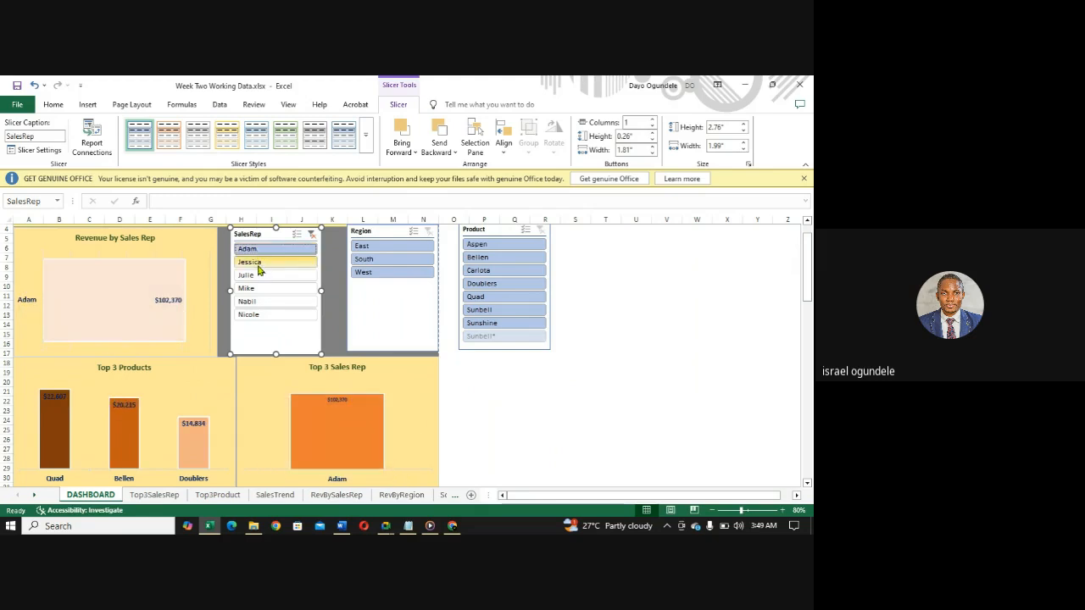
- Check the connected dashboard charts for the second through sixth reps in the SalesRep slicer, one at a time
click(259, 265)
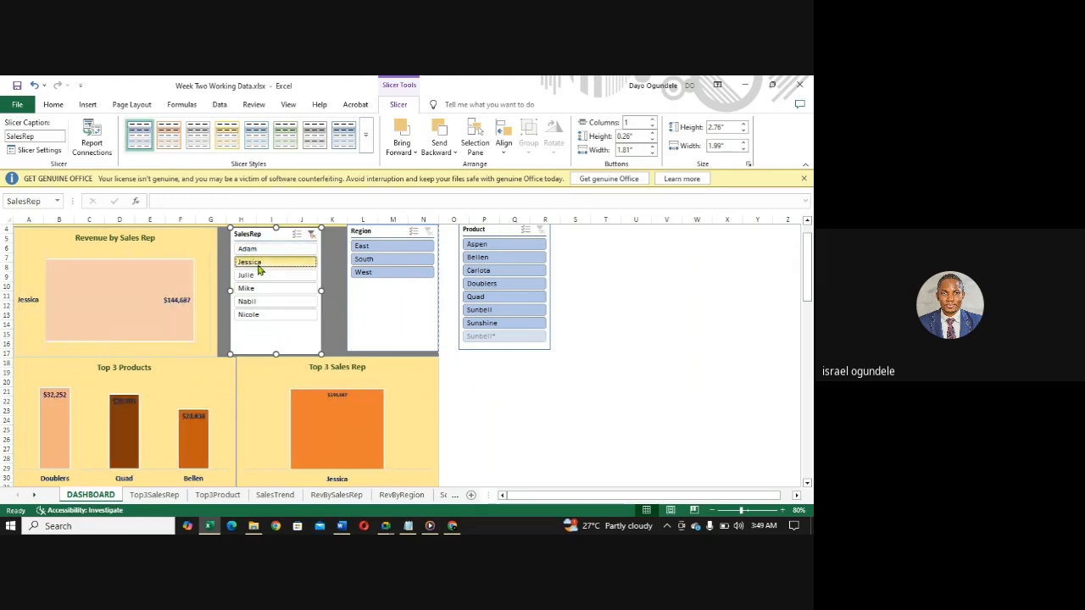
click(262, 276)
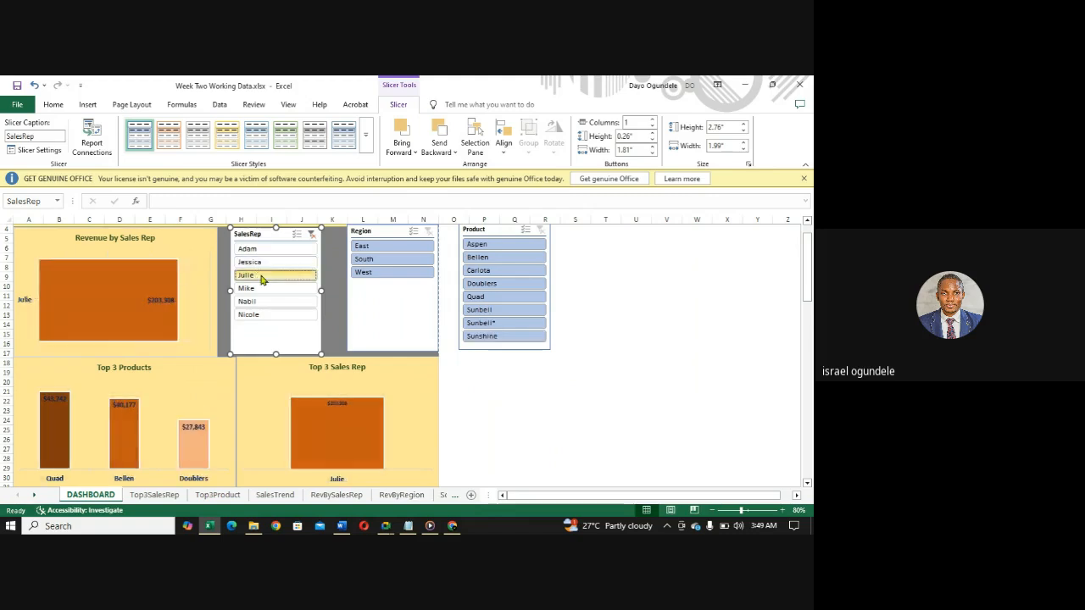
drag(806, 254, 807, 324)
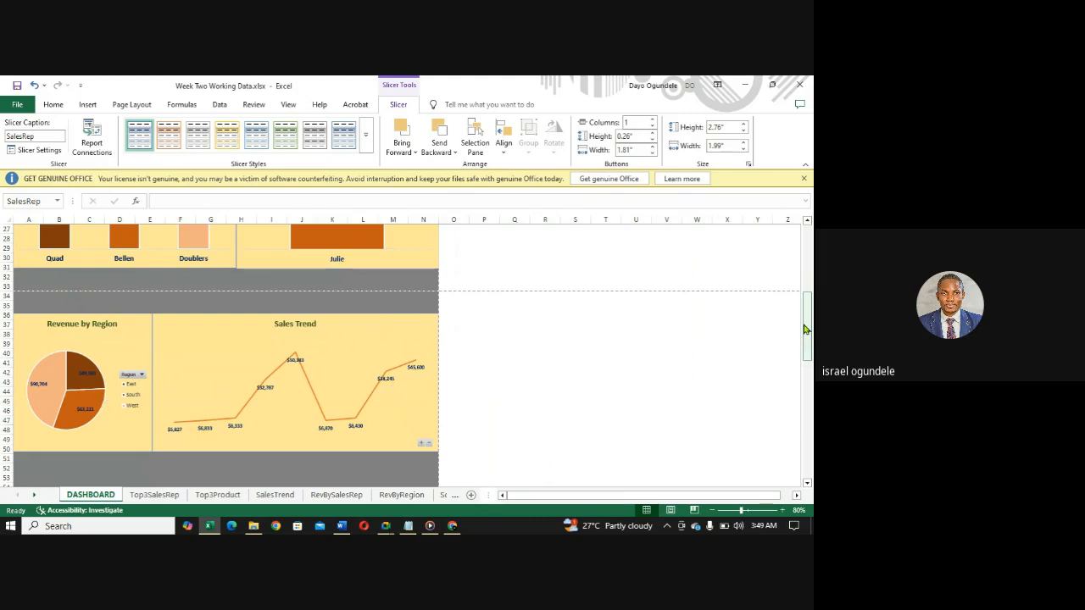
drag(804, 330, 800, 264)
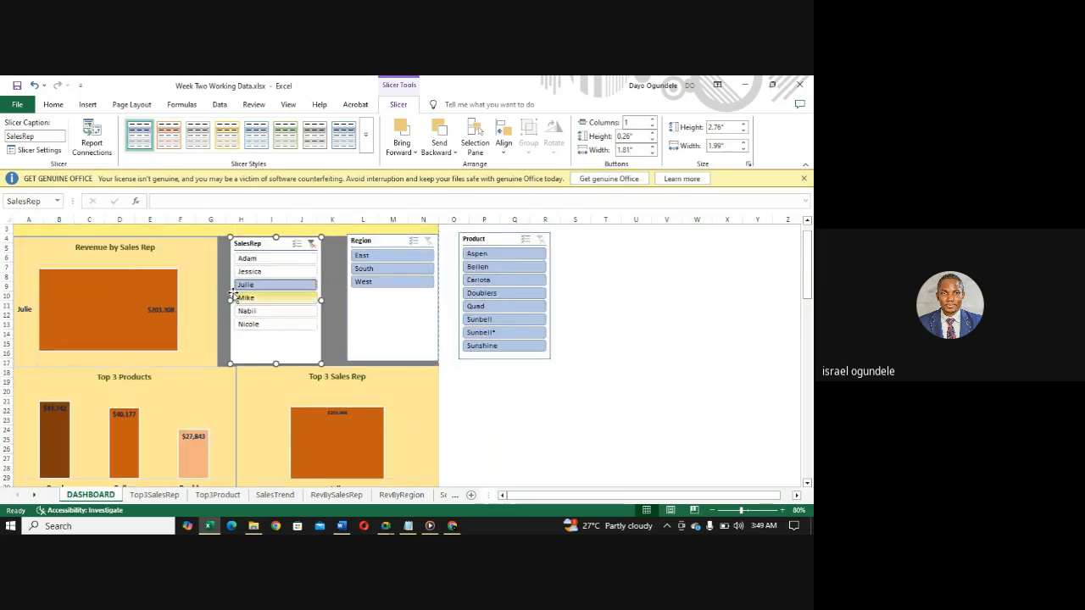
click(245, 298)
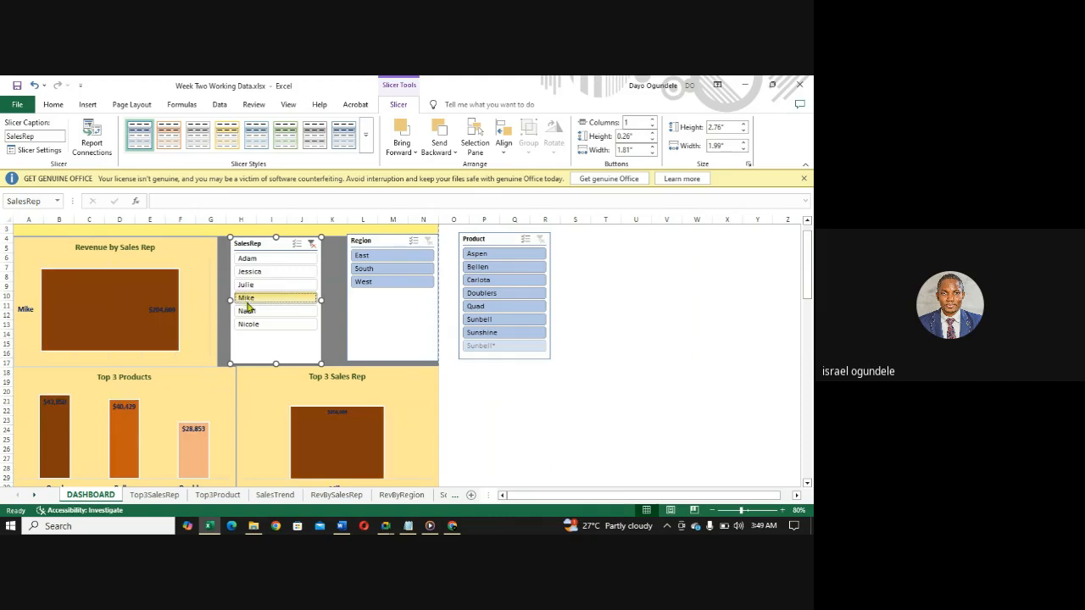
click(247, 310)
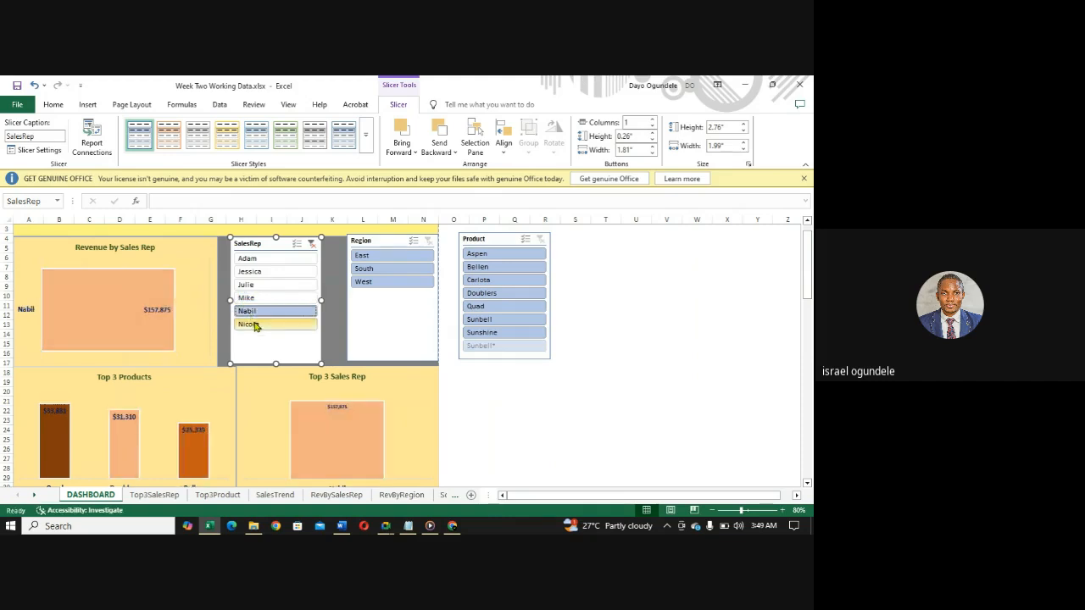
click(254, 324)
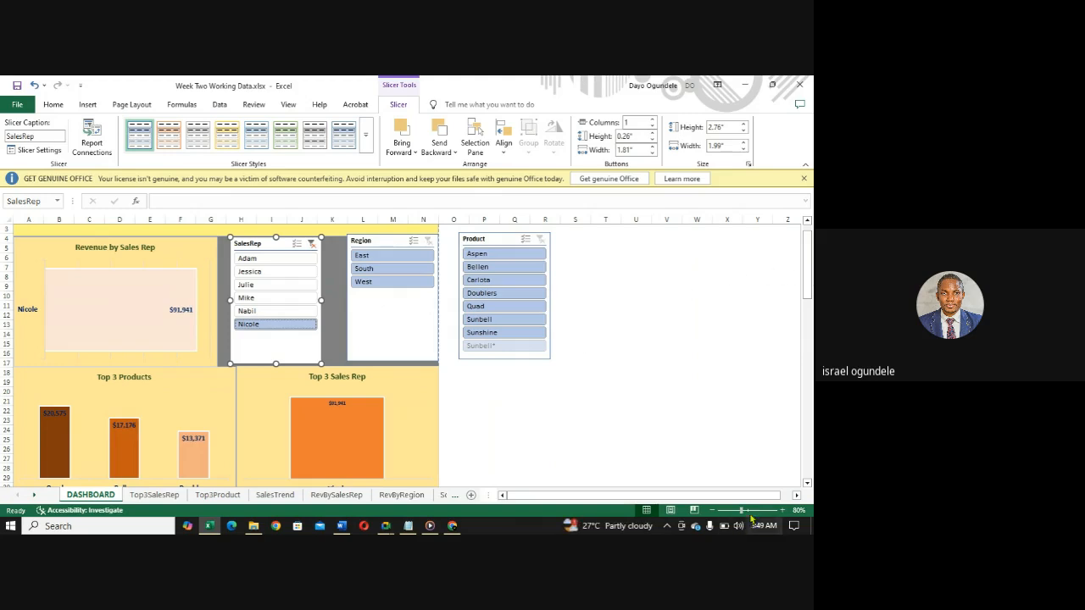
- Connect the Region slicer to the pivot tables on the SalesTrend, Top3Product and Top3SalesRep sheets through Report Connections
click(782, 510)
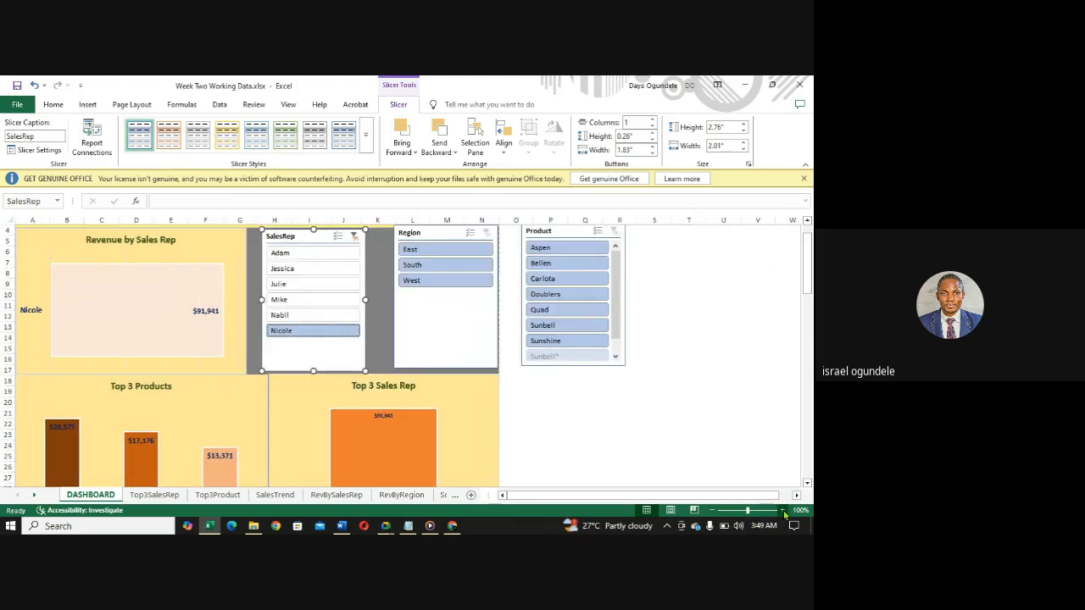
click(783, 510)
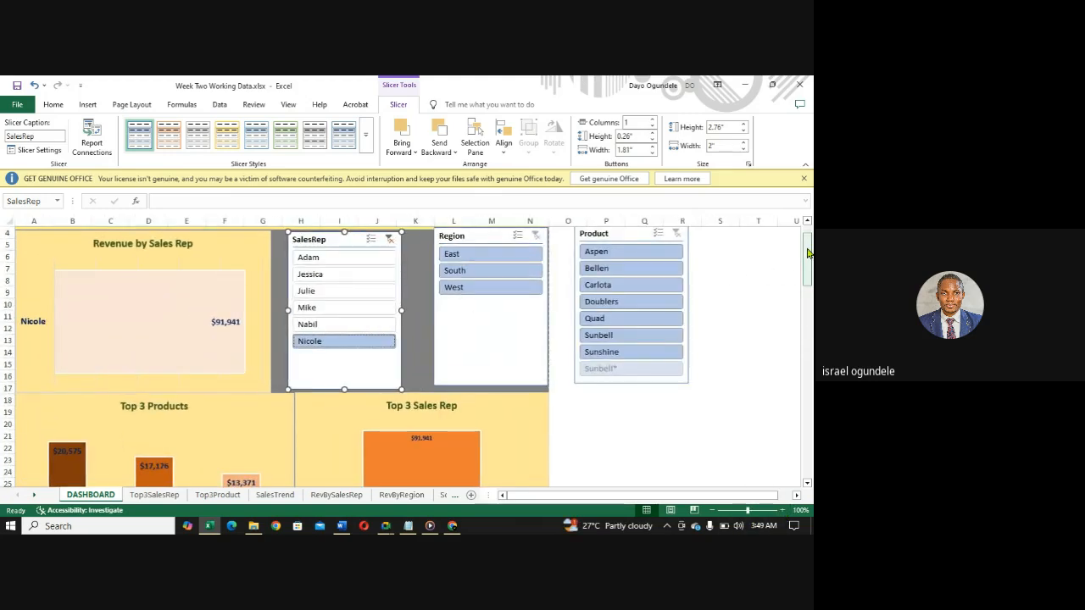
scroll(807, 254, up, 1)
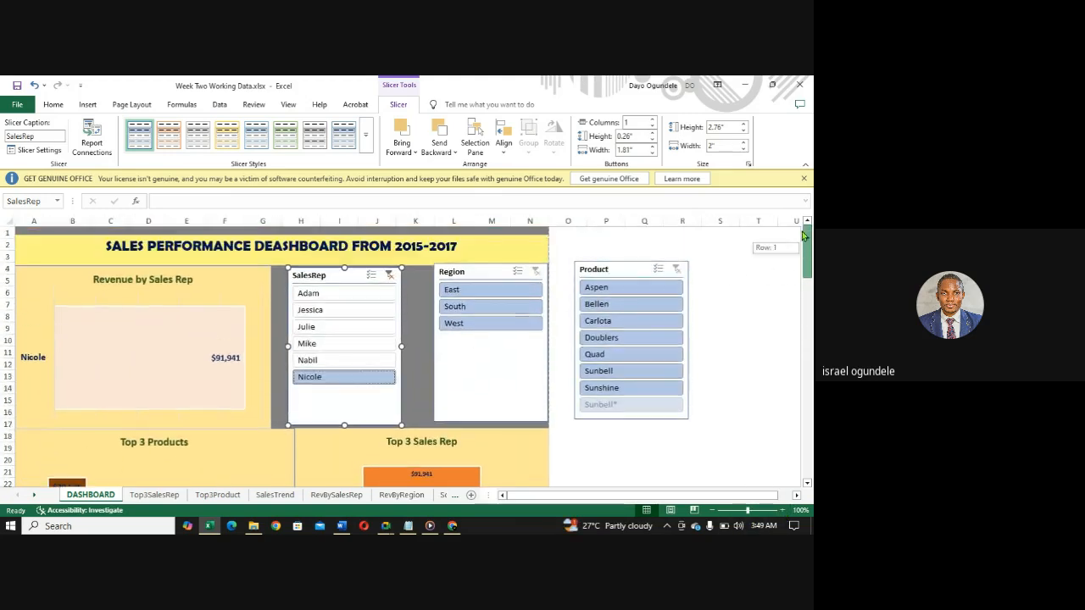
right_click(517, 277)
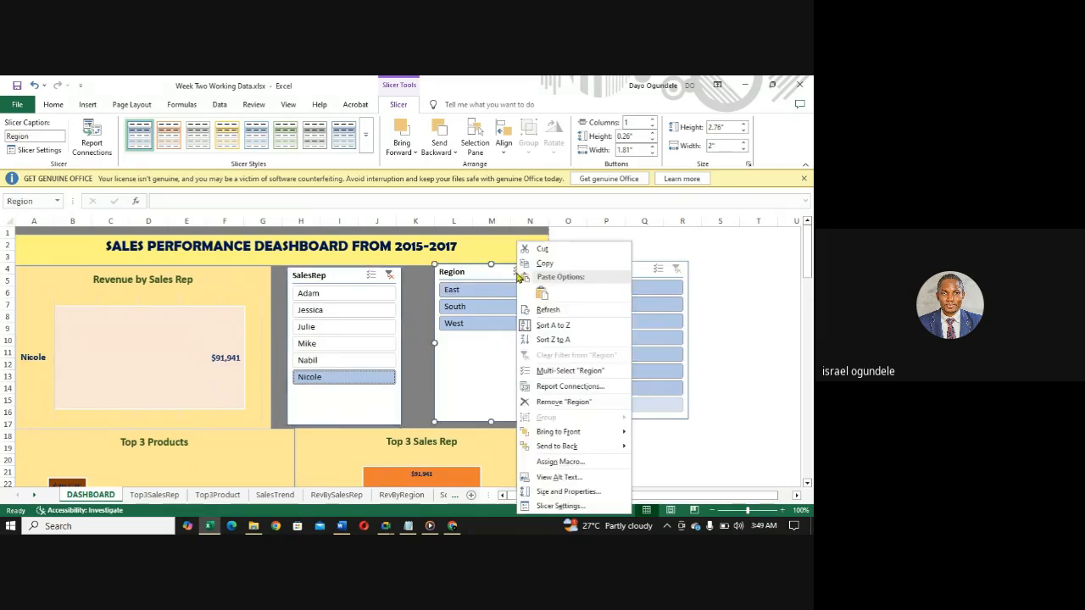
click(543, 388)
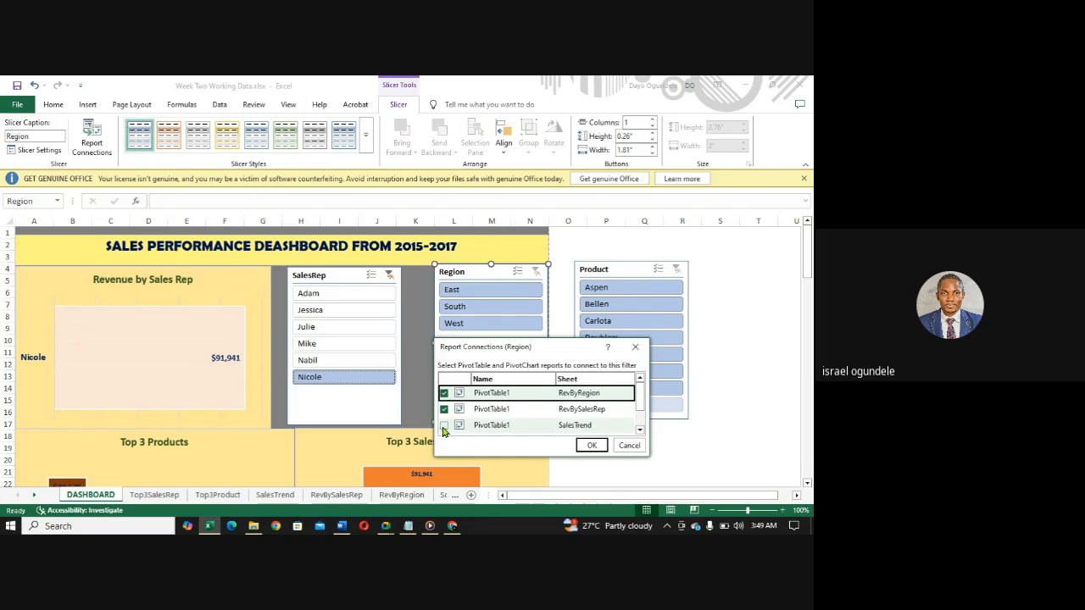
click(443, 426)
click(639, 430)
click(639, 430)
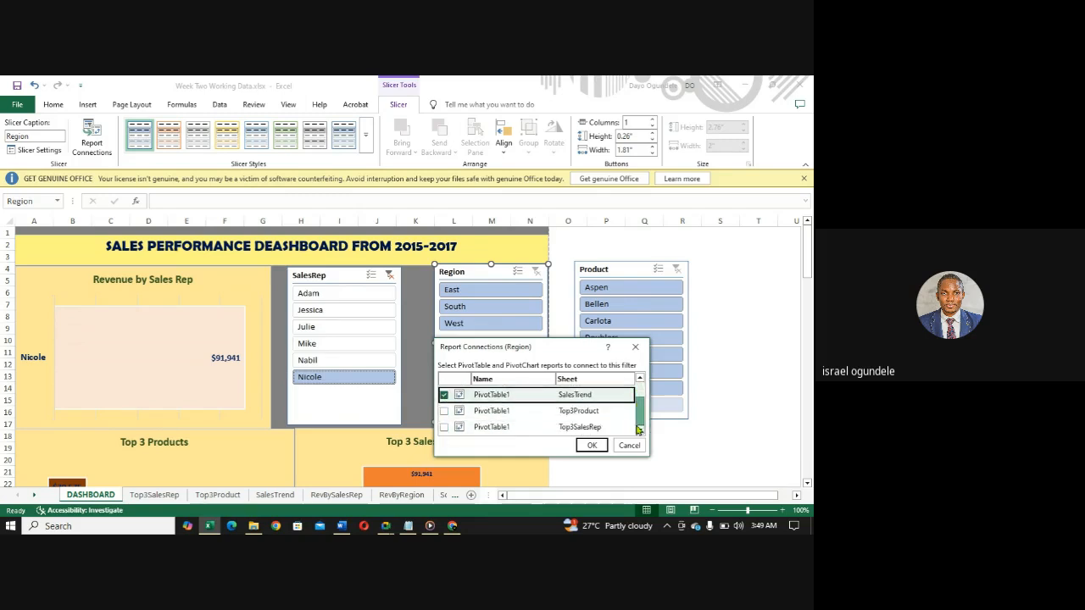
click(444, 411)
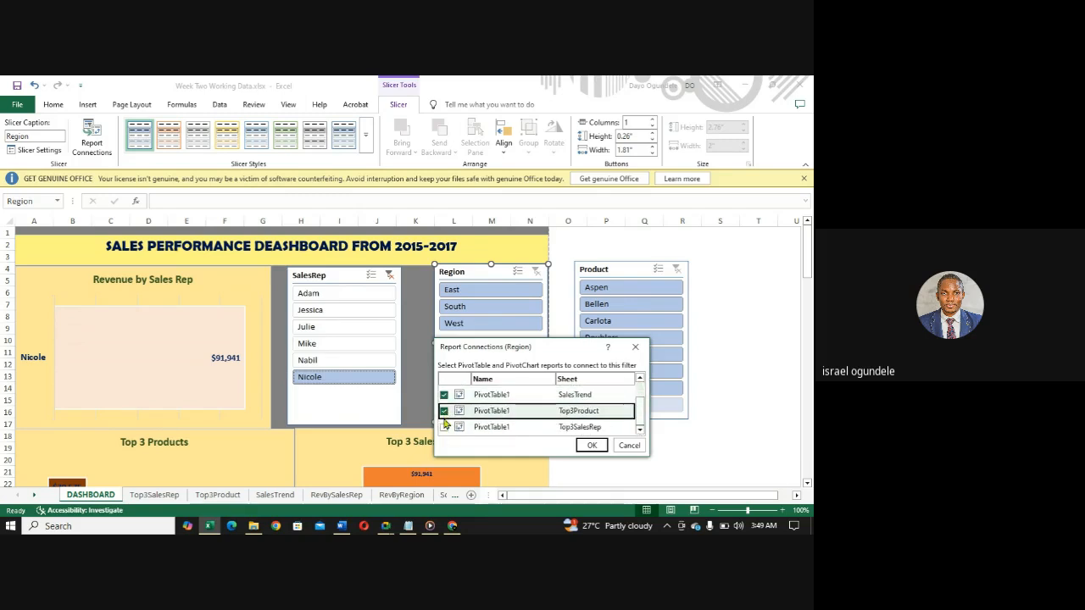
click(444, 426)
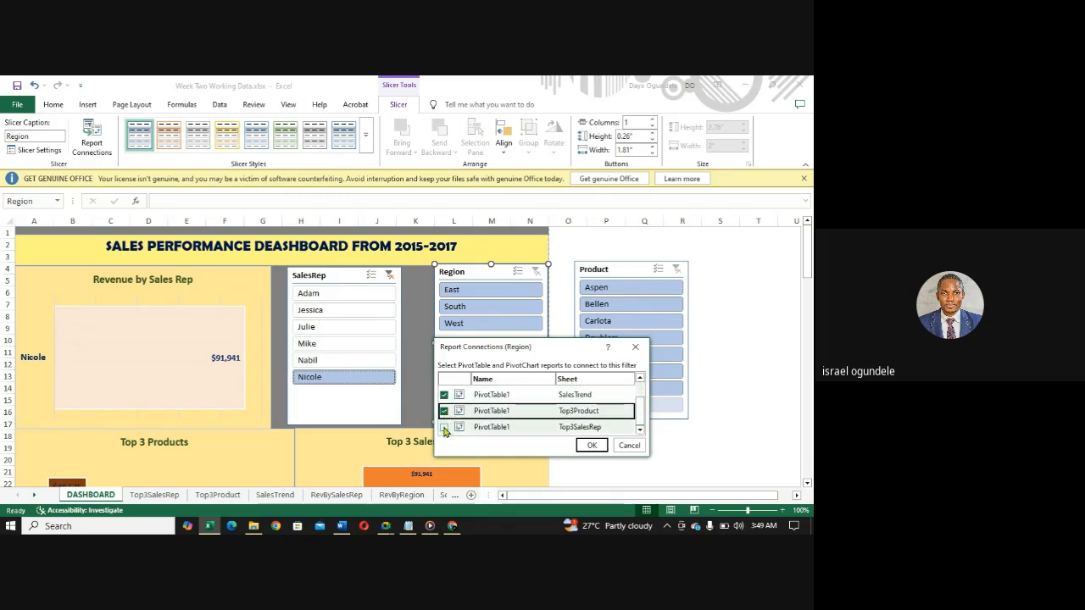
click(591, 446)
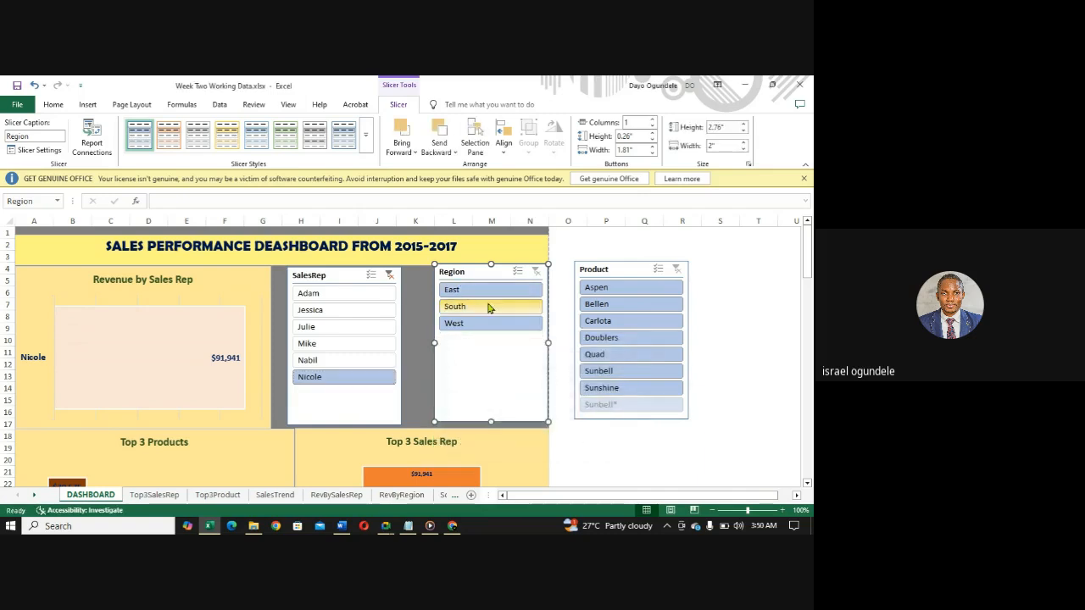
- Restore all reps in the SalesRep slicer and check the dashboard charts filtered to the East region
click(390, 275)
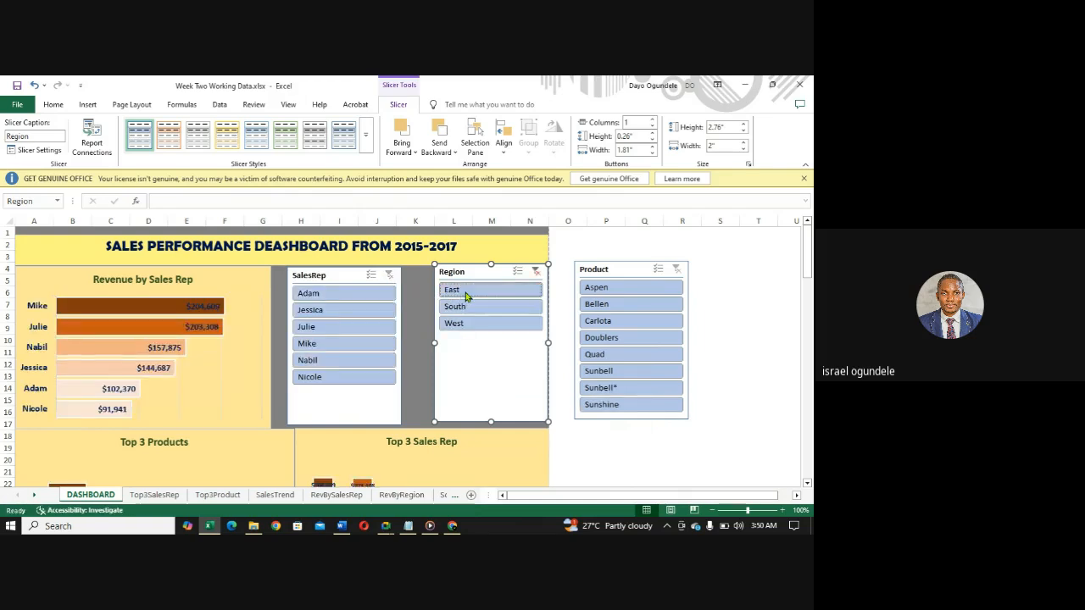
click(466, 290)
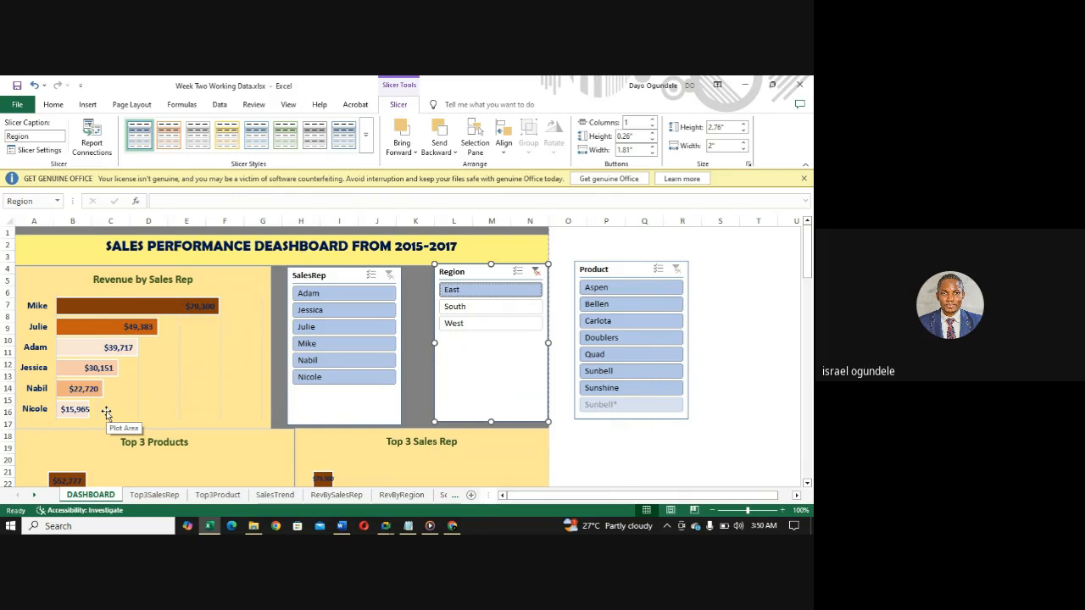
drag(805, 268, 805, 337)
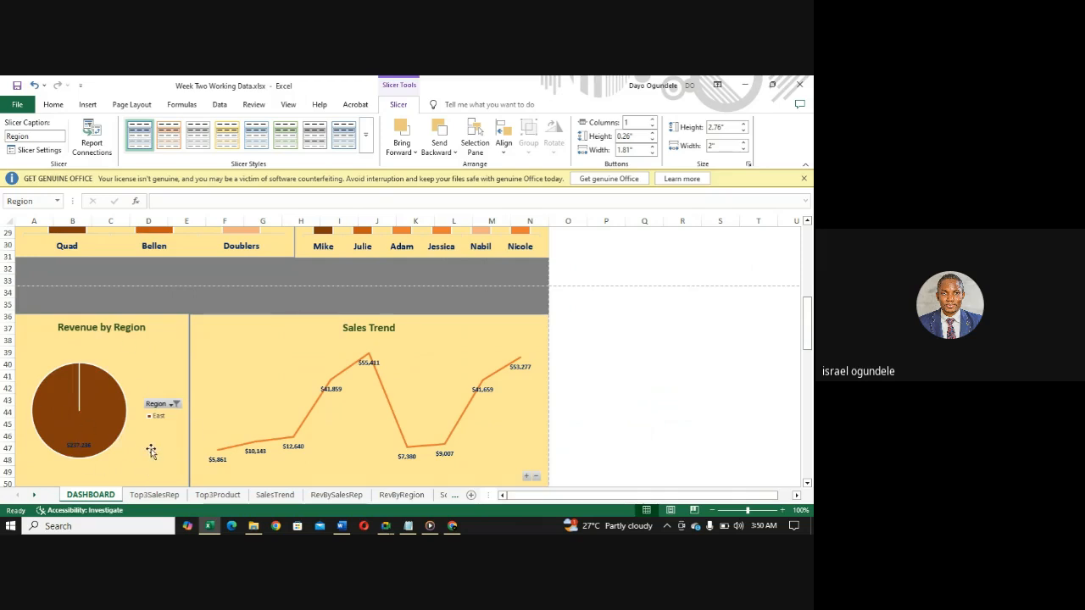
mouse_move(807, 337)
mouse_down()
mouse_move(808, 269)
mouse_move(807, 346)
mouse_up()
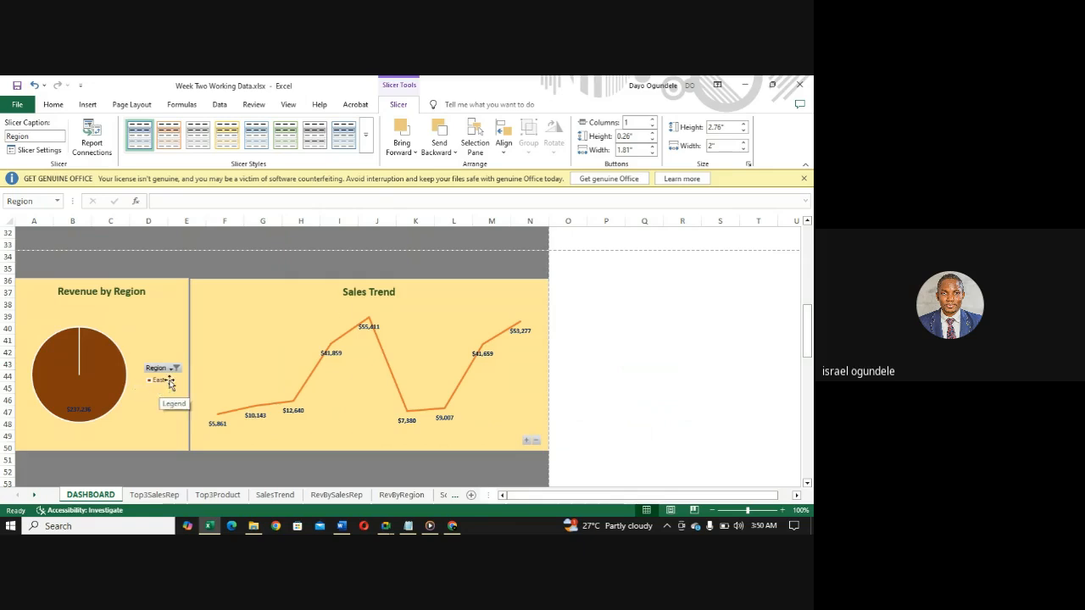
drag(809, 343, 808, 250)
- Check all dashboard charts filtered to the West region, and restore all regions in the Region slicer
click(464, 325)
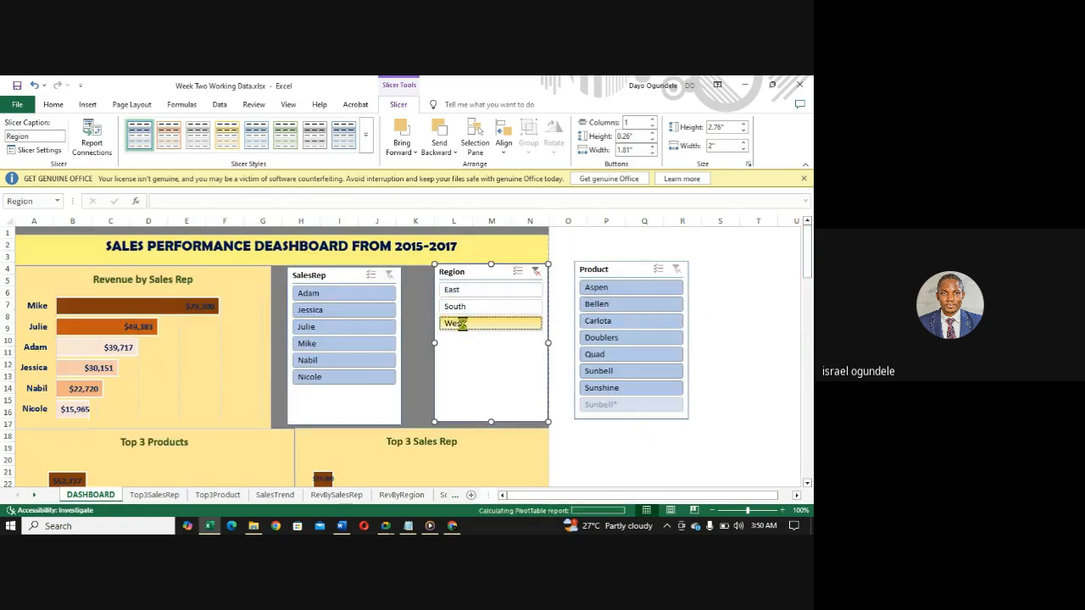
drag(808, 266, 807, 360)
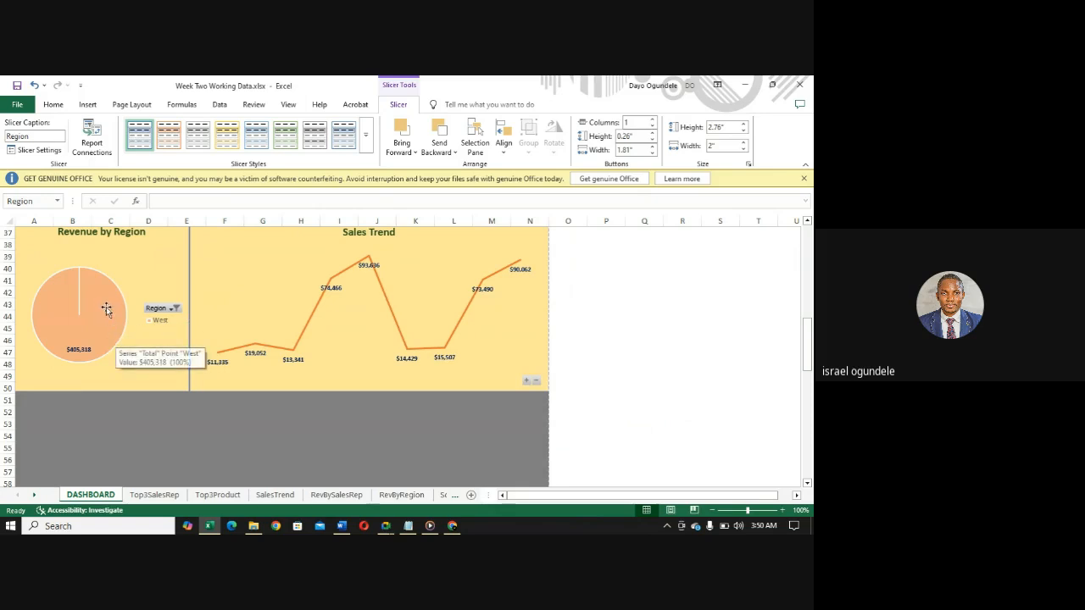
click(77, 277)
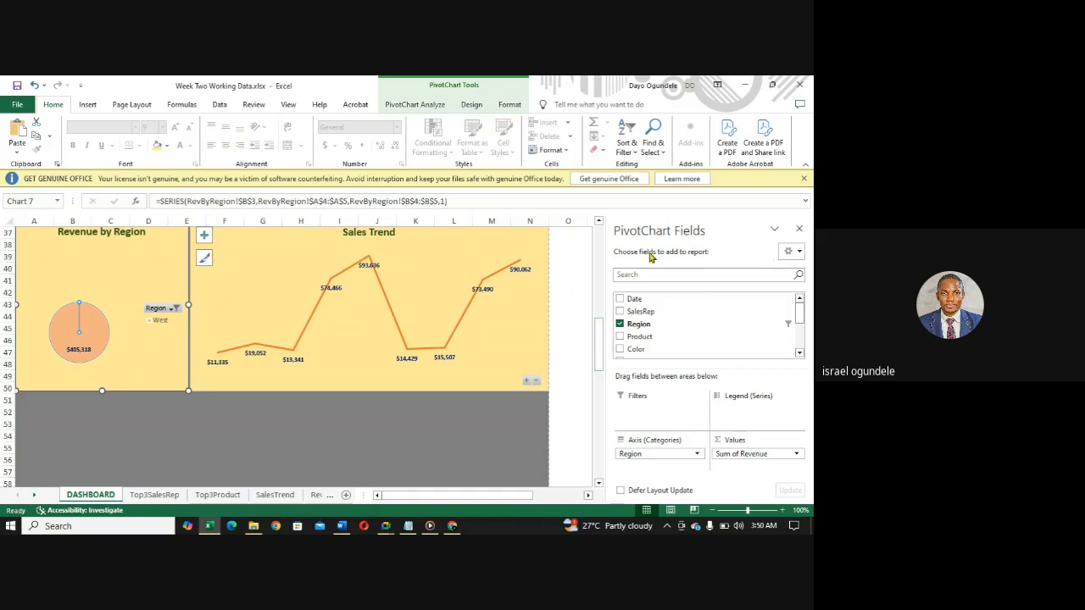
drag(599, 330, 600, 307)
click(801, 231)
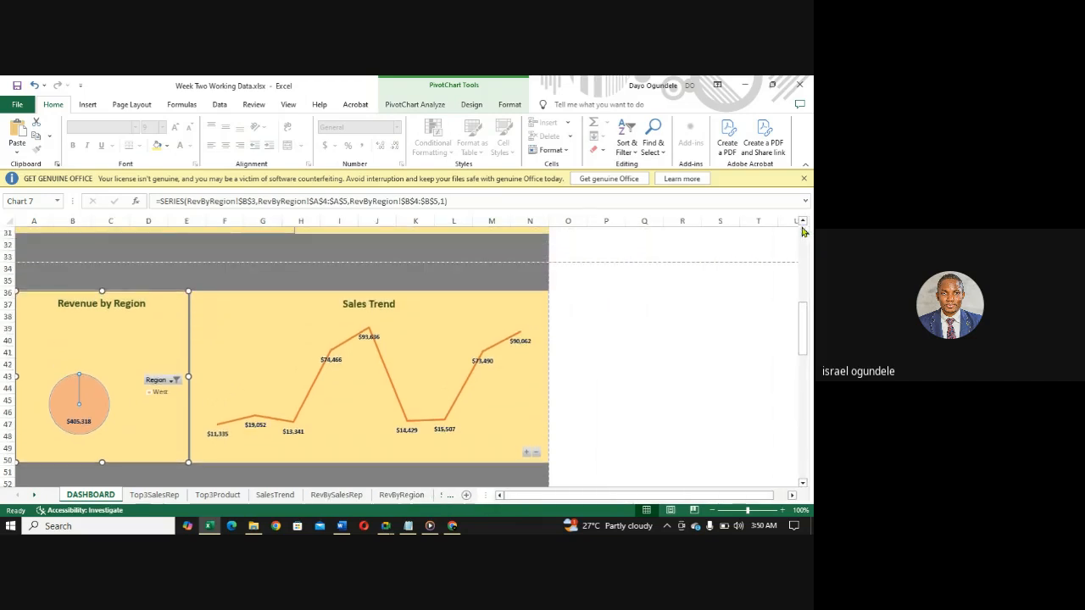
drag(812, 335, 797, 283)
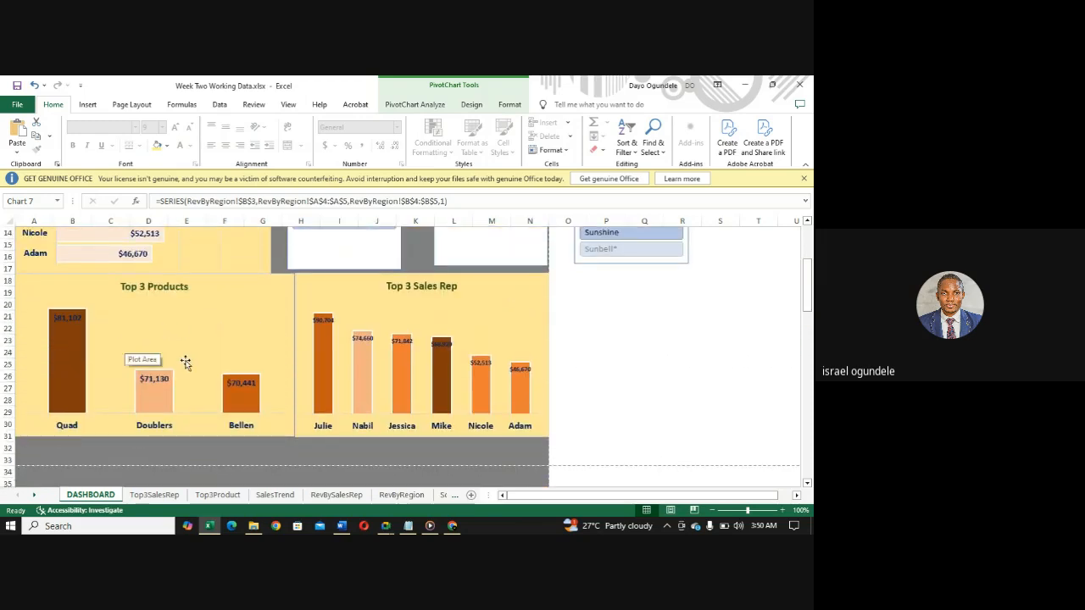
drag(808, 295, 806, 261)
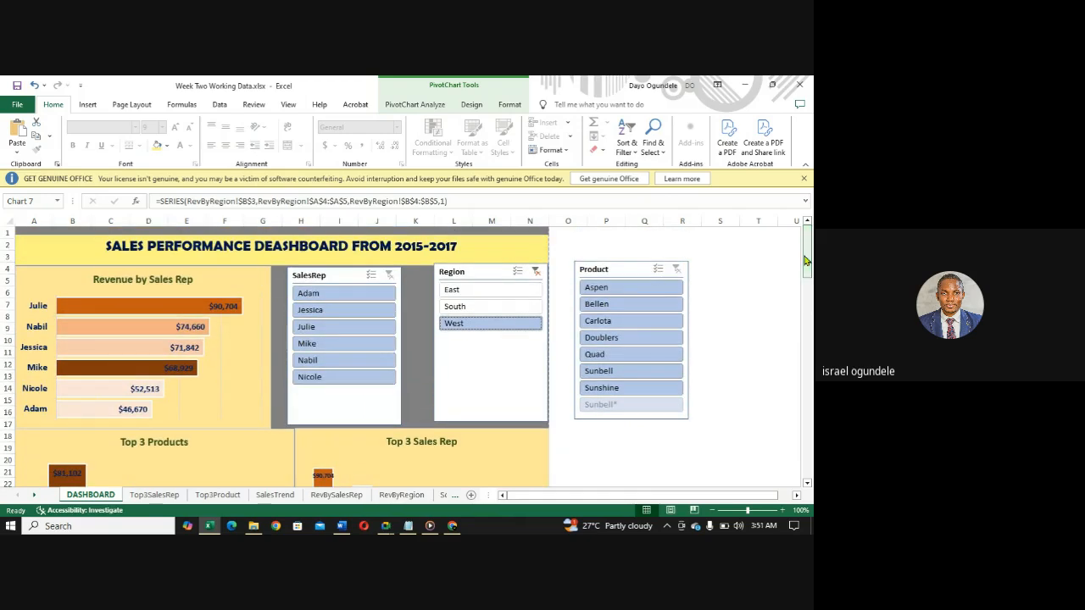
click(534, 272)
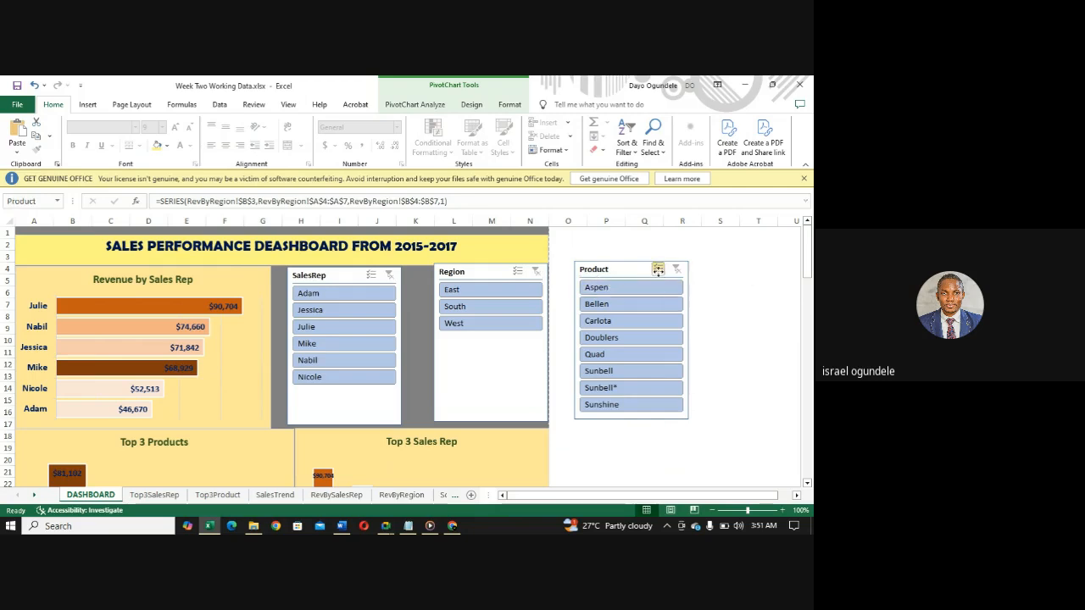
- Connect the Product slicer to the pivot tables on the SalesTrend, Top3Product and Top3SalesRep sheets through Report Connections
right_click(659, 275)
click(685, 387)
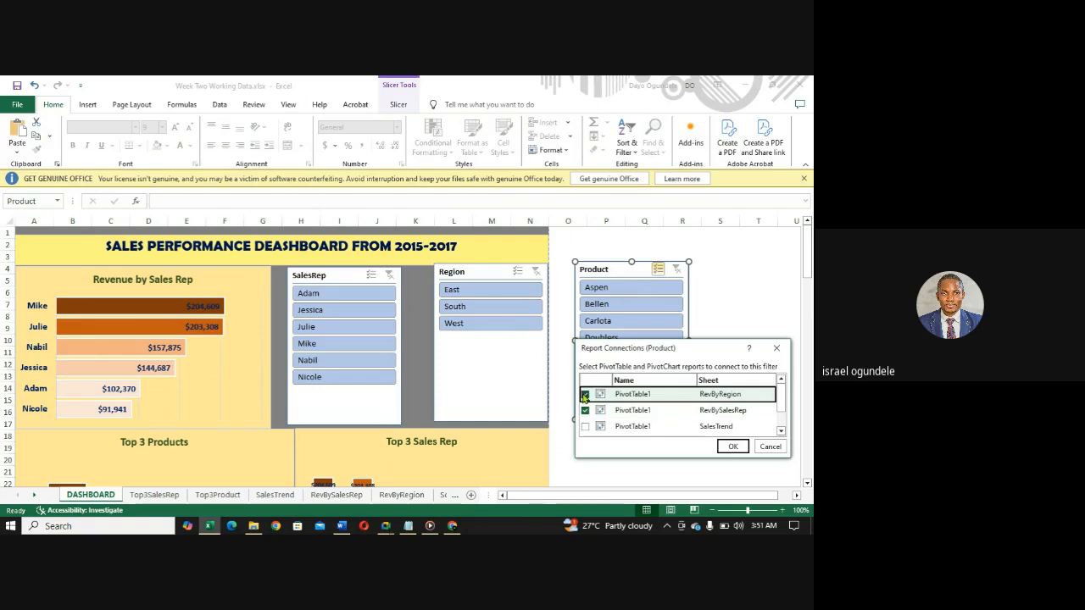
click(585, 426)
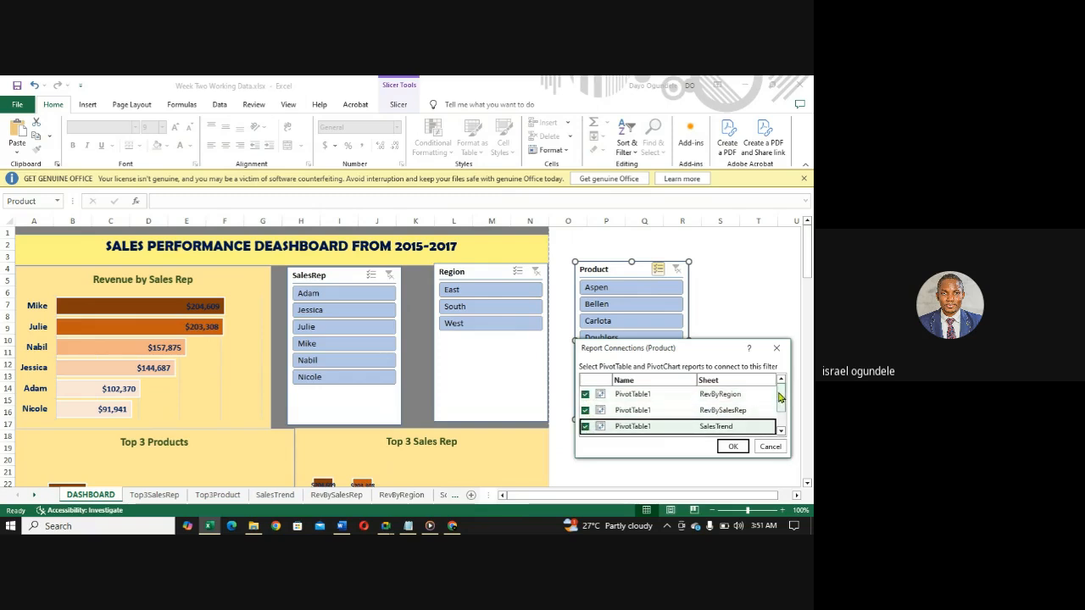
scroll(780, 397, down, 1)
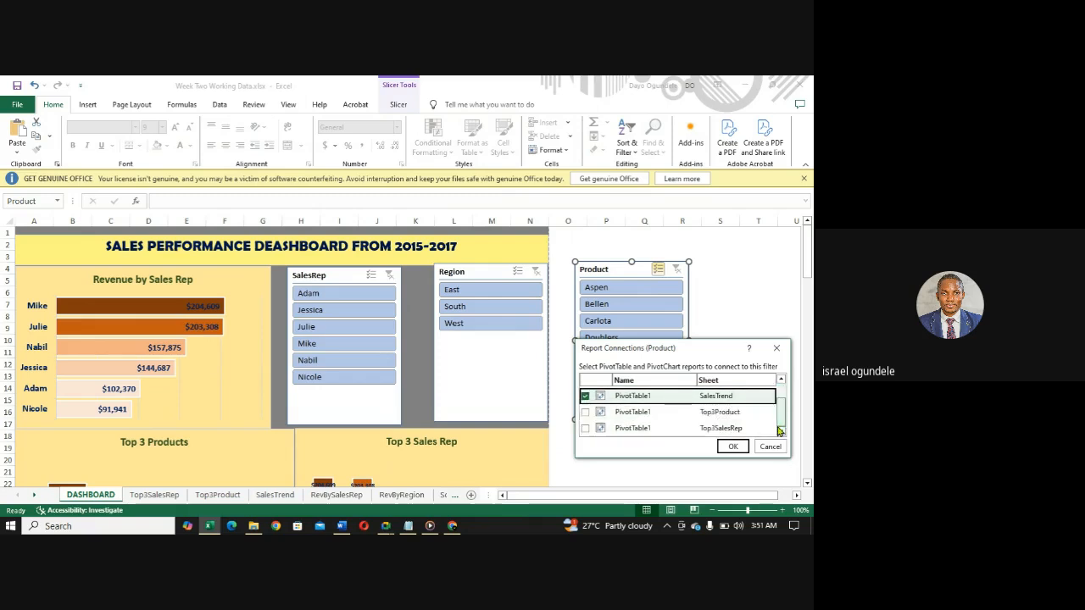
click(585, 413)
click(585, 428)
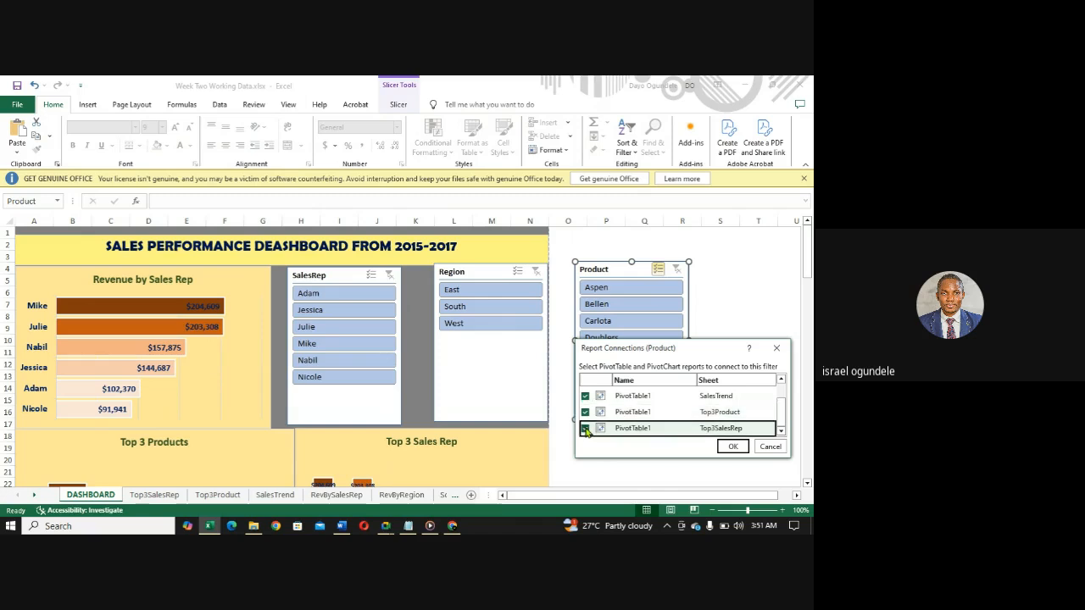
click(733, 446)
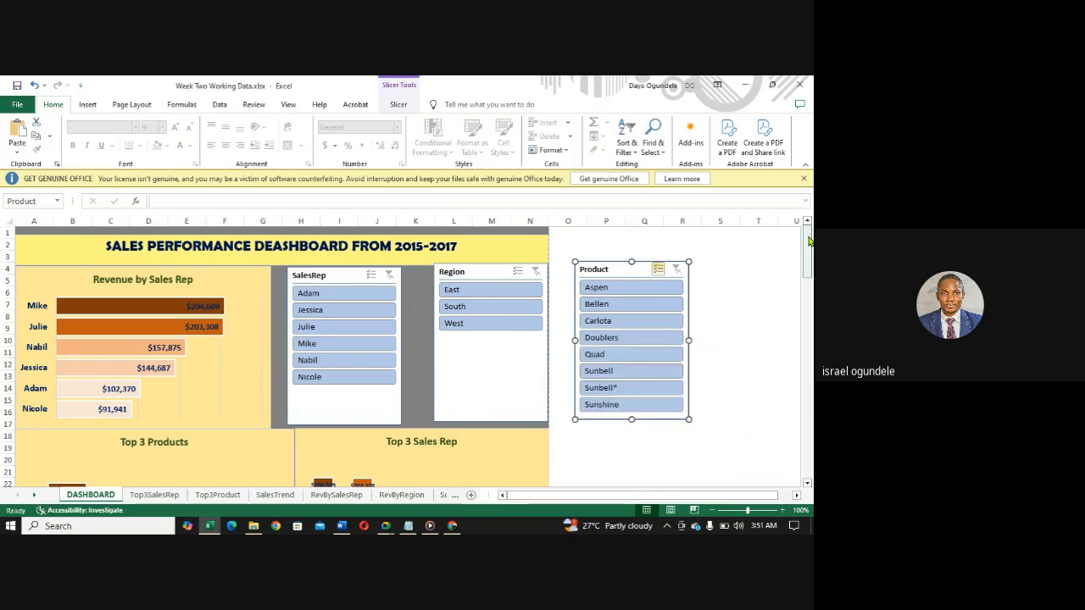
drag(808, 245, 793, 226)
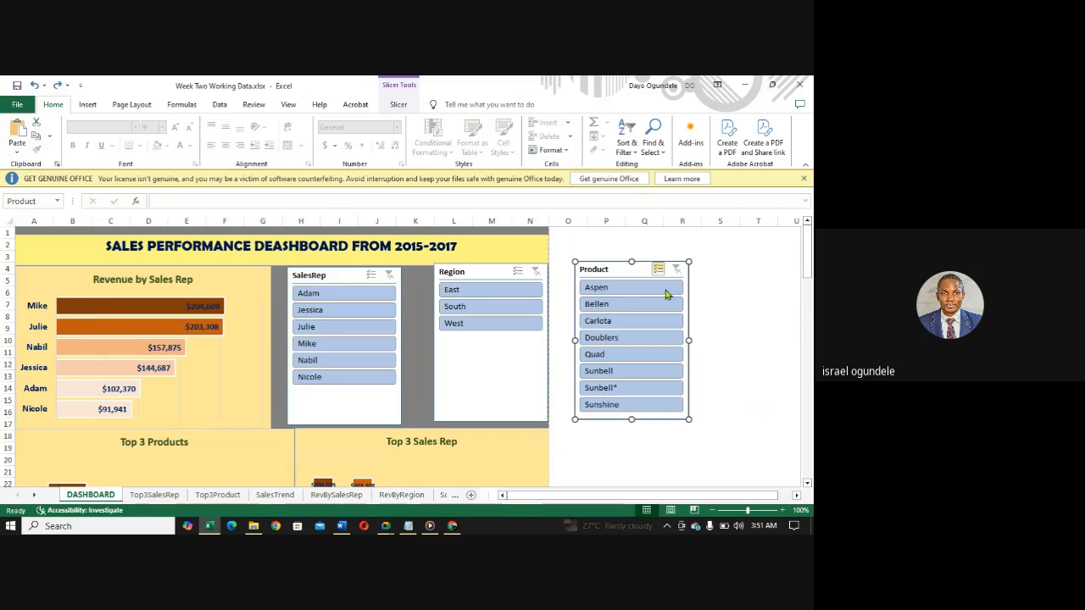
drag(805, 273, 807, 241)
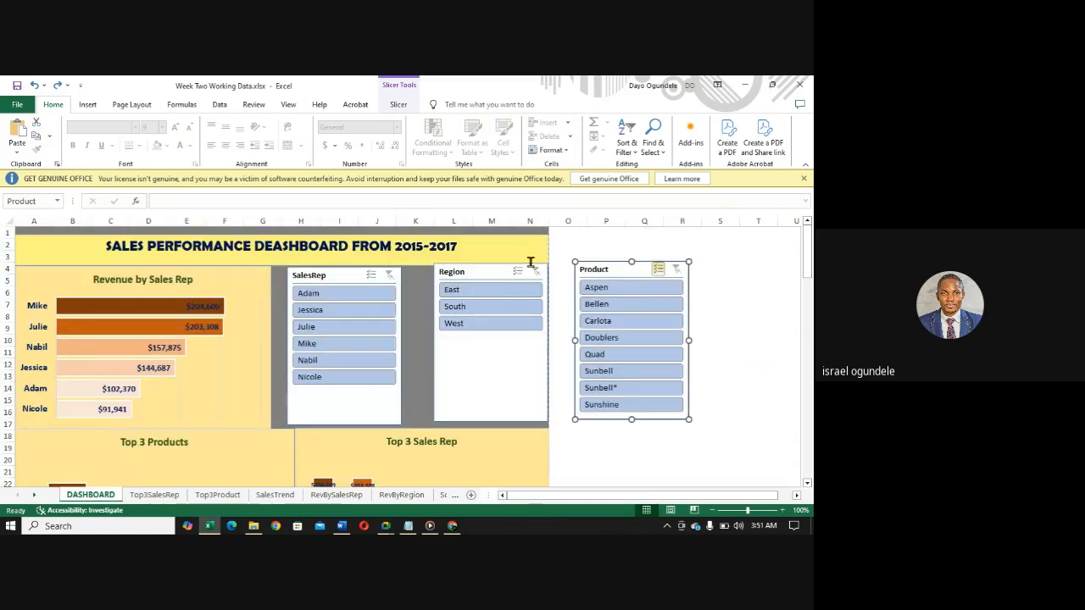
click(396, 279)
click(539, 275)
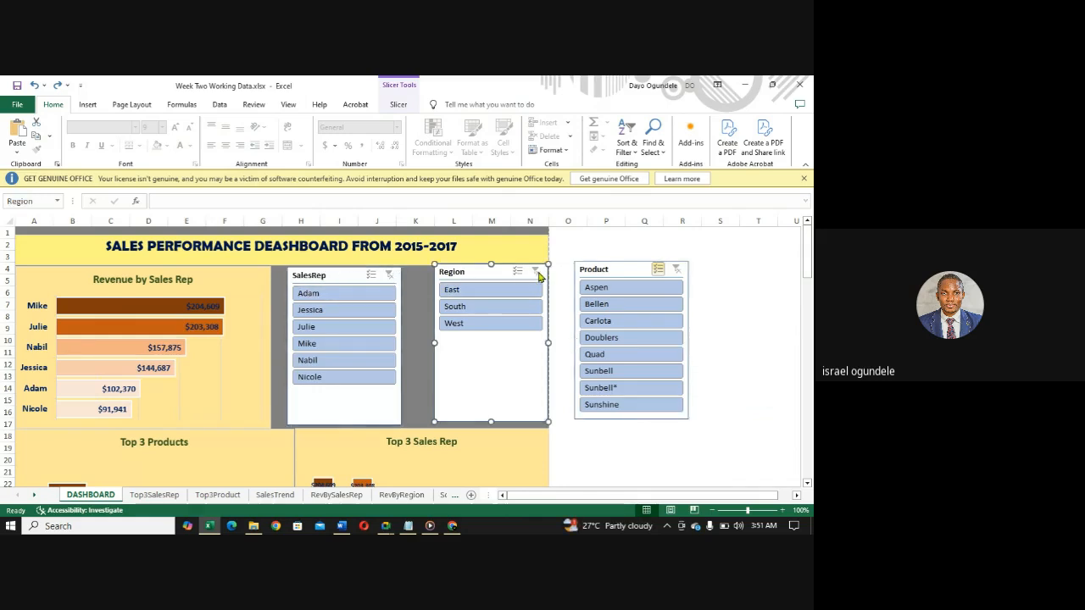
- Connect the Product slicer to the pivot tables on the RevByRegion, SalesTrend, Top3Product and Top3SalesRep sheets through Report Connections
click(675, 272)
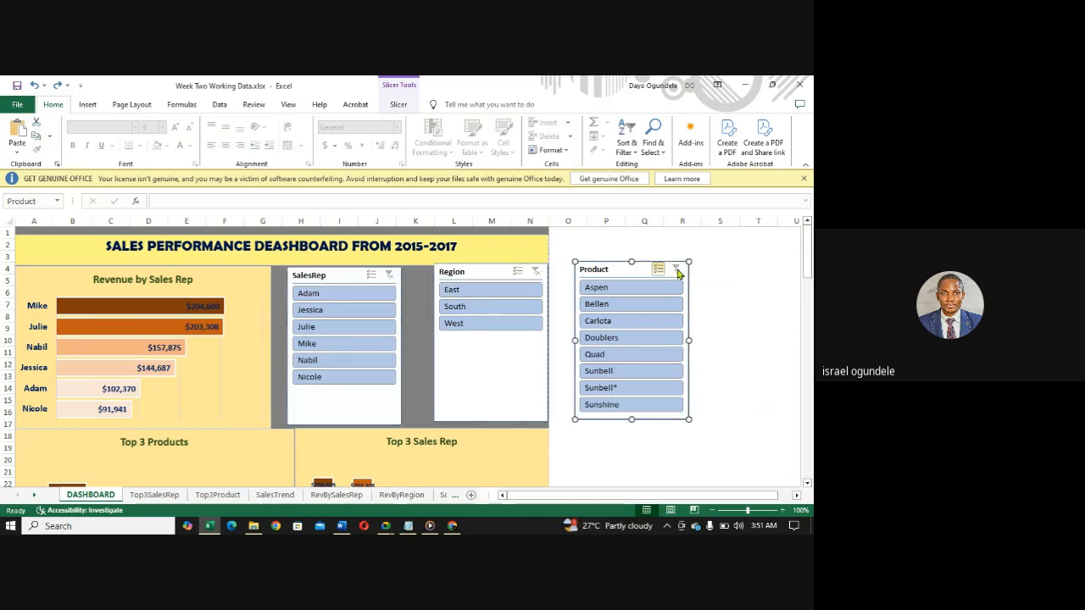
right_click(658, 277)
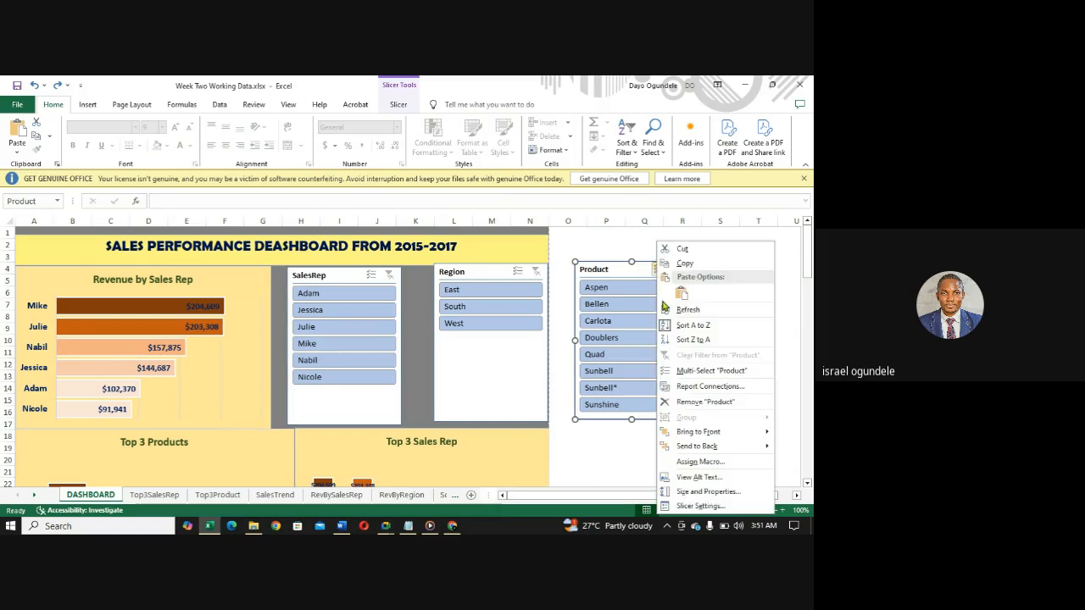
click(682, 392)
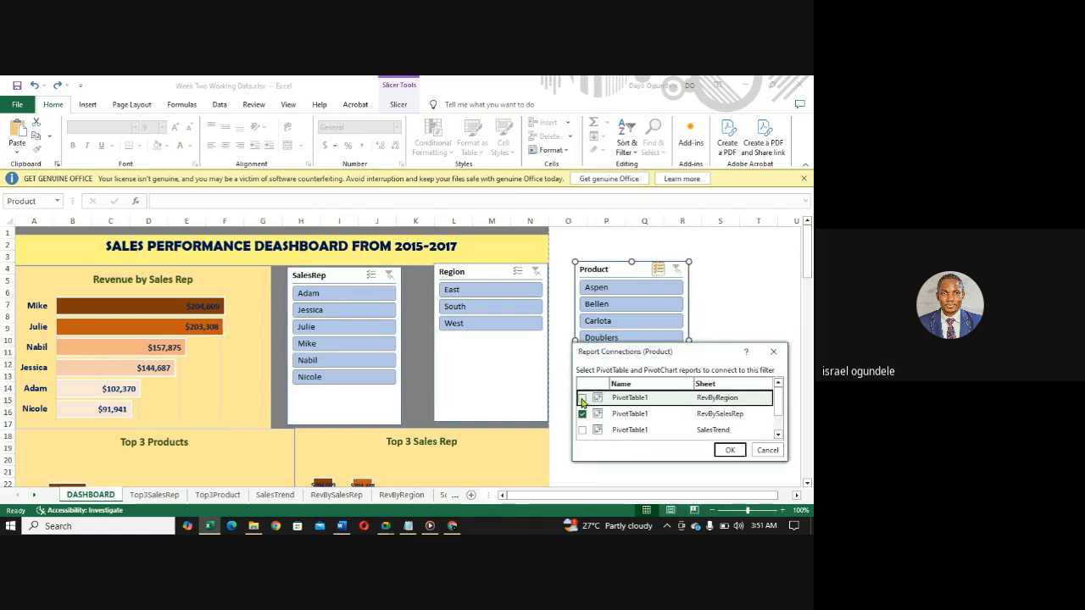
click(582, 430)
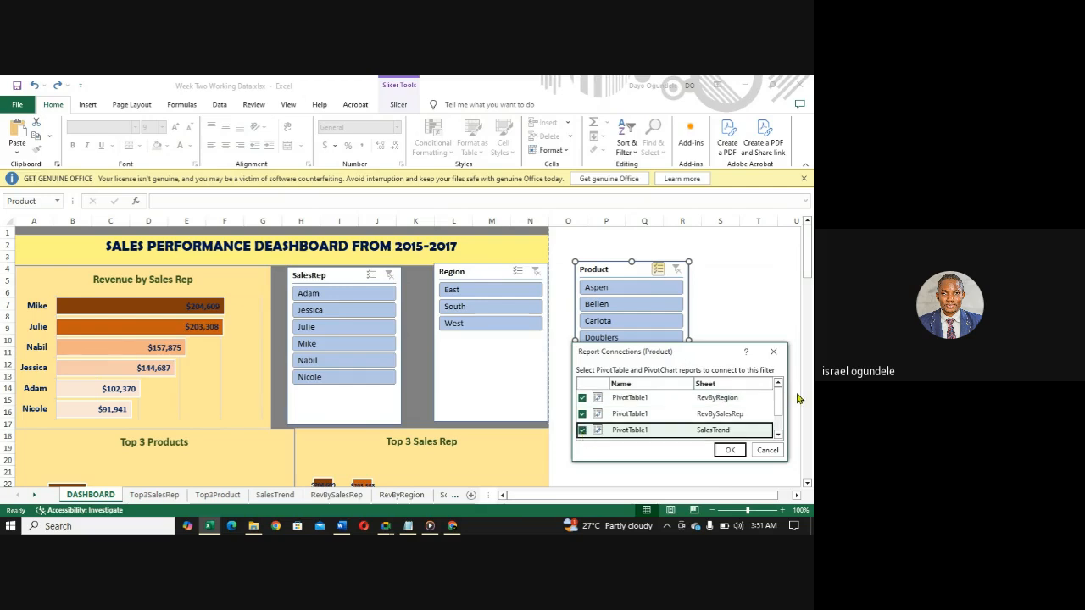
scroll(779, 405, down, 2)
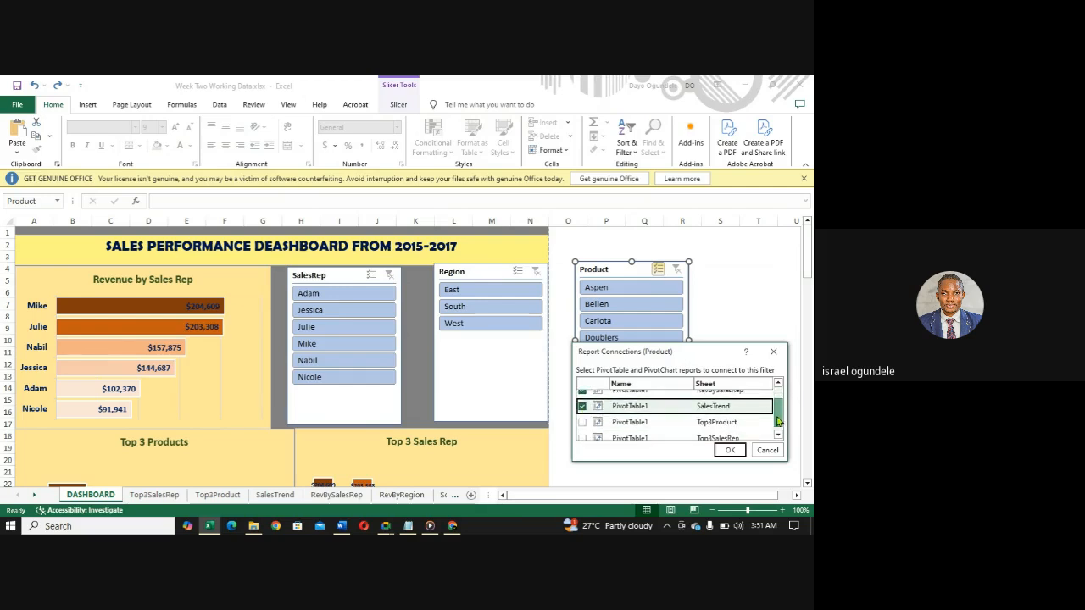
click(583, 416)
click(583, 432)
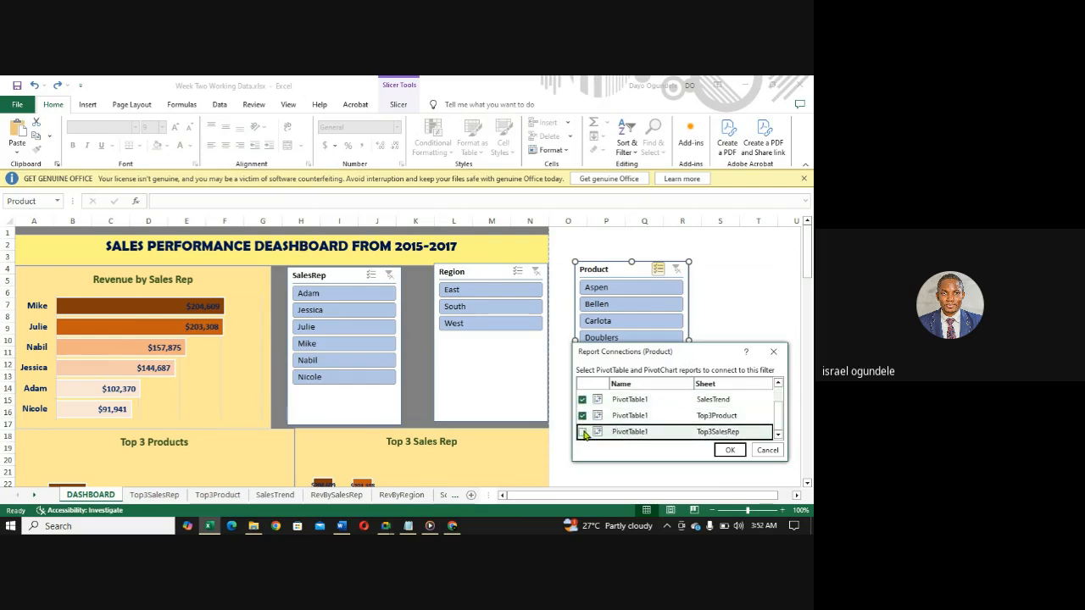
click(725, 451)
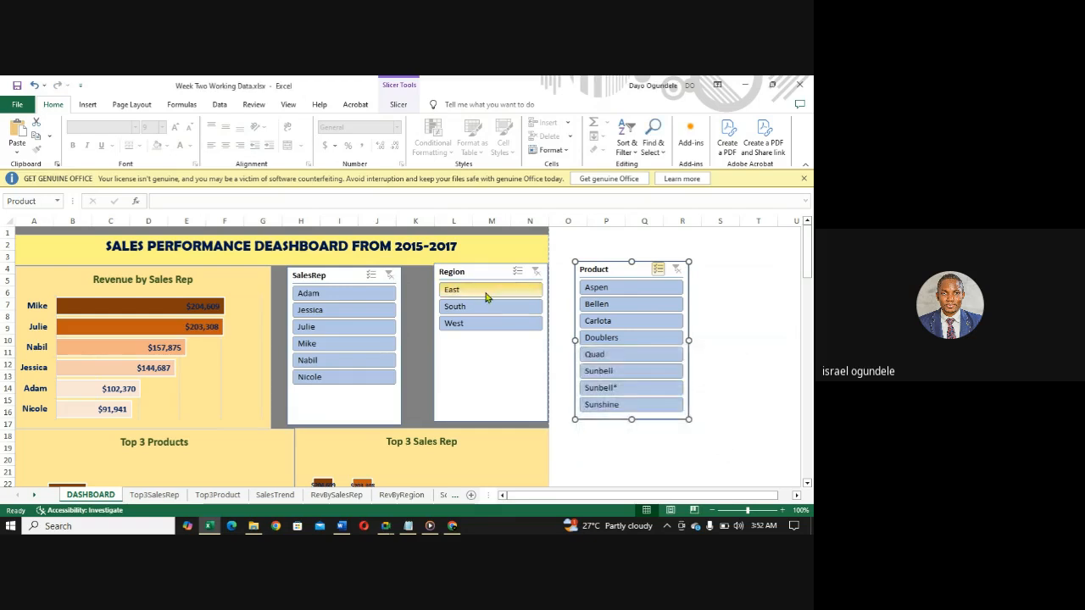
- Check which pivot tables are connected to the Region and SalesRep slicers in their Report Connections
right_click(517, 271)
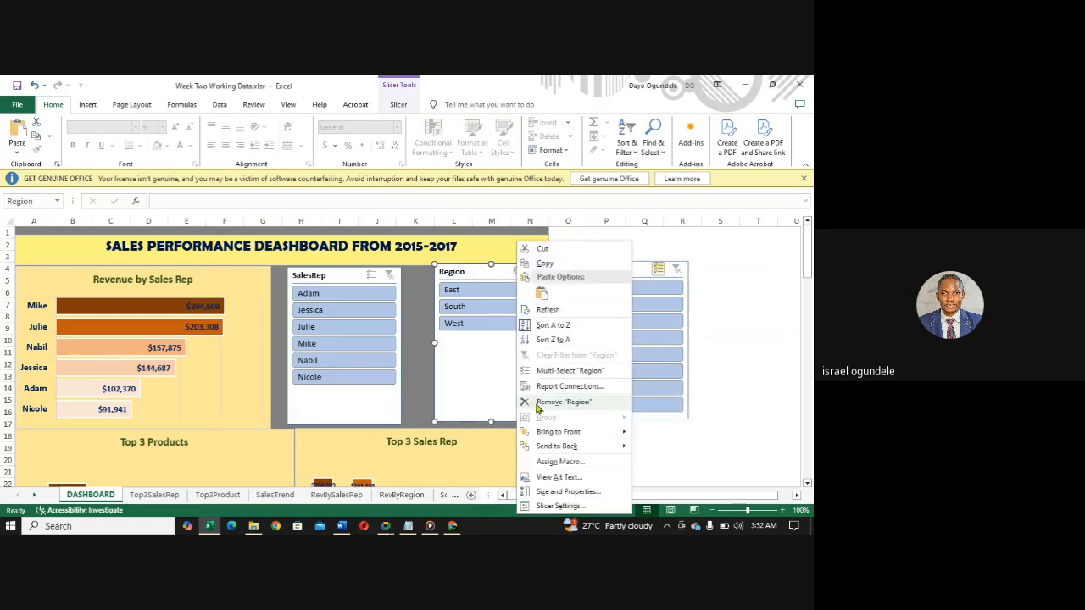
click(548, 386)
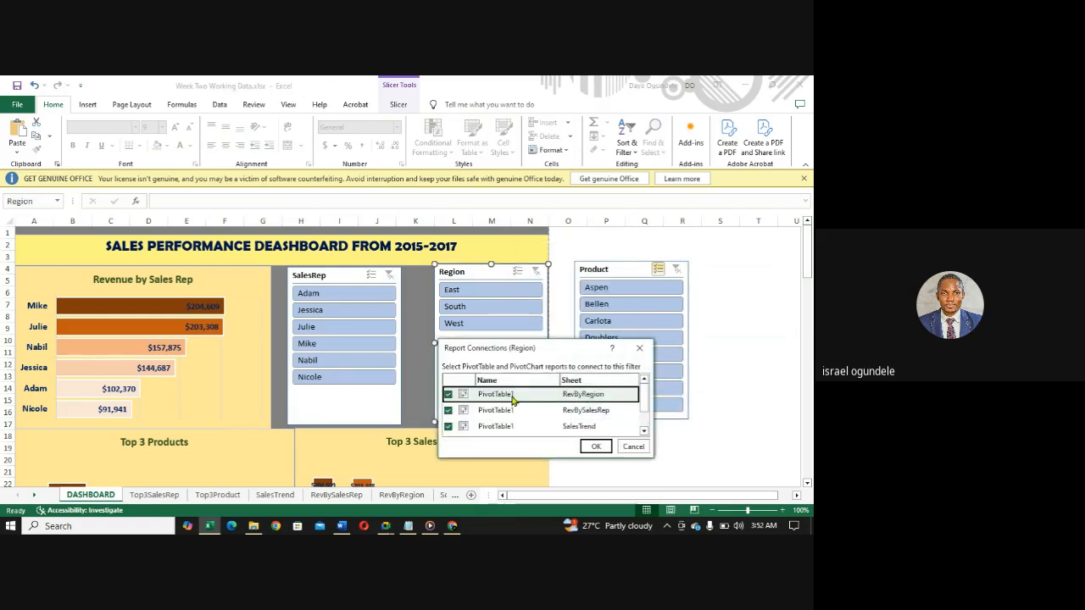
drag(643, 405, 644, 424)
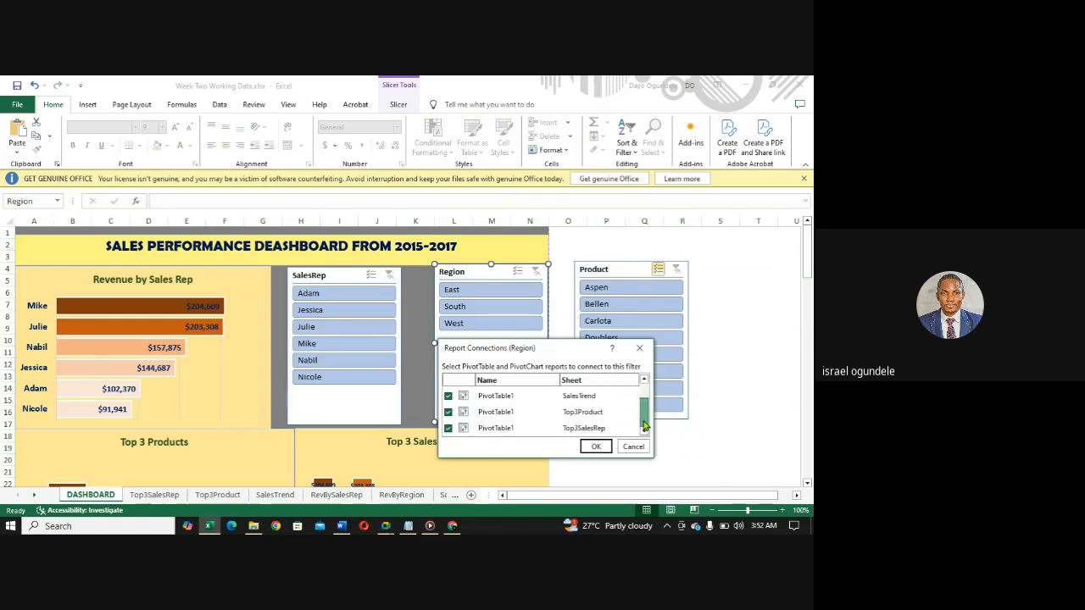
click(640, 347)
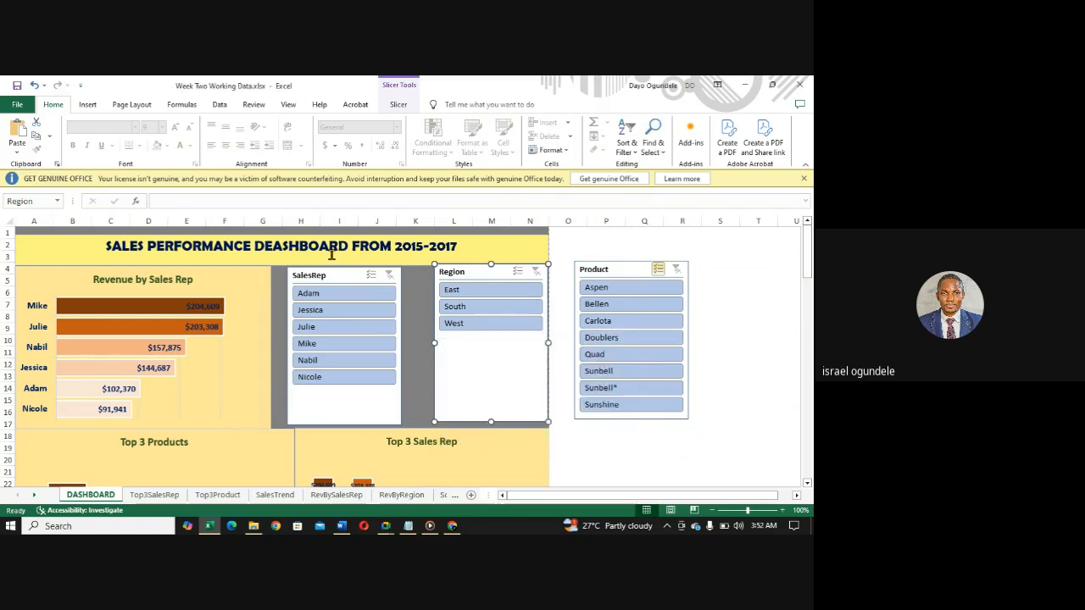
right_click(343, 277)
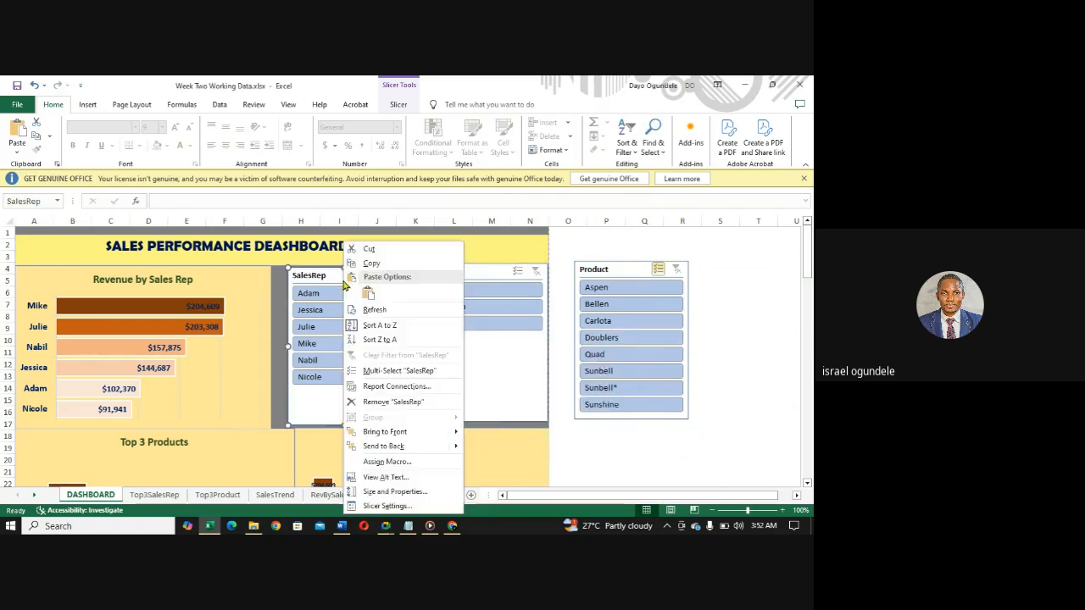
click(376, 394)
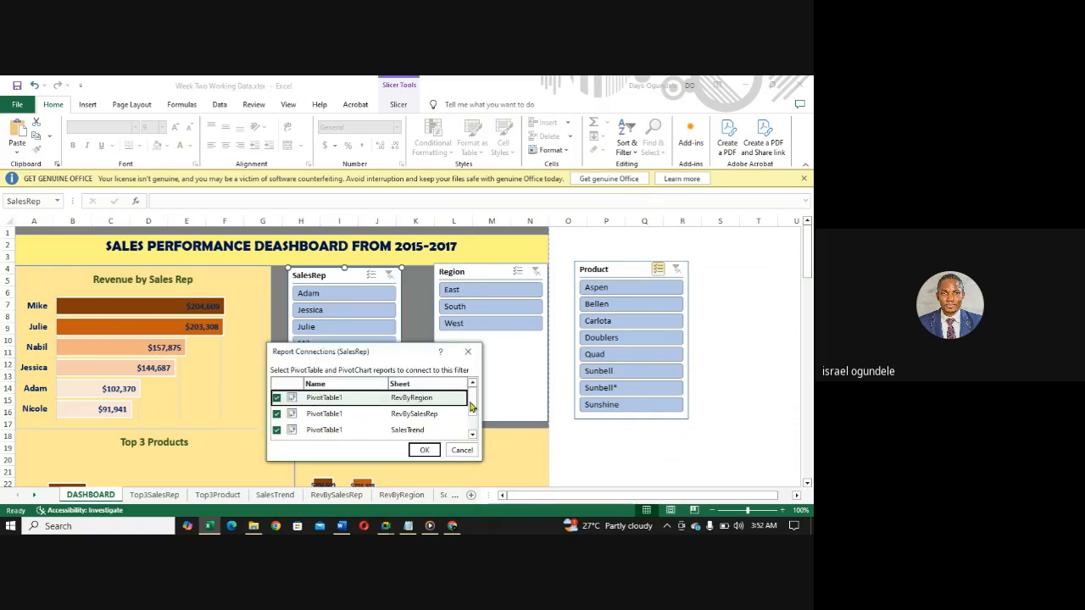
drag(472, 407, 472, 436)
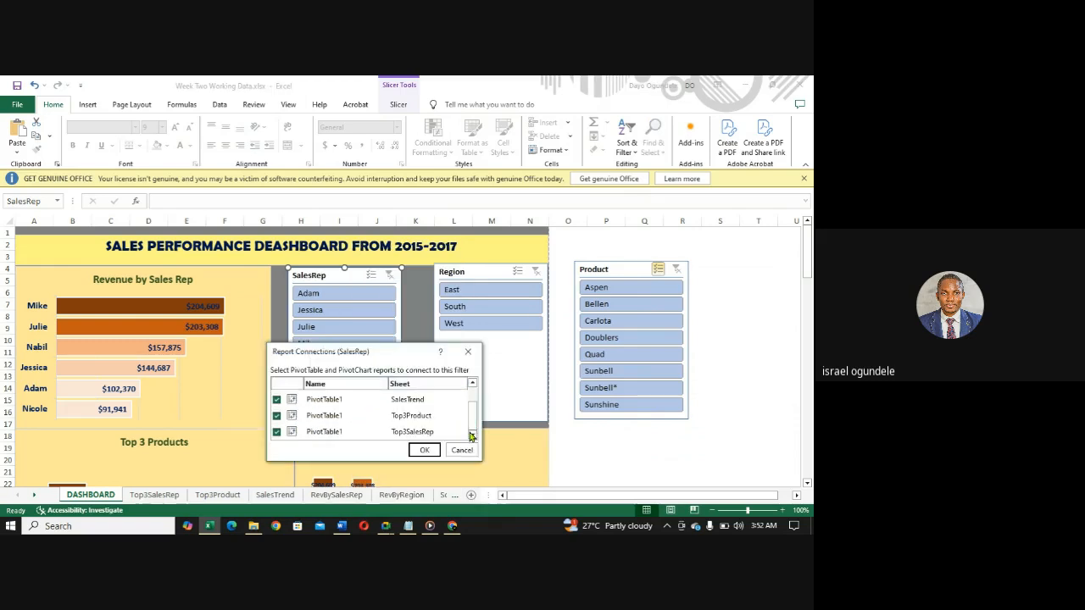
click(424, 450)
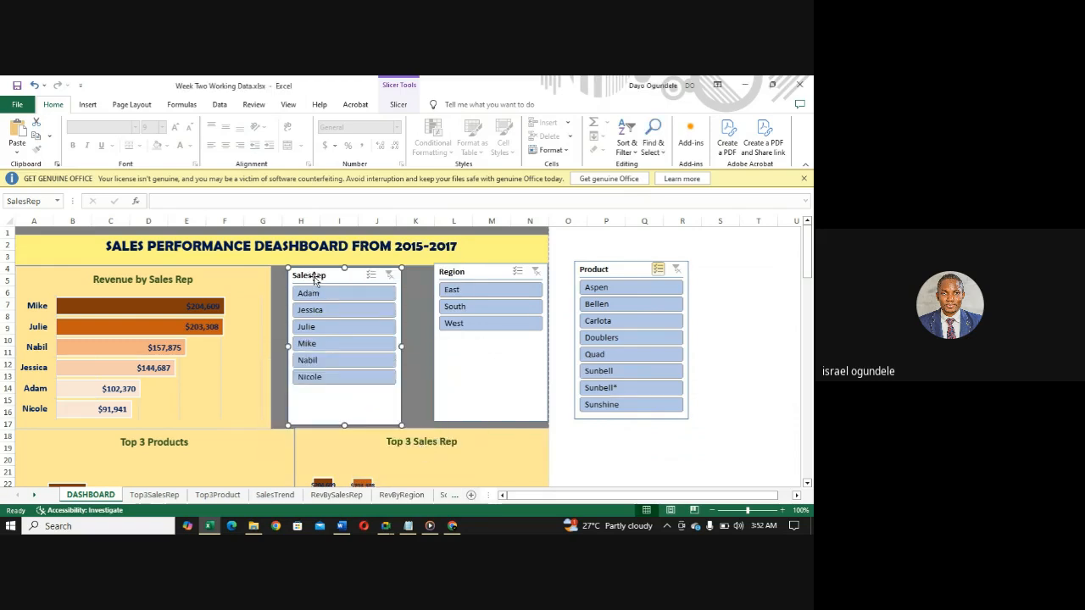
- Place the SalesRep and Region slicers side by side next to the Revenue by Sales Rep chart and narrow both, SalesRep to about 1.64" wide
drag(315, 275, 299, 276)
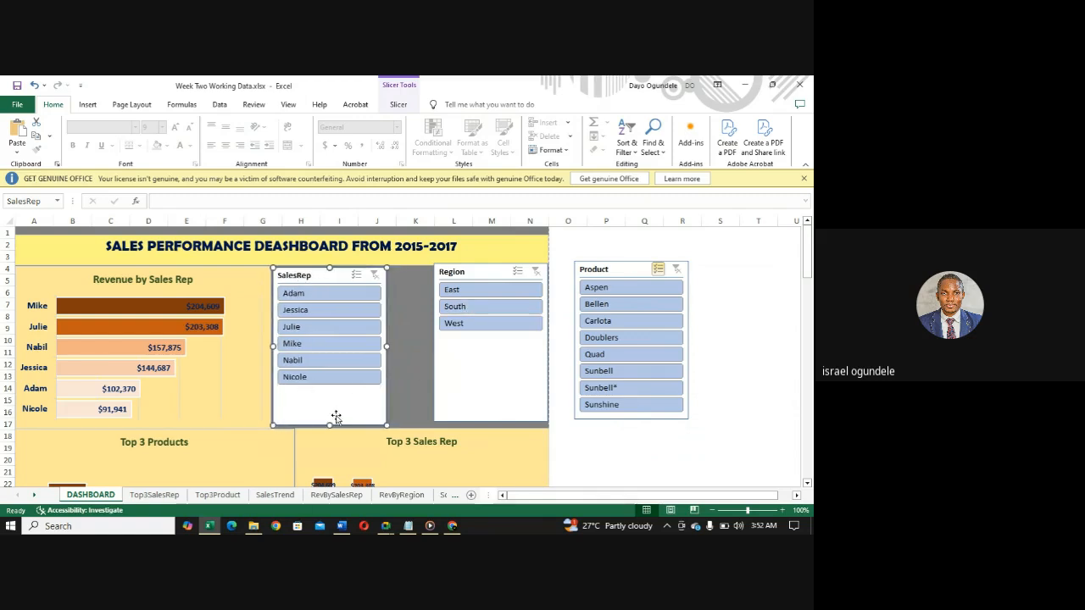
drag(385, 347, 365, 347)
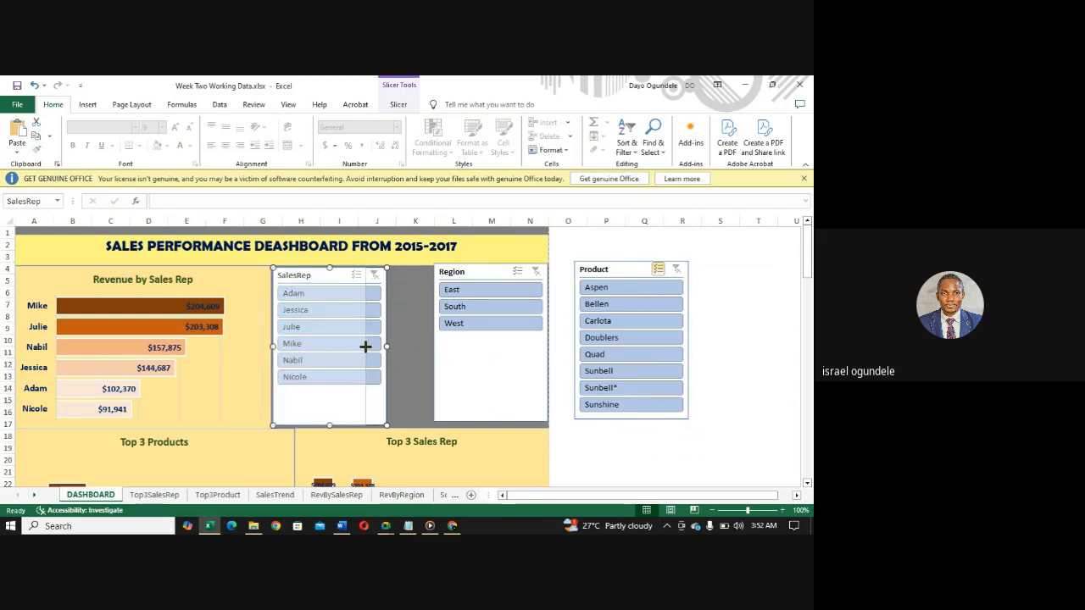
drag(491, 271, 424, 274)
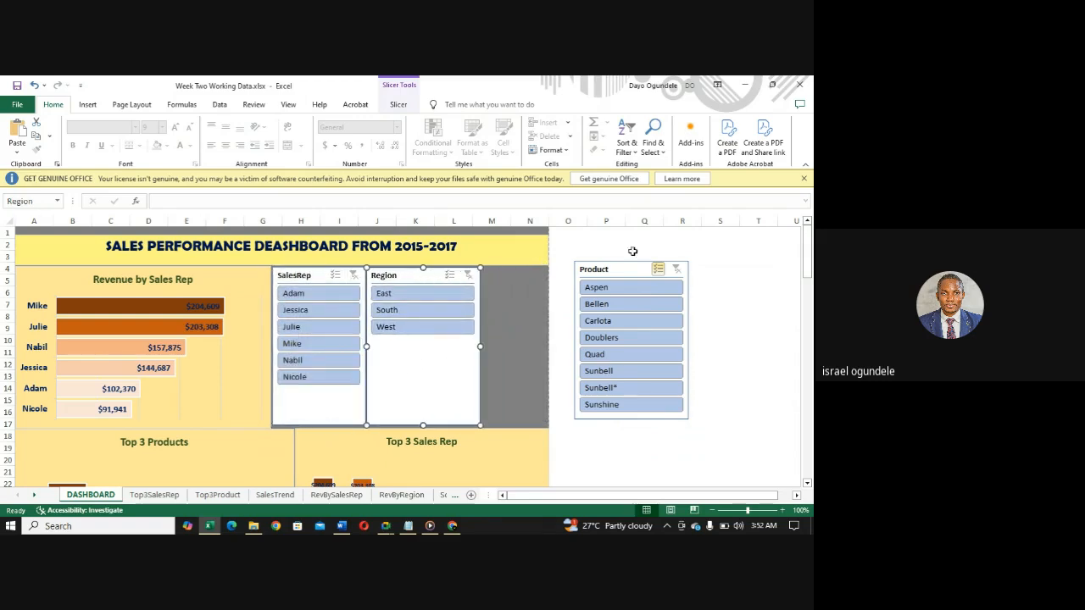
drag(629, 272, 541, 272)
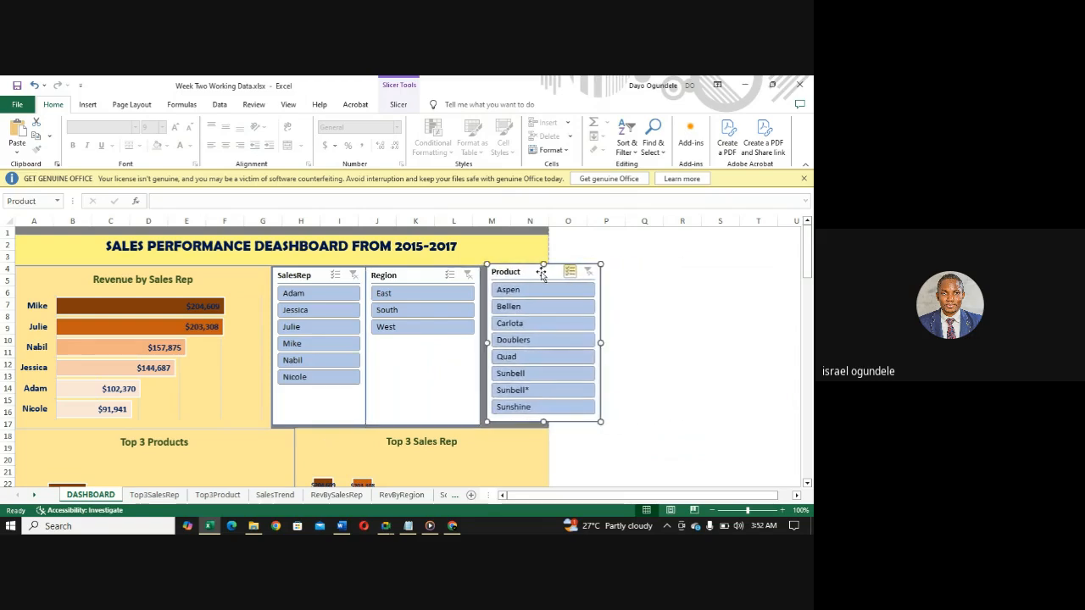
click(472, 350)
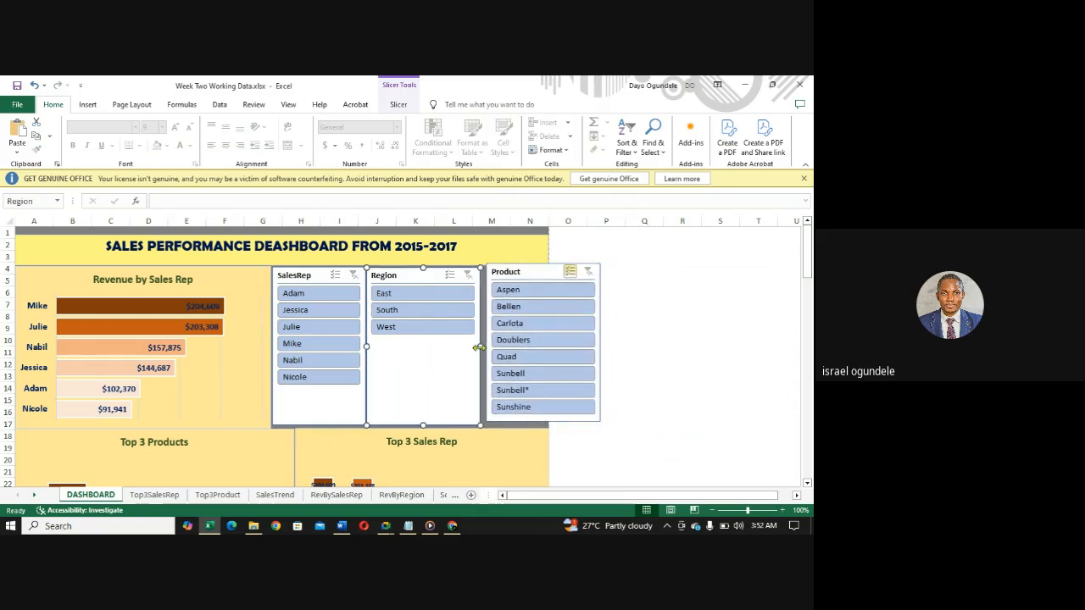
drag(479, 347, 443, 345)
- Fit the Product slicer, about 1.56" wide, between the Region slicer and column N's edge, and widen Region to about 1.66" to meet it
drag(541, 272, 495, 272)
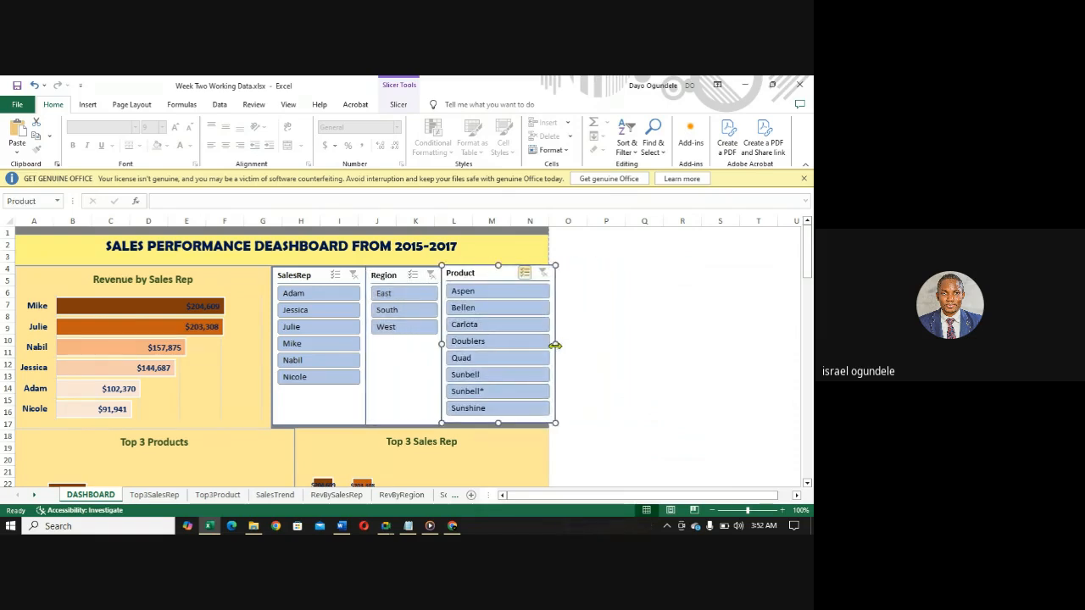
drag(556, 345, 548, 346)
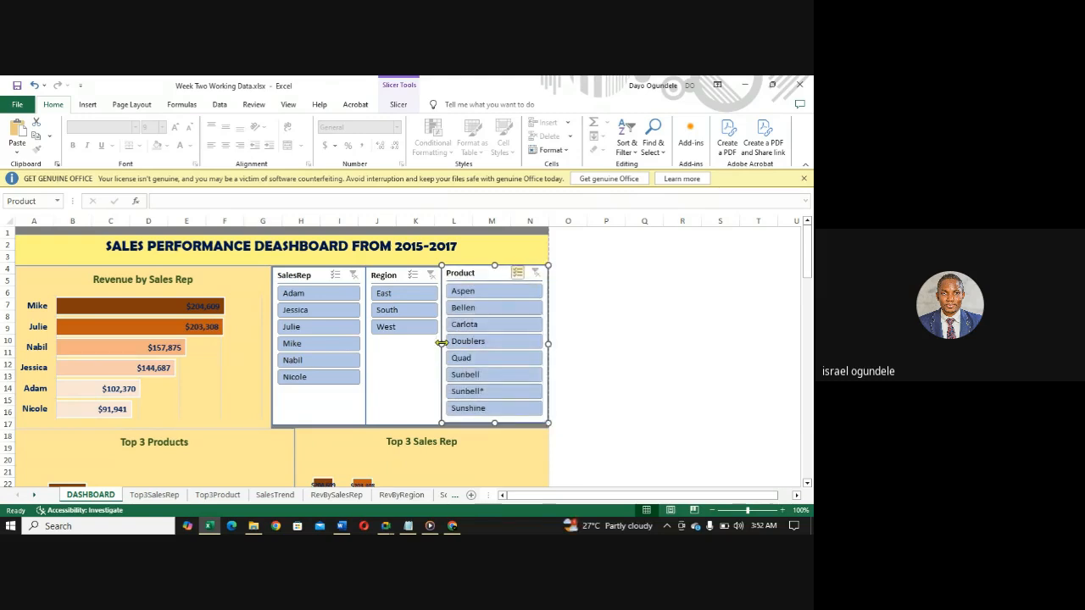
drag(442, 343, 459, 349)
click(415, 353)
right_click(425, 370)
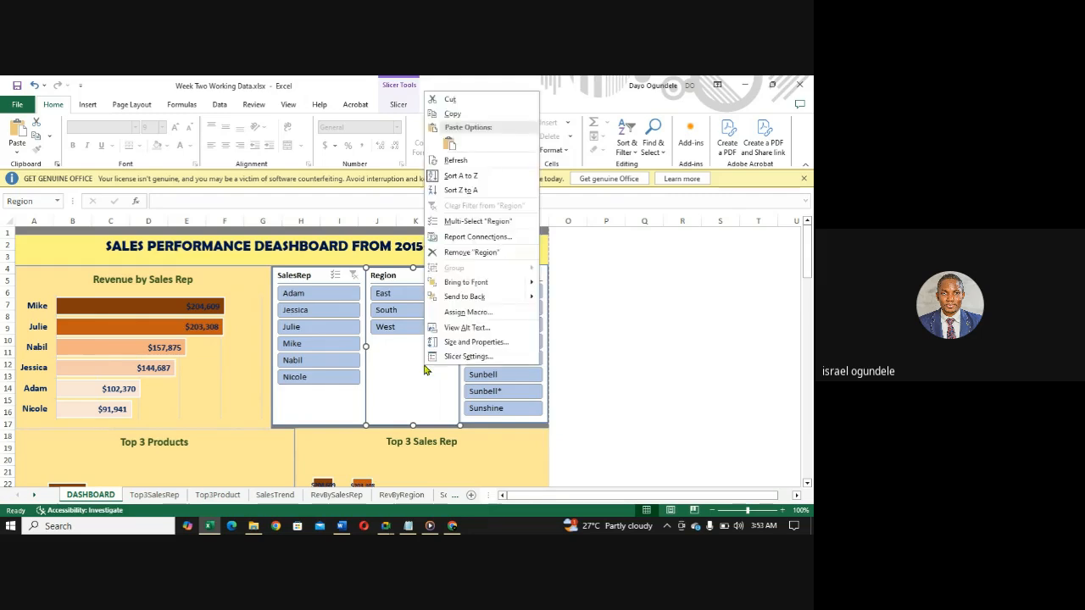
key(Escape)
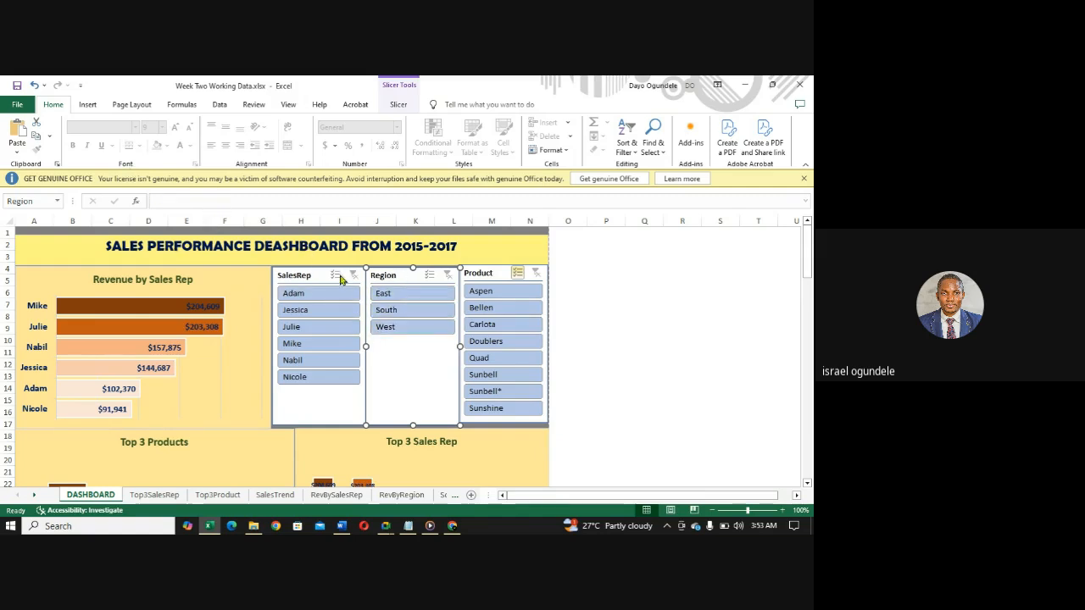
- Apply the light yellow slicer style to the SalesRep, Region and Product slicers
click(293, 277)
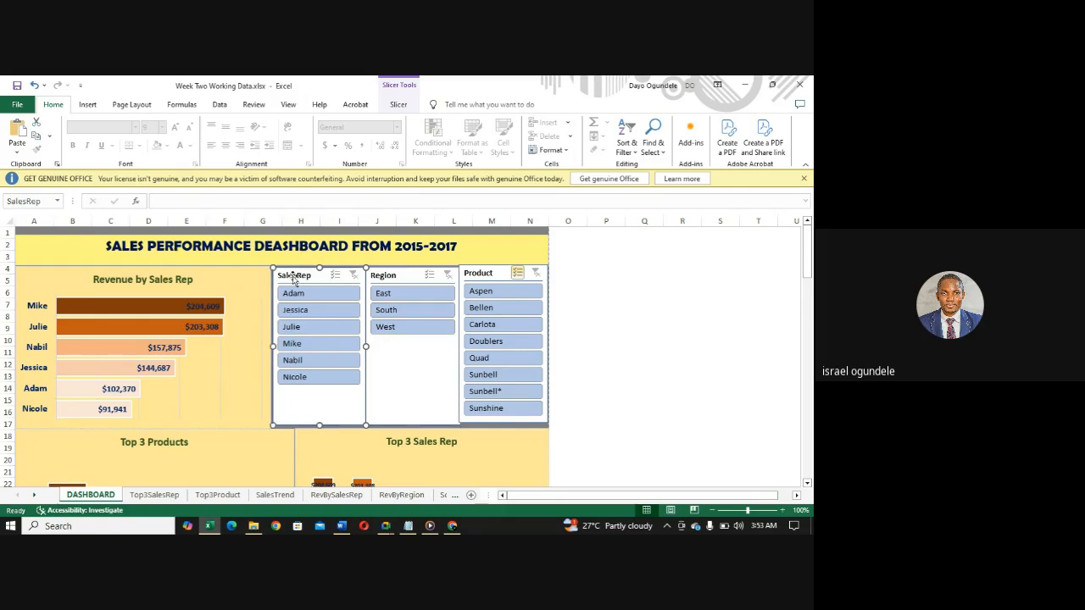
click(398, 104)
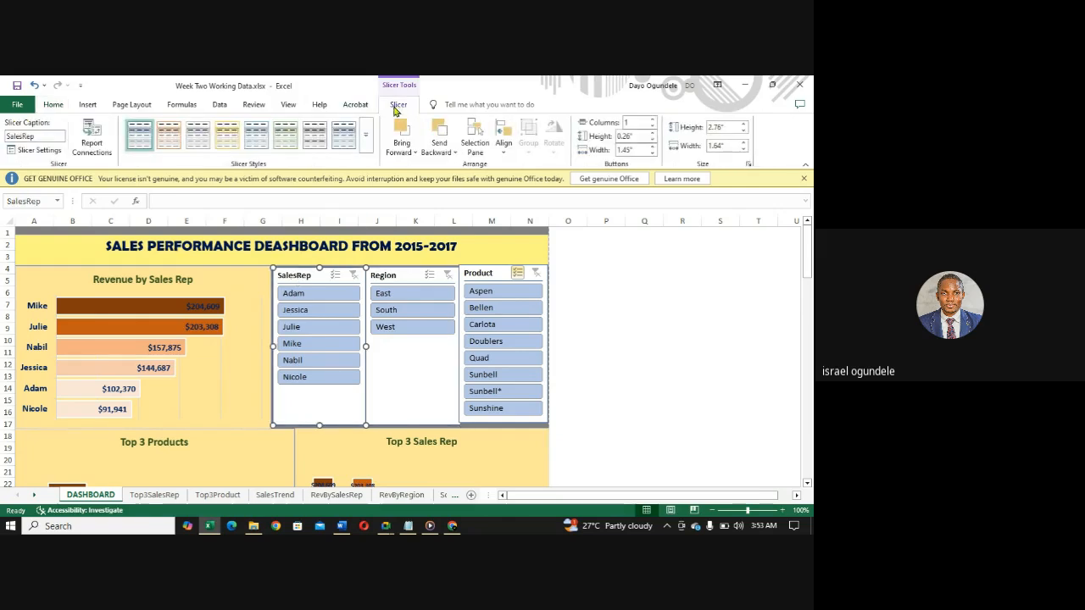
click(227, 145)
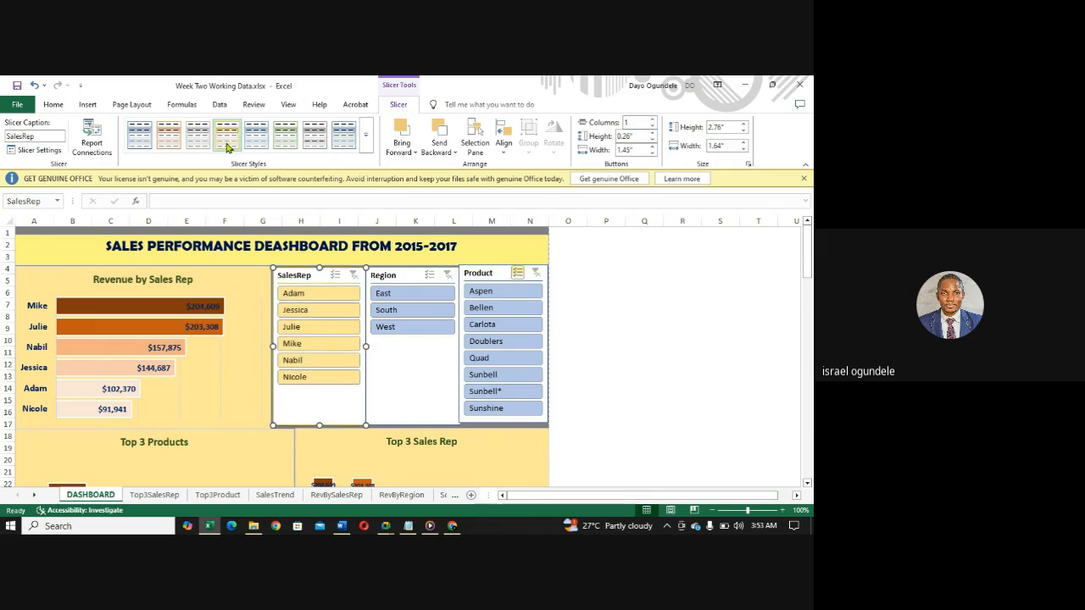
click(400, 278)
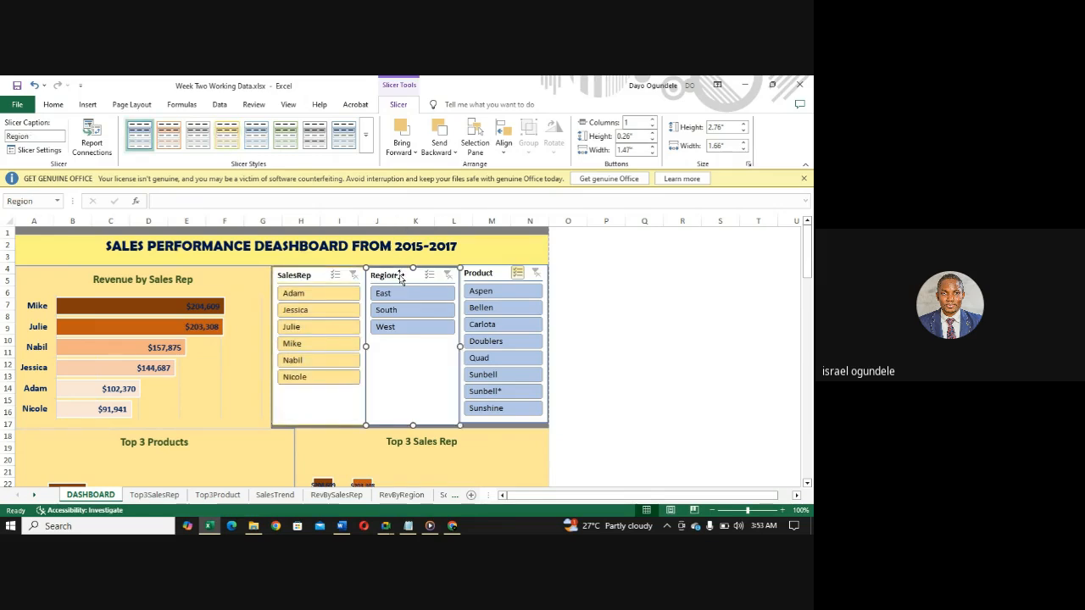
click(227, 140)
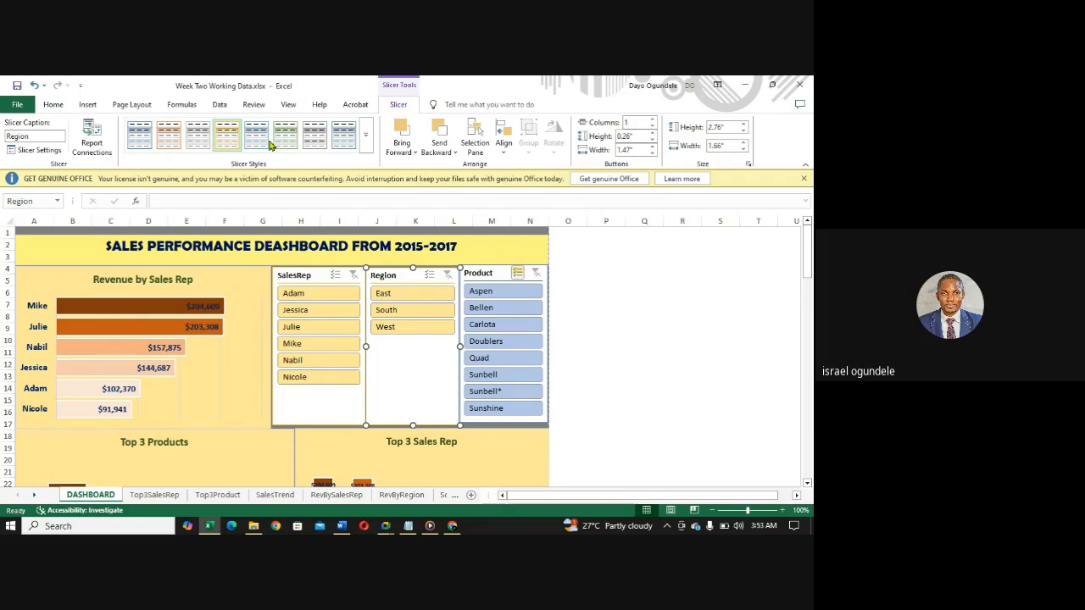
click(491, 274)
click(228, 135)
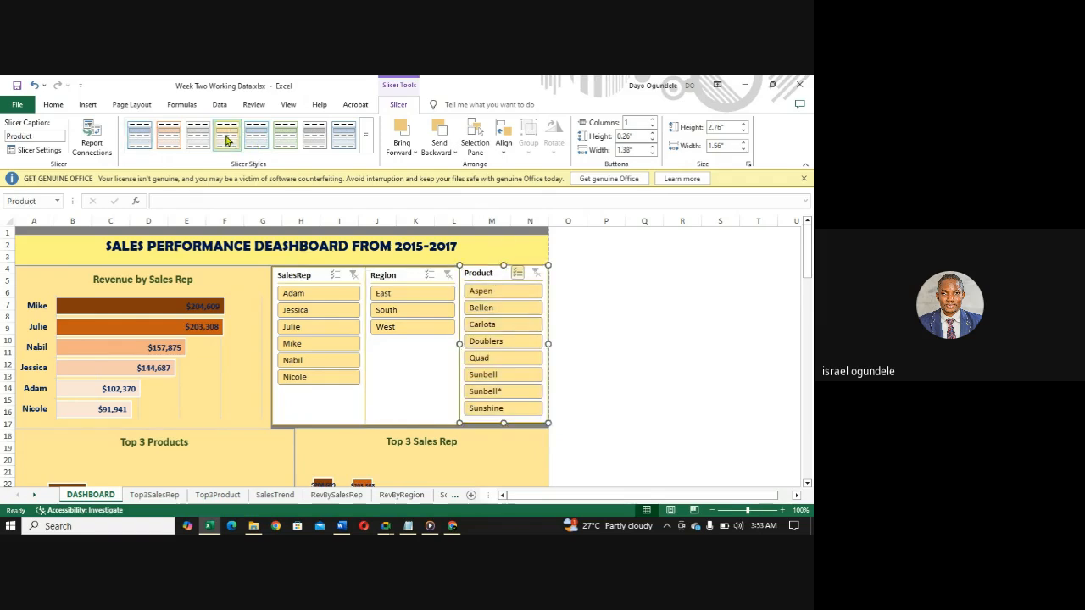
click(404, 399)
right_click(405, 398)
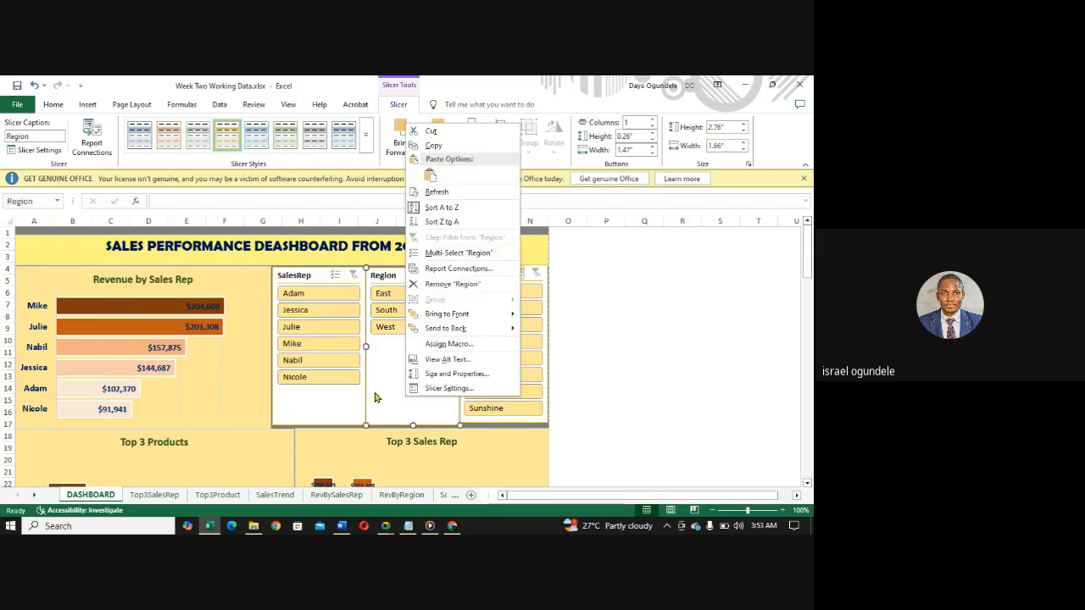
click(376, 397)
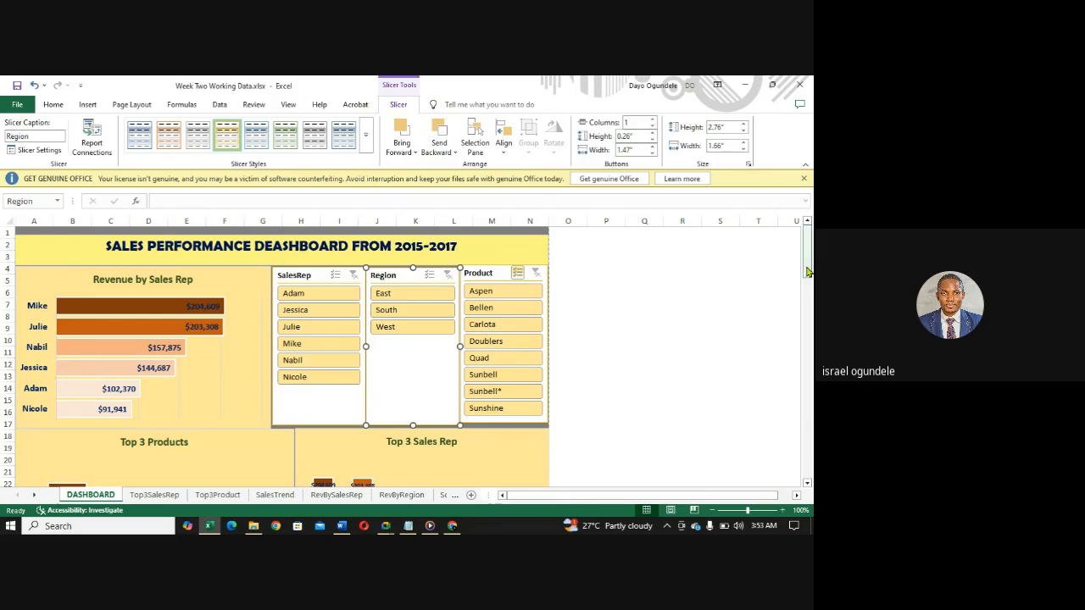
mouse_move(807, 271)
mouse_down()
mouse_move(808, 350)
mouse_move(807, 253)
mouse_up()
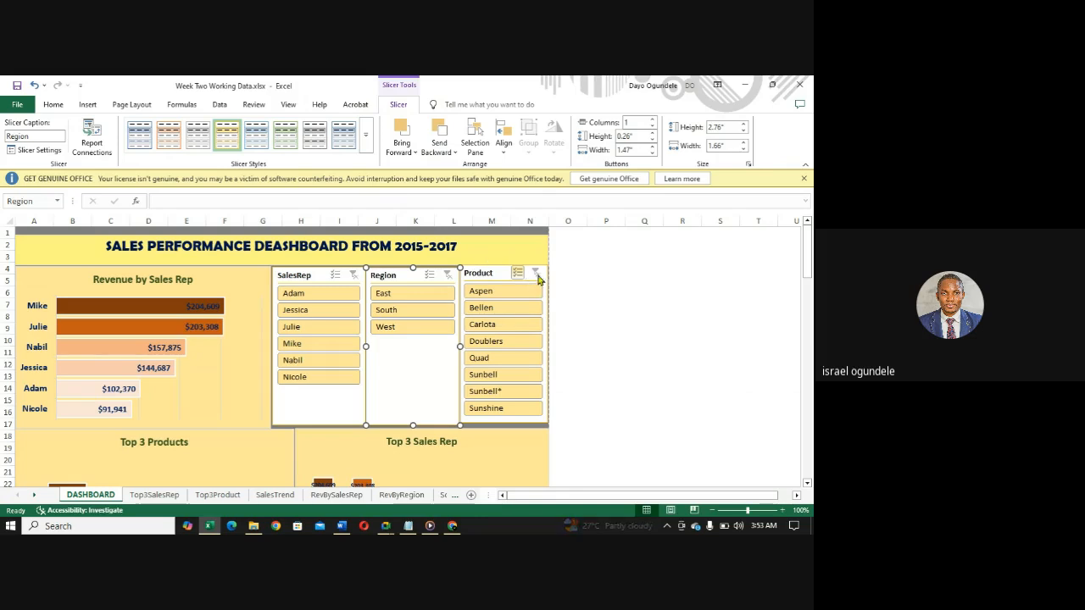
click(496, 249)
- Examine the Revenue by Region pie and Sales Trend chart further down the dashboard
mouse_move(807, 252)
mouse_down()
mouse_move(803, 354)
mouse_move(803, 334)
mouse_up()
click(111, 322)
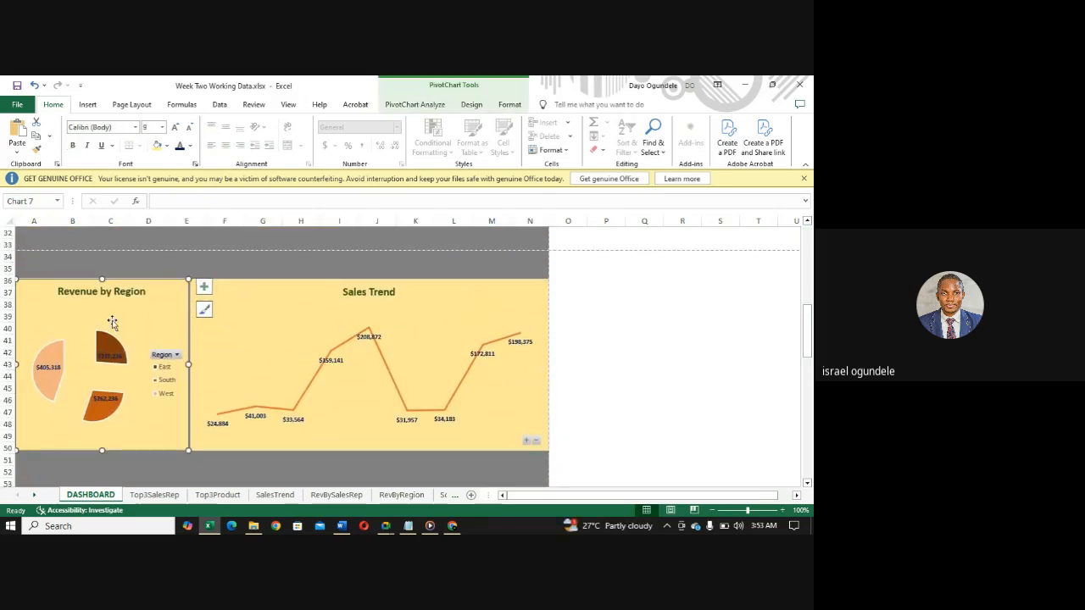
click(76, 368)
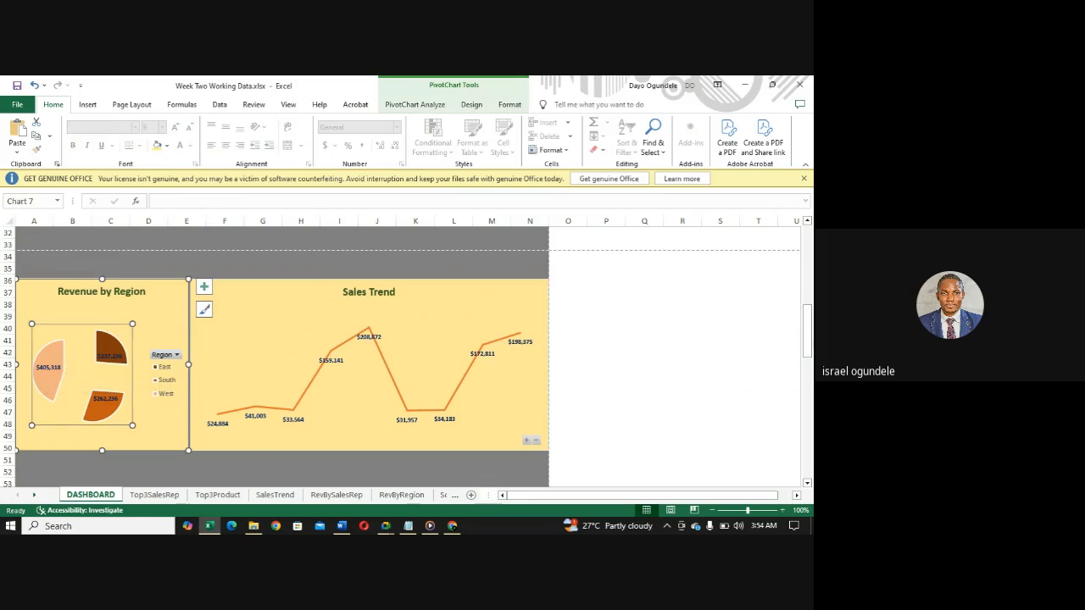
drag(807, 330, 803, 230)
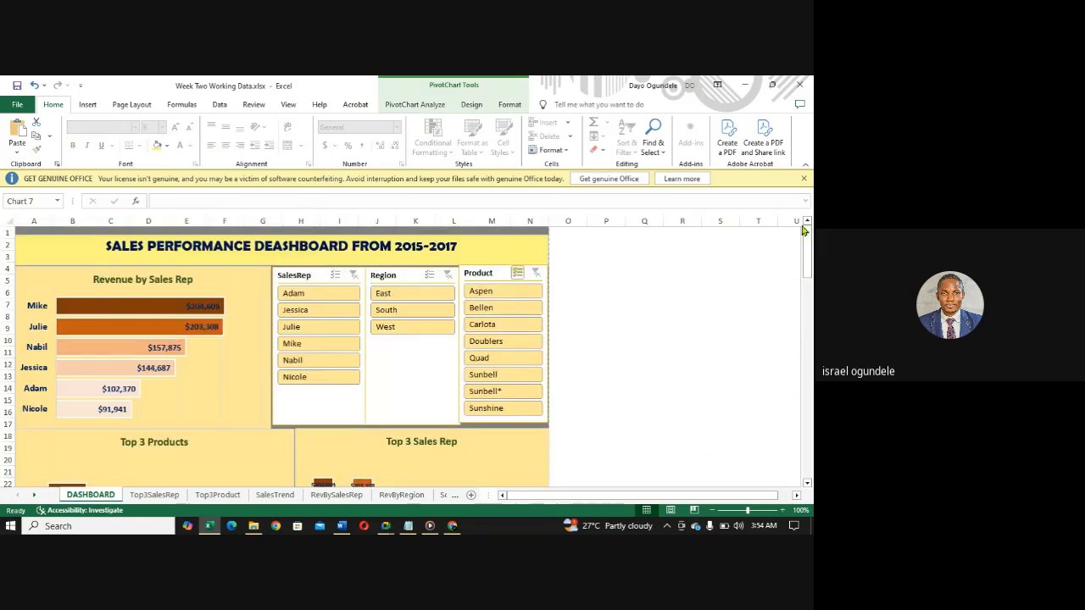
- Undo the yellow slicer styling and the recent resizing and repositioning of the SalesRep, Region and Product slicers
key(ctrl+z)
key(ctrl+z)
key(ctrl+z)
key(ctrl+z)
key(ctrl+z)
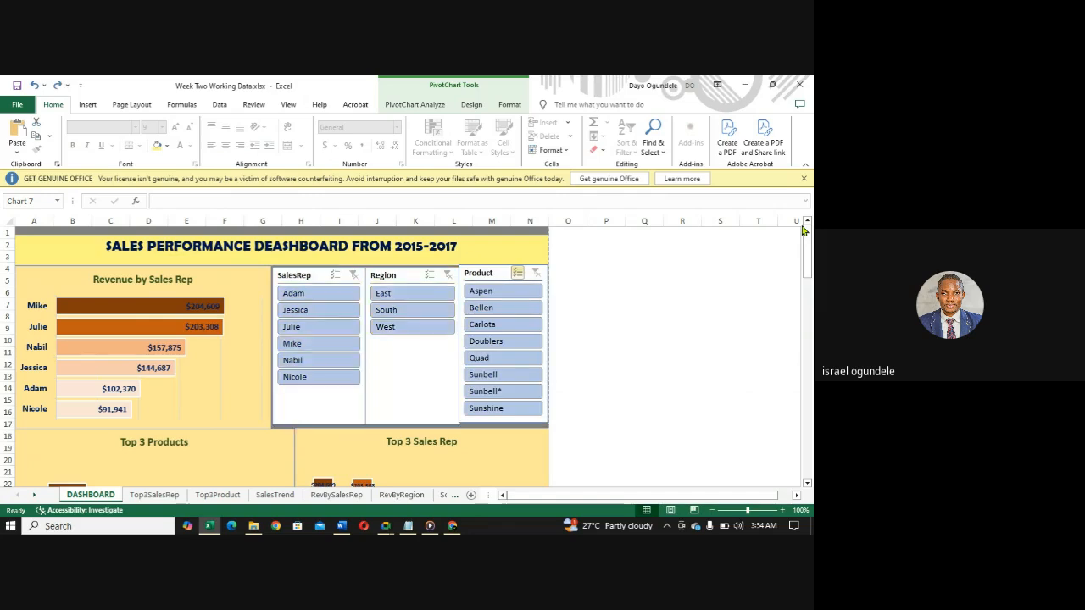
key(ctrl+z)
key(ctrl+z)
key(ctrl+z)
key(ctrl+z)
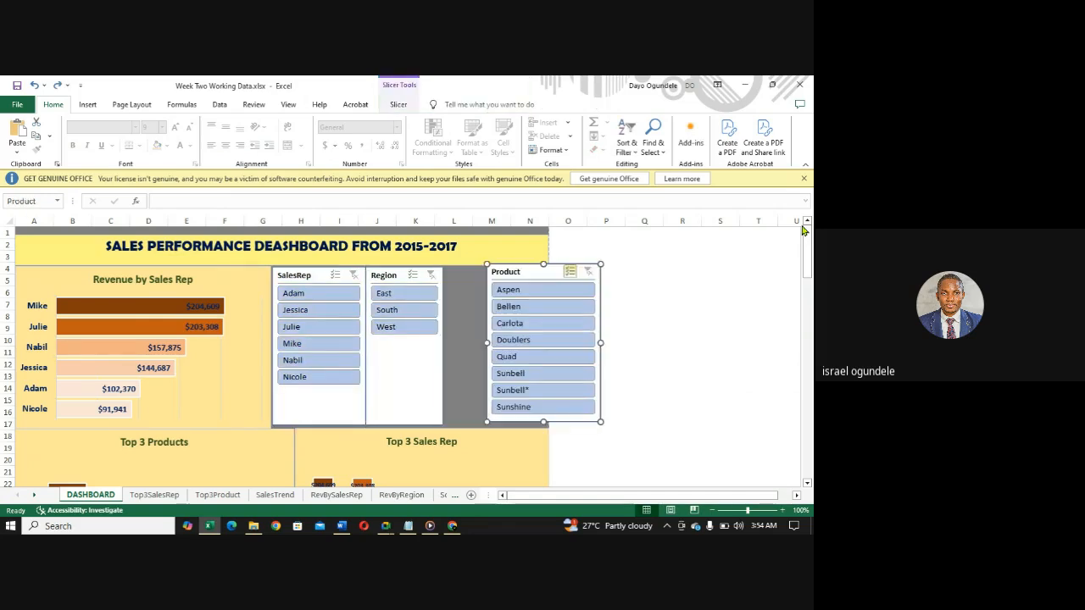
key(ctrl+z)
key(ctrl+z)
key(ctrl+z)
key(ctrl+z)
key(ctrl+z)
key(ctrl+z)
key(ctrl+z)
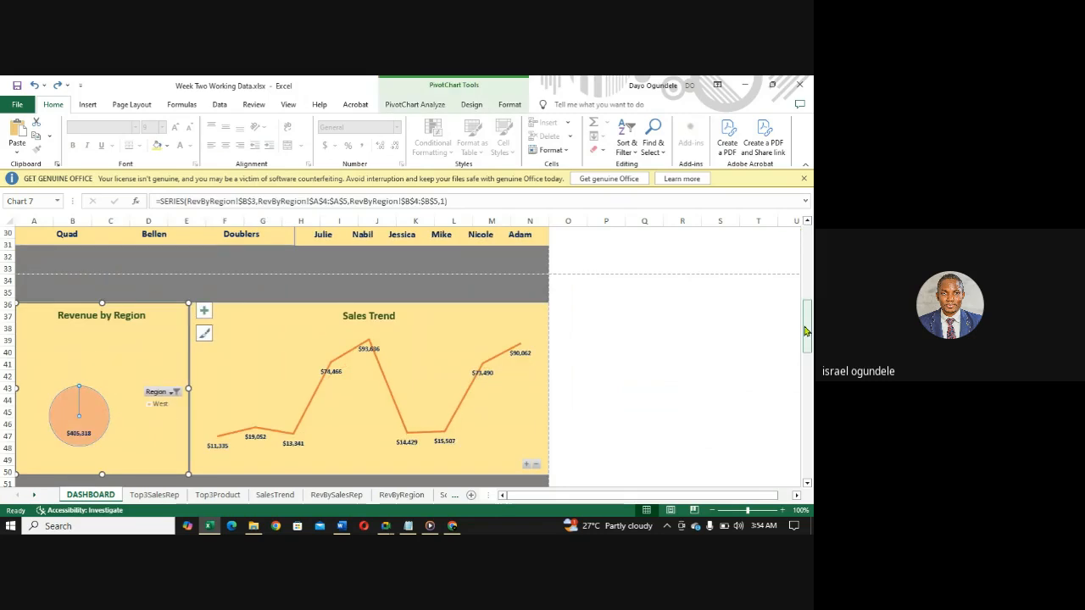
- Try clearing the Region slicer's filter and check the Revenue by Region and Sales Trend charts
drag(806, 326, 803, 257)
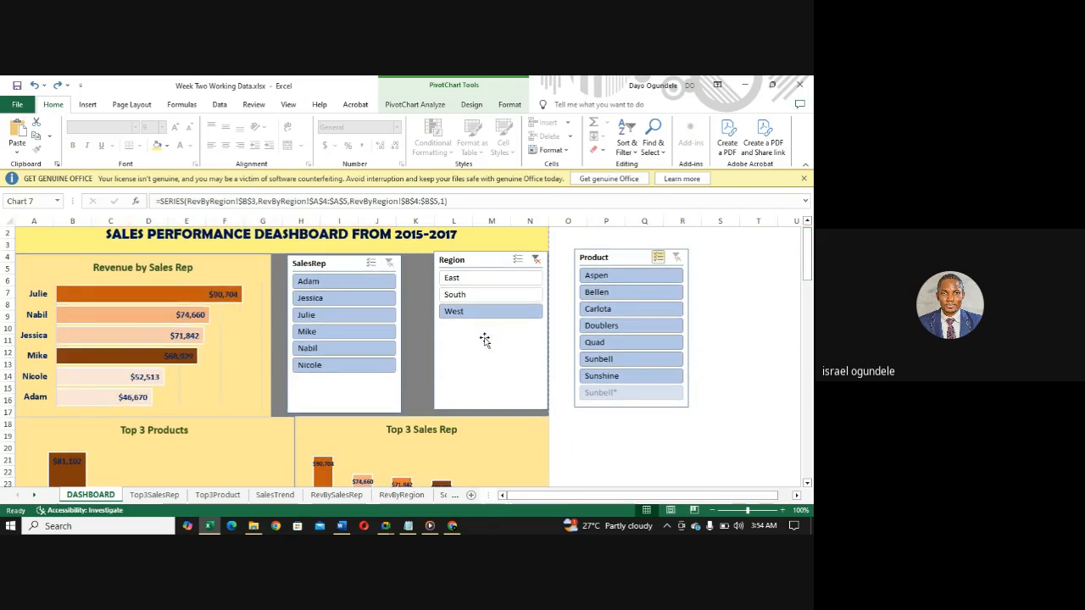
click(535, 264)
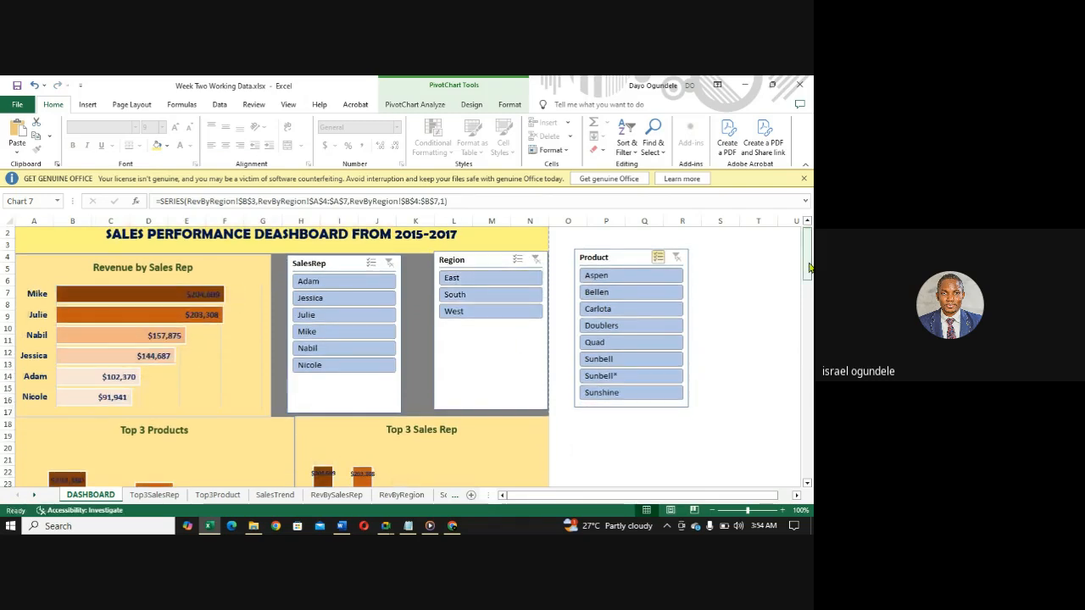
mouse_move(809, 268)
mouse_down()
mouse_move(810, 297)
mouse_move(807, 267)
mouse_up()
scroll(807, 267, down, 9)
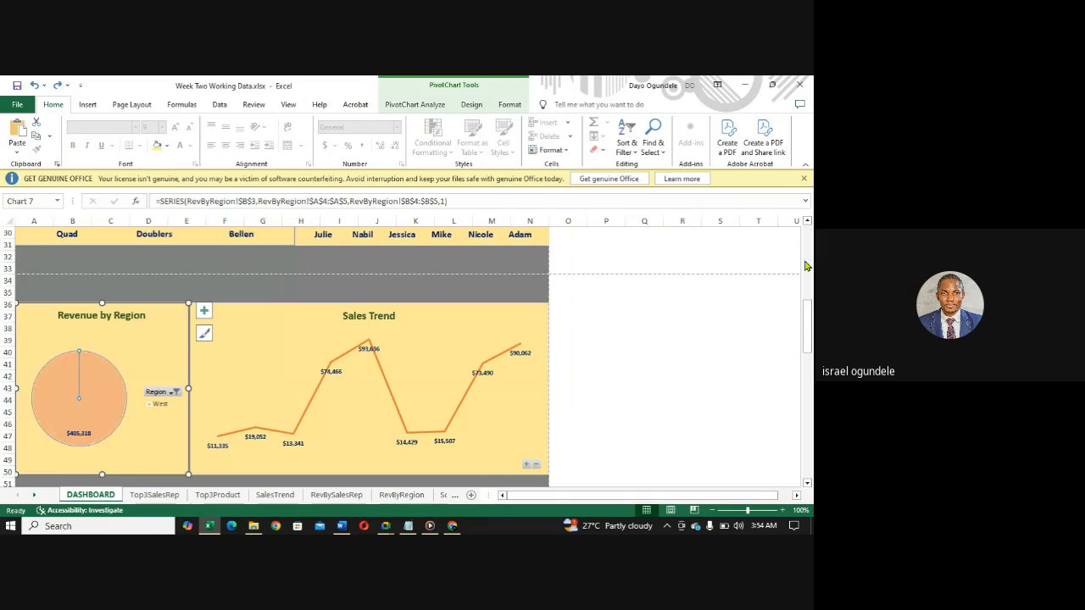
scroll(807, 267, up, 9)
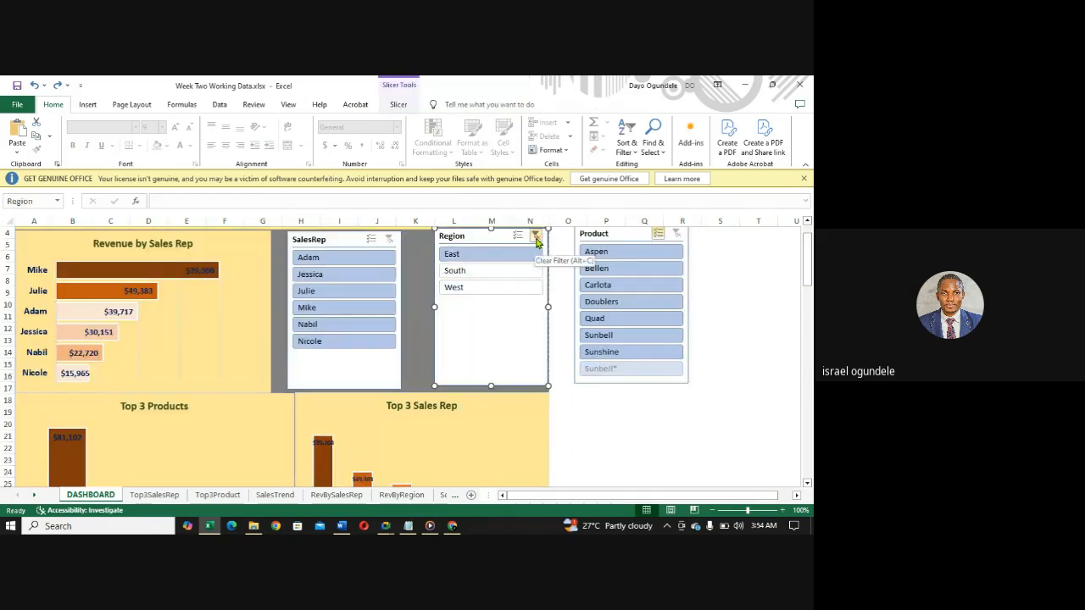
- Try clearing the SalesRep slicer's Nicole filter to check the dashboard charts, and undo the clearing
drag(806, 246, 808, 273)
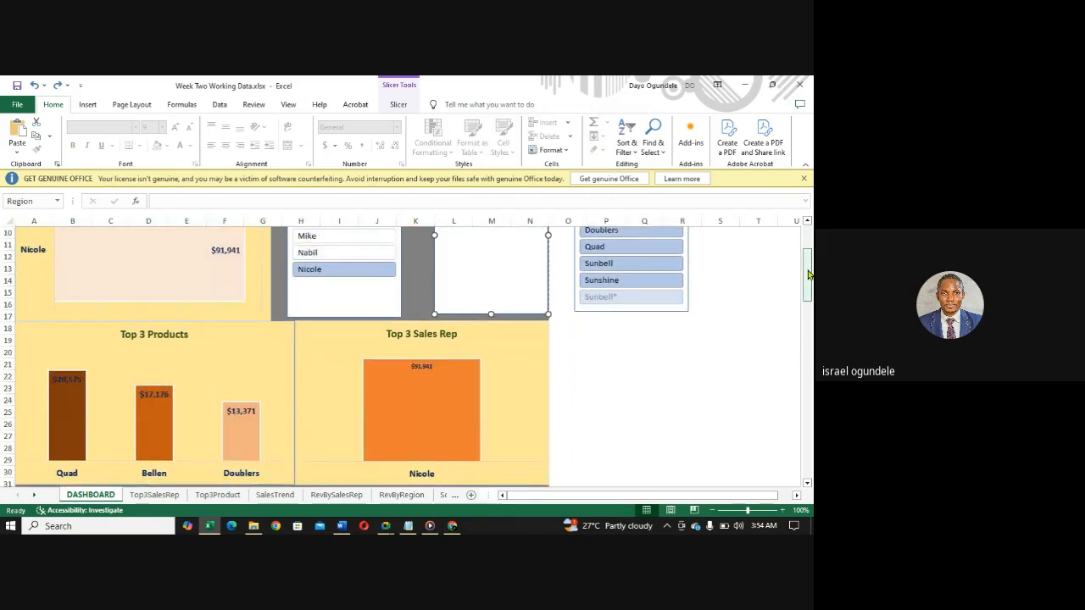
drag(808, 274, 806, 254)
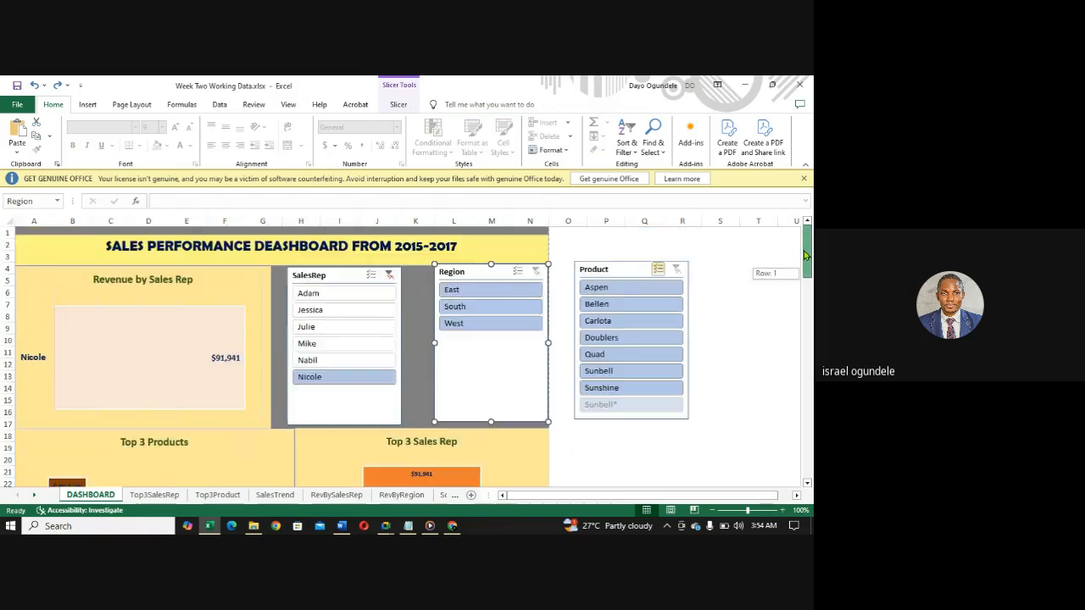
click(390, 276)
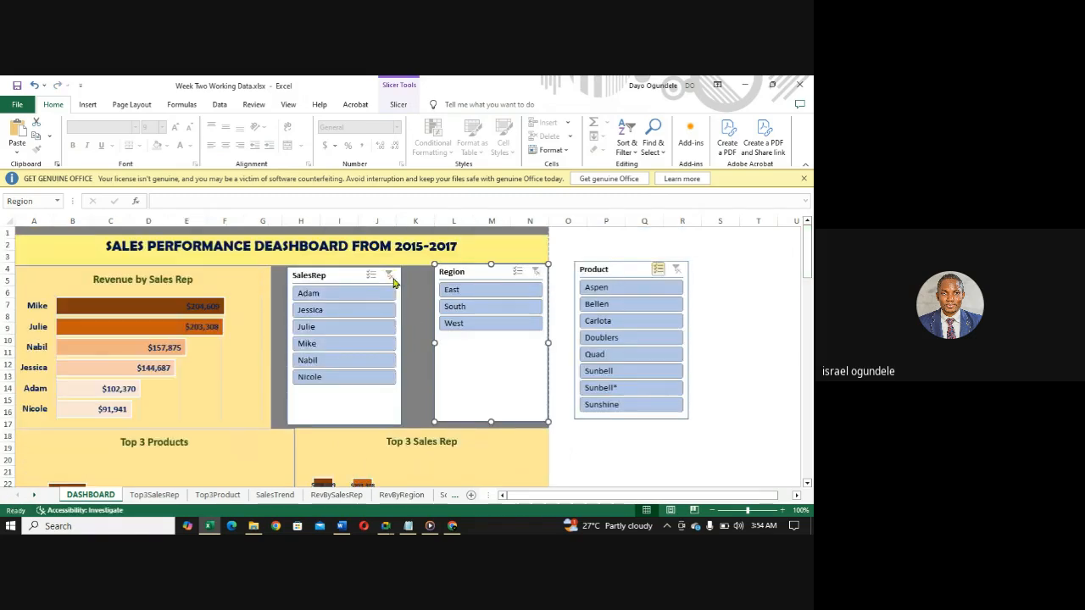
drag(806, 273, 808, 290)
key(ctrl+z)
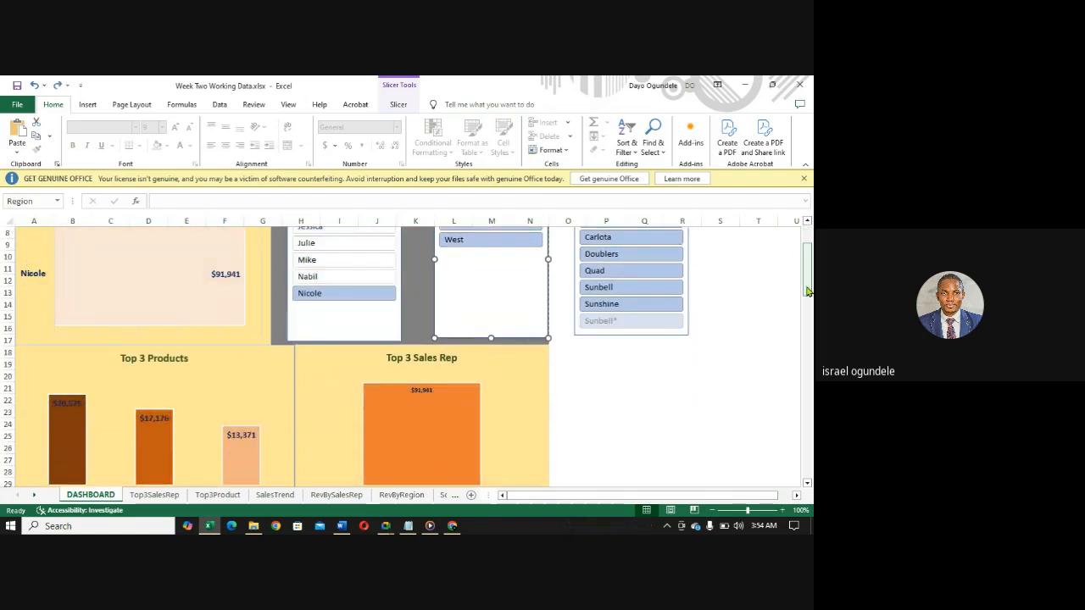
scroll(808, 291, down, 1)
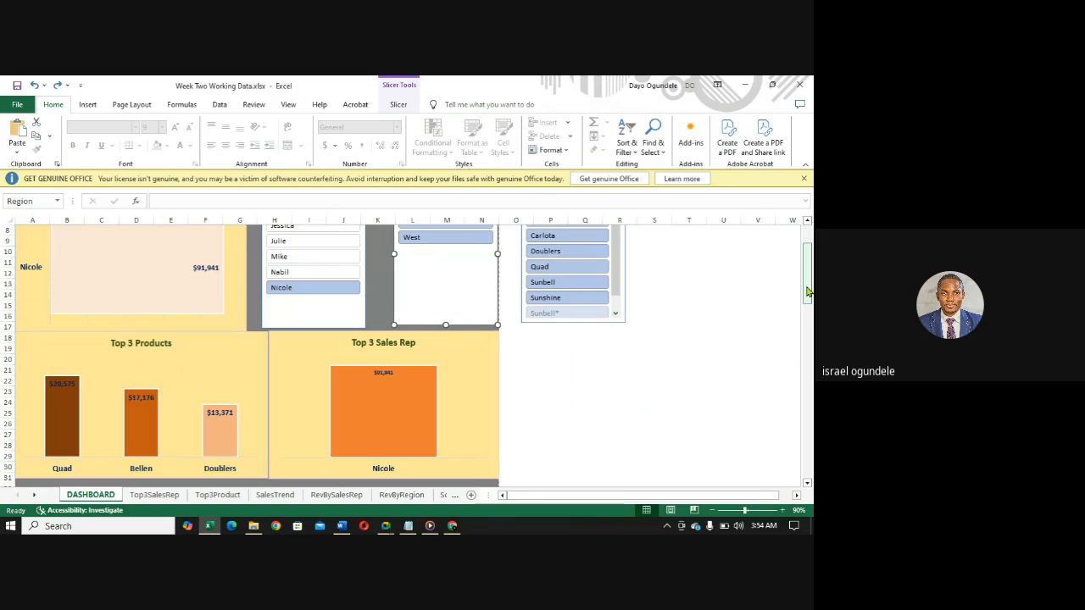
drag(808, 291, 801, 270)
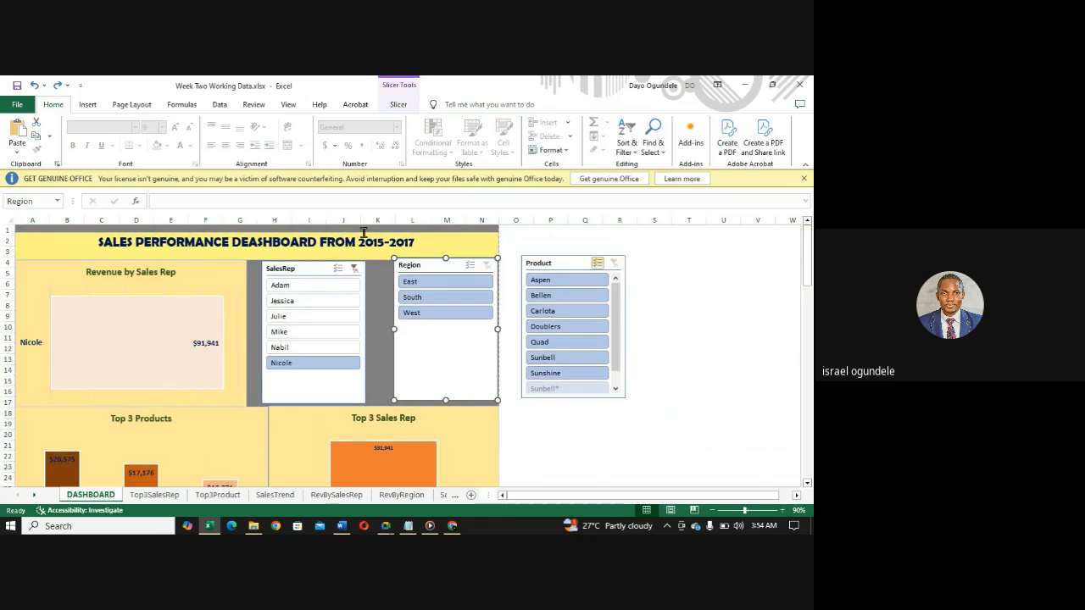
click(354, 268)
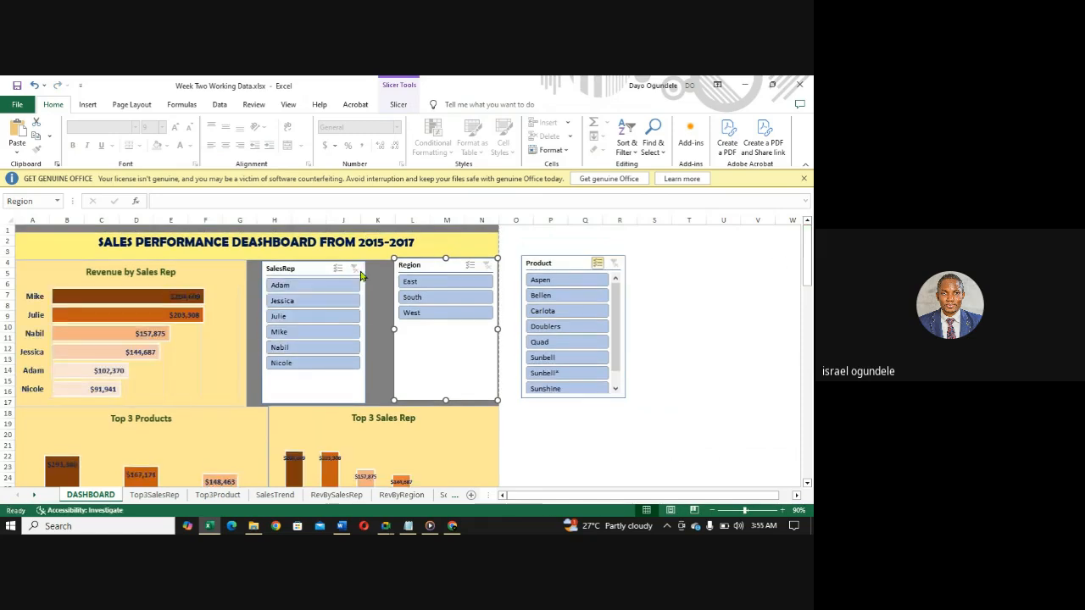
mouse_move(807, 265)
mouse_down()
mouse_move(808, 295)
mouse_move(806, 258)
mouse_up()
key(ctrl+z)
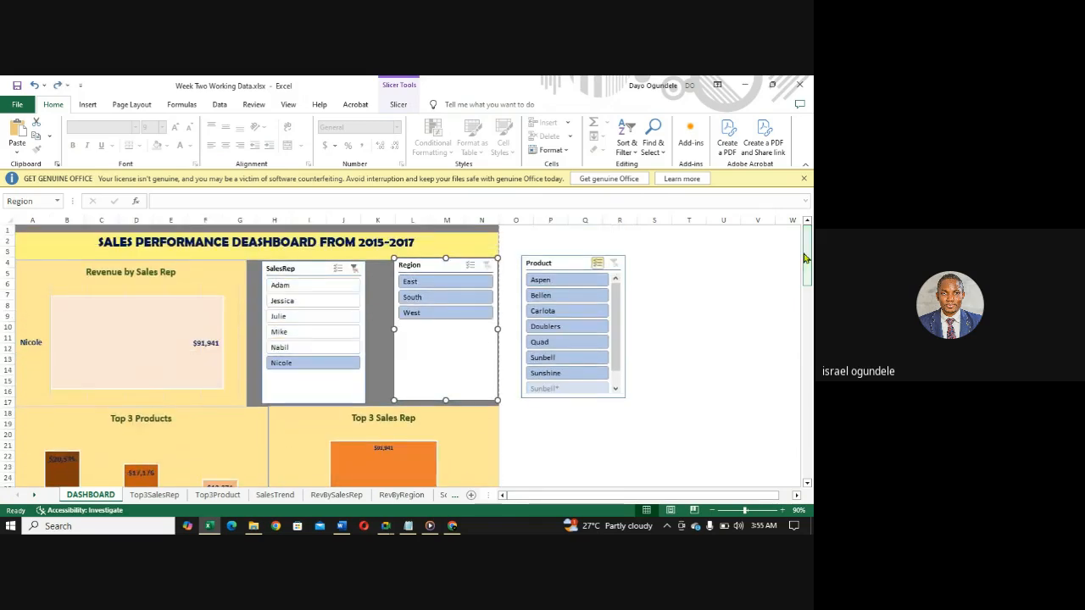
- Undo the earlier SalesRep slicer selections back to Adam, clear that slicer's filter and check the Top 3 charts
scroll(806, 259, down, 1)
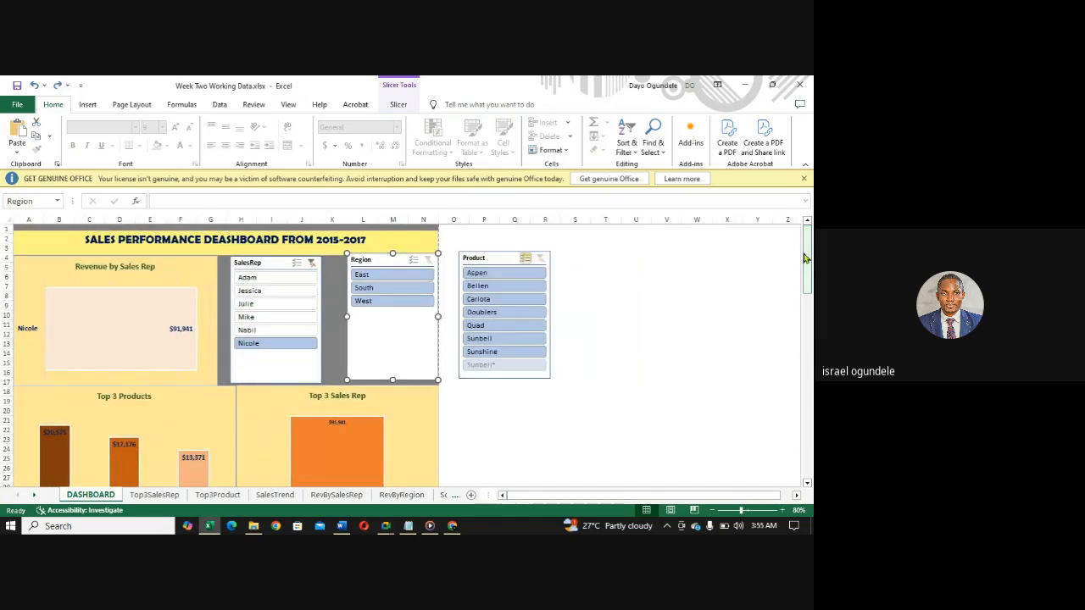
key(ctrl+z)
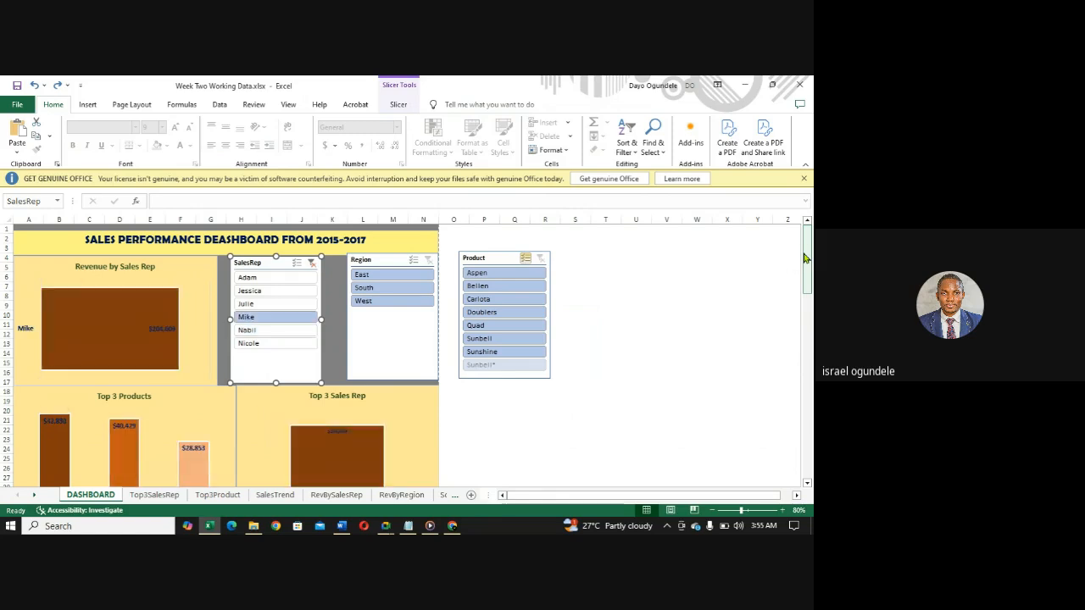
key(ctrl+z)
key(ctrl+z)
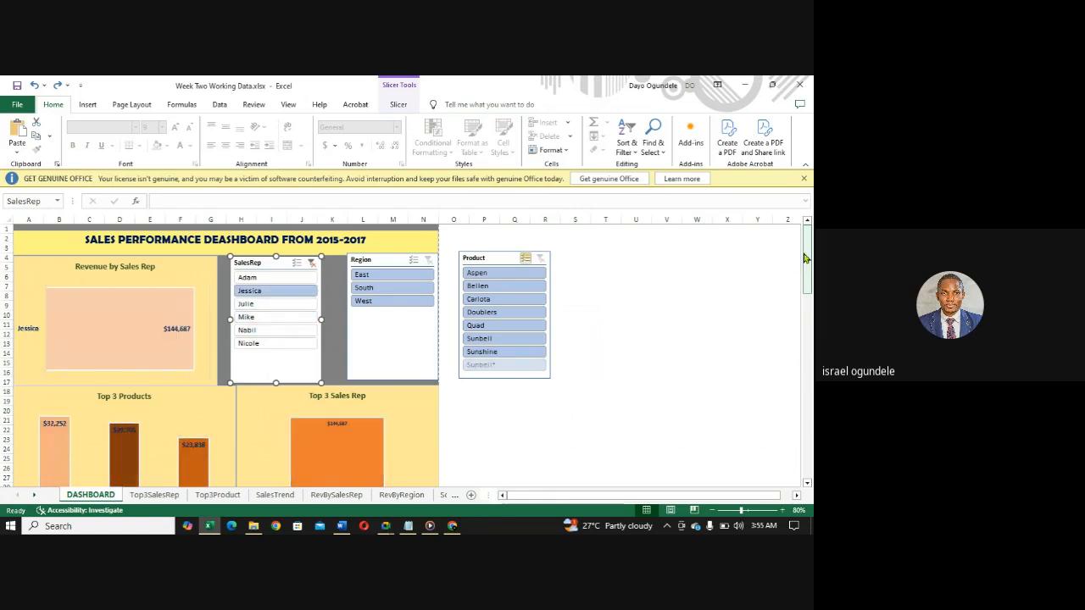
key(ctrl+z)
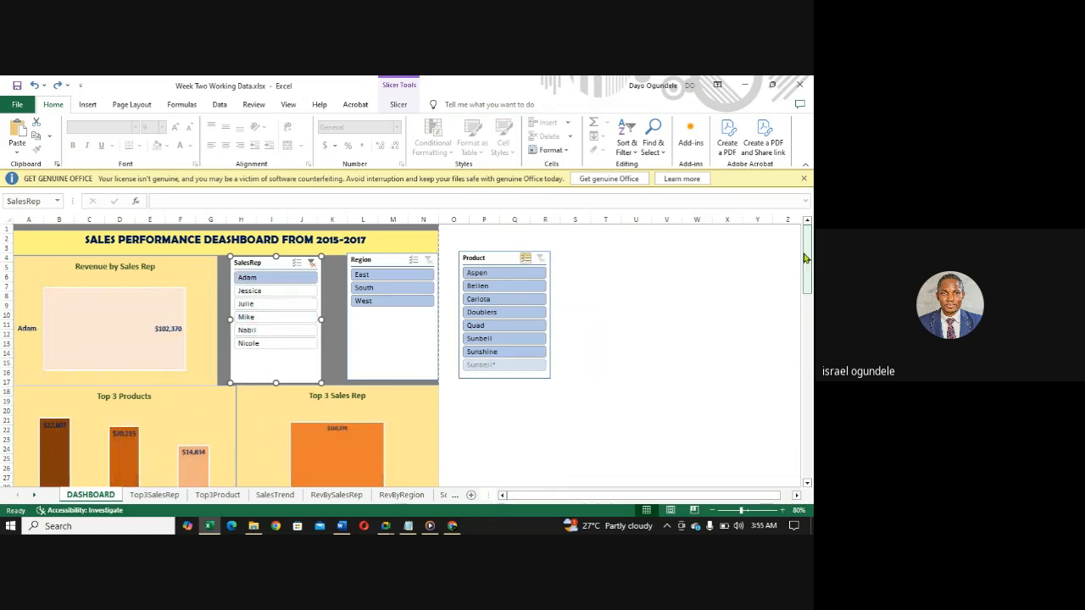
click(313, 264)
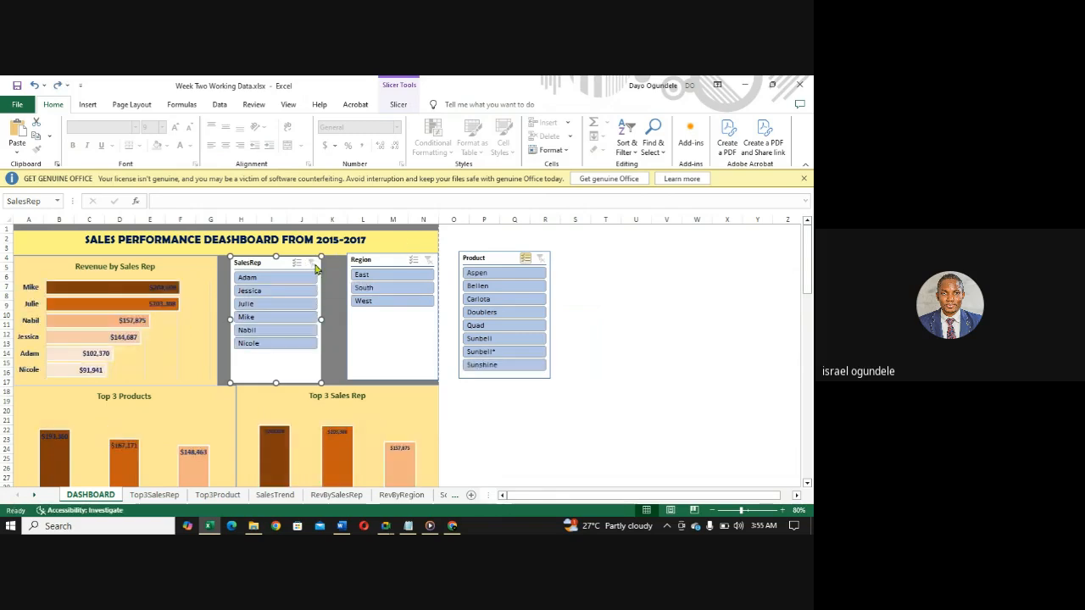
drag(809, 280, 769, 288)
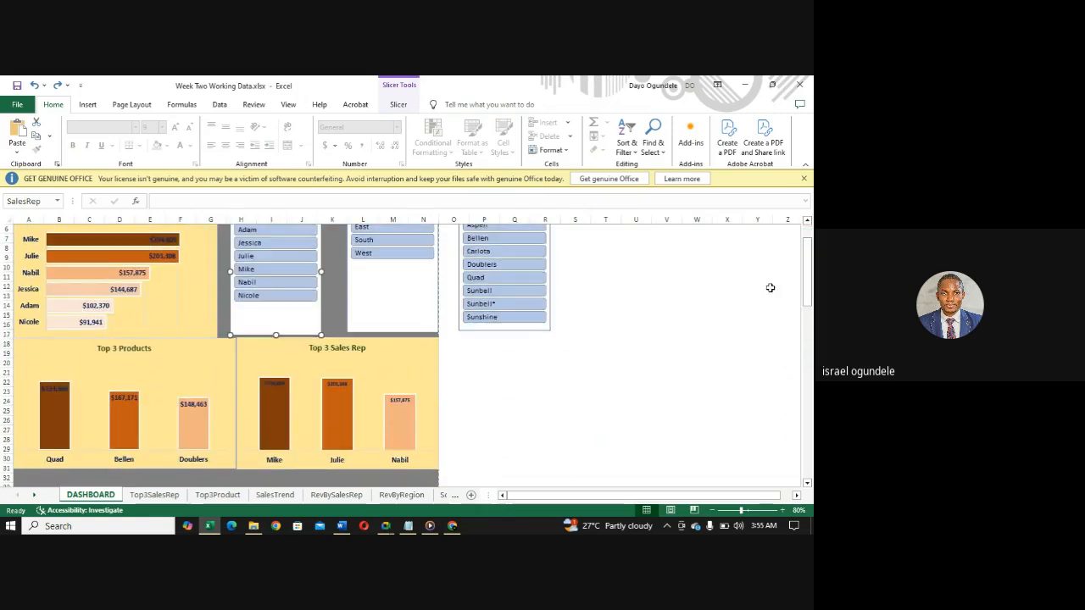
- Check which pivot tables are connected to the SalesRep slicer in its Report Connections
click(782, 511)
click(782, 511)
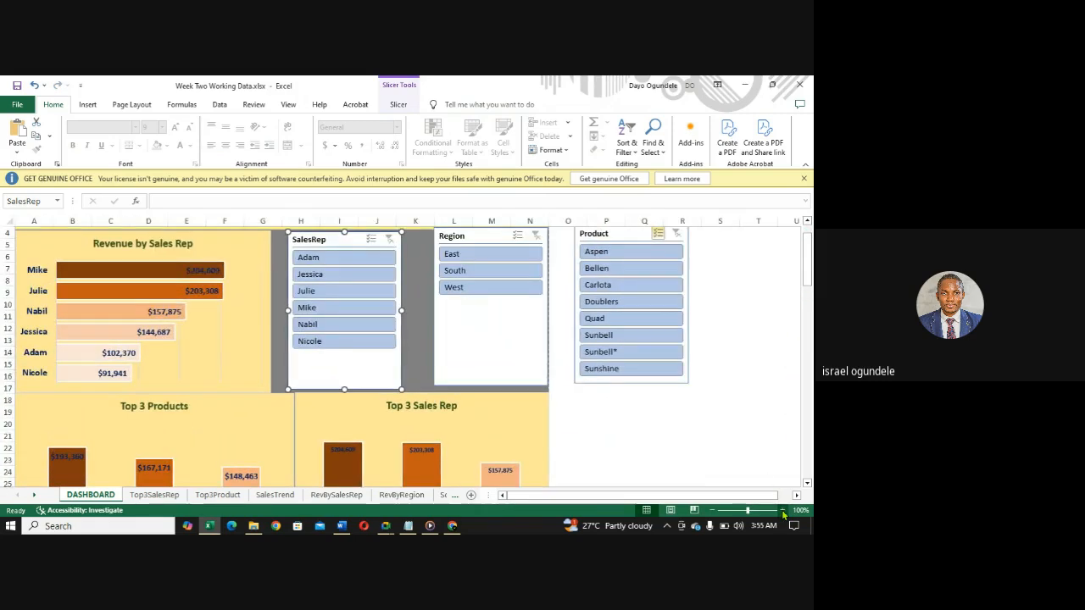
right_click(369, 243)
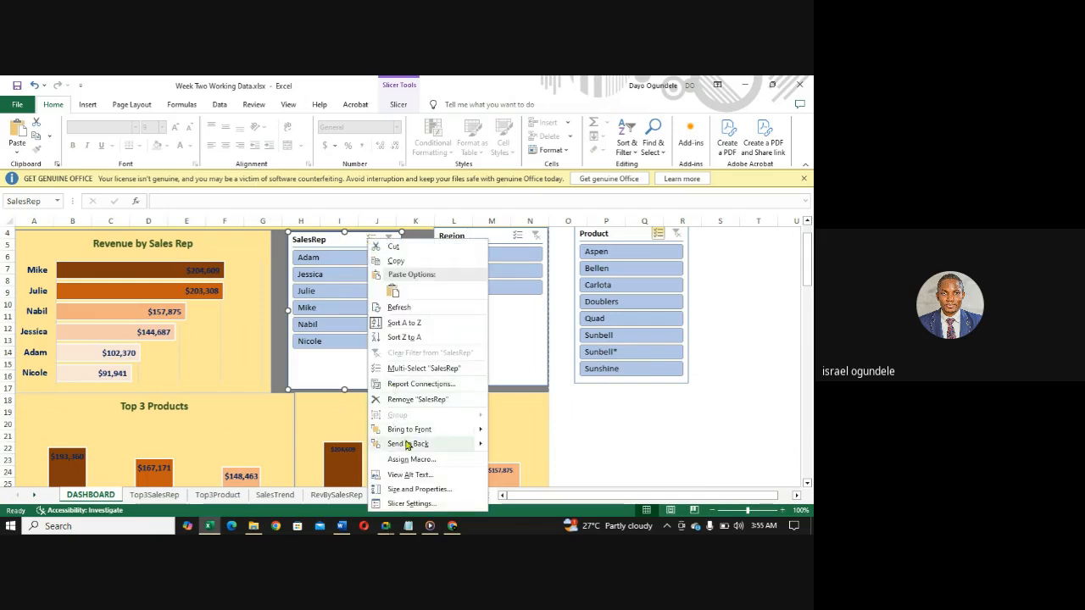
click(403, 384)
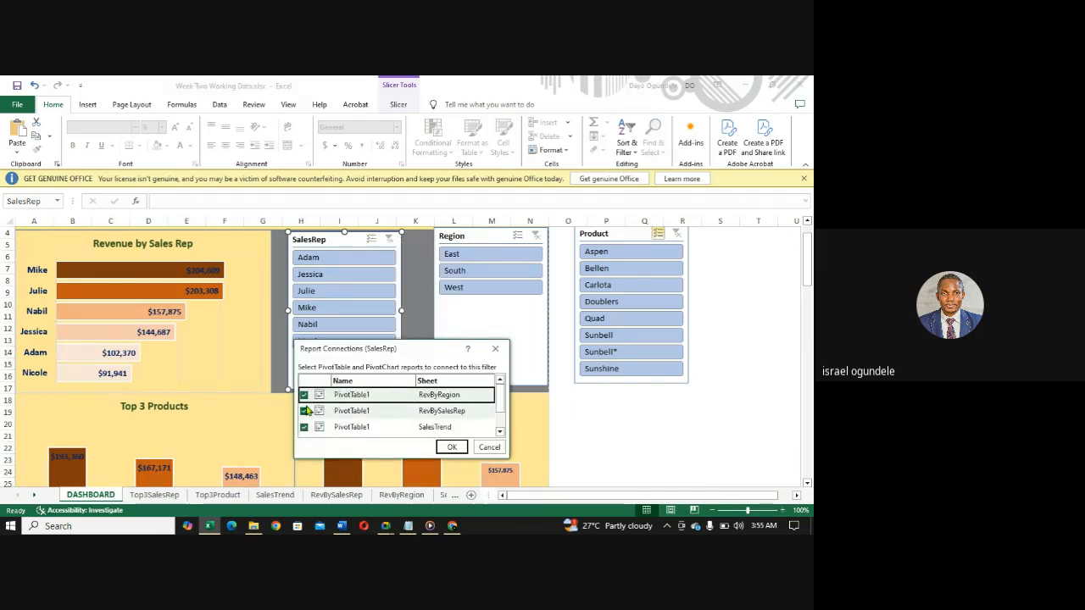
drag(500, 408, 496, 432)
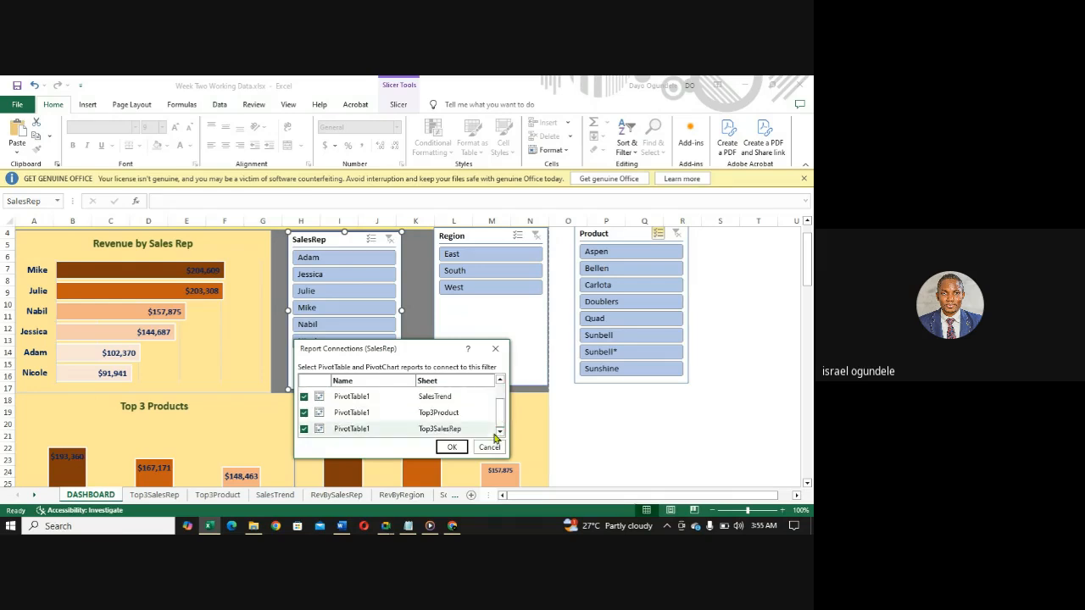
click(452, 446)
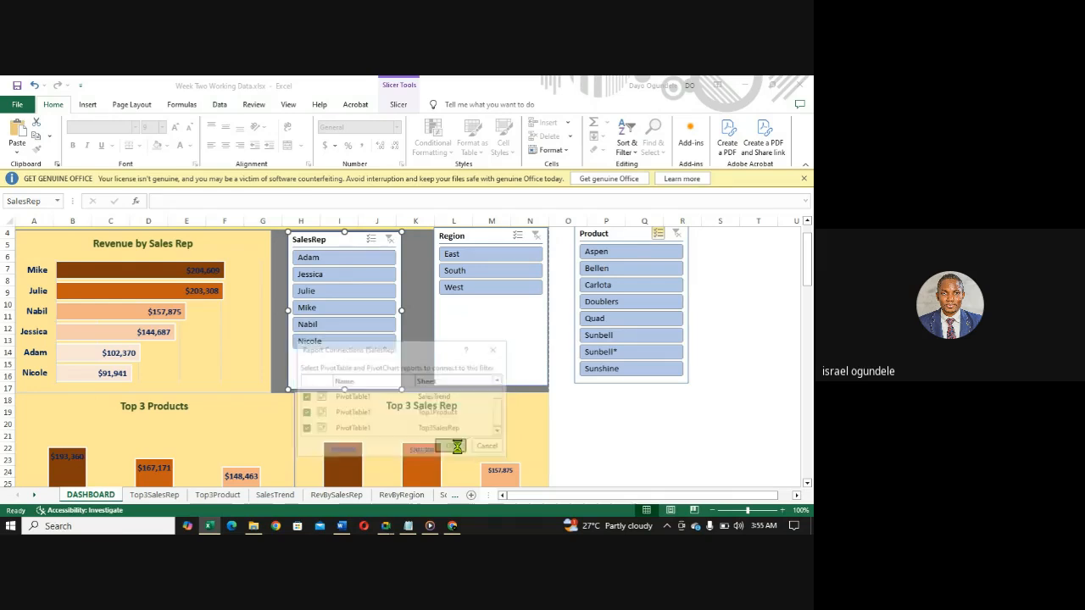
- Connect the Region slicer to the SalesTrend, Top3Product and Top3SalesRep pivot tables through its Report Connections
right_click(519, 239)
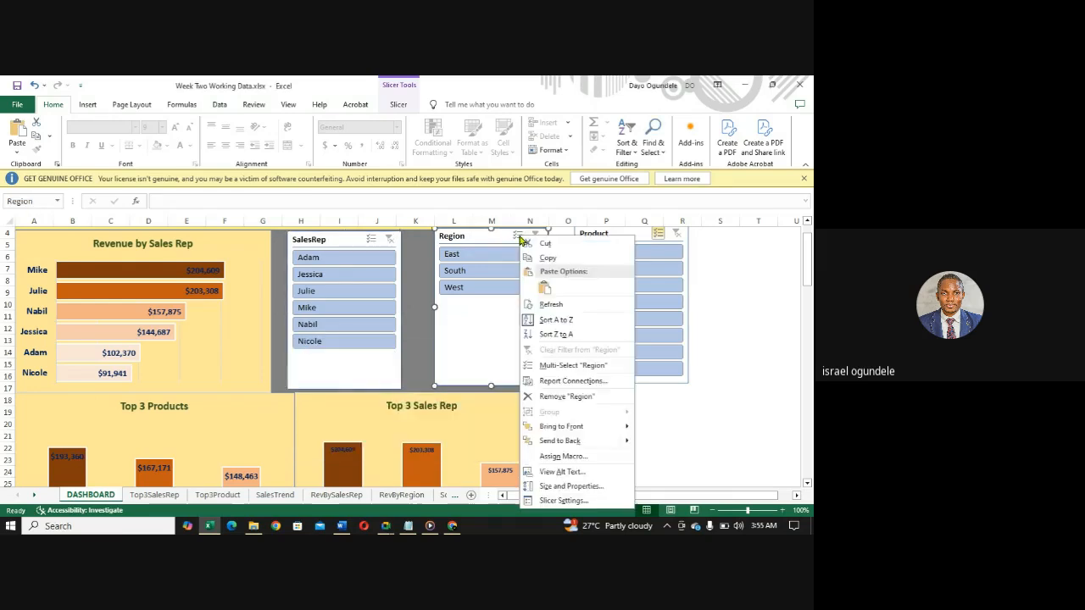
click(552, 383)
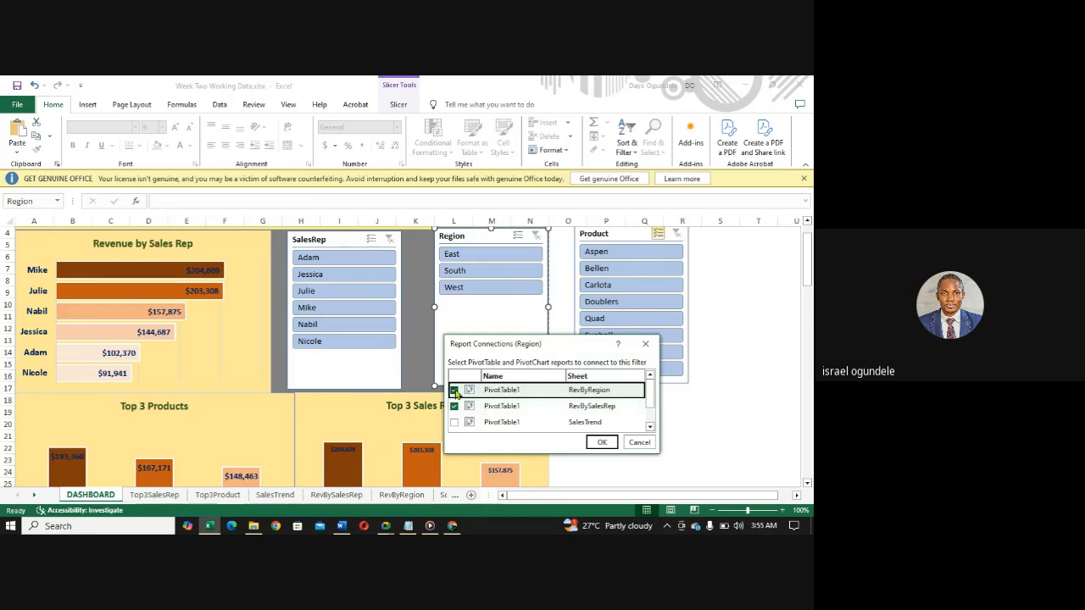
click(454, 422)
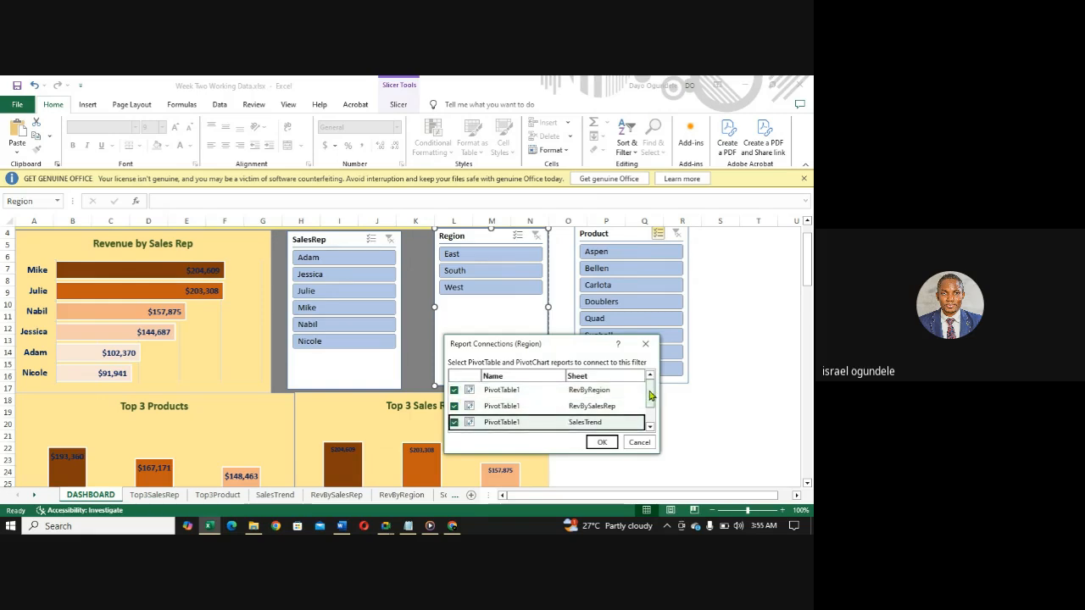
drag(650, 396, 651, 413)
click(455, 411)
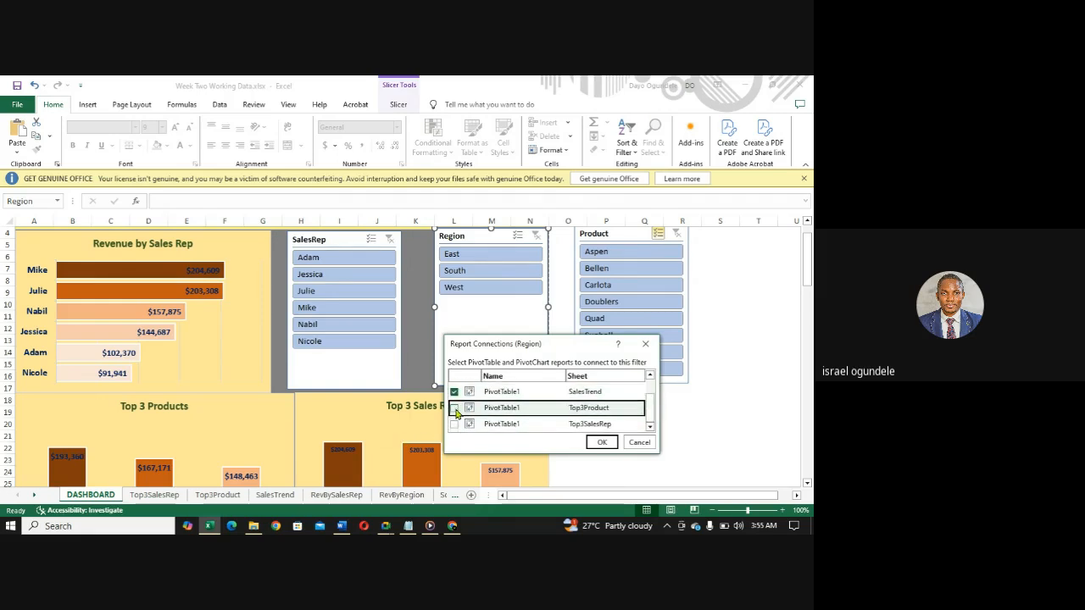
click(453, 425)
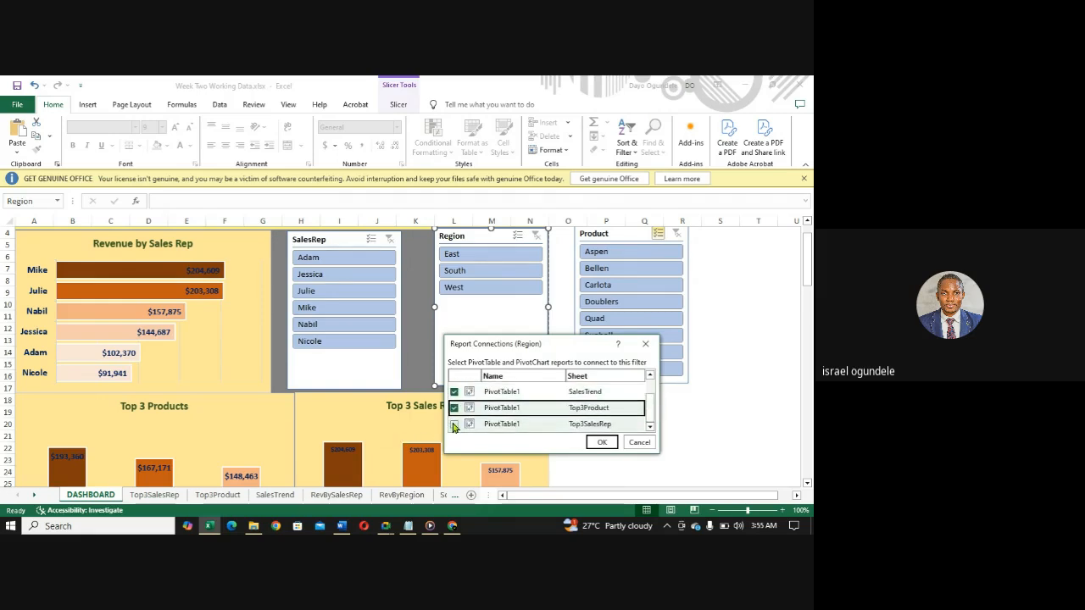
click(604, 442)
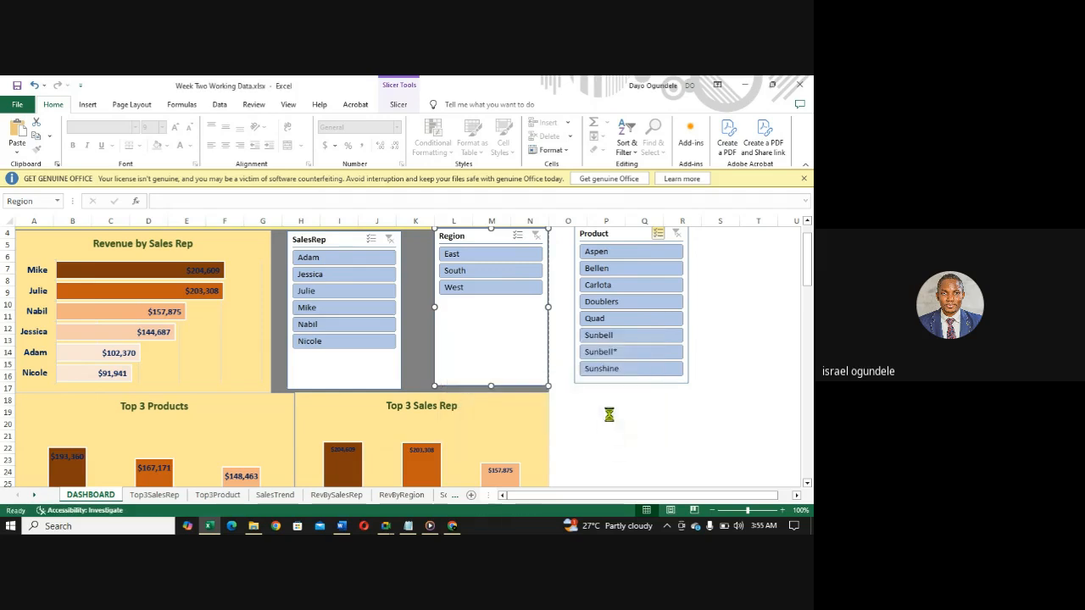
- Connect the Product slicer to the SalesTrend, Top3Product and Top3SalesRep pivot tables through its Report Connections
right_click(657, 237)
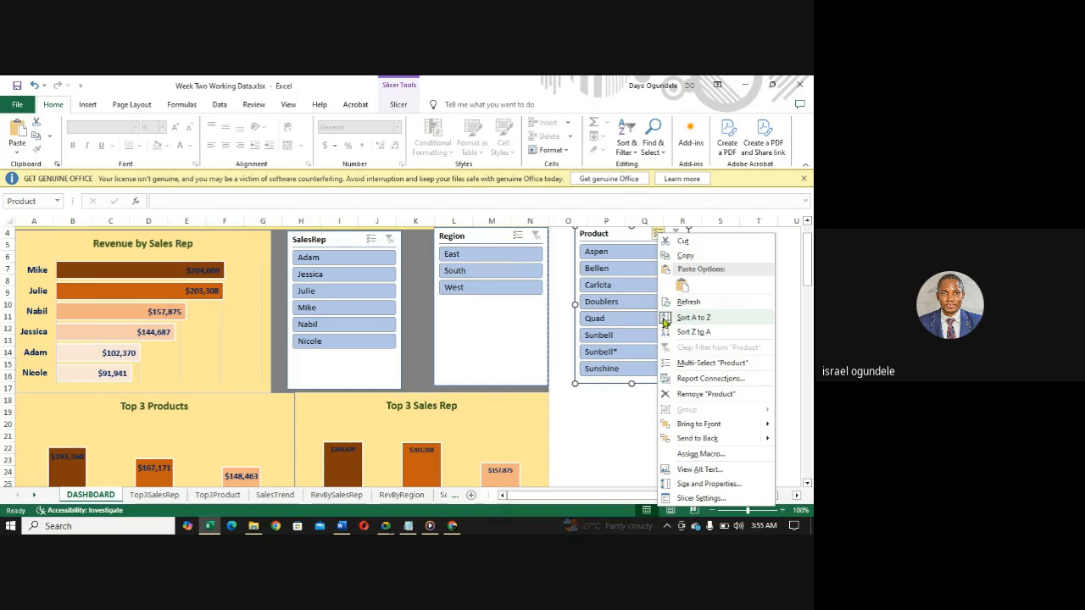
click(683, 379)
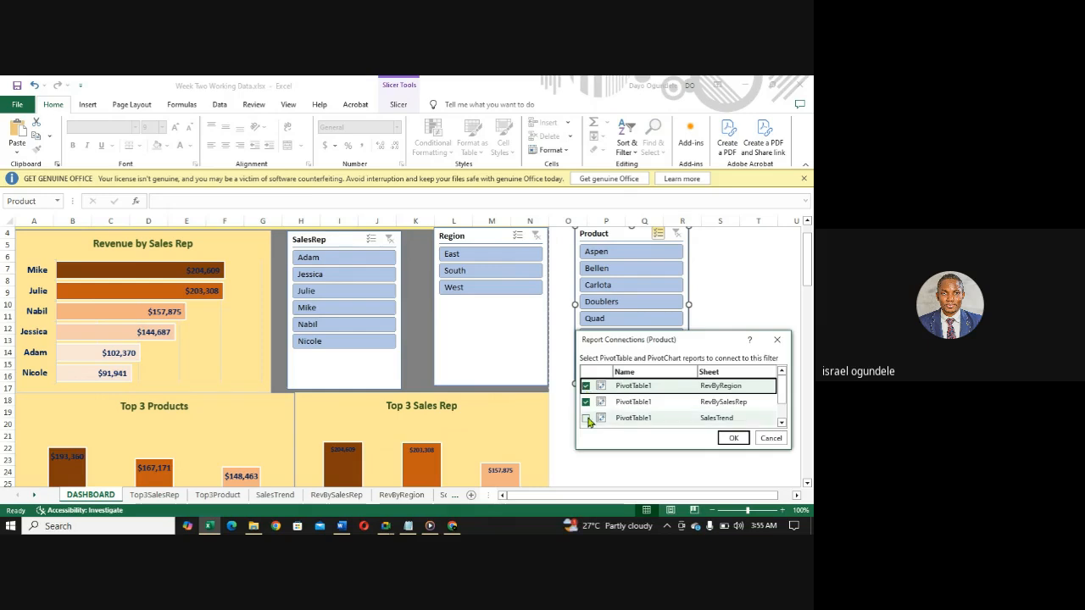
click(585, 417)
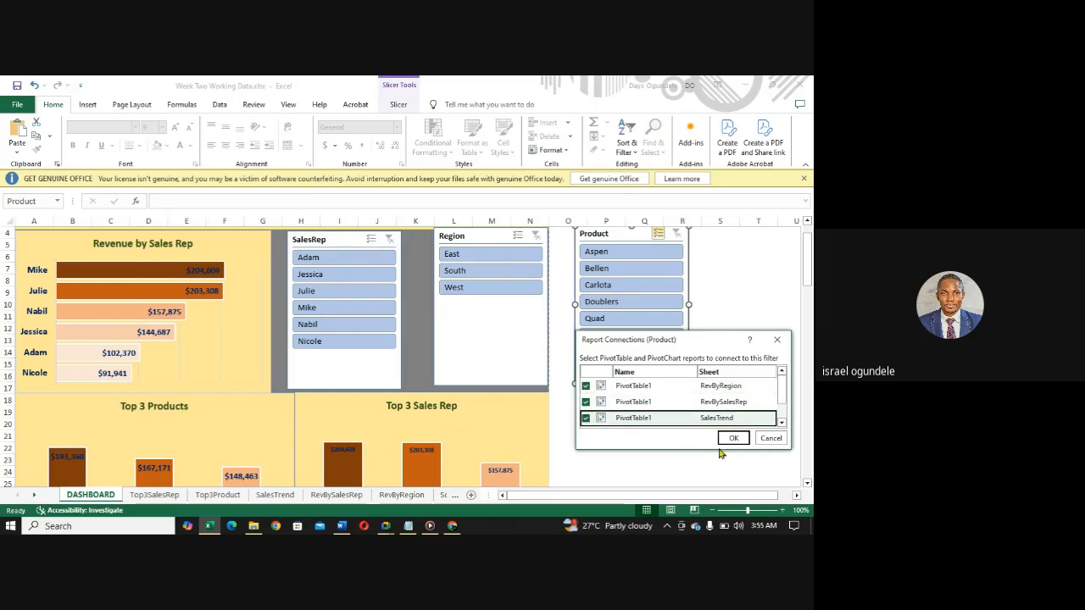
click(781, 423)
click(586, 415)
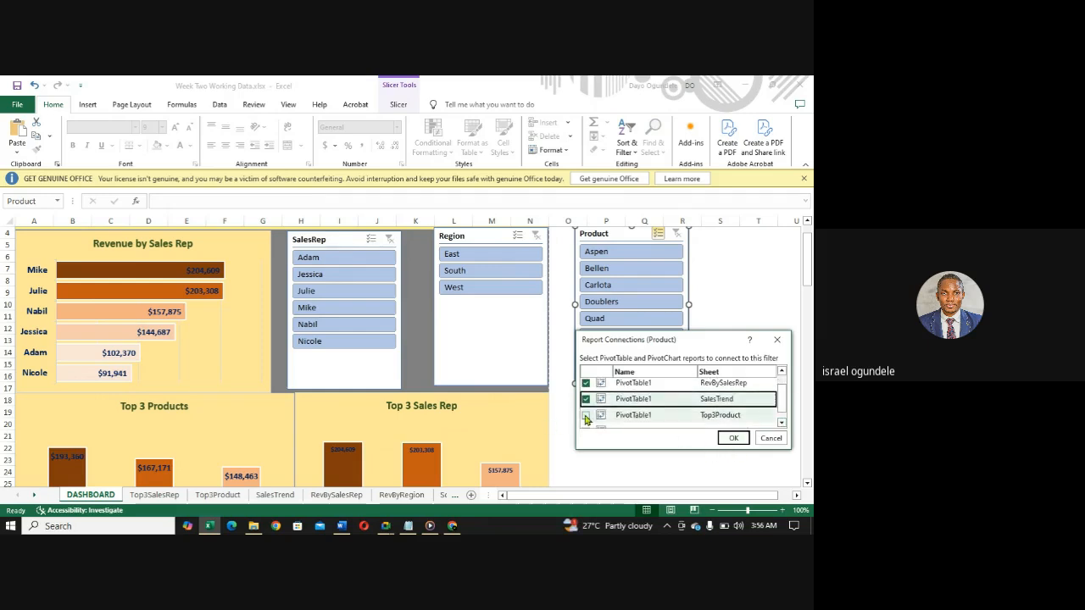
click(781, 424)
click(585, 422)
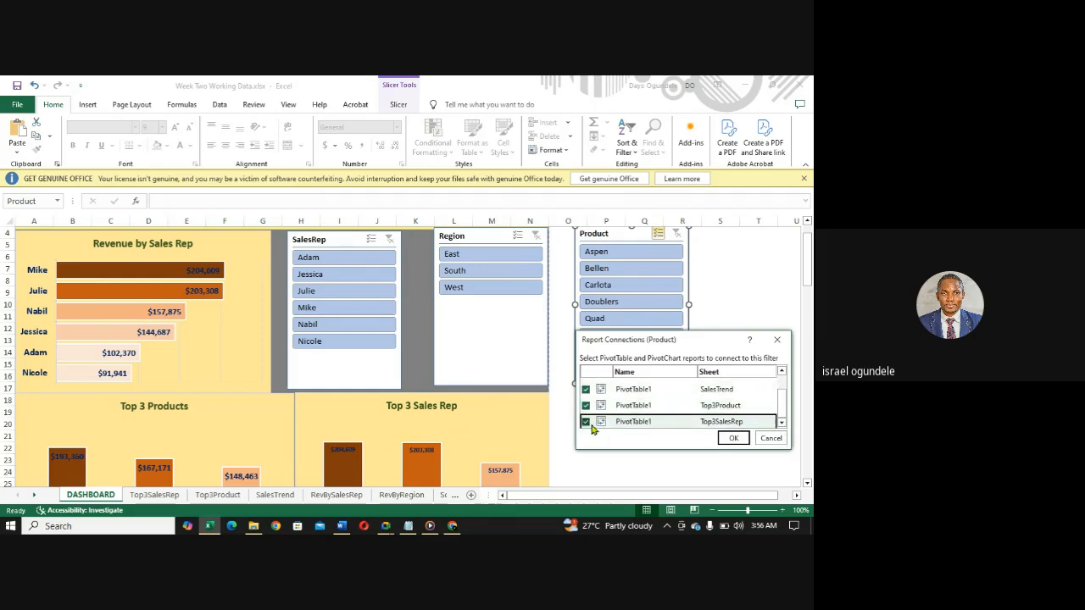
click(732, 438)
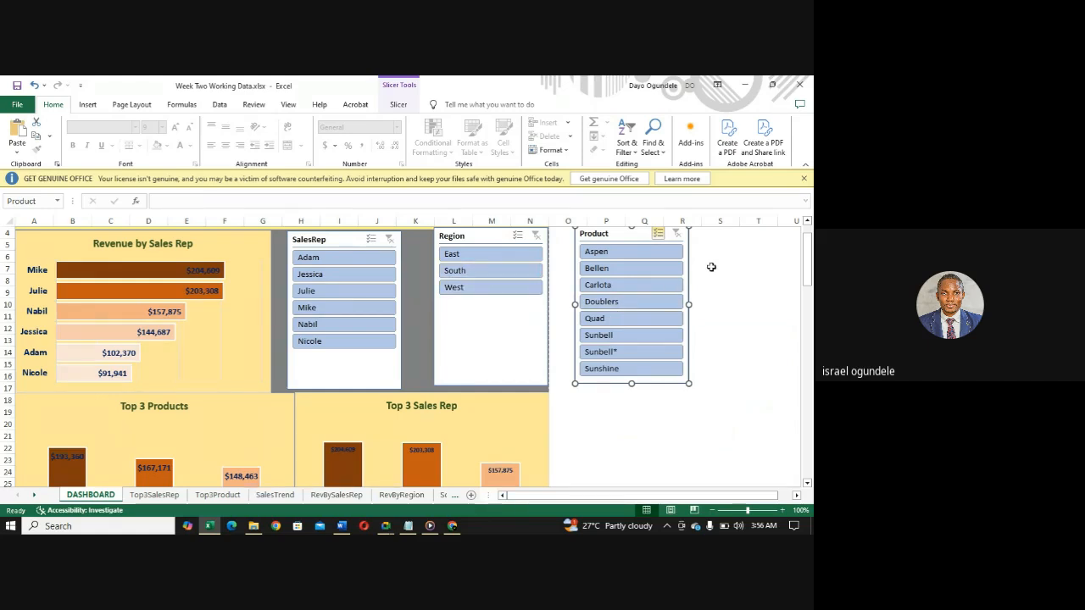
- Move the SalesRep slicer towards the Revenue by Sales Rep chart, extend it down to the chart below and narrow it from its left side
drag(809, 278, 809, 269)
drag(337, 273, 319, 270)
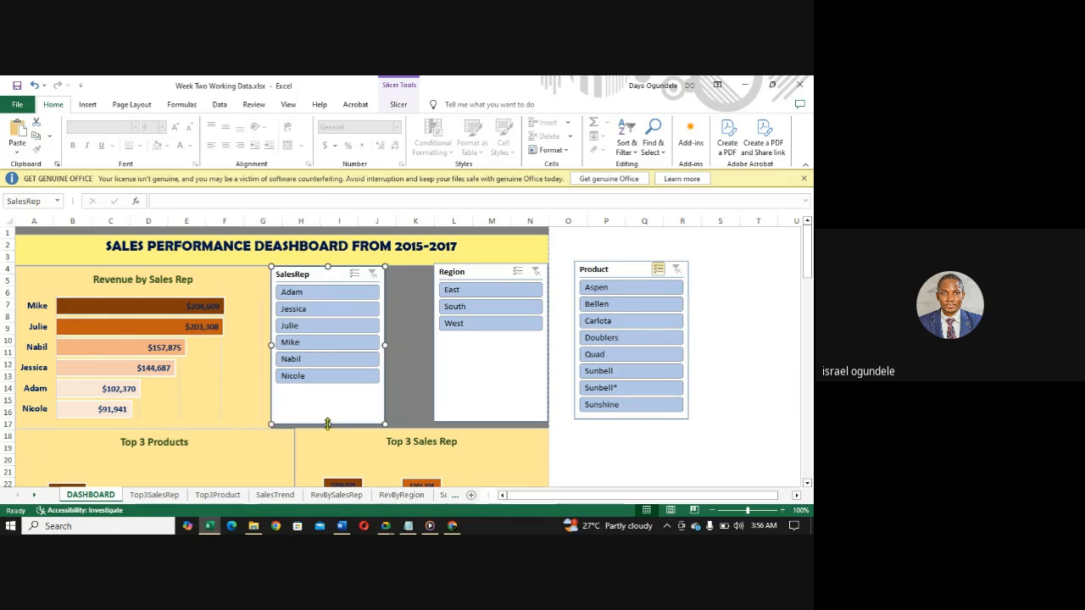
drag(329, 424, 329, 429)
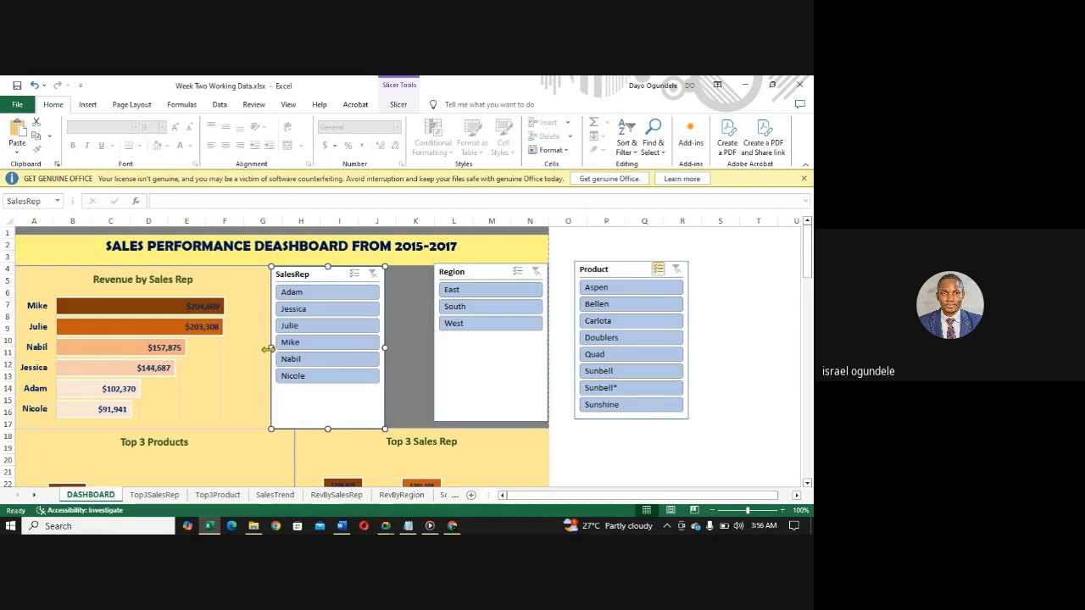
drag(267, 348, 299, 349)
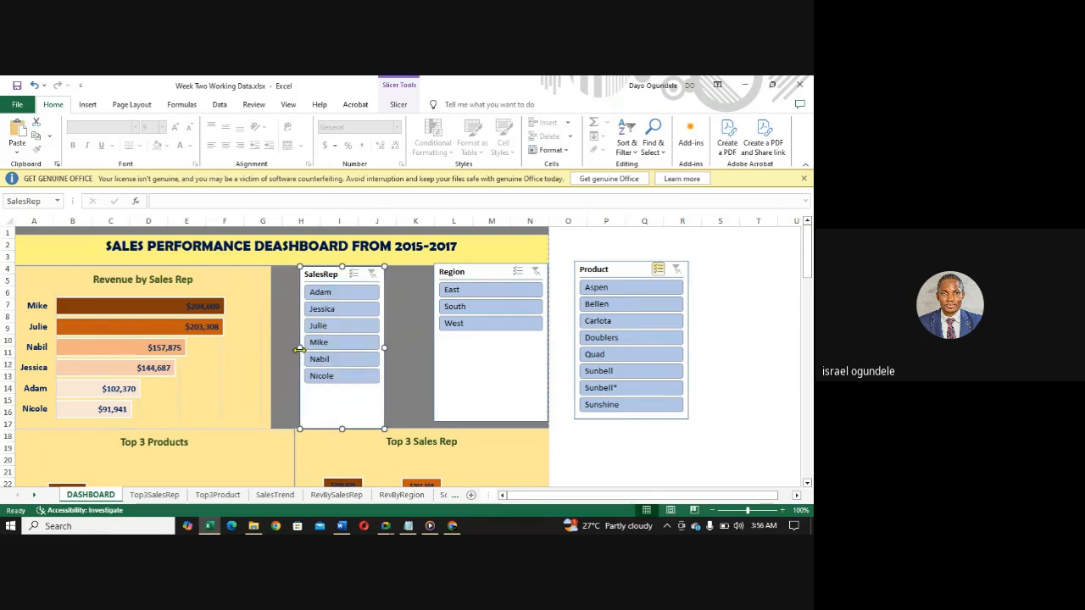
- Widen the Revenue by Sales Rep chart to meet the SalesRep slicer, and nudge the slicer flush against the chart
click(260, 349)
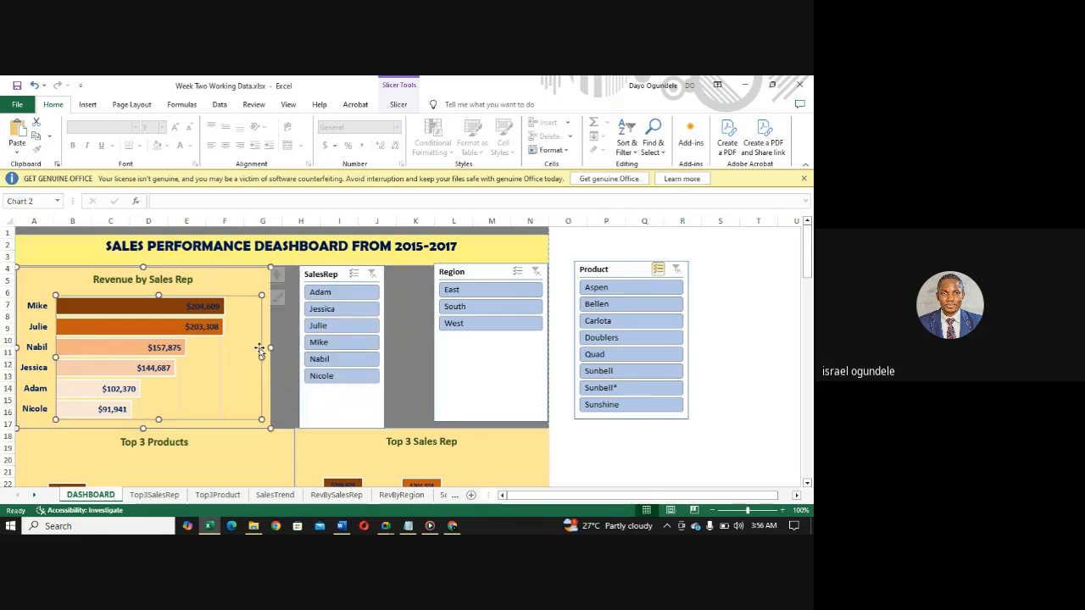
click(234, 275)
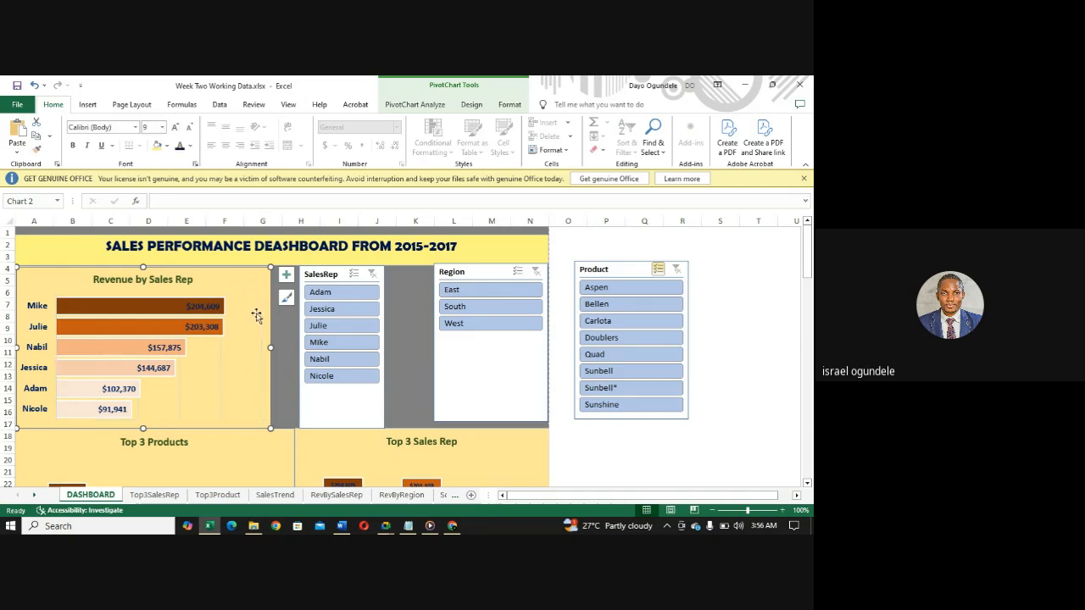
drag(269, 348, 297, 359)
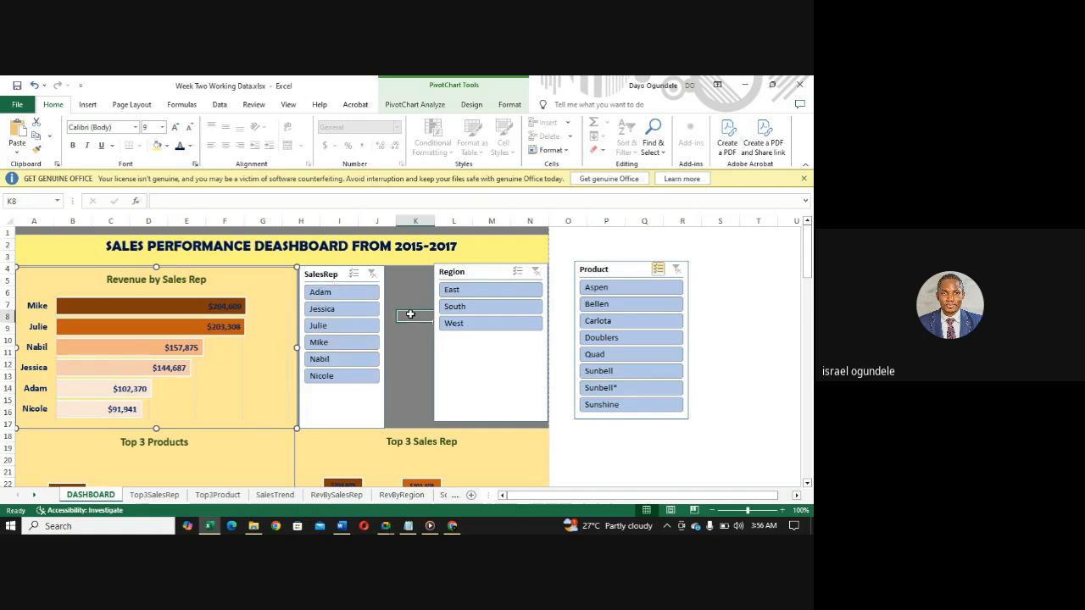
click(316, 273)
drag(317, 269, 320, 274)
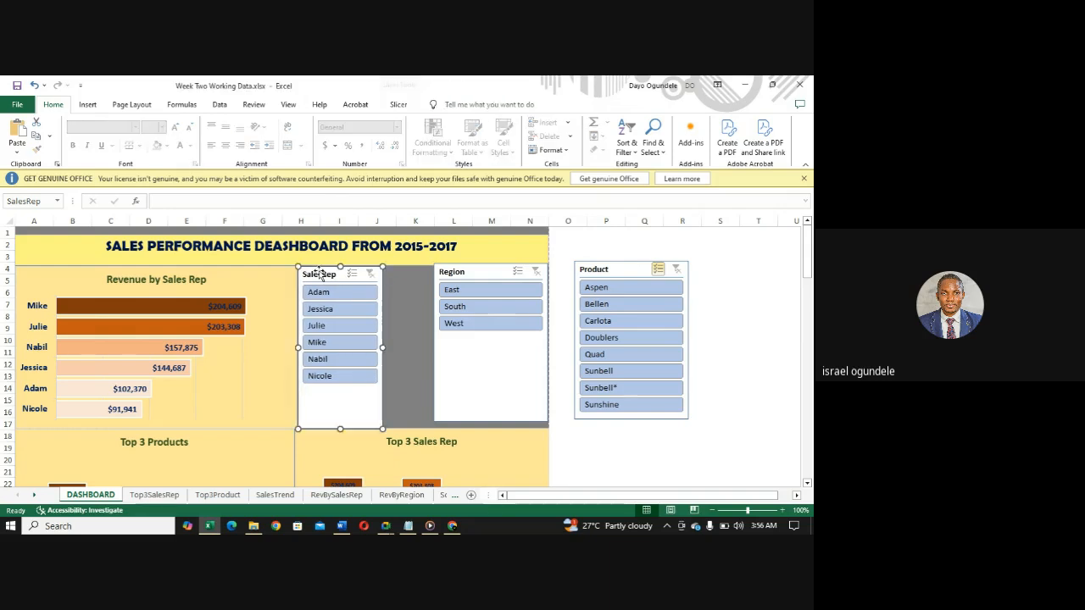
- Place the Region slicer directly beside the SalesRep slicer, extend it down to the Top 3 Sales Rep chart and narrow it
click(487, 271)
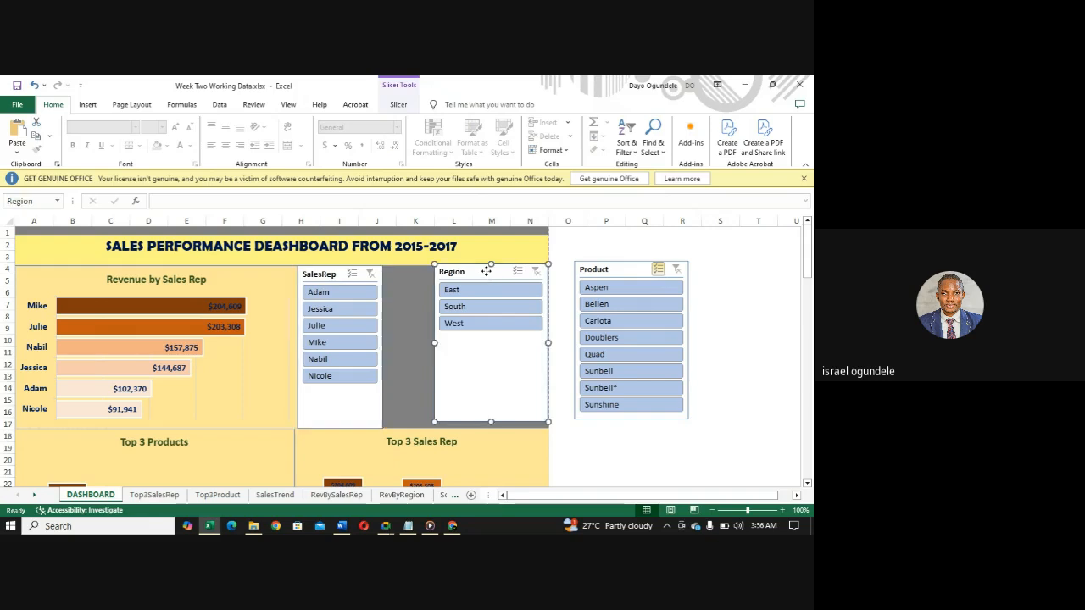
drag(486, 271, 434, 274)
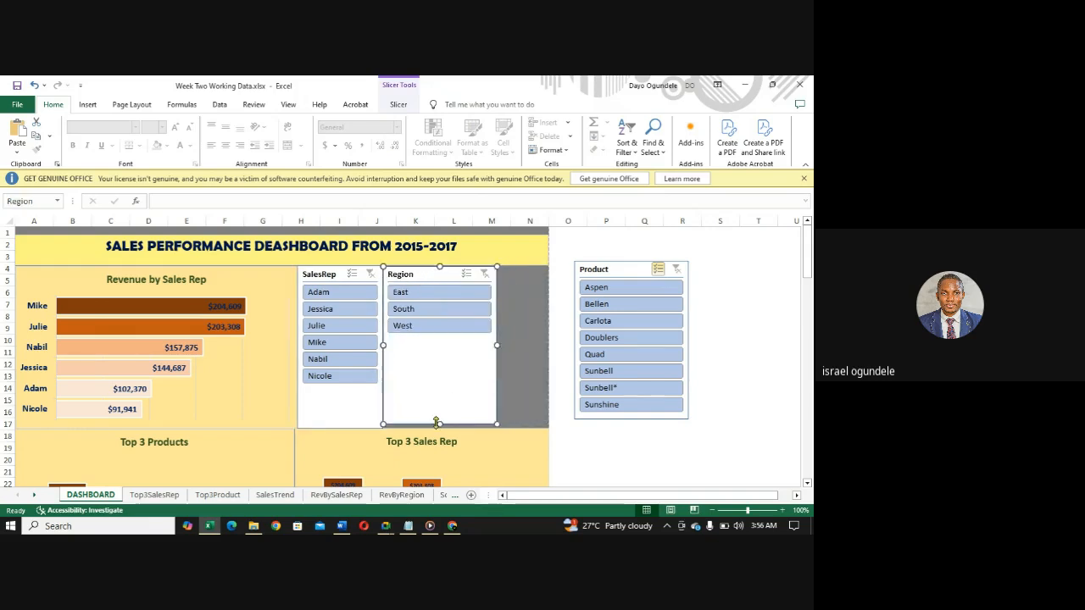
drag(439, 423, 440, 428)
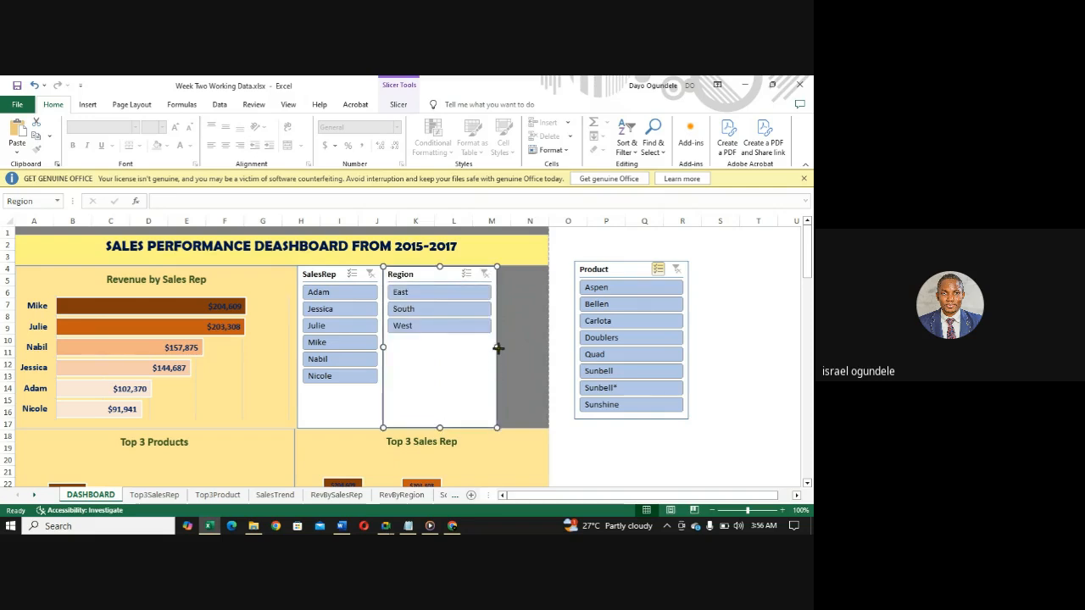
drag(498, 347, 456, 348)
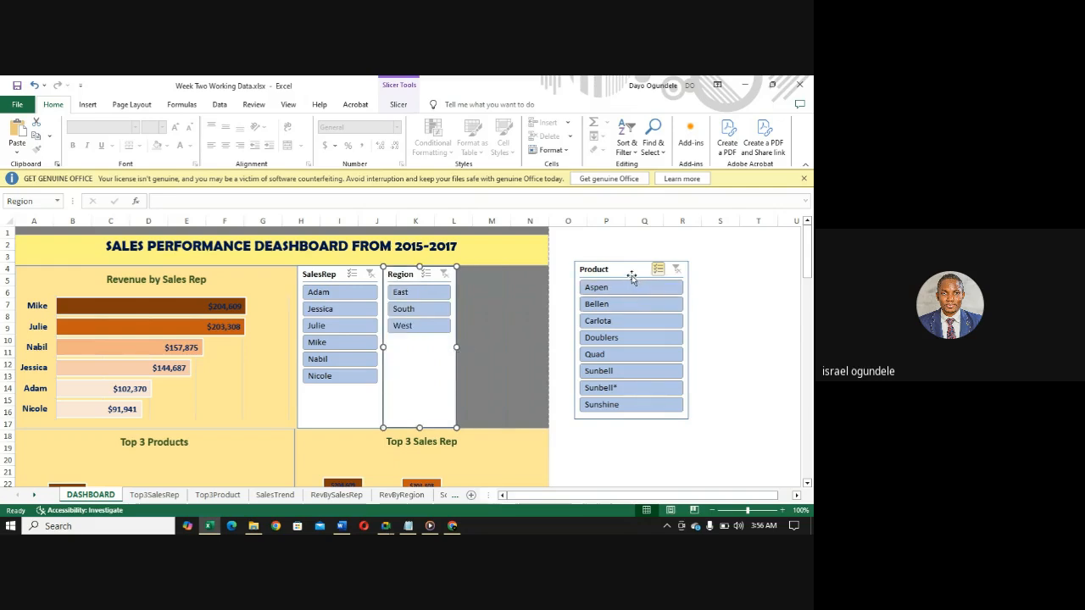
- Move the Product slicer beside the Region slicer and narrow it from both sides, ending at the banner's right edge
drag(629, 268, 510, 274)
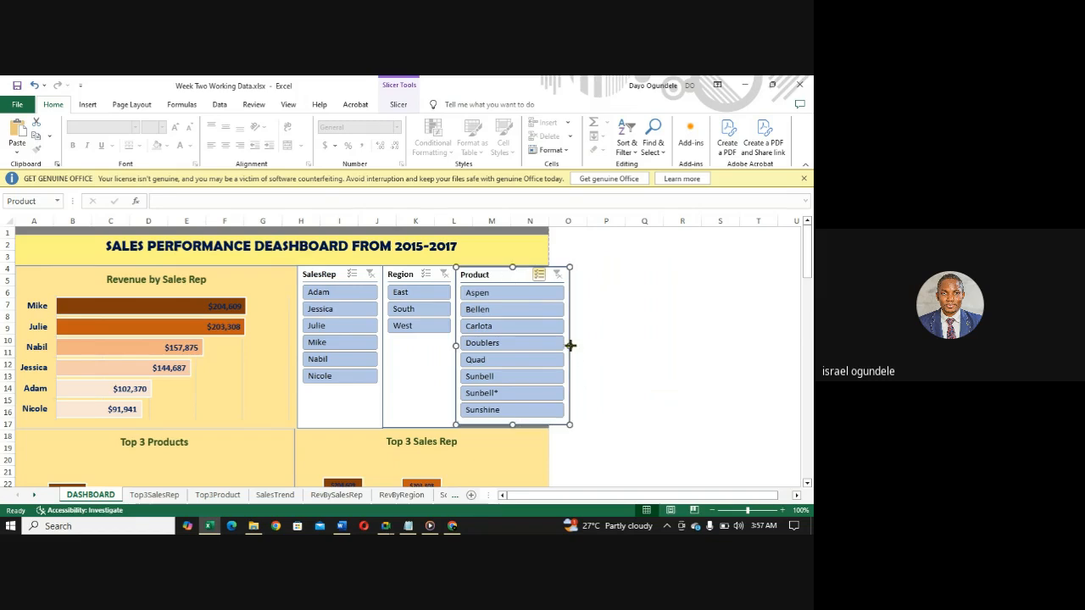
drag(570, 345, 548, 344)
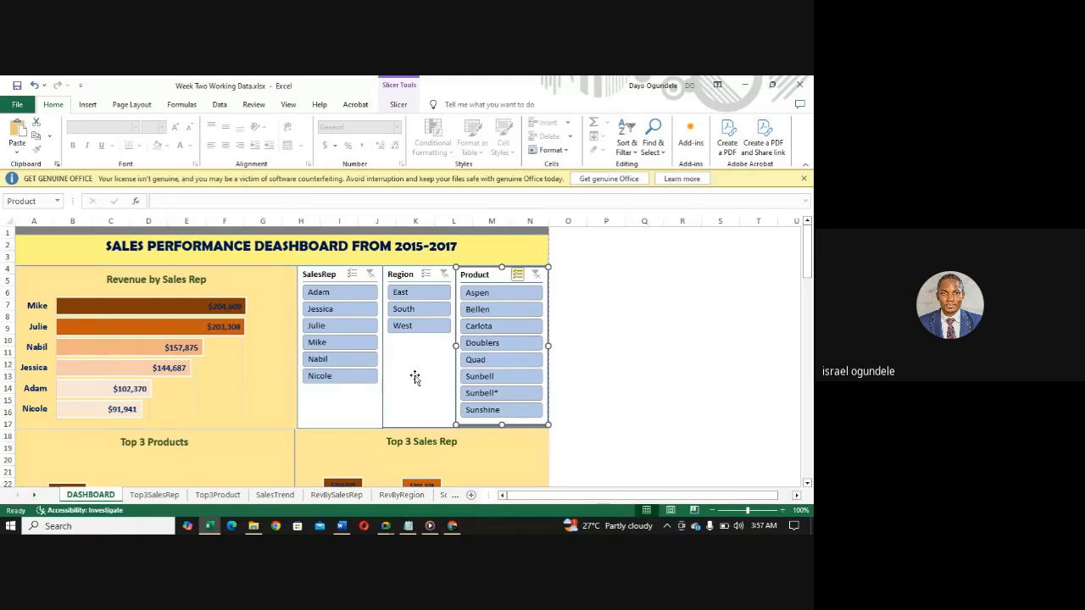
drag(456, 345, 468, 346)
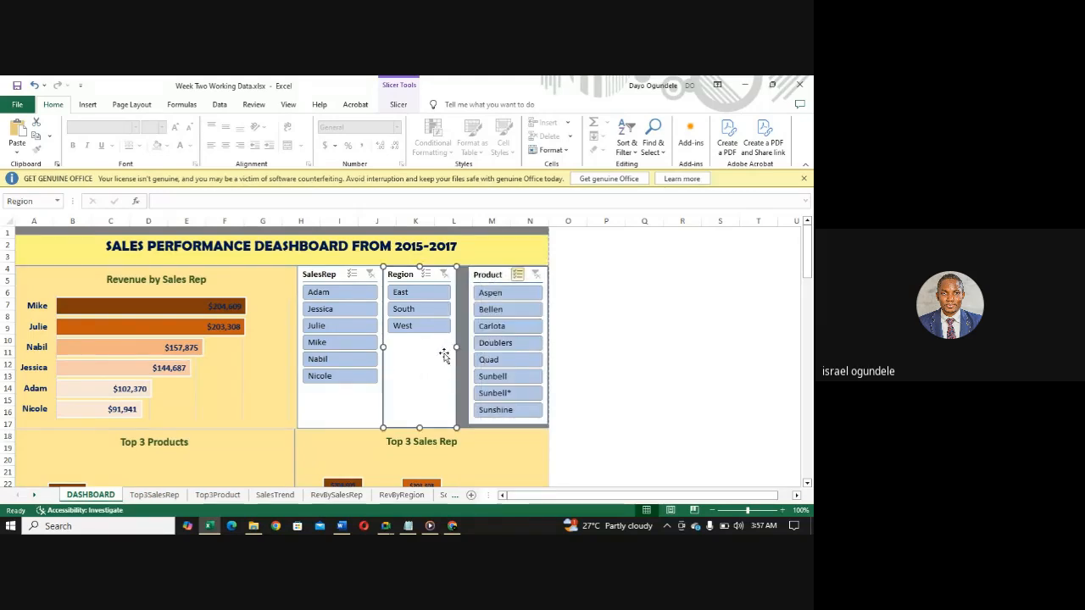
- Widen the Region slicer slightly and stretch the Product slicer's left side to close the gap between them
click(458, 346)
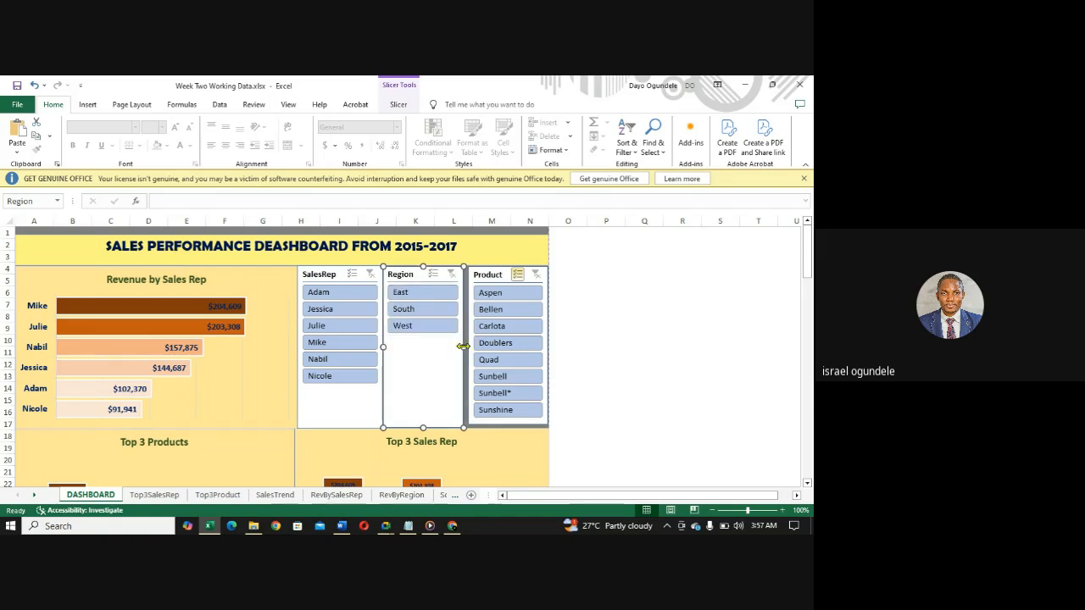
click(498, 278)
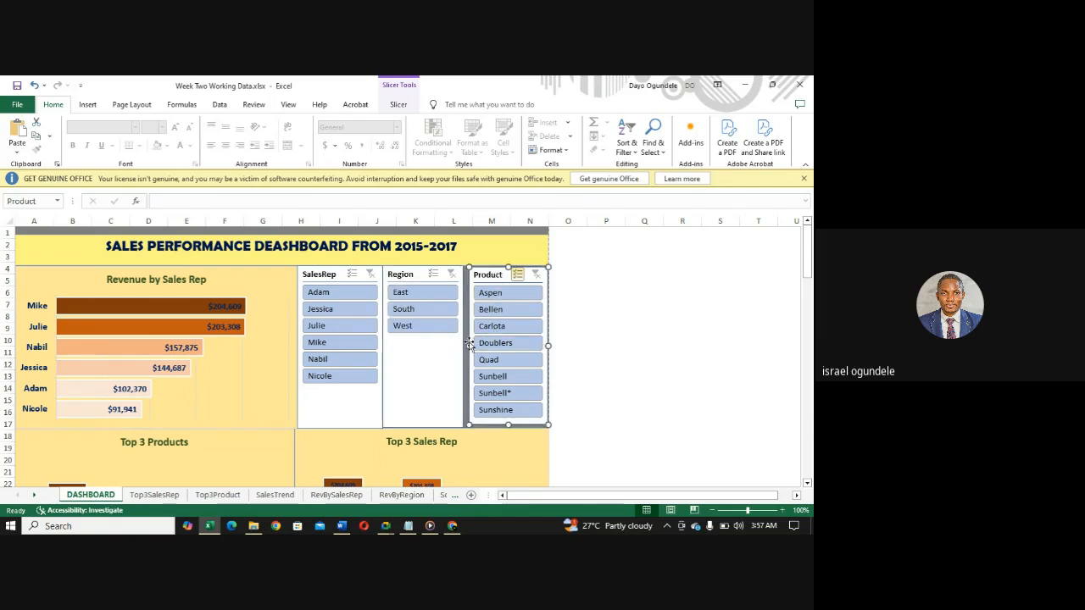
drag(469, 345, 463, 346)
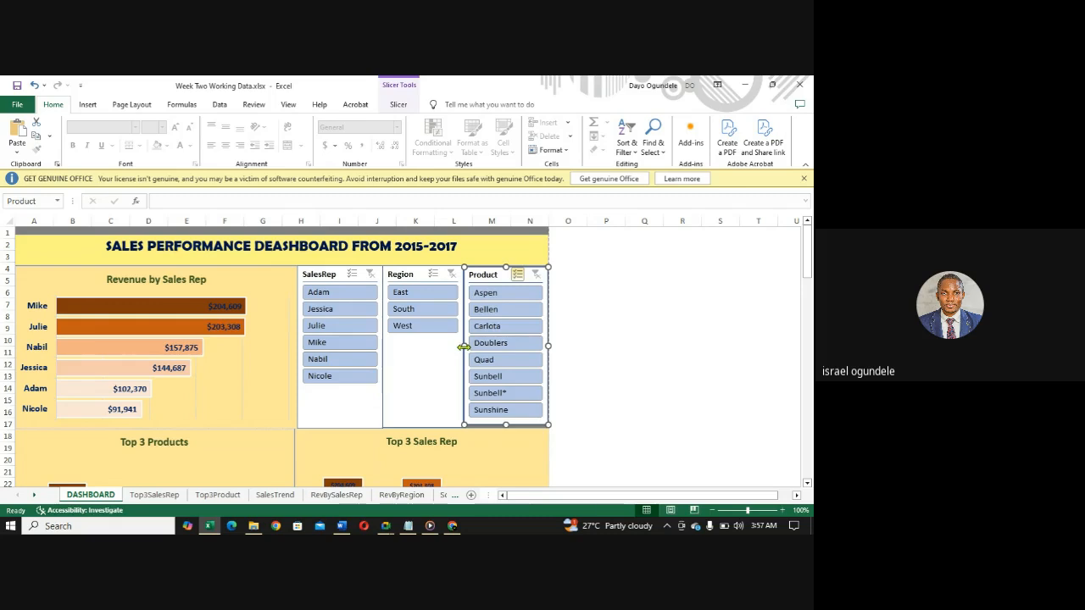
drag(464, 346, 463, 346)
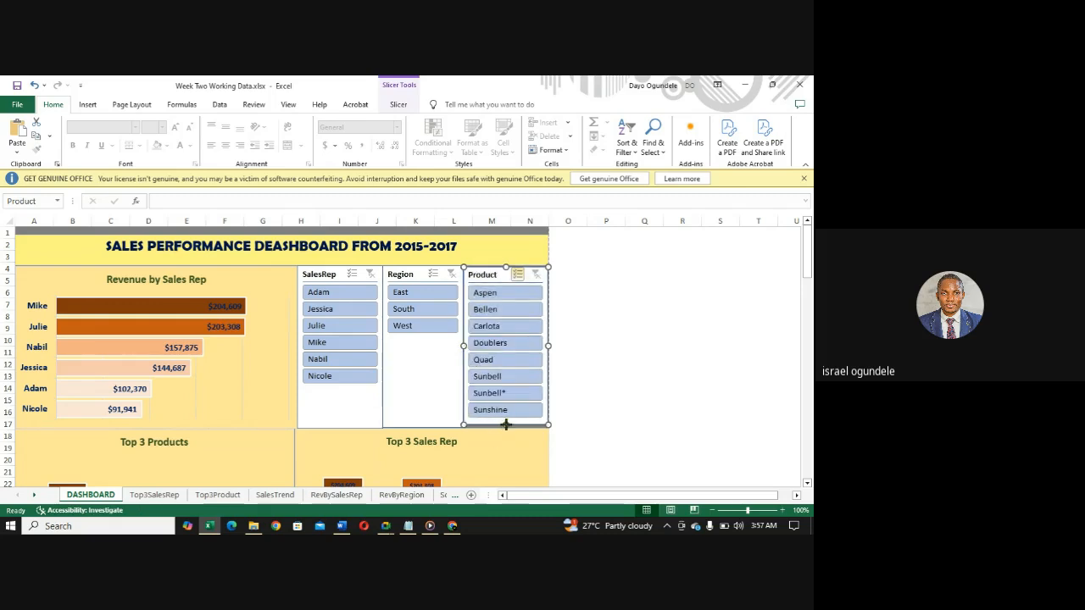
- Extend the lower edges of the Product and Region slicers to line up with the top of the Top 3 Sales Rep chart
drag(506, 425, 507, 428)
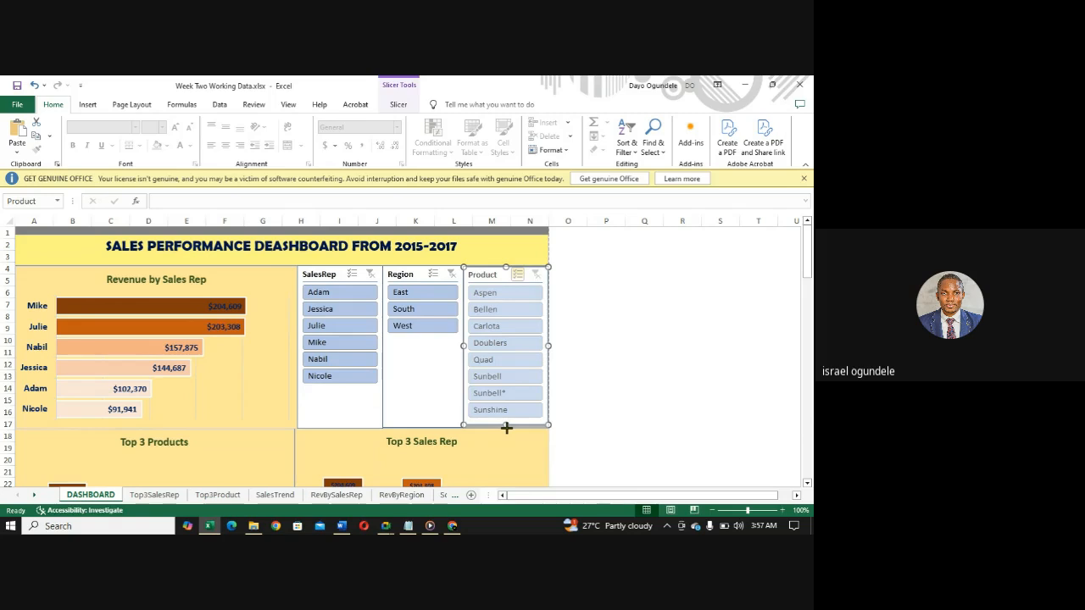
click(407, 408)
drag(424, 427, 426, 428)
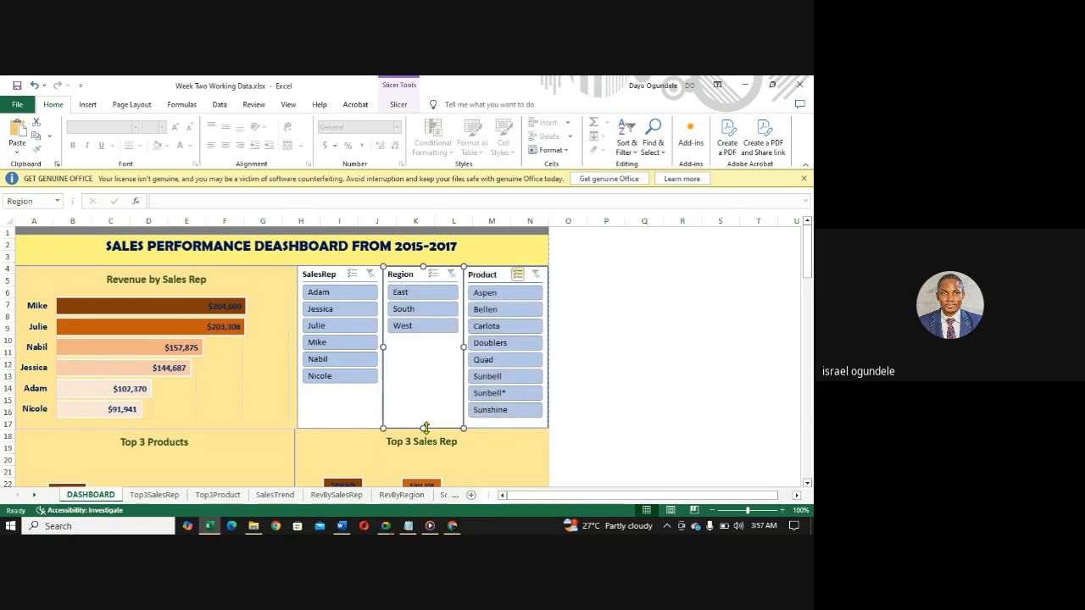
- Apply the light gold slicer style to the SalesRep, Region and Product slicers to match the dashboard
click(322, 276)
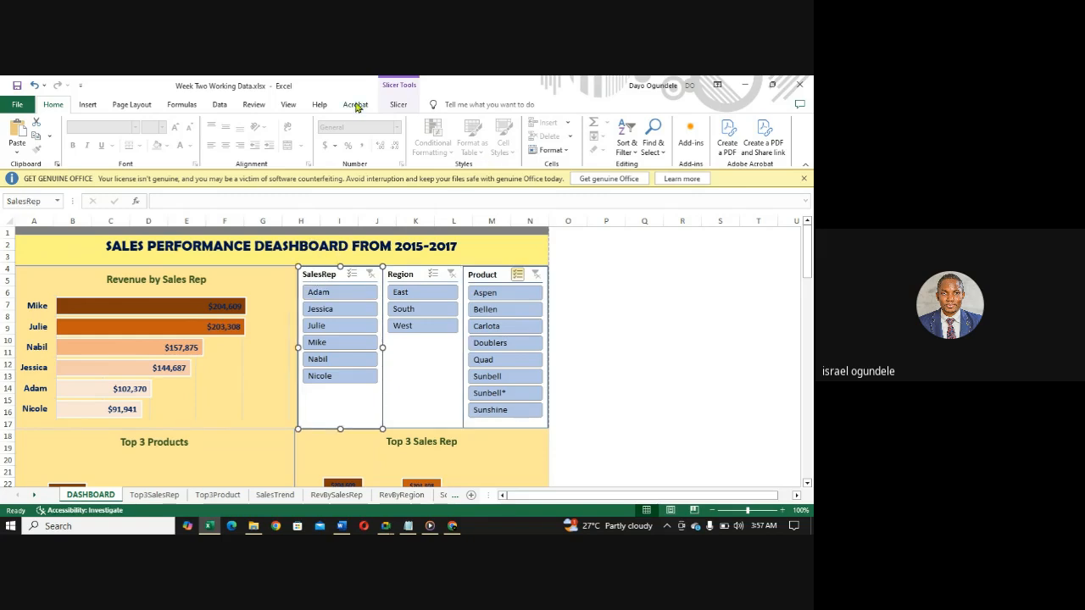
click(399, 104)
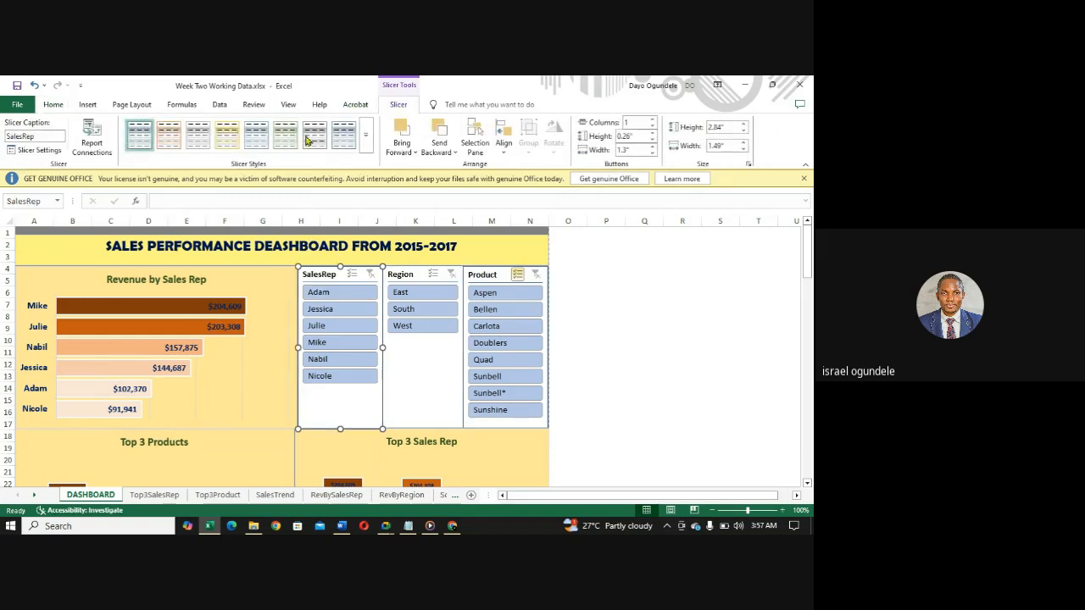
click(227, 134)
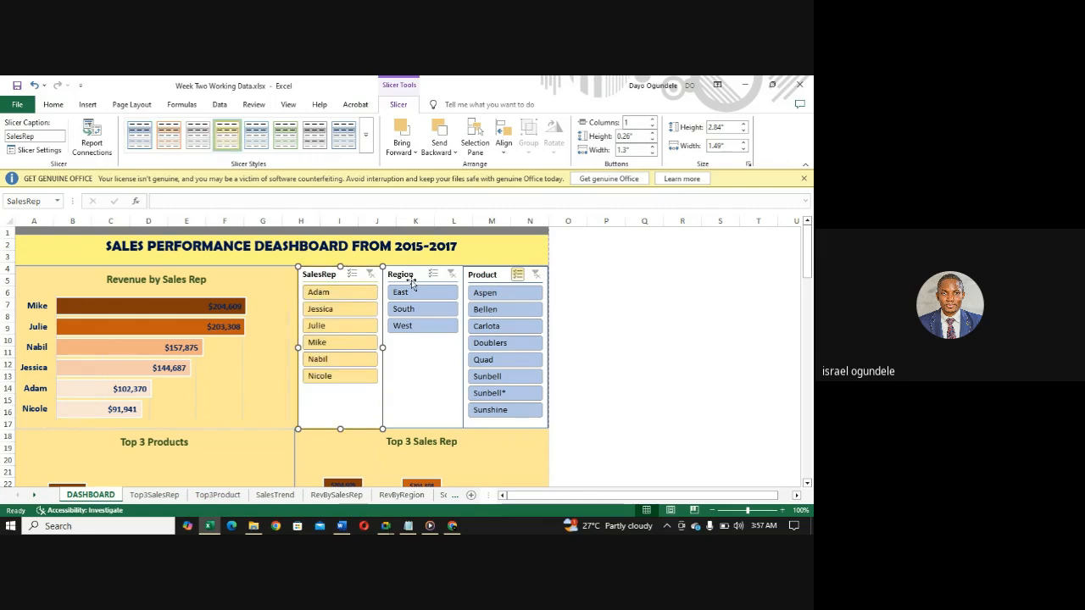
click(408, 273)
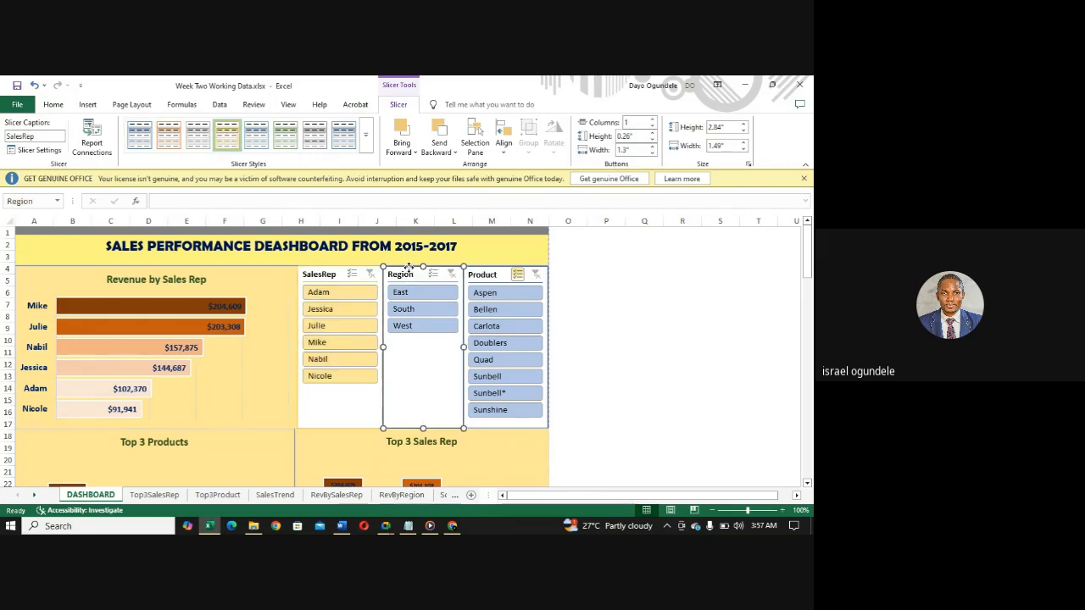
click(227, 134)
click(500, 273)
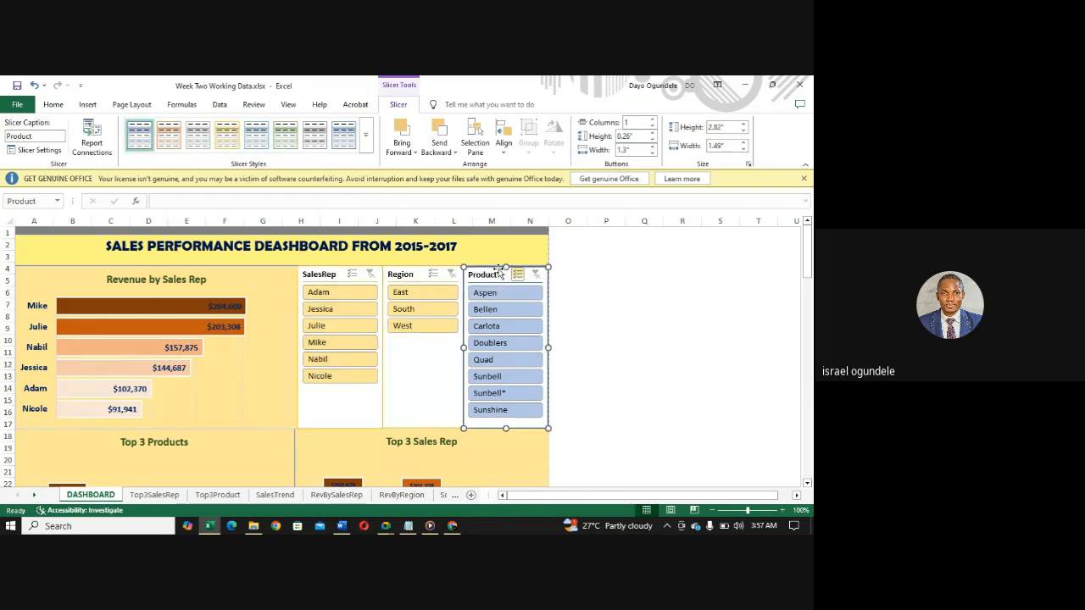
click(227, 136)
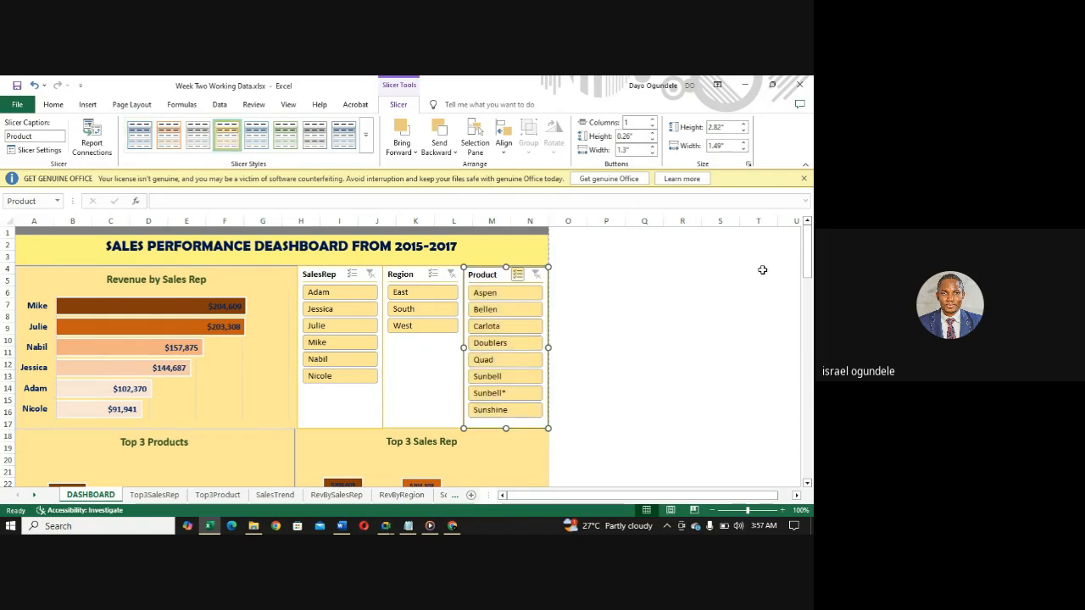
mouse_move(806, 251)
mouse_down()
mouse_move(805, 358)
mouse_move(808, 250)
mouse_up()
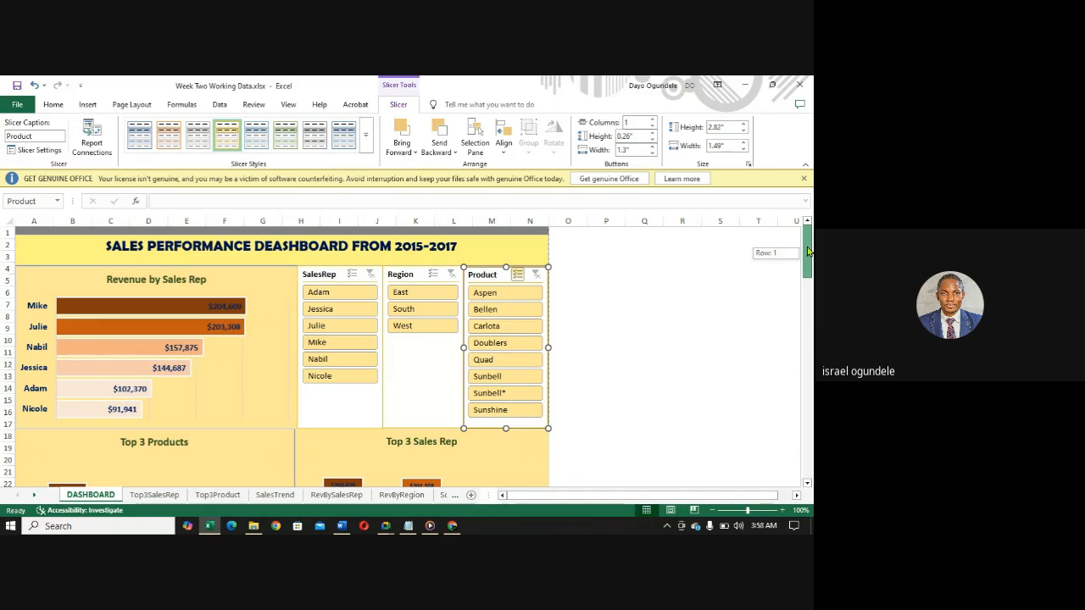
drag(808, 250, 808, 271)
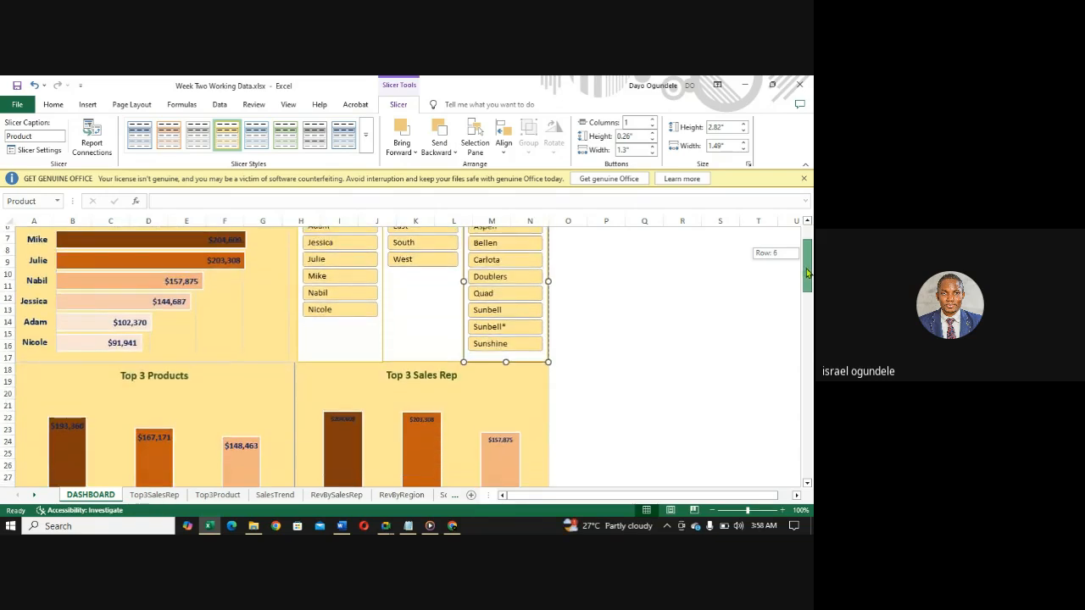
drag(808, 271, 805, 253)
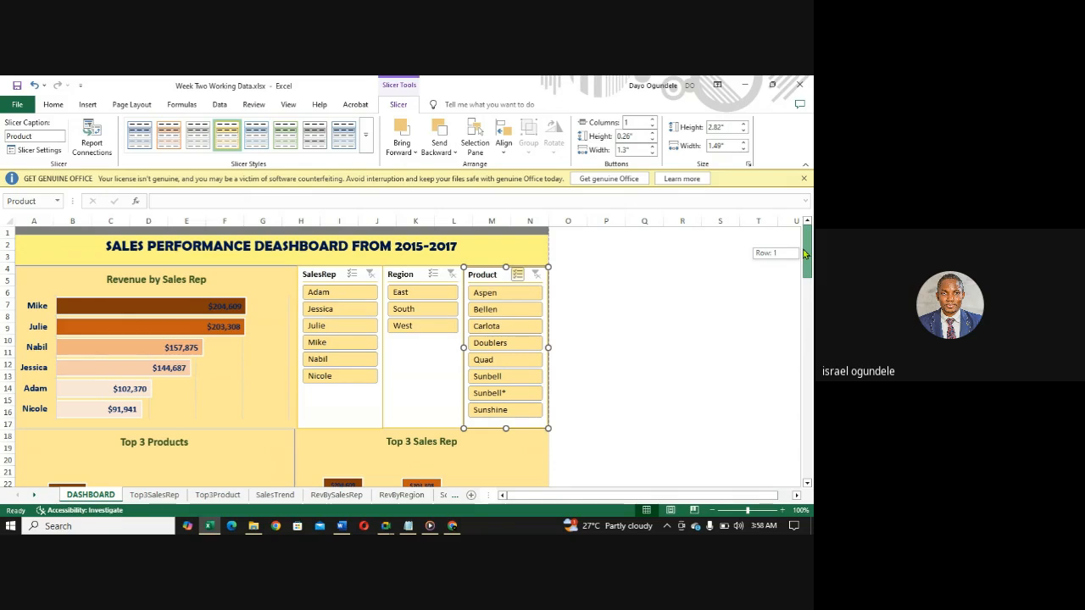
- Insert a text box in the grey area below the Revenue by Region and Sales Trend charts, spanning about rows 52 to 65 and columns A to N
drag(805, 253, 809, 349)
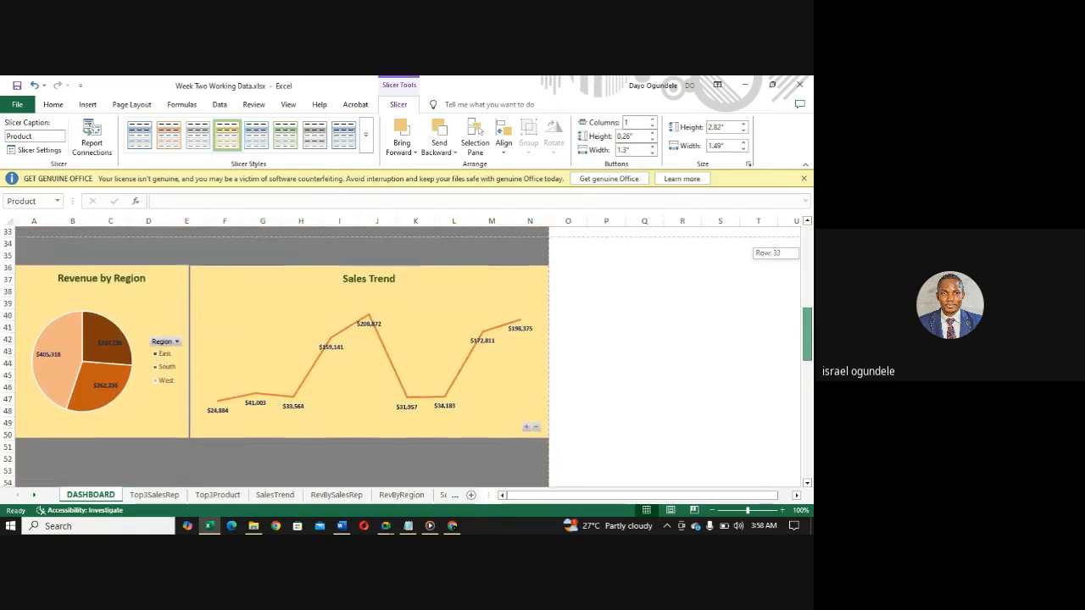
click(89, 104)
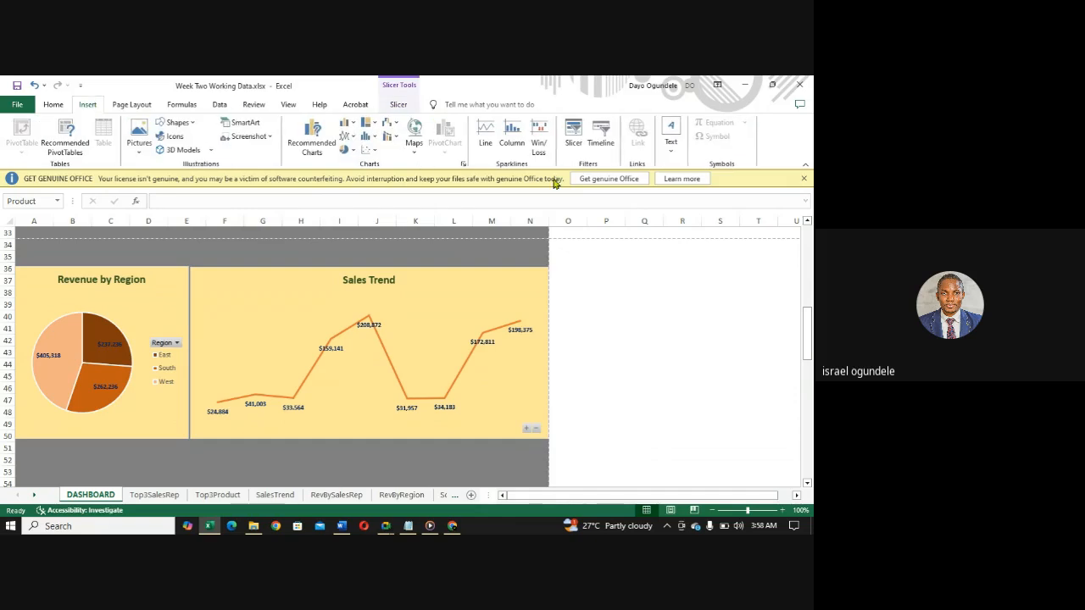
click(676, 159)
click(670, 198)
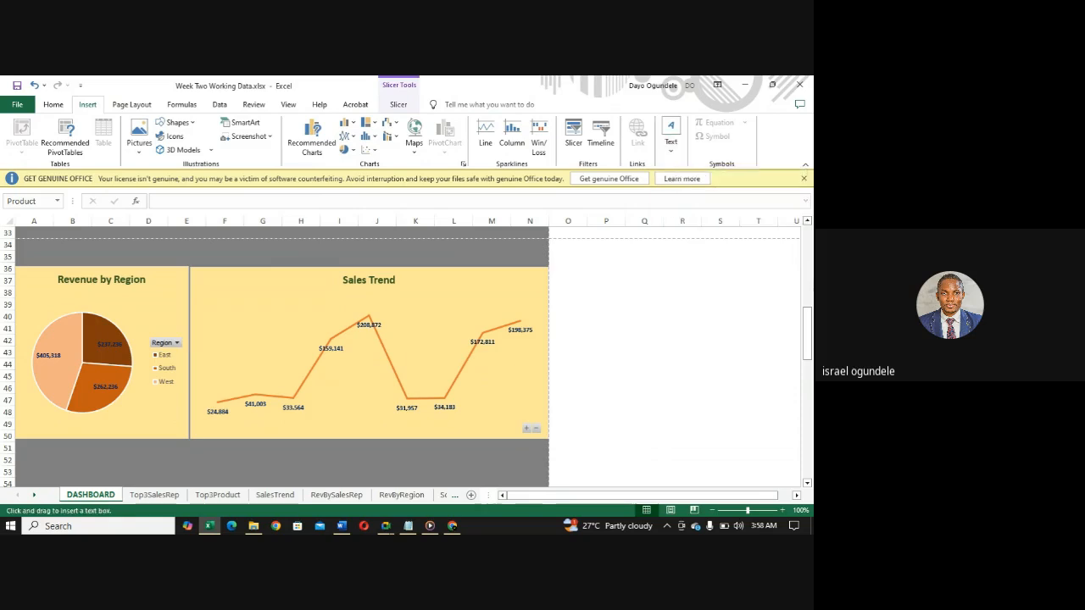
drag(807, 352, 807, 396)
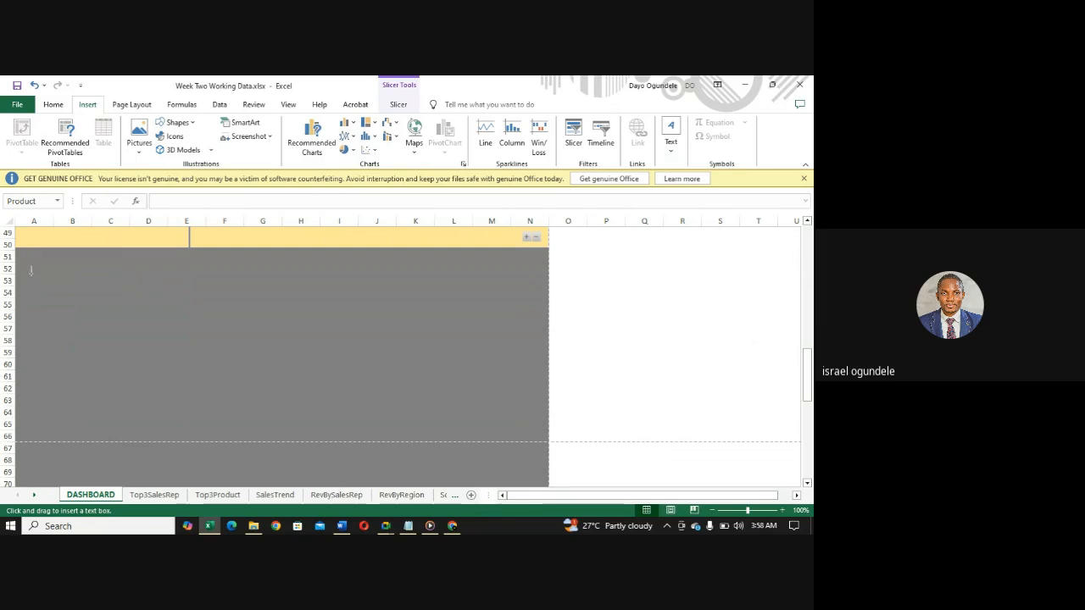
mouse_move(32, 273)
mouse_down()
mouse_move(248, 417)
mouse_move(360, 459)
mouse_move(396, 415)
mouse_move(530, 450)
mouse_move(532, 424)
mouse_up()
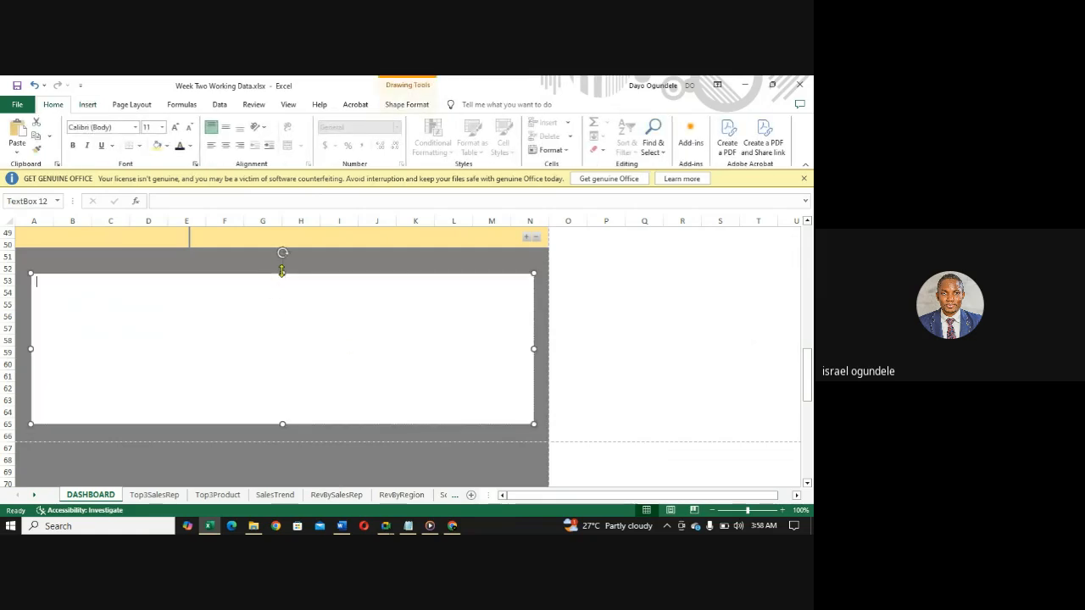
drag(282, 270, 280, 259)
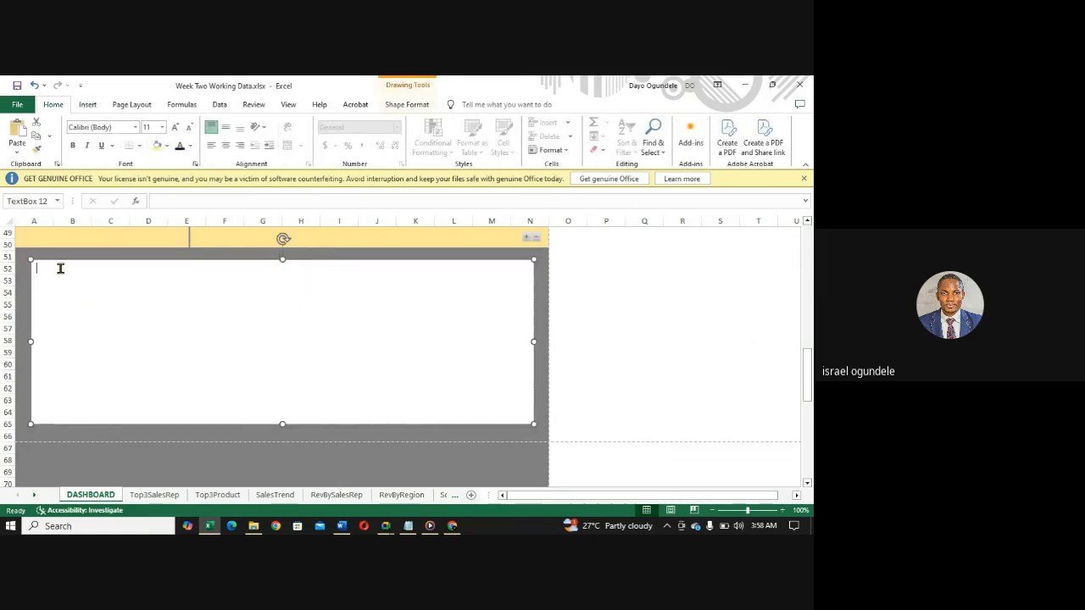
text(rECOMMENDATIONS:)
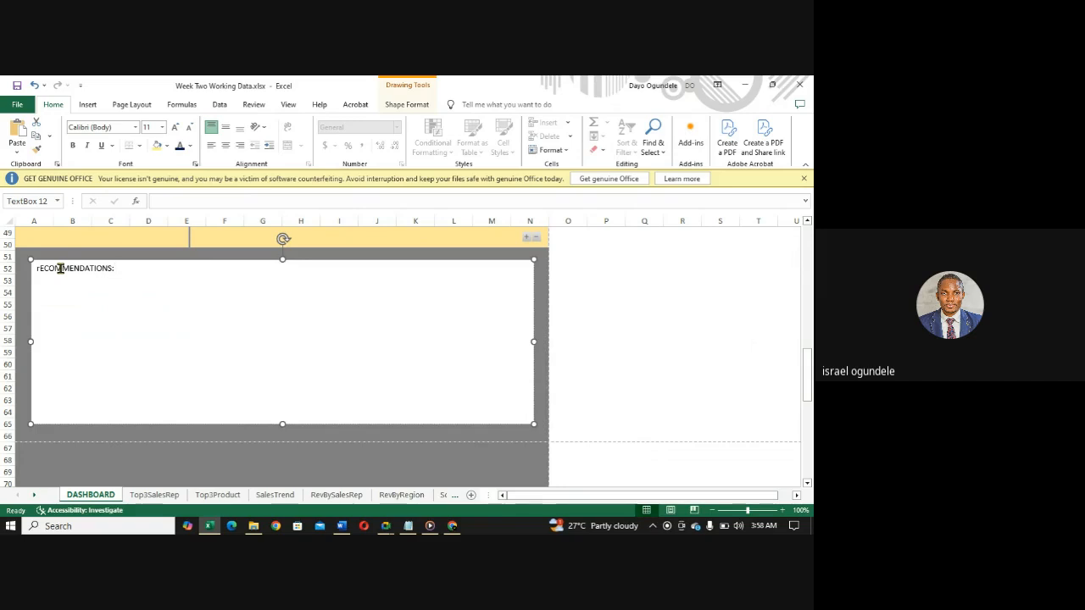
key(BackSpace)
key(BackSpace)
key(BackSpace)
key(BackSpace)
key(BackSpace)
key(BackSpace)
key(BackSpace)
key(BackSpace)
key(BackSpace)
key(BackSpace)
key(BackSpace)
key(BackSpace)
key(BackSpace)
key(BackSpace)
key(BackSpace)
key(BackSpace)
- Enter "Recommendation" as the heading in the text box
text(Recommendat)
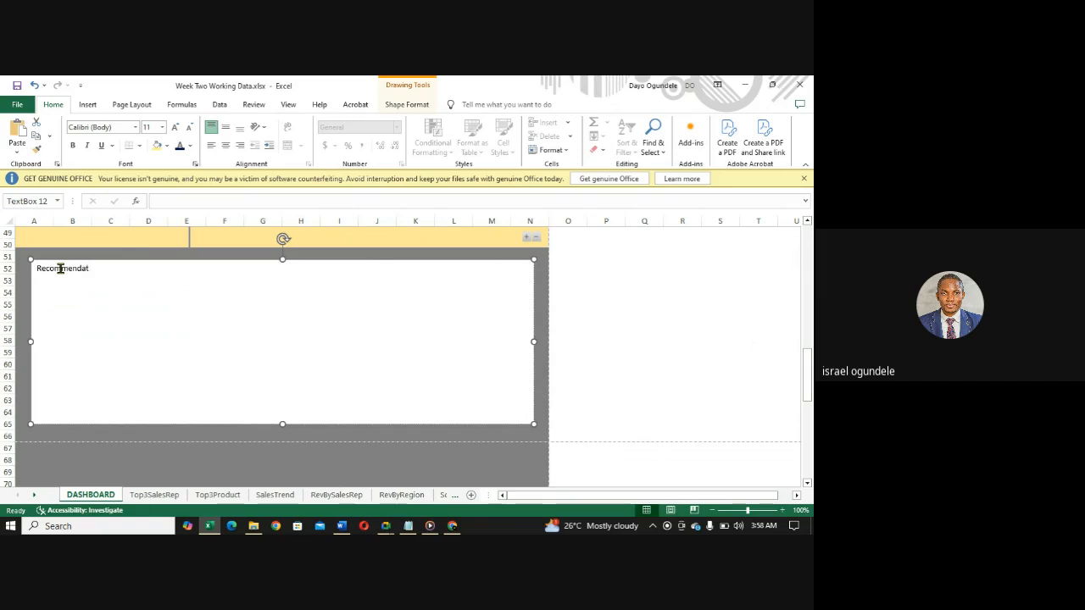
text(tions)
key(BackSpace)
key(BackSpace)
key(BackSpace)
text(ion)
- Stretch the text box to both edges of the dashboard and end the heading with a colon, starting a new line below it
drag(533, 341, 549, 344)
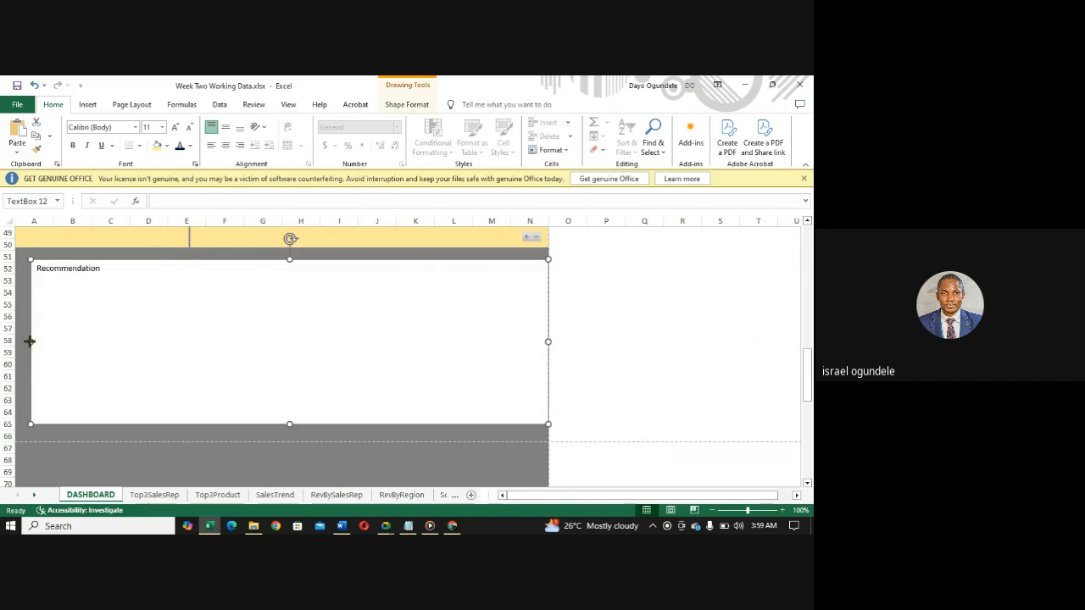
drag(29, 341, 15, 341)
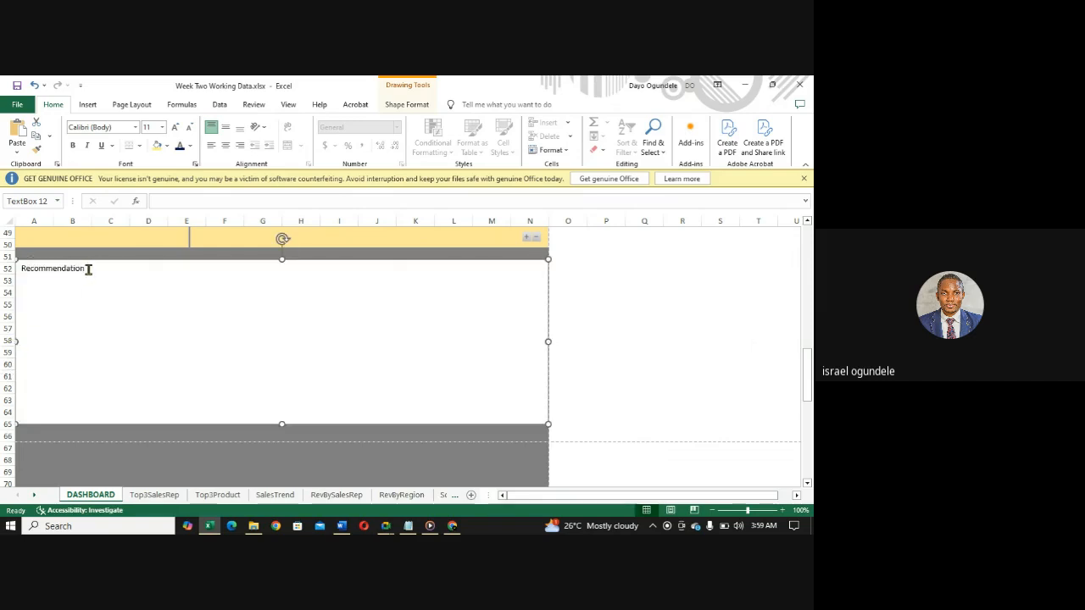
click(88, 269)
click(88, 105)
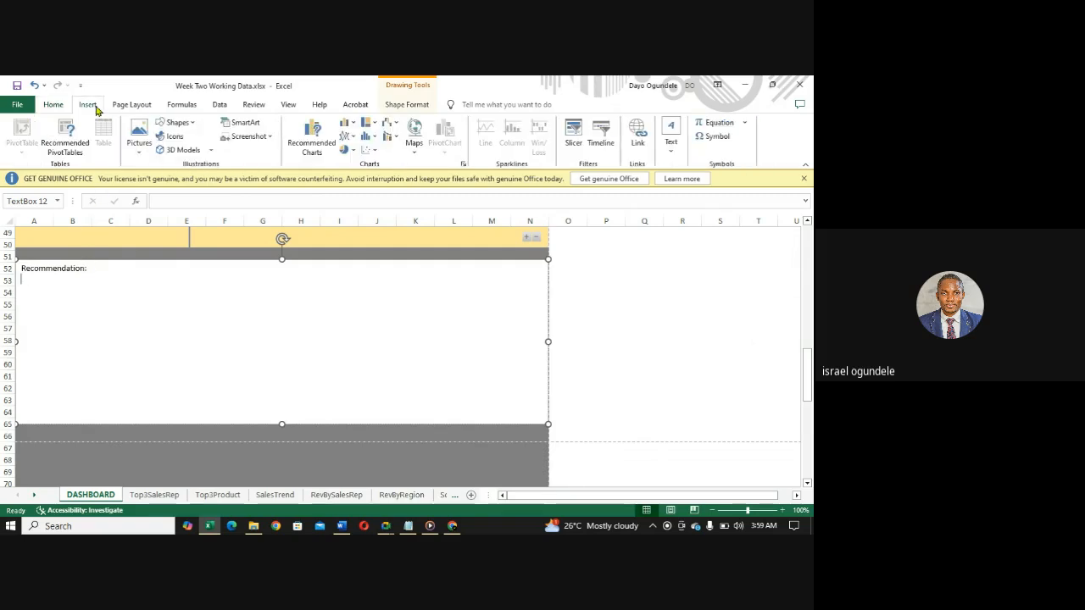
click(52, 104)
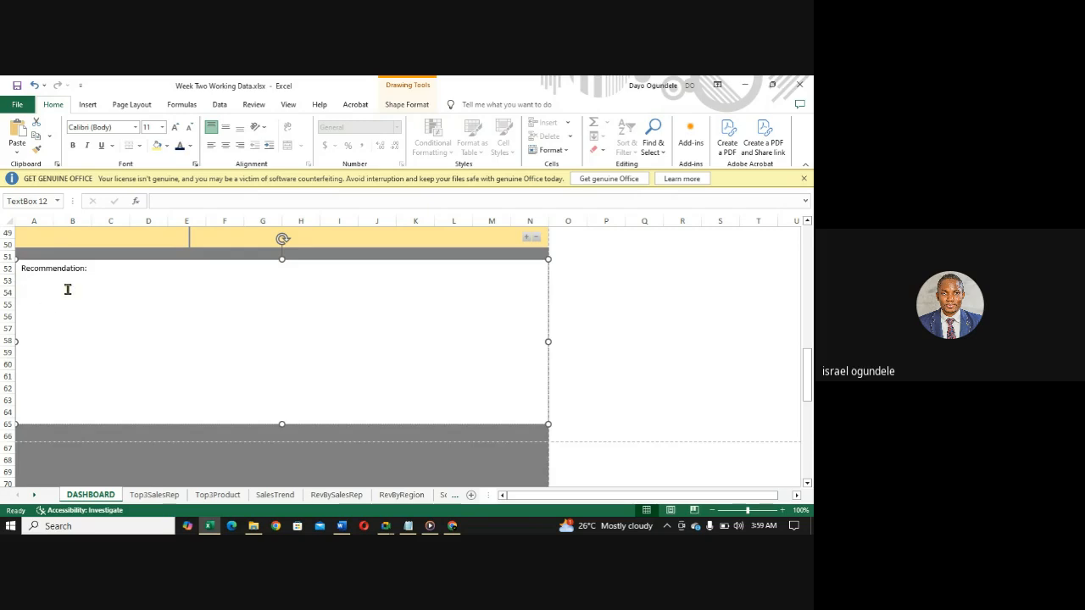
- Begin the first numbered recommendation with "1. The top sales representatives for"
text(1. The top sales)
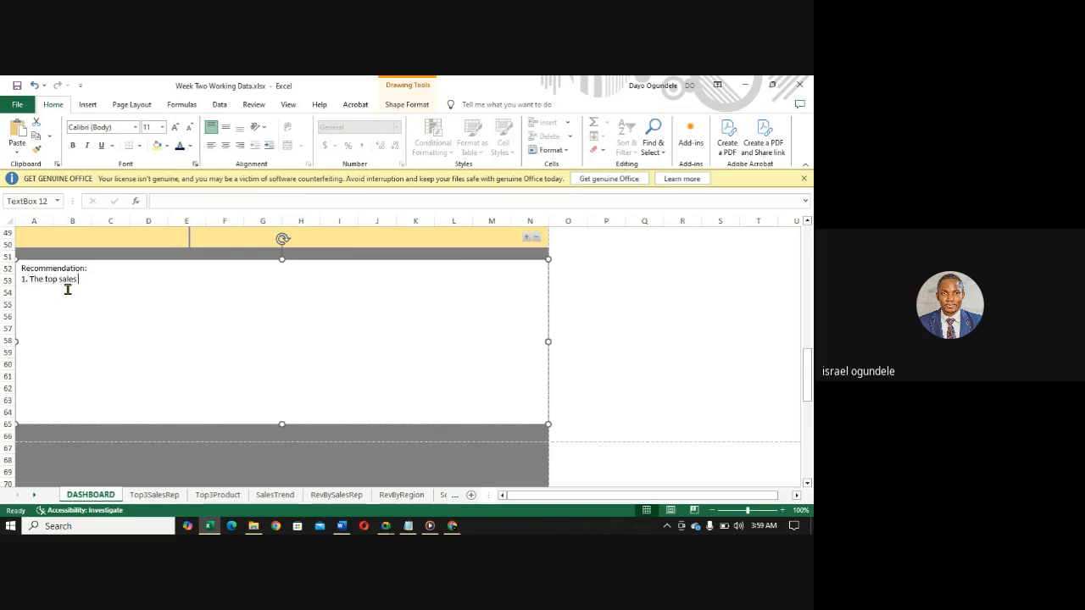
text( reprepse)
key(BackSpace)
key(BackSpace)
text(sent)
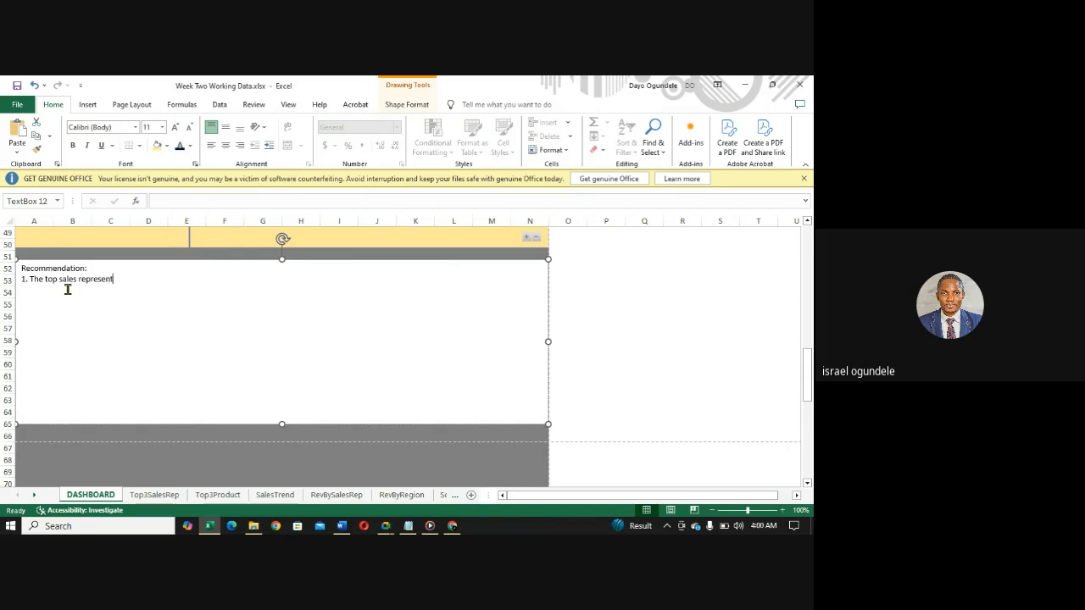
text(ation)
key(BackSpace)
key(BackSpace)
text(ves for ea)
- Continue the first recommendation with "each year should be motivated with an award or increase"
text(ch year should be )
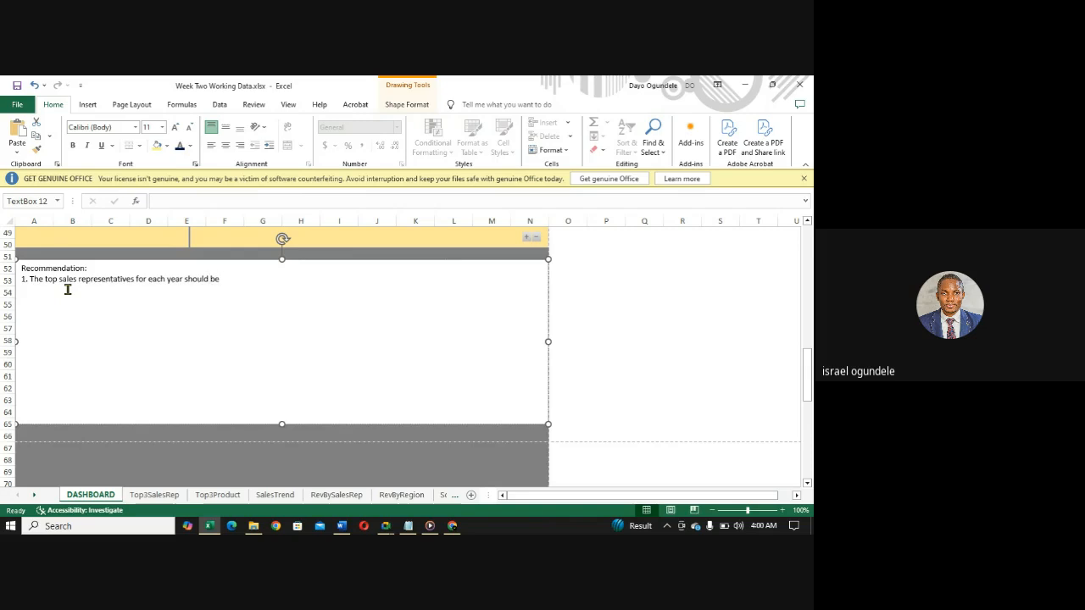
text(motivated)
drag(806, 380, 799, 288)
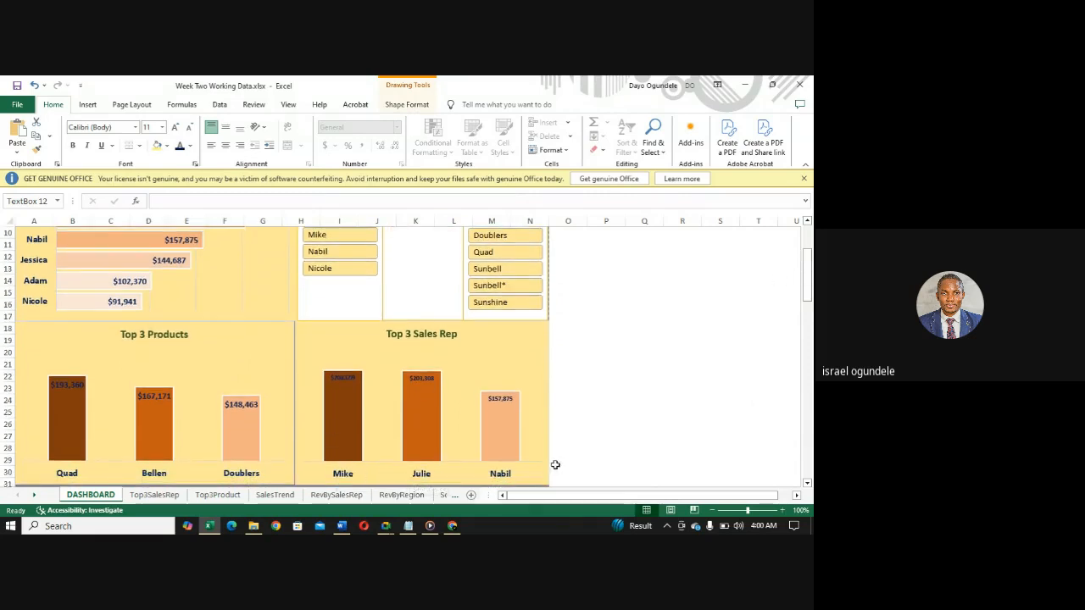
drag(807, 275, 806, 378)
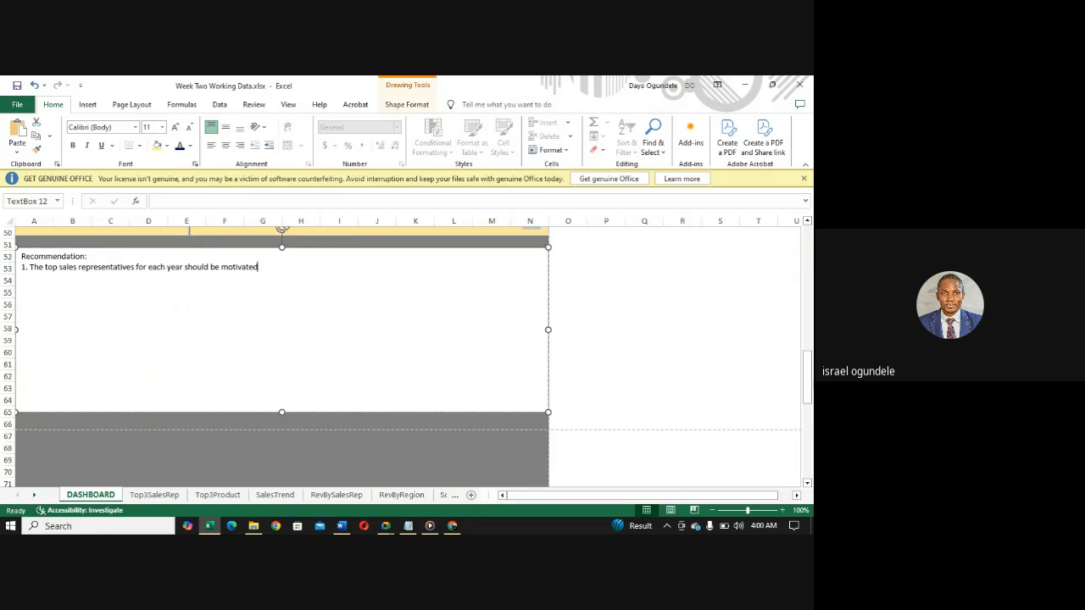
text(with an award or increa)
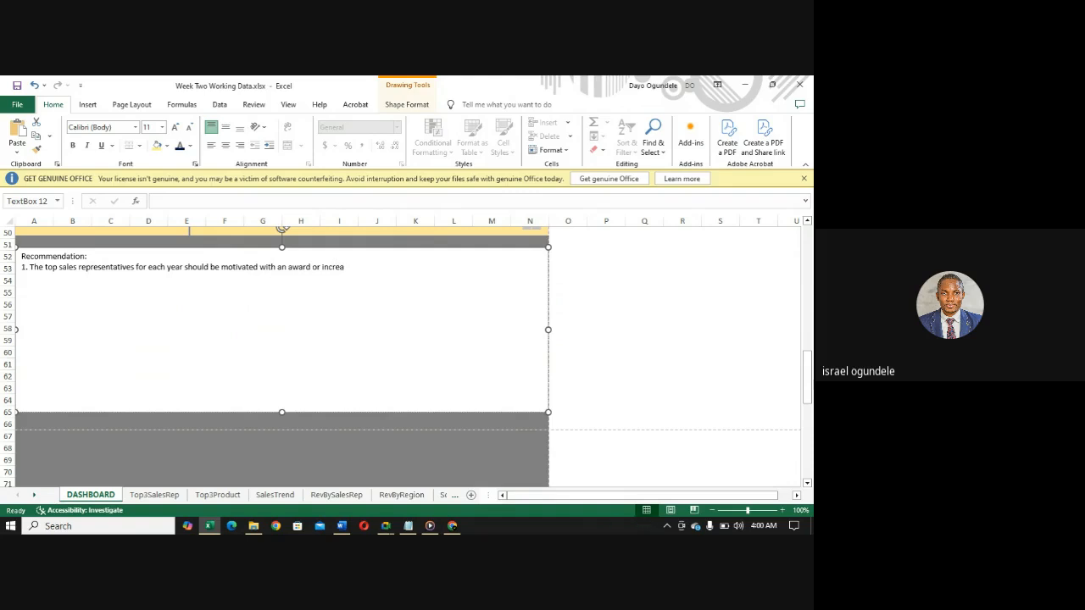
text(se In renumeratio)
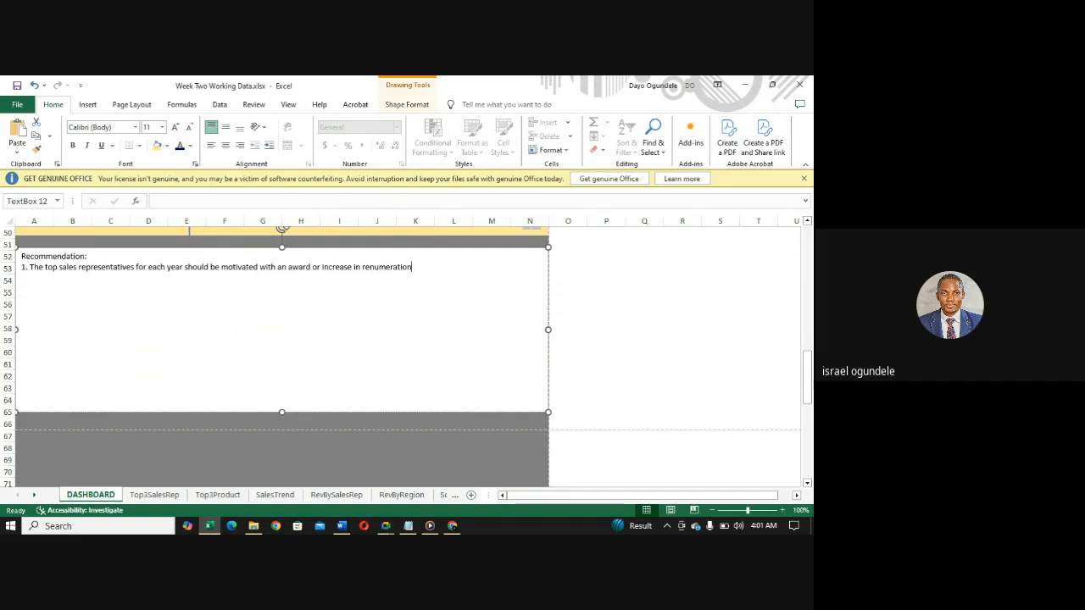
text(n to boost the sales of others)
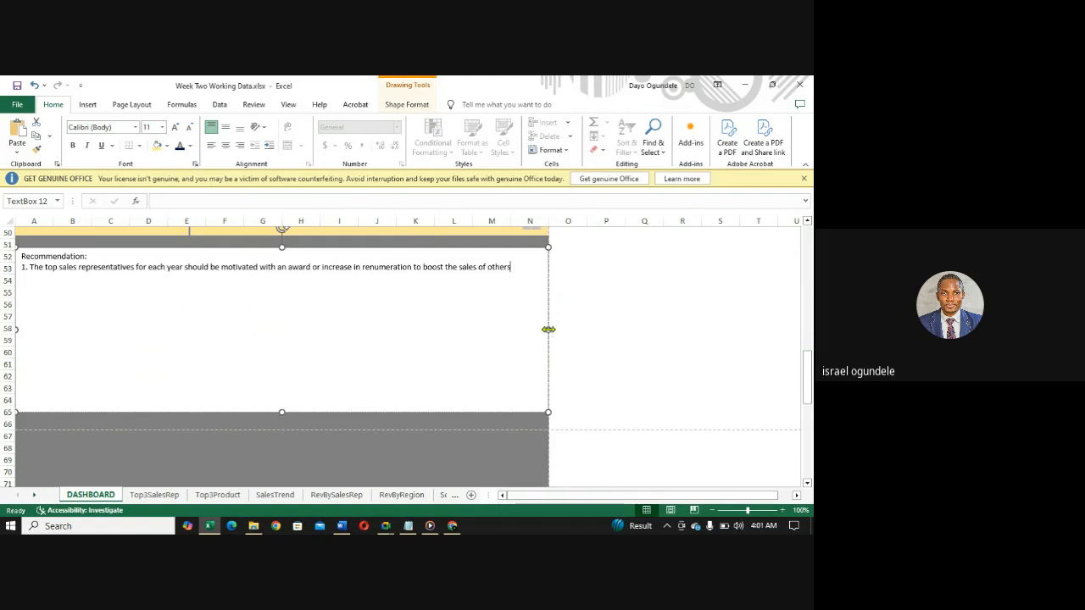
- Narrow the recommendation text box from both sides, leaving a grey margin at each edge of the dashboard
drag(548, 329, 525, 329)
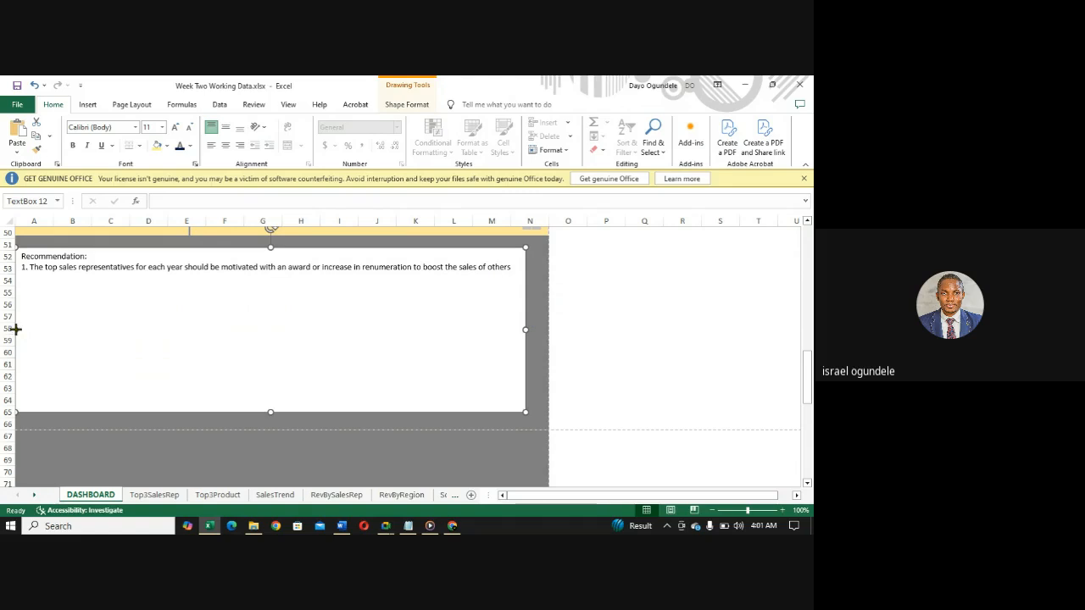
drag(16, 329, 33, 328)
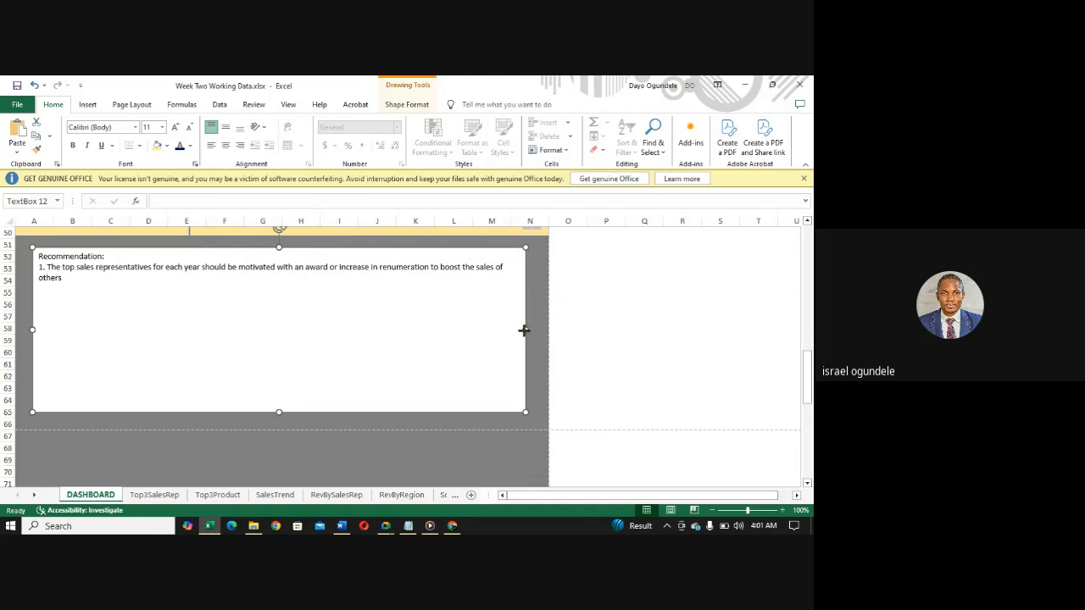
drag(524, 331, 517, 330)
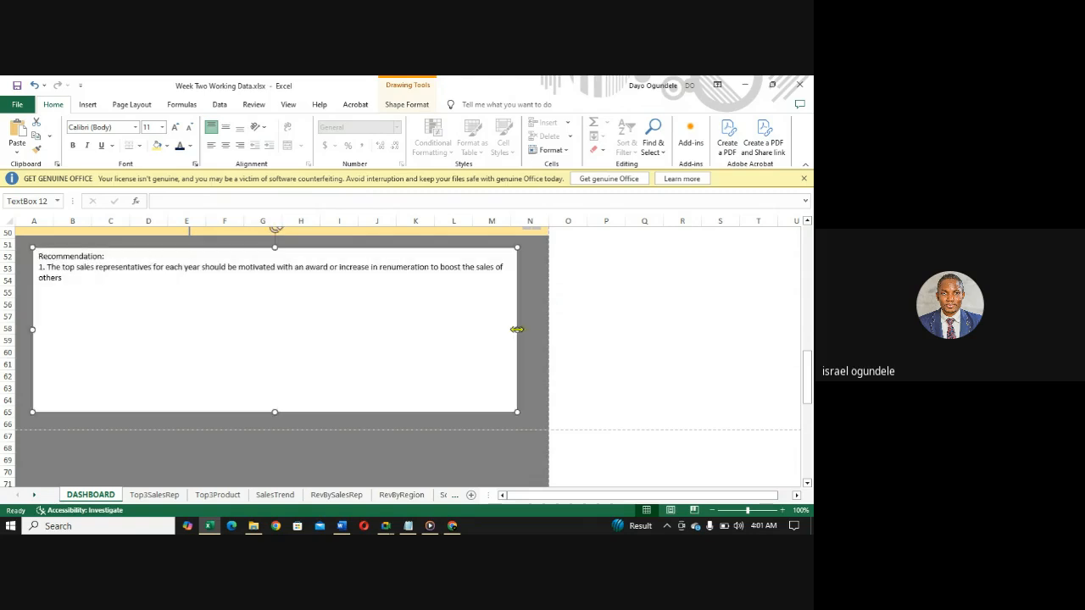
- End recommendation 1 with a period and, after a blank line, write "2. Promotion of sales should be done in less performing region"
click(86, 278)
text(.  )
text(2)
text(.)
text( Promo)
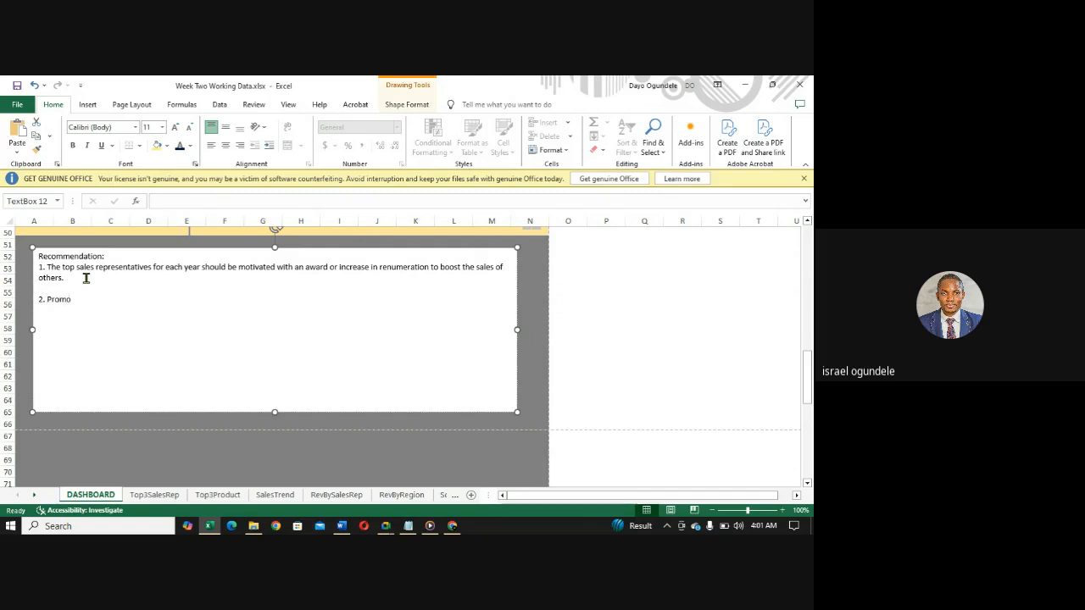
text(tion of sales should be done)
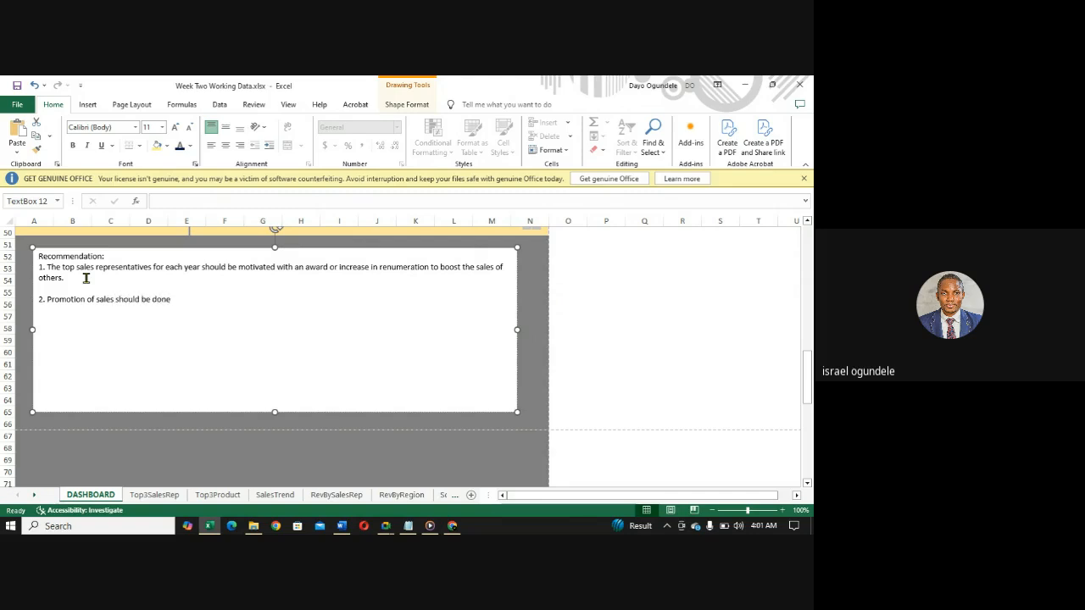
text( in less performing re)
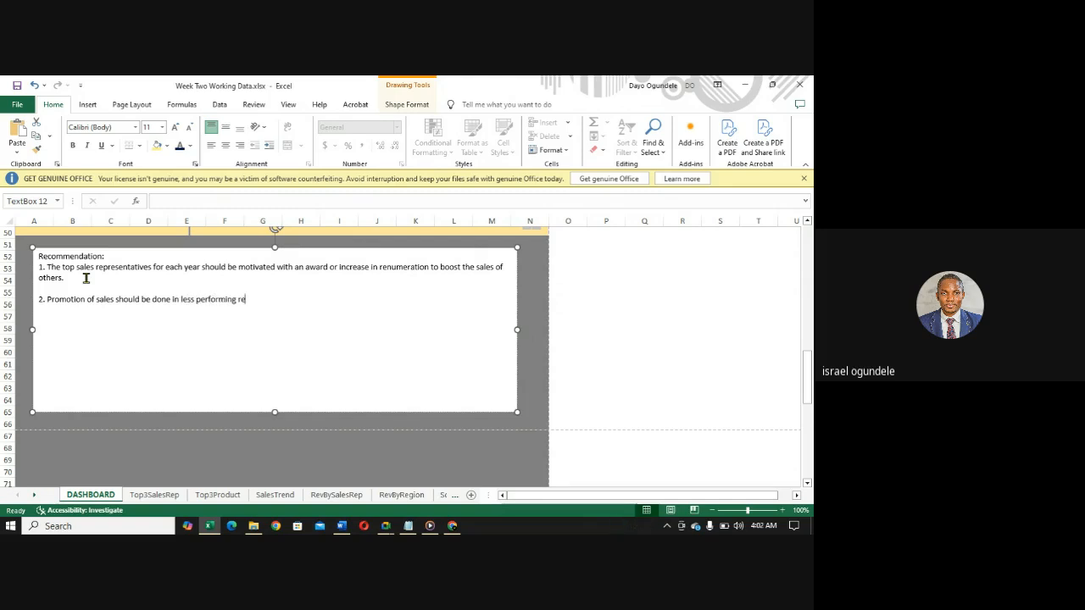
text(gion and most perform)
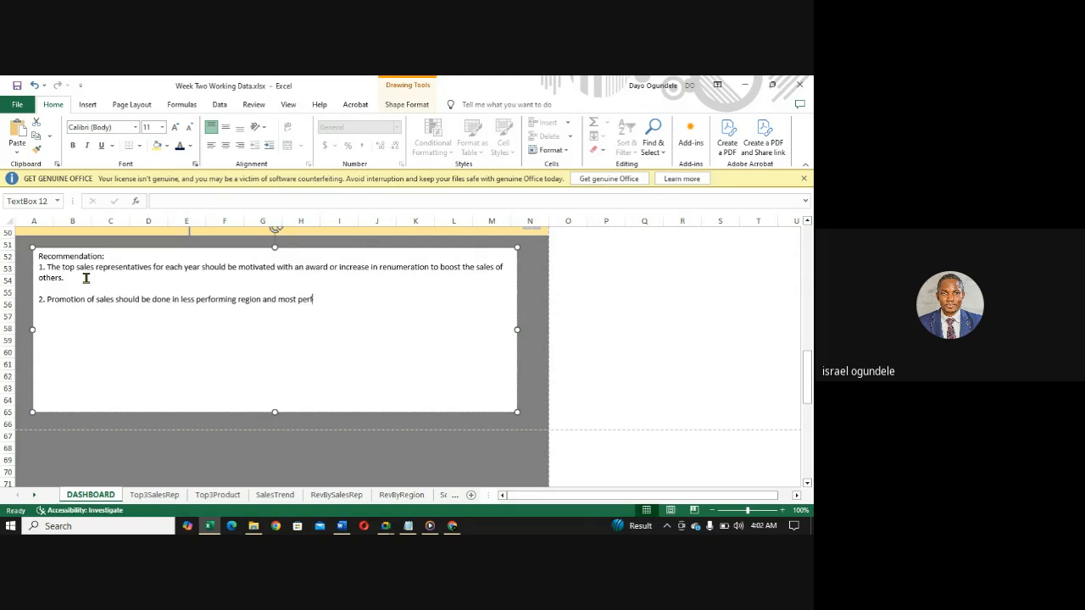
- Complete the second recommendation with "and most performing sales rep should be compensated with incentives."
text(ing)
text(sales rep should)
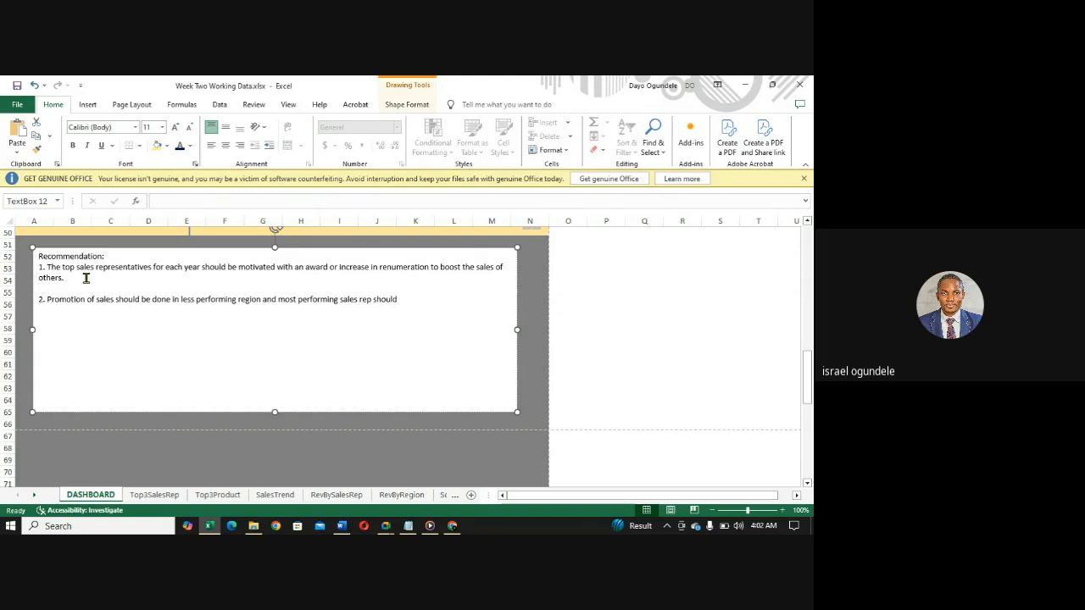
text( be compensated with i)
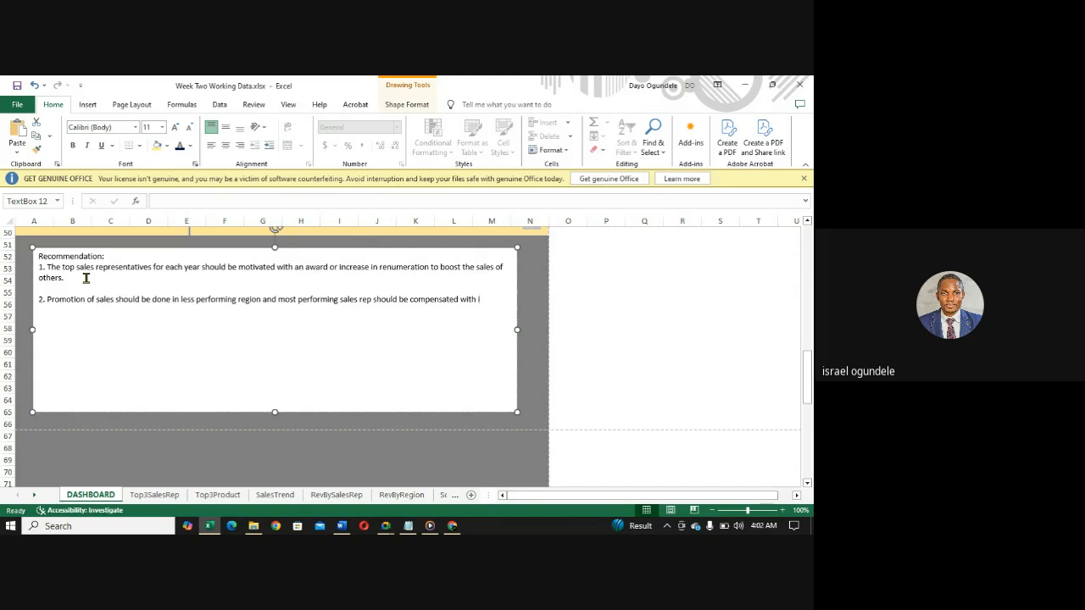
text(ncentives)
- Review the dashboard charts and start the third recommendation with "3. Management should have a system"
drag(808, 383, 794, 258)
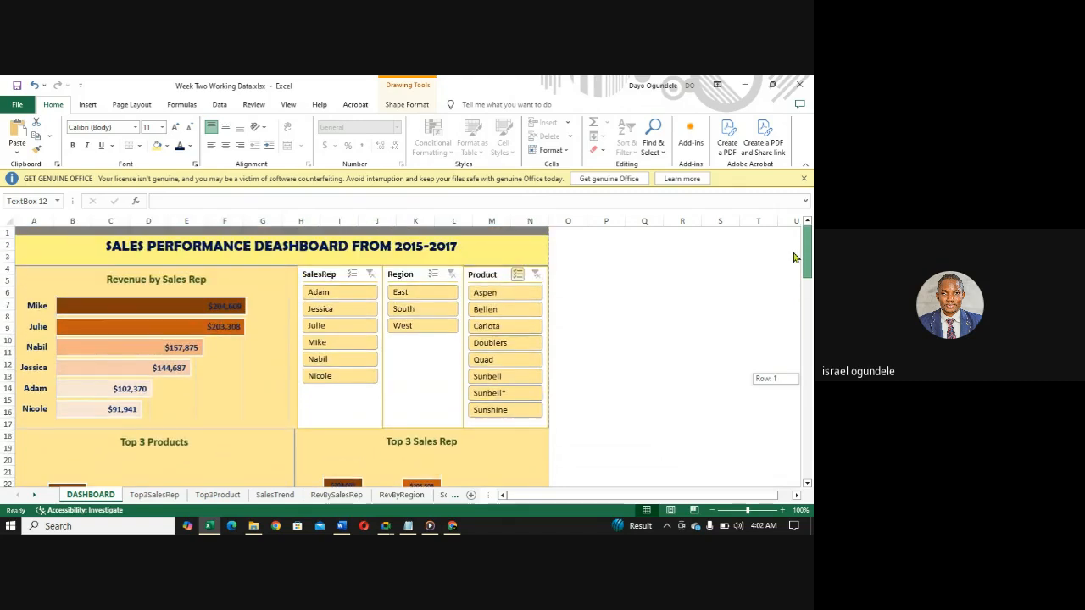
drag(794, 257, 808, 371)
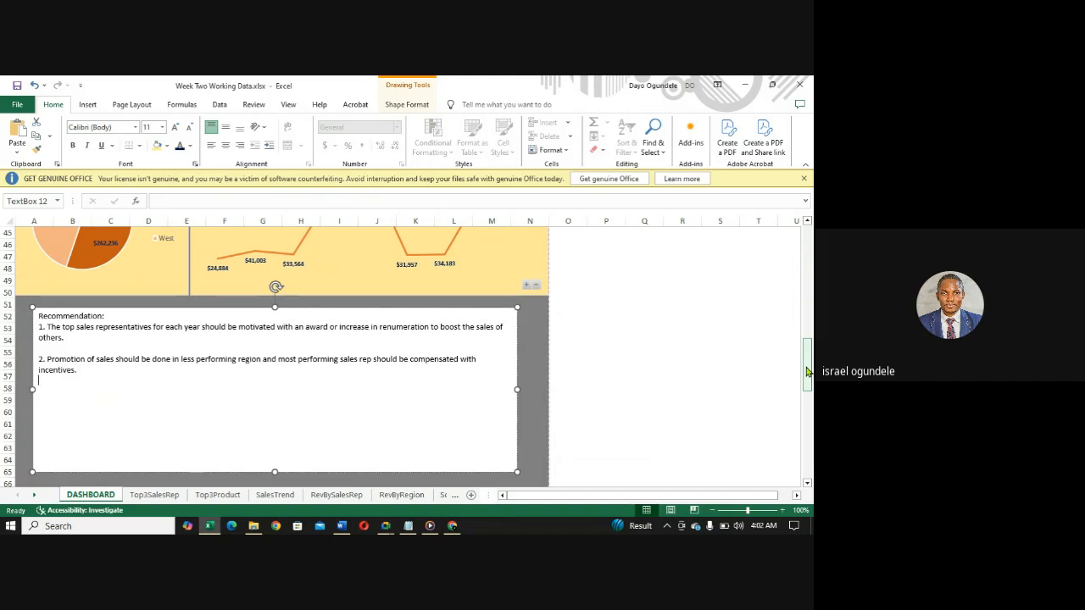
text(3. Managen)
key(BackSpace)
text(ment should have)
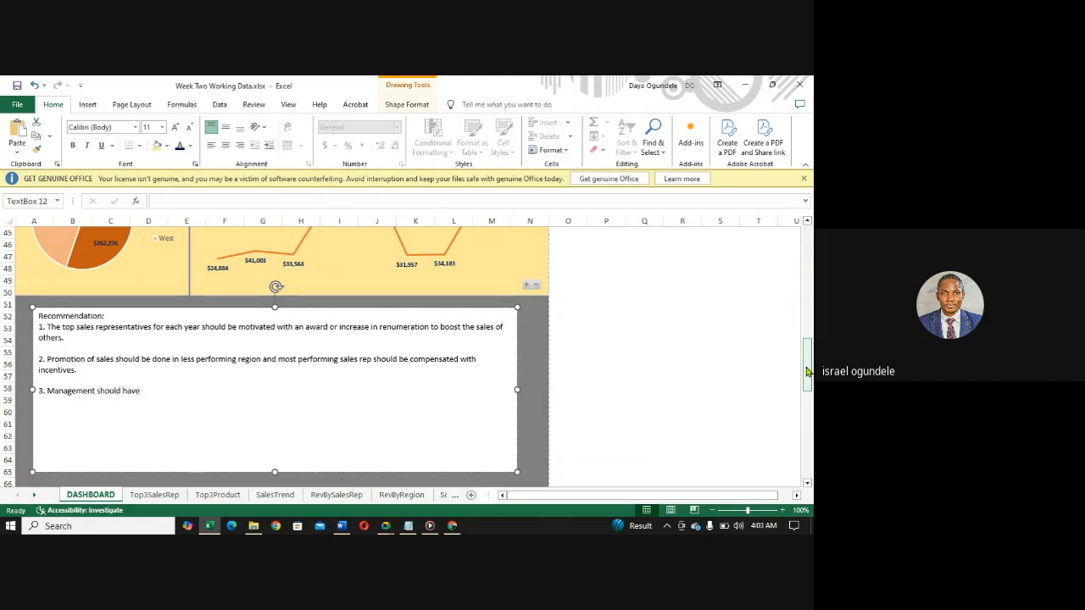
text( a system that encor)
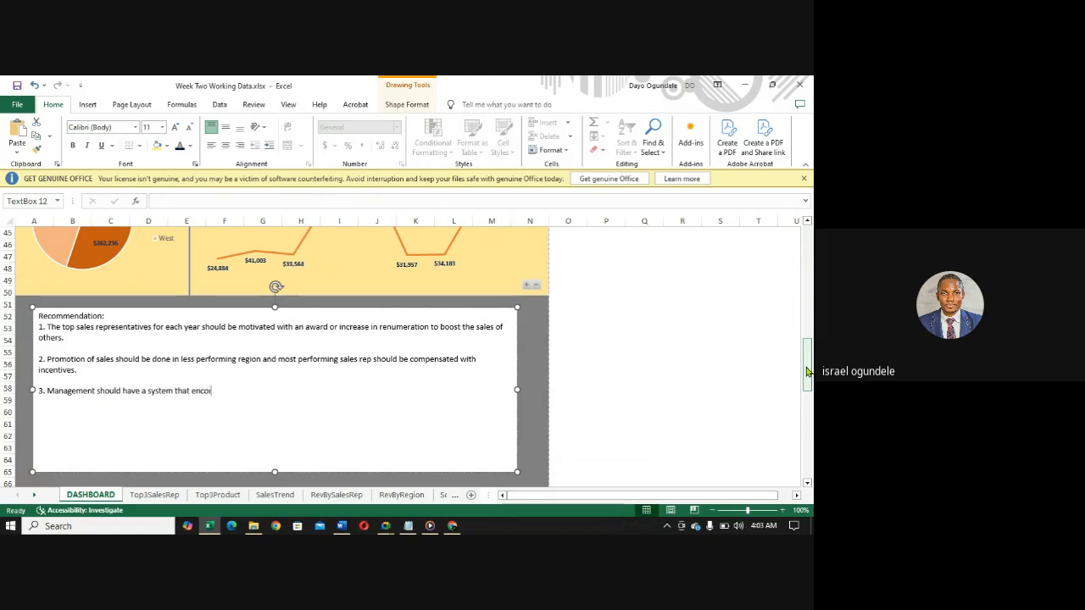
text(rage)
- Continue the third recommendation with "that will encourage sales representatives and orga"
key(BackSpace)
key(BackSpace)
key(BackSpace)
key(BackSpace)
key(BackSpace)
key(BackSpace)
key(BackSpace)
key(BackSpace)
key(BackSpace)
key(BackSpace)
text(will encour)
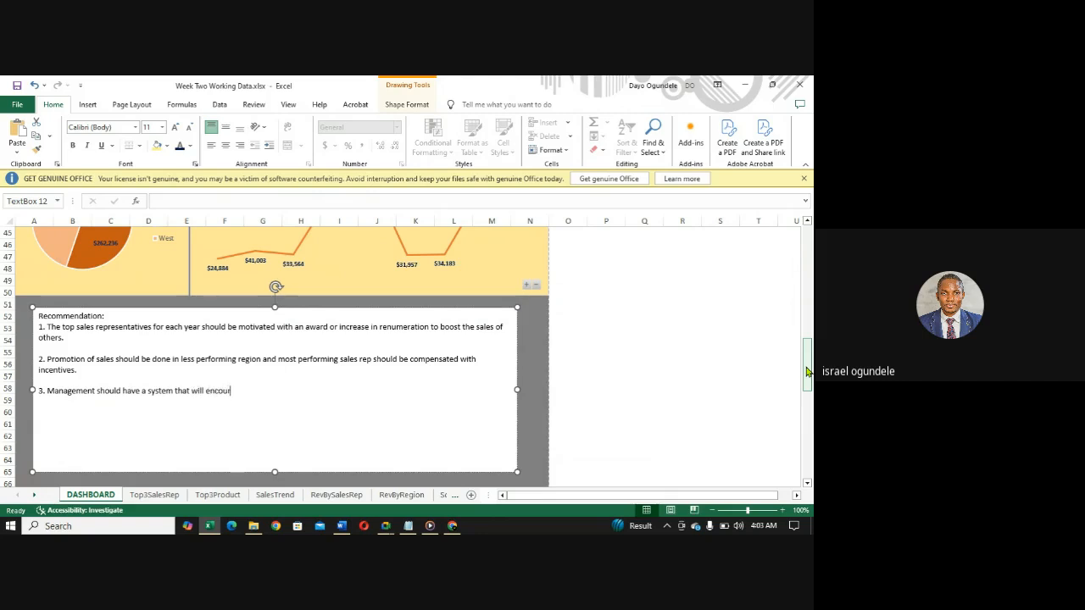
text(age sales representatives and)
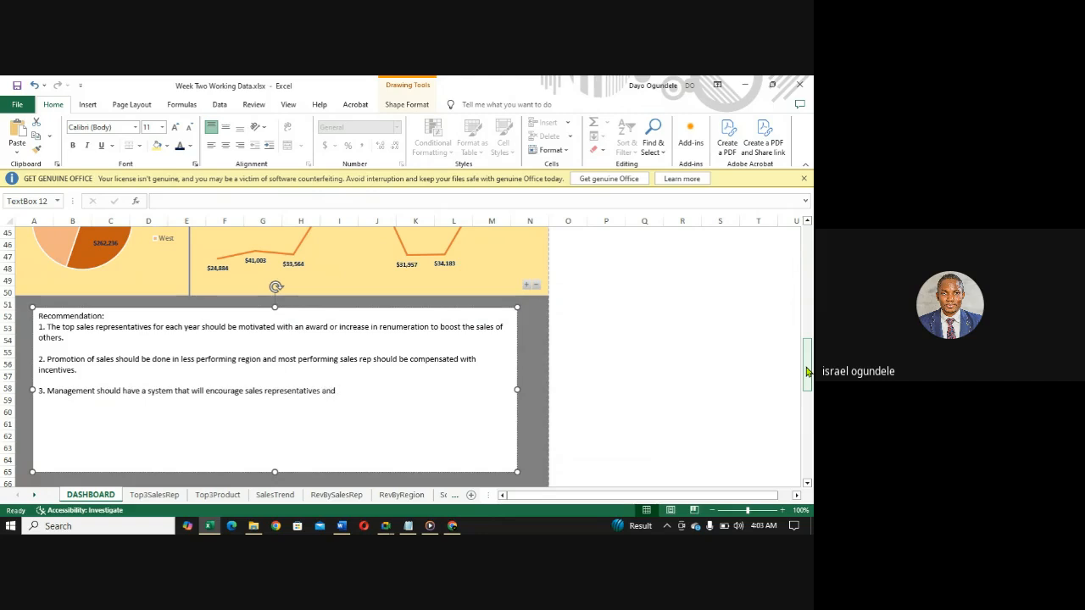
text( orgni)
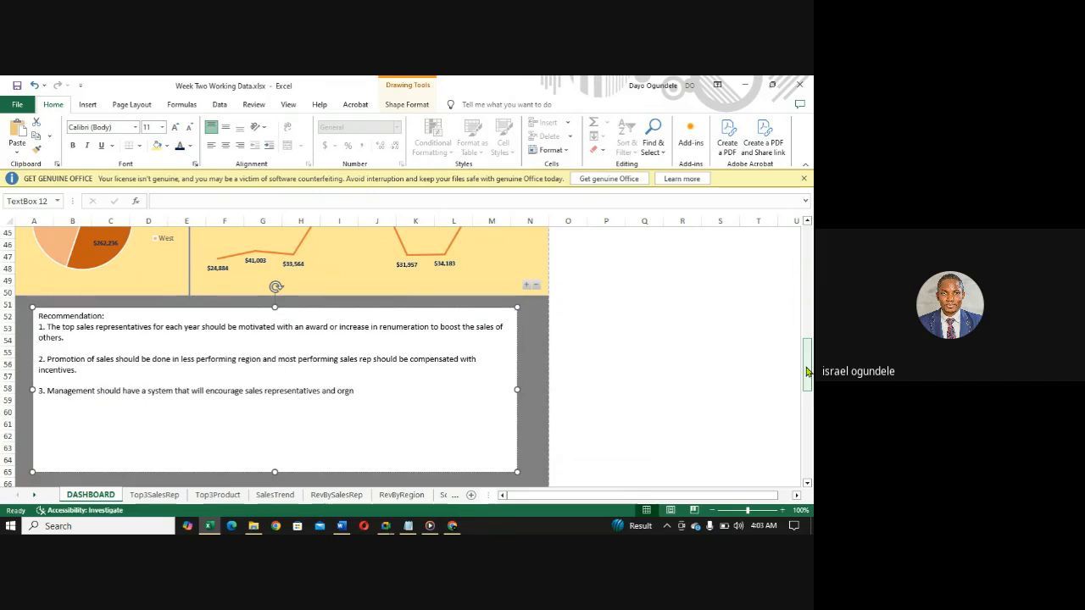
key(BackSpace)
text(a)
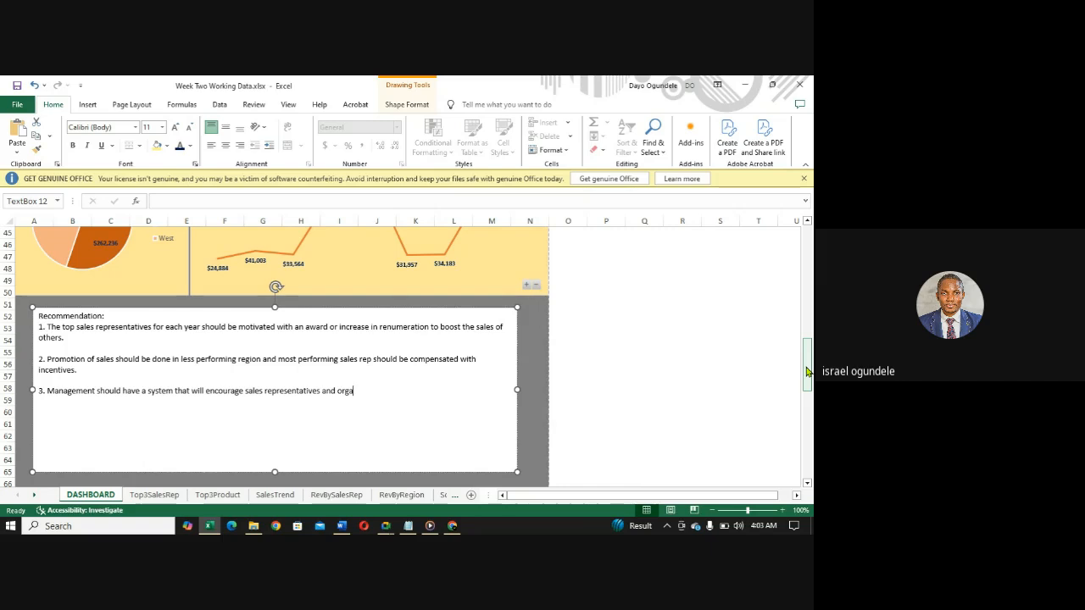
- Continue the third recommendation with "nize training for them based on their region", correcting the spelling of "their"
text(ize training for them based)
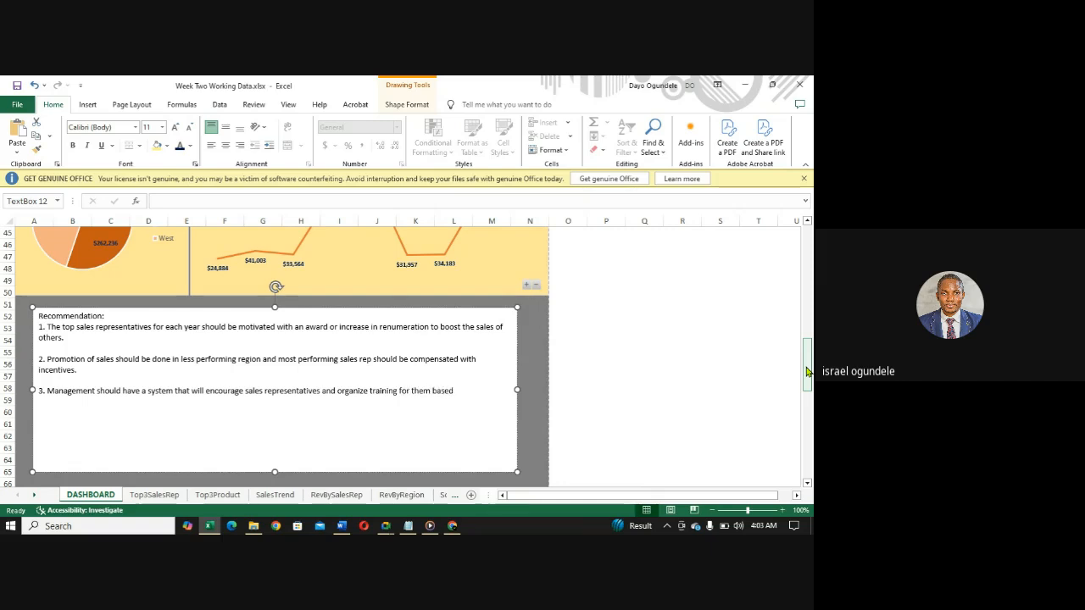
text( on their region)
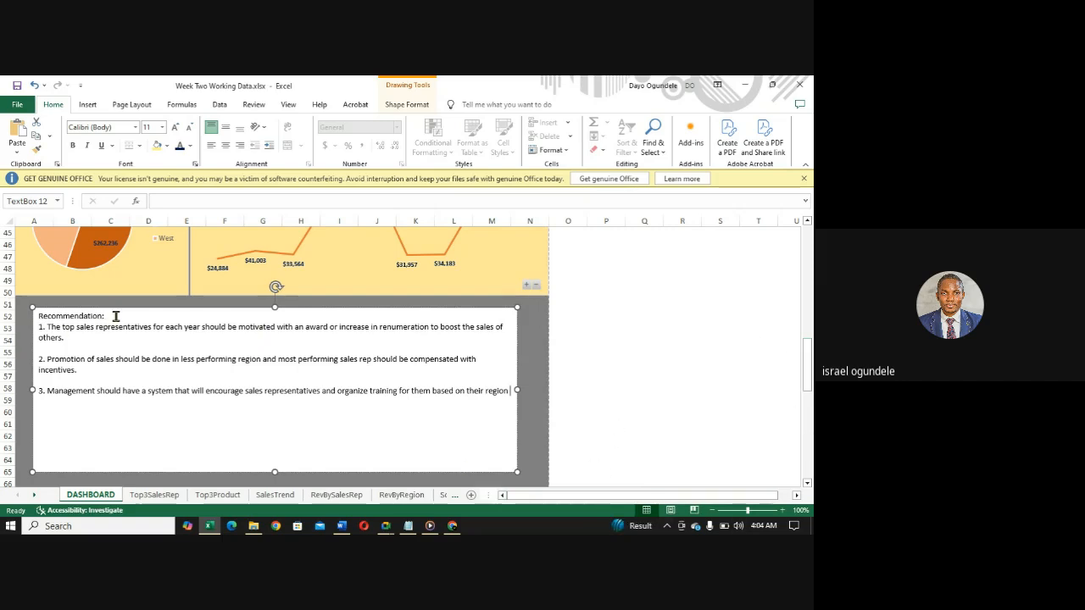
drag(113, 318, 39, 316)
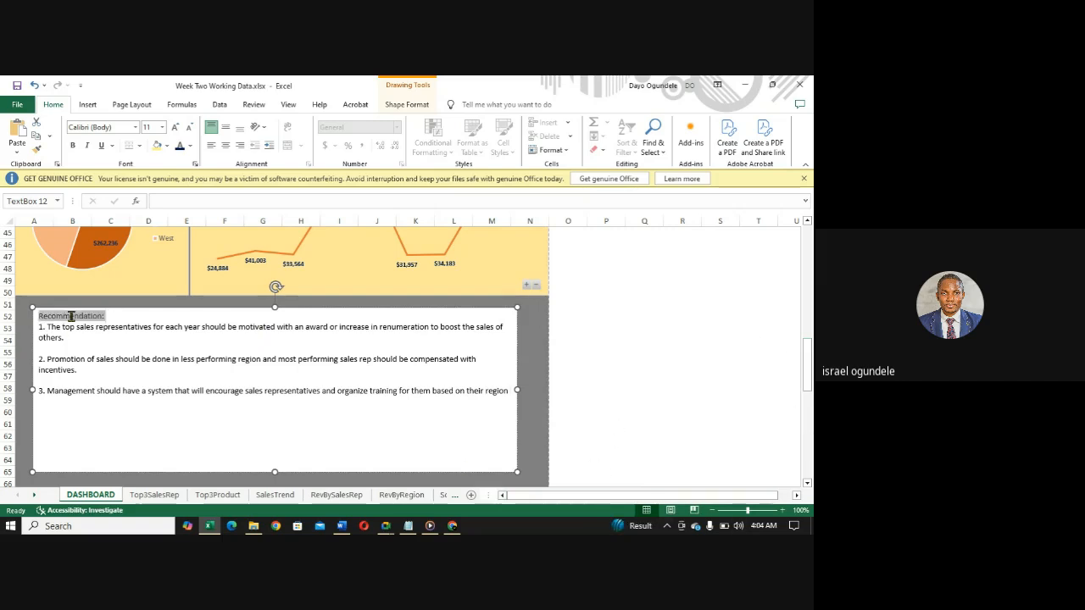
click(157, 435)
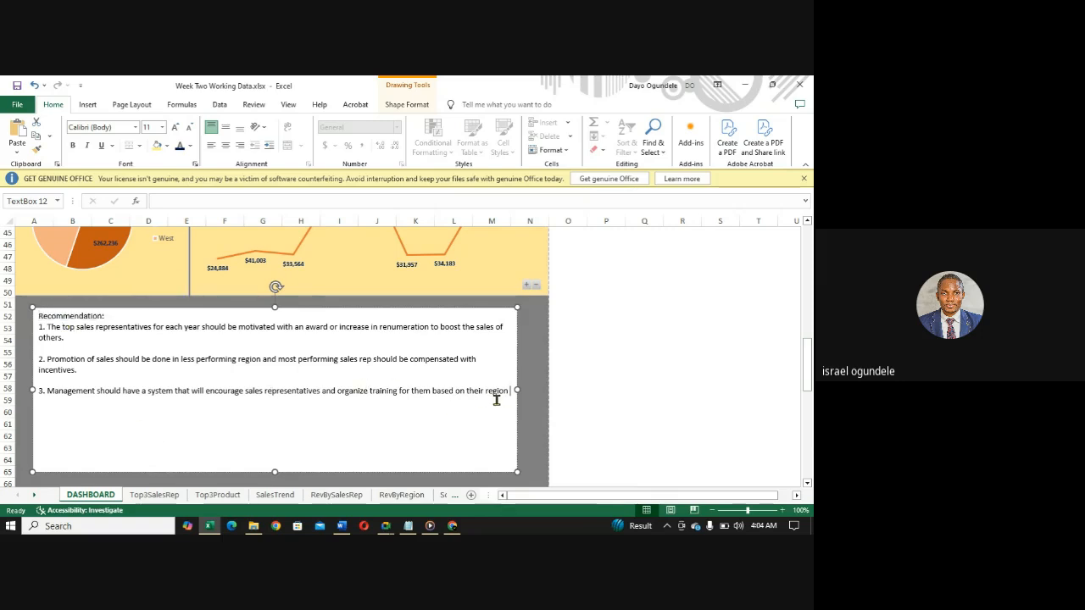
- Correct the spelling of "system" in the third recommendation and end the sentence with a period
key(Left)
key(Left)
key(Left)
key(Left)
key(Left)
key(Left)
key(Left)
key(Left)
key(Left)
key(Left)
key(Left)
key(Left)
key(Left)
key(Left)
key(Left)
key(Left)
key(Left)
key(Left)
key(Left)
key(Left)
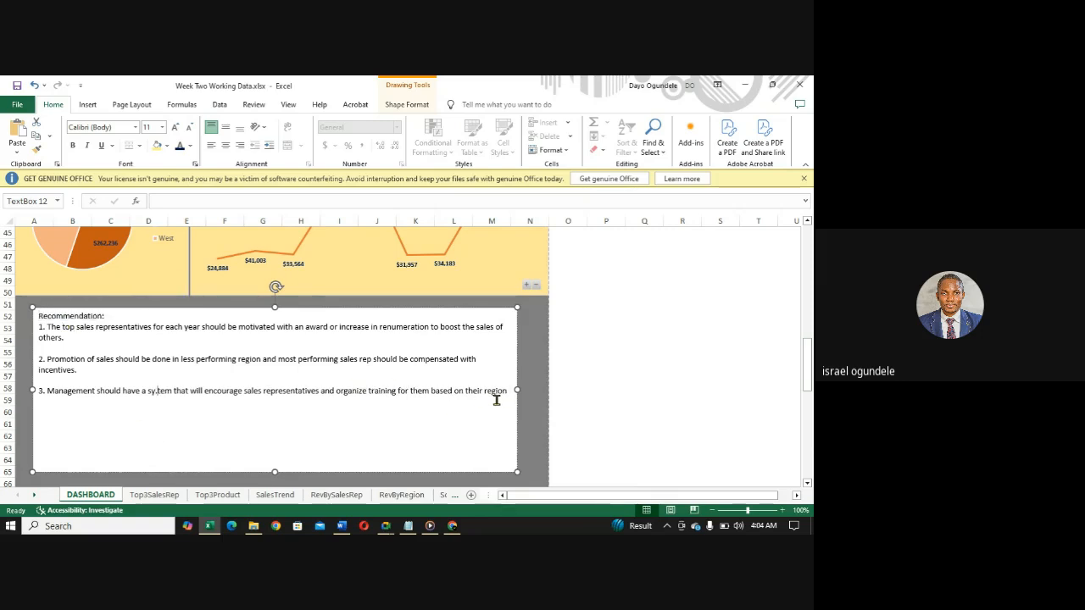
text(s)
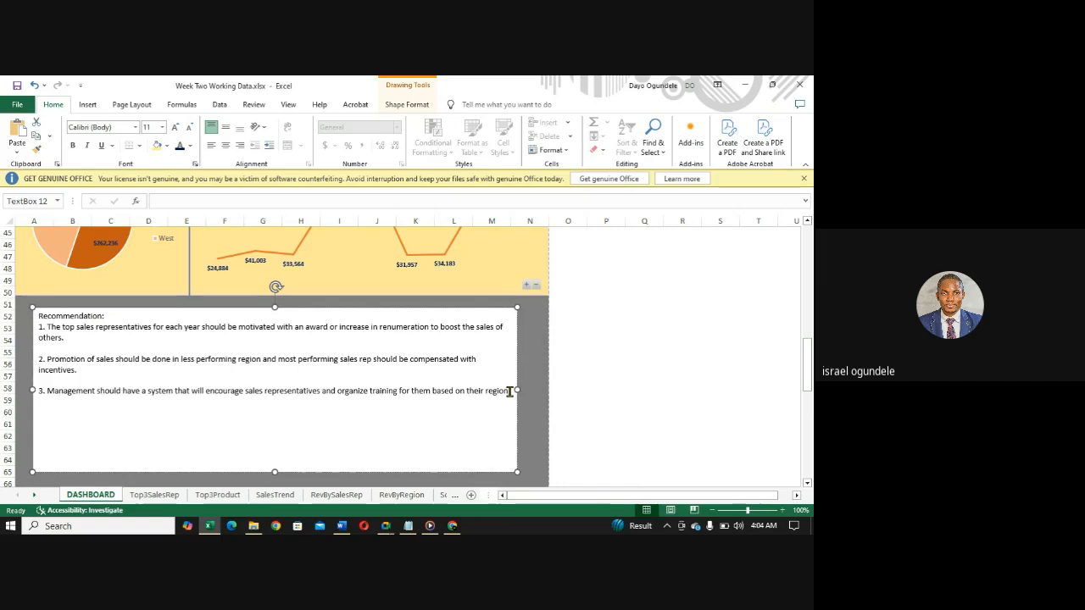
click(510, 390)
drag(108, 318, 40, 316)
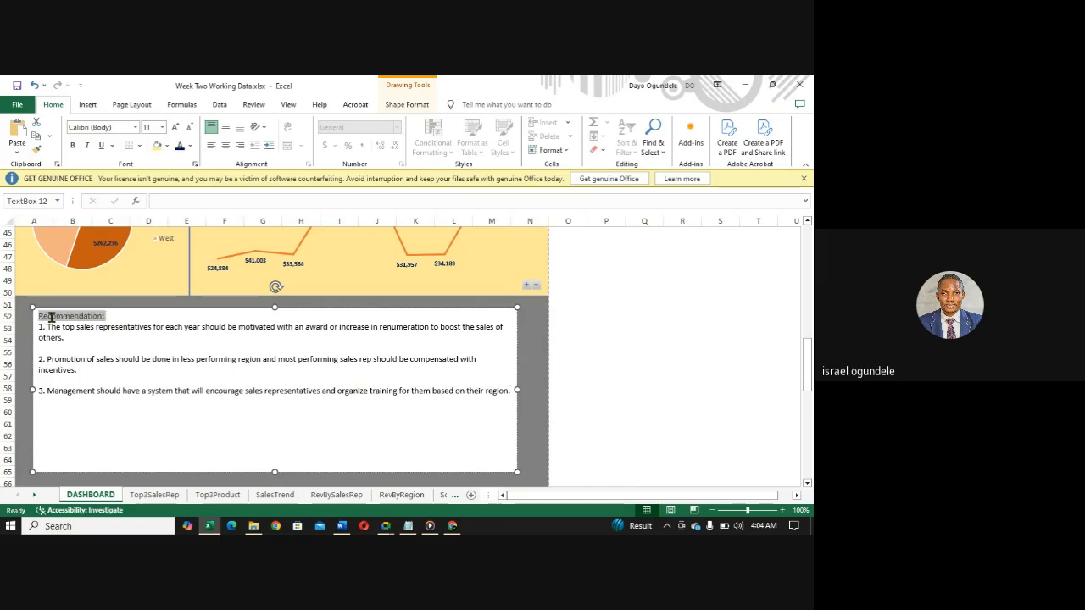
click(135, 128)
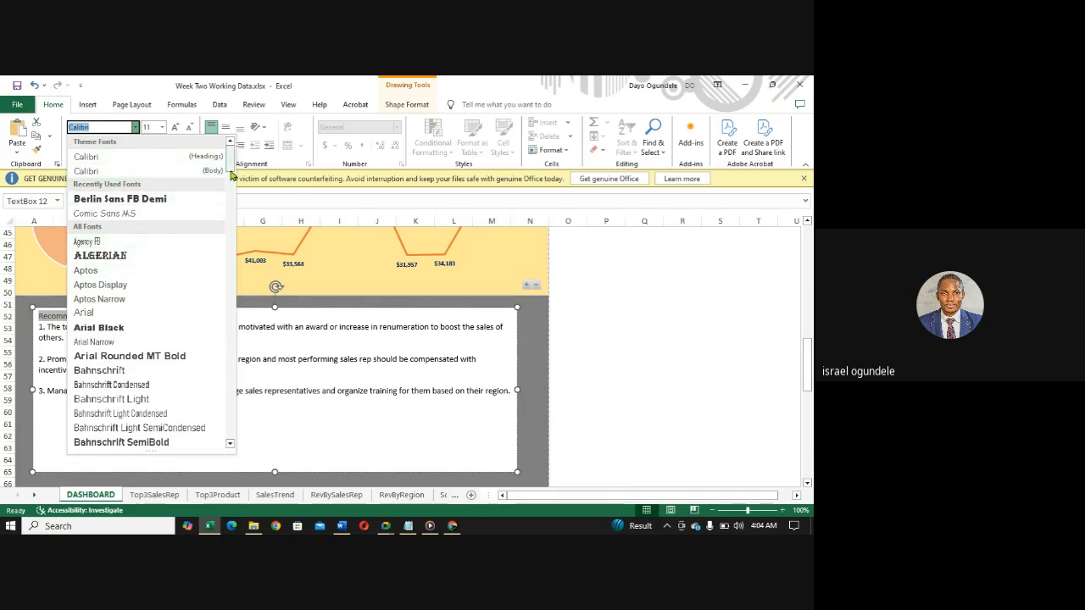
click(343, 427)
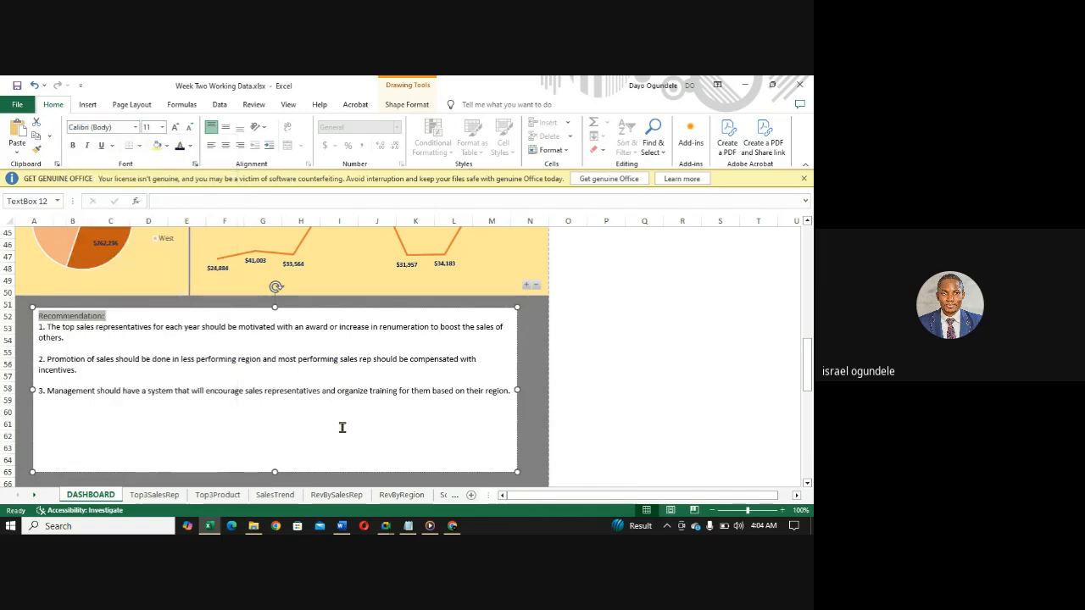
click(343, 427)
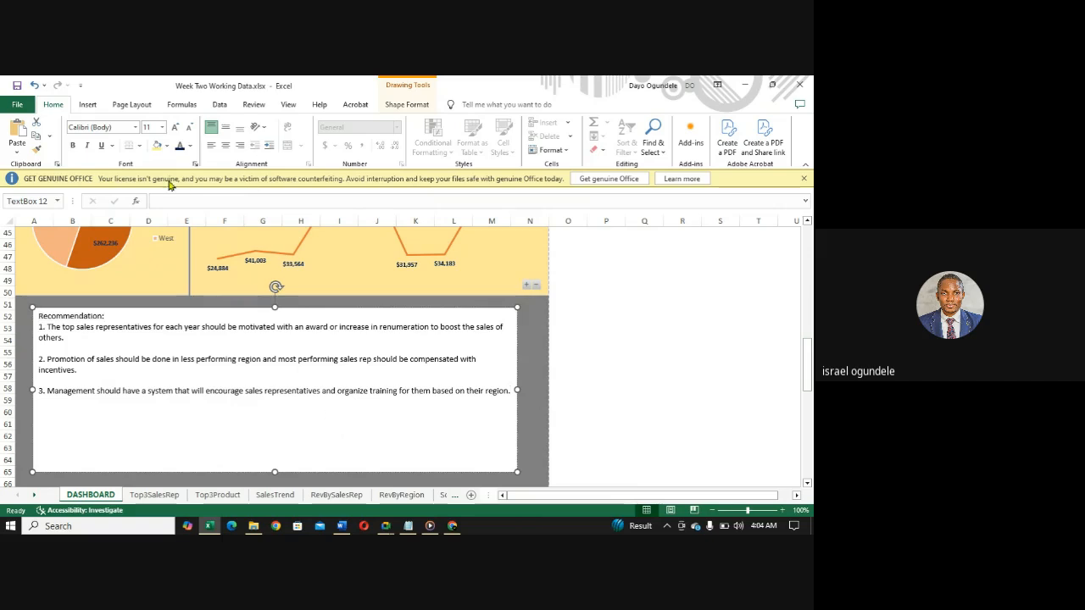
- Fill the recommendations text box with light yellow and make all of its text bold
click(157, 147)
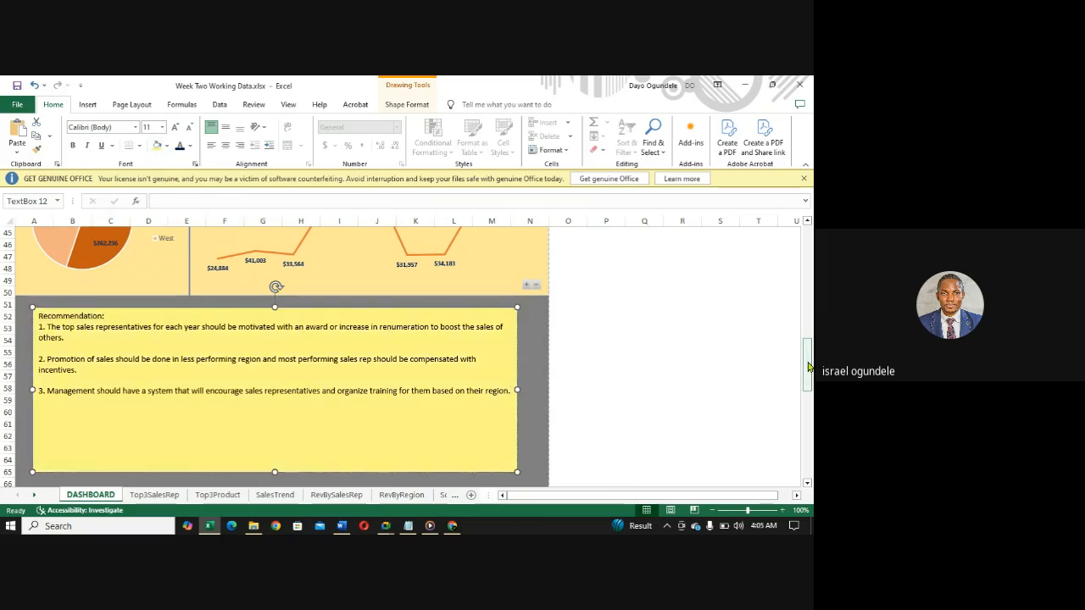
mouse_move(807, 366)
mouse_down()
mouse_move(784, 285)
mouse_move(784, 230)
mouse_move(792, 368)
mouse_up()
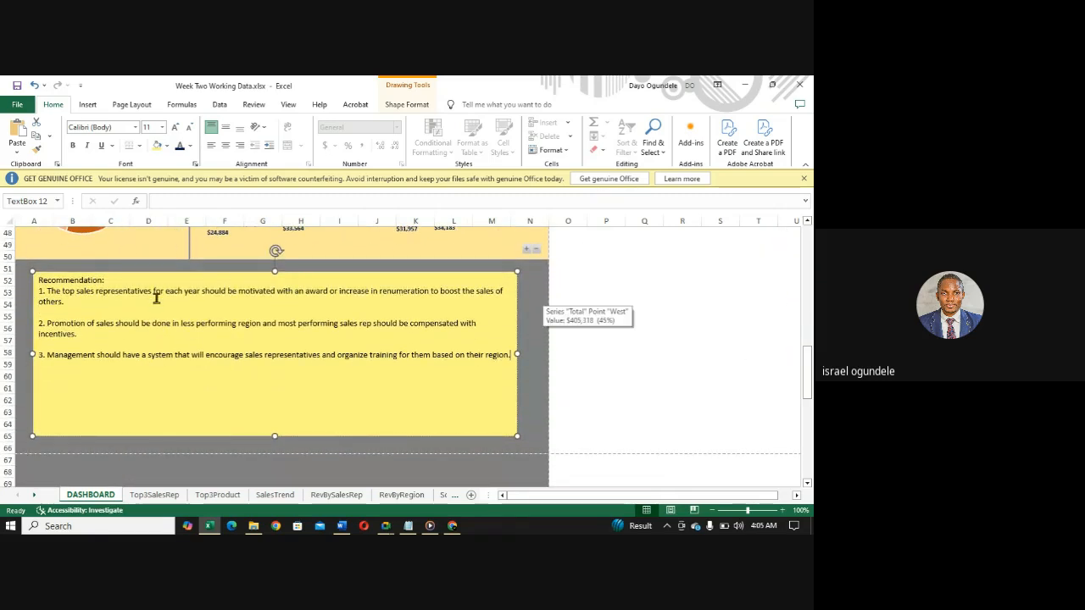
drag(111, 283, 34, 275)
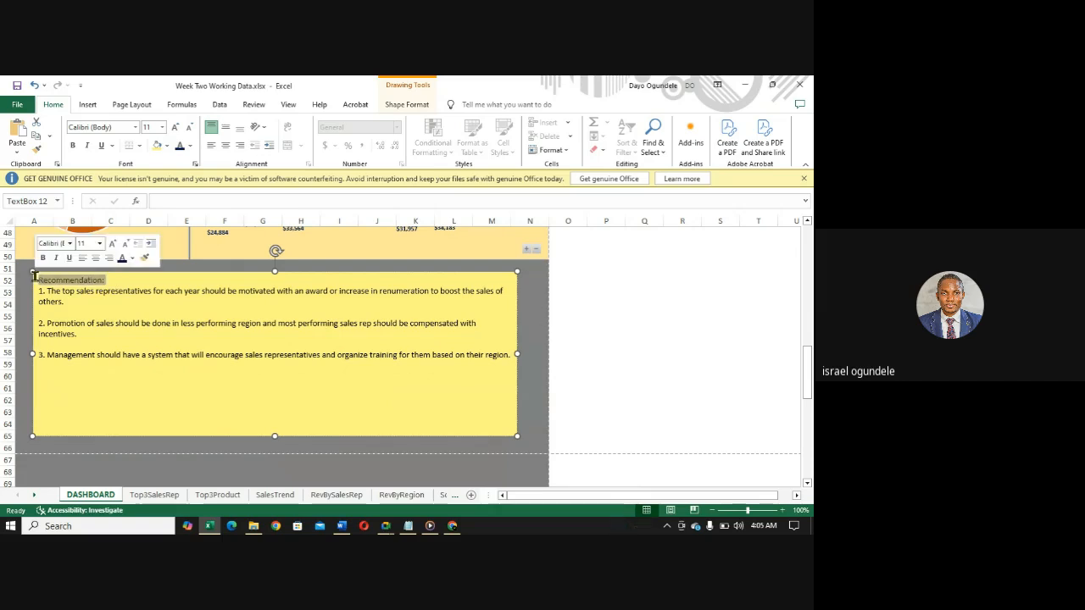
key(ctrl+a)
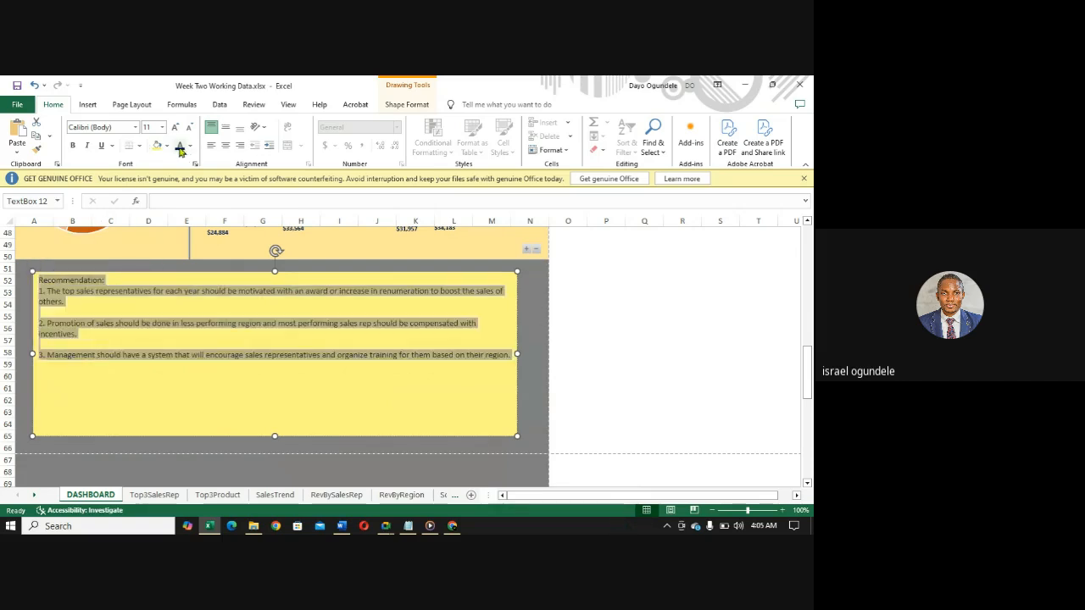
key(ctrl+b)
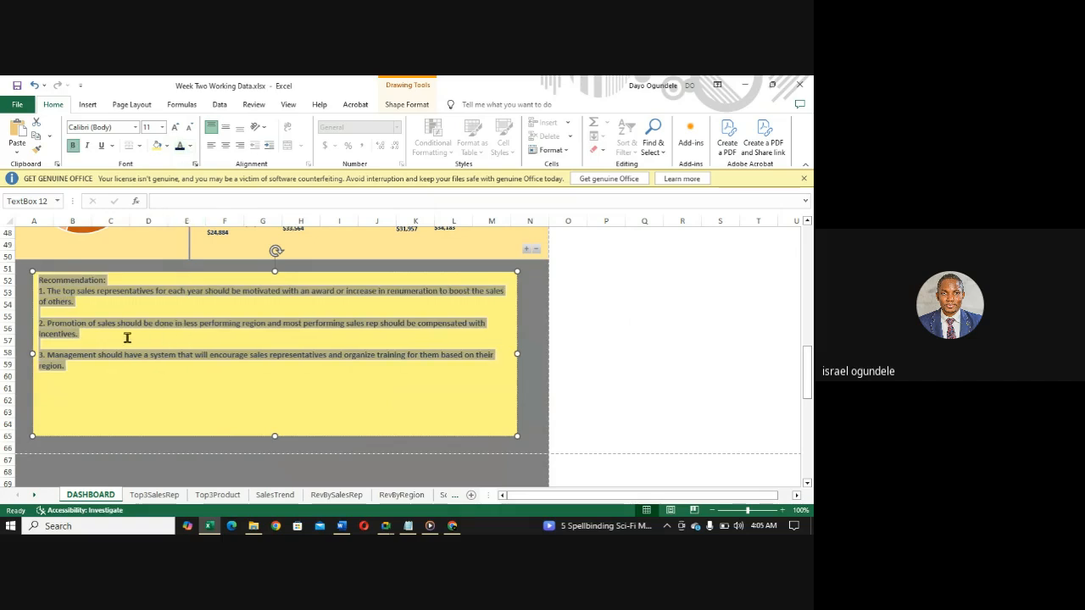
- Set all the recommendation text to Berlin Sans FB Demi, size 18, and change the heading to "Recommendations:"
click(135, 127)
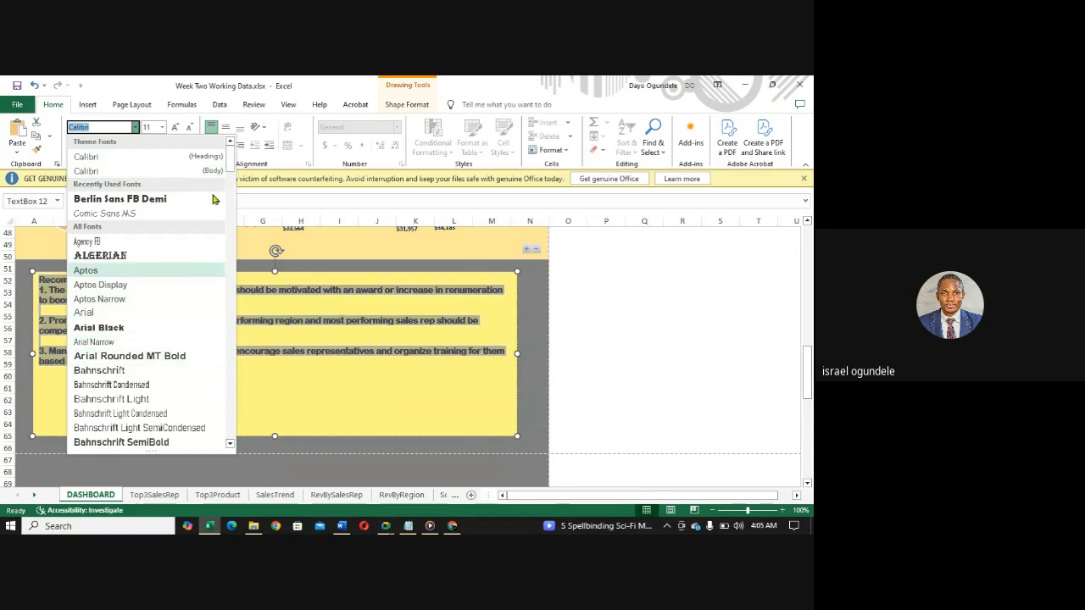
drag(230, 166, 230, 191)
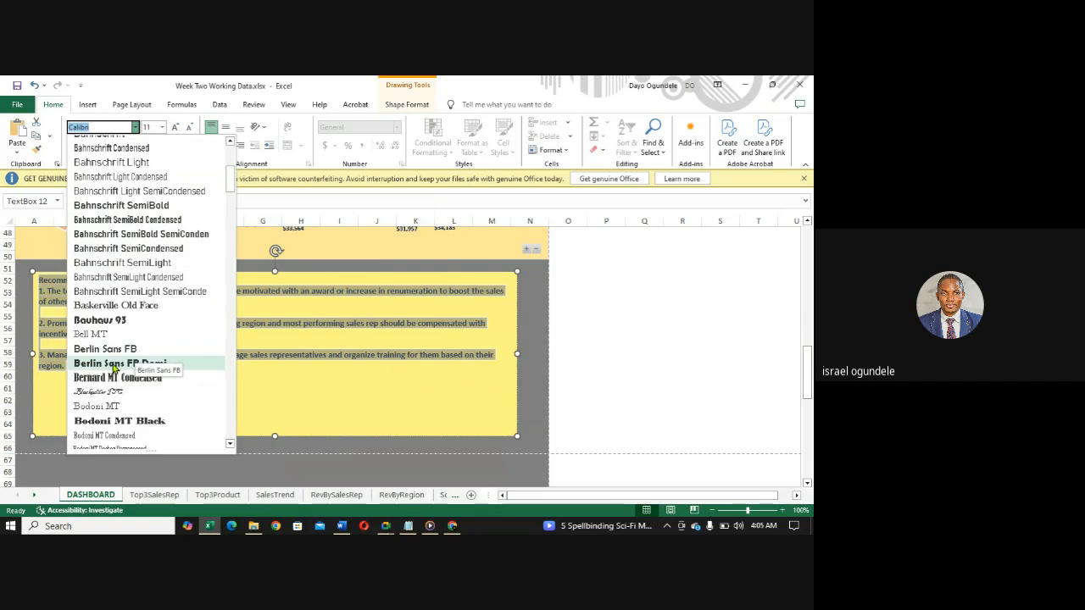
click(113, 364)
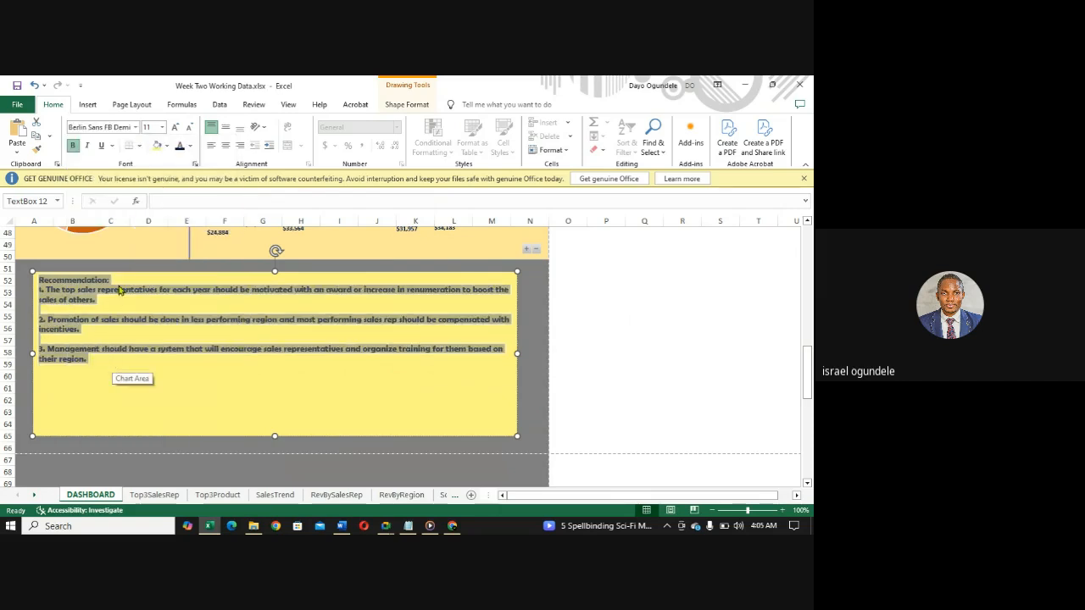
click(163, 129)
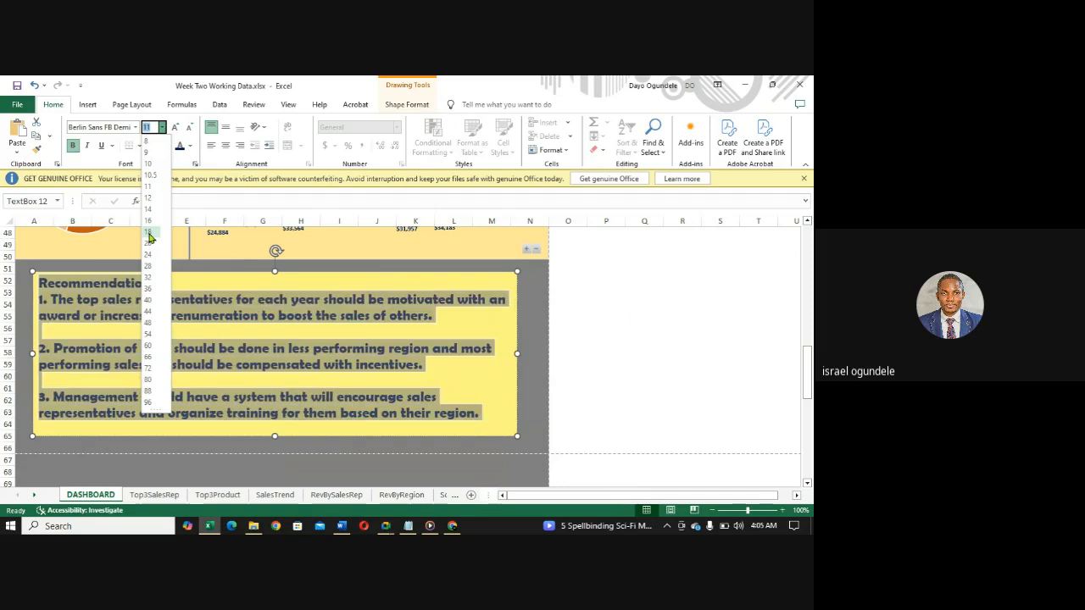
click(148, 232)
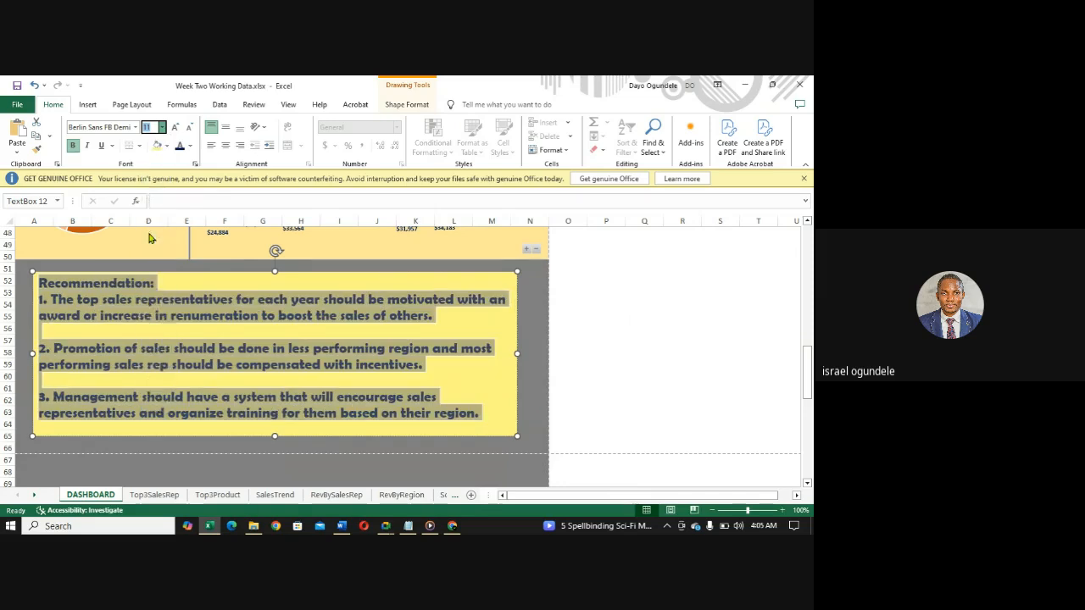
click(157, 283)
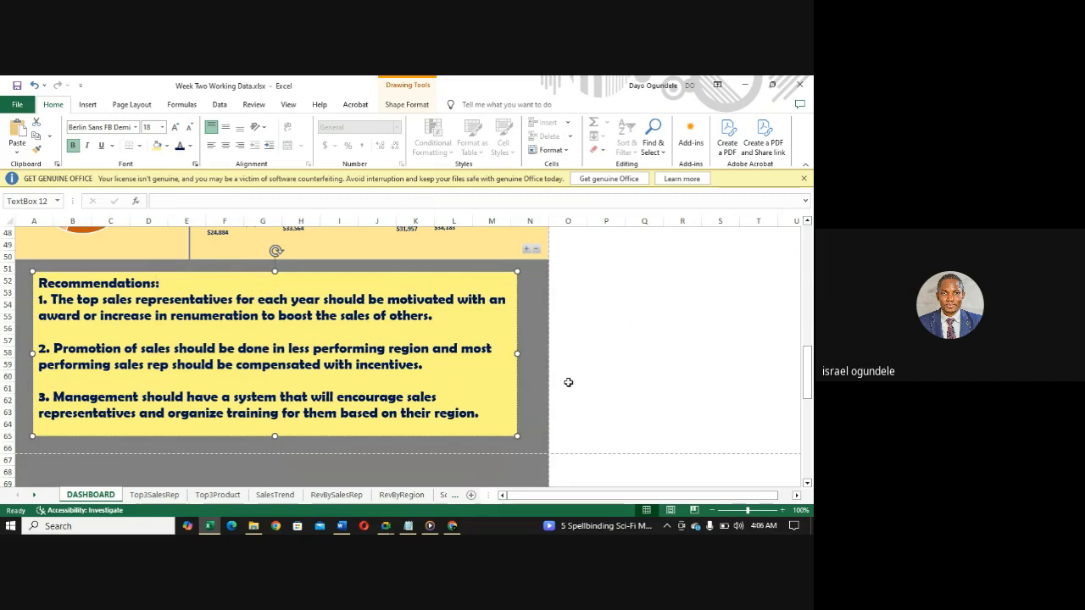
- Delete the surplus grey rows 67 to 99 below the recommendations box as entire rows
drag(809, 377, 782, 392)
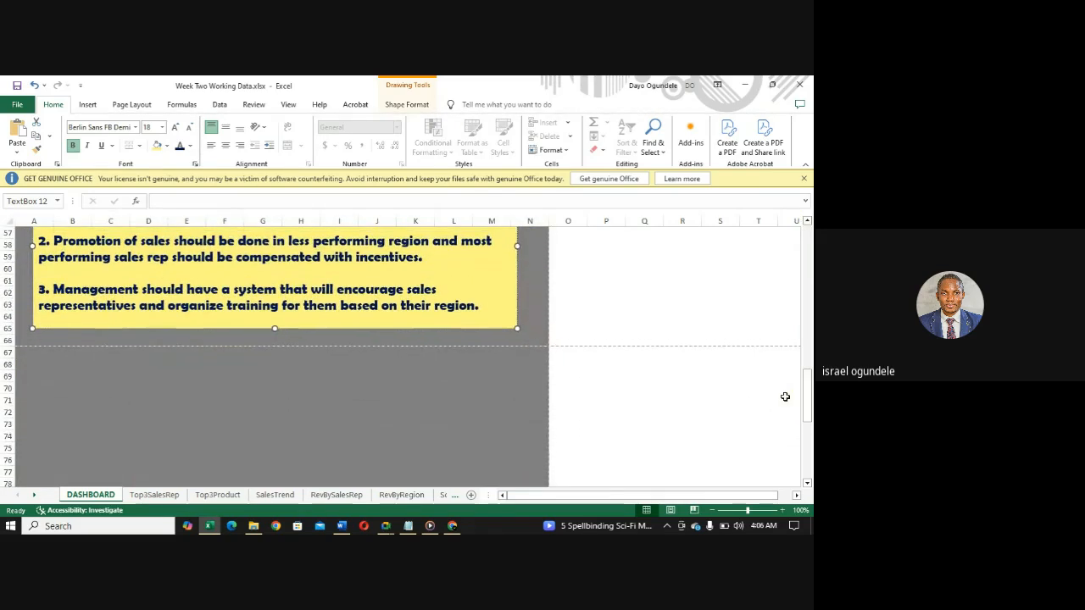
click(19, 352)
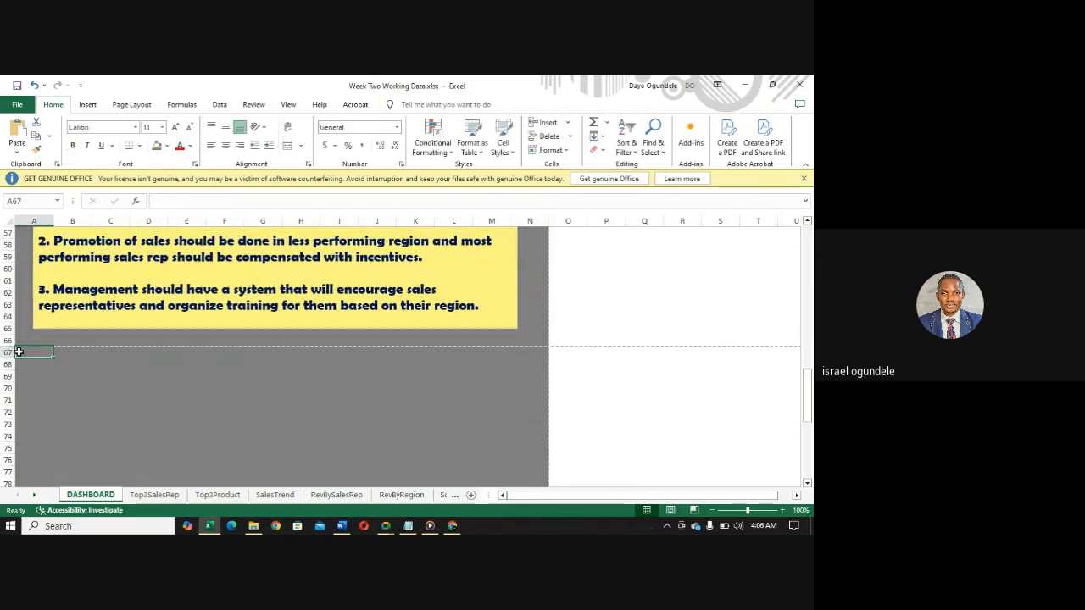
drag(18, 352, 538, 462)
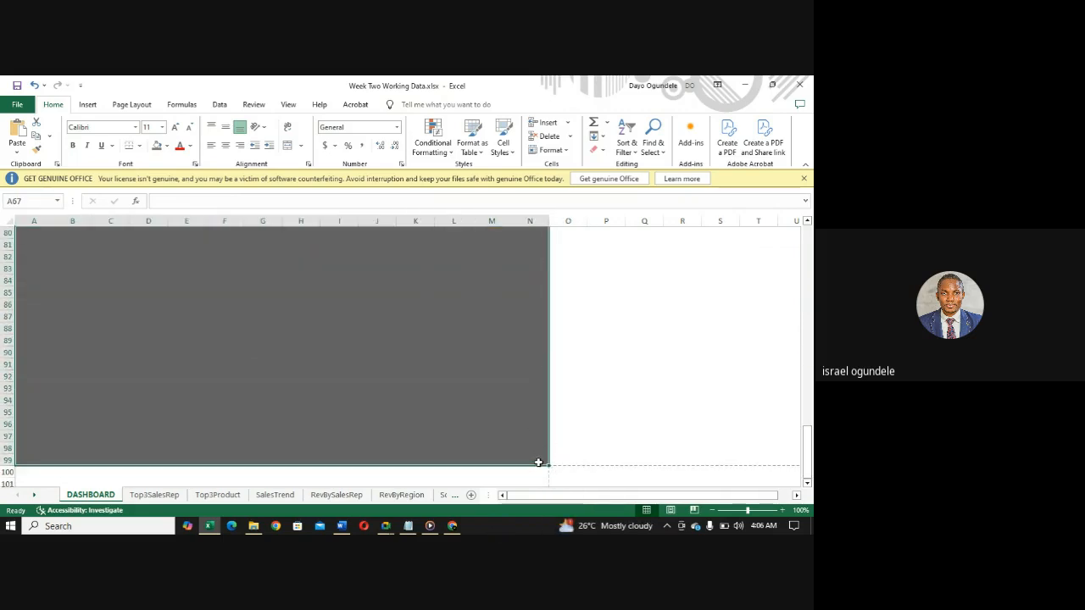
right_click(478, 431)
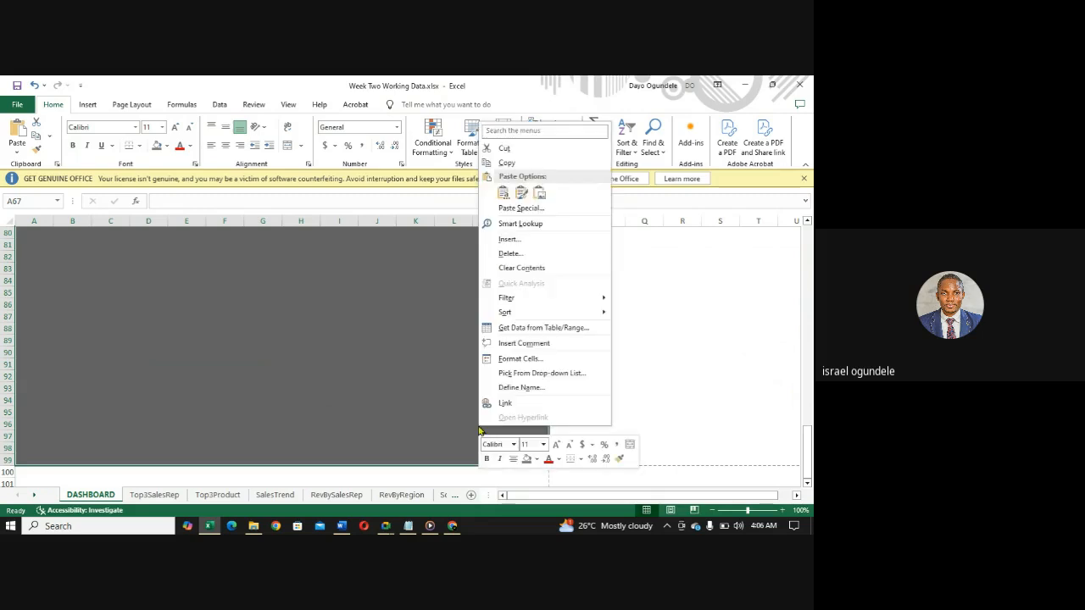
click(509, 254)
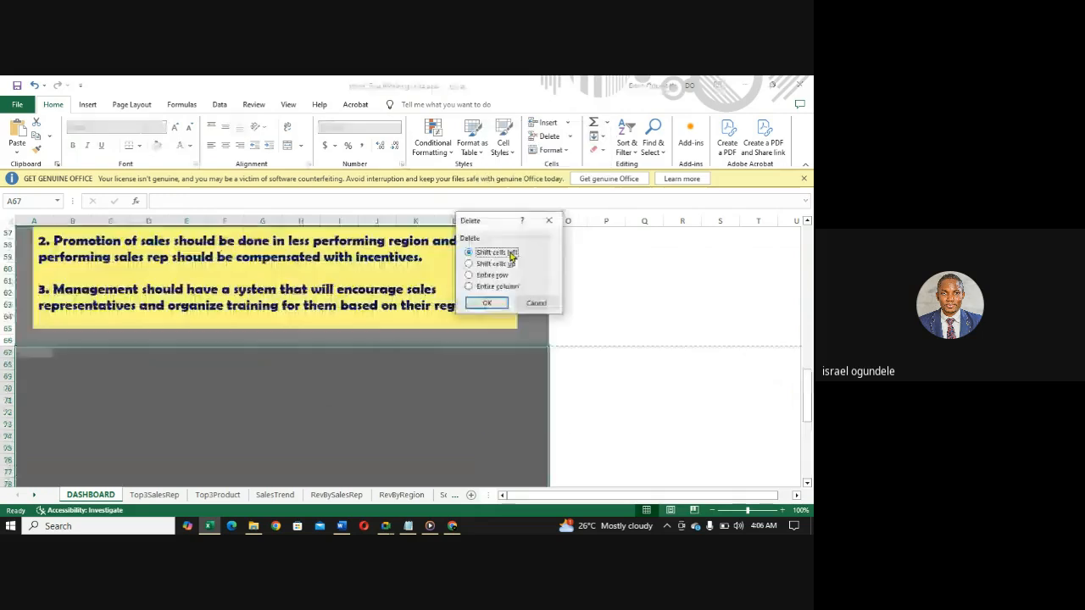
click(469, 274)
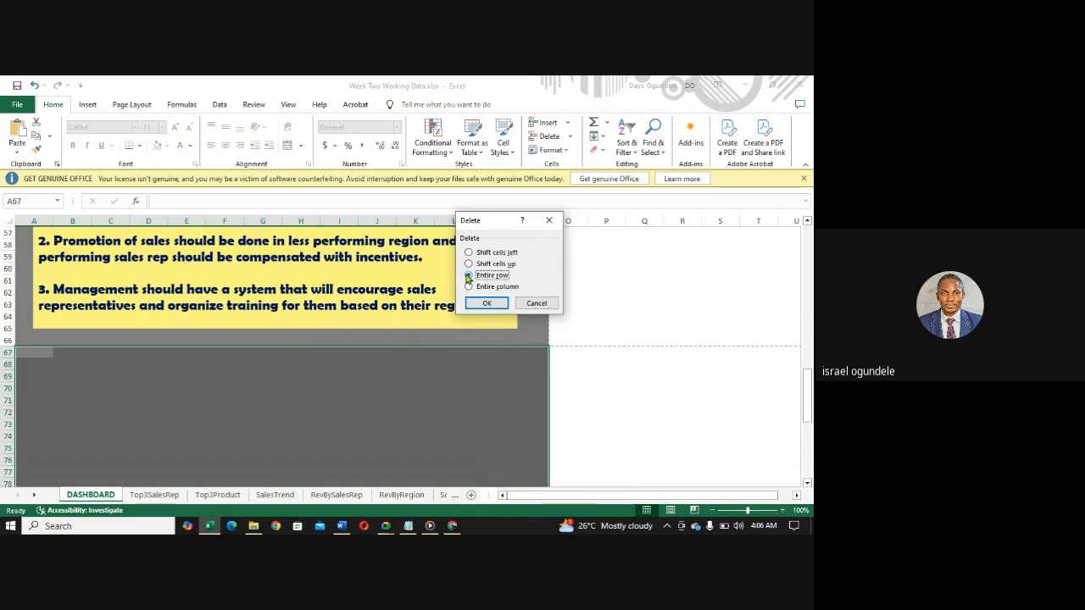
click(486, 303)
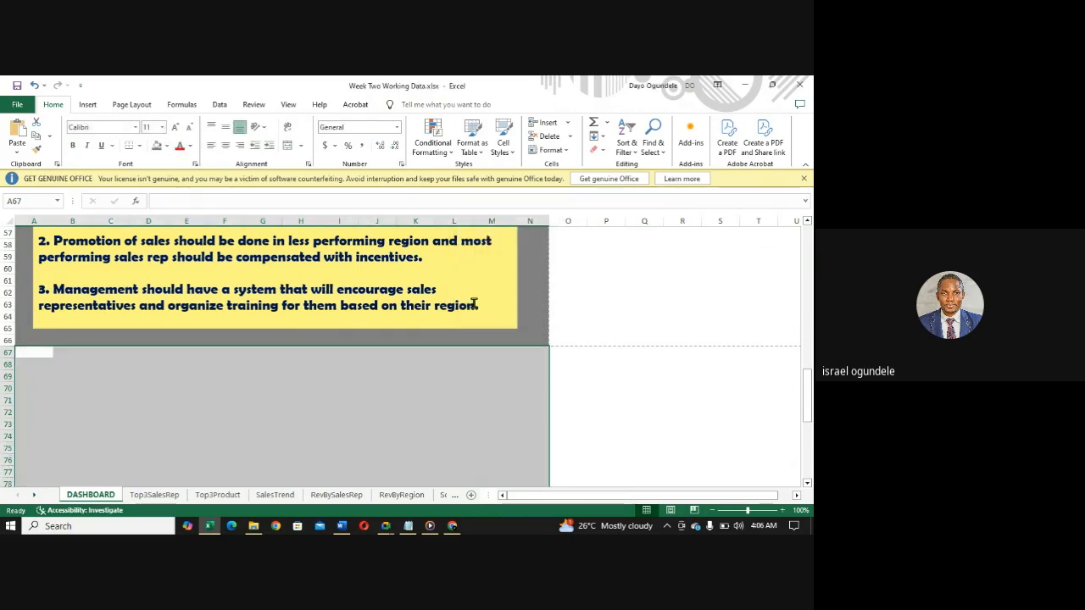
click(586, 411)
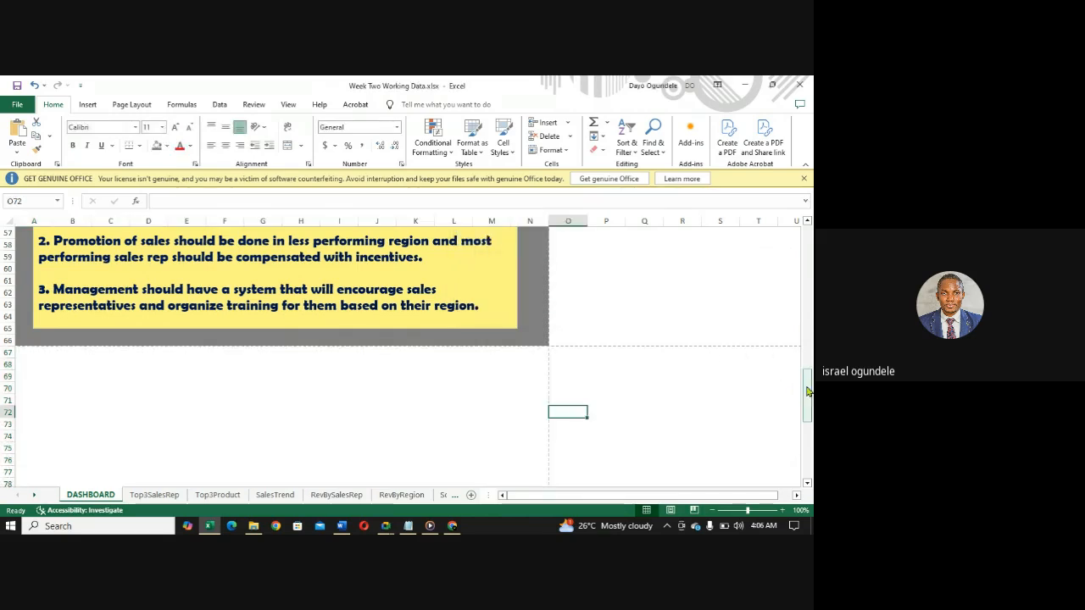
drag(809, 404, 809, 430)
click(340, 364)
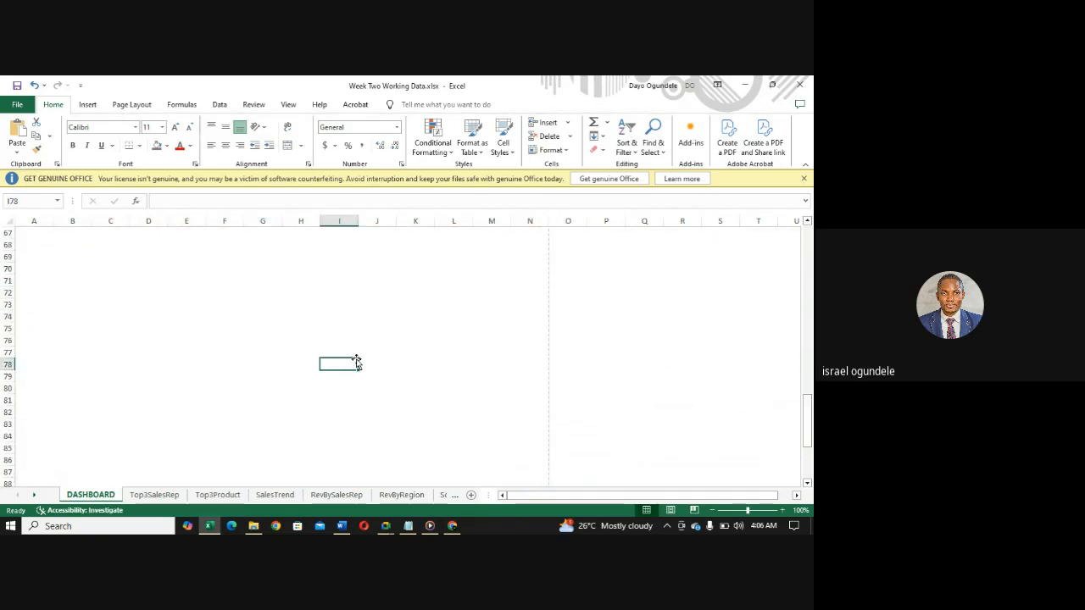
key(Up)
key(Up)
key(Up)
key(Up)
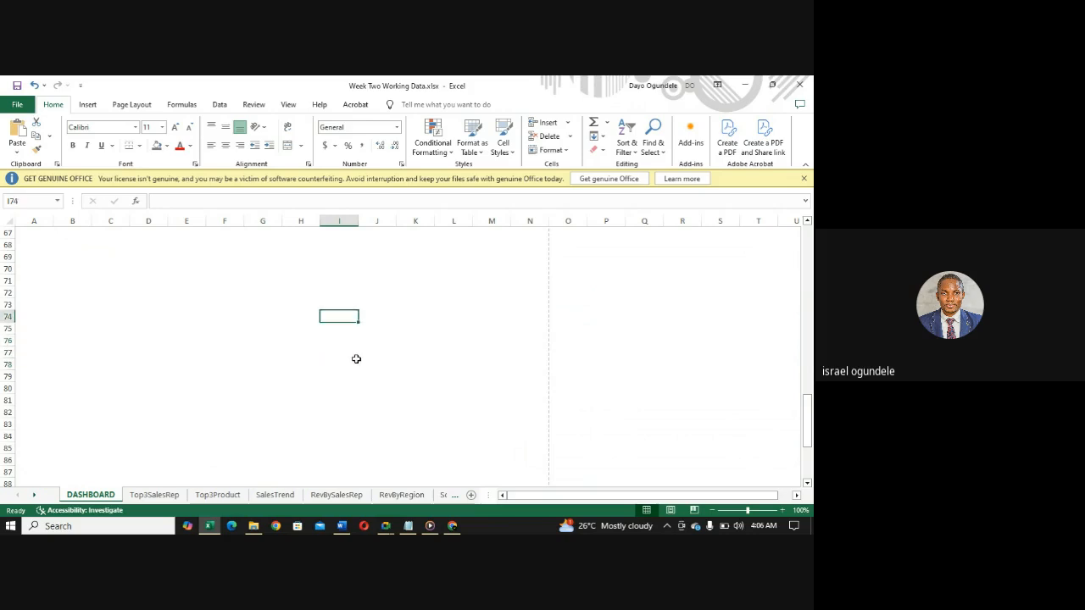
key(BackSpace)
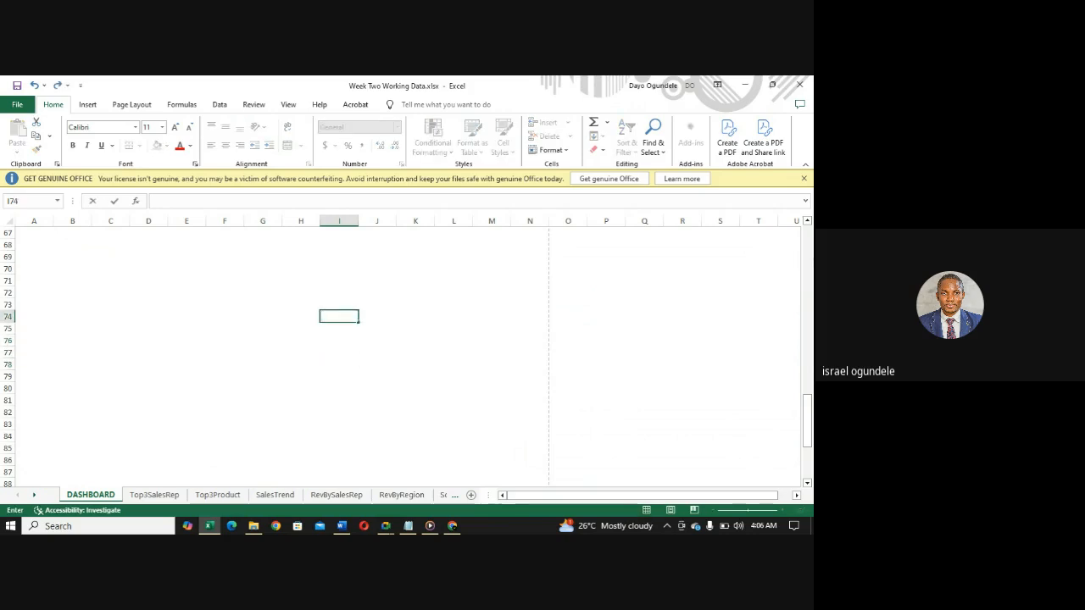
- Leave cell editing on the DASHBOARD sheet and save the workbook under its existing name
drag(810, 419, 810, 242)
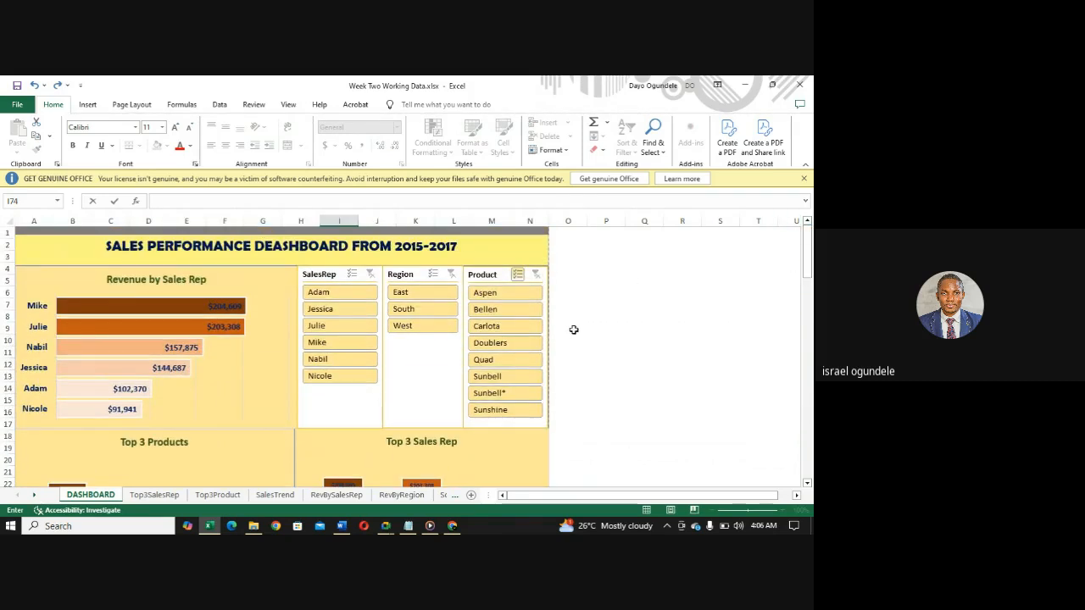
click(638, 329)
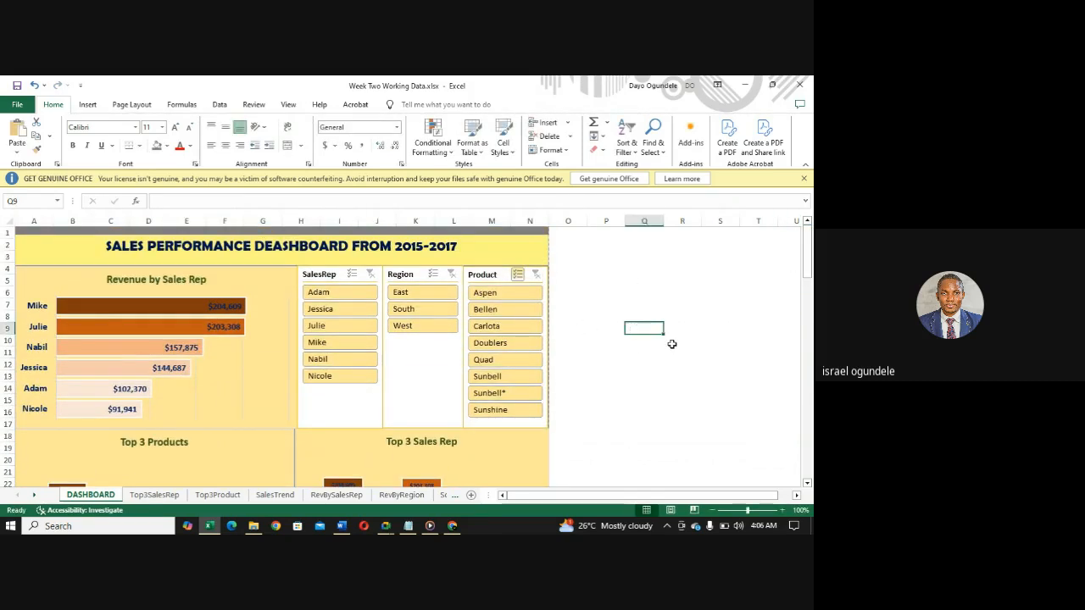
click(16, 106)
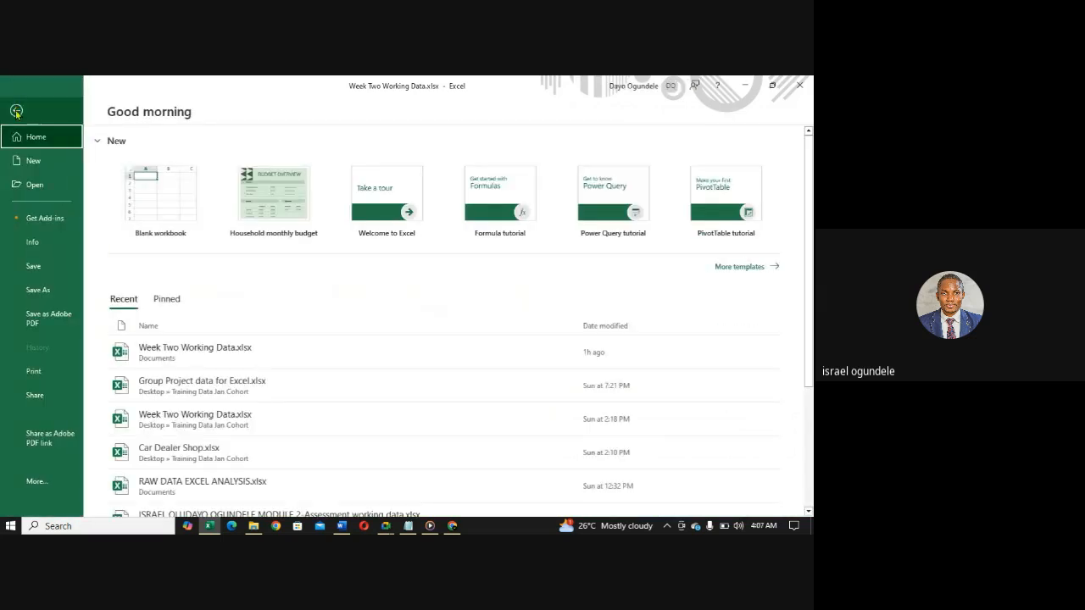
click(16, 111)
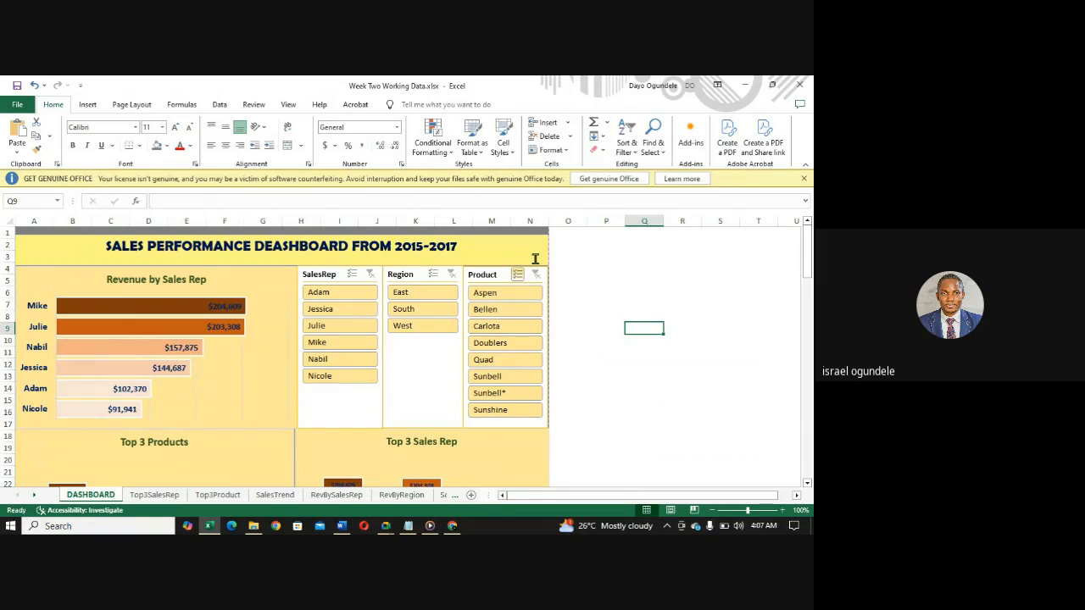
click(21, 111)
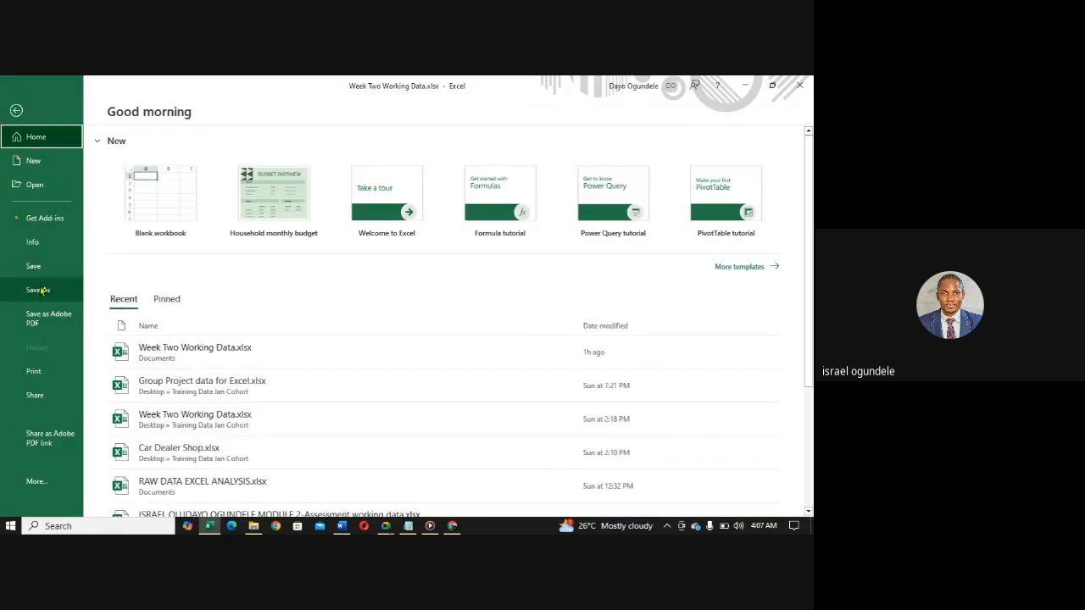
click(36, 270)
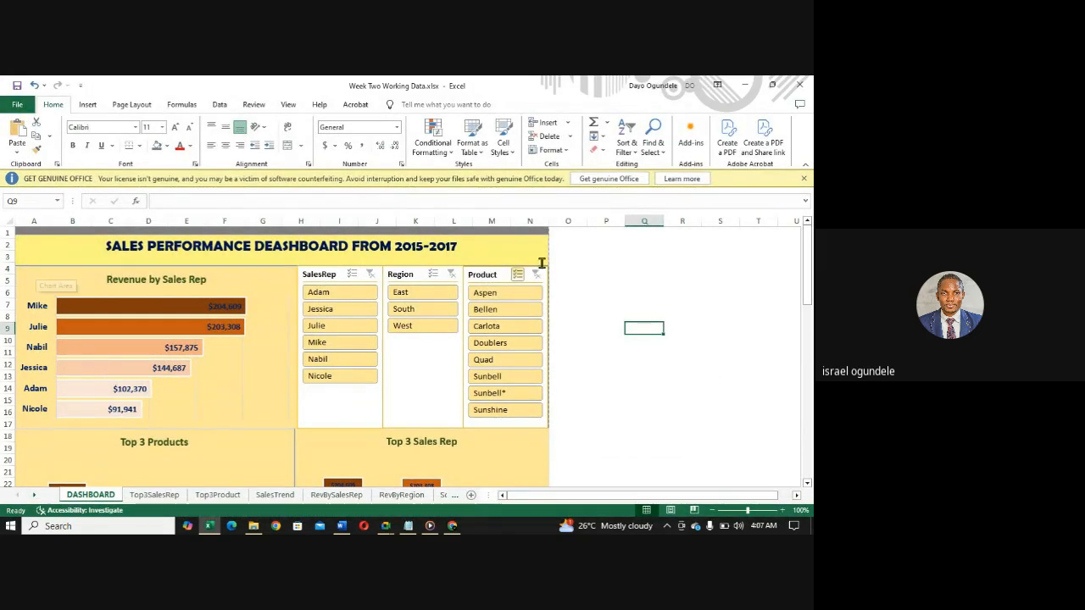
- Test the SalesRep slicer by filtering the dashboard to the first and the fourth sales rep in turn, and clear the filter
drag(810, 264, 781, 253)
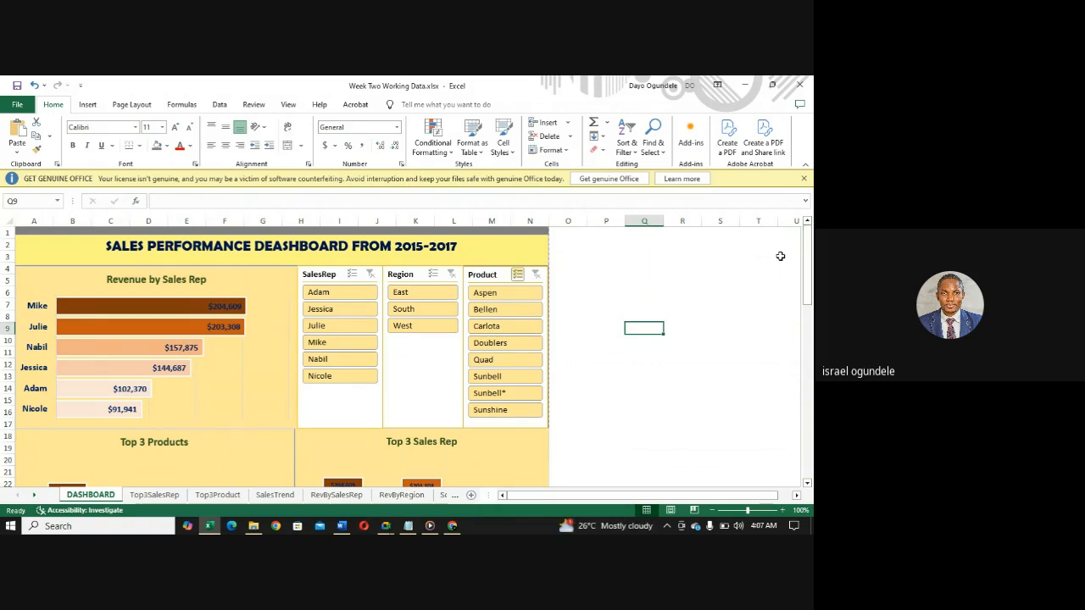
click(319, 293)
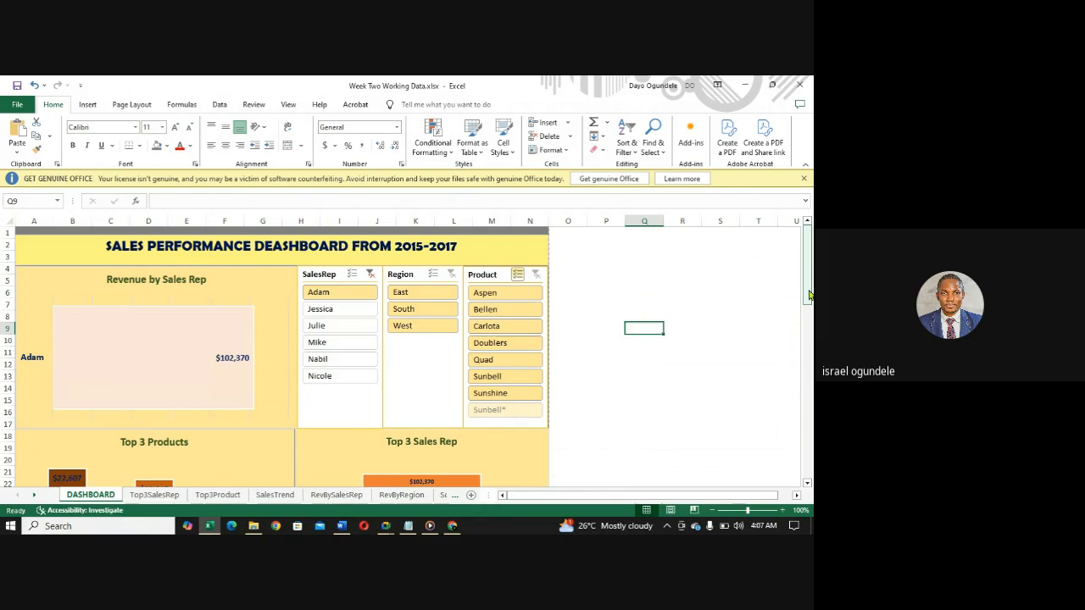
drag(808, 295, 809, 381)
drag(809, 392, 809, 246)
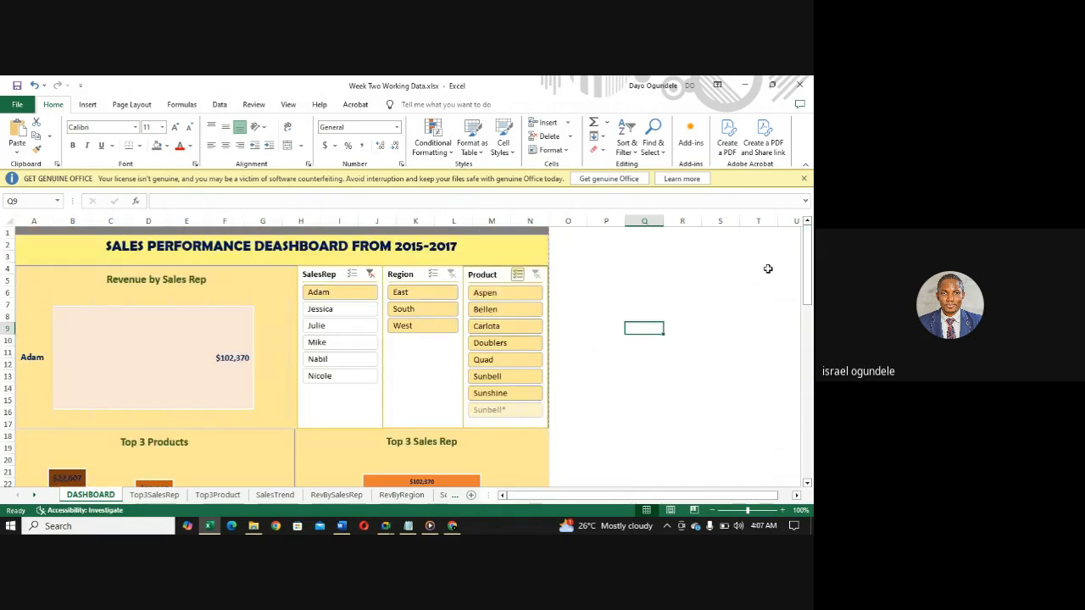
click(320, 344)
mouse_move(809, 266)
mouse_down()
mouse_move(805, 313)
mouse_move(808, 246)
mouse_up()
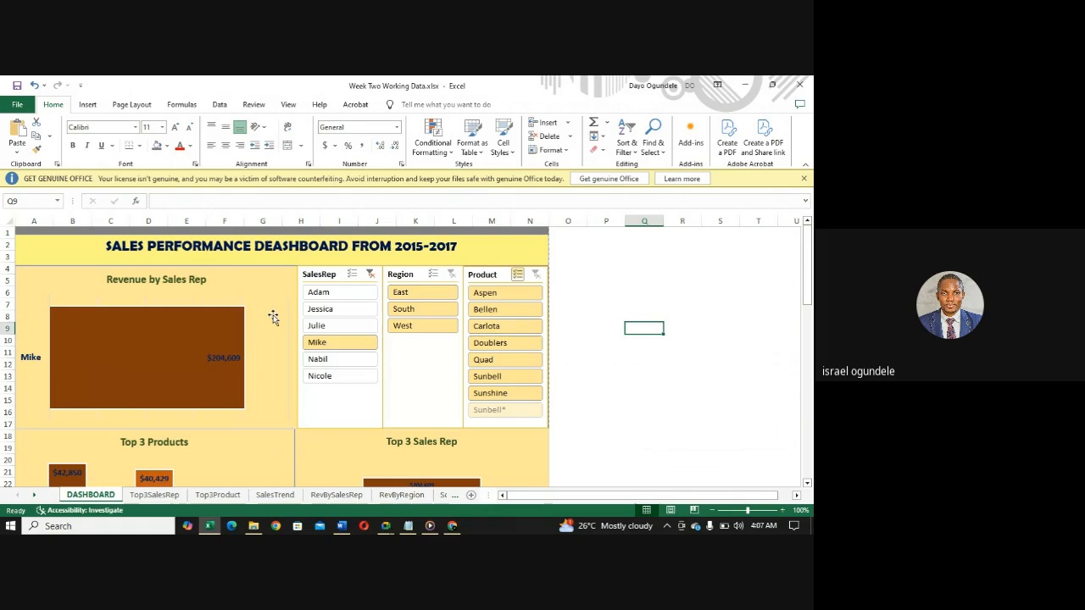
click(370, 274)
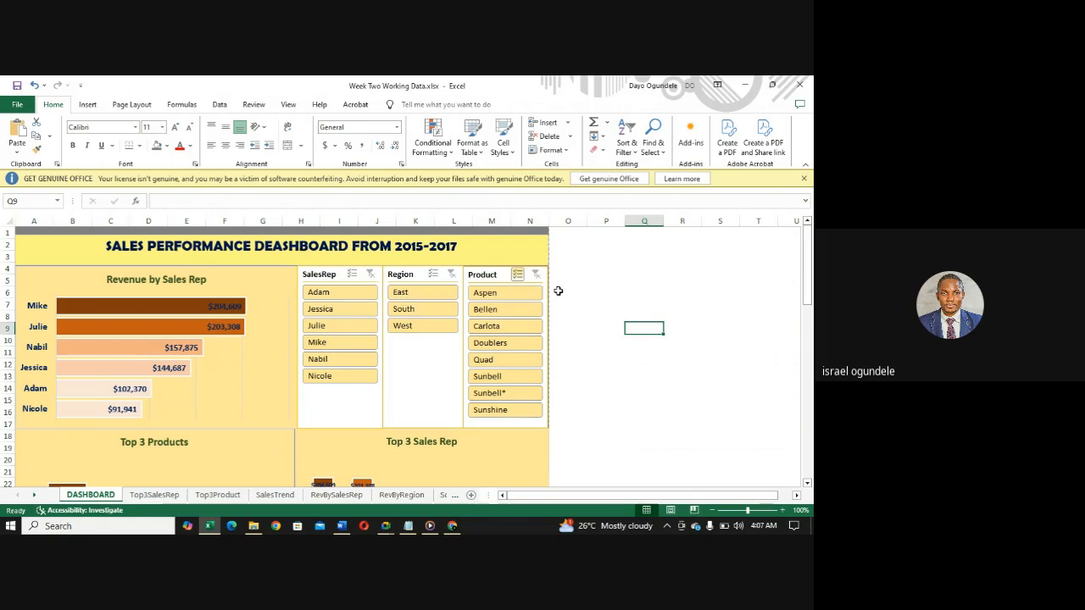
- Undo the last three SalesRep slicer changes on the dashboard
key(ctrl+z)
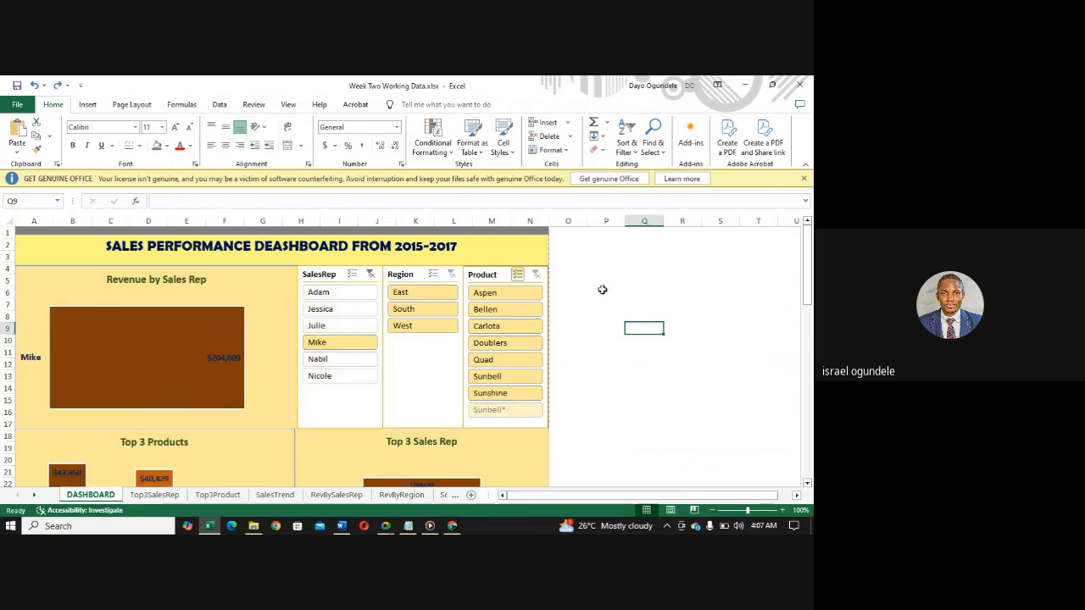
key(ctrl+z)
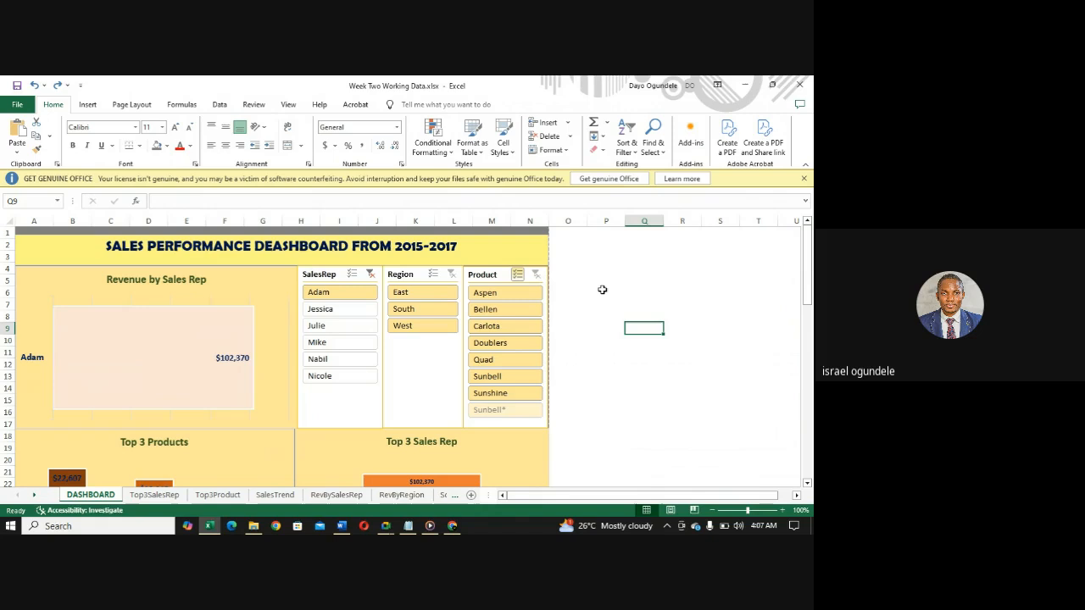
key(ctrl+z)
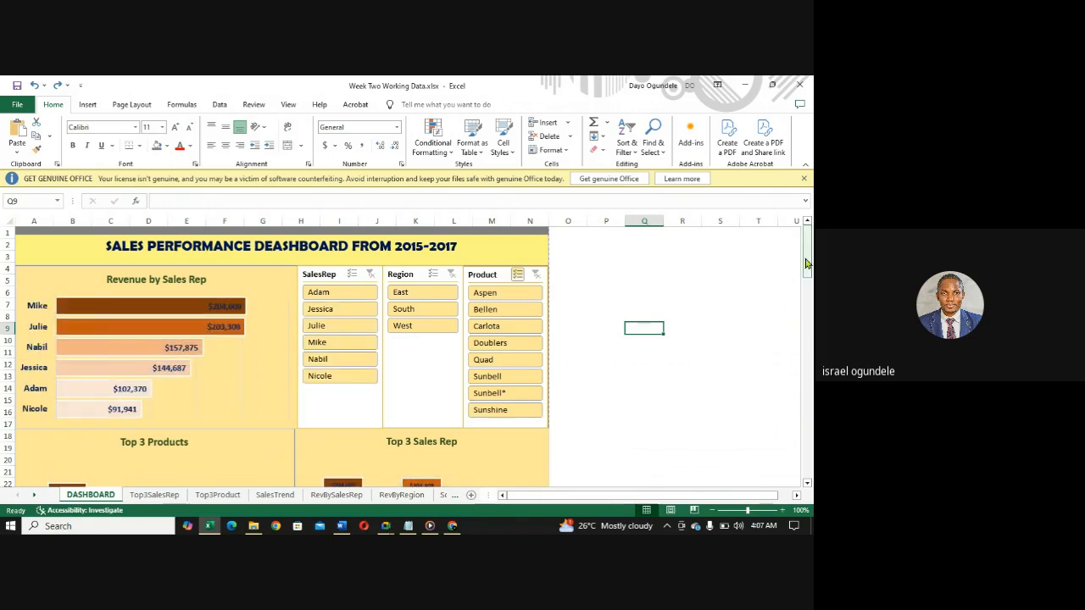
mouse_move(807, 250)
mouse_down()
mouse_move(807, 364)
mouse_move(807, 246)
mouse_up()
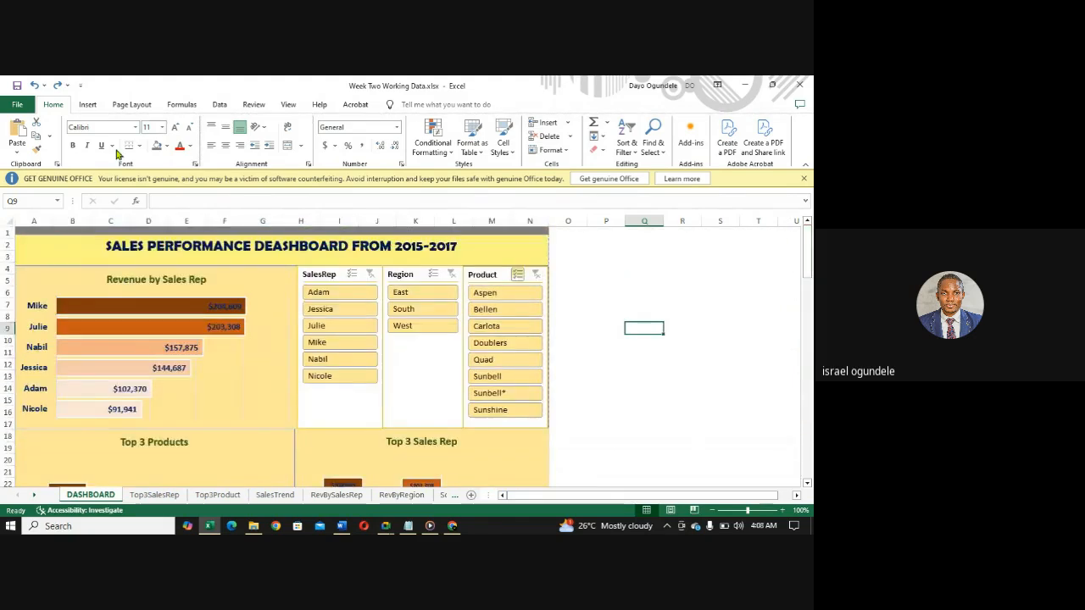
- Save the dashboard in the Documents folder as a PDF named "Sales performance Dashboard 2015 to 2017"
click(17, 105)
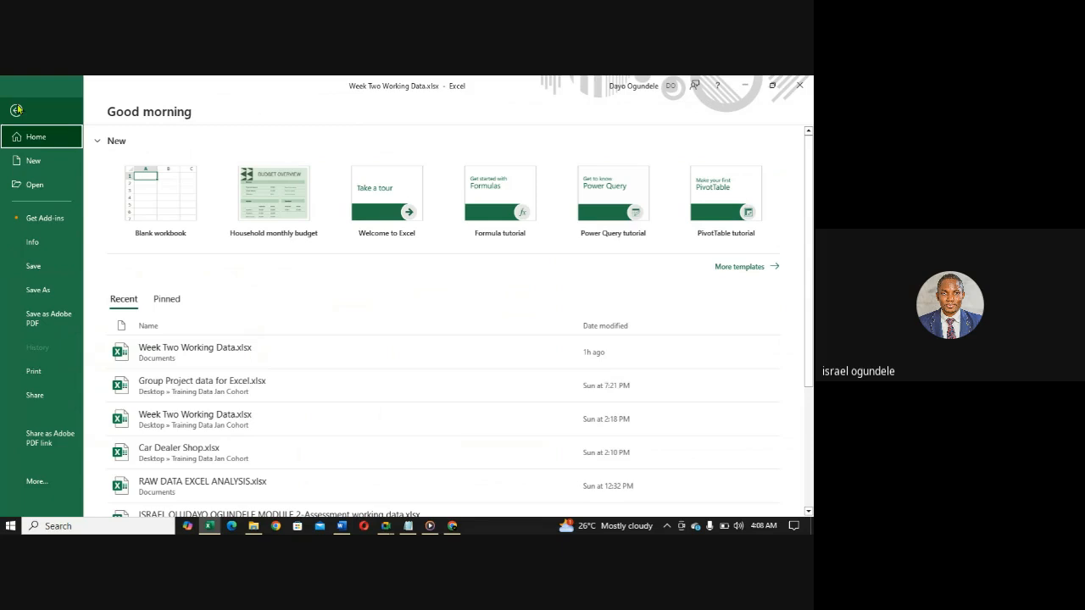
click(59, 293)
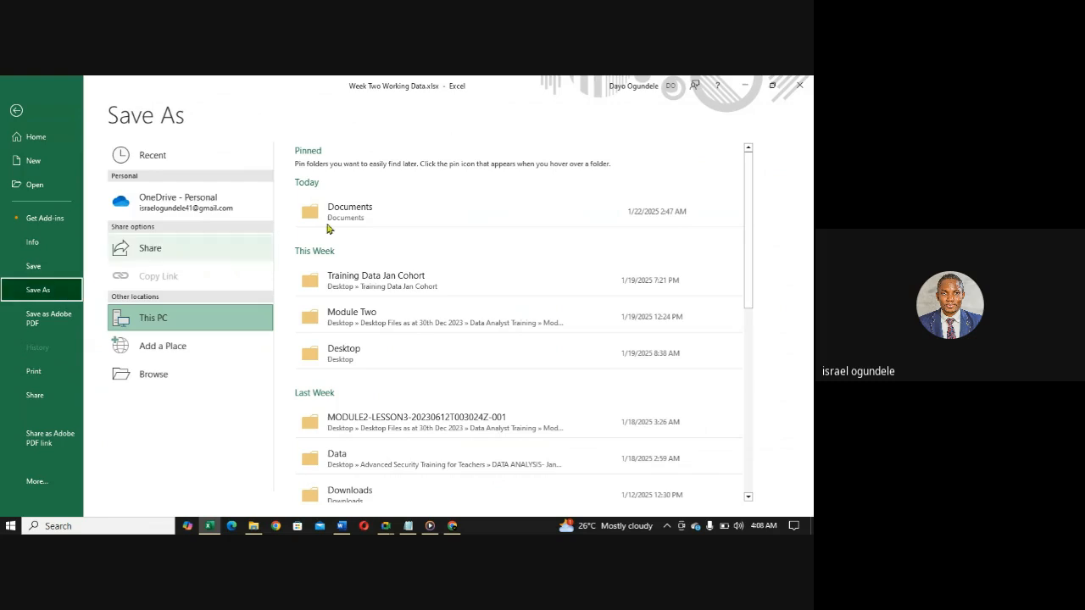
click(379, 211)
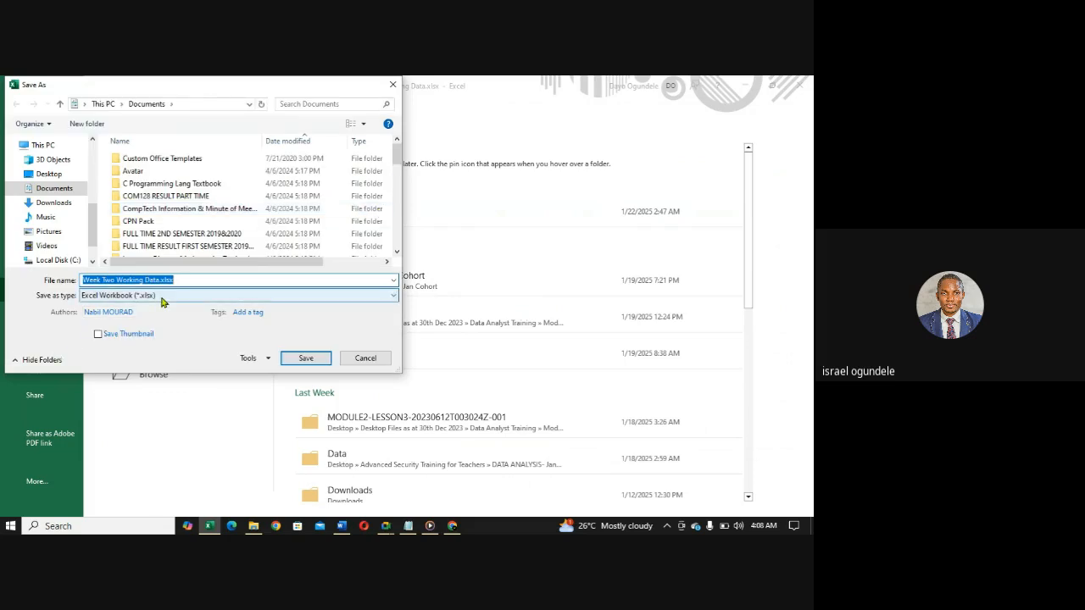
text(Sale)
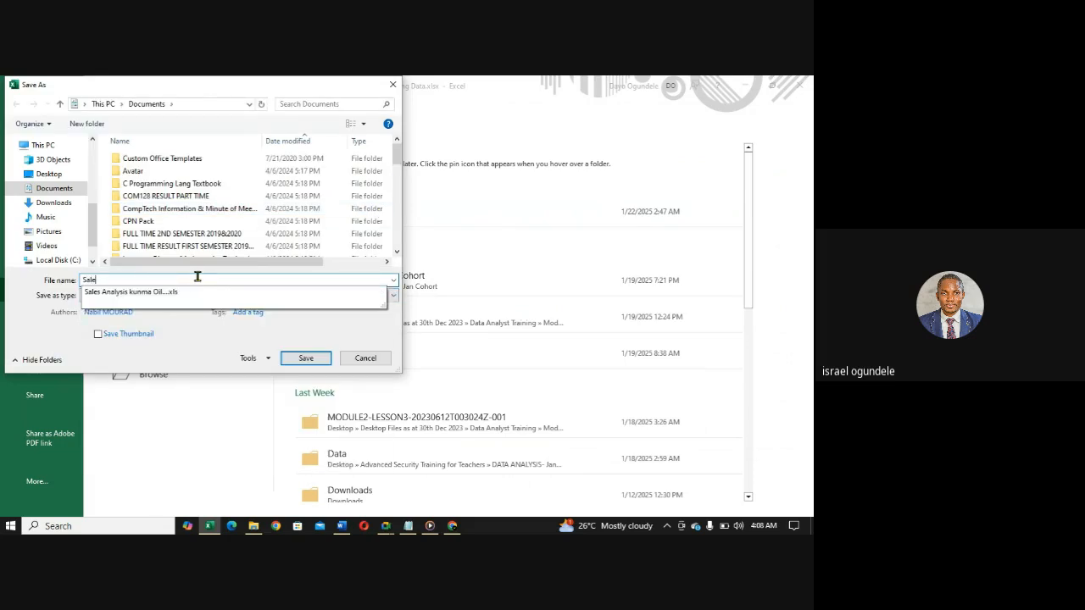
text(s perform)
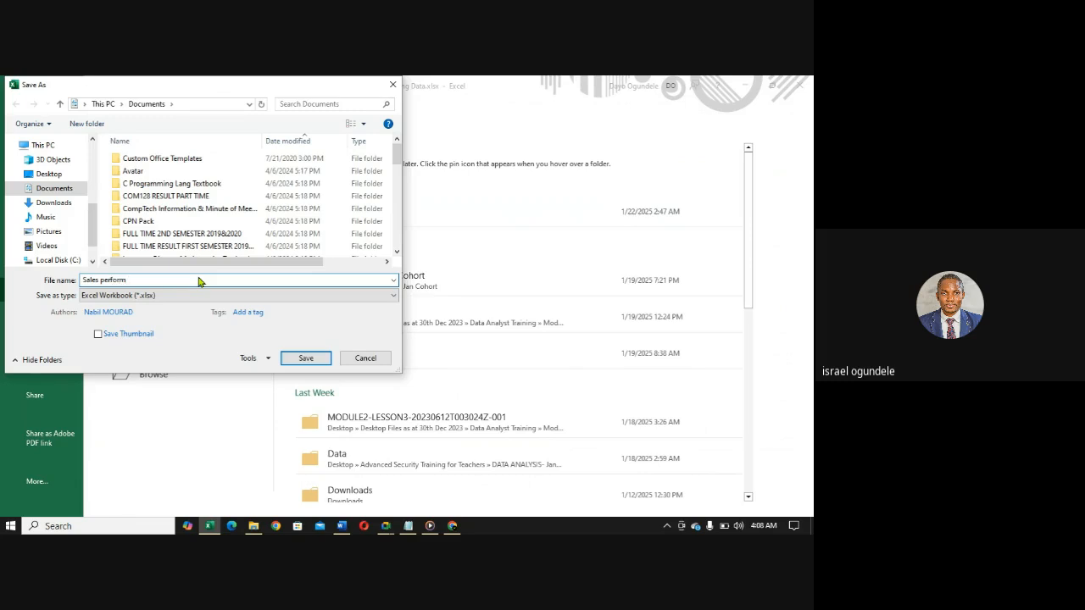
text(ance Dashboard 2015-2017)
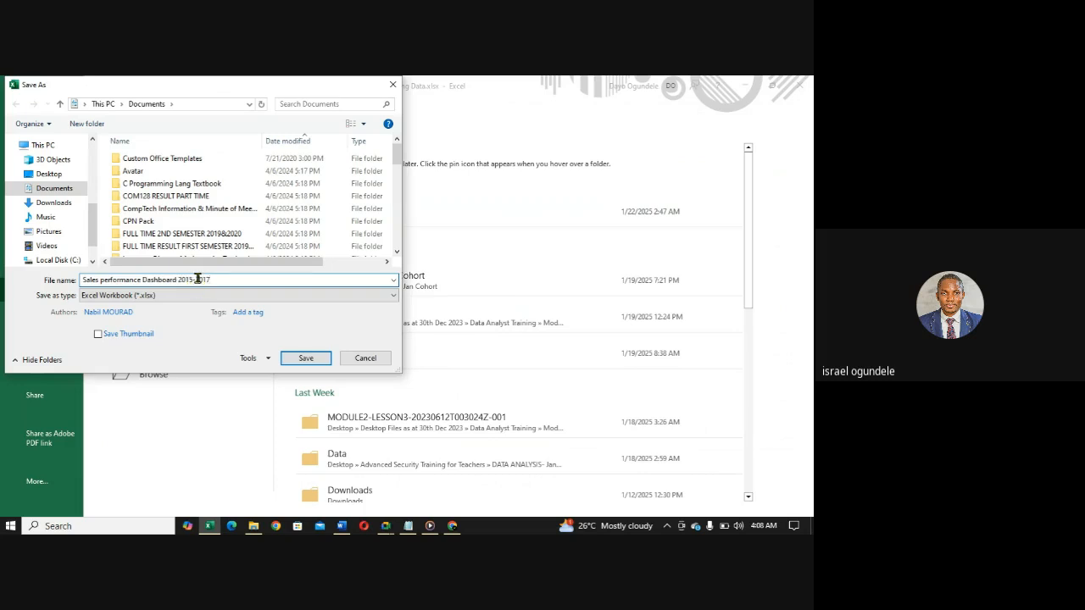
text(to)
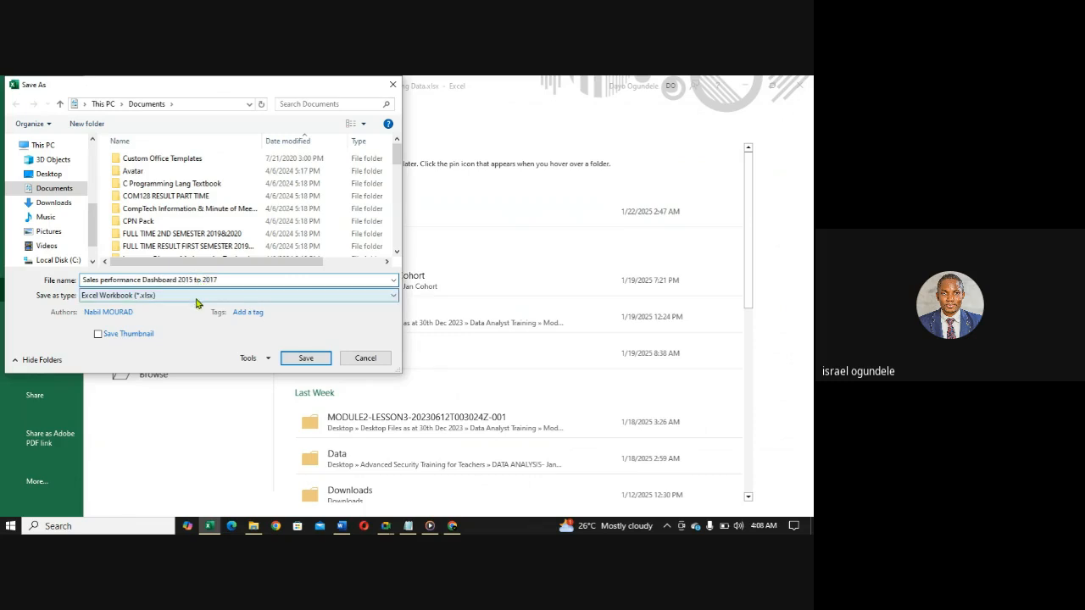
click(173, 300)
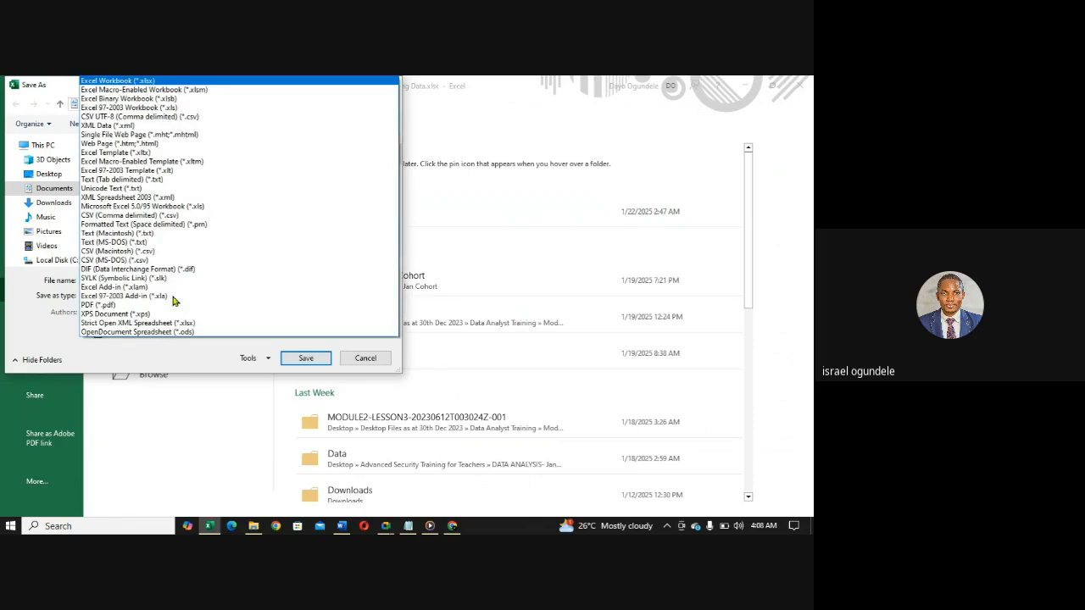
click(129, 305)
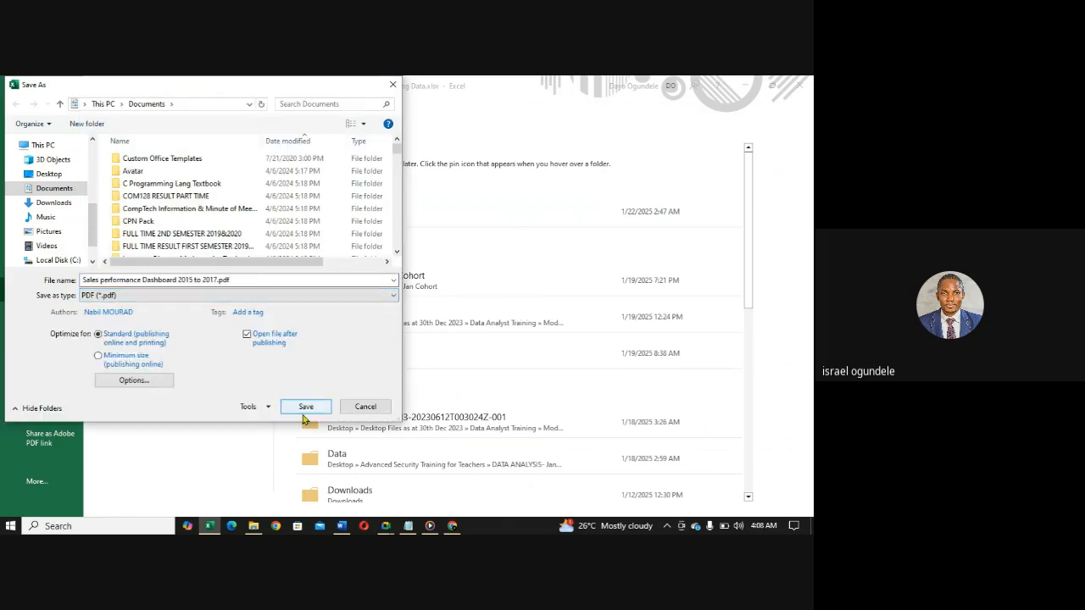
click(304, 410)
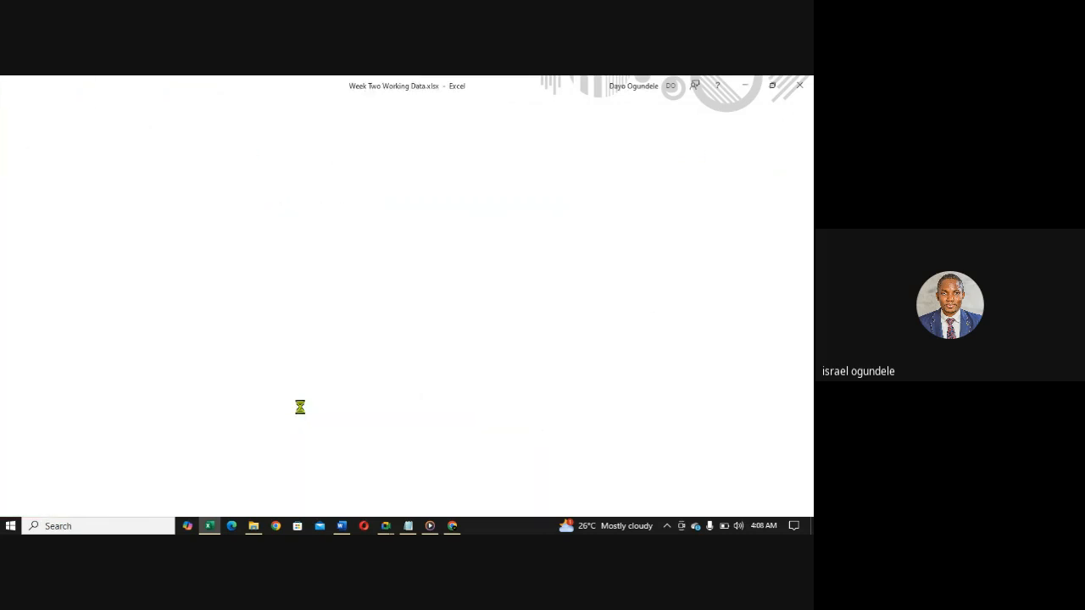